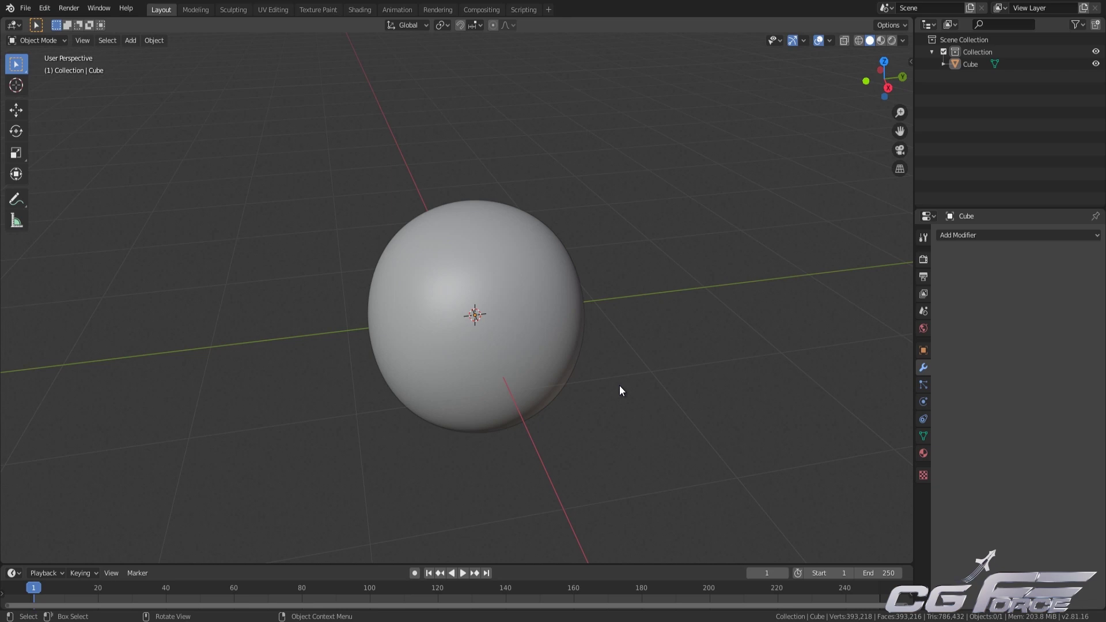
- Select the rounded cube object at the scene's centre
middle_click_drag(620, 387, 562, 373)
left_click(545, 338)
scroll(610, 386, "up", 2)
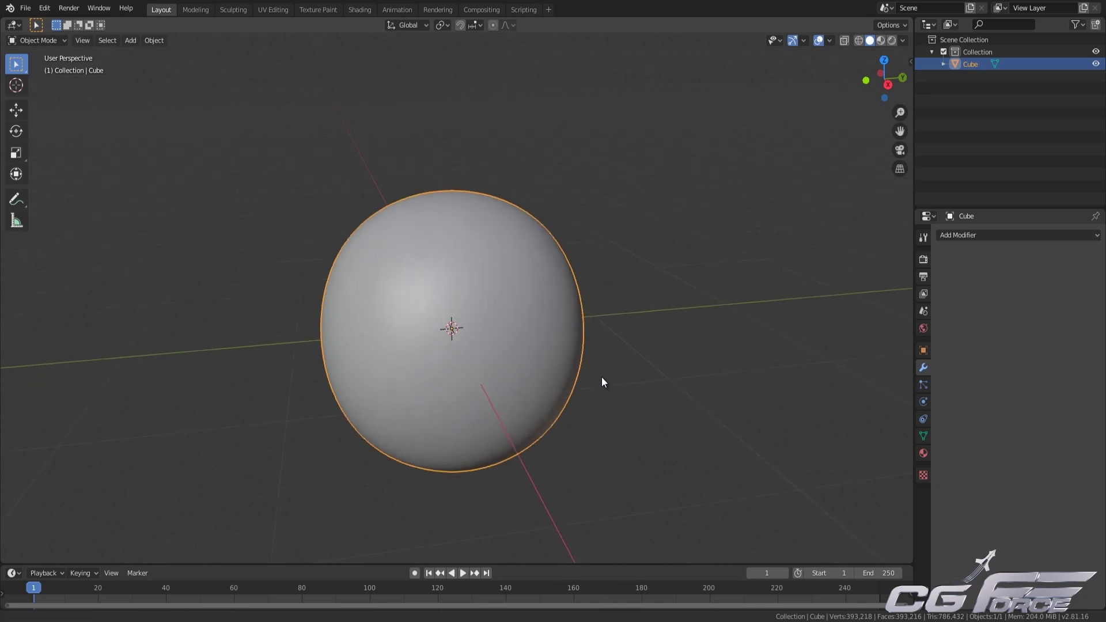
middle_click_drag(596, 344, 545, 370, "shift")
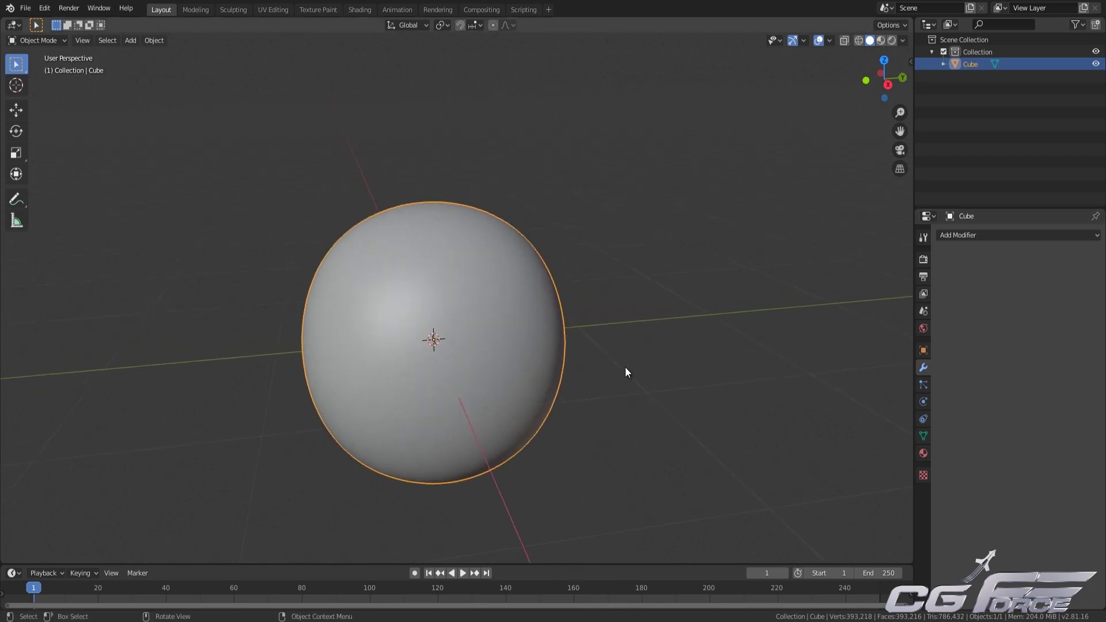
left_click(1003, 235)
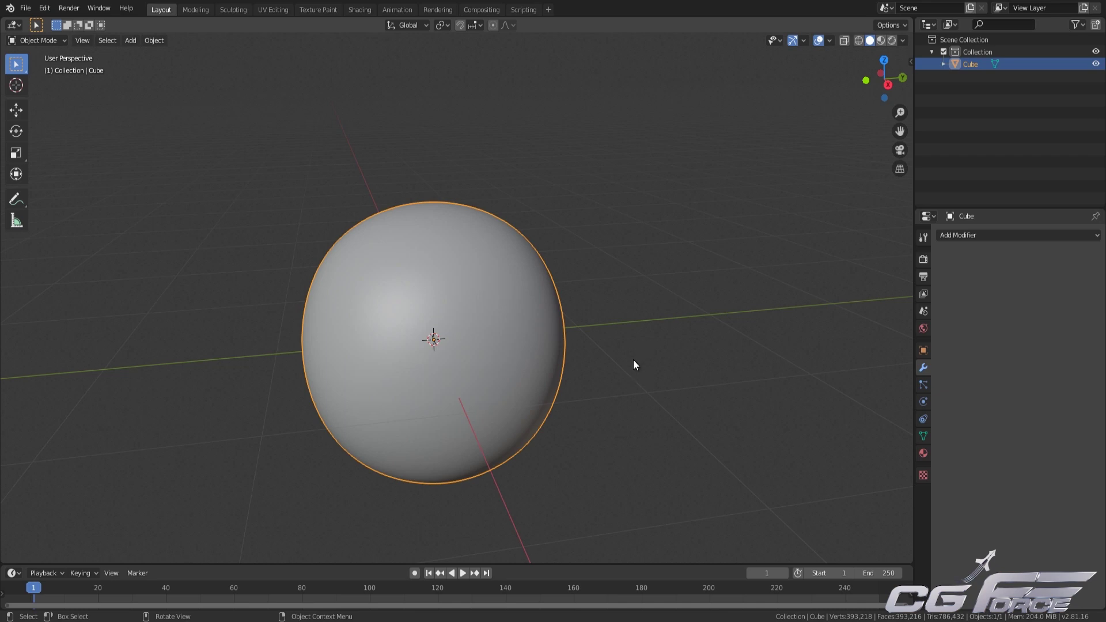
middle_click_drag(634, 361, 635, 353)
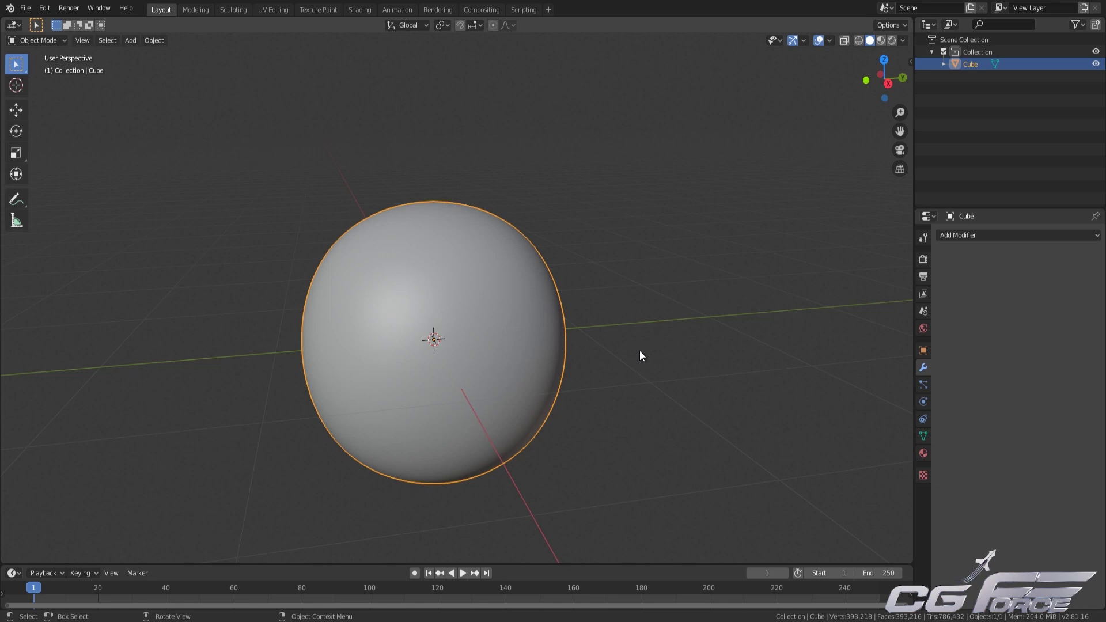
middle_click_drag(638, 350, 635, 361)
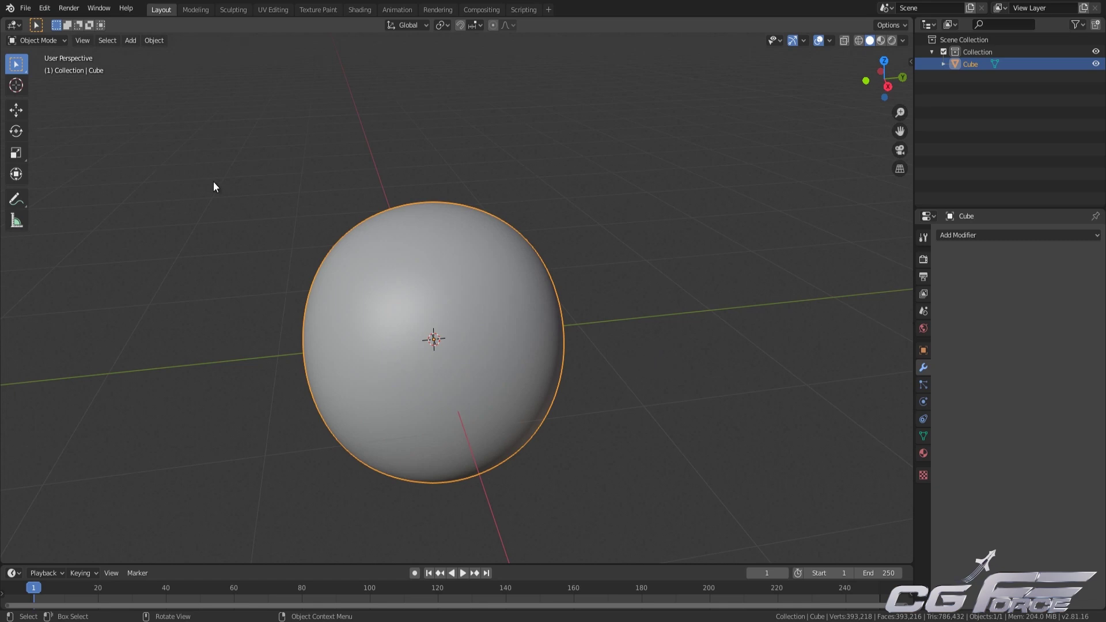
middle_click_drag(266, 215, 342, 229, "shift")
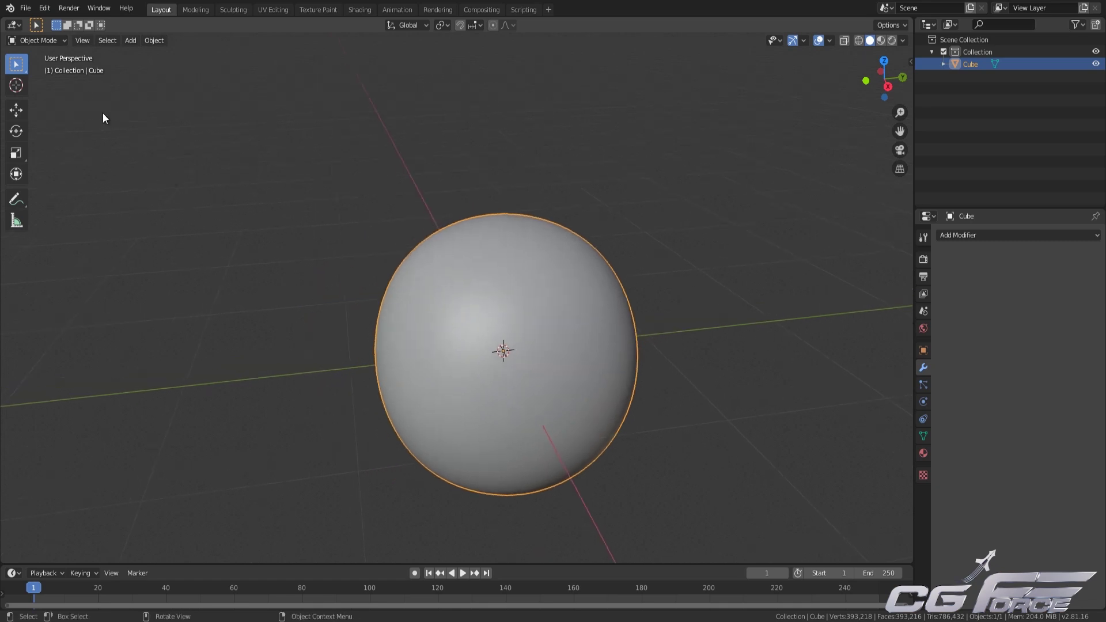
left_click(38, 40)
key("ctrl+Tab")
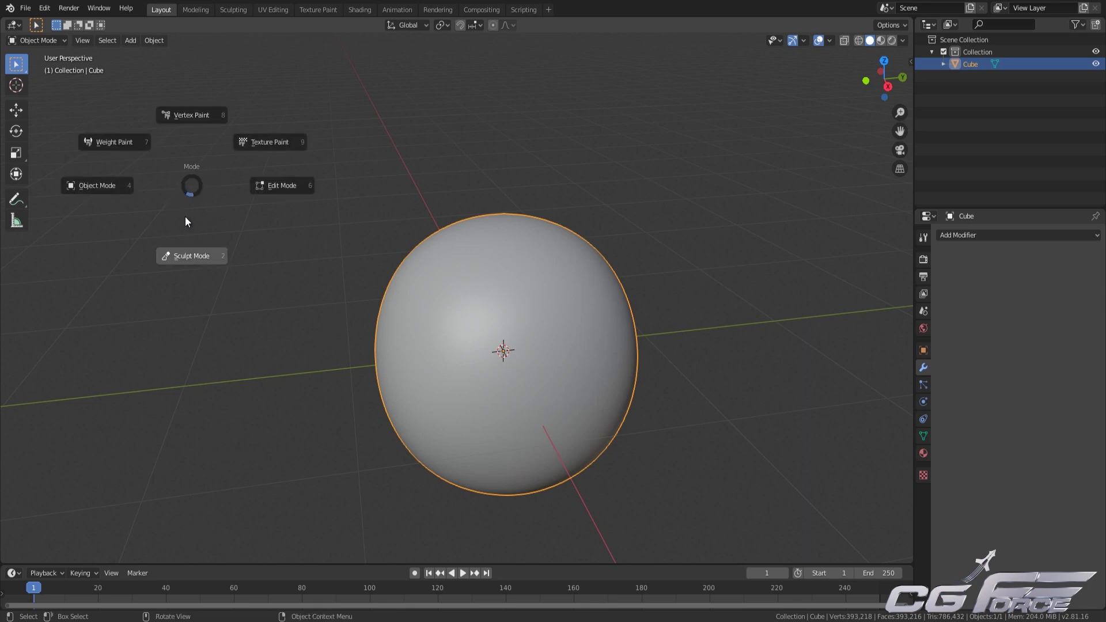
key("Escape")
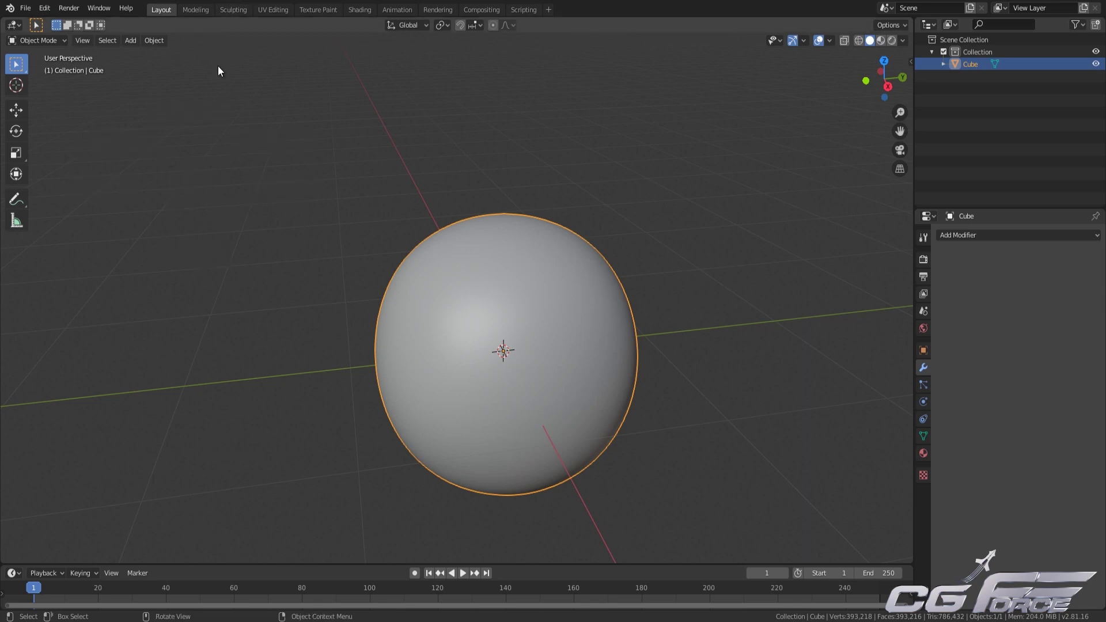
- Switch to the Sculpting workspace and widen the brush list so that the brush names are shown
left_click(234, 8)
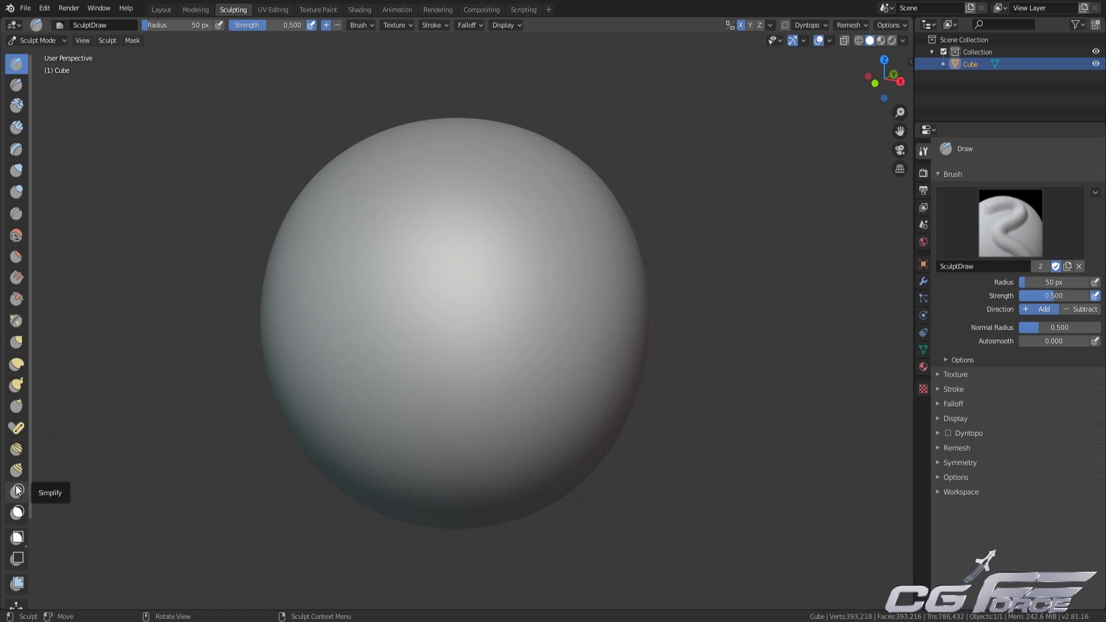
scroll(18, 386, "up", 1)
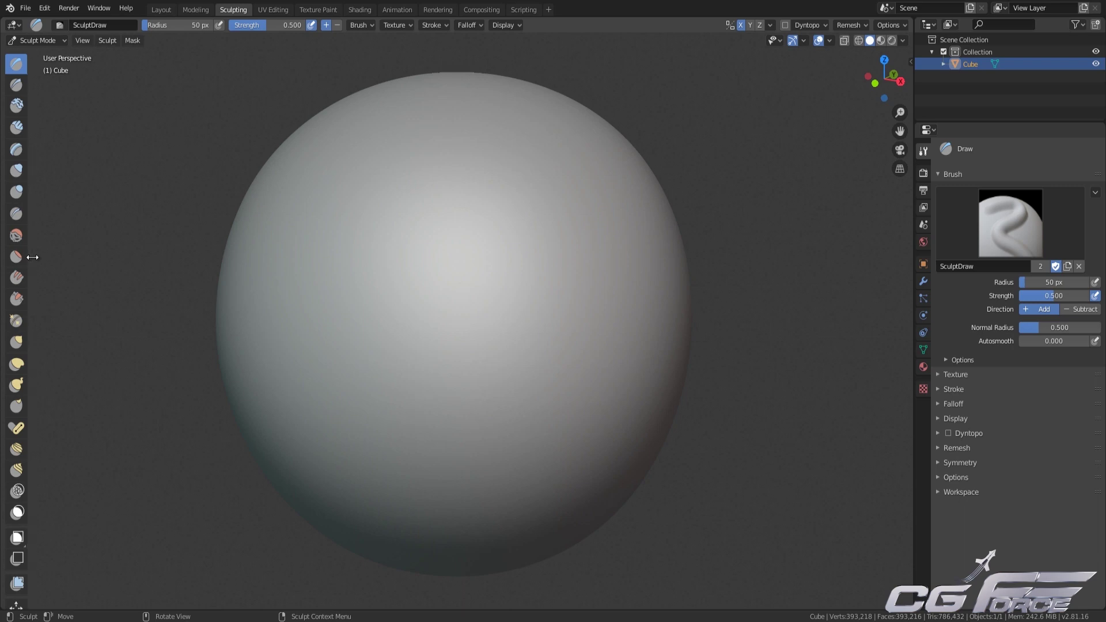
left_click_drag(32, 257, 86, 273)
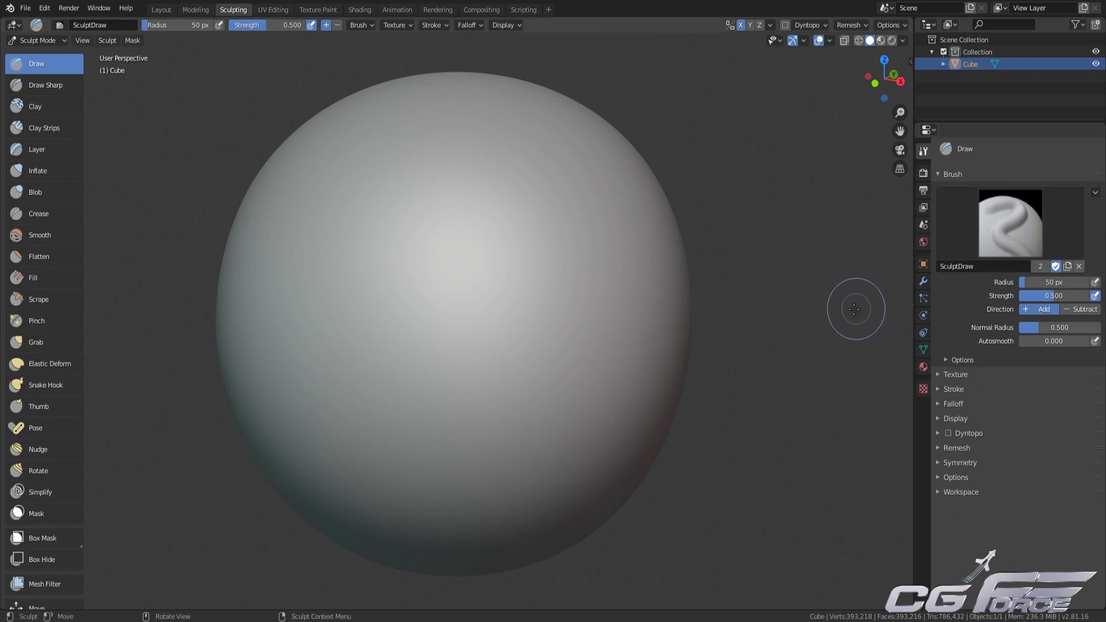
- Show the active tool's settings beside the viewport and expand the Draw brush's additional options
key("n")
left_click(906, 86)
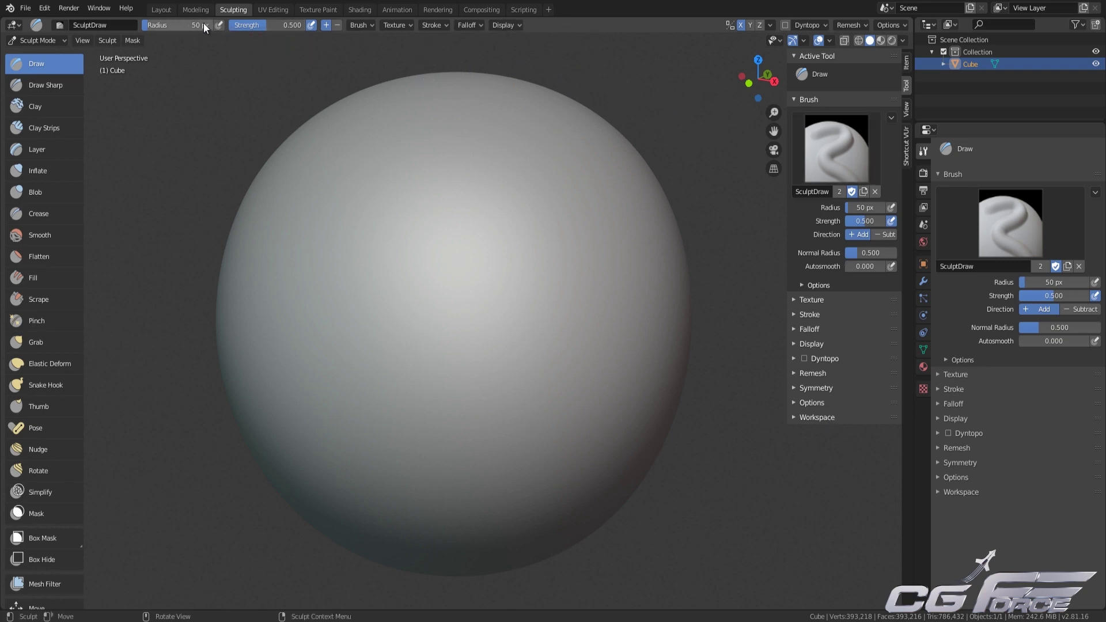
left_click(364, 25)
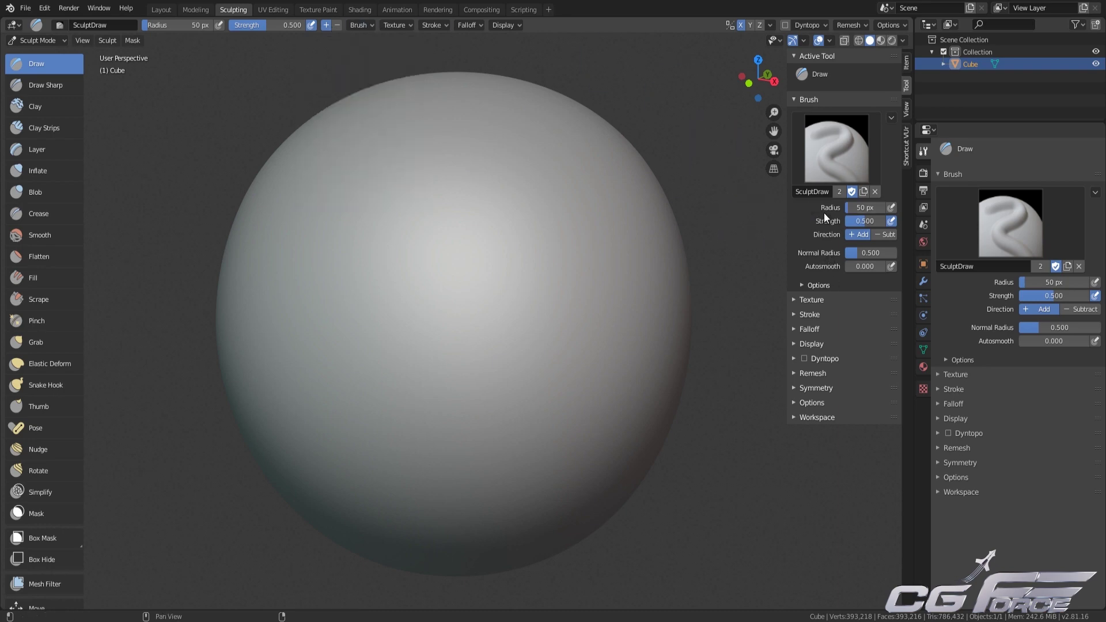
left_click(818, 285)
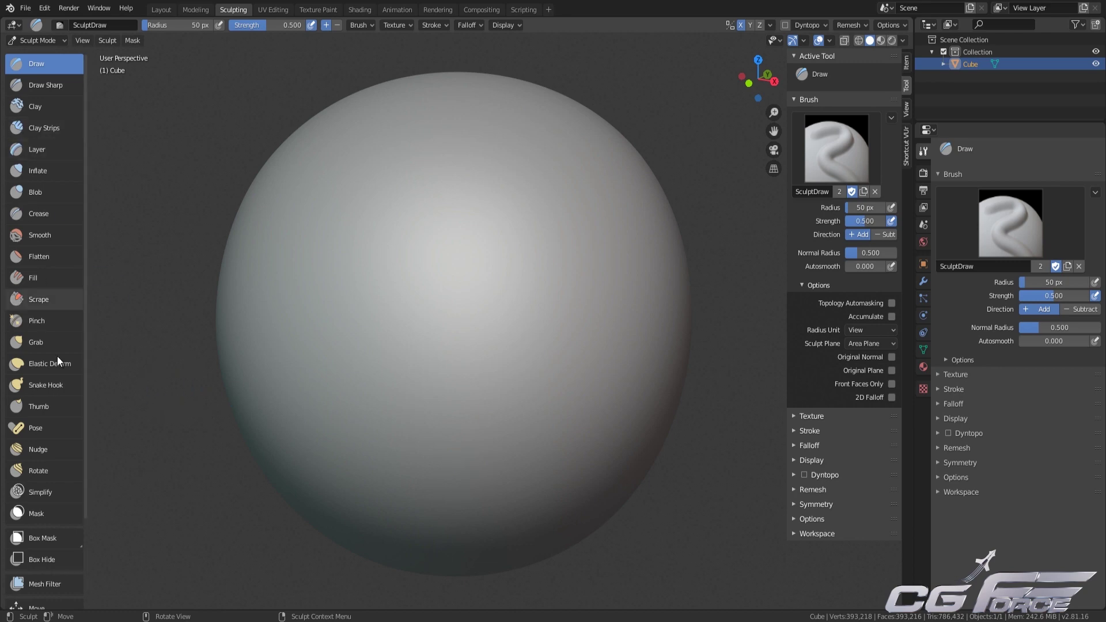
scroll(36, 513, "down", 2)
scroll(36, 510, "up", 2)
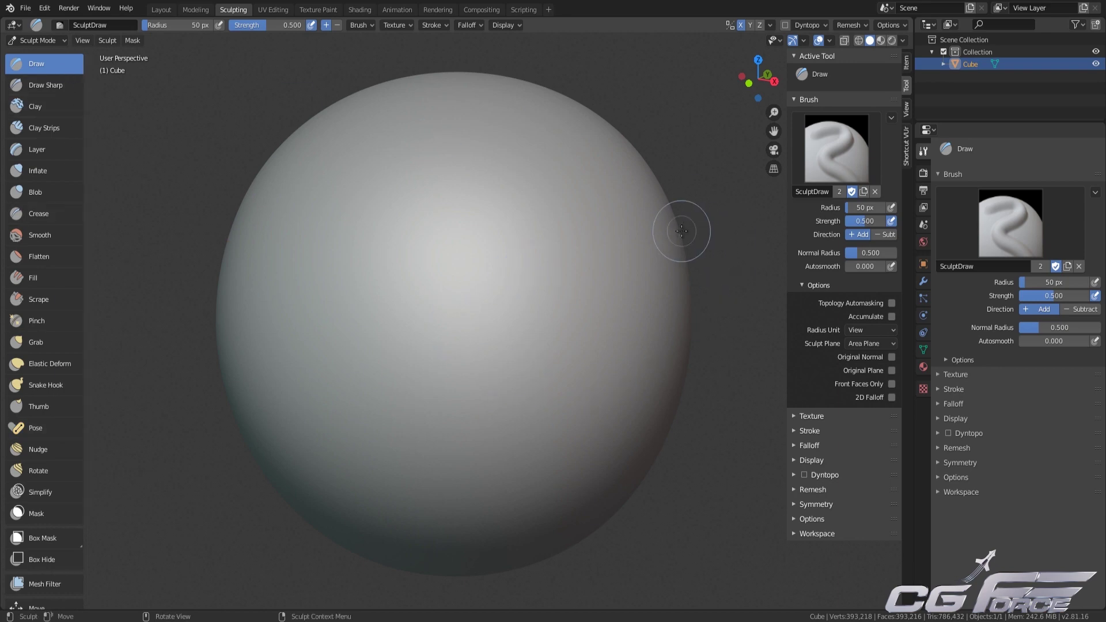
scroll(682, 230, "up", 3)
scroll(681, 241, "down", 2)
scroll(681, 241, "down", 1)
- Turn off X-axis mirroring and sculpt a raised S-shaped stroke on the form with the Draw brush
left_click(818, 164)
left_click(740, 25)
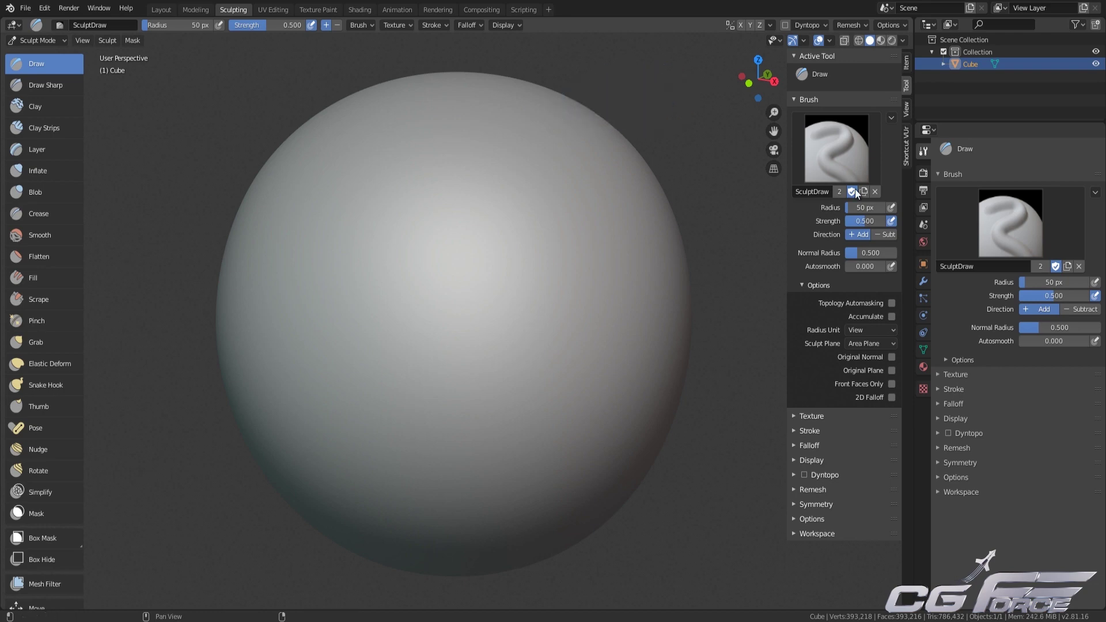
left_click(806, 174)
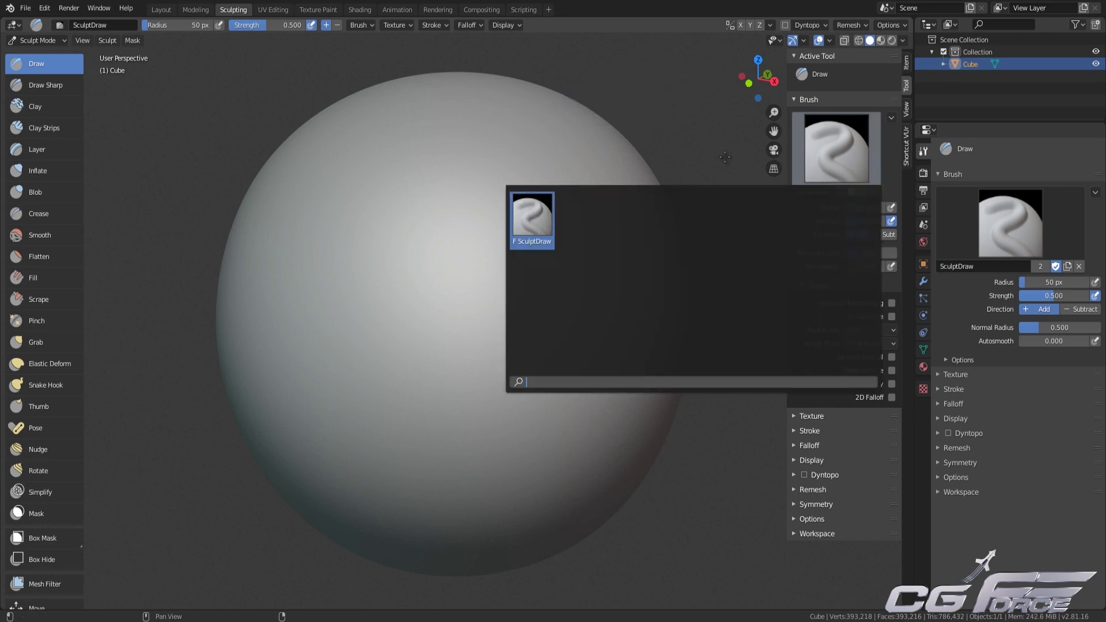
left_click(831, 160)
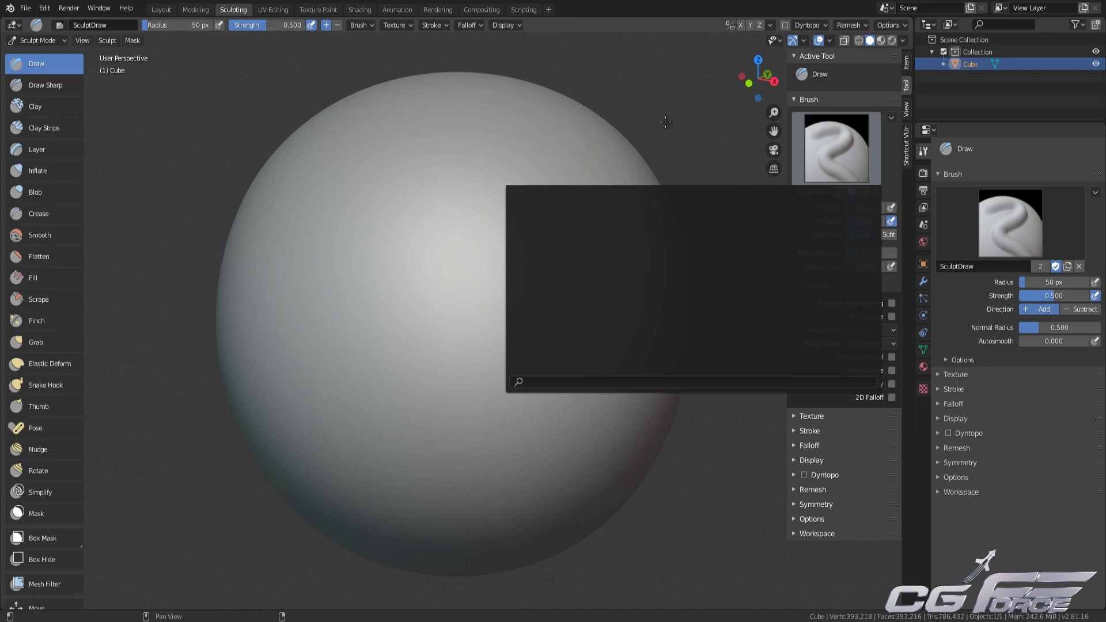
mouse_move(435, 178)
left_mouse_down()
mouse_move(470, 321)
mouse_move(395, 390)
mouse_move(360, 374)
left_mouse_up()
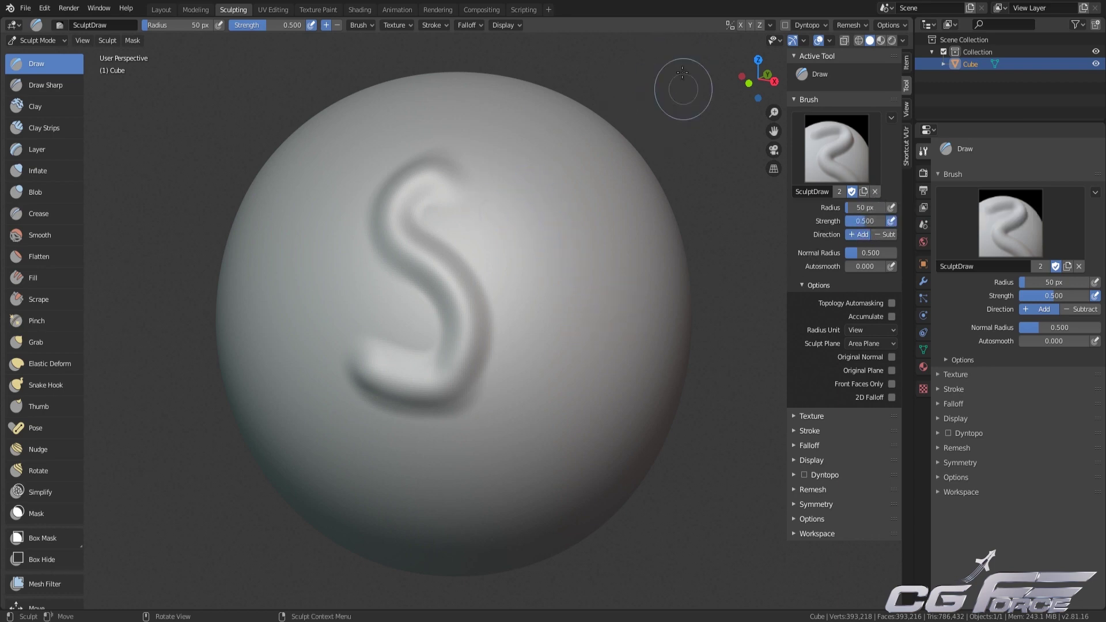
- Set the Draw brush's radius to 75 px
key("f")
left_click(643, 120)
key("f")
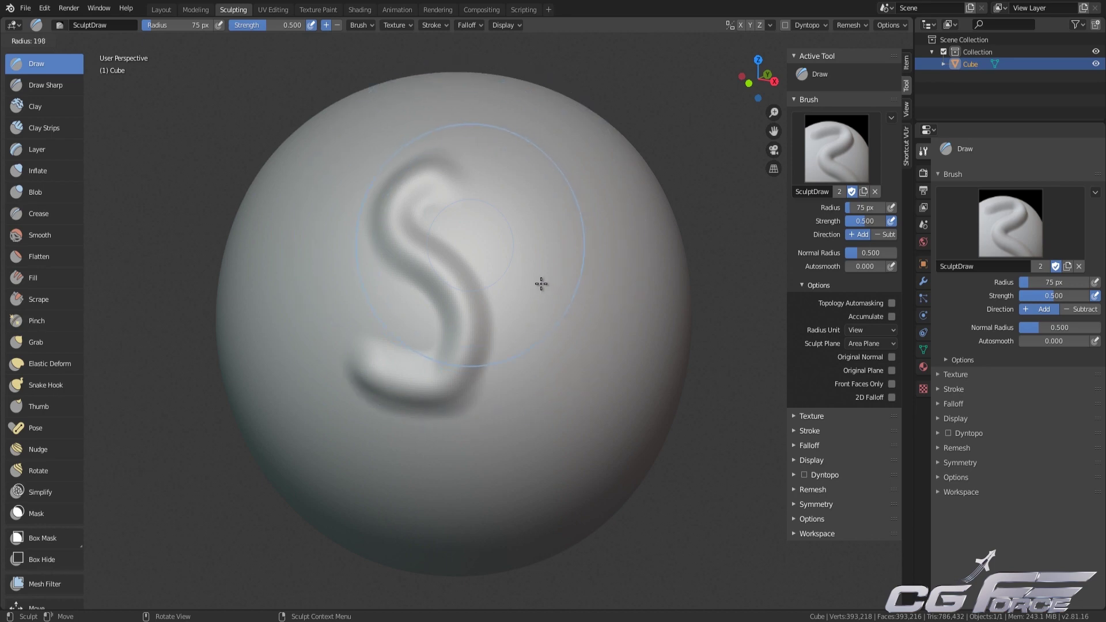
key("Escape")
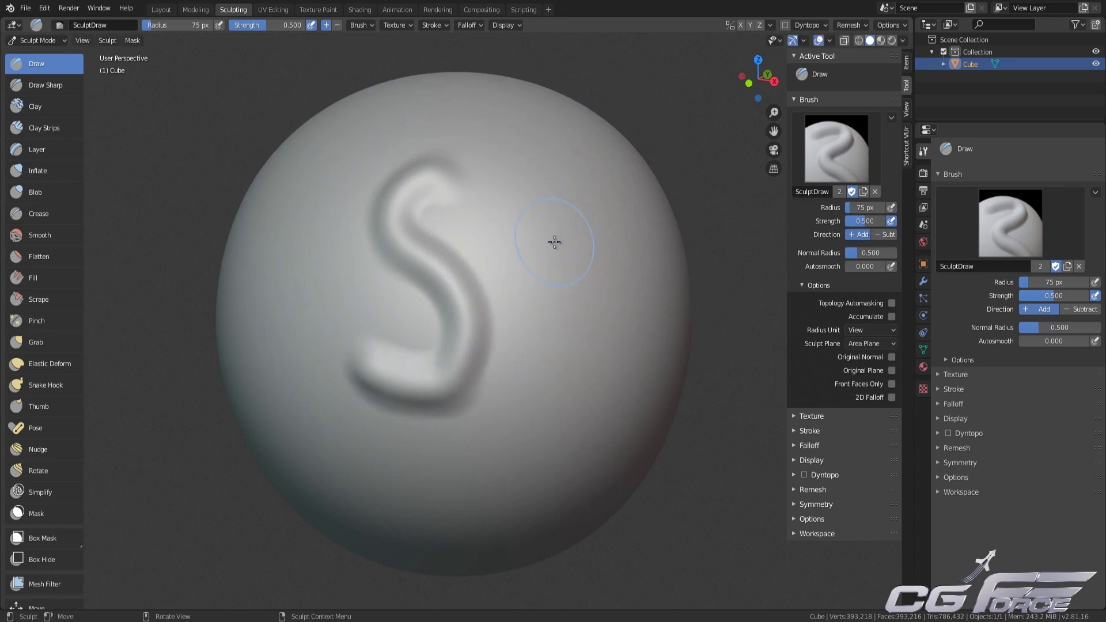
key("shift+f")
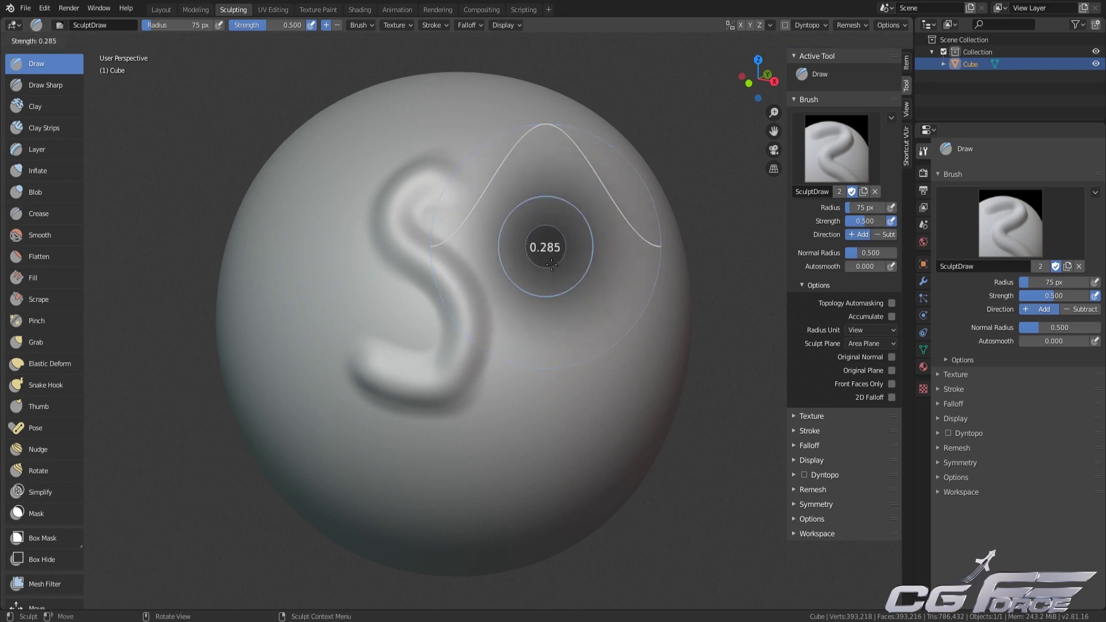
key("Escape")
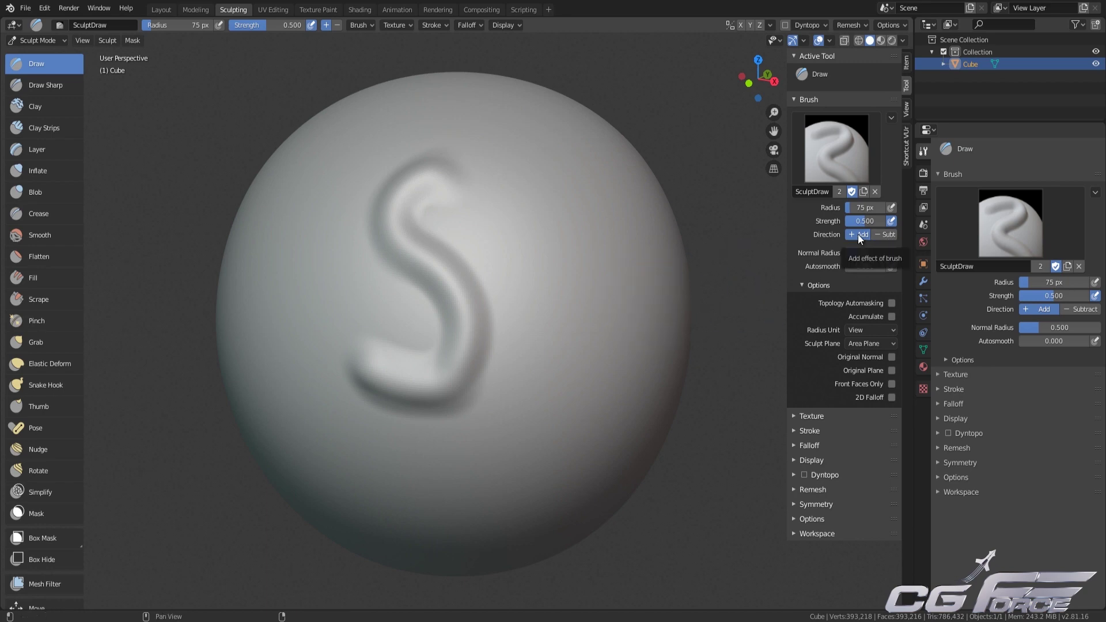
- Sculpt a second raised S-shaped stroke beside the first one with the Draw brush
scroll(598, 131, "up", 1)
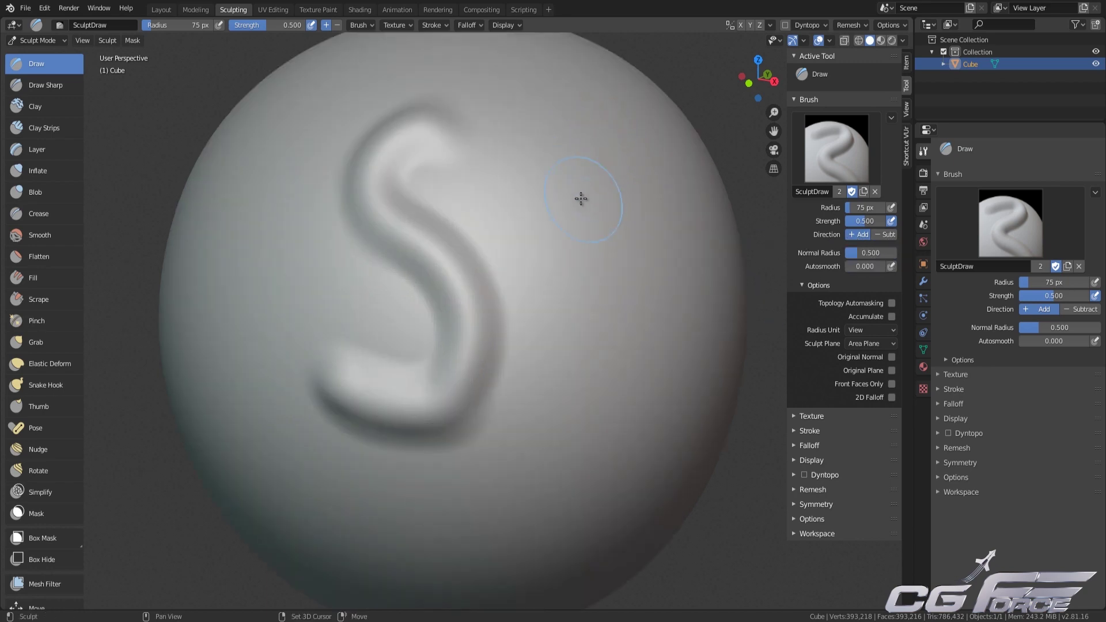
middle_click_drag(580, 197, 536, 176, "shift")
mouse_move(534, 129)
left_mouse_down()
mouse_move(506, 119)
mouse_move(478, 187)
mouse_move(582, 383)
mouse_move(564, 415)
mouse_move(519, 220)
mouse_move(530, 127)
left_mouse_up()
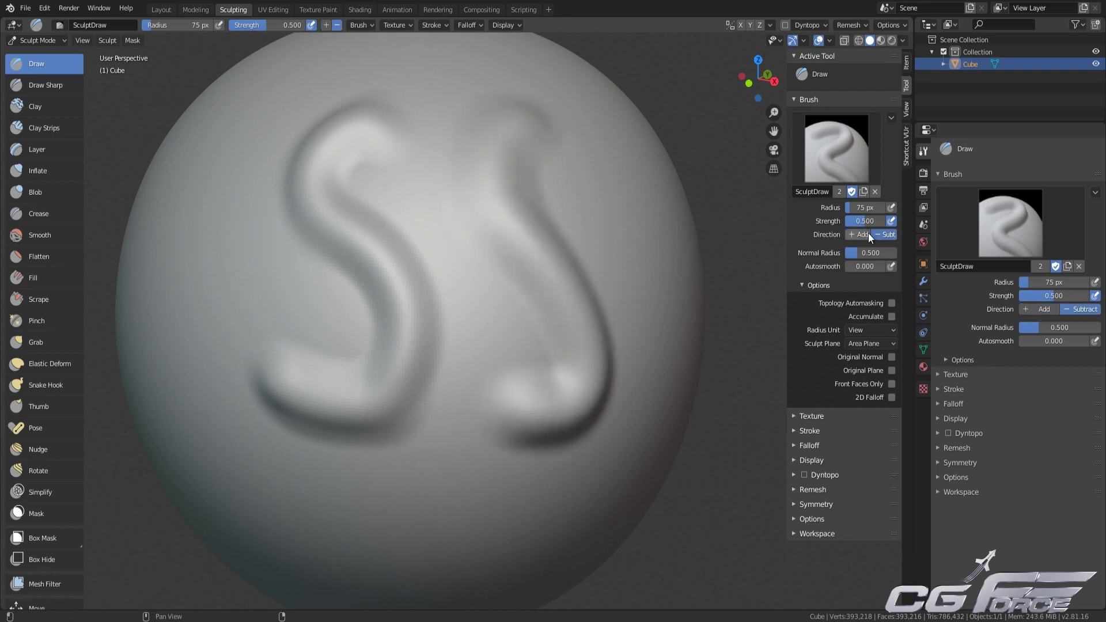
- Set the brush direction to Subtract and carve an S-shaped groove beside the two raised strokes
left_click(882, 233)
middle_click_drag(565, 284, 440, 143, "shift")
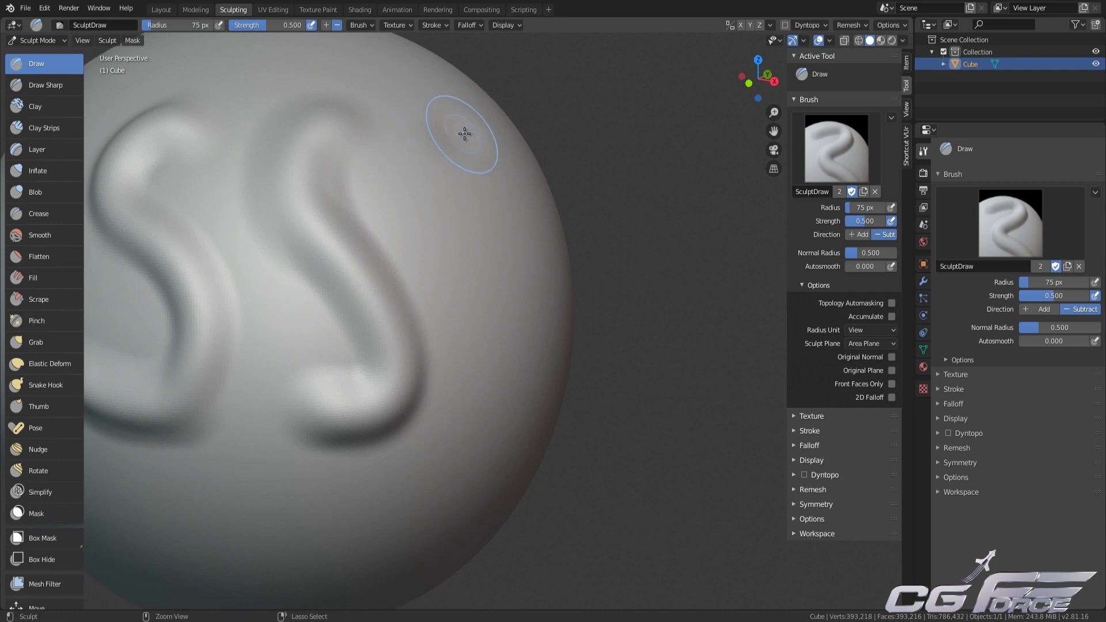
mouse_move(466, 131)
left_mouse_down()
mouse_move(434, 129)
mouse_move(398, 215)
mouse_move(501, 340)
mouse_move(445, 401)
mouse_move(420, 248)
mouse_move(449, 154)
left_mouse_up()
- Set the brush direction to Add and carve an S-shaped groove beside the first raised stroke with the brush effect temporarily inverted
left_click(861, 234)
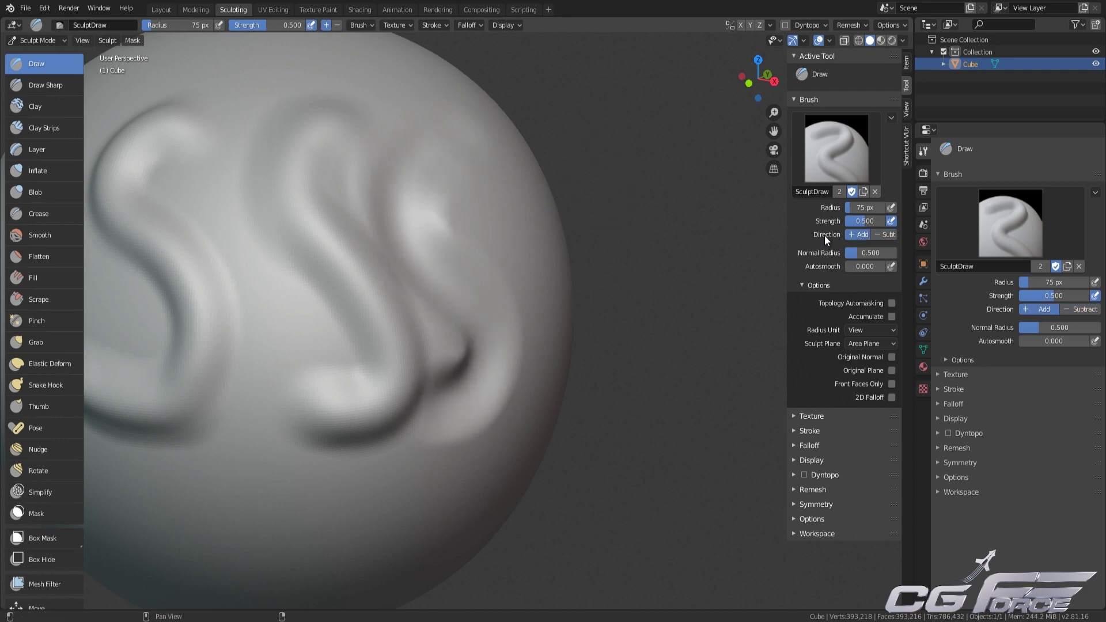
middle_click_drag(417, 324, 521, 323, "shift")
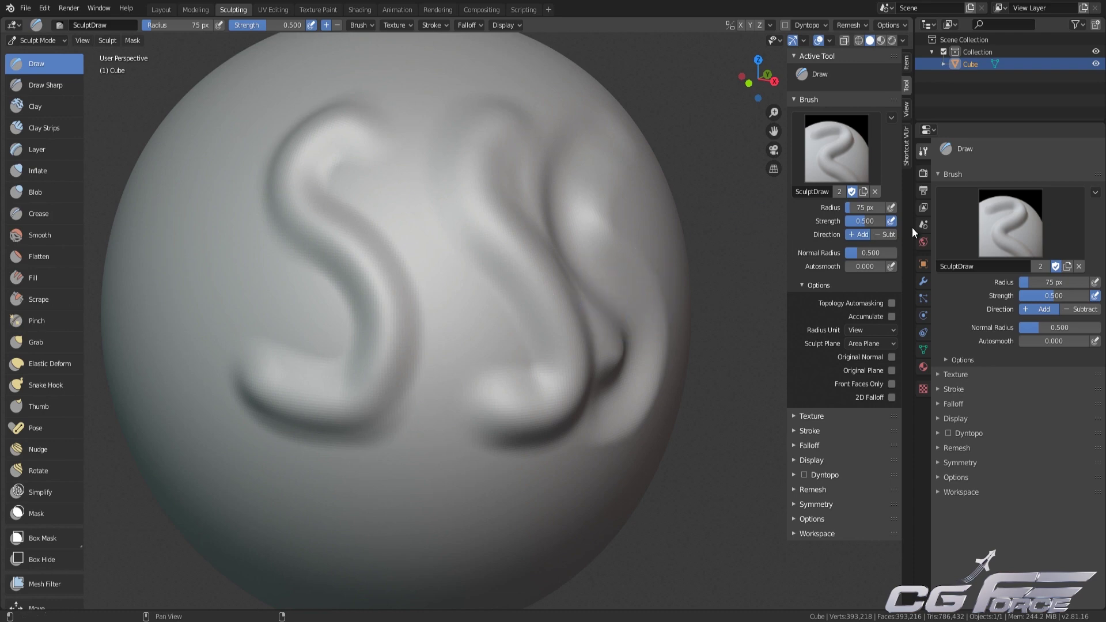
middle_click_drag(340, 264, 408, 176)
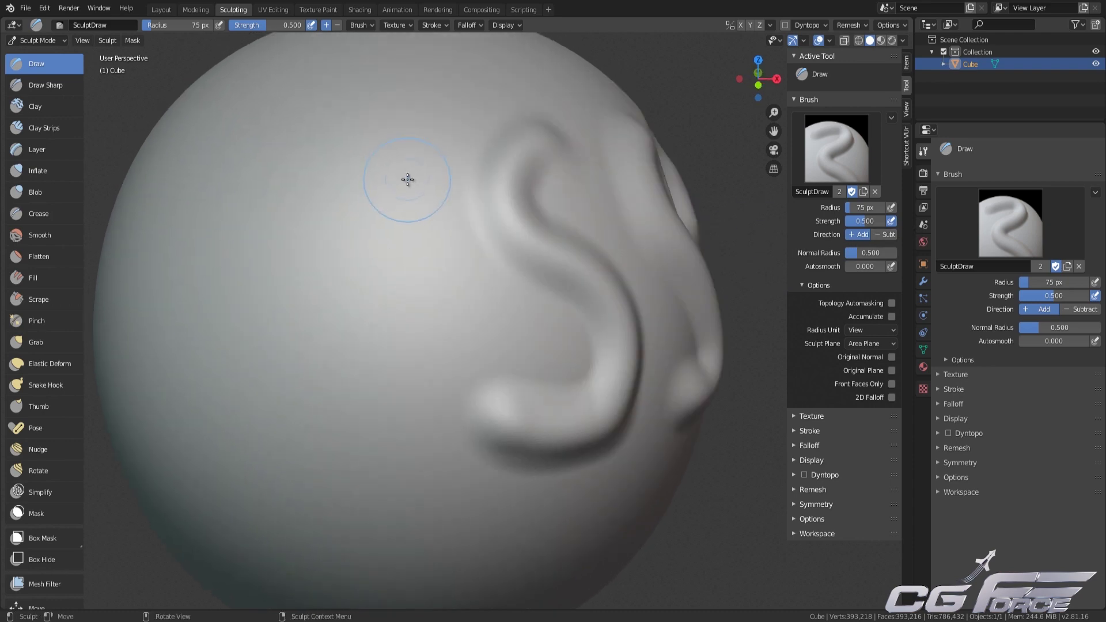
mouse_move(420, 178)
left_mouse_down()
mouse_move(420, 165)
mouse_move(387, 257)
mouse_move(400, 398)
mouse_move(390, 415)
mouse_move(375, 257)
mouse_move(422, 172)
left_mouse_up()
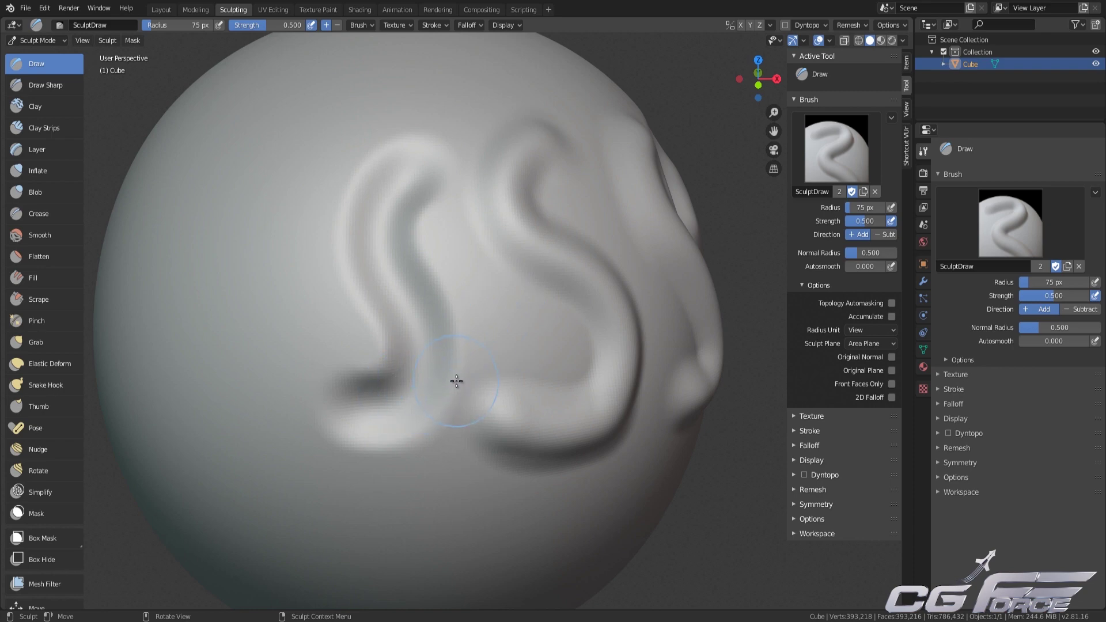
- Set the Draw brush's normal radius to 0 and try a stroke over the existing S shapes
mouse_move(456, 381)
middle_mouse_down()
mouse_move(491, 368)
mouse_move(451, 383)
mouse_move(523, 379)
mouse_move(498, 376)
middle_mouse_up()
middle_click_drag(617, 343, 600, 342)
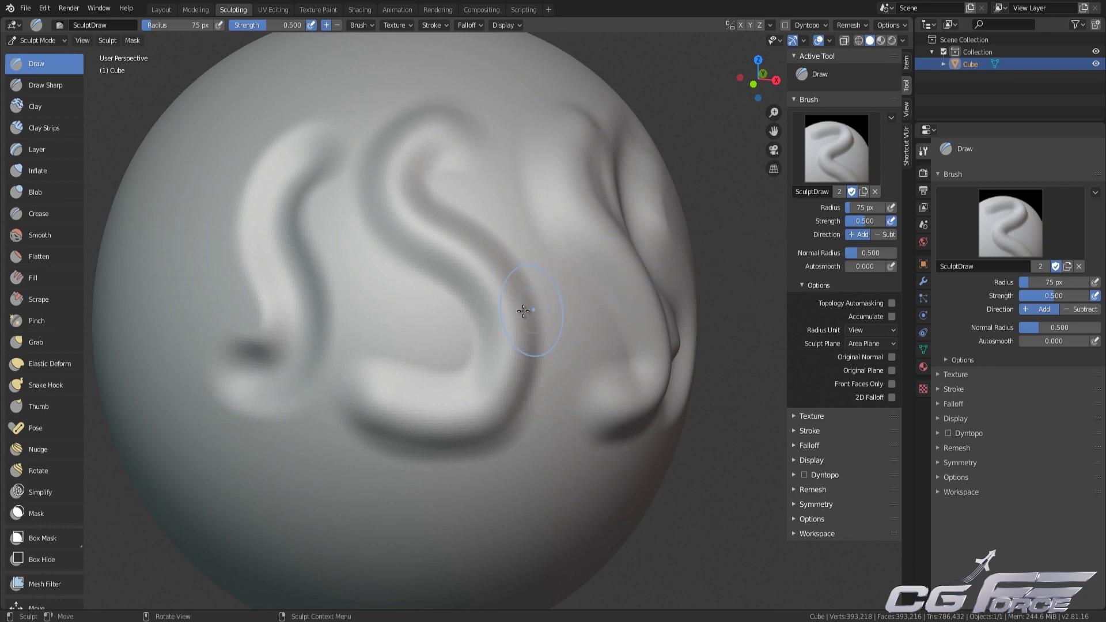
scroll(515, 314, "down", 2)
middle_click_drag(538, 309, 548, 326, "shift")
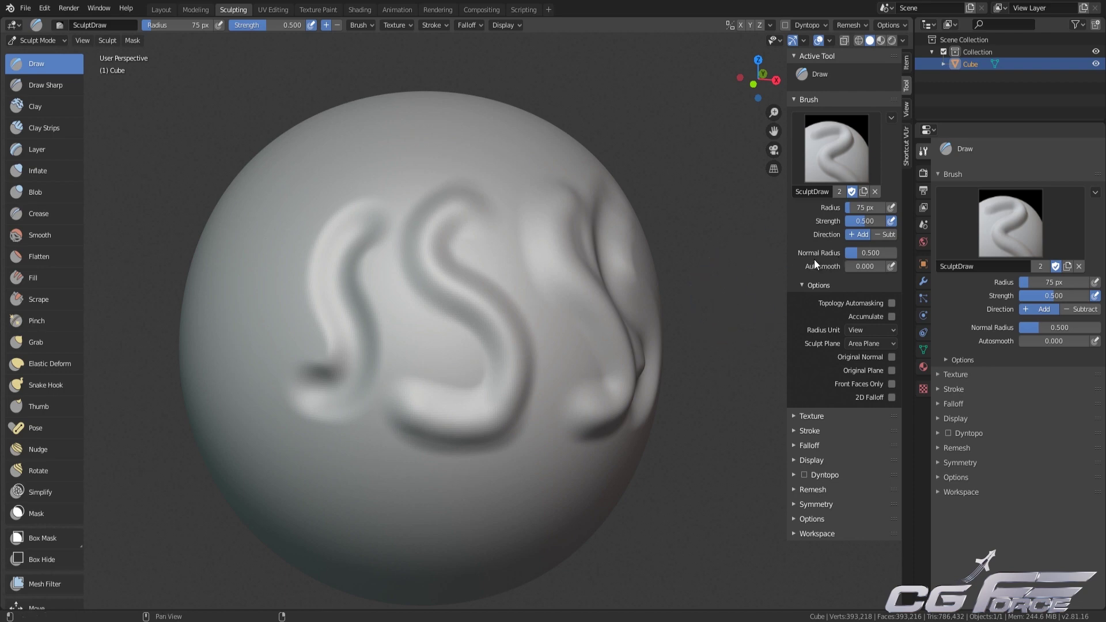
key("BackSpace")
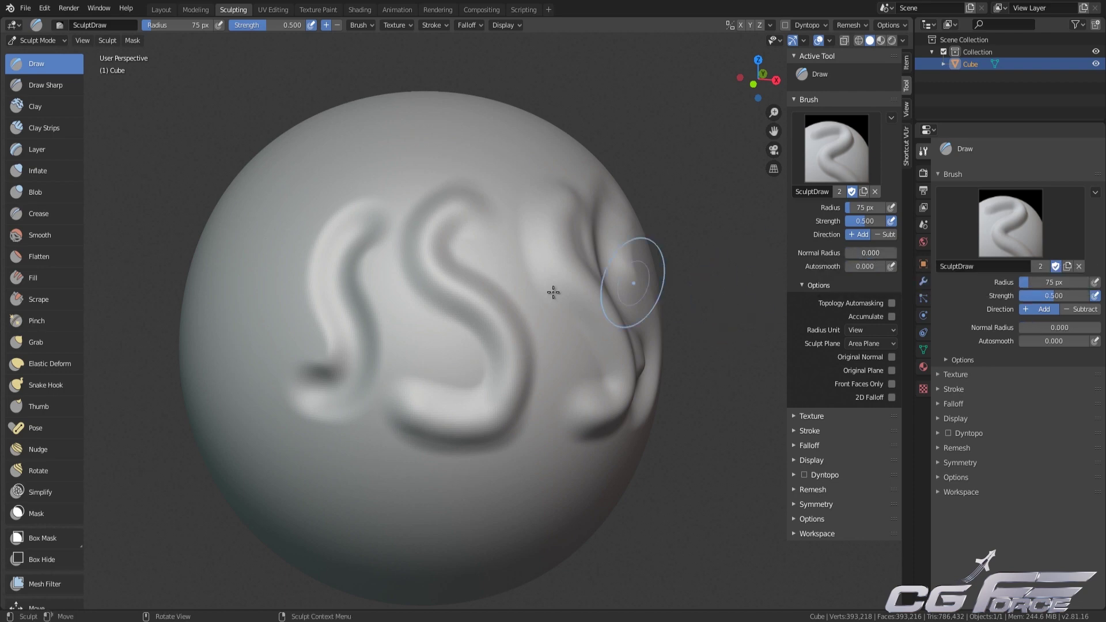
left_click_drag(406, 277, 410, 312)
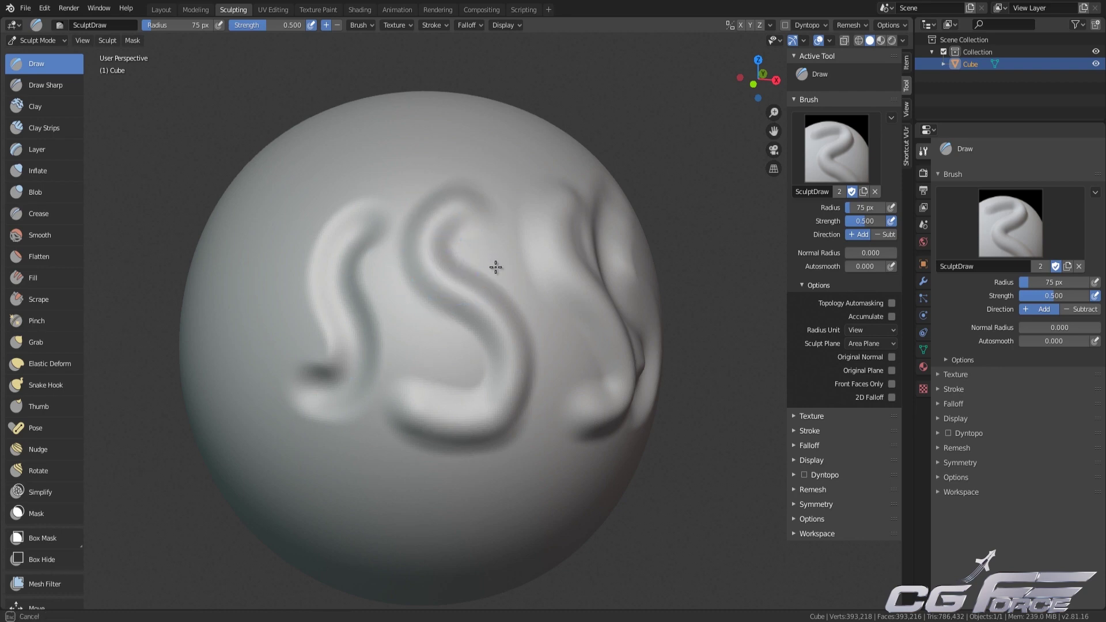
double_click(866, 254)
key("Return")
mouse_move(772, 254)
middle_mouse_down()
mouse_move(526, 257)
mouse_move(490, 333)
middle_mouse_up()
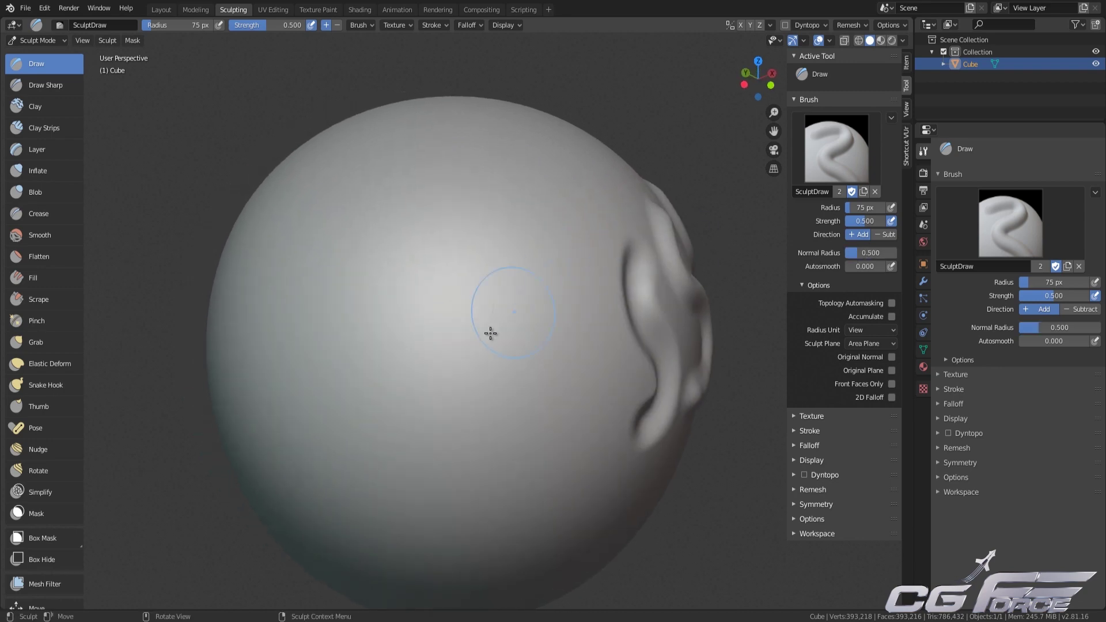
- Build up a bump on the smooth side of the sphere at normal radius 0.5 and another beside it at normal radius 2
mouse_move(486, 338)
left_mouse_down()
mouse_move(495, 343)
mouse_move(479, 346)
mouse_move(495, 341)
left_mouse_up()
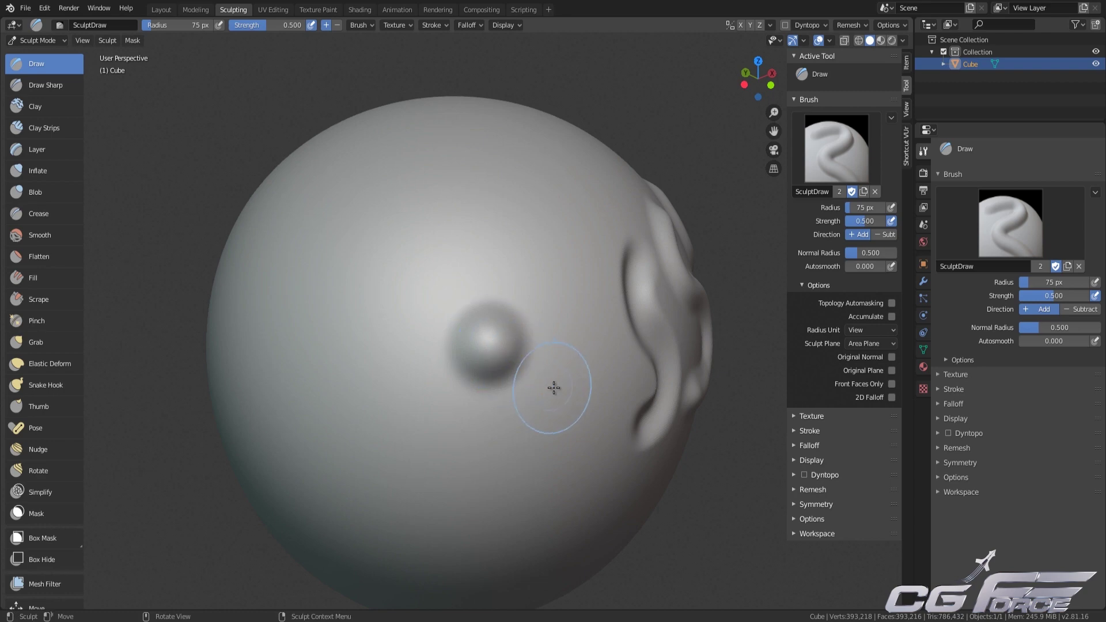
mouse_move(556, 387)
middle_mouse_down()
mouse_move(528, 321)
mouse_move(513, 328)
mouse_move(548, 405)
mouse_move(636, 338)
middle_mouse_up()
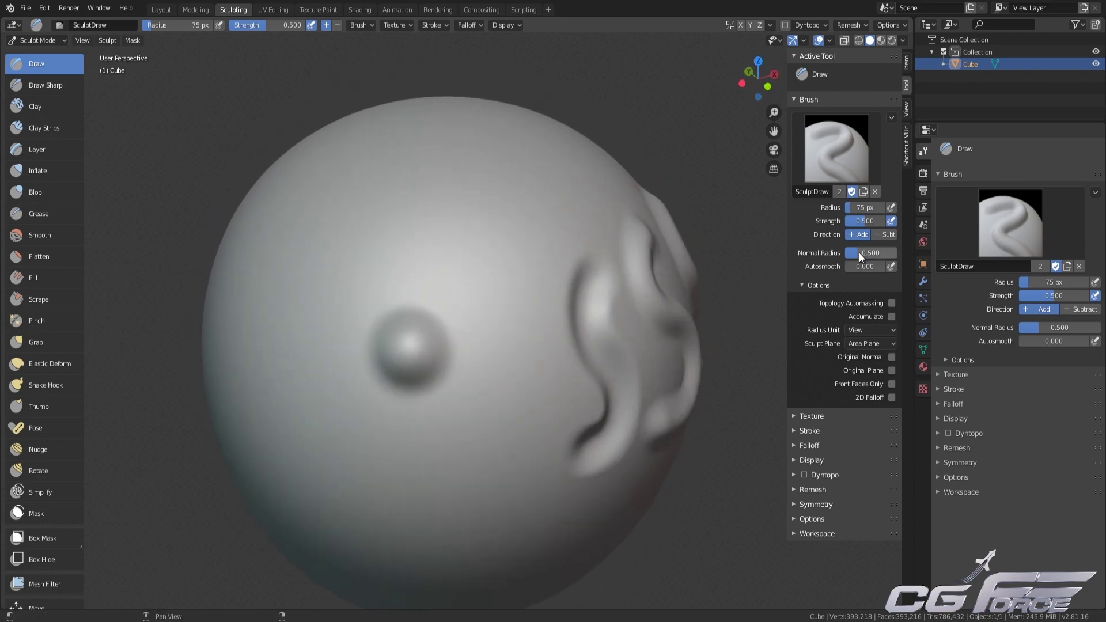
left_click_drag(859, 252, 952, 252)
mouse_move(503, 331)
left_mouse_down()
mouse_move(510, 324)
mouse_move(496, 326)
mouse_move(518, 338)
left_mouse_up()
mouse_move(518, 338)
middle_mouse_down()
mouse_move(533, 318)
mouse_move(525, 267)
mouse_move(488, 392)
middle_mouse_up()
scroll(460, 345, "up", 2)
mouse_move(436, 308)
middle_mouse_down()
mouse_move(432, 293)
mouse_move(447, 317)
mouse_move(411, 256)
middle_mouse_up()
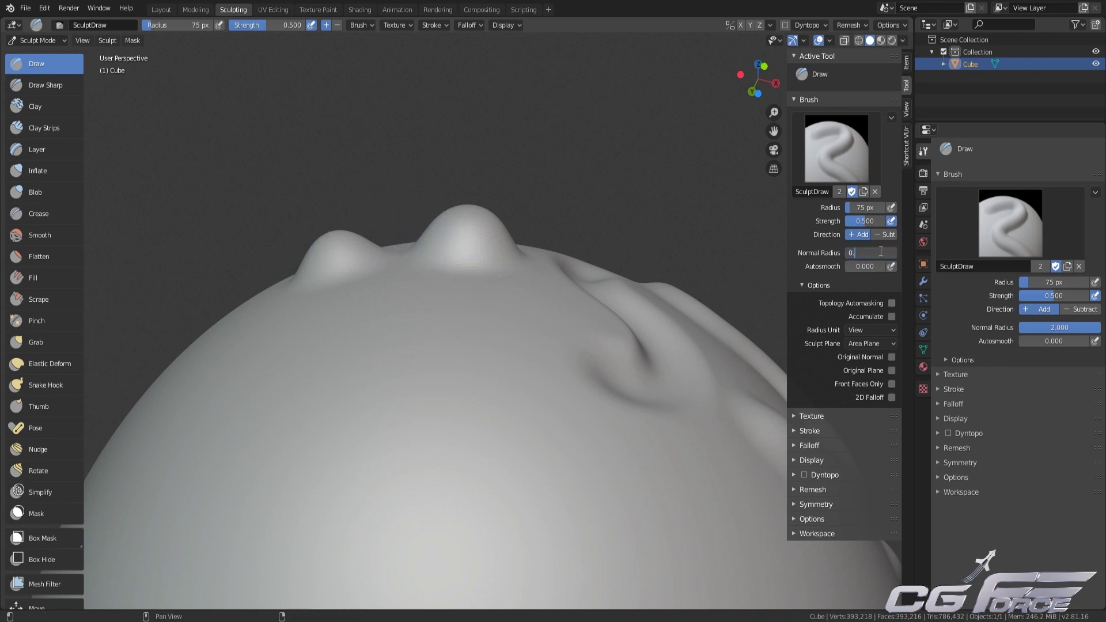
- Set the Draw brush's normal radius to 0.5
key("Return")
mouse_move(483, 346)
middle_mouse_down()
mouse_move(491, 296)
mouse_move(538, 363)
mouse_move(582, 345)
middle_mouse_up()
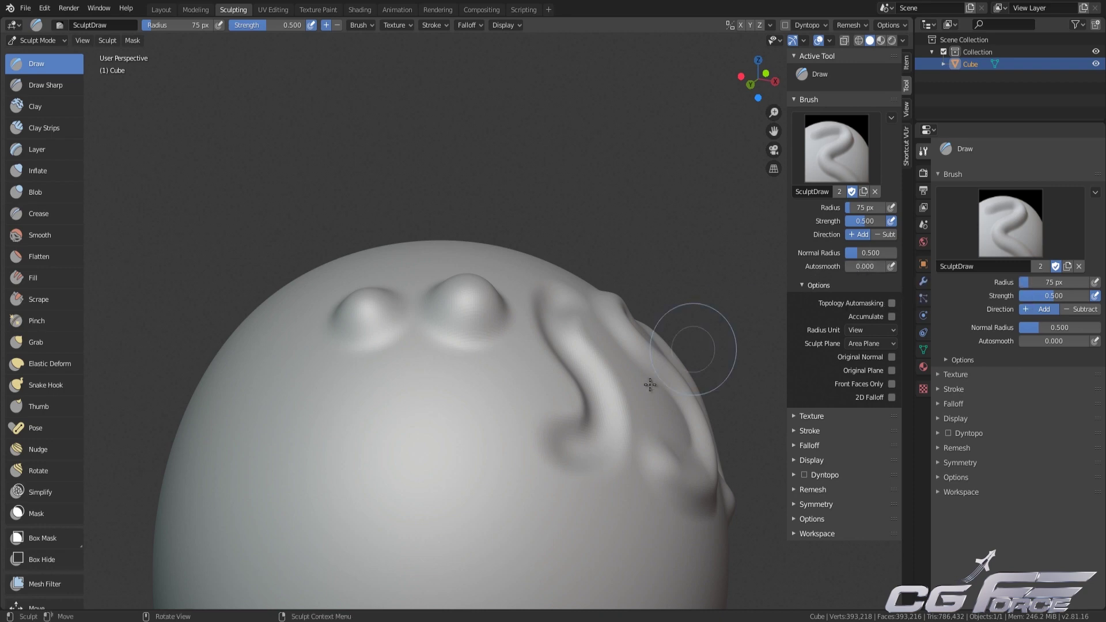
middle_click_drag(440, 388, 465, 316, "shift")
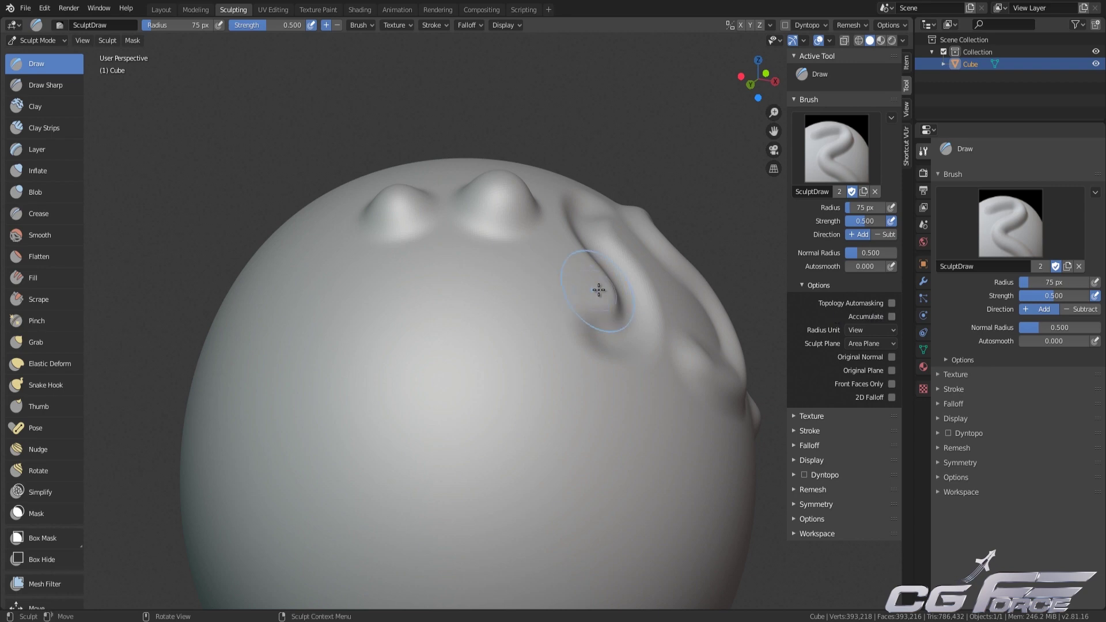
mouse_move(600, 289)
middle_mouse_down()
mouse_move(563, 301)
mouse_move(590, 250)
mouse_move(570, 188)
mouse_move(582, 249)
mouse_move(571, 280)
mouse_move(523, 259)
middle_mouse_up()
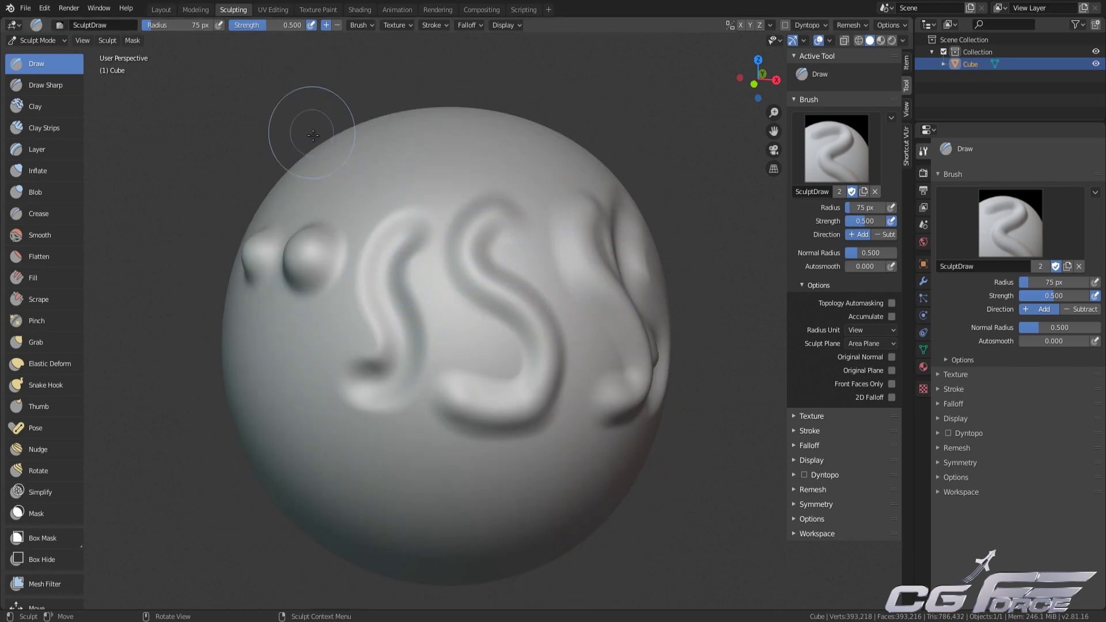
- Switch to the Layout workspace and add a cube mesh at the sphere's centre
left_click(157, 8)
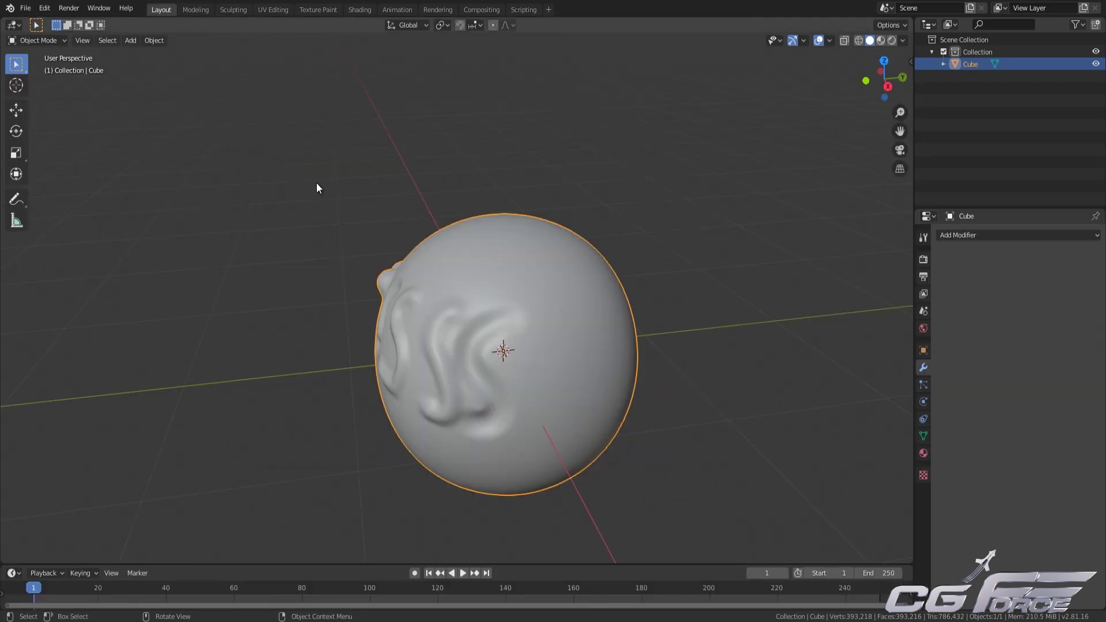
scroll(527, 316, "down", 3)
middle_click_drag(528, 316, 427, 242)
key("shift+a")
mouse_move(437, 206)
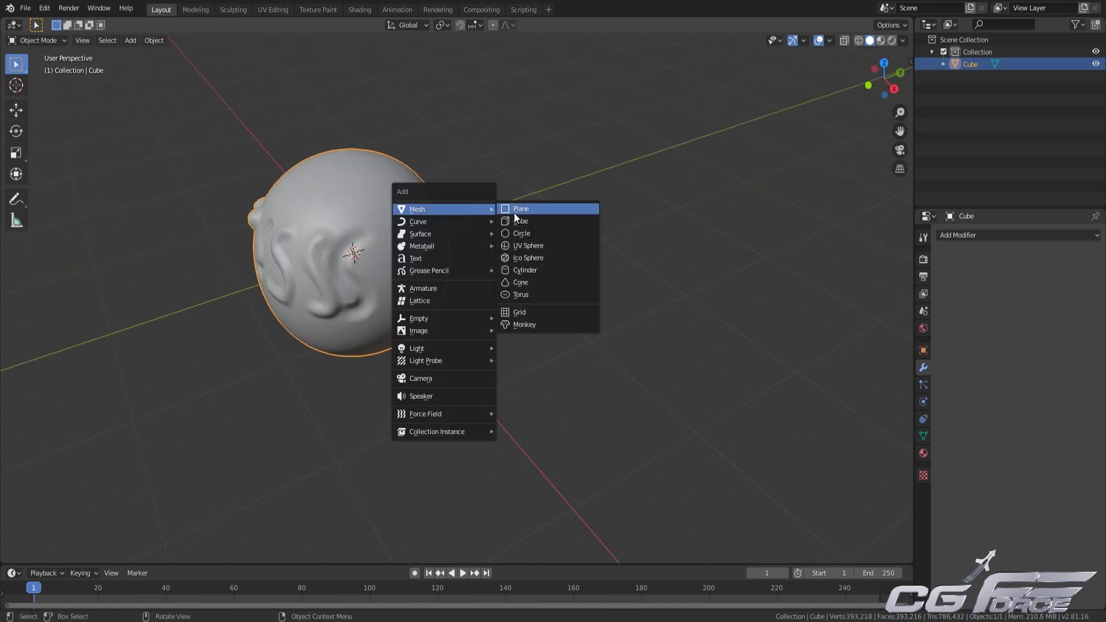
left_click(522, 223)
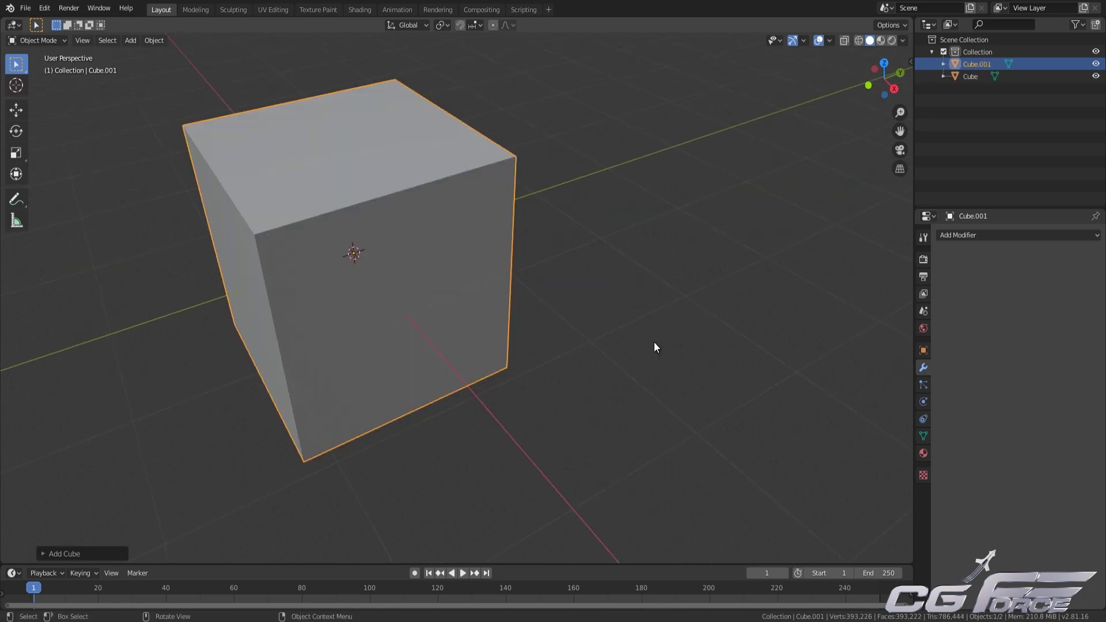
- Subdivide all faces of the new cube in Edit Mode with 30 cuts
key("Tab")
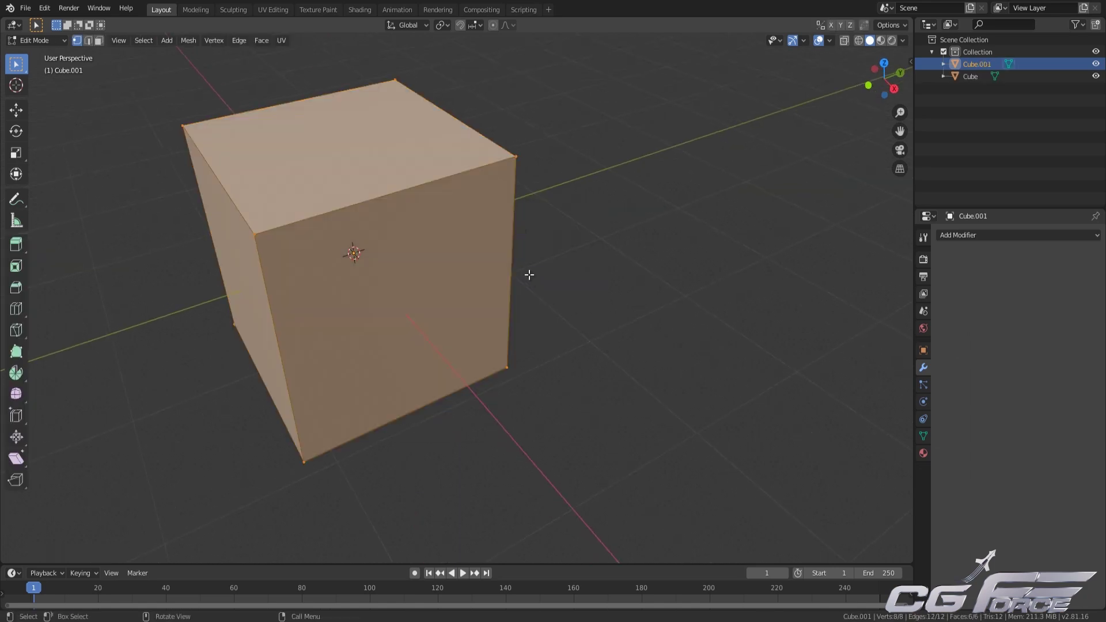
right_click(434, 220)
left_click(427, 224)
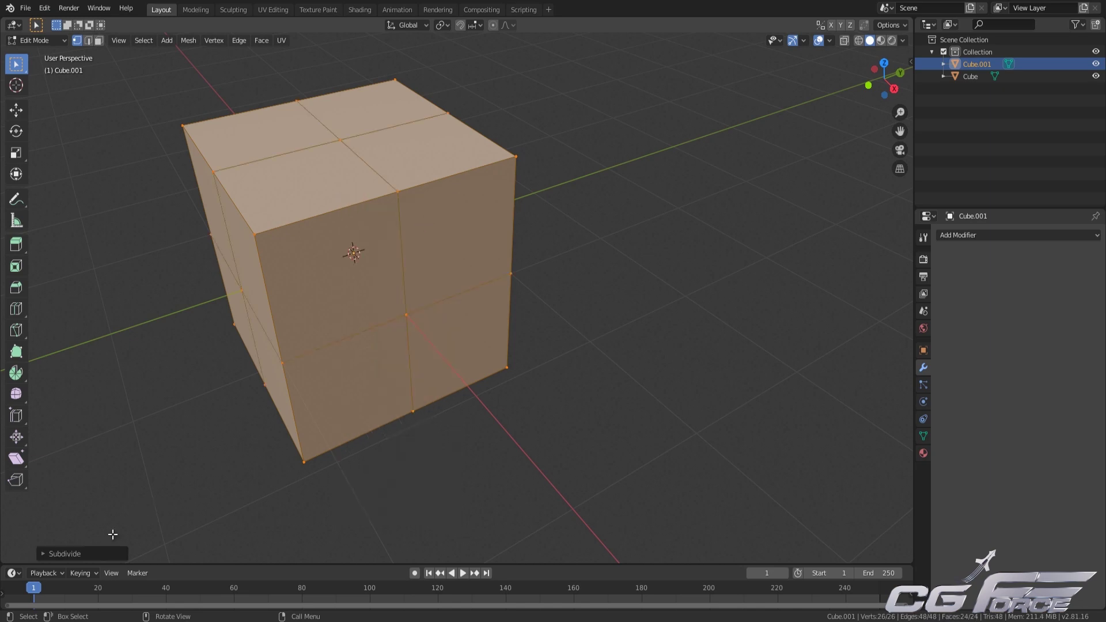
left_click(103, 553)
left_click(151, 469)
type("3")
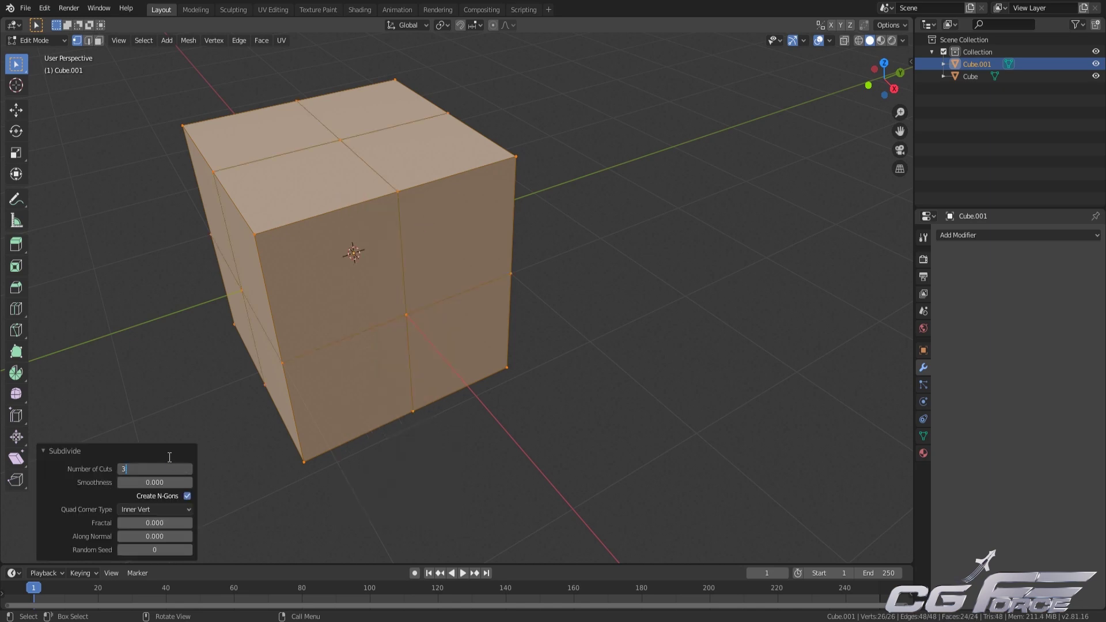
type("0")
key("Return")
left_click(157, 452)
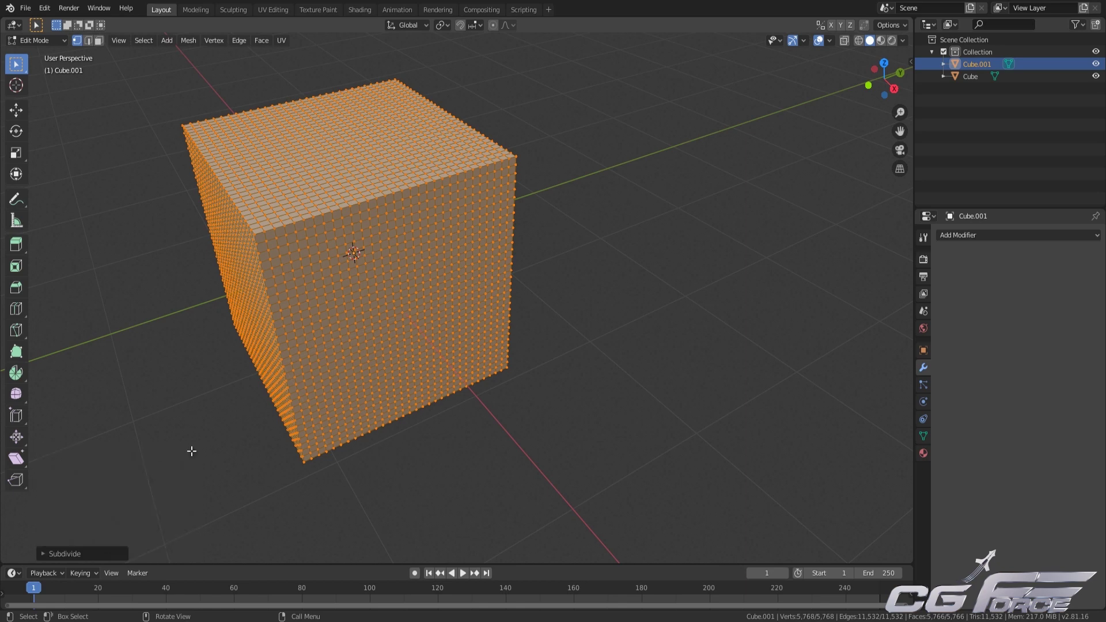
- Scale the cube's mesh to about 0.48 and move it along X until it protrudes from the sphere's side, finishing in Object Mode
key("s")
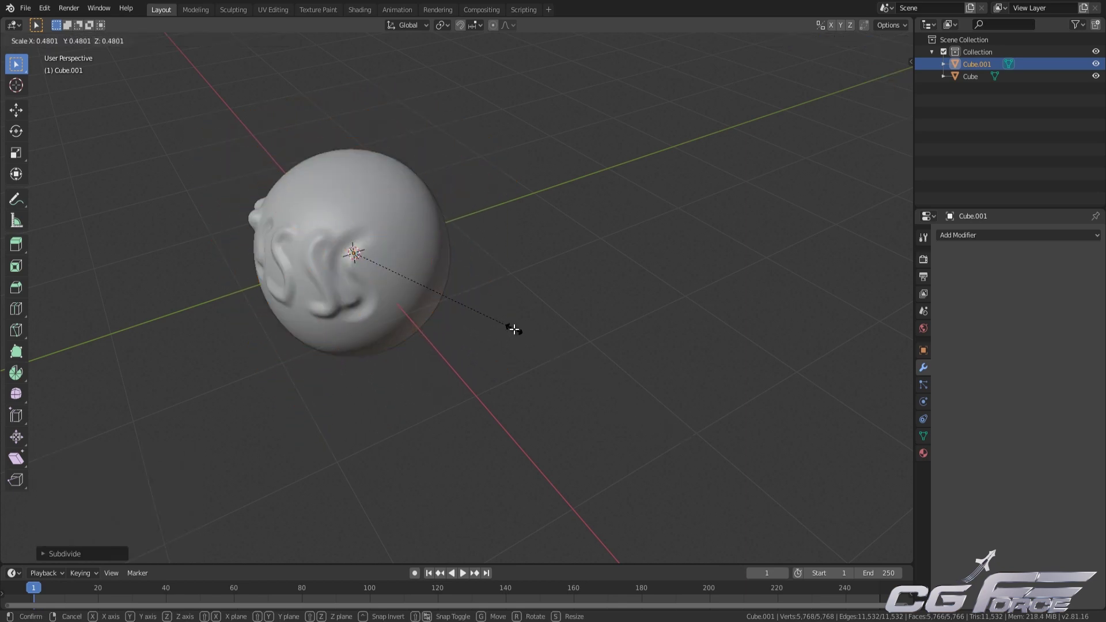
left_click(513, 330)
key("g")
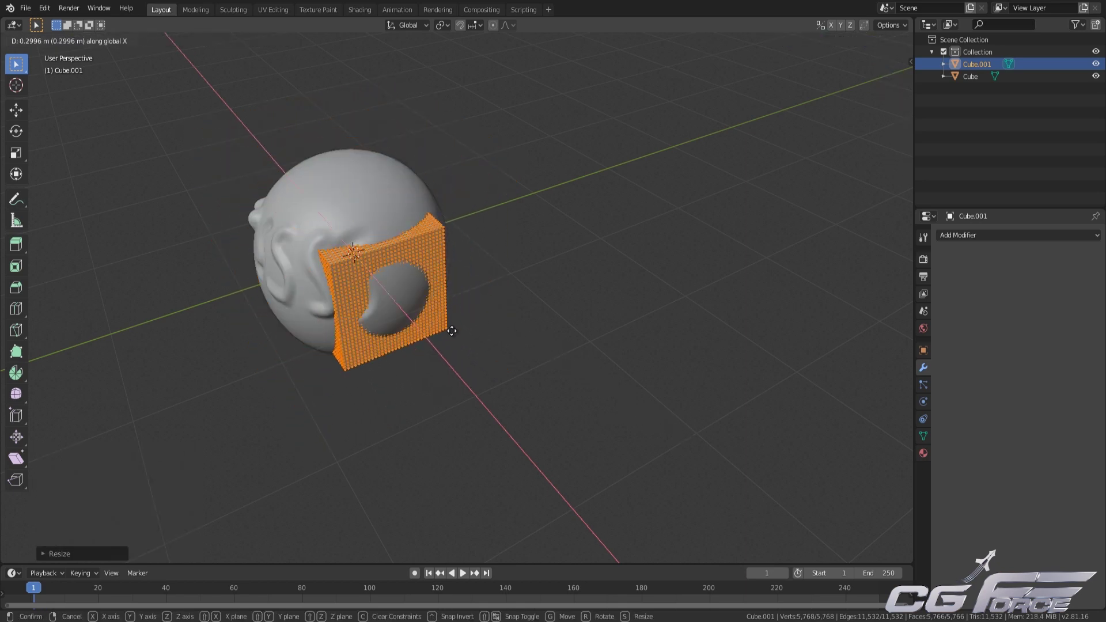
left_click(474, 348)
middle_click_drag(474, 347, 617, 333)
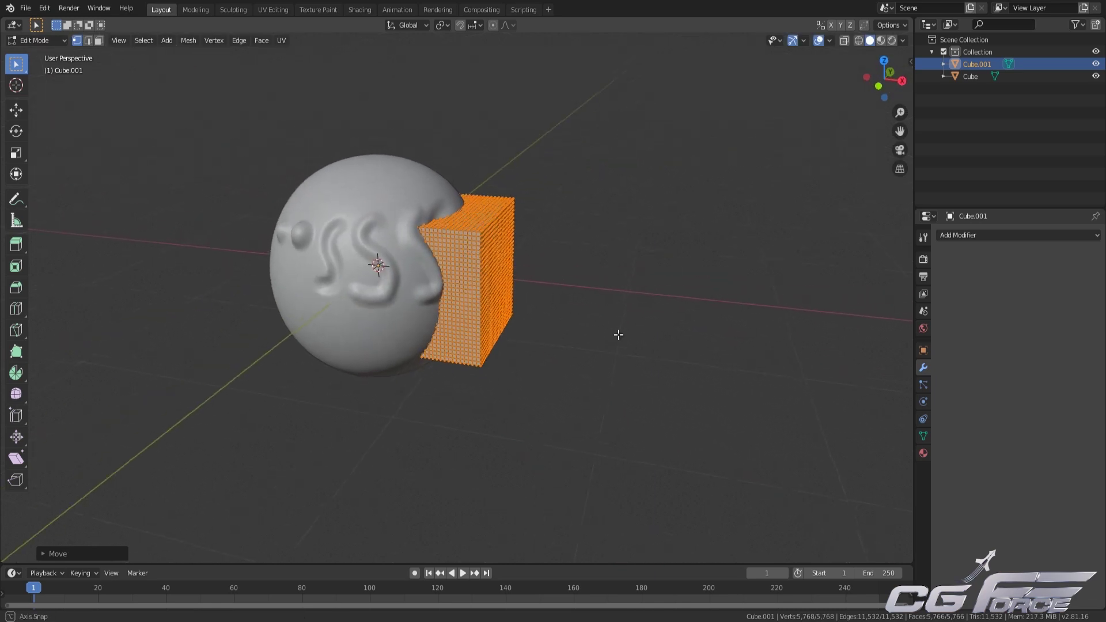
key("Tab")
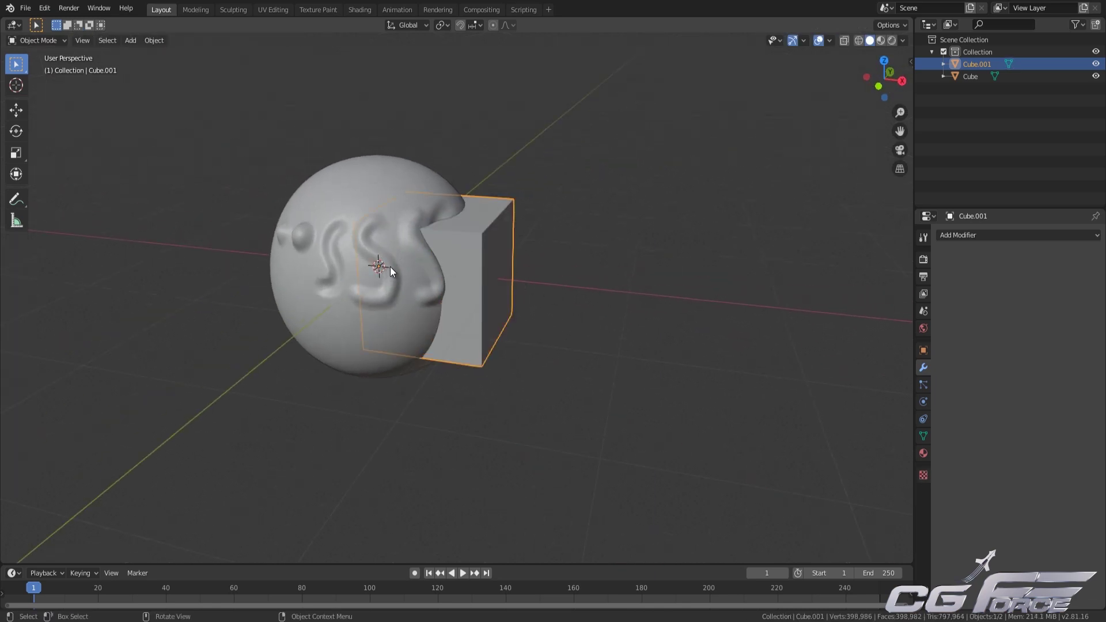
- Select the cube together with the sculpted sphere and join them into one object
middle_click_drag(393, 264, 435, 256)
left_click(453, 262)
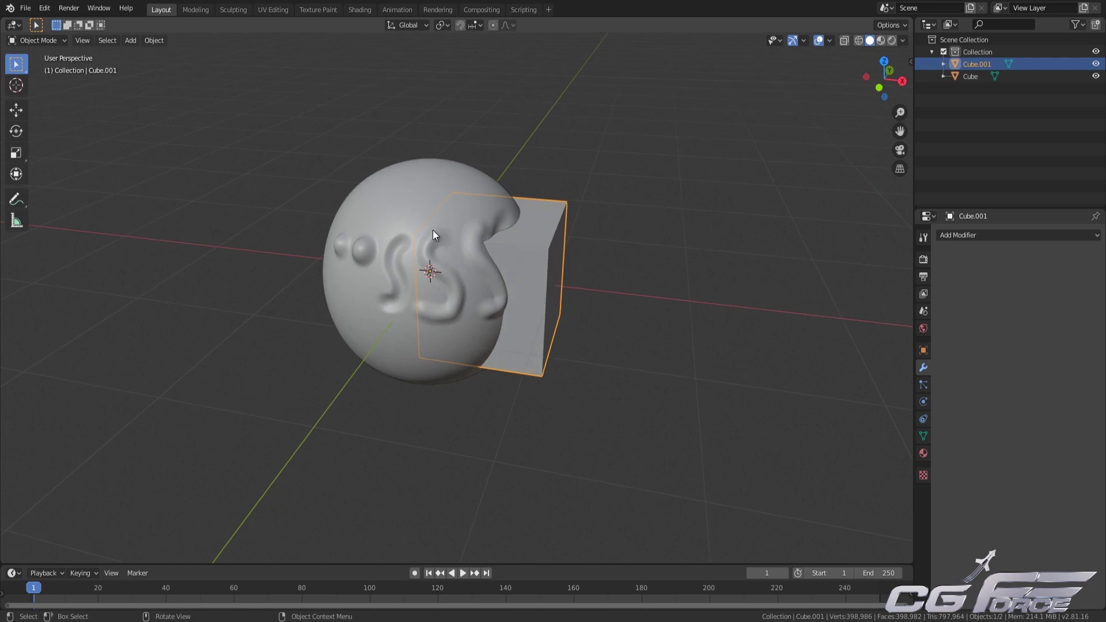
left_click(416, 232, "shift")
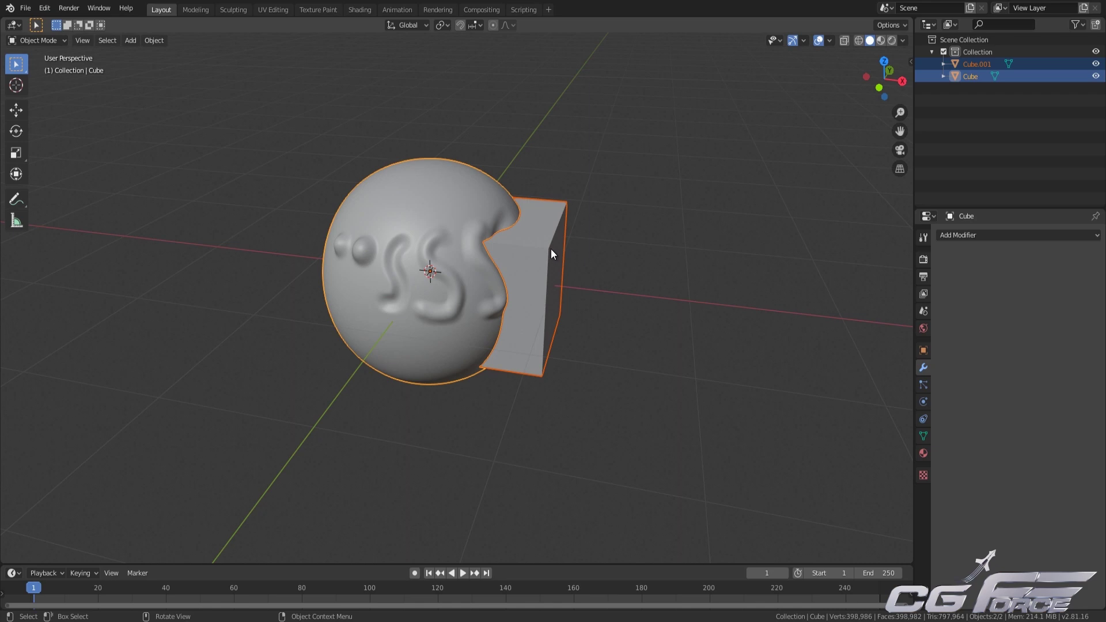
key("ctrl+j")
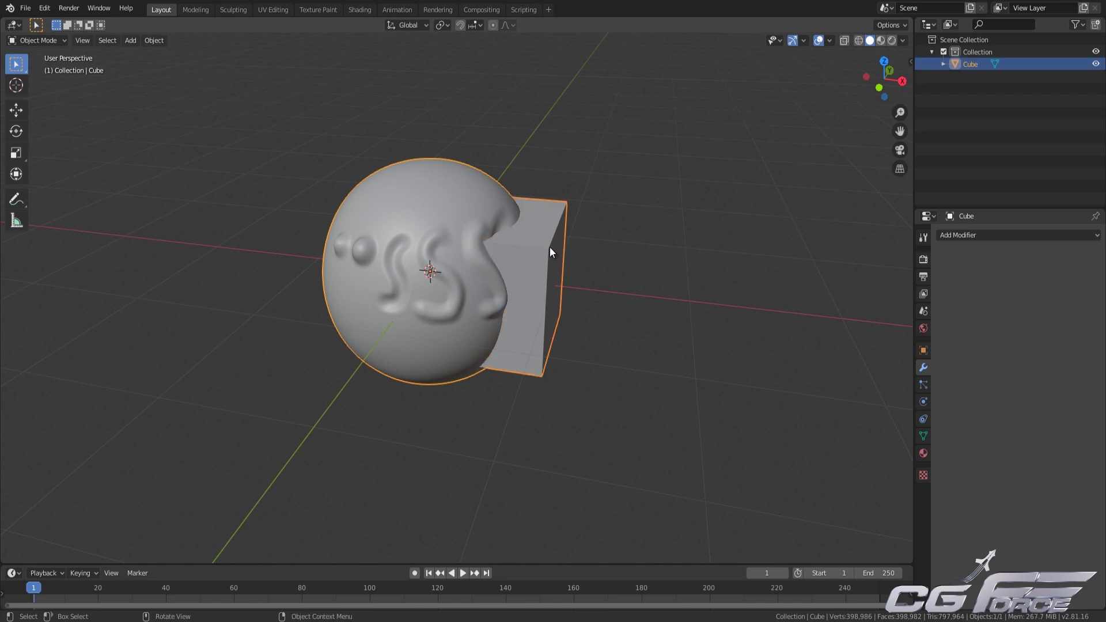
middle_click_drag(623, 240, 695, 252)
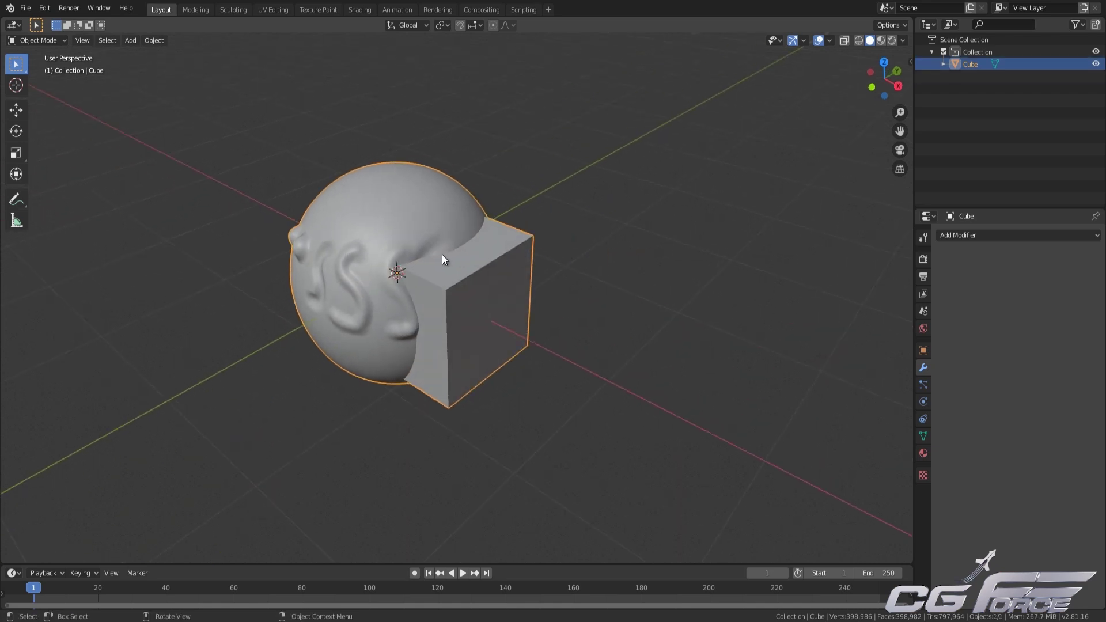
- Return to the Sculpting workspace and sculpt a Draw stroke from the sphere across onto the cube with Topology Automasking off
scroll(480, 222, "up", 2)
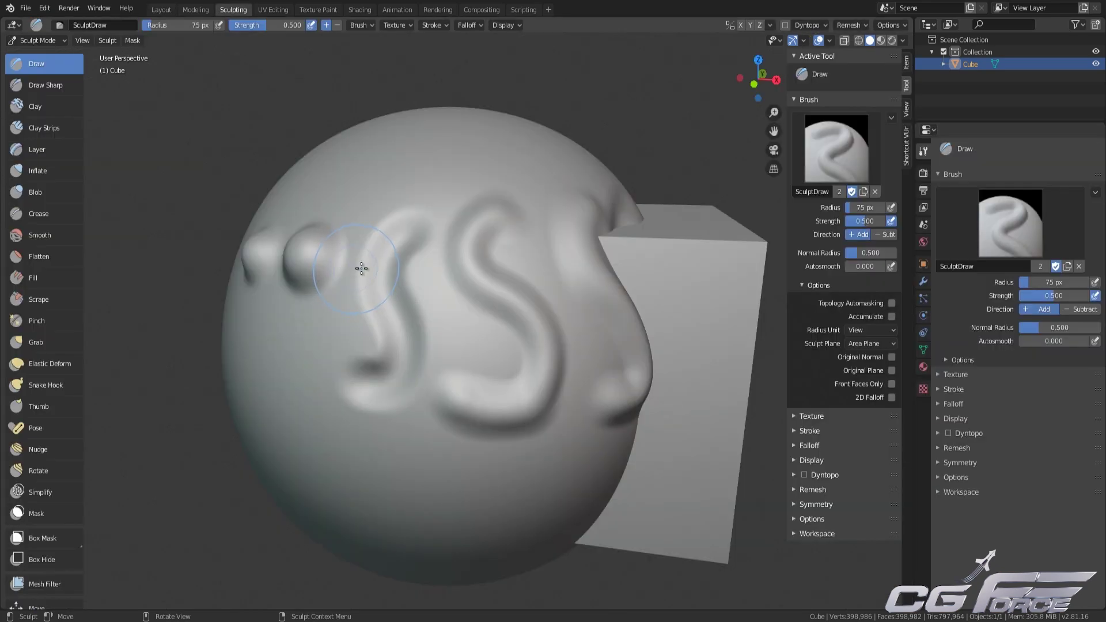
scroll(369, 268, "down", 2)
mouse_move(585, 305)
middle_mouse_down()
mouse_move(528, 346)
mouse_move(478, 289)
mouse_move(506, 327)
middle_mouse_up()
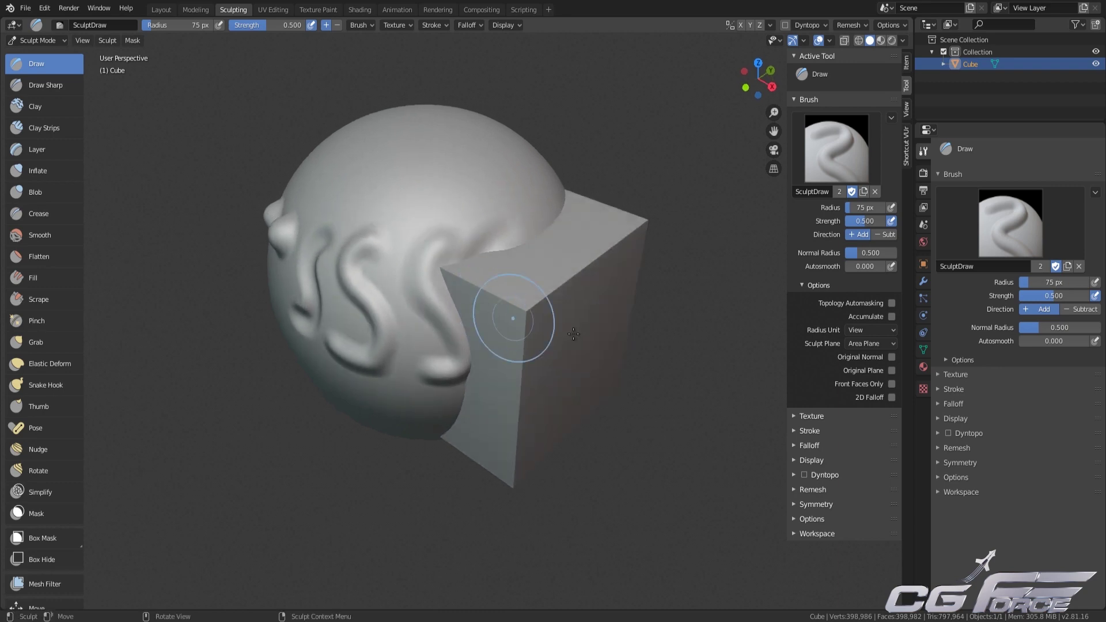
middle_click_drag(654, 321, 645, 323)
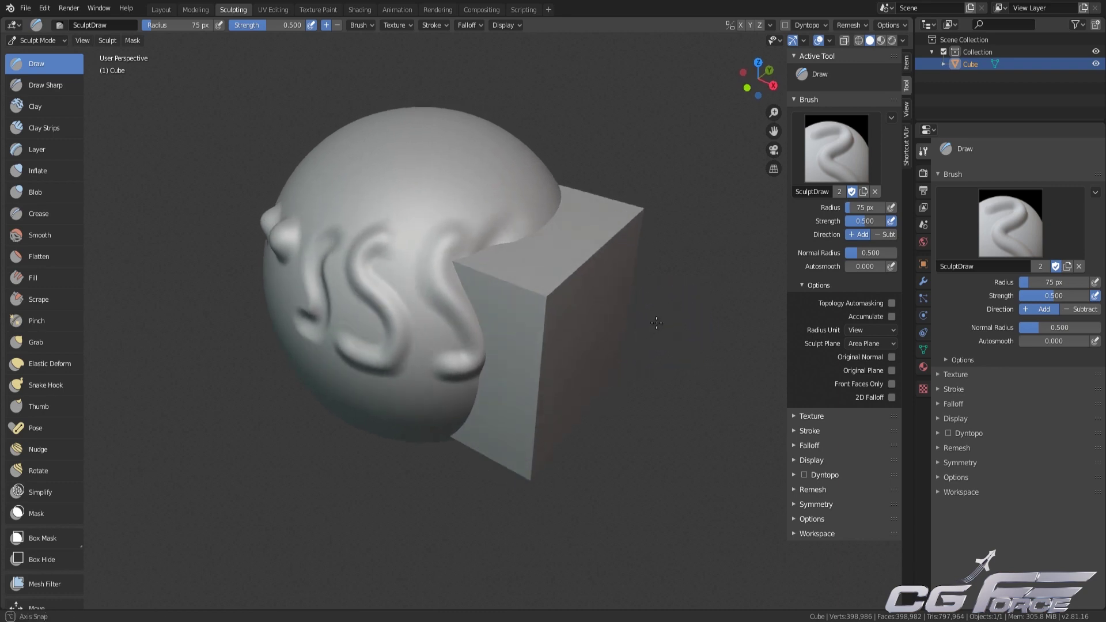
mouse_move(412, 216)
left_mouse_down()
mouse_move(444, 205)
mouse_move(424, 225)
mouse_move(460, 206)
mouse_move(576, 311)
mouse_move(506, 266)
mouse_move(570, 309)
mouse_move(585, 280)
left_mouse_up()
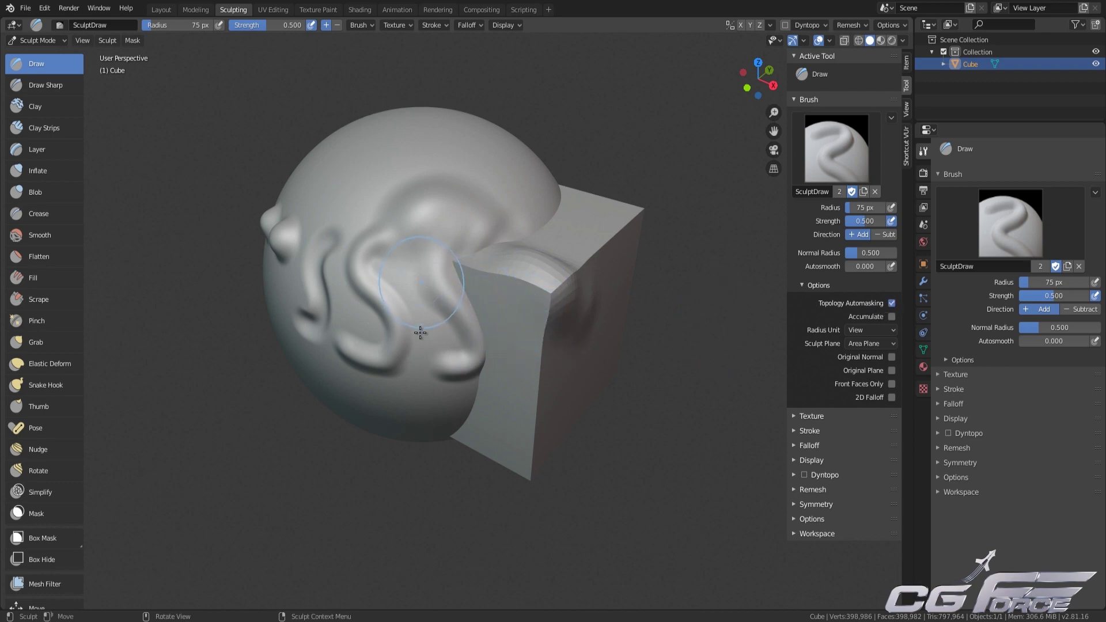
- Sculpt strokes starting on the sphere and on the cube with Topology Automasking enabled, turning the option off when done
left_click_drag(421, 333, 524, 311)
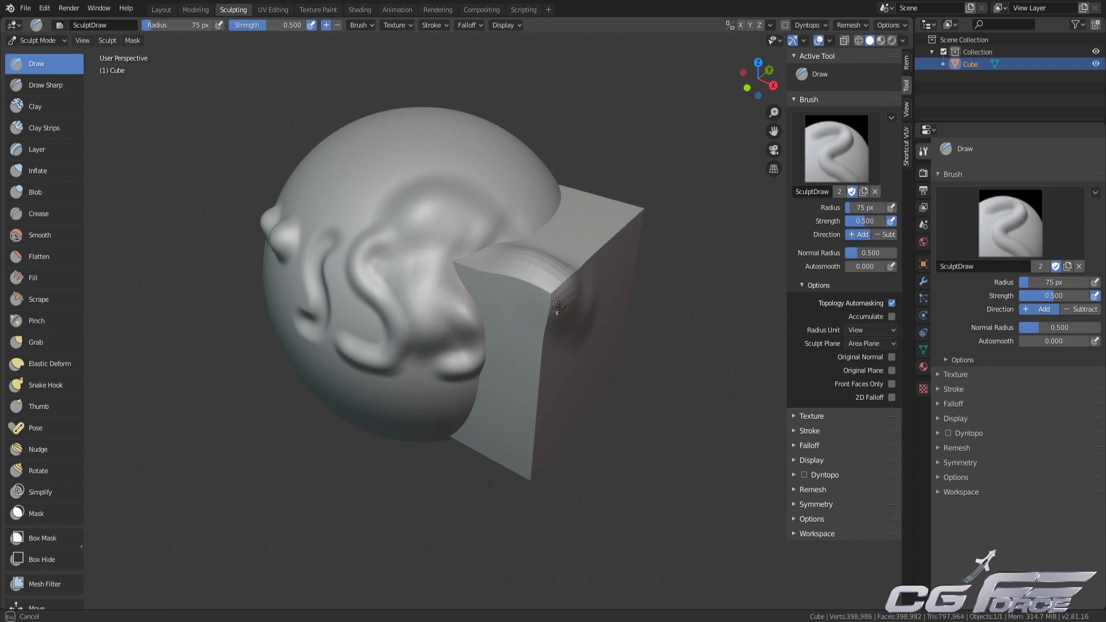
mouse_move(558, 307)
left_mouse_down()
mouse_move(542, 291)
mouse_move(567, 272)
mouse_move(547, 277)
mouse_move(603, 246)
mouse_move(419, 282)
mouse_move(455, 277)
left_mouse_up()
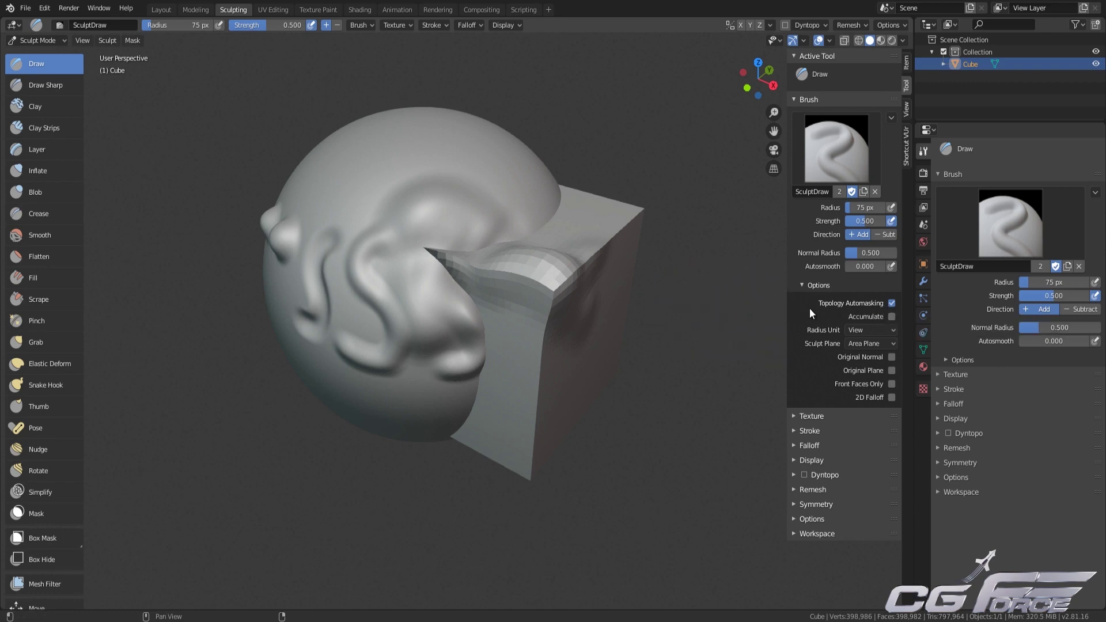
left_click(892, 303)
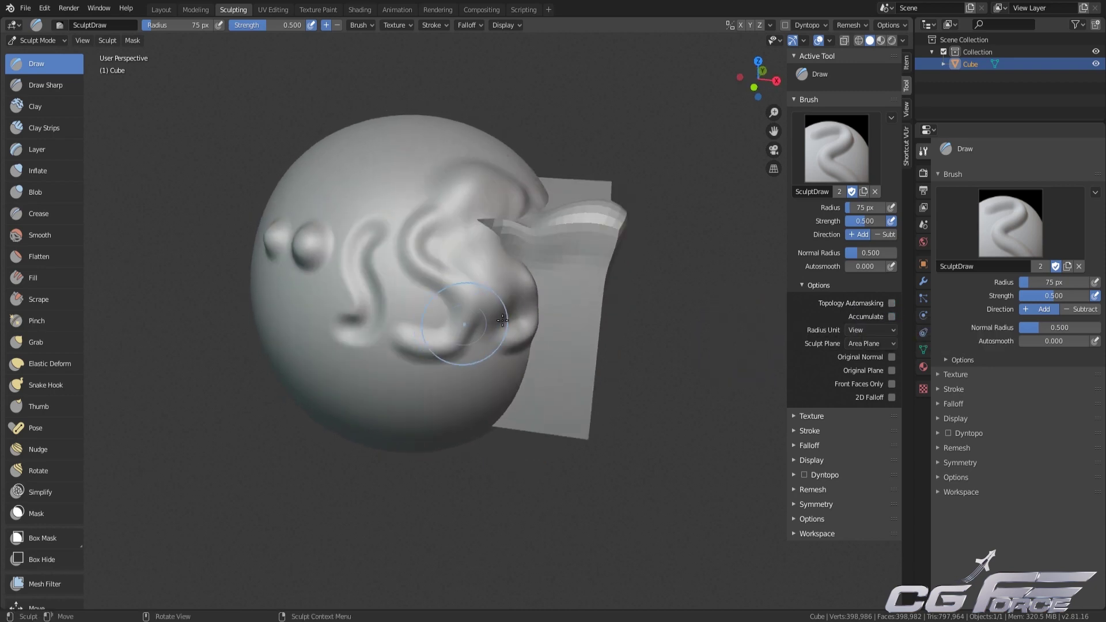
- Build up a round bump below the two existing bumps with Accumulate off
left_click(891, 316)
mouse_move(306, 328)
middle_mouse_down()
mouse_move(476, 323)
mouse_move(434, 291)
middle_mouse_up()
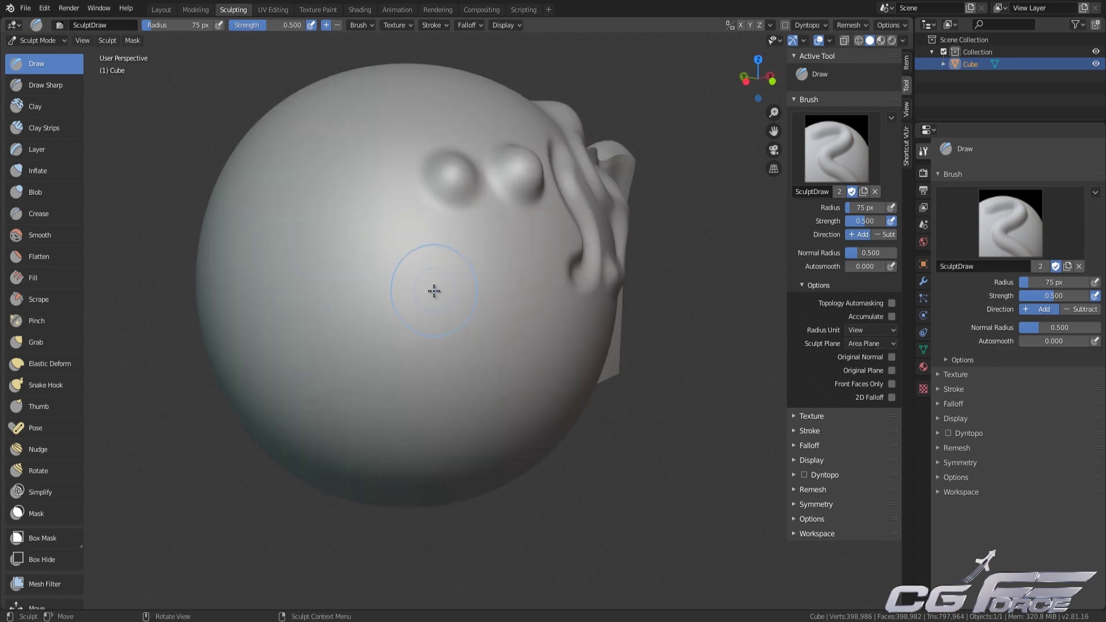
left_click_drag(431, 292, 426, 293)
mouse_move(501, 316)
middle_mouse_down()
mouse_move(444, 336)
mouse_move(532, 324)
middle_mouse_up()
- Enable Accumulate and build up a long protruding spike beside the lower bump
left_click(892, 317)
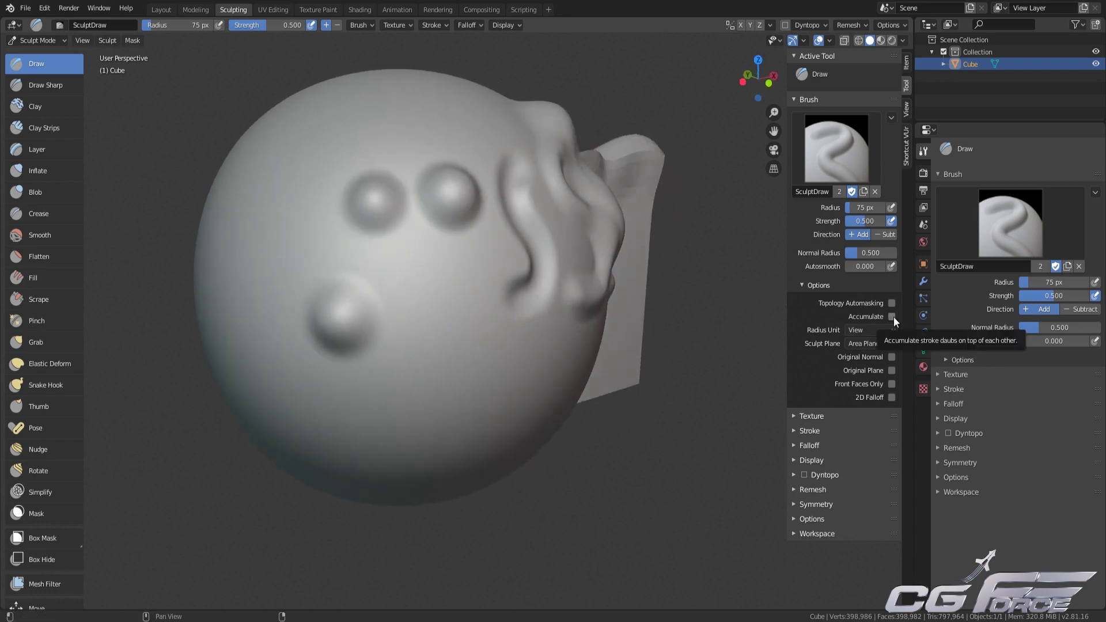
middle_click_drag(459, 330, 470, 321)
left_click_drag(472, 315, 474, 321)
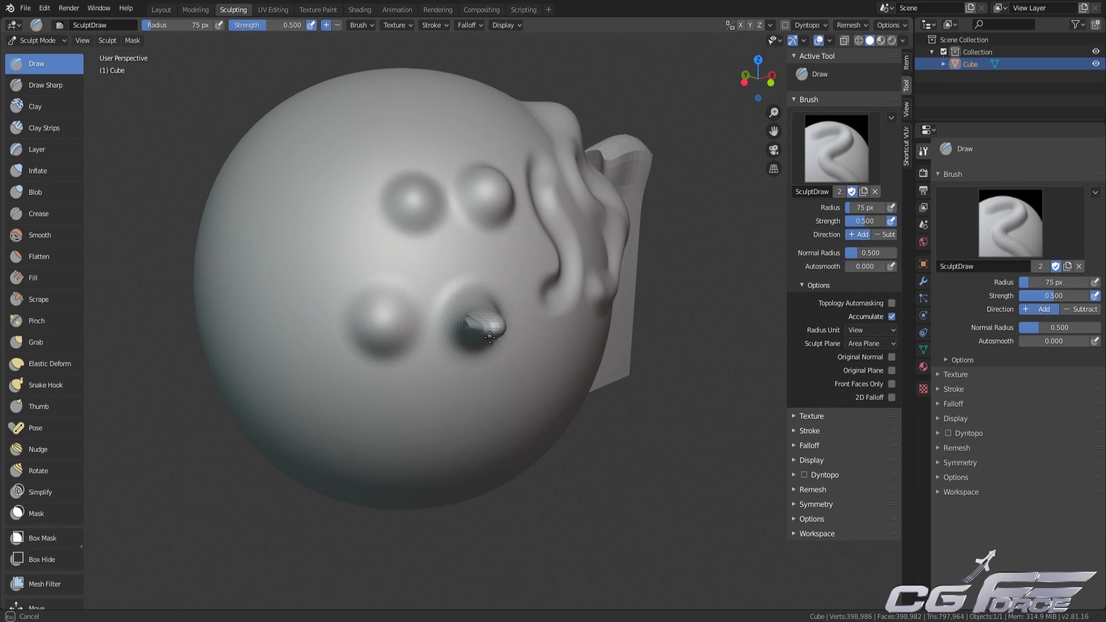
left_click_drag(489, 337, 481, 346)
mouse_move(481, 346)
middle_mouse_down()
mouse_move(469, 328)
mouse_move(427, 375)
mouse_move(501, 362)
mouse_move(472, 334)
mouse_move(393, 320)
mouse_move(498, 368)
middle_mouse_up()
scroll(480, 364, "up", 1)
middle_click_drag(576, 328, 592, 370)
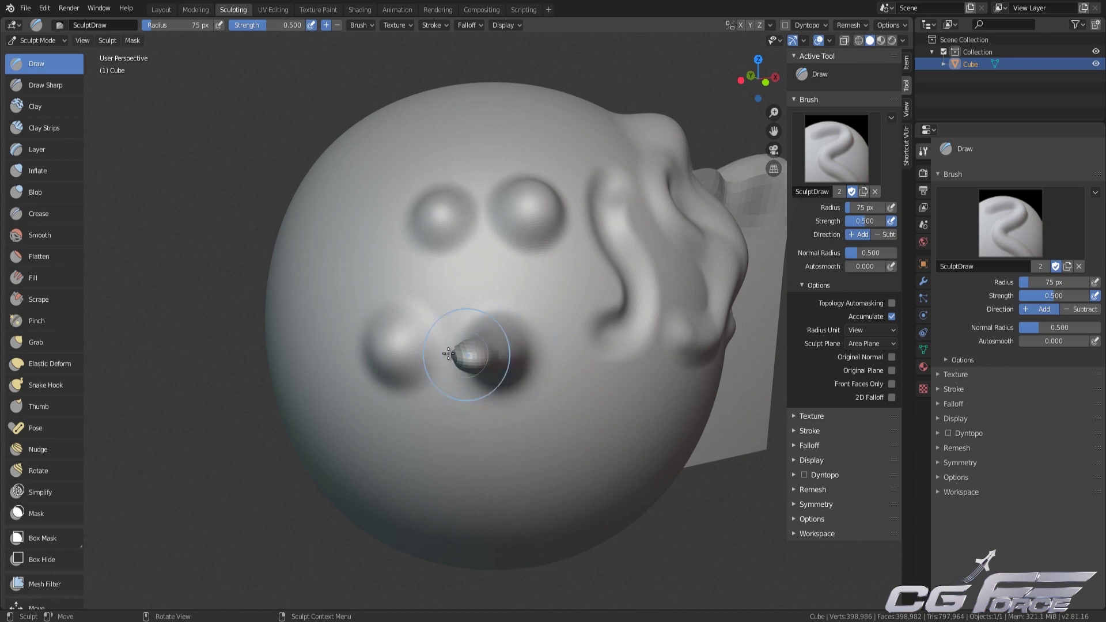
mouse_move(487, 356)
middle_mouse_down()
mouse_move(449, 341)
mouse_move(615, 317)
middle_mouse_up()
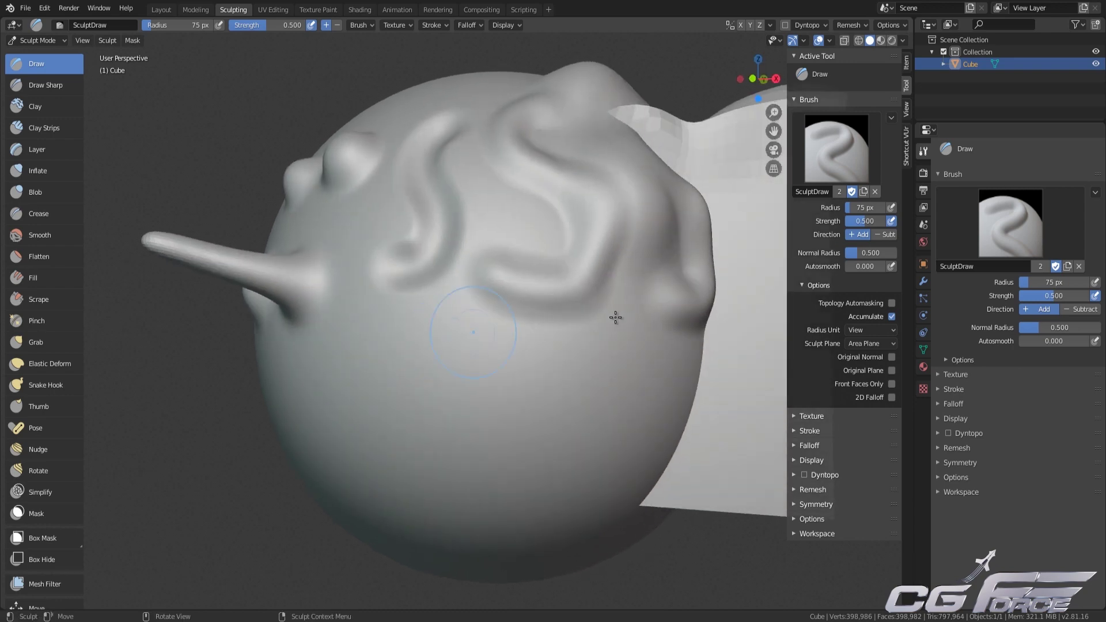
- With Accumulate off and Sculpt Plane set to Area Plane, sculpt a straight Draw stroke over the sphere's top in top view
left_click(865, 331)
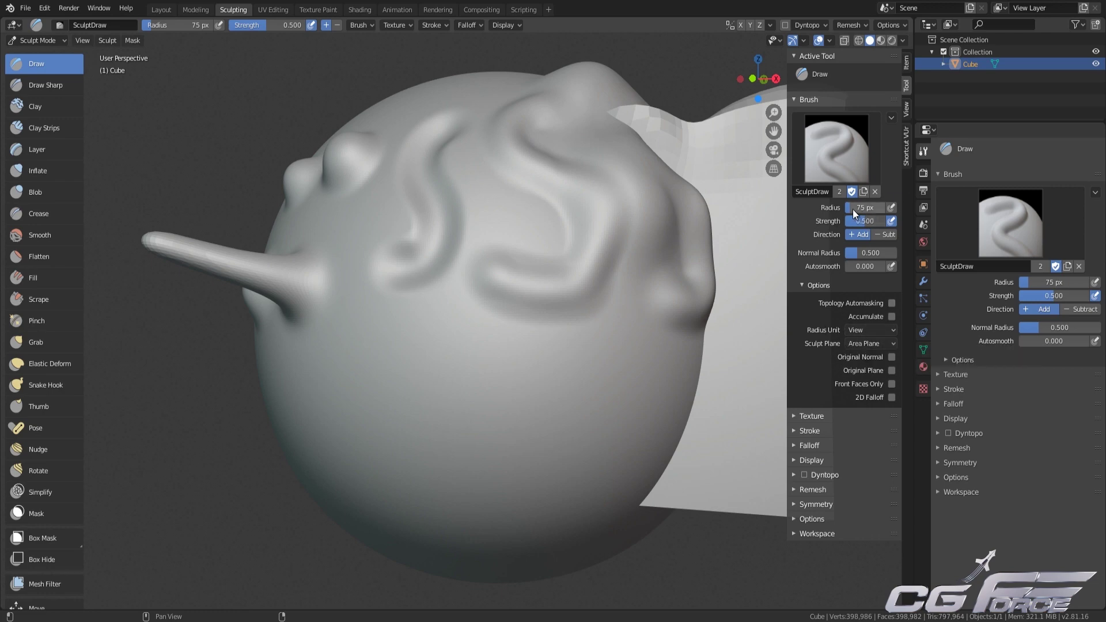
left_click(862, 359)
left_click(874, 344)
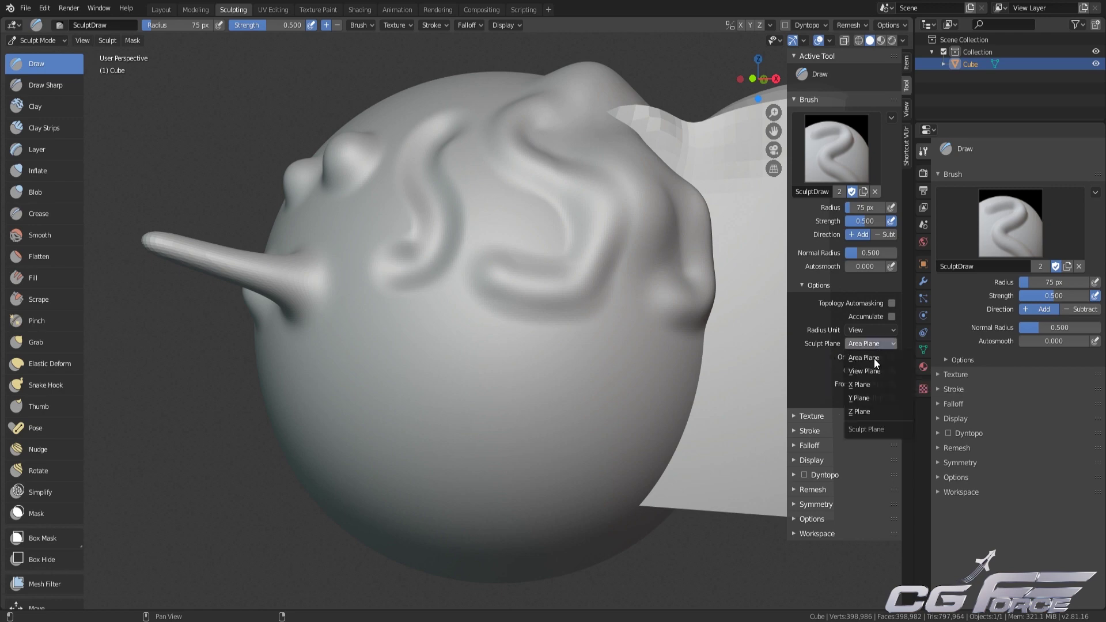
key("KP_7")
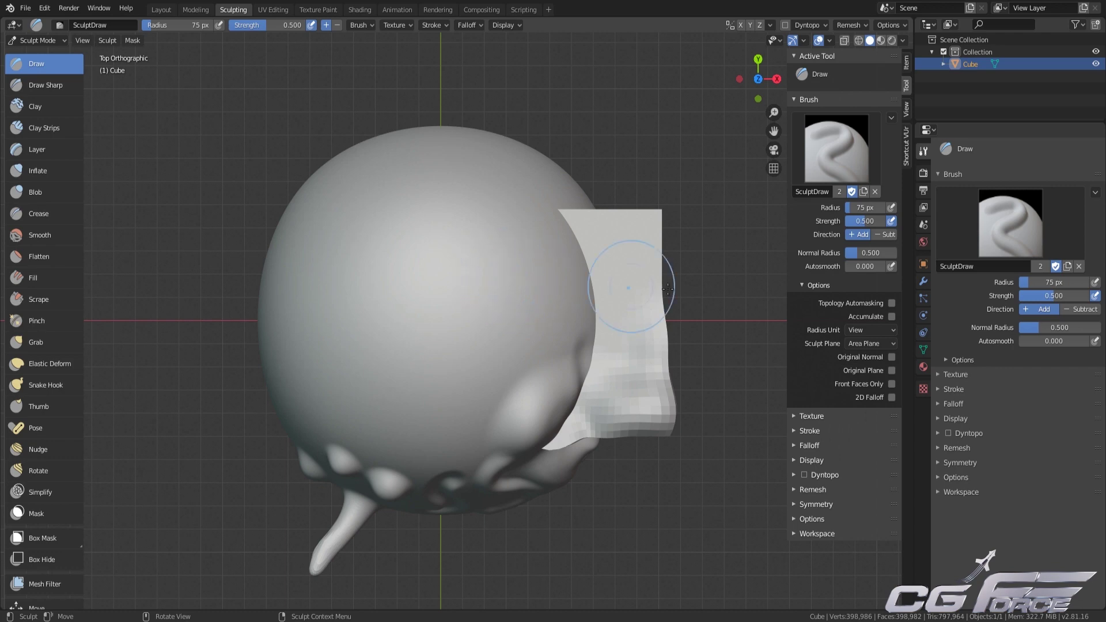
left_click(851, 344)
left_click(855, 354)
mouse_move(437, 126)
left_mouse_down()
mouse_move(458, 426)
mouse_move(440, 311)
left_mouse_up()
mouse_move(434, 246)
middle_mouse_down()
mouse_move(449, 178)
mouse_move(518, 264)
mouse_move(415, 340)
mouse_move(323, 374)
mouse_move(339, 376)
mouse_move(325, 334)
middle_mouse_up()
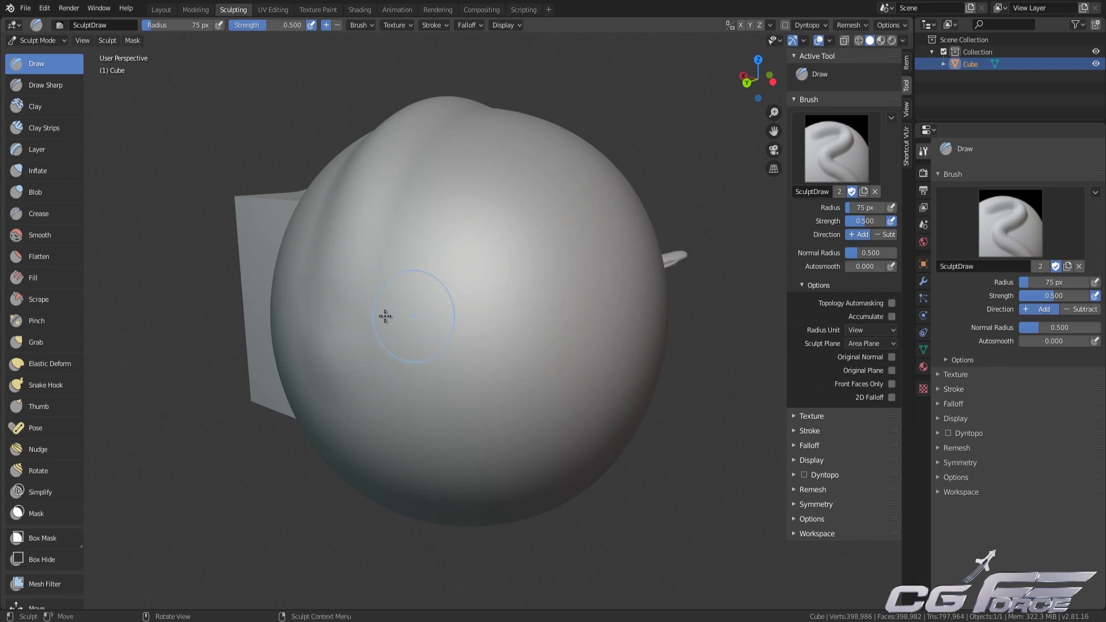
mouse_move(319, 360)
middle_mouse_down()
mouse_move(424, 353)
mouse_move(434, 323)
mouse_move(526, 330)
middle_mouse_up()
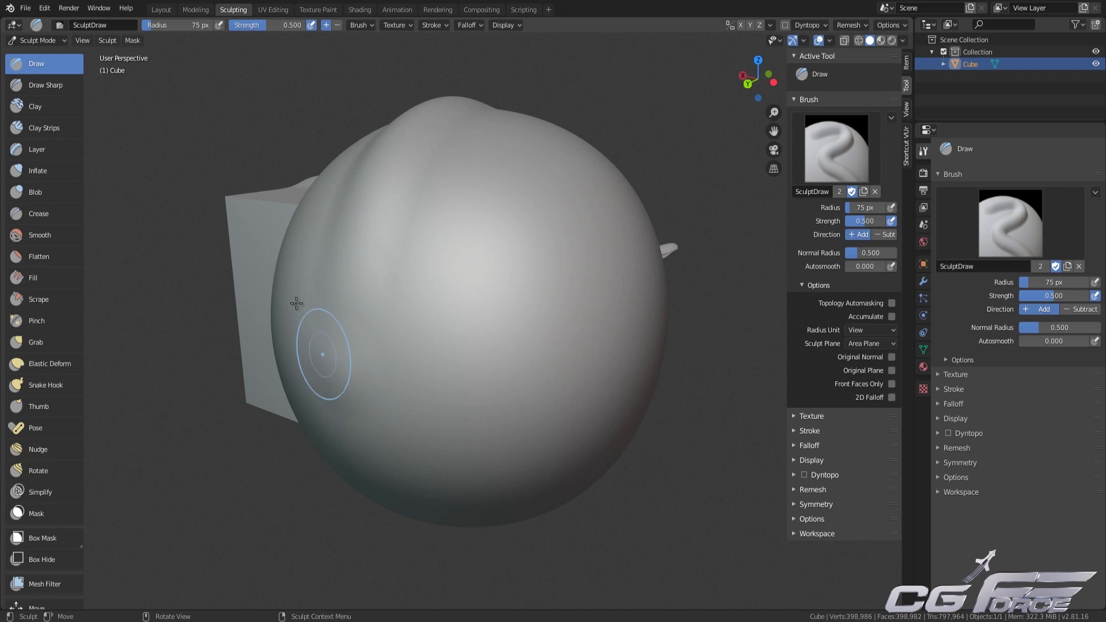
middle_click_drag(337, 377, 794, 342)
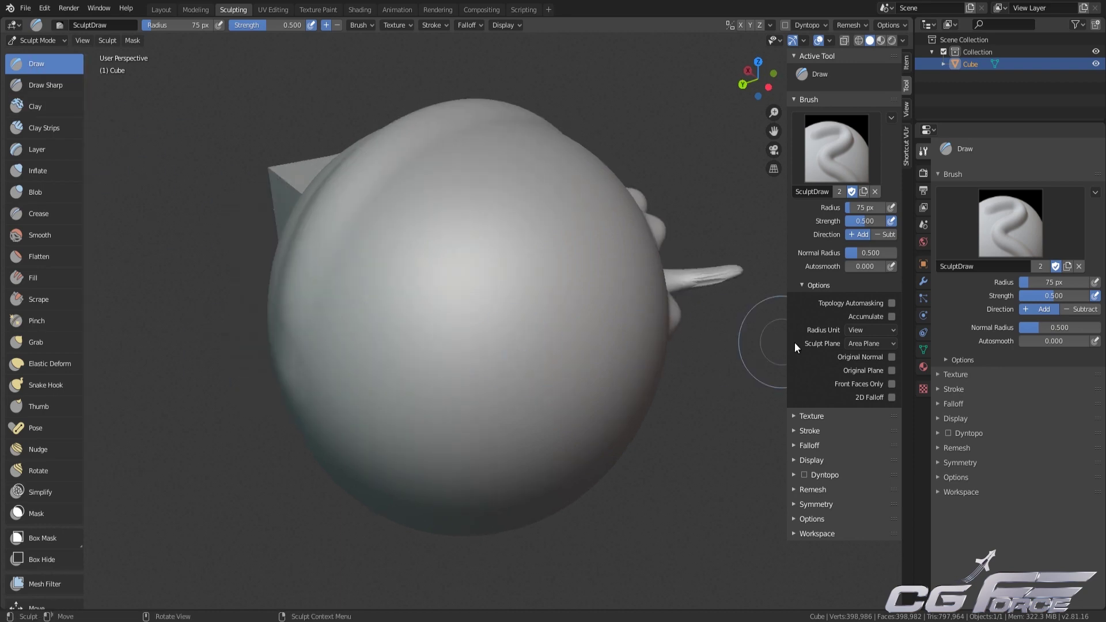
- Set Sculpt Plane to View Plane and sculpt a second Draw stroke beside the first ridge in top view
left_click(859, 343)
left_click(862, 371)
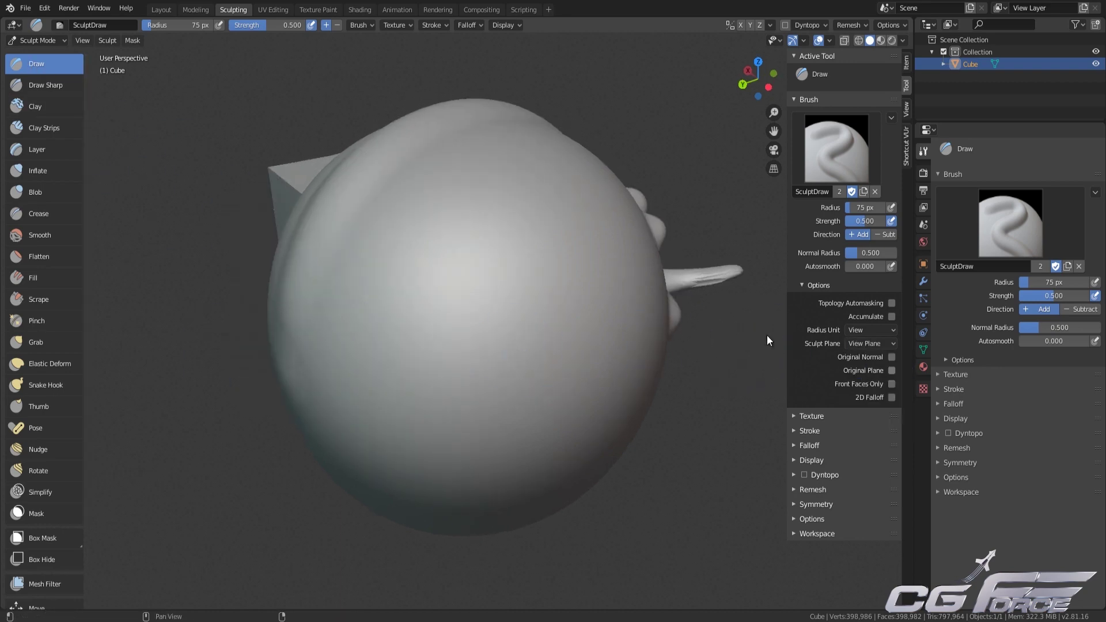
key("KP_7")
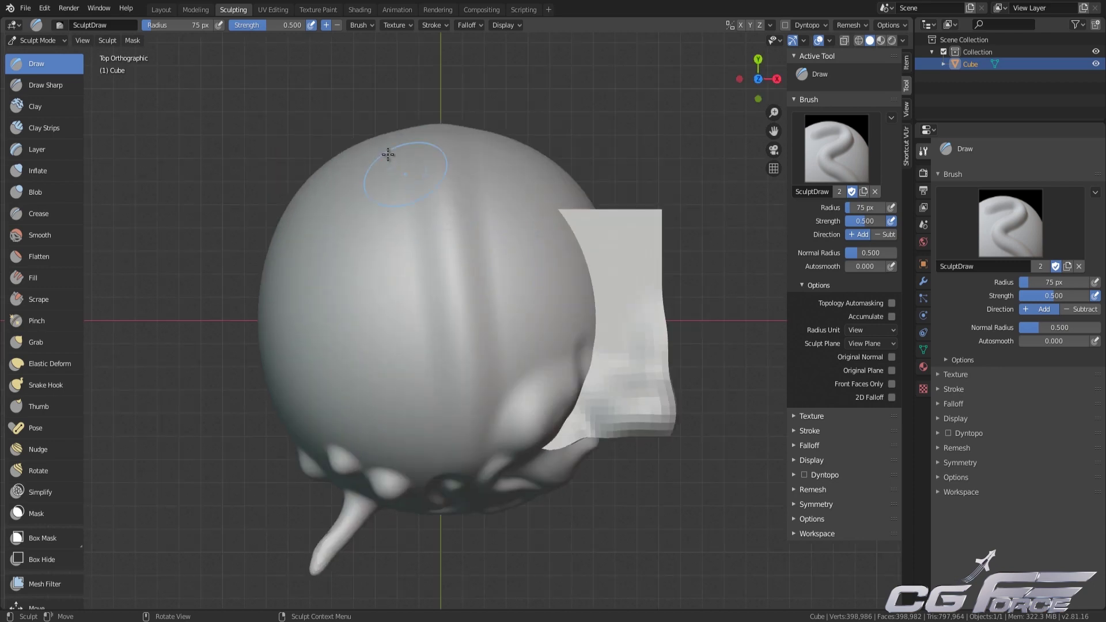
left_click_drag(387, 202, 409, 455)
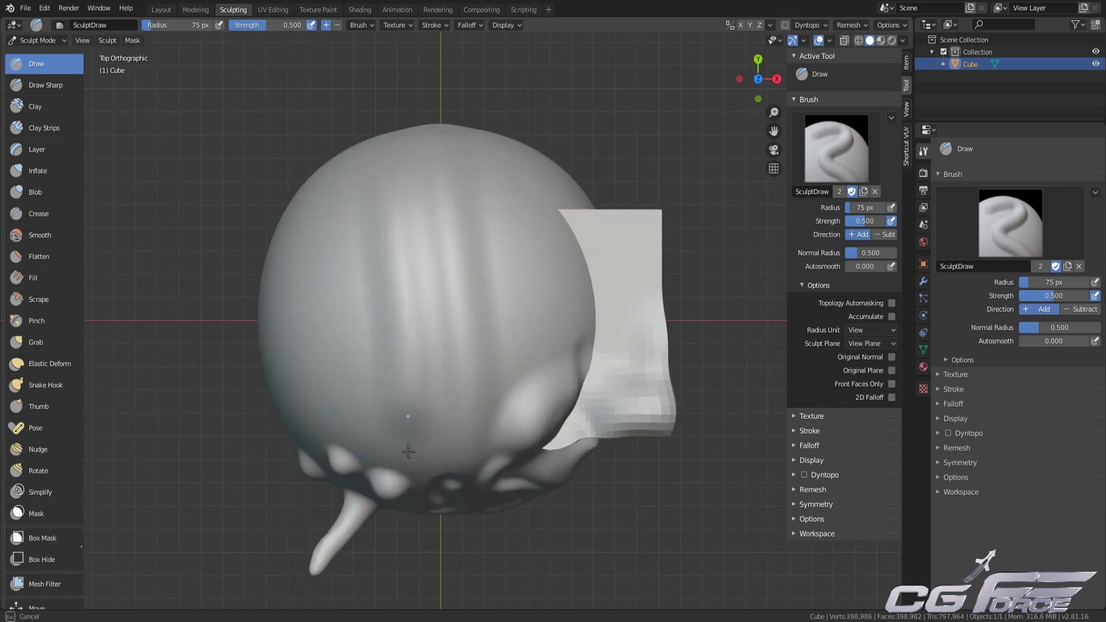
mouse_move(500, 340)
middle_mouse_down()
mouse_move(613, 273)
mouse_move(542, 305)
middle_mouse_up()
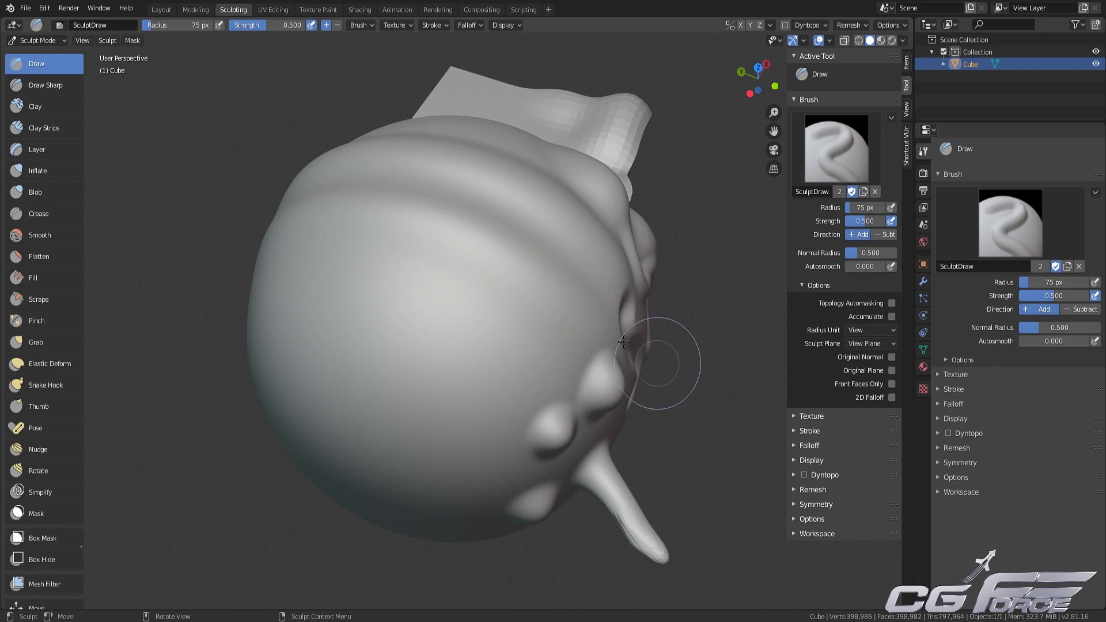
middle_click_drag(603, 301, 863, 383)
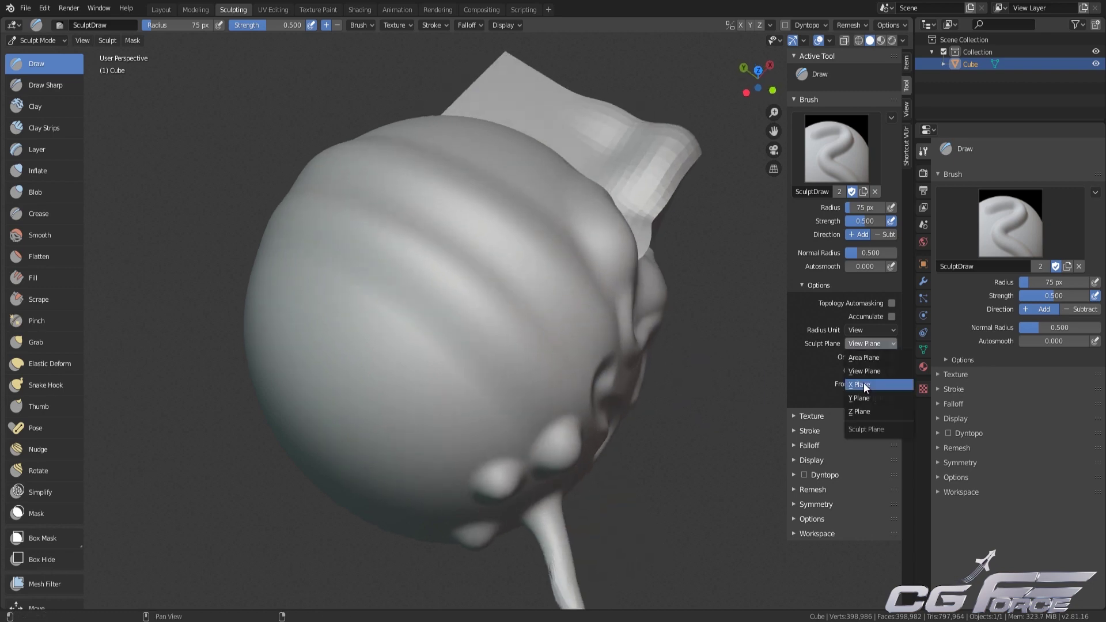
- Try a Draw stroke over the S-shaped ridge in front view with Sculpt Plane set to X Plane
left_click(873, 343)
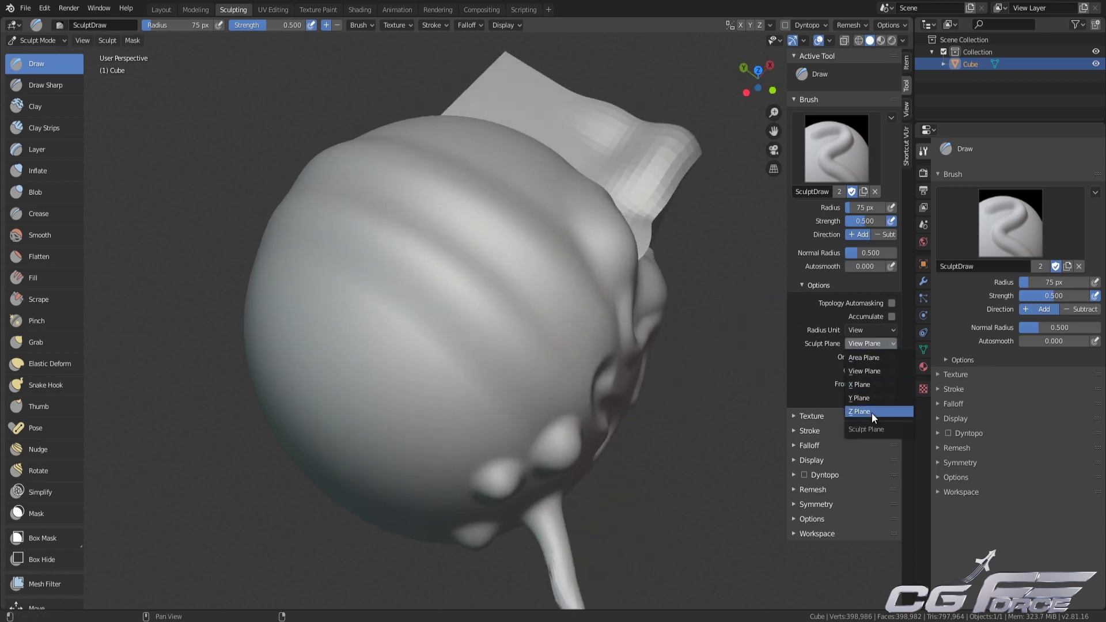
middle_click_drag(559, 289, 529, 263)
key("KP_1")
left_click(870, 343)
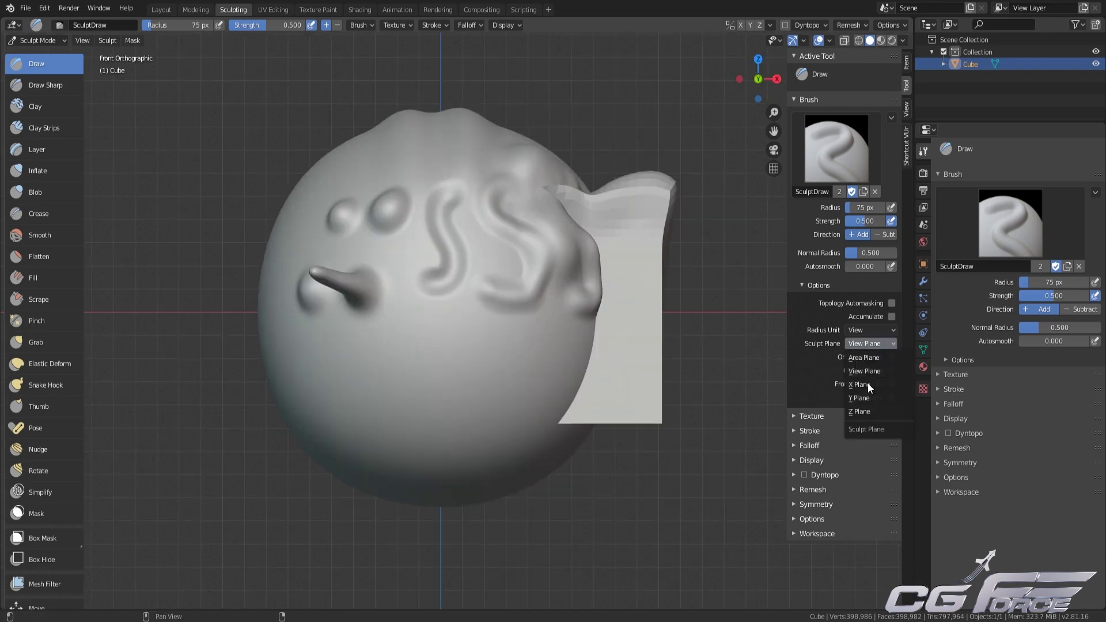
left_click(879, 345)
left_click(874, 385)
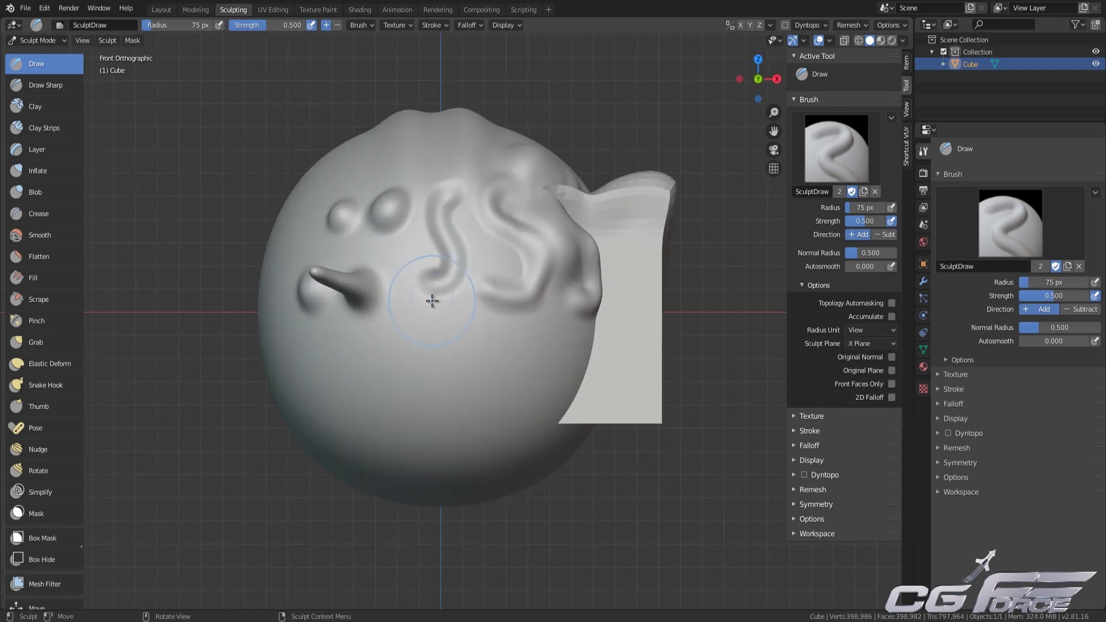
mouse_move(432, 300)
left_mouse_down()
mouse_move(447, 247)
mouse_move(458, 353)
mouse_move(457, 344)
left_mouse_up()
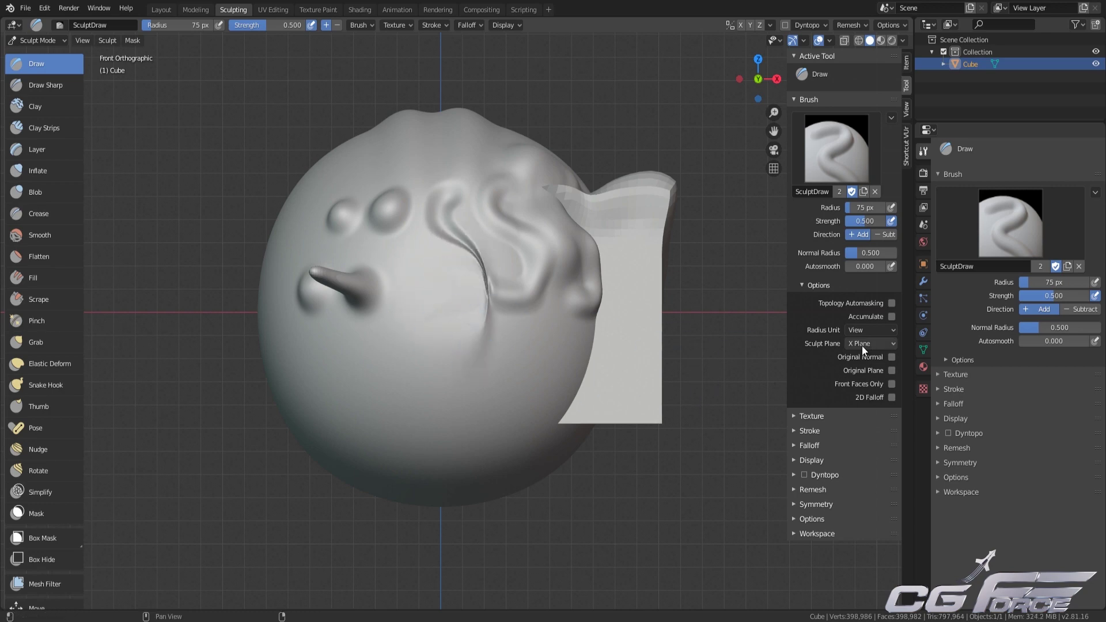
middle_click_drag(488, 311, 441, 320)
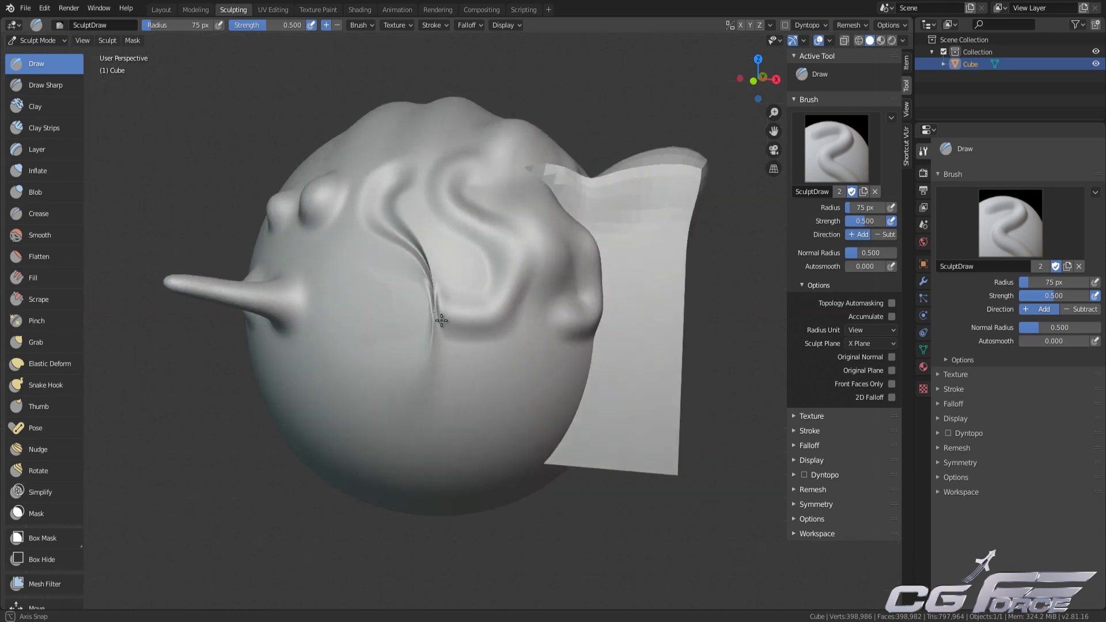
scroll(441, 320, "up", 5)
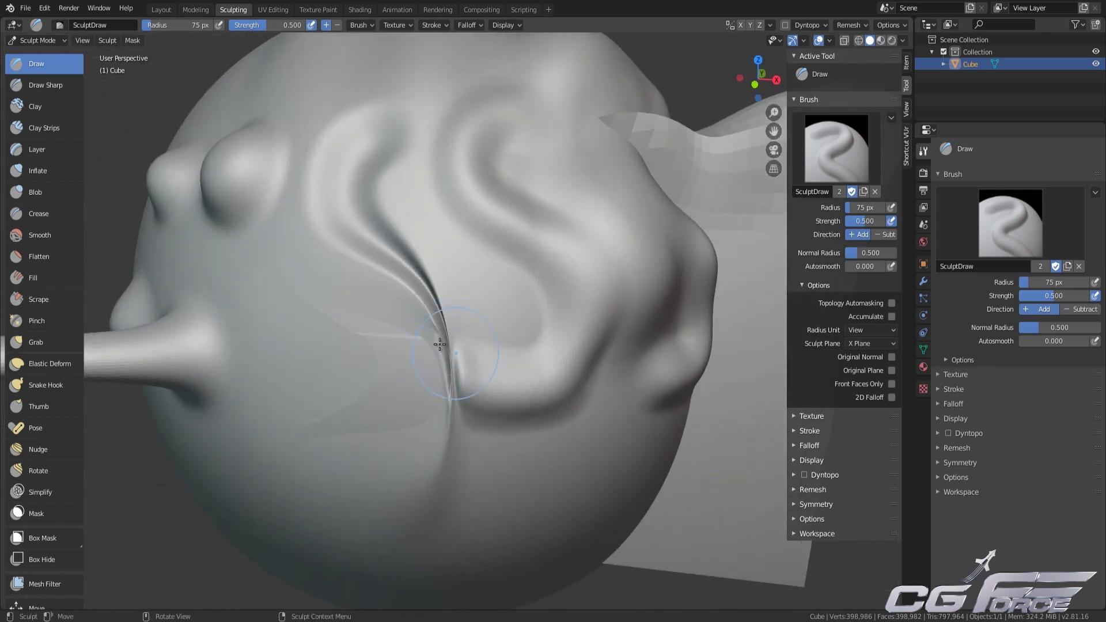
- Set Sculpt Plane to Y Plane and sculpt Draw strokes around the S-shaped ridge in front view
key("KP_1")
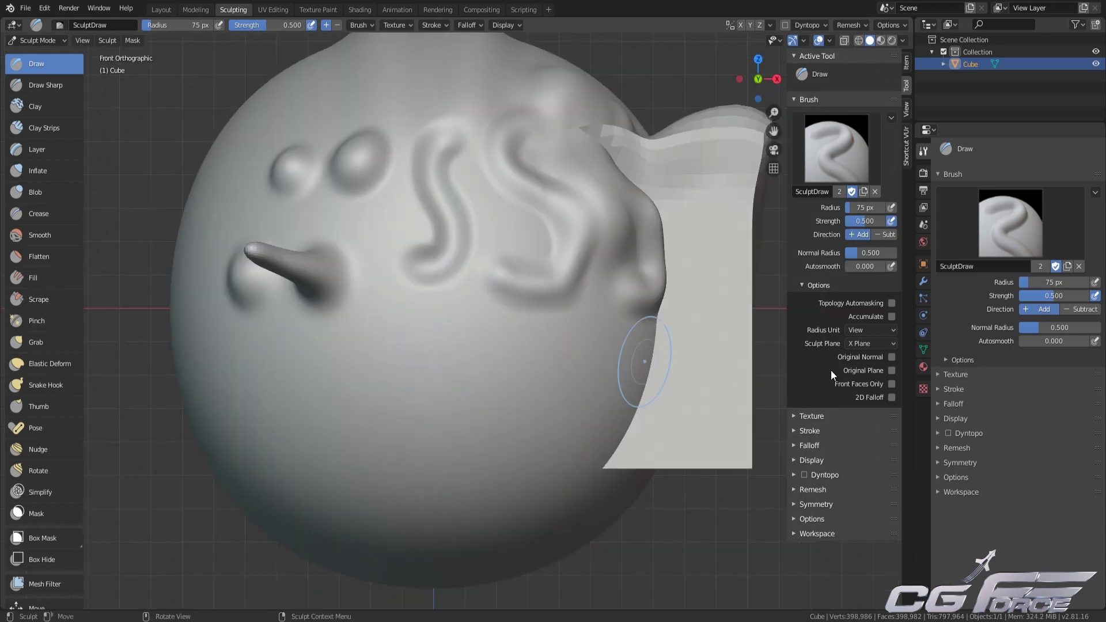
left_click(874, 343)
left_click(863, 397)
mouse_move(413, 371)
left_mouse_down()
mouse_move(418, 183)
mouse_move(424, 276)
mouse_move(483, 363)
mouse_move(365, 261)
mouse_move(391, 337)
mouse_move(400, 239)
mouse_move(408, 249)
left_mouse_up()
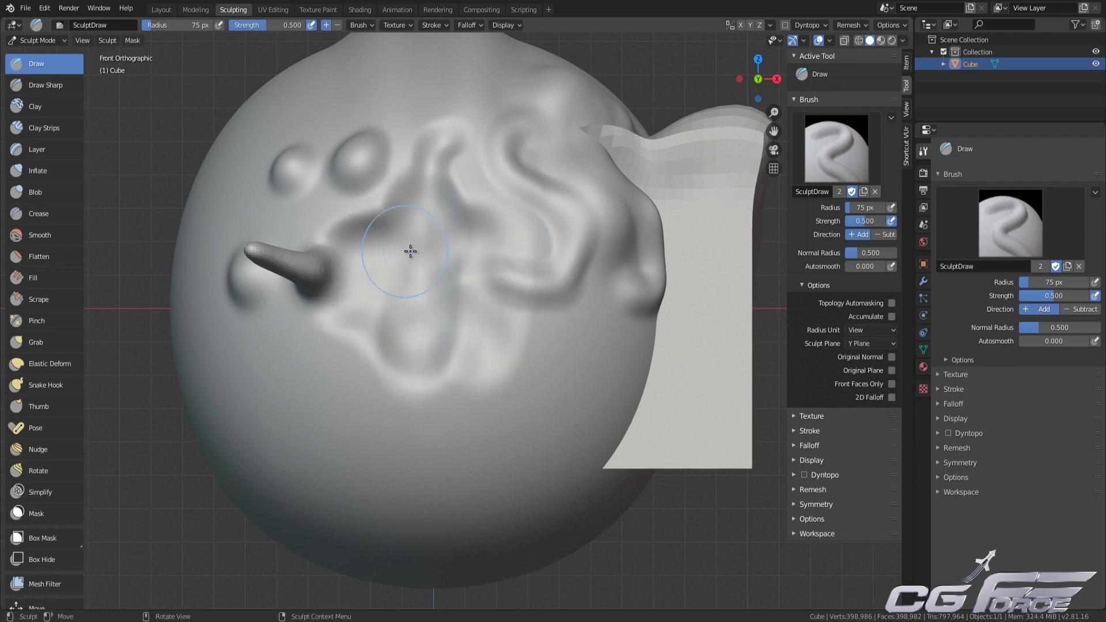
middle_click_drag(410, 251, 461, 264)
mouse_move(558, 271)
middle_mouse_down()
mouse_move(242, 289)
mouse_move(331, 283)
middle_mouse_up()
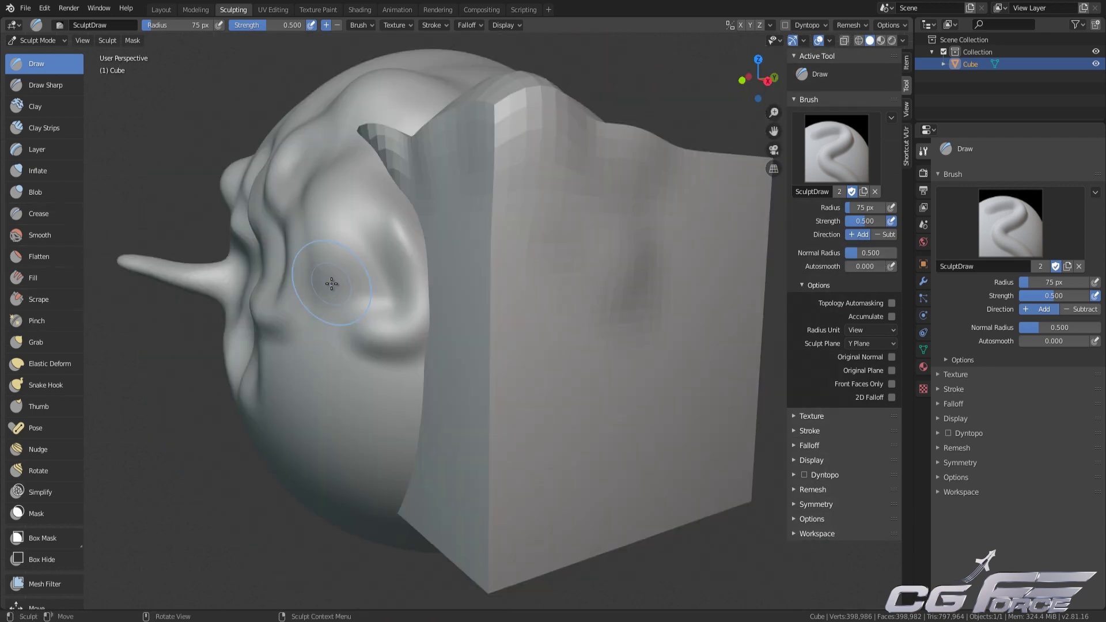
key("KP_3")
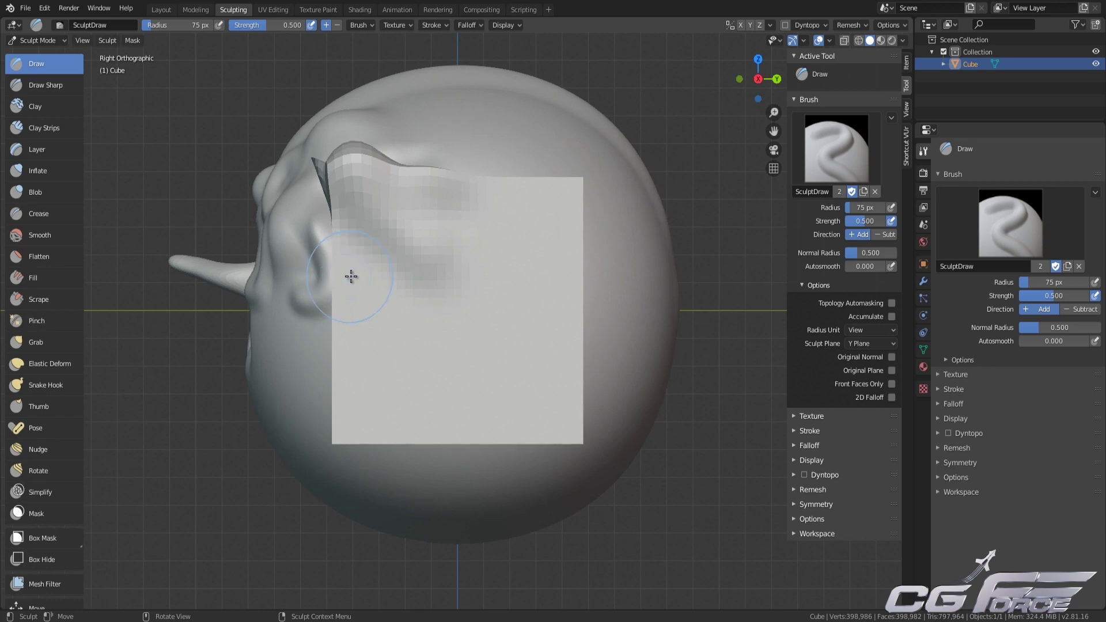
middle_click_drag(395, 264, 326, 283)
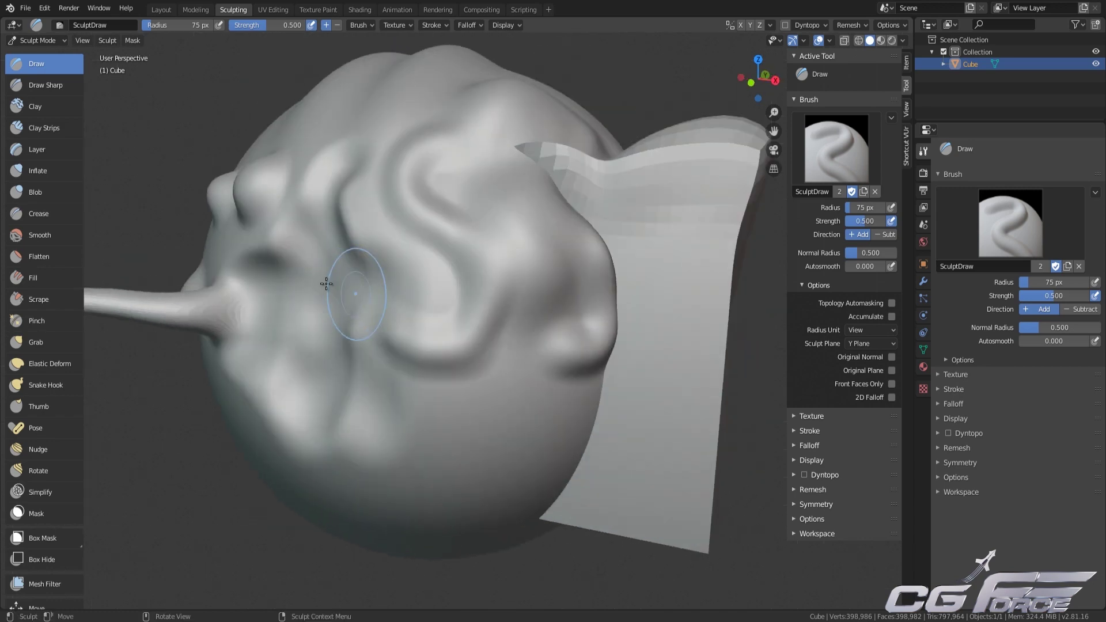
- Build up a round bump on the sphere's back in Y Plane mode, returning Sculpt Plane to Area Plane when done
middle_click_drag(568, 242, 431, 268)
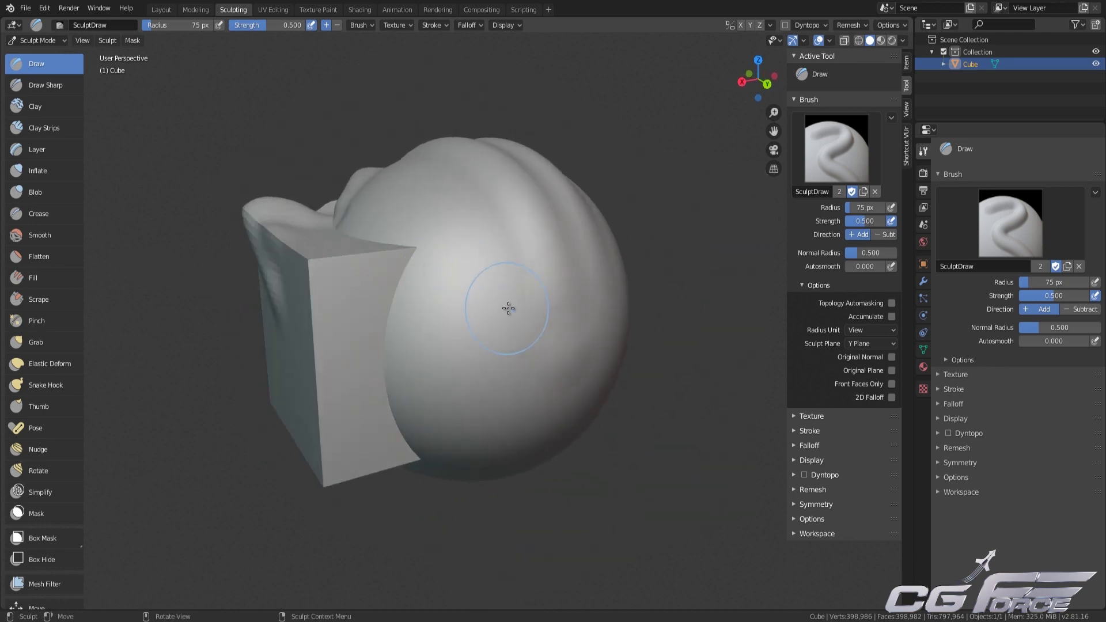
mouse_move(510, 310)
left_mouse_down()
mouse_move(523, 305)
mouse_move(520, 322)
left_mouse_up()
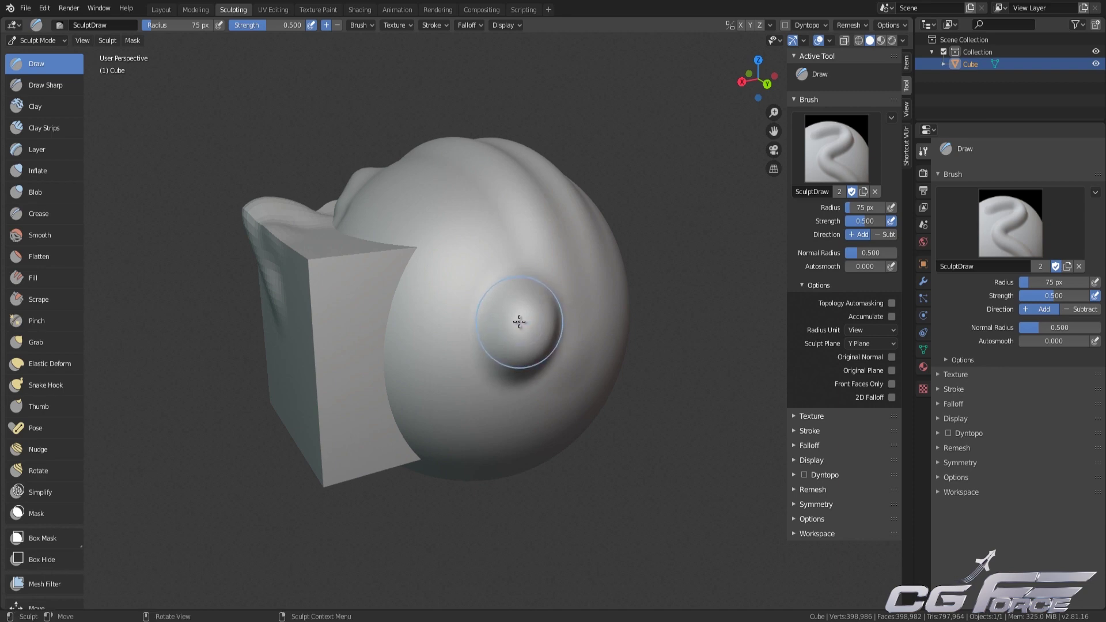
middle_click_drag(519, 321, 412, 321)
middle_click_drag(333, 296, 474, 301)
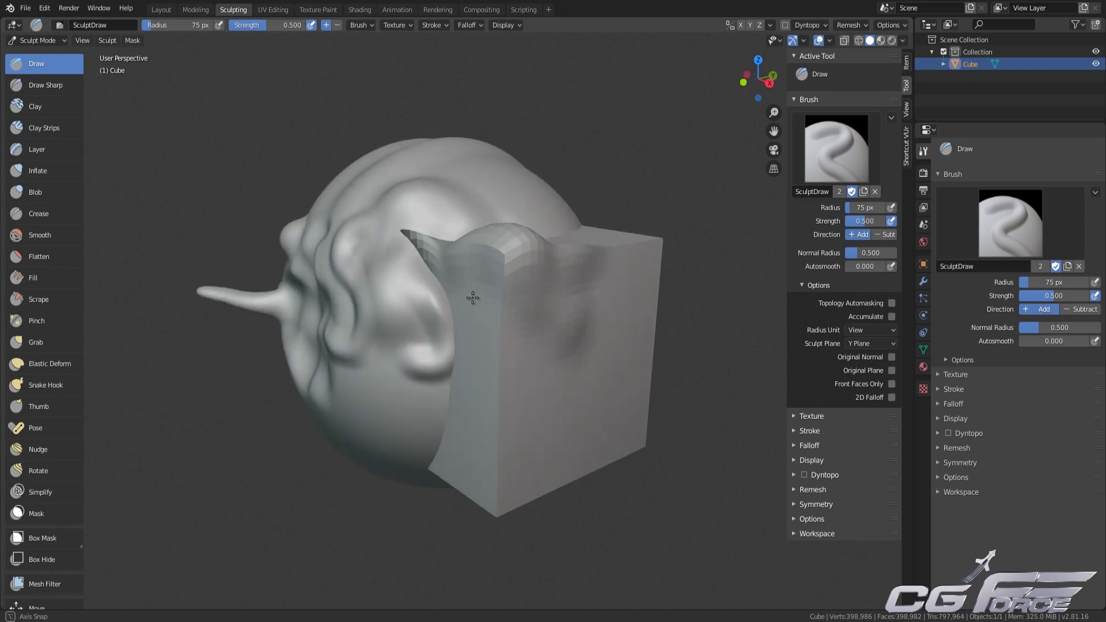
left_click(857, 342)
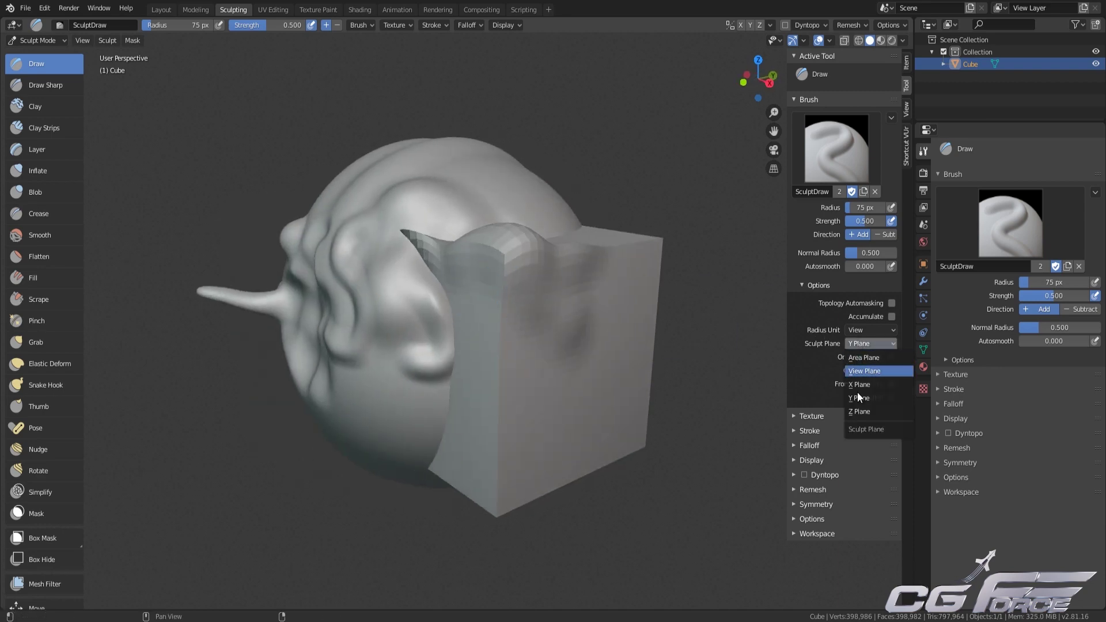
left_click(859, 357)
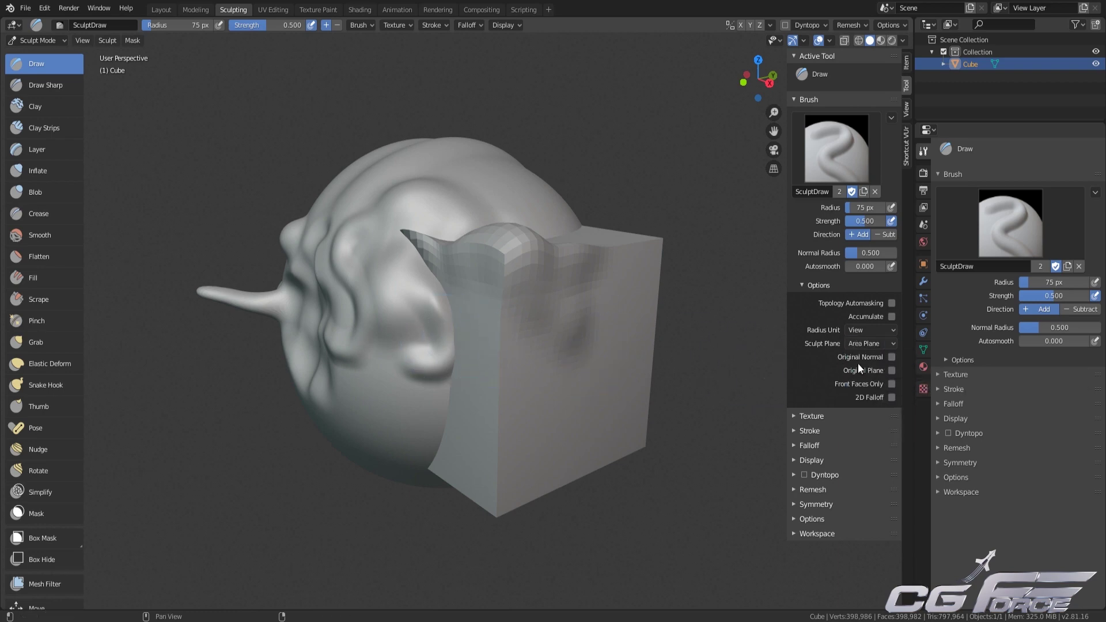
- Enter Edit Mode, clear the selection and circle-select a roundish patch of vertices on the smooth side of the sphere
mouse_move(374, 340)
middle_mouse_down()
mouse_move(462, 308)
mouse_move(534, 301)
mouse_move(437, 339)
mouse_move(452, 313)
middle_mouse_up()
scroll(467, 331, "up", 2)
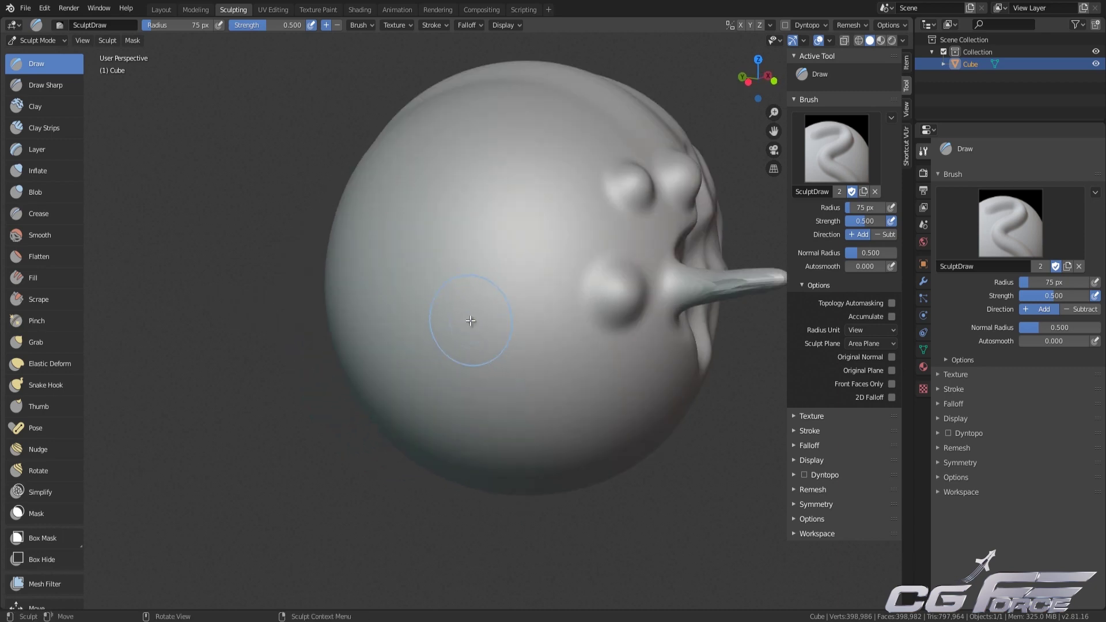
key("Tab")
scroll(432, 308, "up", 1)
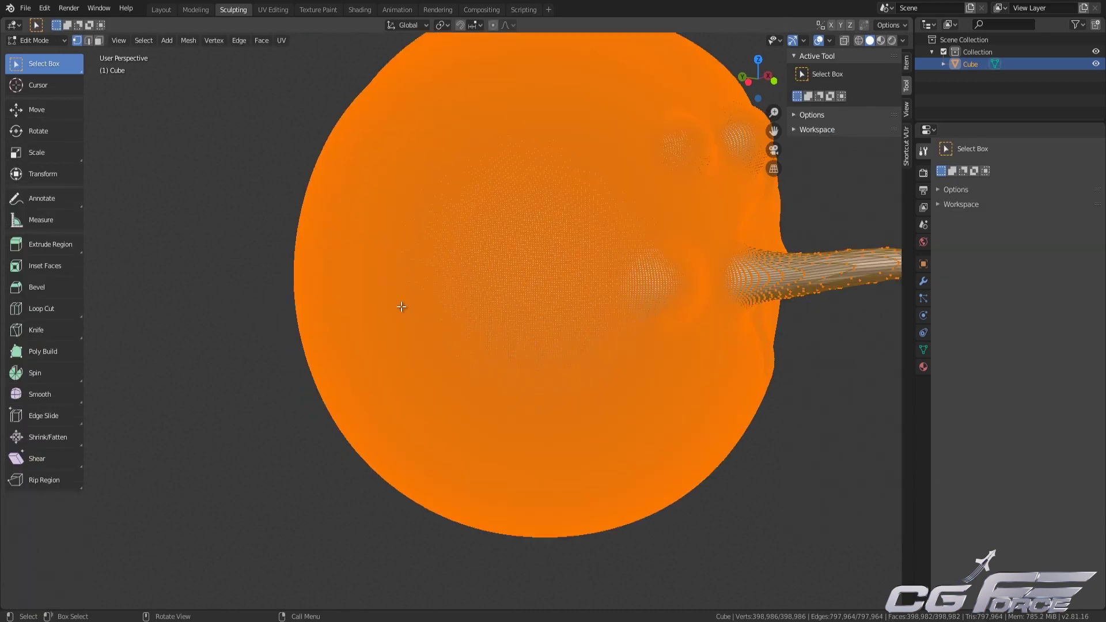
key("alt+a")
key("c")
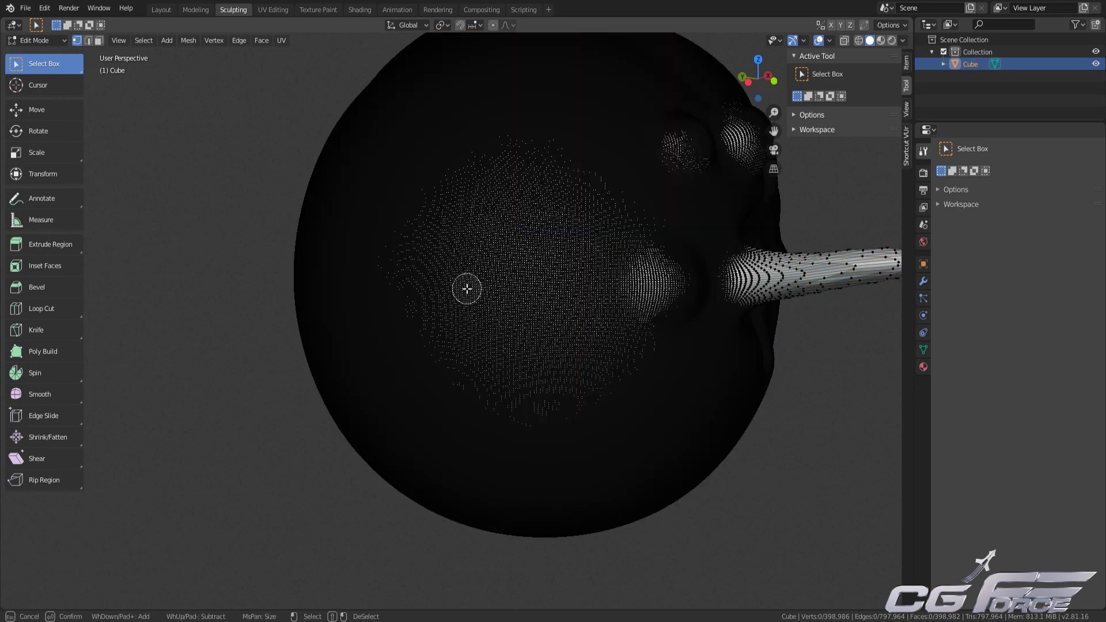
scroll(470, 288, "down", 3)
mouse_move(471, 288)
left_mouse_down()
mouse_move(473, 308)
mouse_move(484, 300)
left_mouse_up()
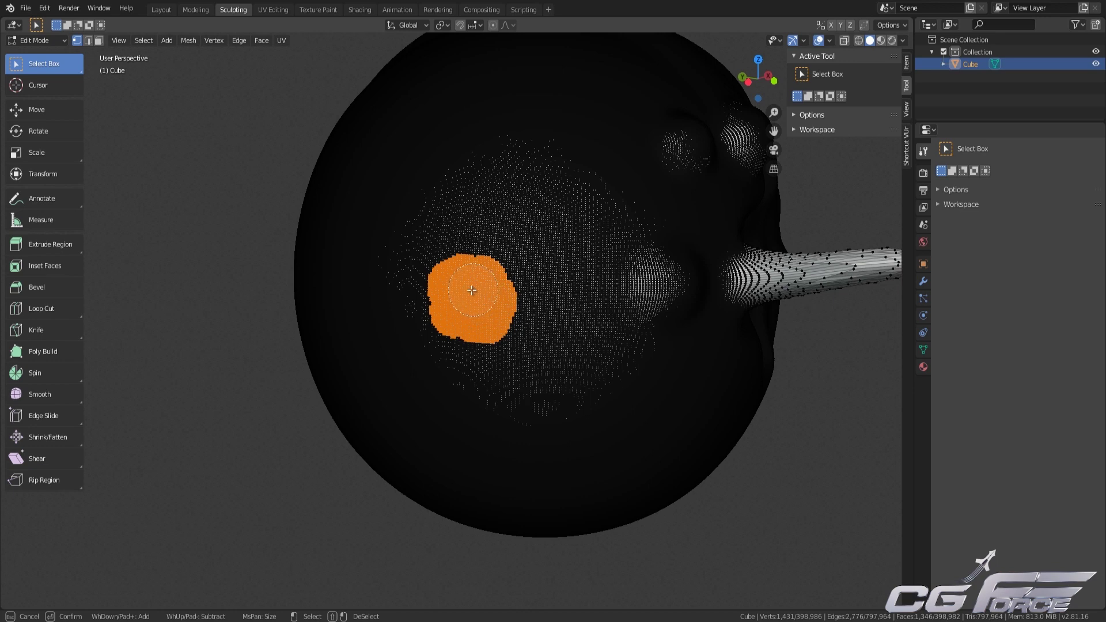
key("Escape")
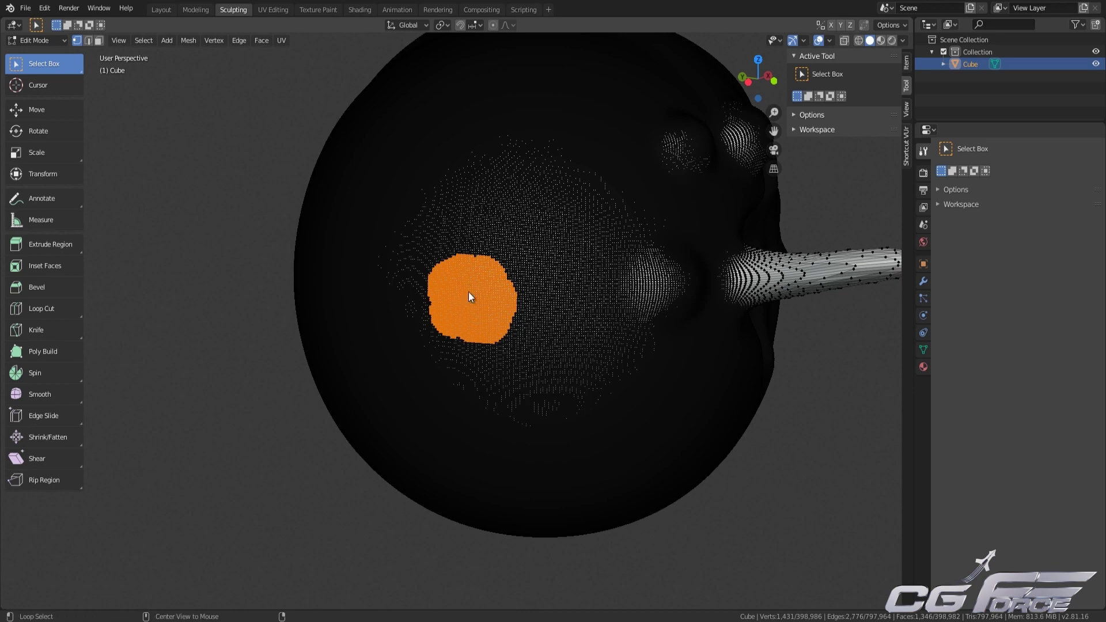
- Flip the normals of the selected patch and return to Sculpt Mode
key("alt+n")
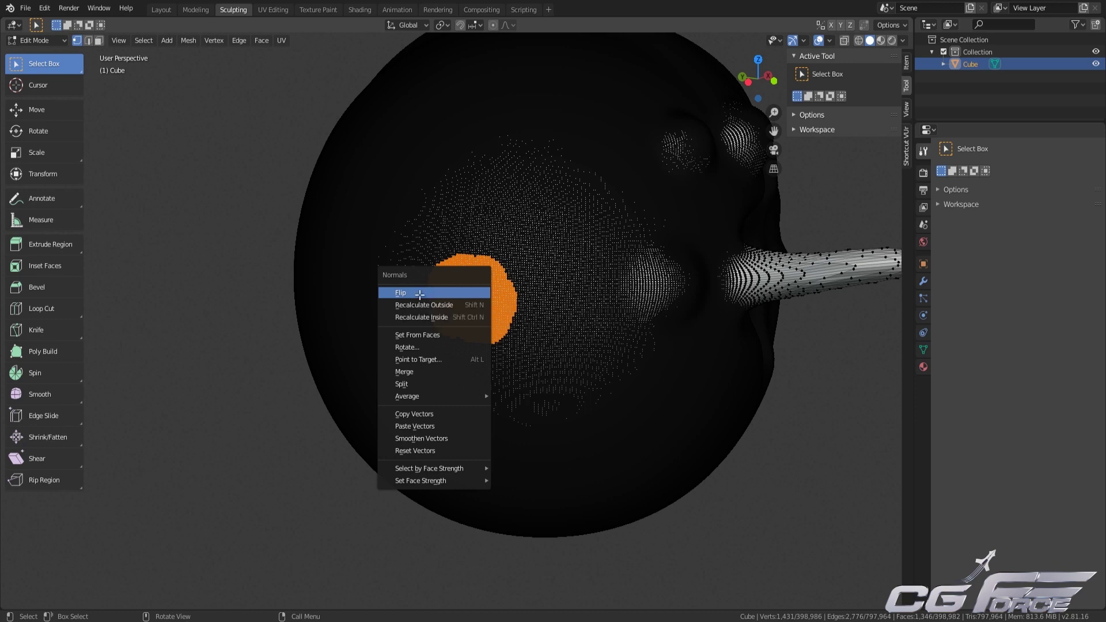
left_click(420, 294)
key("Tab")
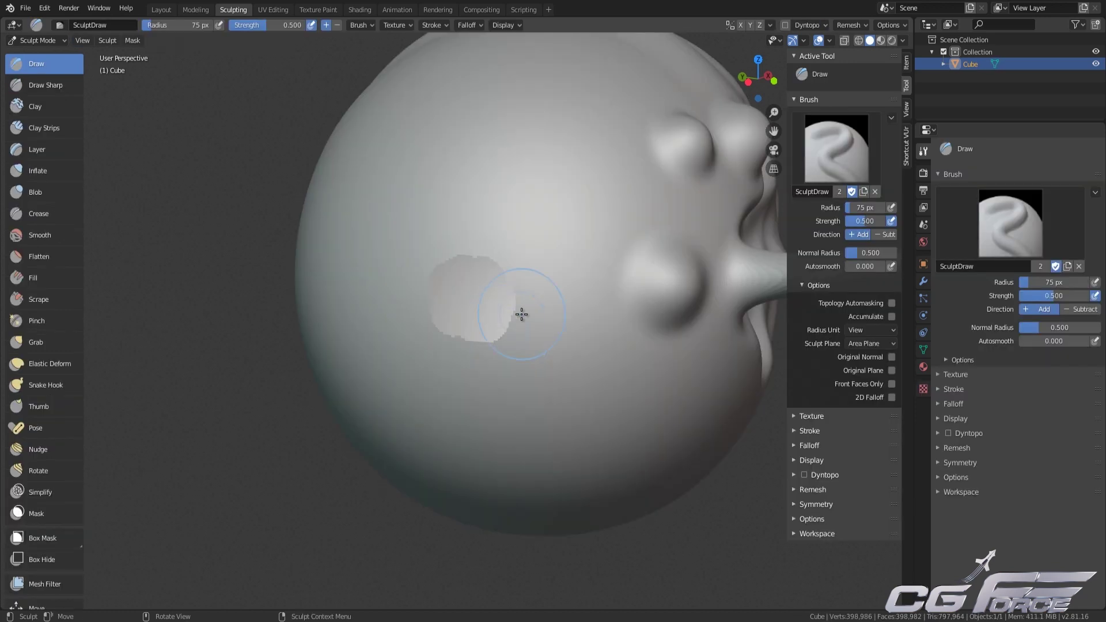
mouse_move(510, 317)
middle_mouse_down()
mouse_move(449, 331)
mouse_move(479, 313)
middle_mouse_up()
scroll(478, 313, "up", 4)
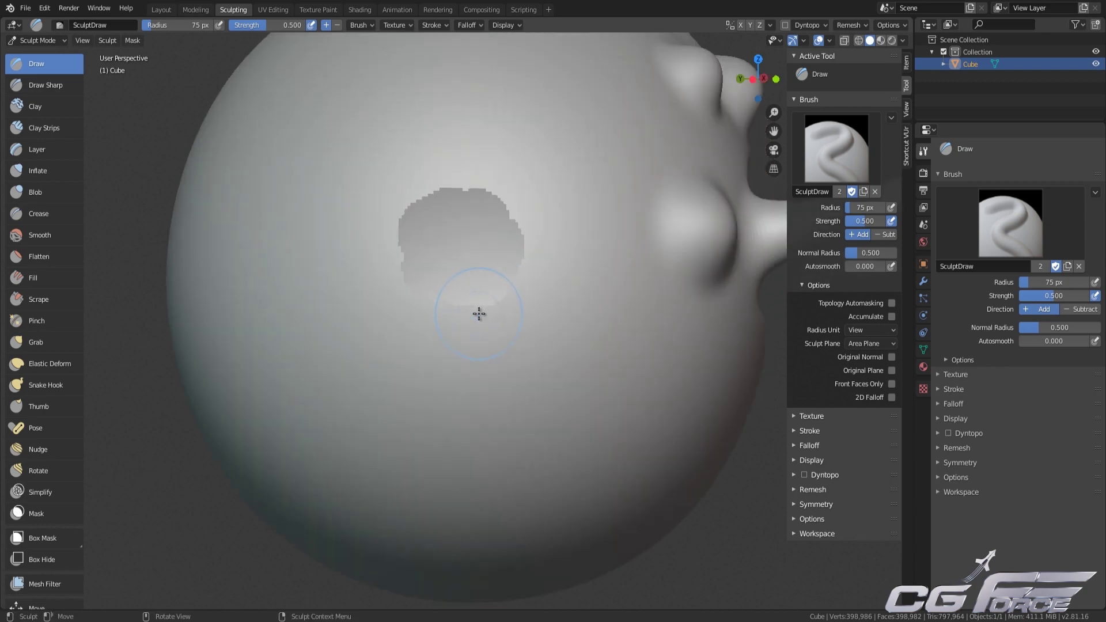
- Examine the flipped-normal patch on the sphere from several angles and in wireframe display
scroll(496, 232, "down", 3)
middle_click_drag(496, 257, 477, 316)
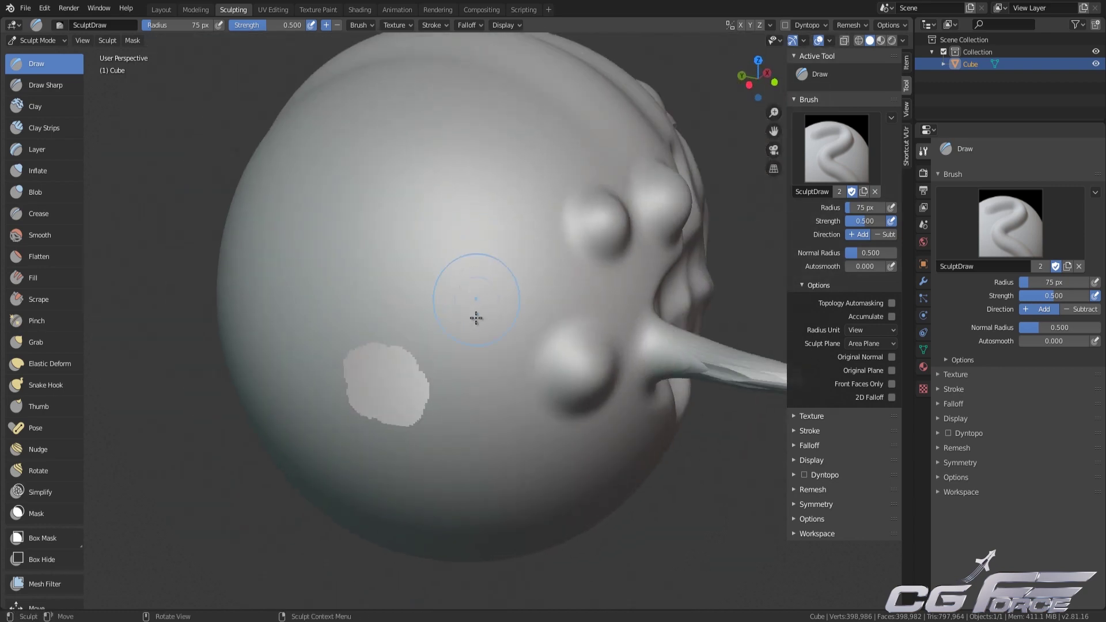
scroll(480, 296, "up", 2)
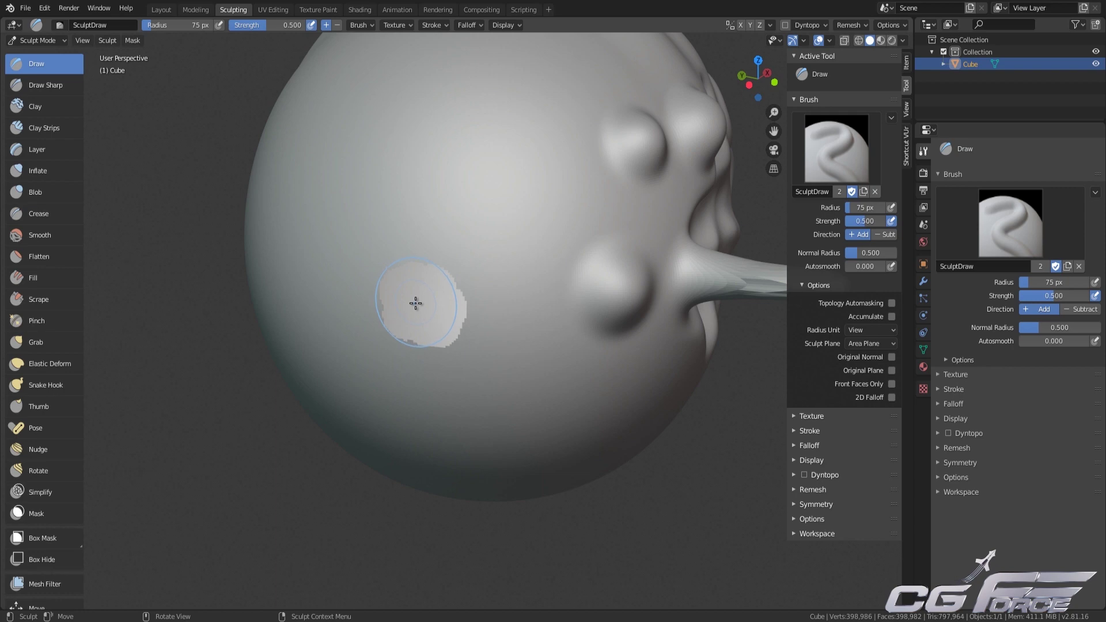
scroll(415, 303, "up", 2)
scroll(417, 304, "down", 2)
mouse_move(437, 303)
middle_mouse_down()
mouse_move(620, 286)
mouse_move(508, 333)
mouse_move(502, 350)
mouse_move(561, 369)
middle_mouse_up()
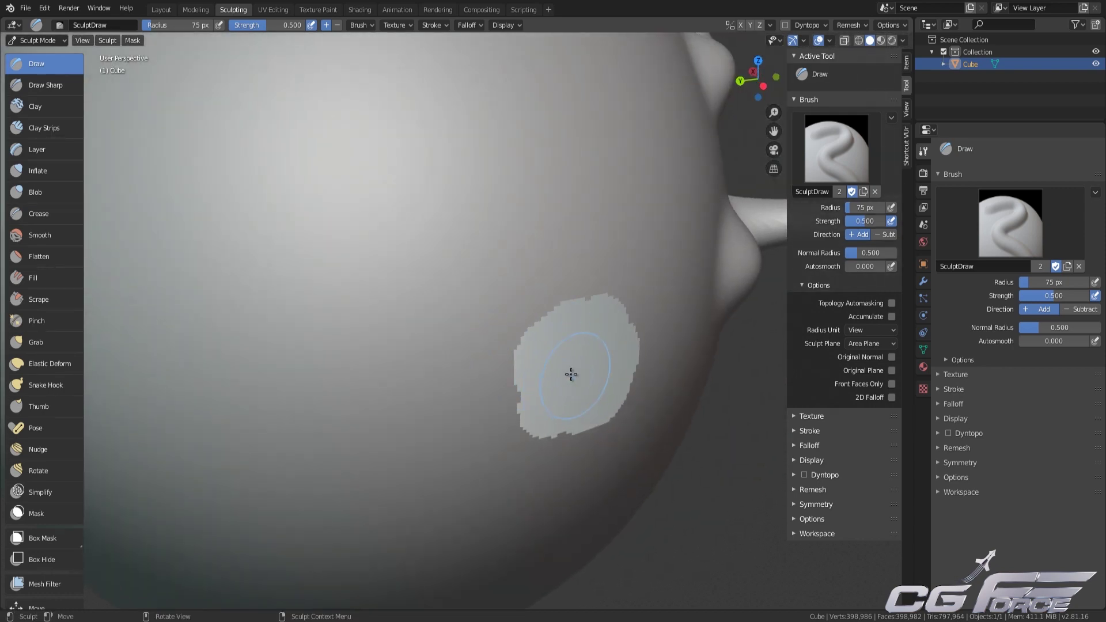
key("shift+z")
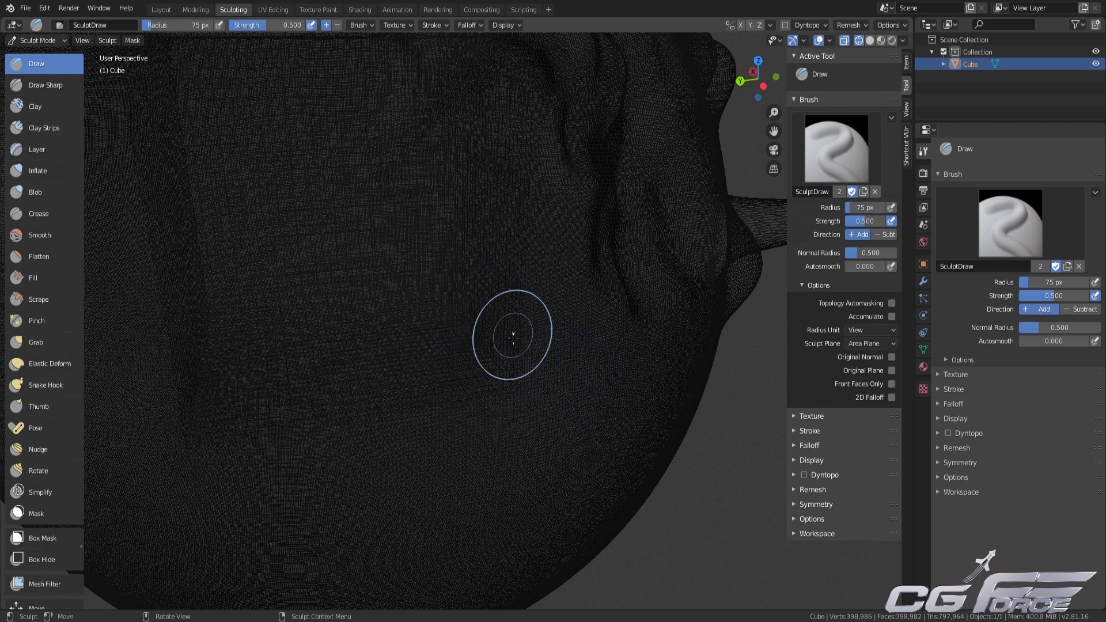
key("shift+z")
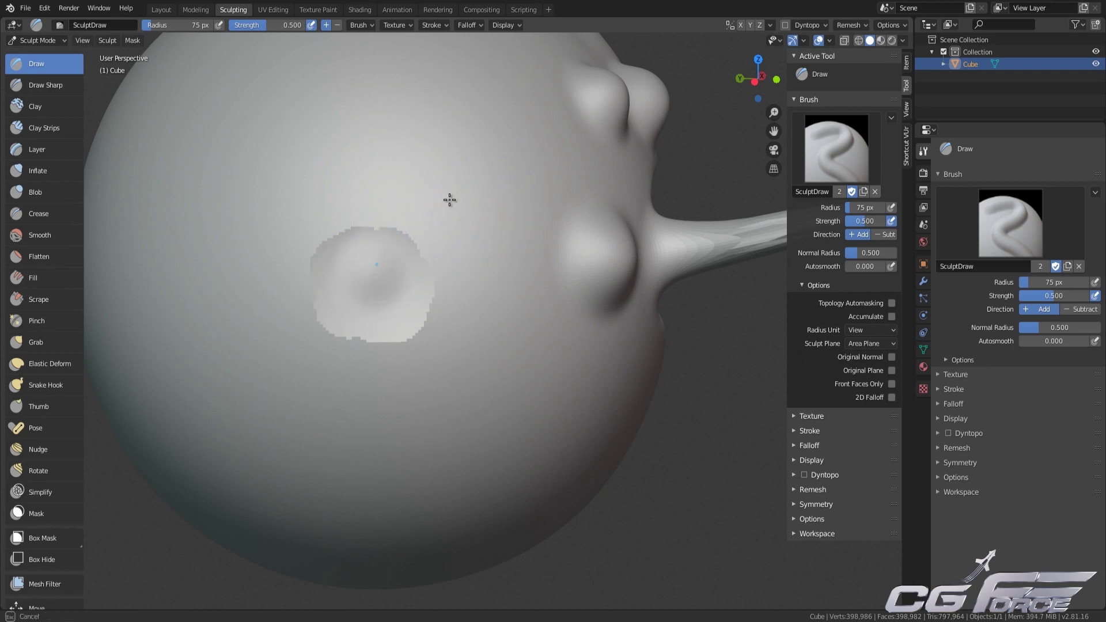
- Sculpt a Draw stroke running diagonally from inside the flipped patch onto the normal surface toward the bumps, and inspect it
mouse_move(486, 154)
left_mouse_down()
mouse_move(380, 277)
mouse_move(510, 173)
left_mouse_up()
mouse_move(612, 198)
middle_mouse_down()
mouse_move(689, 187)
mouse_move(635, 221)
mouse_move(599, 328)
mouse_move(494, 316)
mouse_move(541, 345)
middle_mouse_up()
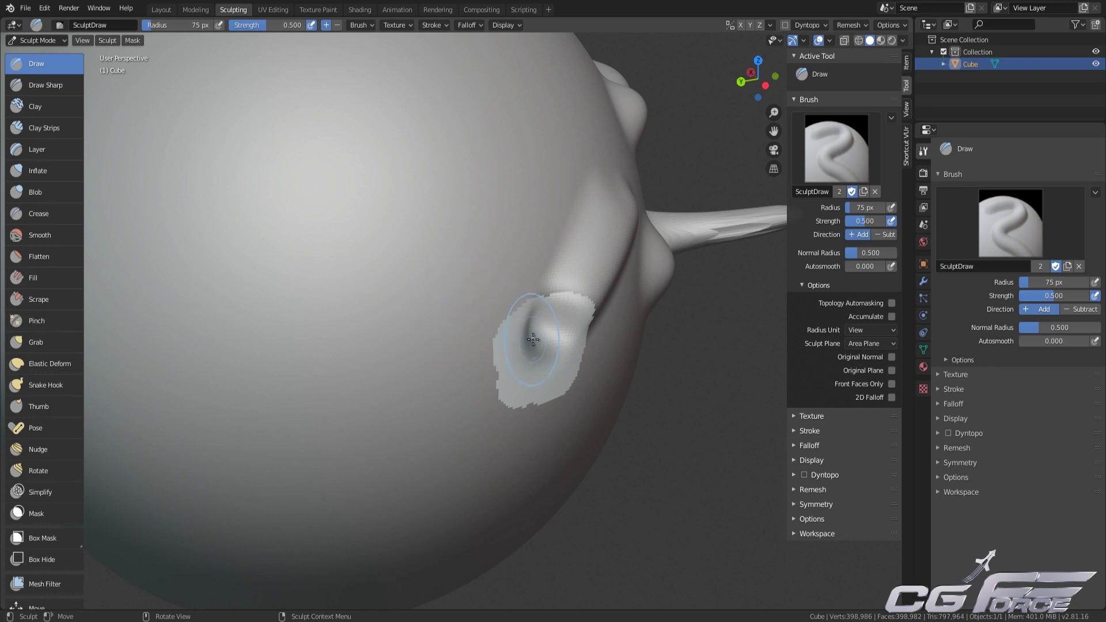
mouse_move(535, 334)
middle_mouse_down()
mouse_move(526, 317)
mouse_move(524, 328)
middle_mouse_up()
mouse_move(632, 257)
middle_mouse_down()
mouse_move(593, 248)
mouse_move(579, 200)
mouse_move(571, 212)
middle_mouse_up()
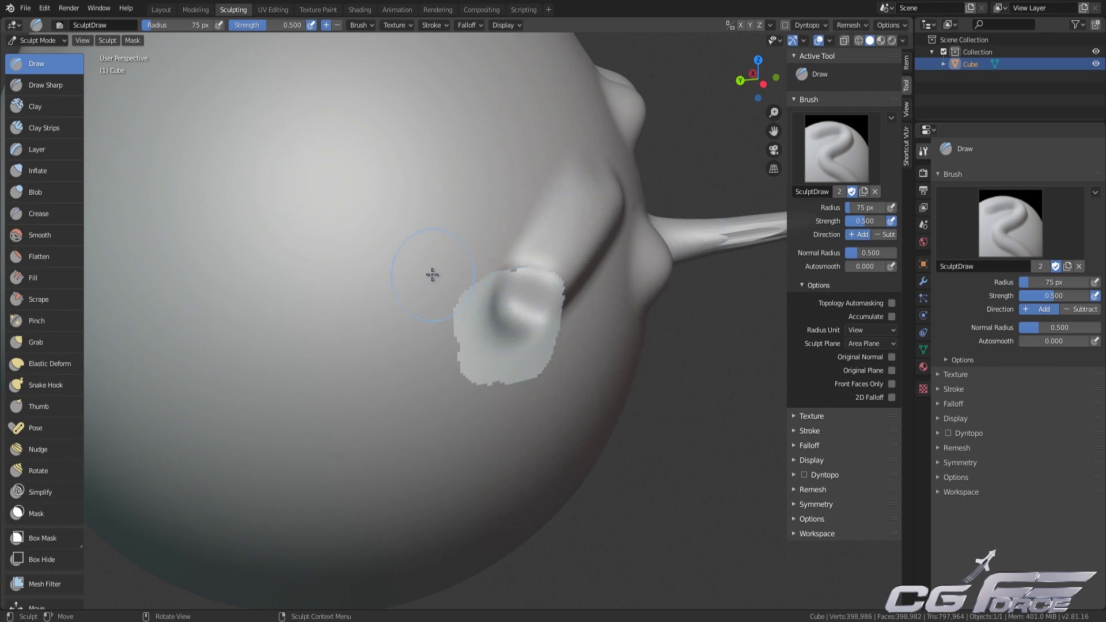
- Enable Original Normal, dab the brush on the flipped patch and sculpt a curved ridge on the normal surface above it
left_click(891, 357)
middle_click_drag(566, 314, 494, 300)
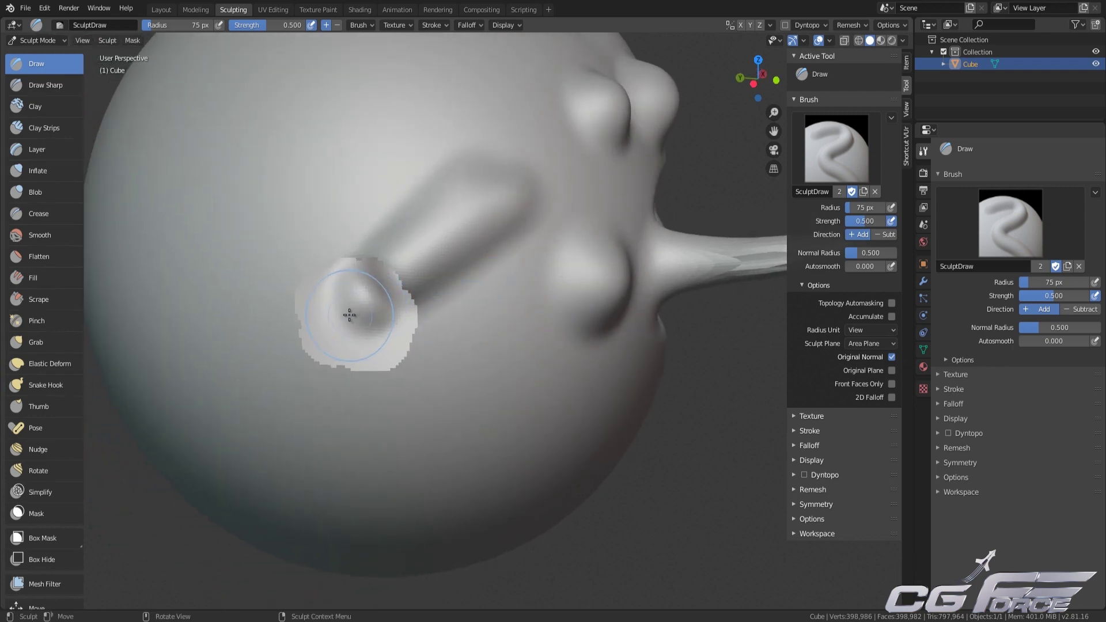
left_click_drag(350, 314, 341, 314)
middle_click_drag(337, 314, 381, 279)
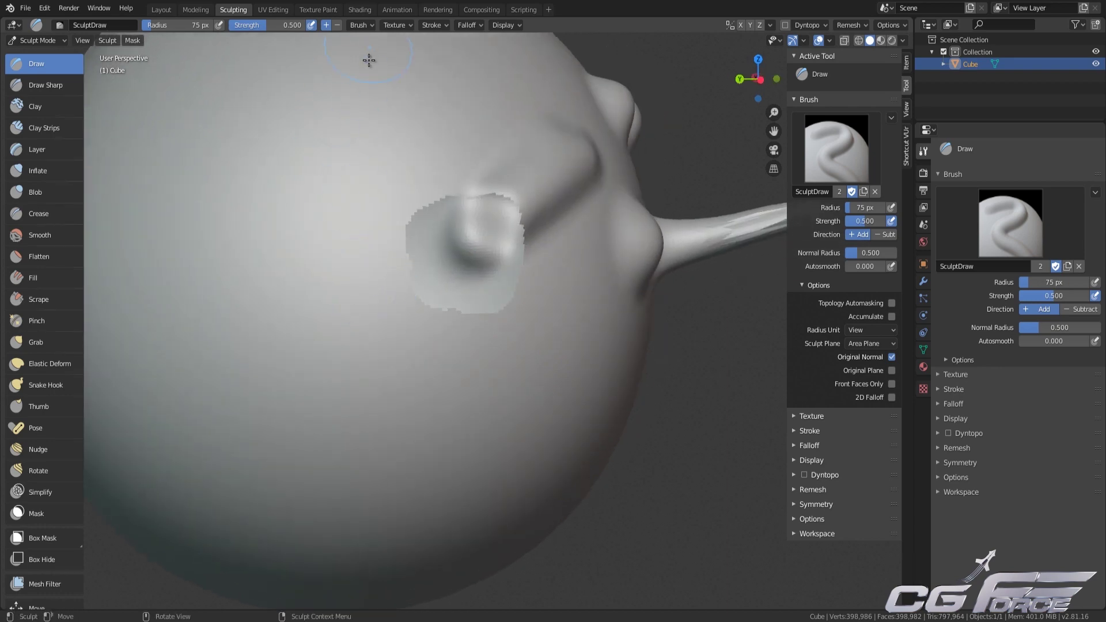
mouse_move(368, 145)
left_mouse_down()
mouse_move(353, 138)
mouse_move(274, 166)
mouse_move(482, 91)
mouse_move(439, 148)
left_mouse_up()
mouse_move(439, 148)
middle_mouse_down()
mouse_move(421, 125)
mouse_move(440, 136)
middle_mouse_up()
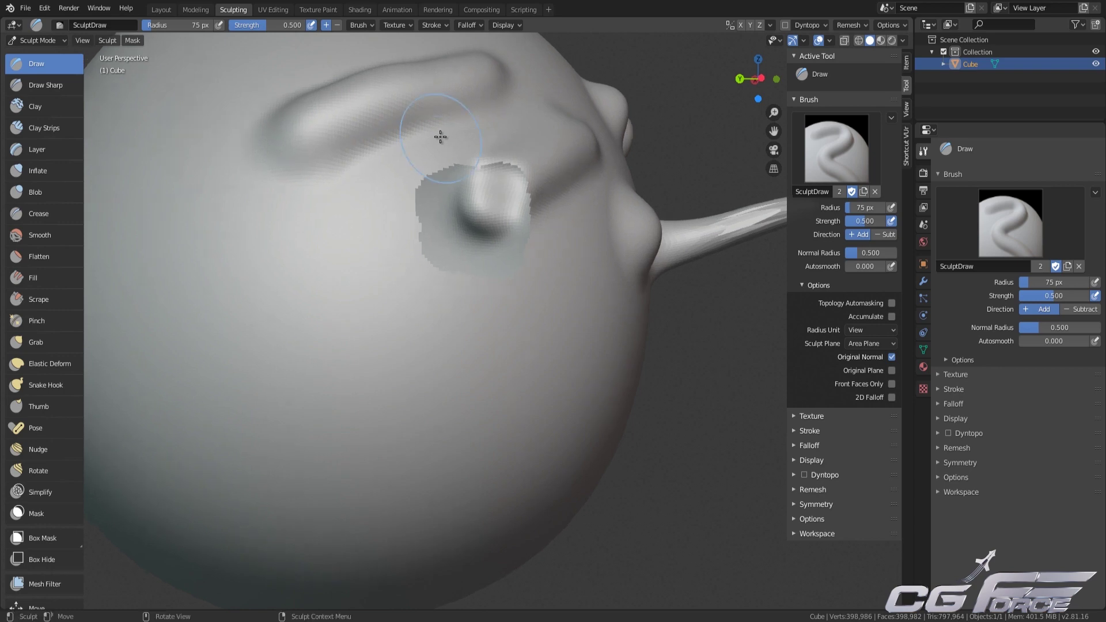
- Sculpt a long stroke from inside the flipped patch out onto the smooth surface, inspect it, and disable Original Normal
scroll(431, 243, "up", 3)
left_click_drag(432, 238, 190, 305)
middle_click_drag(475, 241, 514, 260)
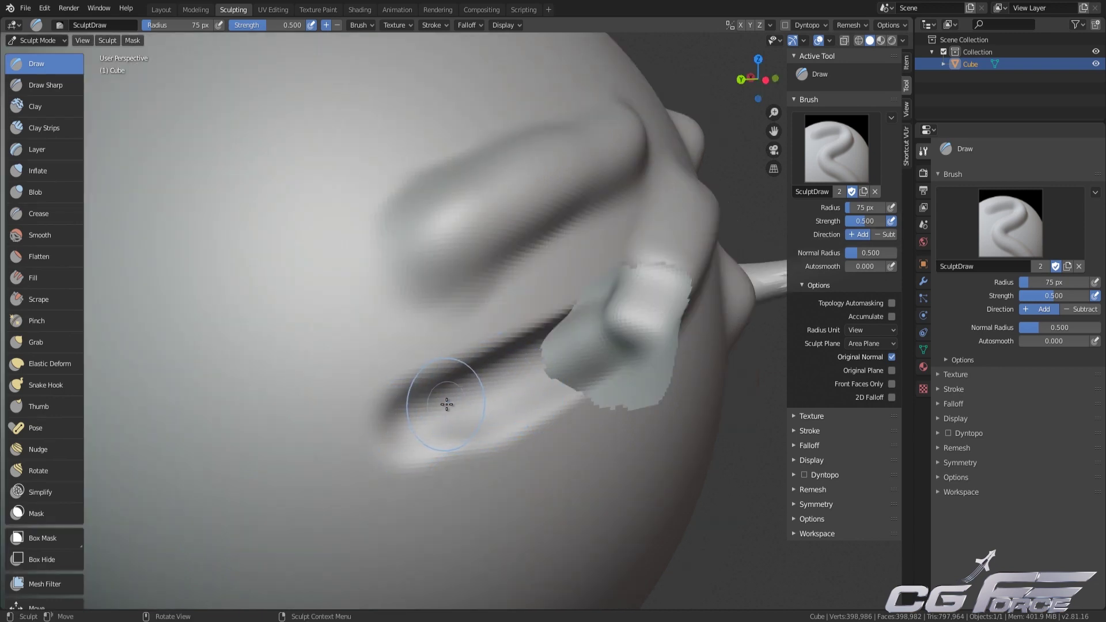
middle_click_drag(446, 404, 425, 395)
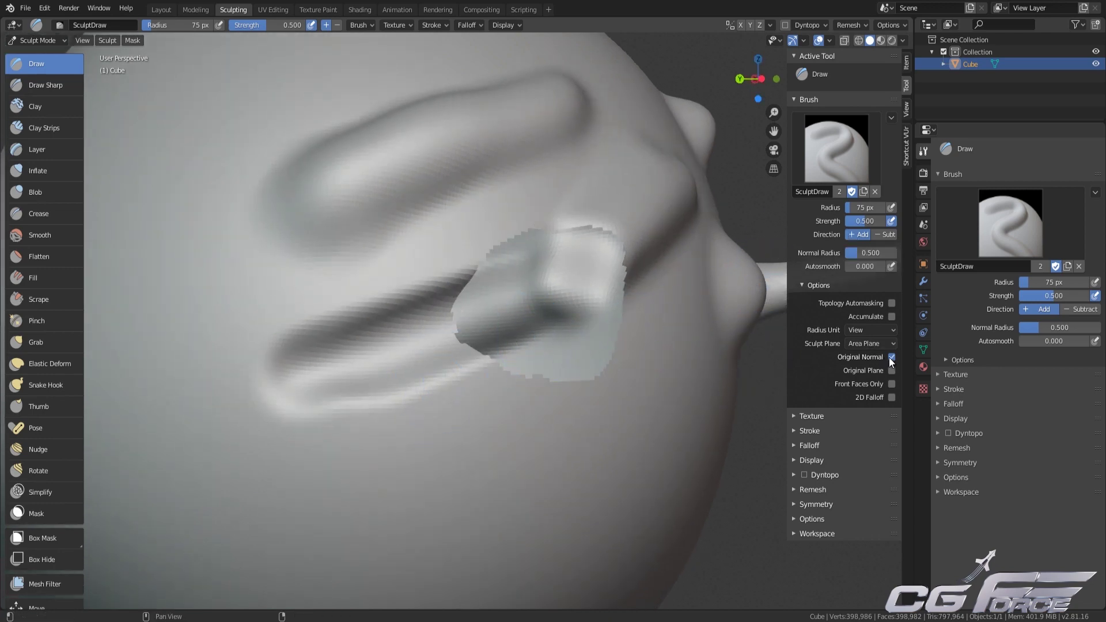
middle_click_drag(500, 309, 478, 315)
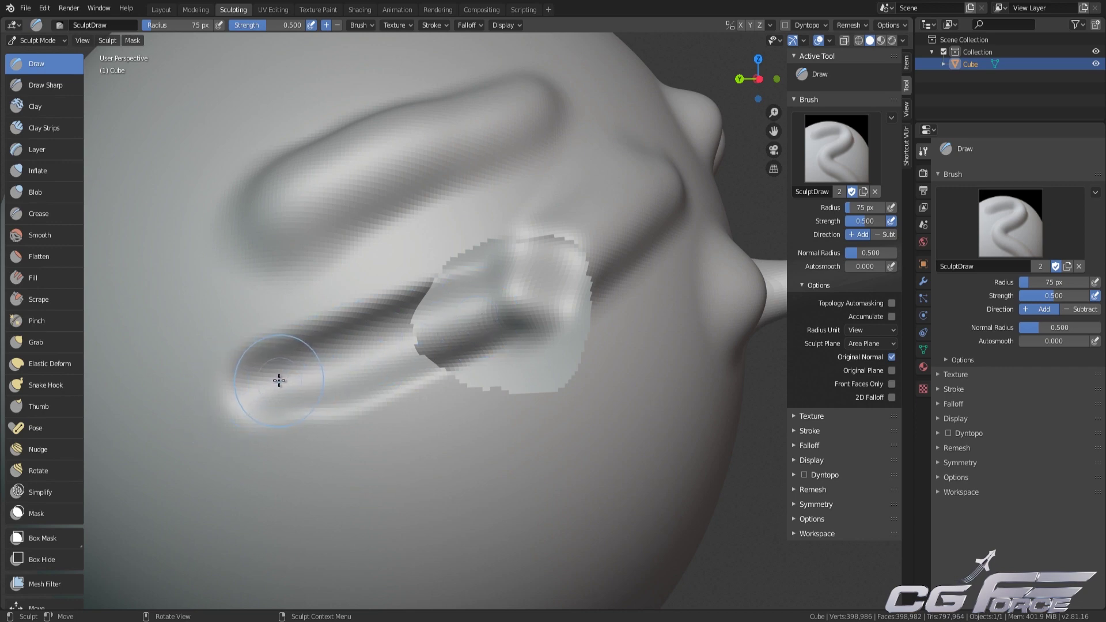
middle_click_drag(311, 377, 331, 372)
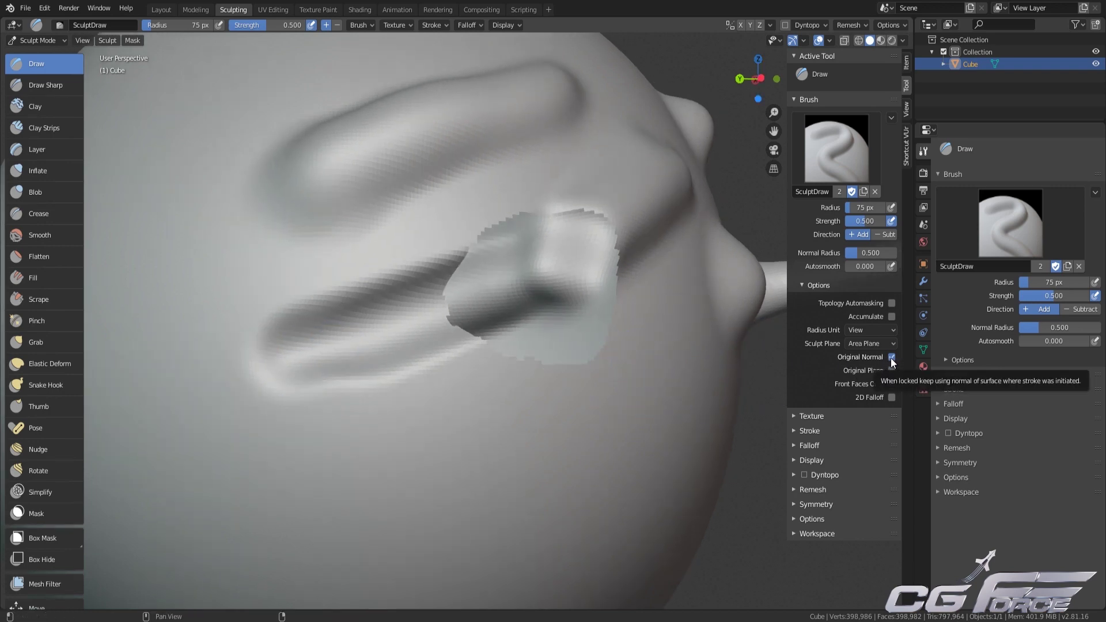
left_click(891, 357)
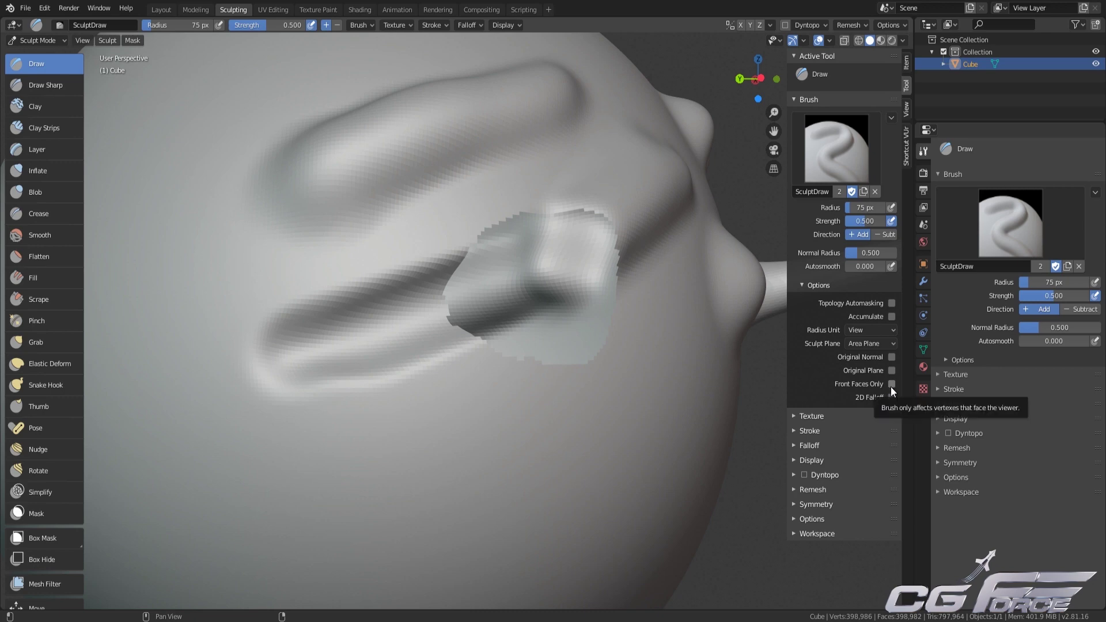
- With Front Faces Only enabled, sculpt Draw strokes around and across the flipped patch, and disable the option when done
middle_click_drag(536, 255, 455, 325)
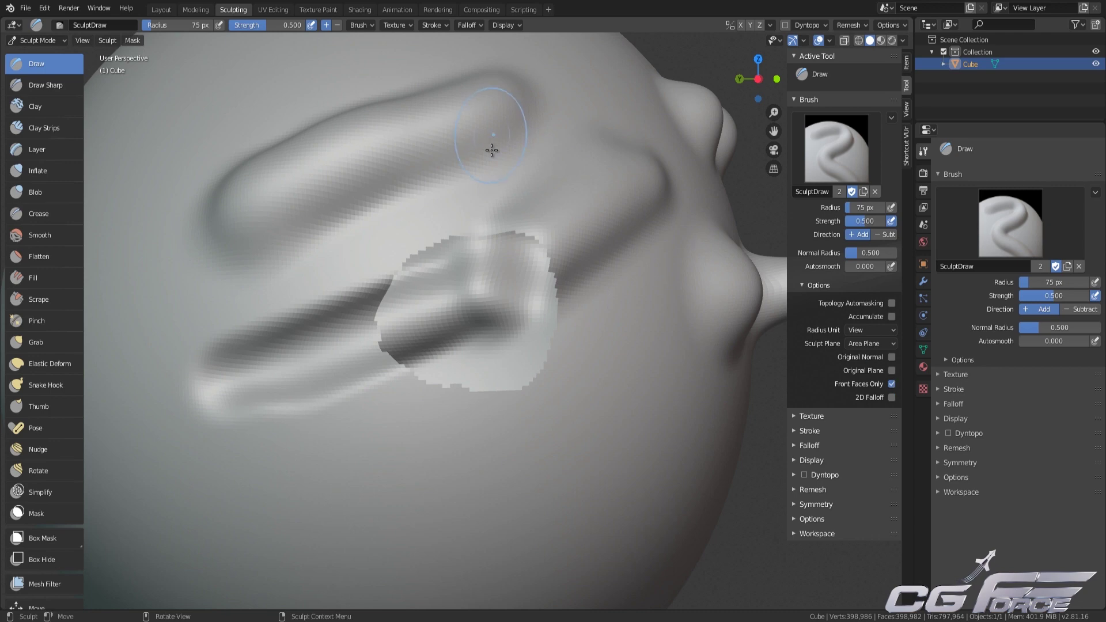
mouse_move(489, 173)
left_mouse_down()
mouse_move(511, 202)
mouse_move(391, 242)
mouse_move(351, 437)
mouse_move(610, 351)
mouse_move(548, 292)
mouse_move(456, 247)
mouse_move(558, 286)
mouse_move(593, 271)
left_mouse_up()
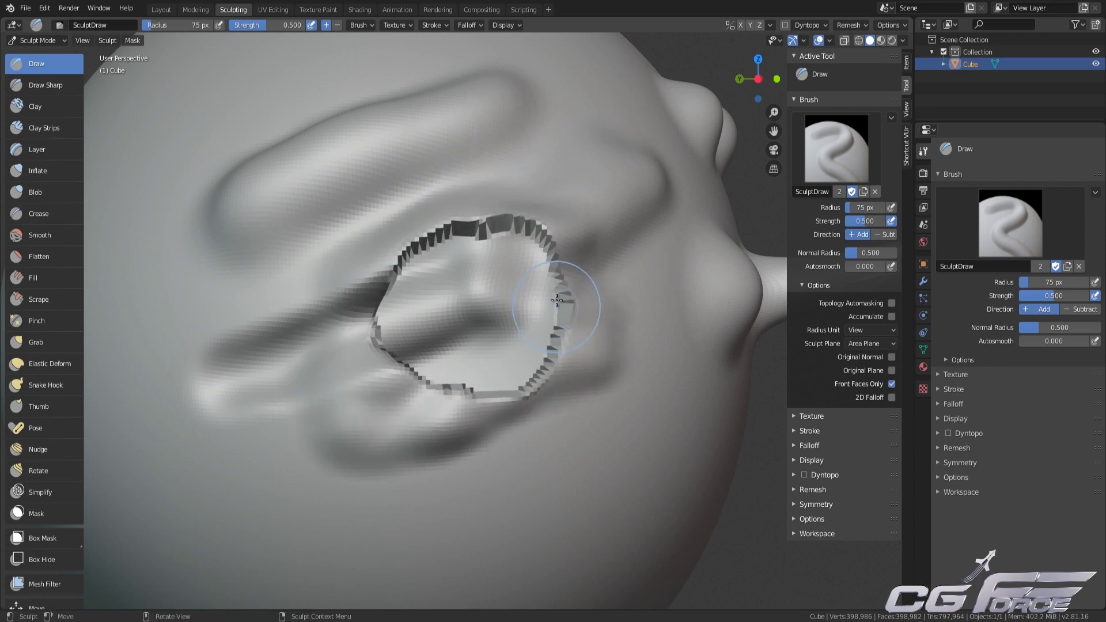
mouse_move(592, 271)
middle_mouse_down()
mouse_move(513, 262)
mouse_move(493, 291)
mouse_move(554, 309)
middle_mouse_up()
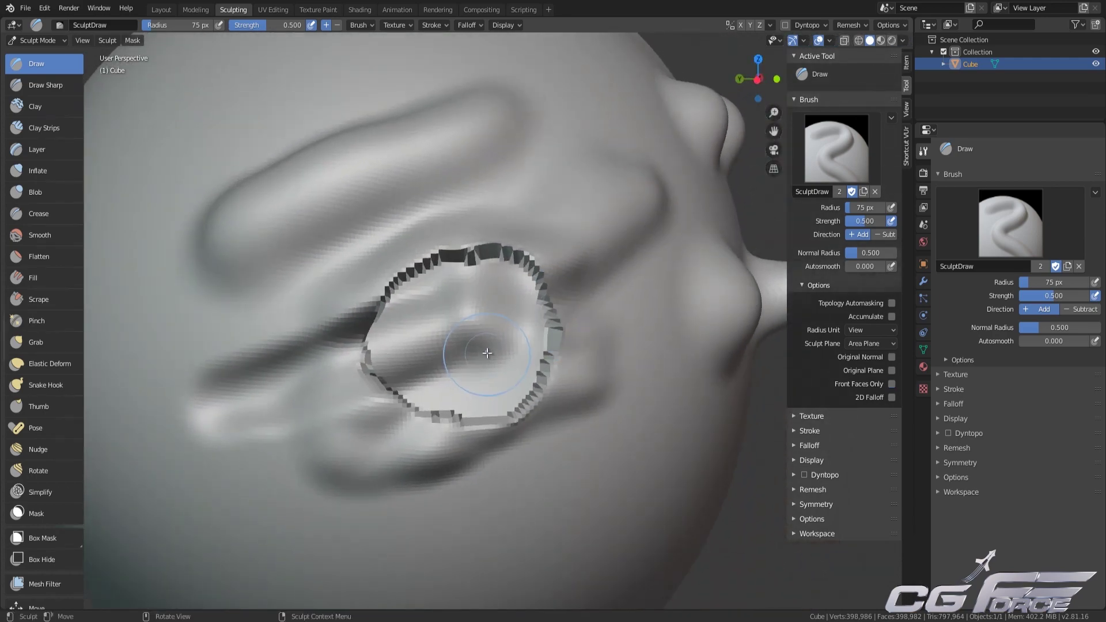
- Select the whole mesh in Edit Mode, recalculate its normals and return to Sculpt Mode
key("Tab")
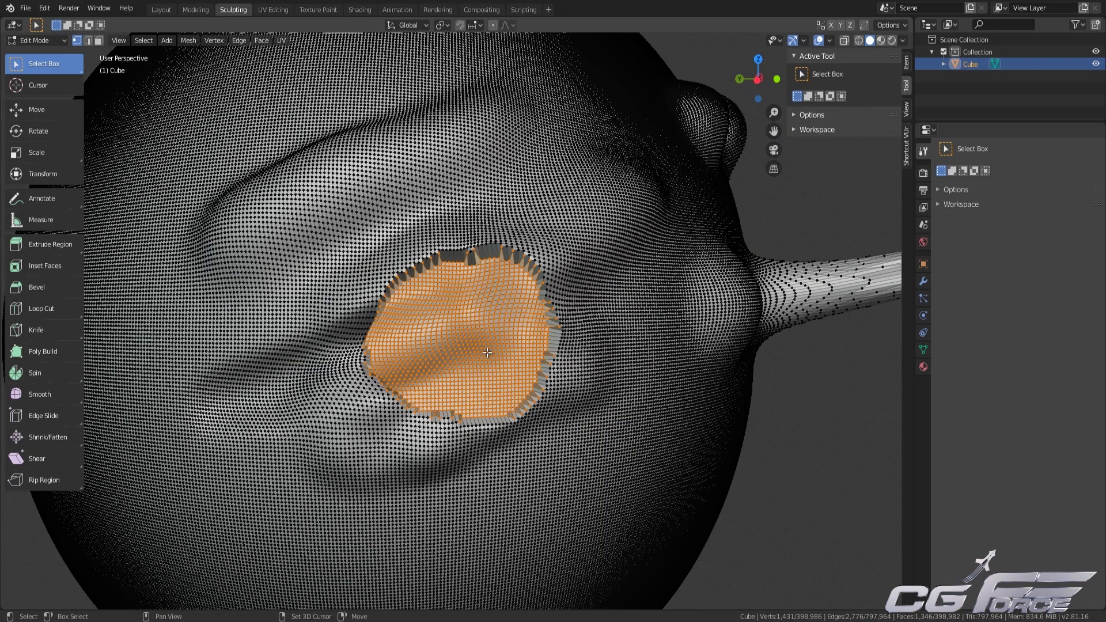
key("a")
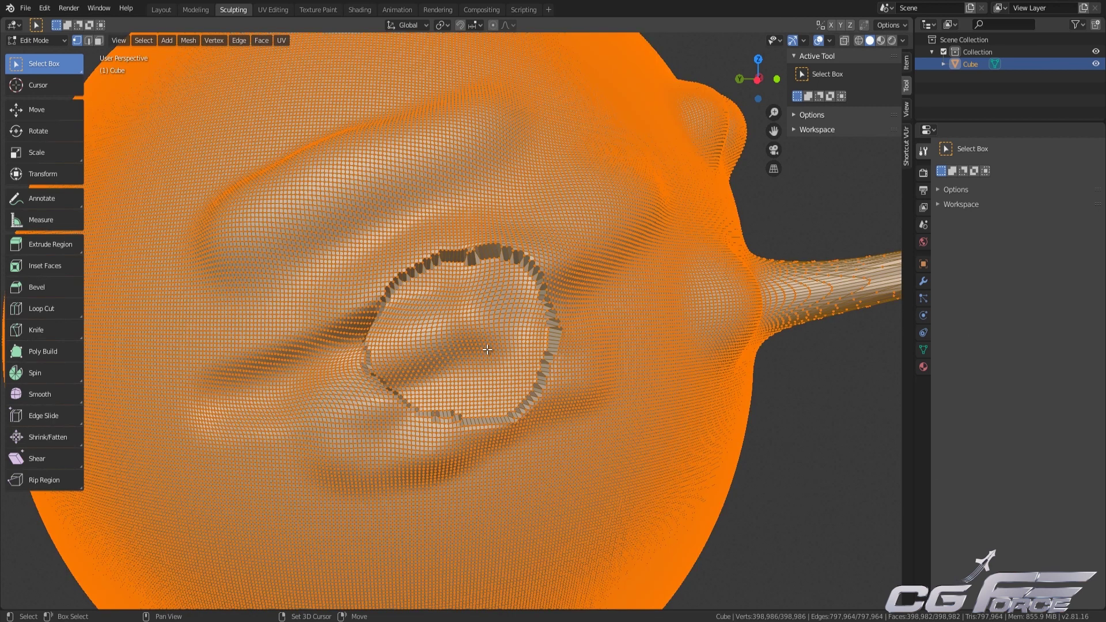
key("shift+n")
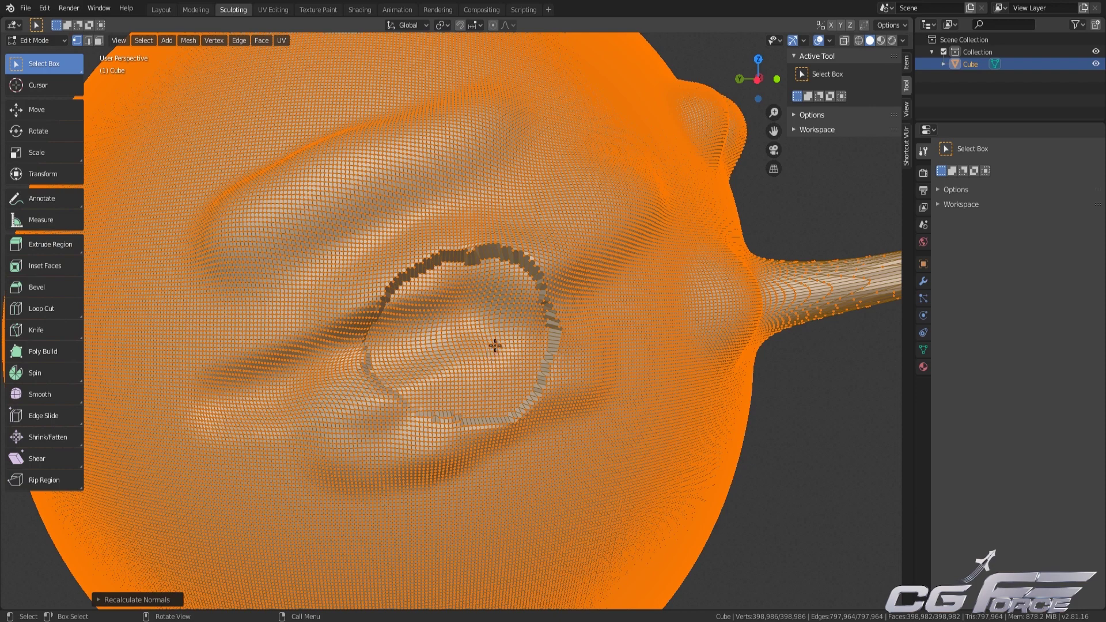
key("Tab")
- Sculpt a flat disc above the curved ridge with 2D Falloff enabled, and a round bump beside it with 2D Falloff disabled
left_click(891, 397)
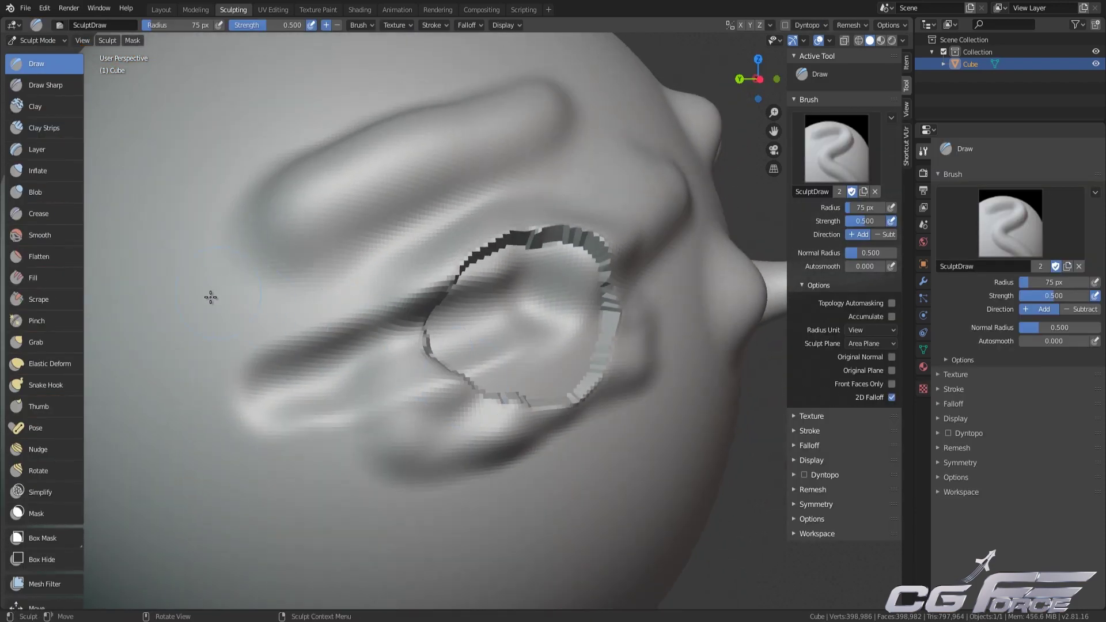
middle_click_drag(254, 306, 264, 299)
middle_click_drag(263, 164, 370, 204)
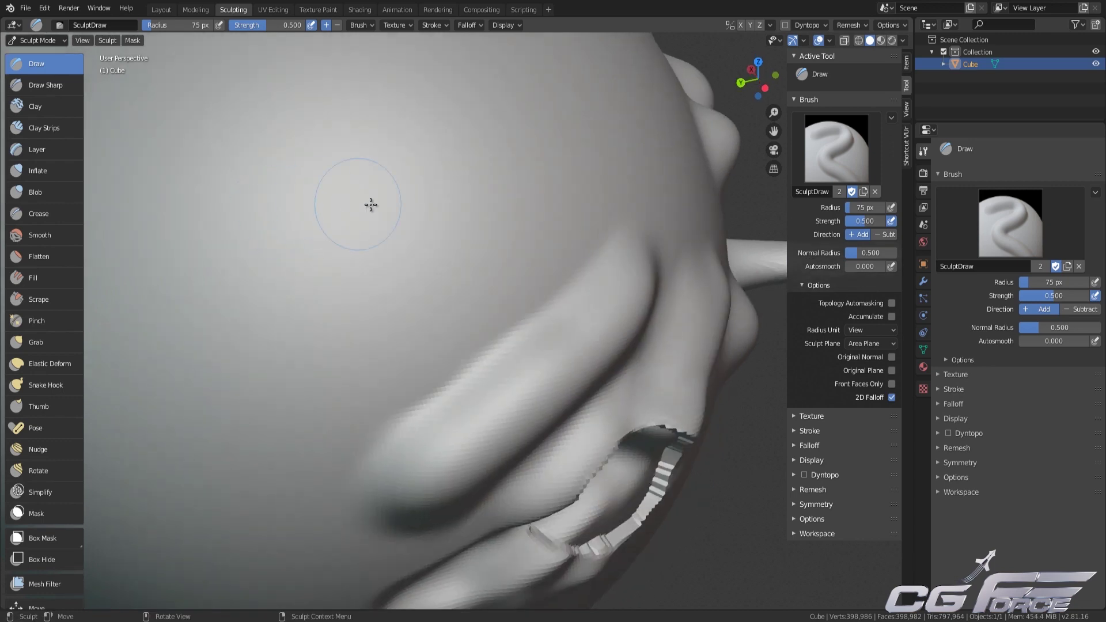
mouse_move(386, 263)
left_mouse_down()
mouse_move(363, 254)
mouse_move(405, 234)
mouse_move(394, 241)
mouse_move(424, 257)
mouse_move(393, 246)
left_mouse_up()
mouse_move(393, 246)
middle_mouse_down()
mouse_move(302, 224)
mouse_move(371, 228)
middle_mouse_up()
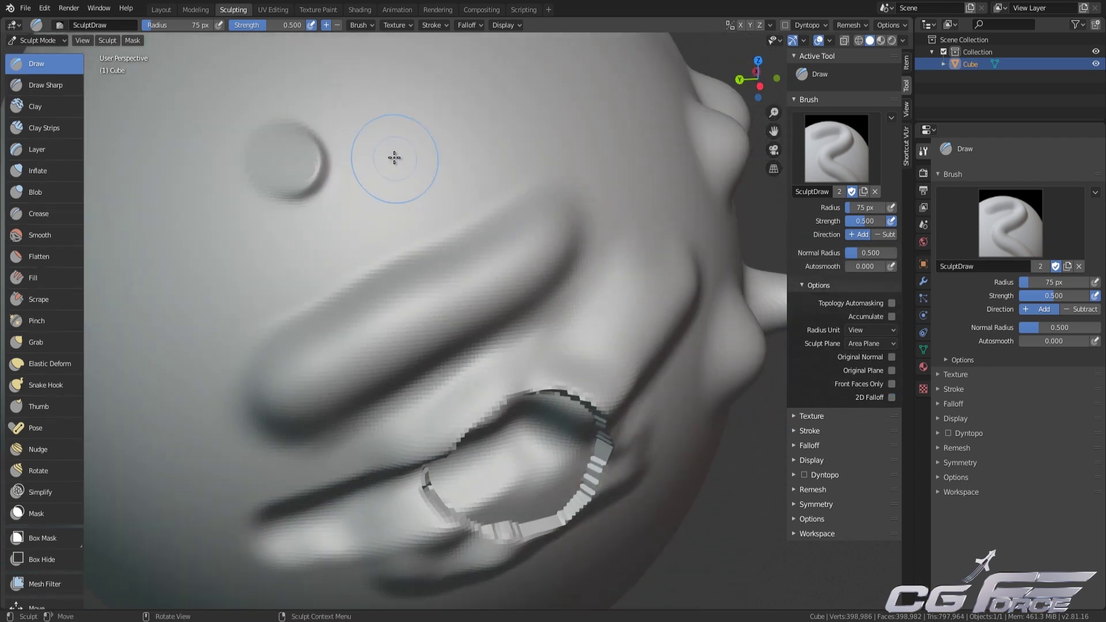
mouse_move(392, 158)
left_mouse_down()
mouse_move(392, 175)
mouse_move(382, 153)
mouse_move(444, 160)
left_mouse_up()
mouse_move(444, 160)
middle_mouse_down()
mouse_move(504, 146)
mouse_move(516, 157)
mouse_move(434, 143)
middle_mouse_up()
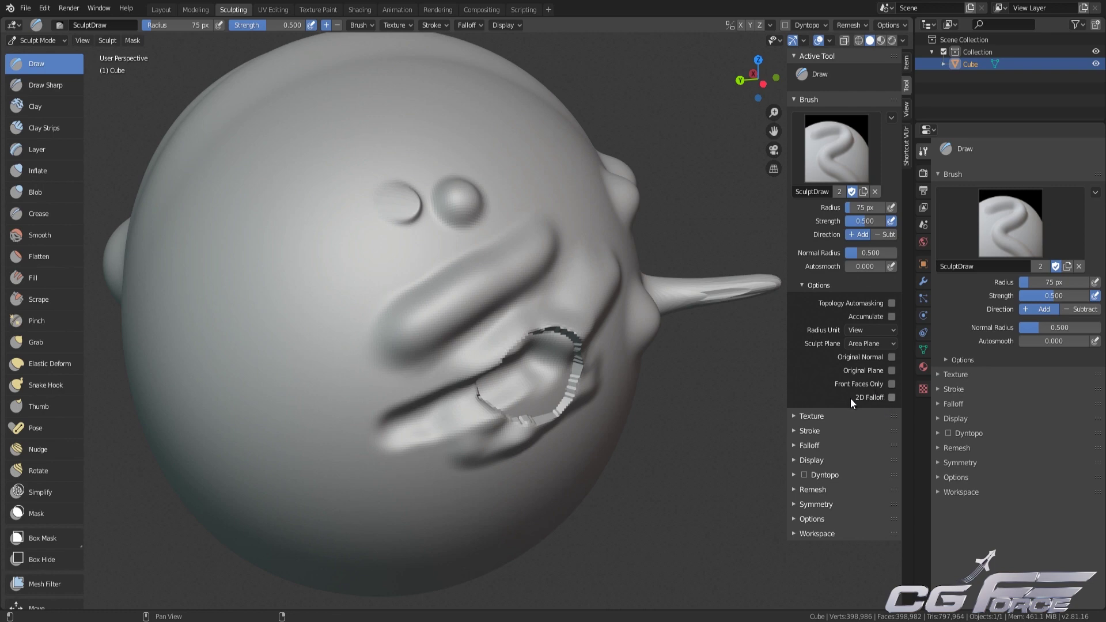
- Create a new texture for the Draw brush and set its type to Voronoi
left_click(826, 416)
scroll(824, 418, "down", 5)
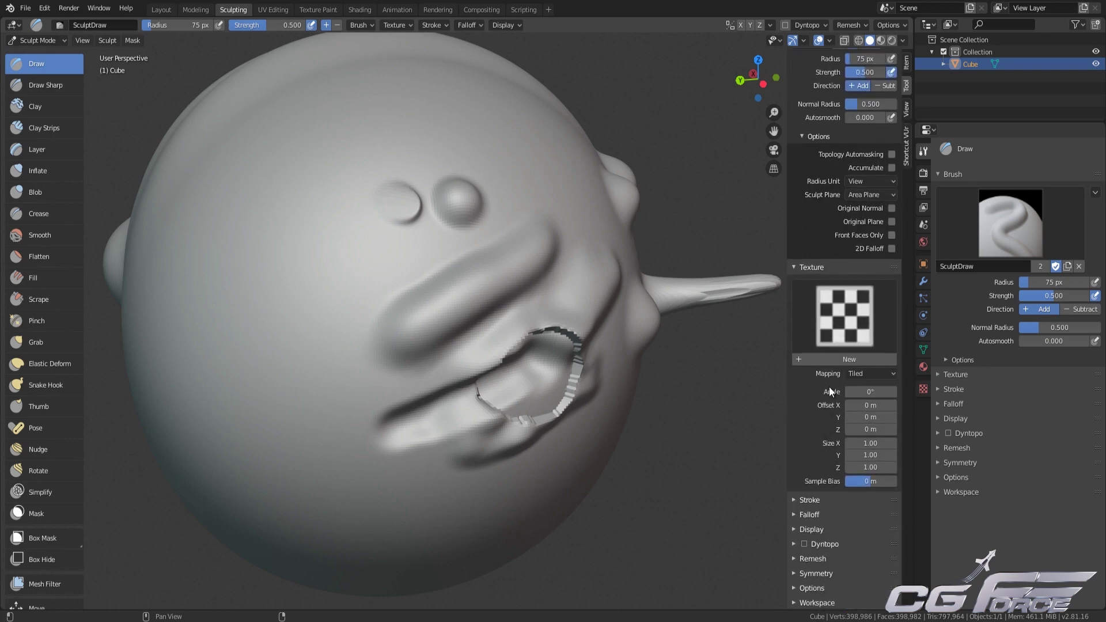
left_click(845, 320)
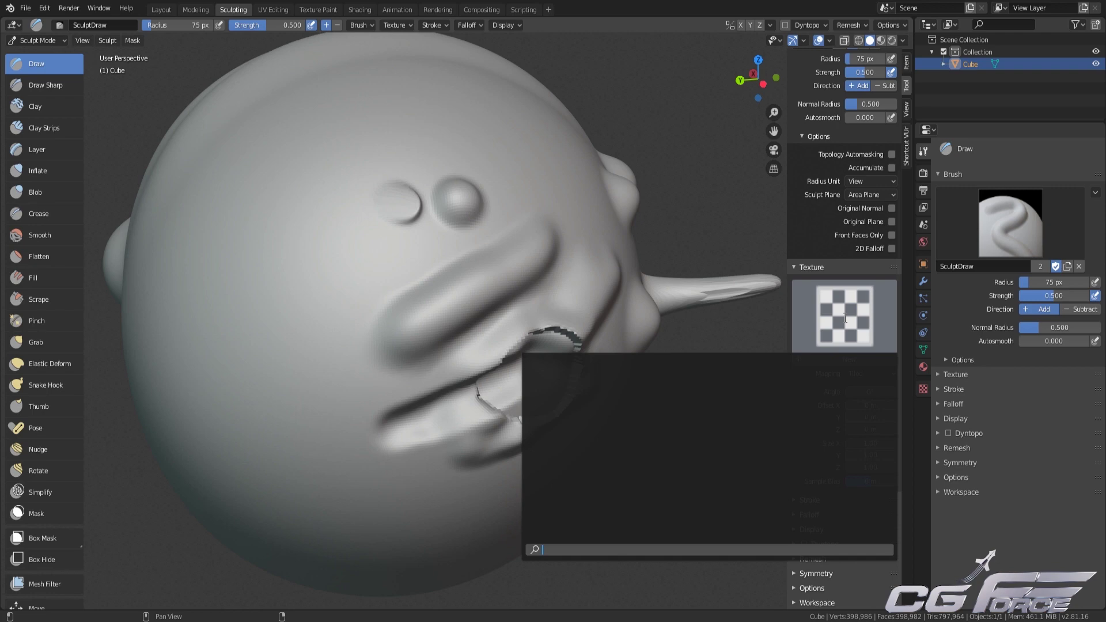
key("Escape")
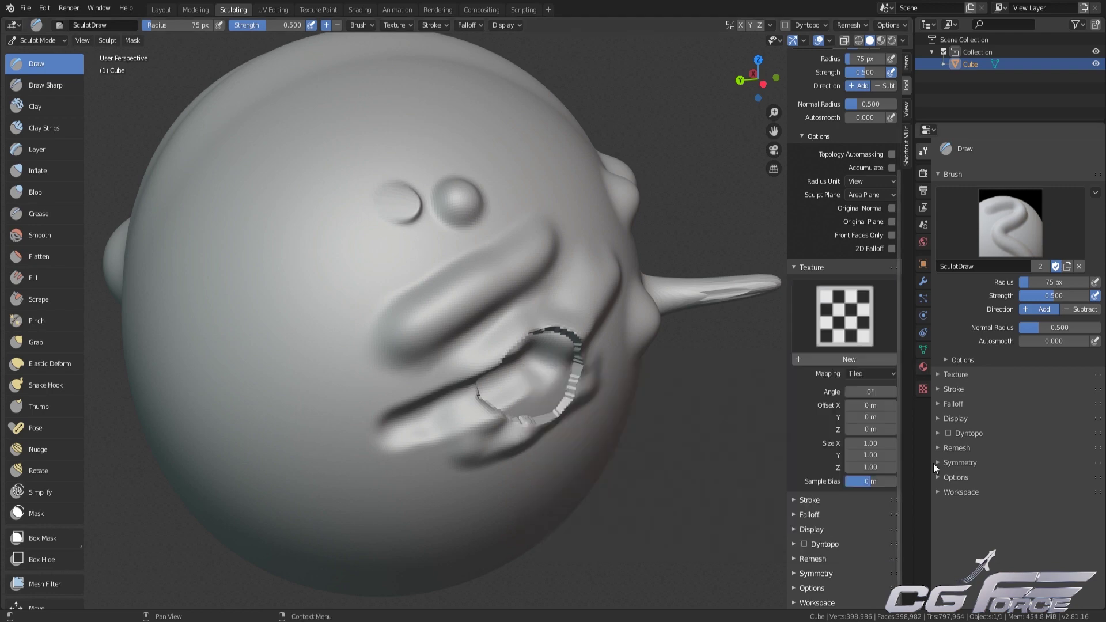
left_click(922, 389)
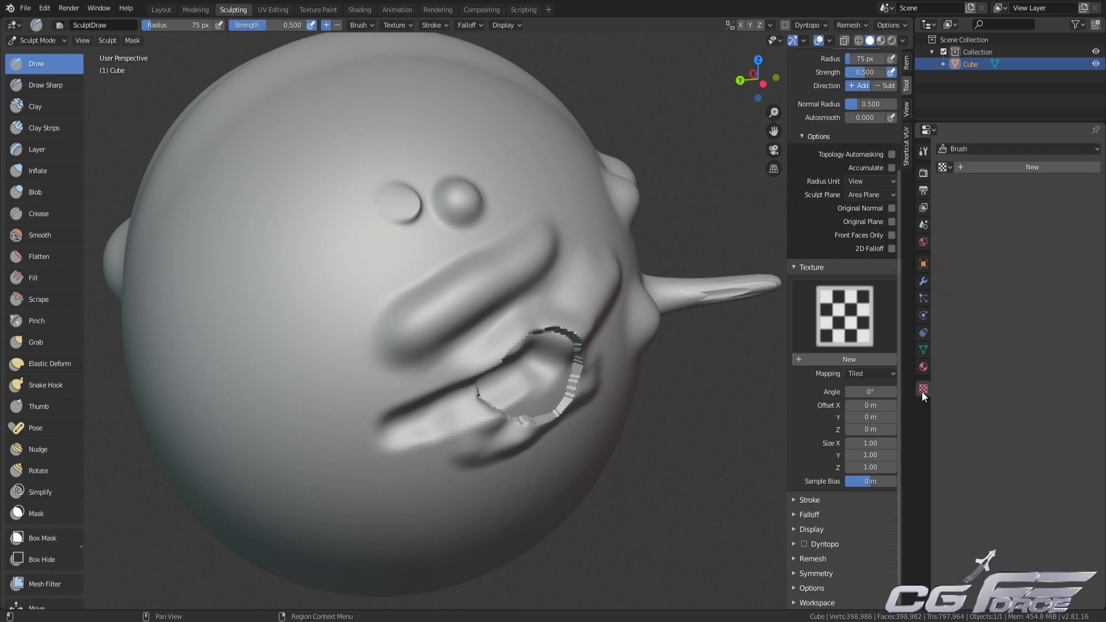
left_click(991, 171)
left_click(1006, 186)
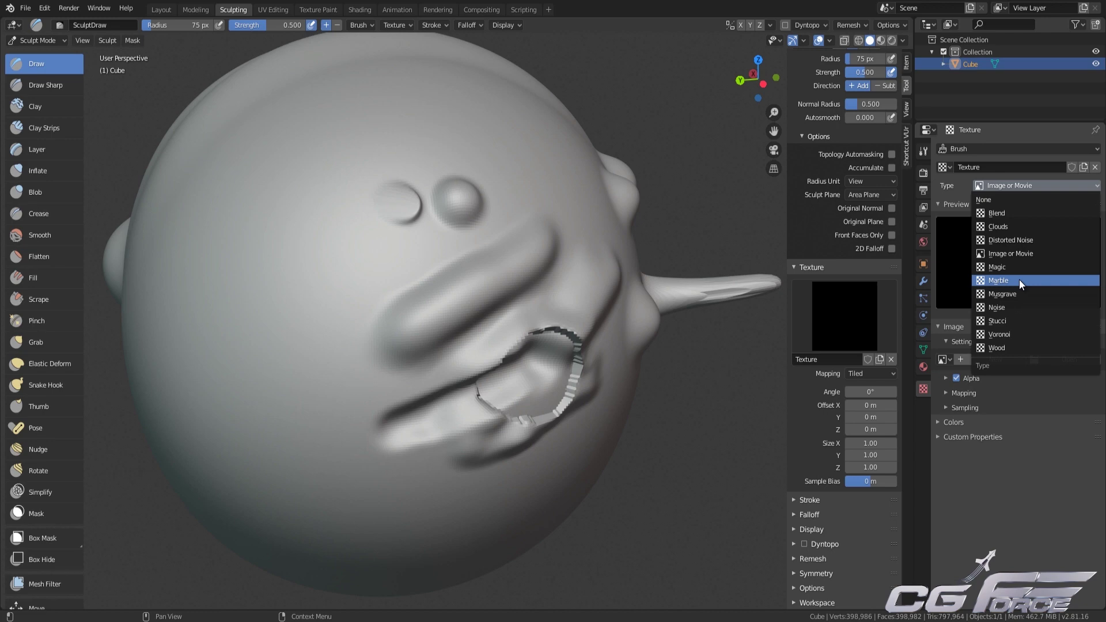
left_click(1014, 334)
- Choose the Voronoi texture for the brush and sculpt a vertical textured band on the sphere's smooth side
left_click(876, 350)
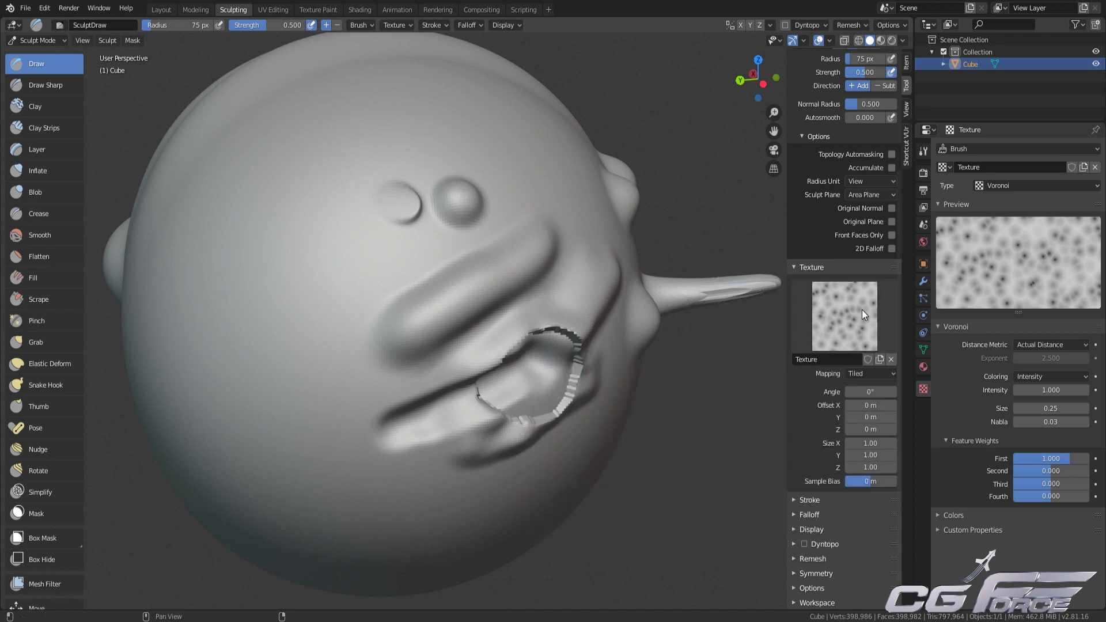
left_click(860, 320)
left_click(815, 329)
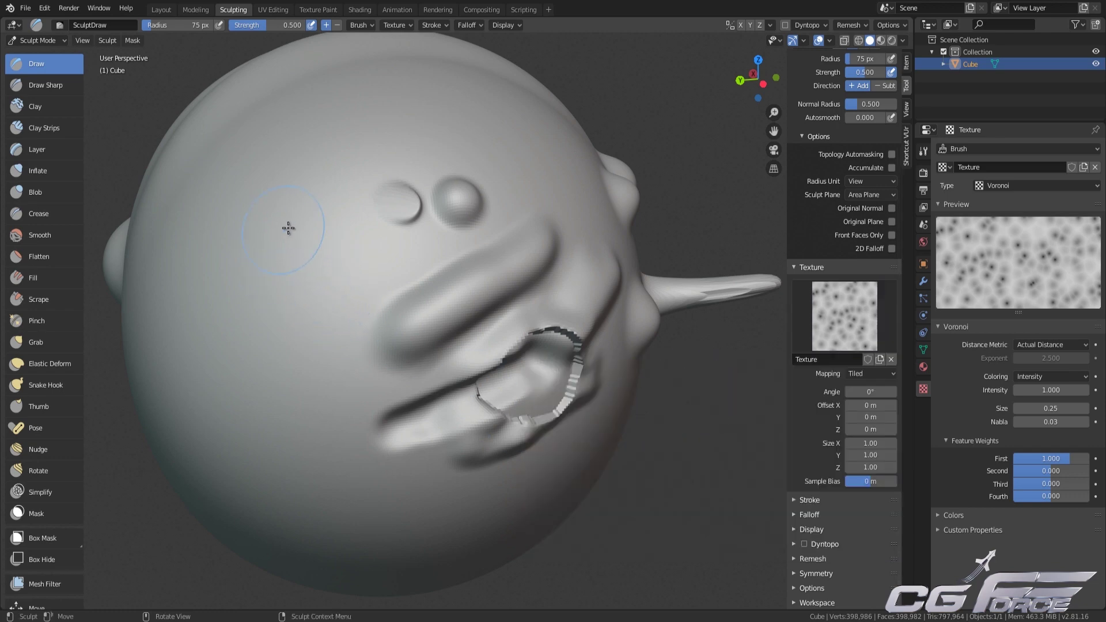
mouse_move(288, 228)
left_mouse_down()
mouse_move(291, 216)
mouse_move(283, 331)
mouse_move(296, 421)
mouse_move(230, 340)
mouse_move(253, 203)
mouse_move(294, 174)
left_mouse_up()
mouse_move(365, 301)
middle_mouse_down()
mouse_move(383, 319)
mouse_move(432, 306)
mouse_move(492, 323)
middle_mouse_up()
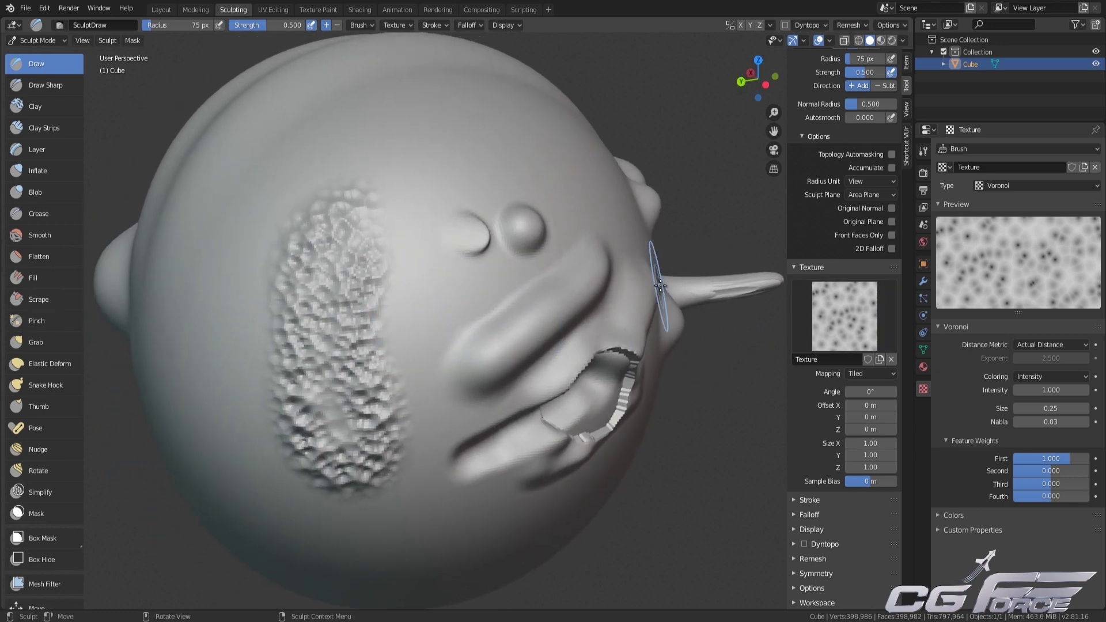
middle_click_drag(652, 334, 742, 363)
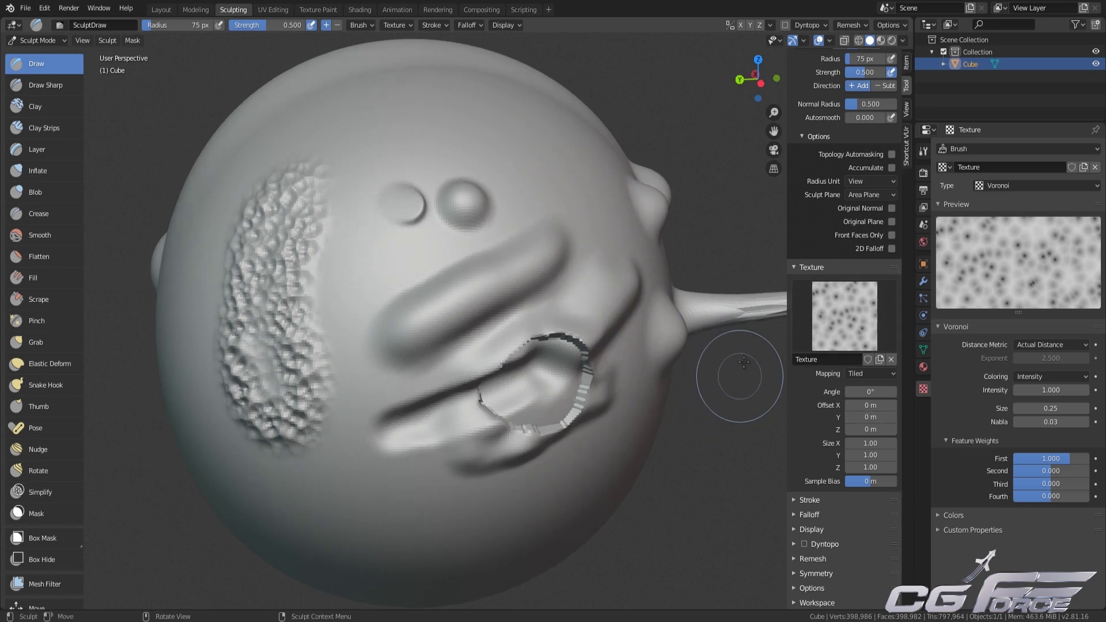
- Set the brush texture mapping to View Plane and sculpt a vertical Voronoi-textured stroke down the middle of the sphere's front
left_click(871, 373)
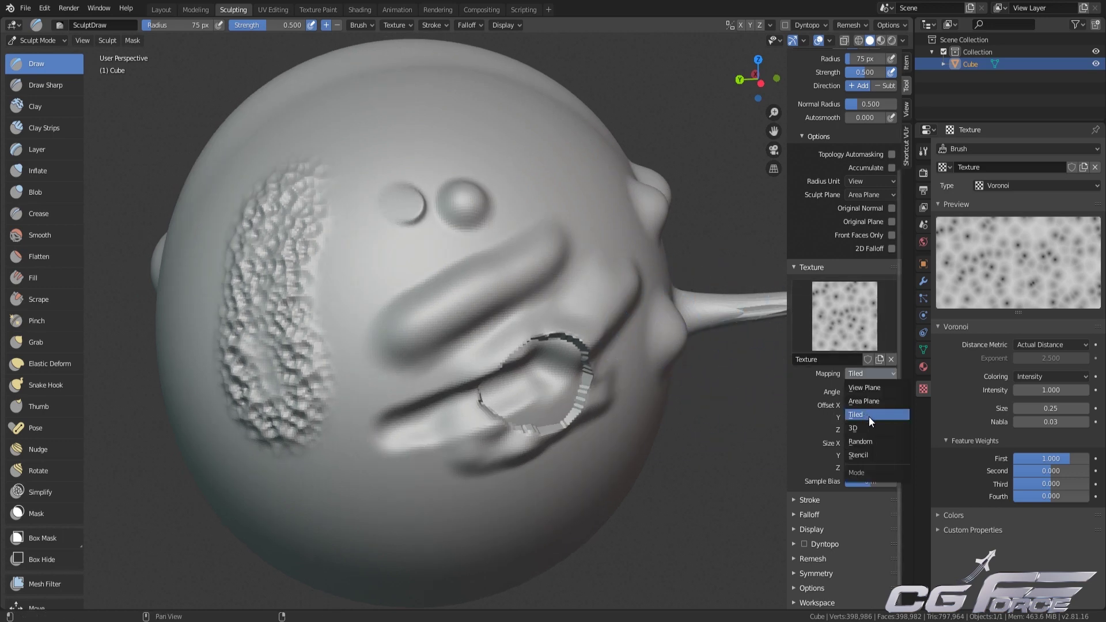
left_click(882, 387)
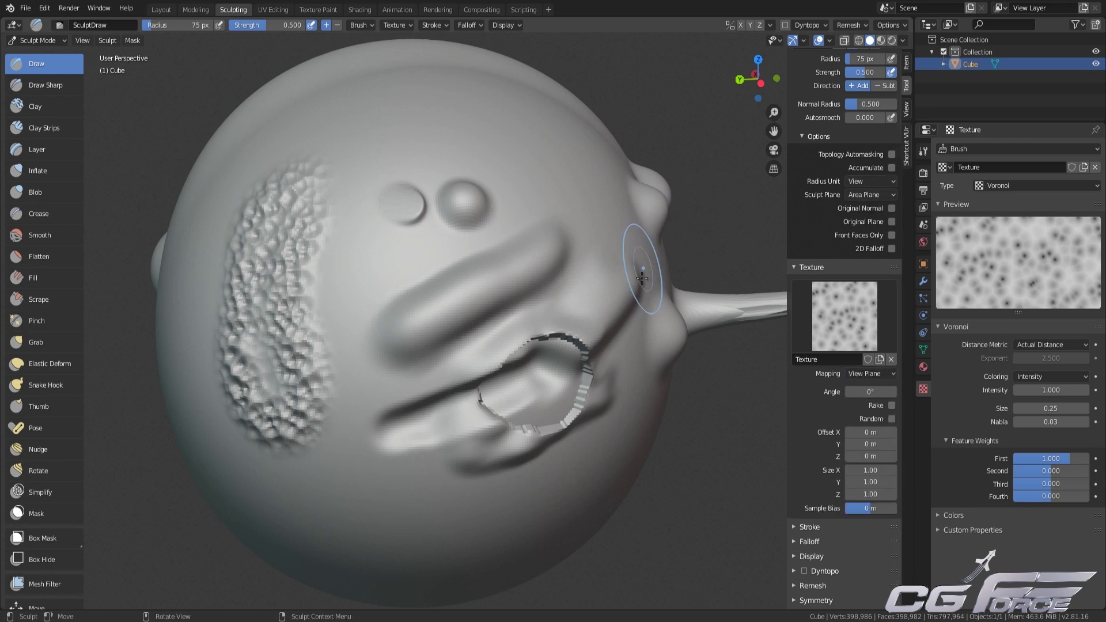
key("KP_1")
middle_click_drag(595, 214, 568, 200, "shift")
scroll(556, 199, "down", 1)
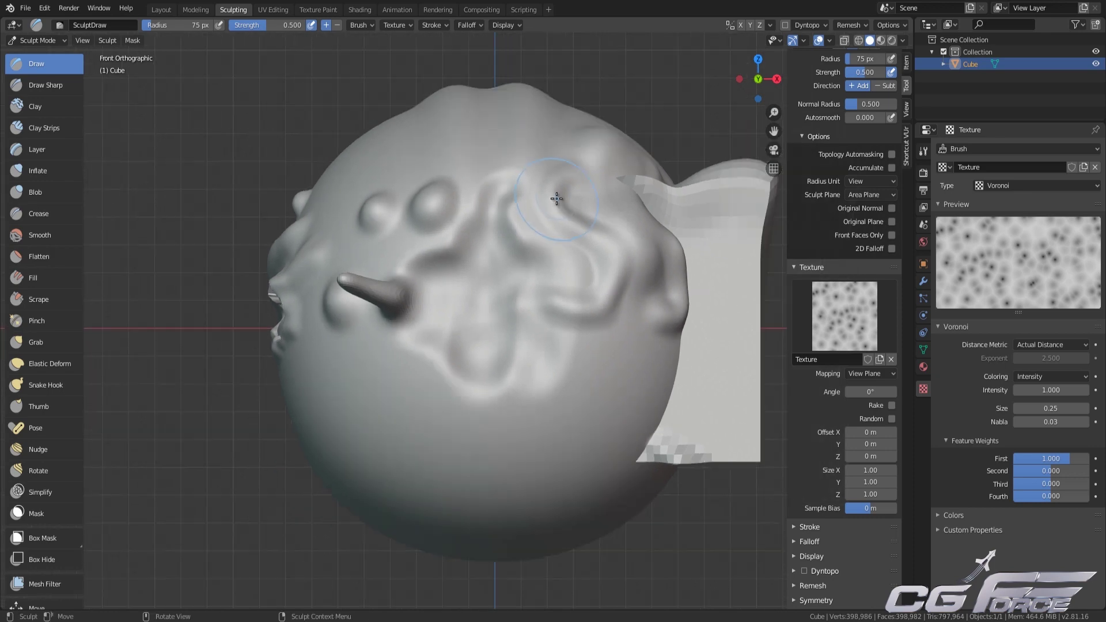
left_click_drag(486, 88, 483, 509)
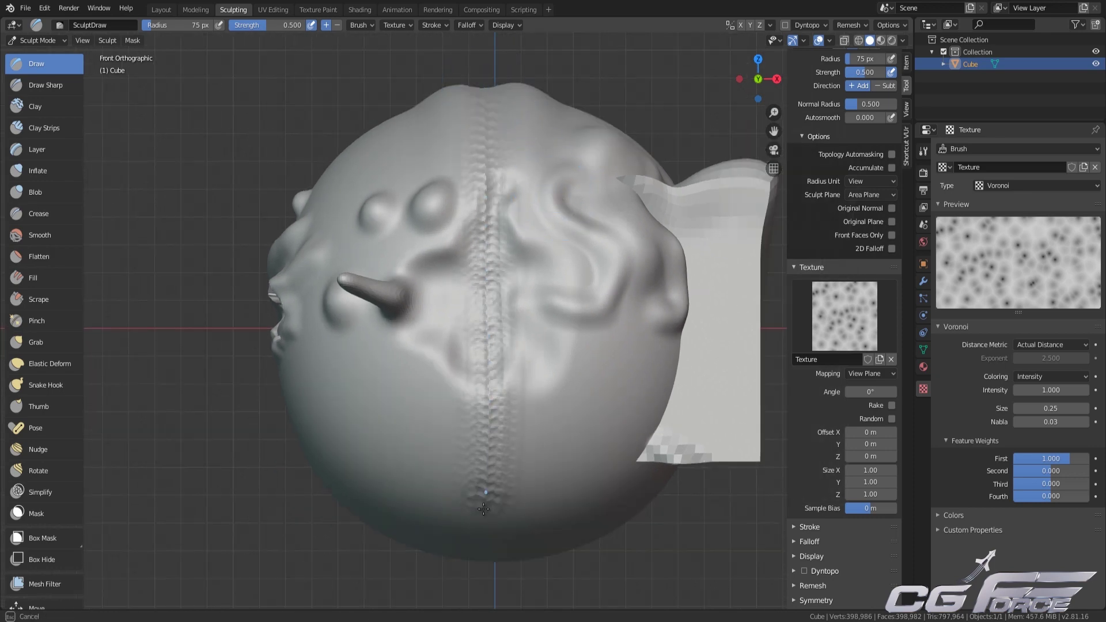
mouse_move(488, 572)
middle_mouse_down()
mouse_move(593, 306)
mouse_move(579, 242)
middle_mouse_up()
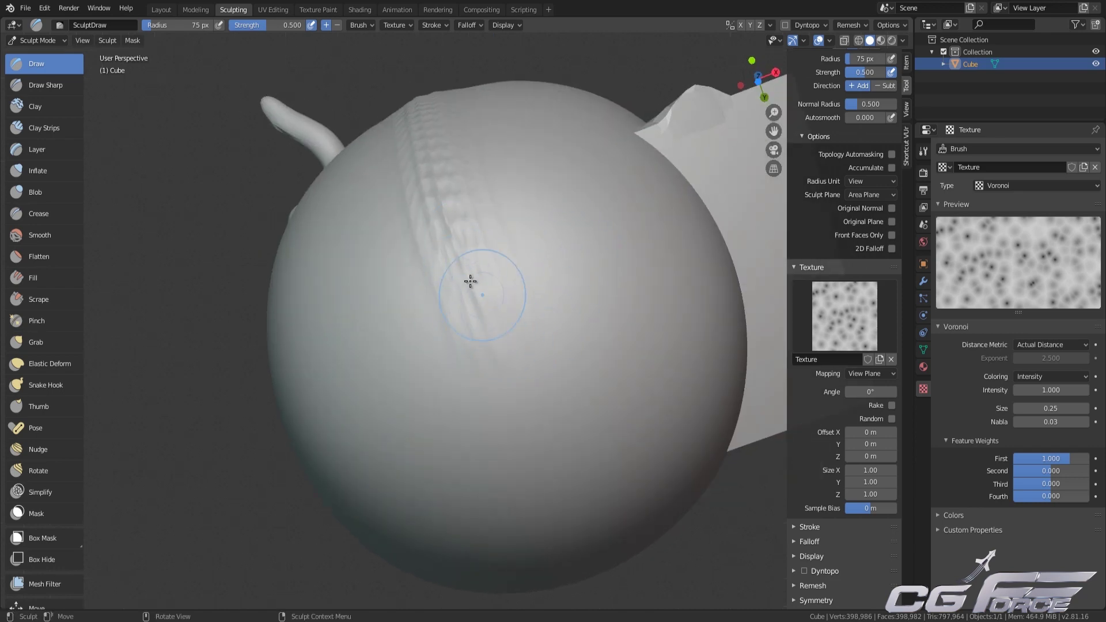
mouse_move(511, 276)
middle_mouse_down()
mouse_move(538, 328)
mouse_move(815, 436)
middle_mouse_up()
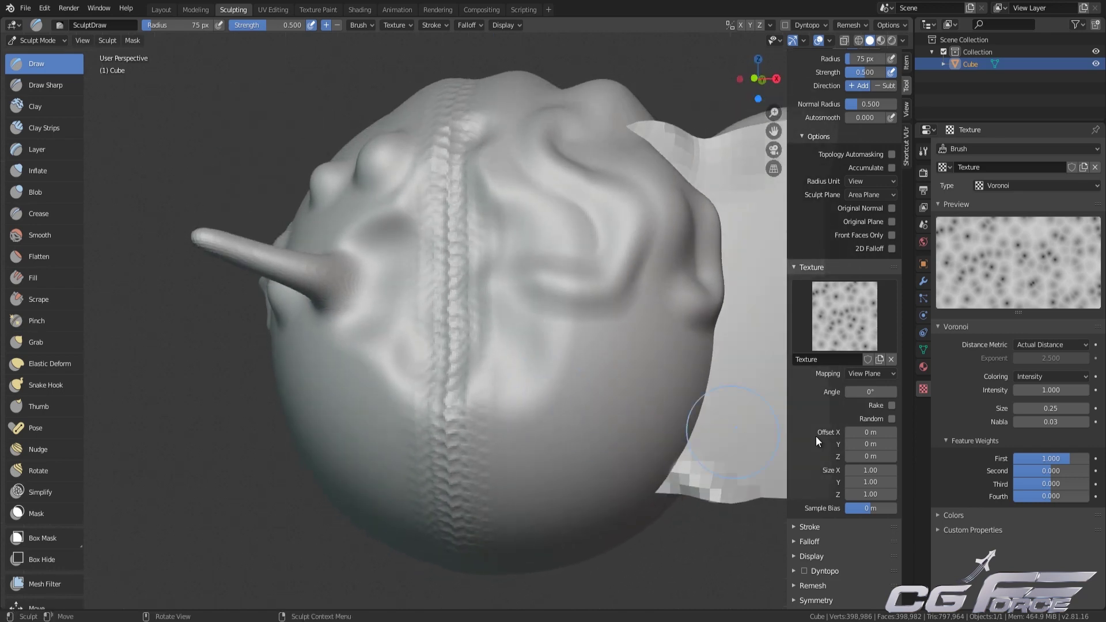
- Set the texture mapping to Area Plane, sculpt a second vertical stroke beside the first, and compare the two strokes
left_click(869, 373)
left_click(869, 402)
middle_click_drag(586, 270, 541, 225)
left_click_drag(521, 160, 512, 526)
mouse_move(619, 459)
middle_mouse_down()
mouse_move(594, 284)
mouse_move(562, 322)
mouse_move(546, 271)
mouse_move(533, 279)
middle_mouse_up()
scroll(508, 297, "up", 1)
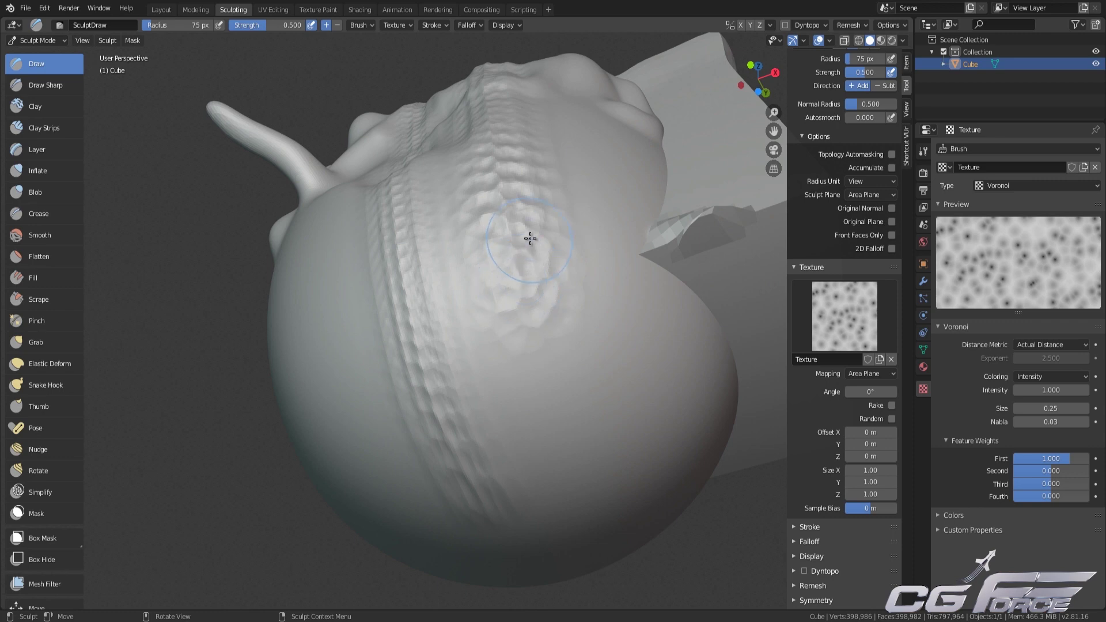
mouse_move(526, 295)
middle_mouse_down()
mouse_move(533, 247)
mouse_move(530, 301)
mouse_move(529, 276)
mouse_move(564, 296)
middle_mouse_up()
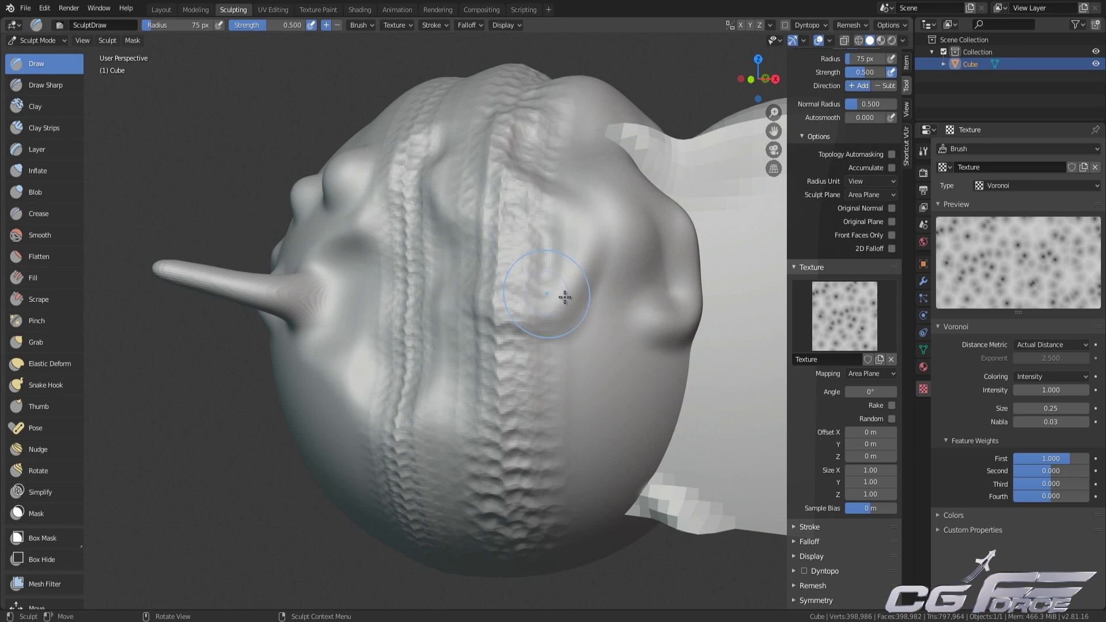
- Set the brush texture mapping to Tiled
left_click(855, 375)
left_click(864, 417)
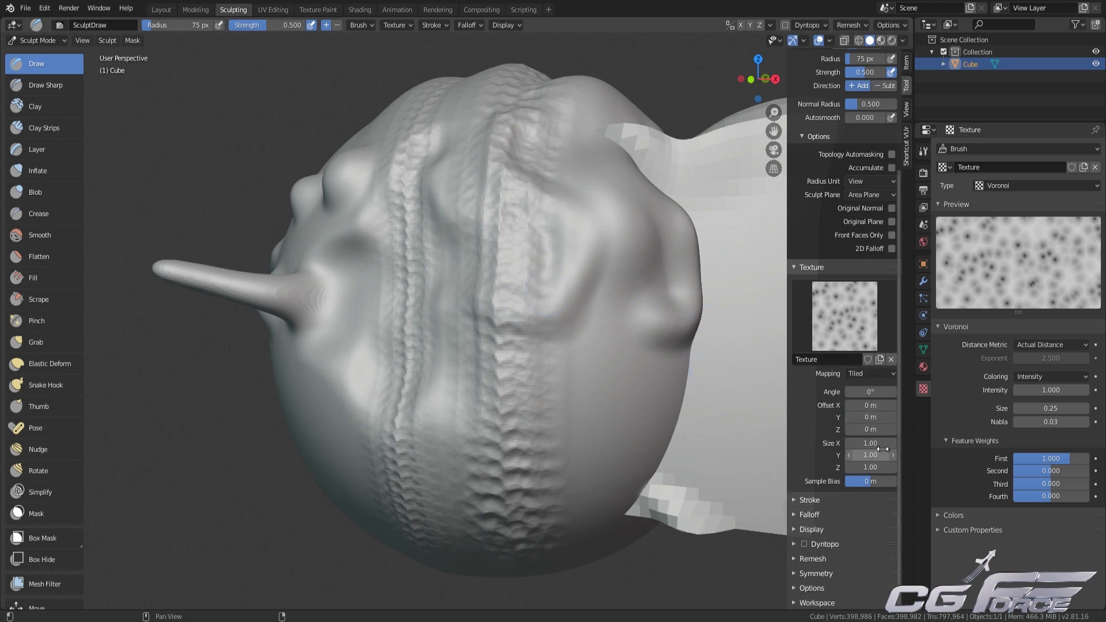
middle_click_drag(484, 282, 521, 284)
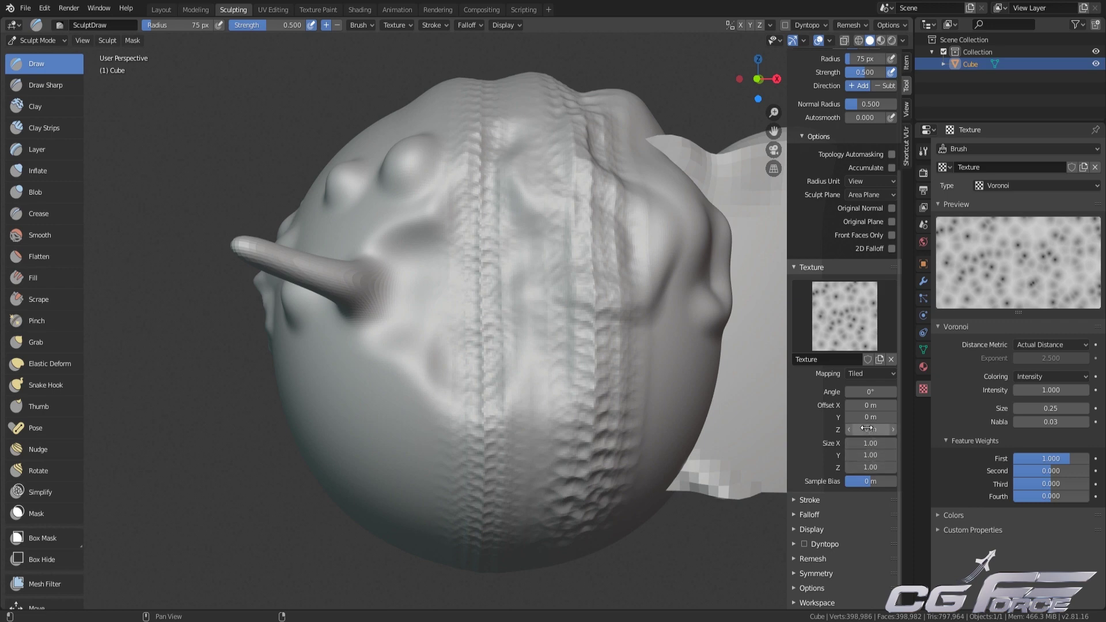
- Change the texture type to Image or Movie, load sw_alienskin_02.jpg from the Alien skin folder, and choose this texture for the brush
left_click(1012, 186)
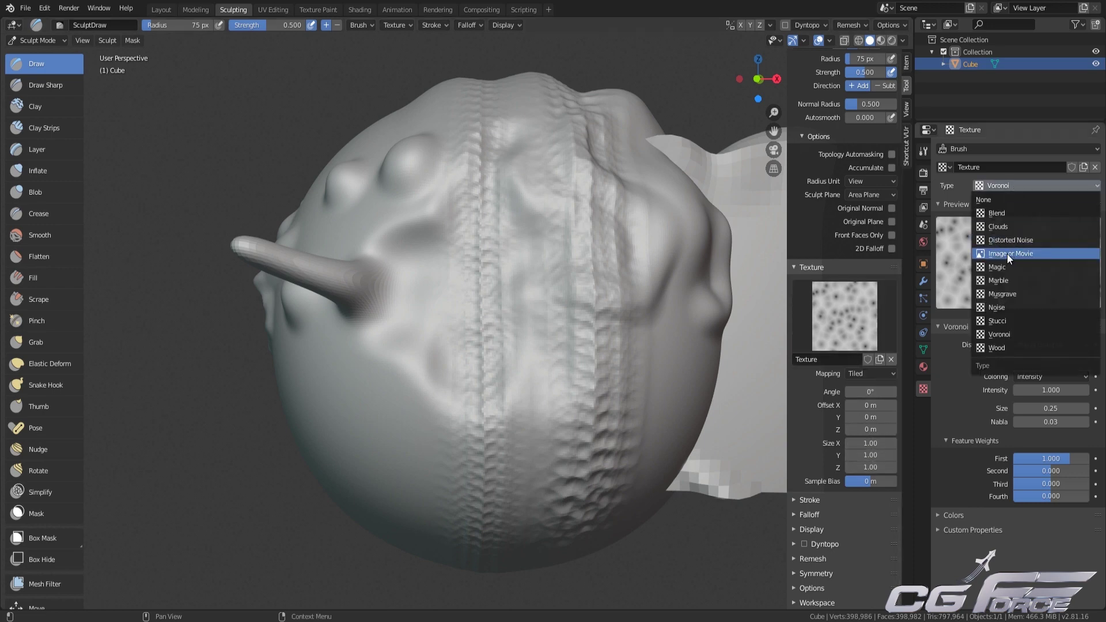
left_click(1037, 254)
left_click(1066, 359)
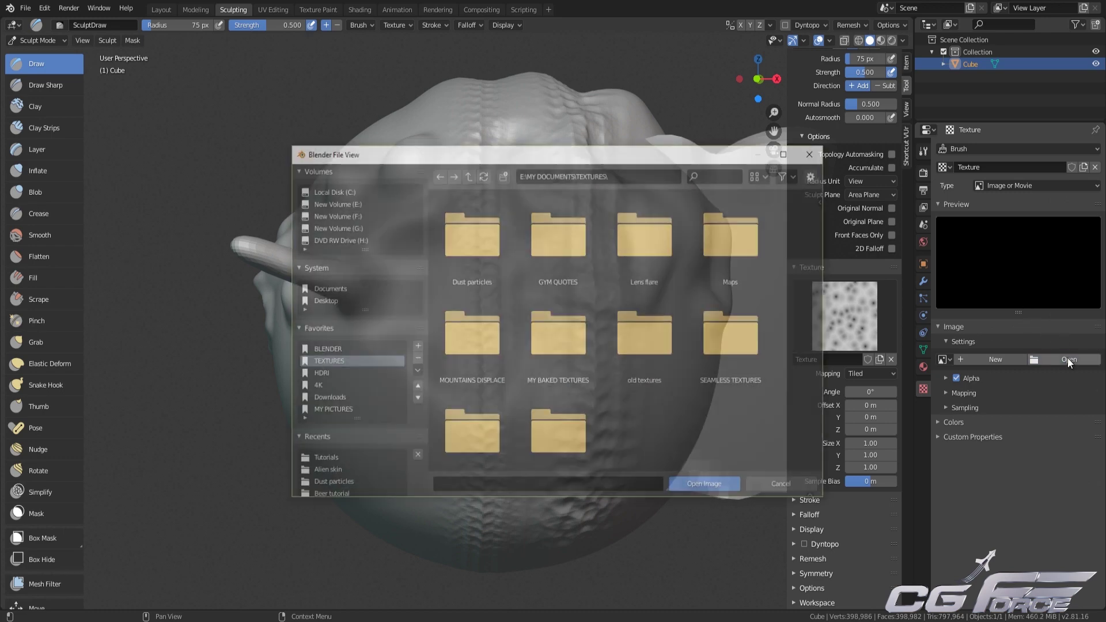
left_click(330, 472)
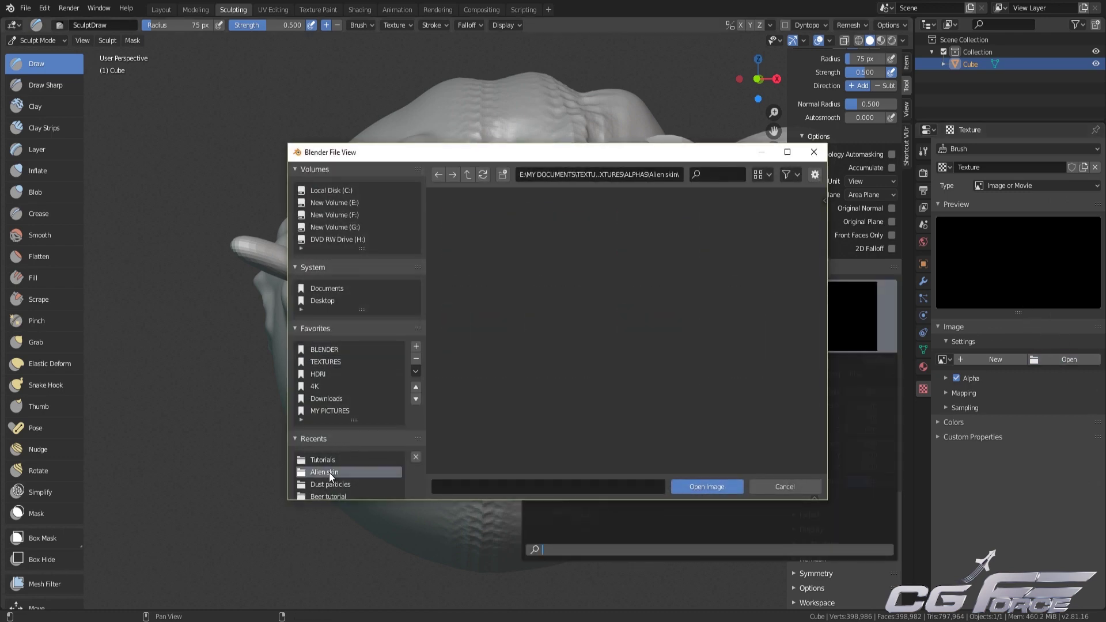
left_click(474, 264)
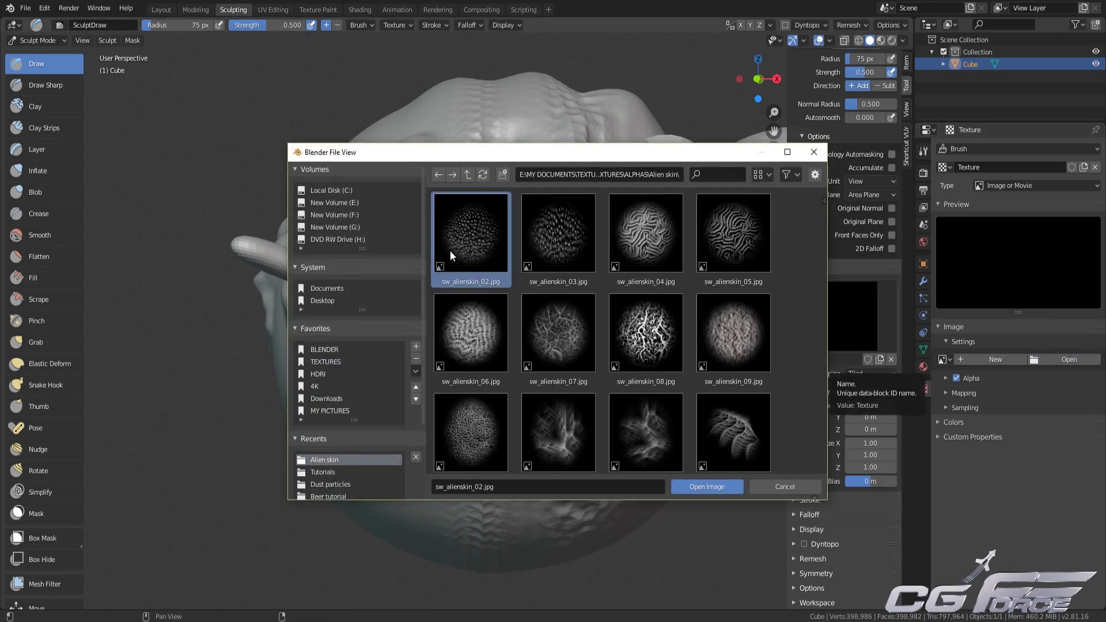
left_click(702, 486)
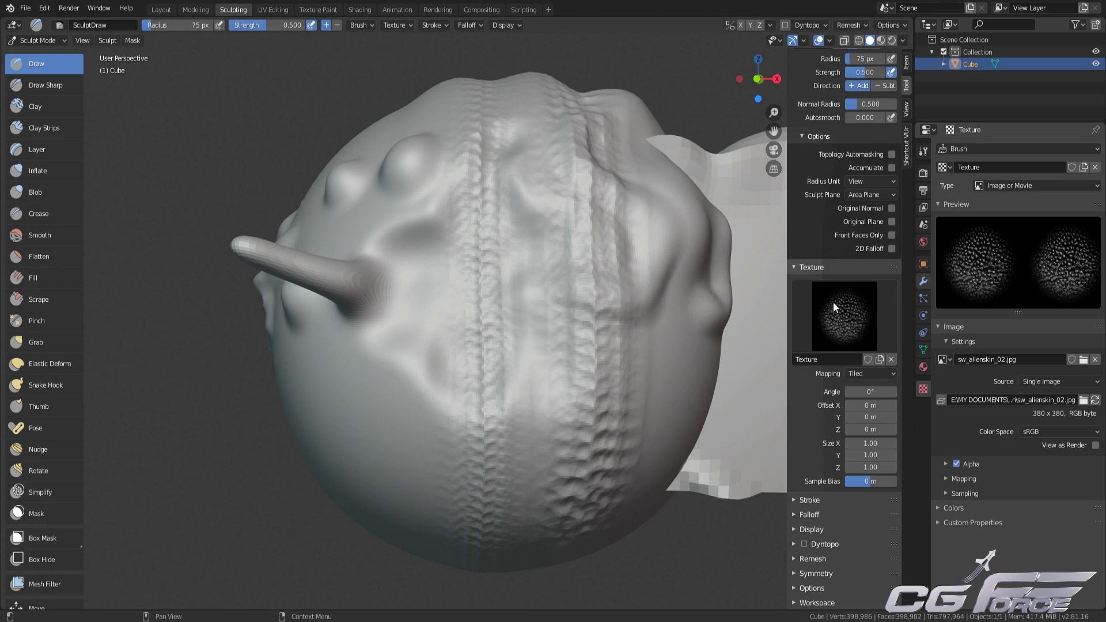
left_click(856, 317)
left_click(856, 317)
left_click(813, 333)
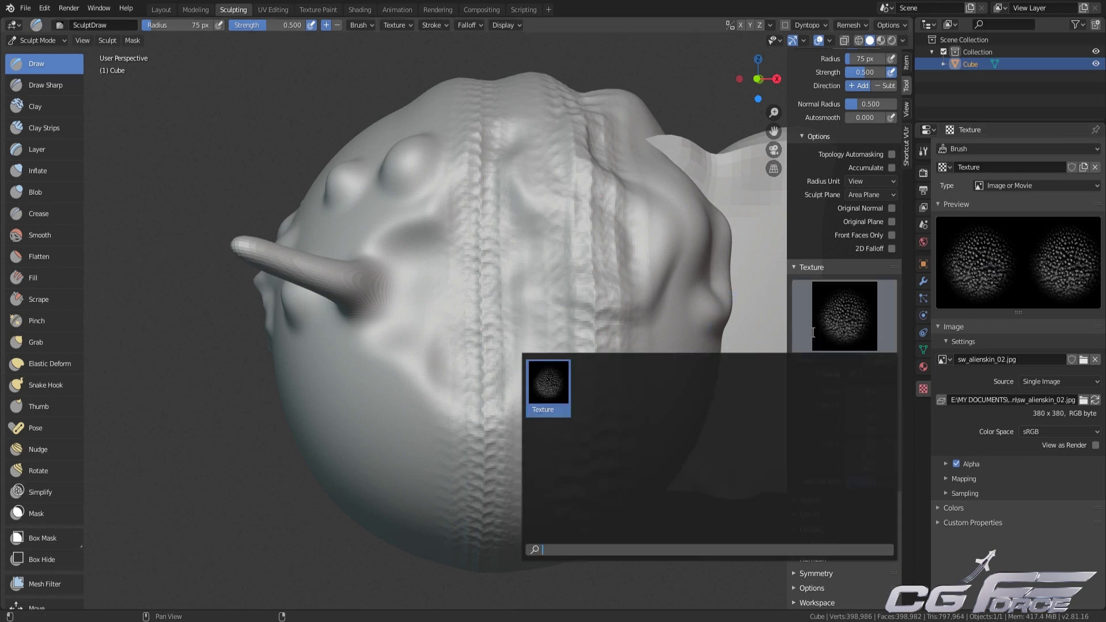
left_click(560, 388)
- Try the tiled alien skin texture on the smooth area below the horn and undo the strokes
scroll(423, 300, "down", 1)
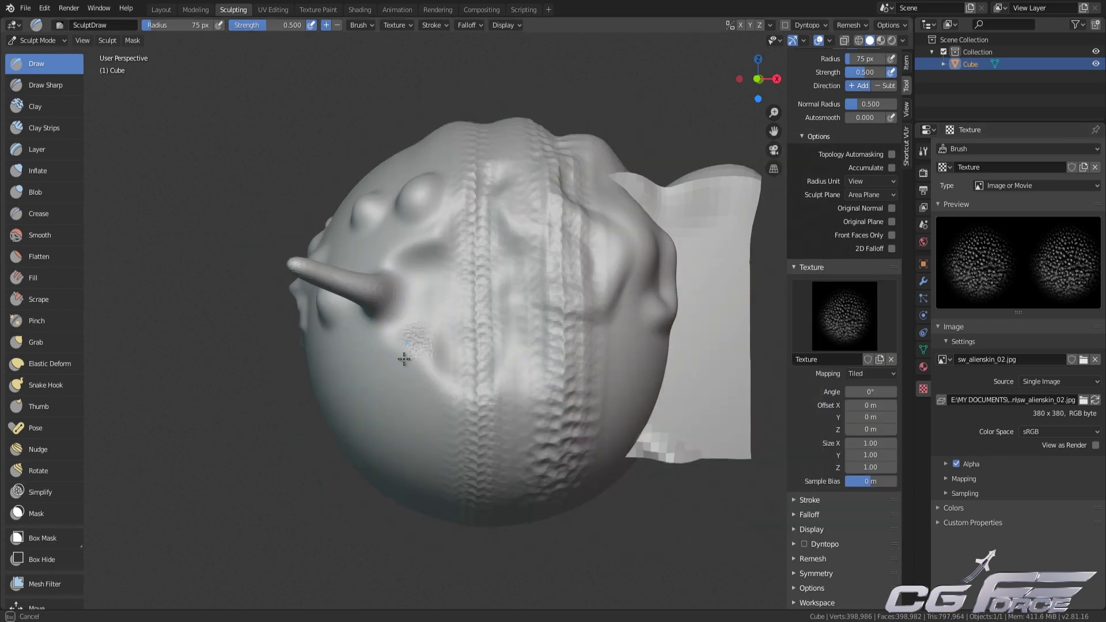
left_click_drag(405, 359, 386, 399)
middle_click_drag(483, 334, 511, 311)
scroll(515, 307, "up", 4)
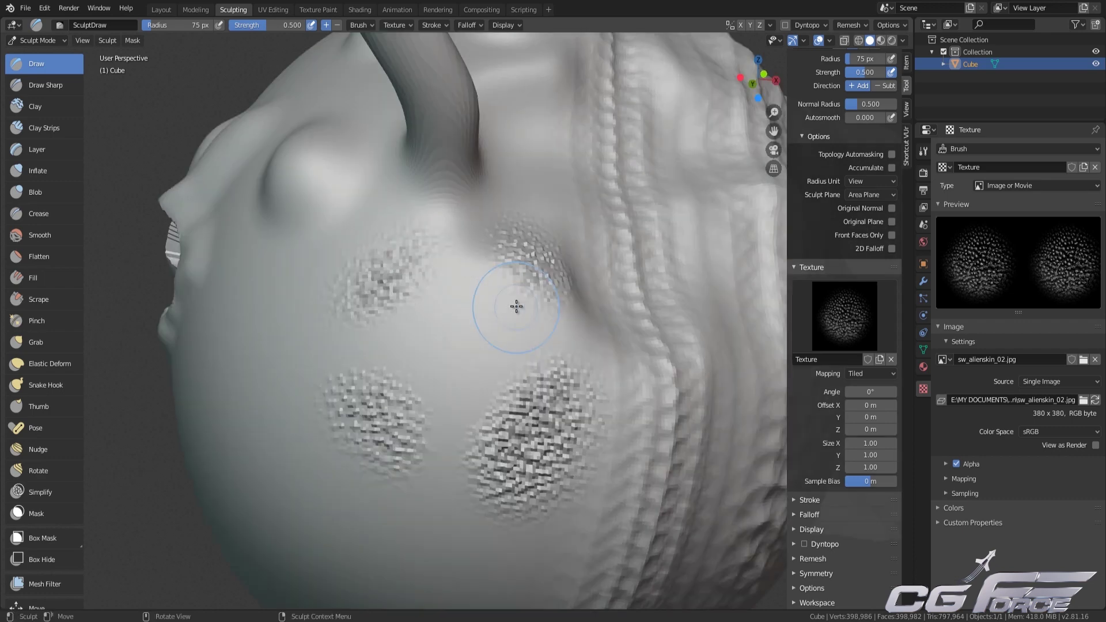
key("ctrl+z")
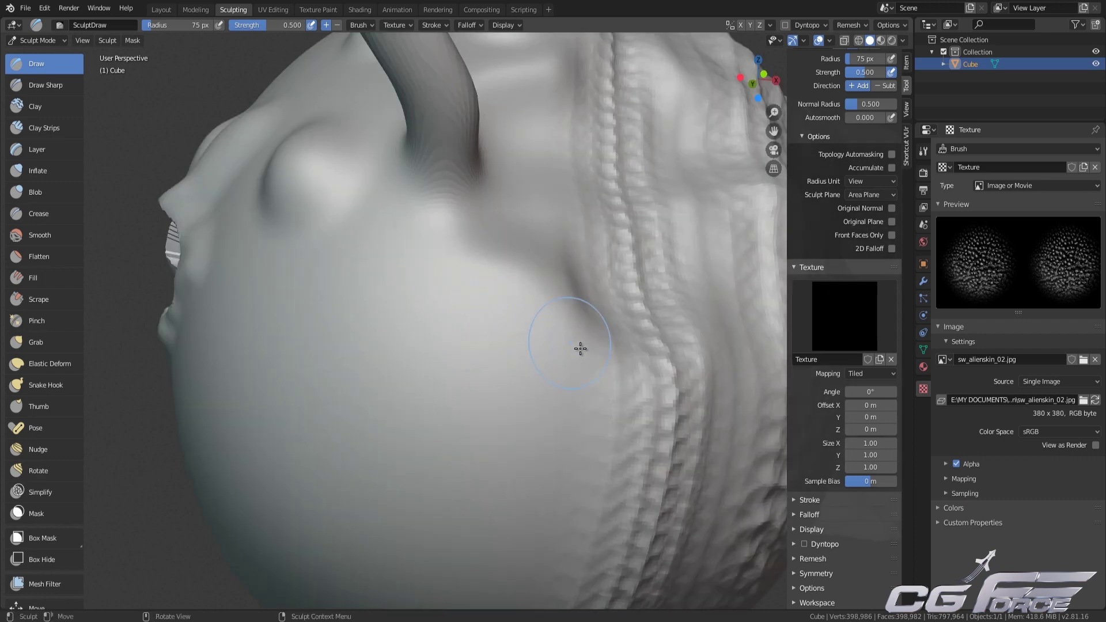
- Try a texture size of 5.00 on X, Y and Z with a stroke below the horn, and undo it
left_click(840, 321)
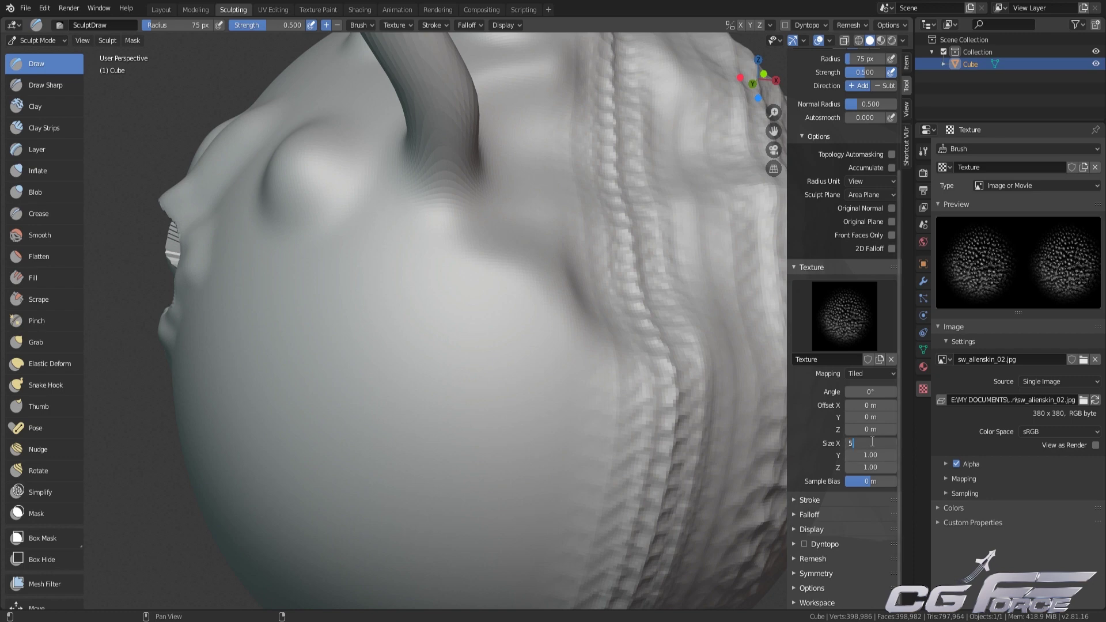
type("5")
key("Return")
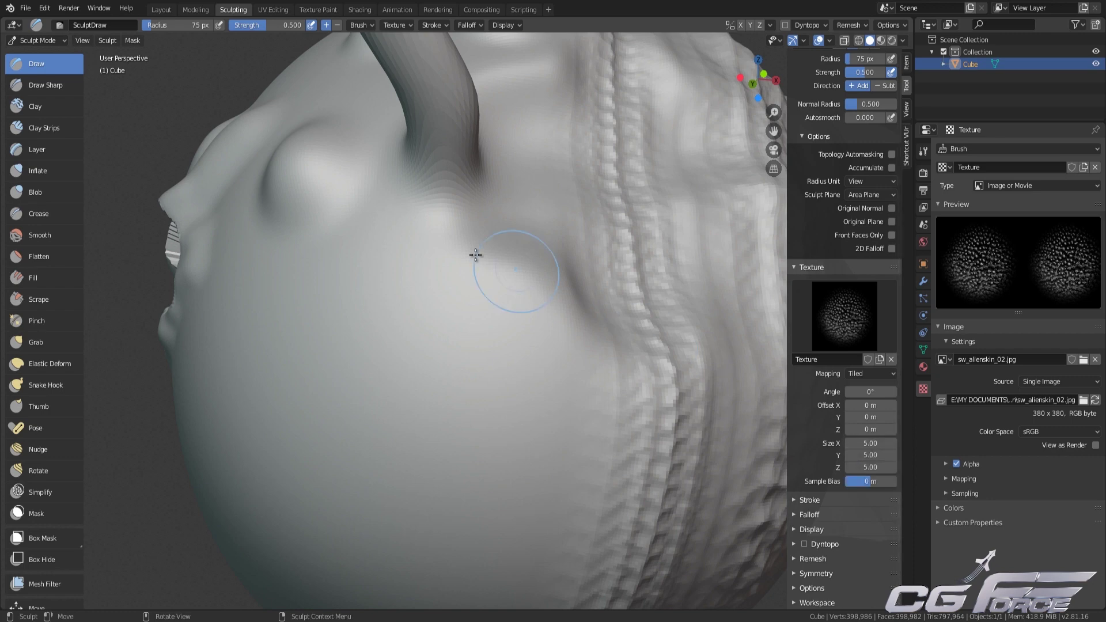
mouse_move(429, 227)
left_mouse_down()
mouse_move(434, 338)
mouse_move(328, 340)
mouse_move(300, 496)
mouse_move(519, 363)
mouse_move(508, 165)
left_mouse_up()
key("ctrl+z")
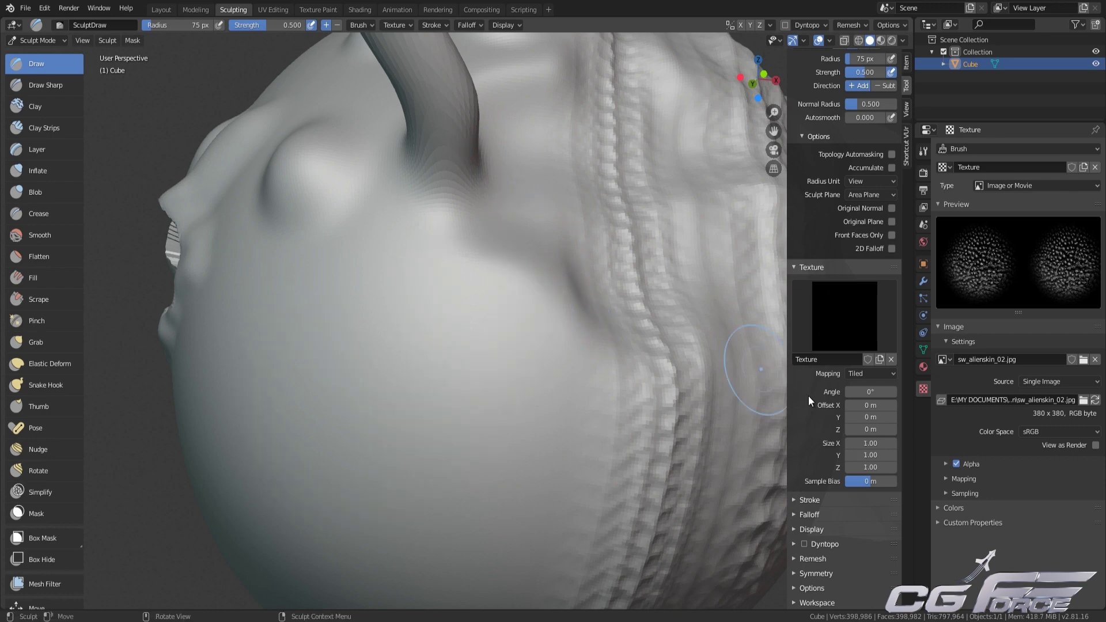
- Sculpt a grid of alien skin patches below the horn with Tiled mapping
left_click(879, 374)
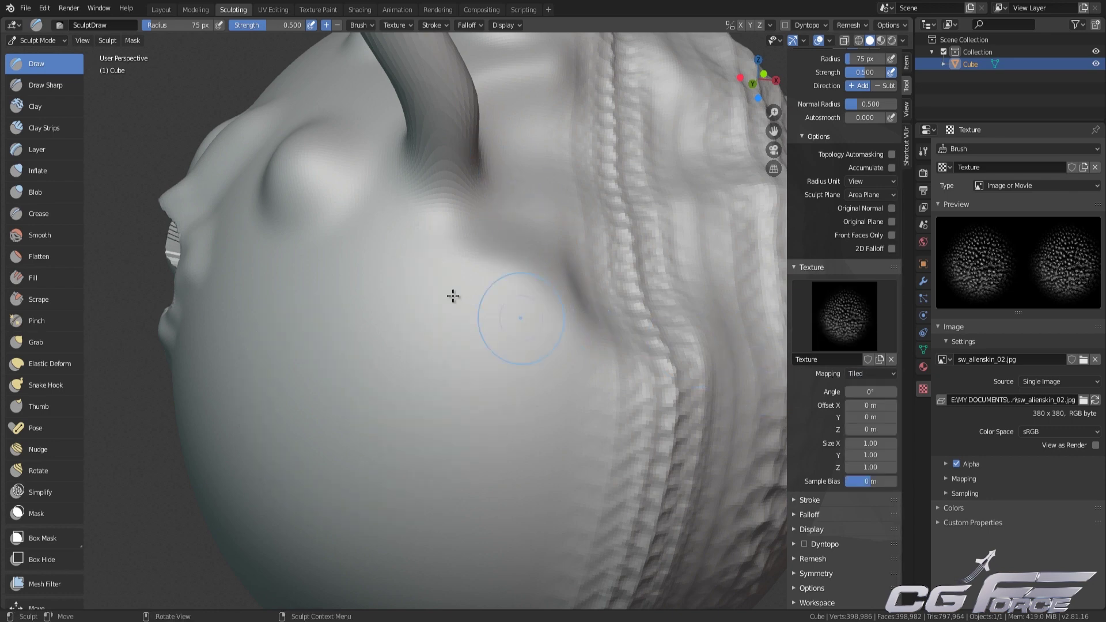
mouse_move(433, 248)
left_mouse_down()
mouse_move(406, 325)
mouse_move(377, 295)
mouse_move(387, 456)
mouse_move(469, 409)
mouse_move(500, 277)
mouse_move(340, 345)
mouse_move(427, 459)
mouse_move(512, 438)
mouse_move(507, 499)
left_mouse_up()
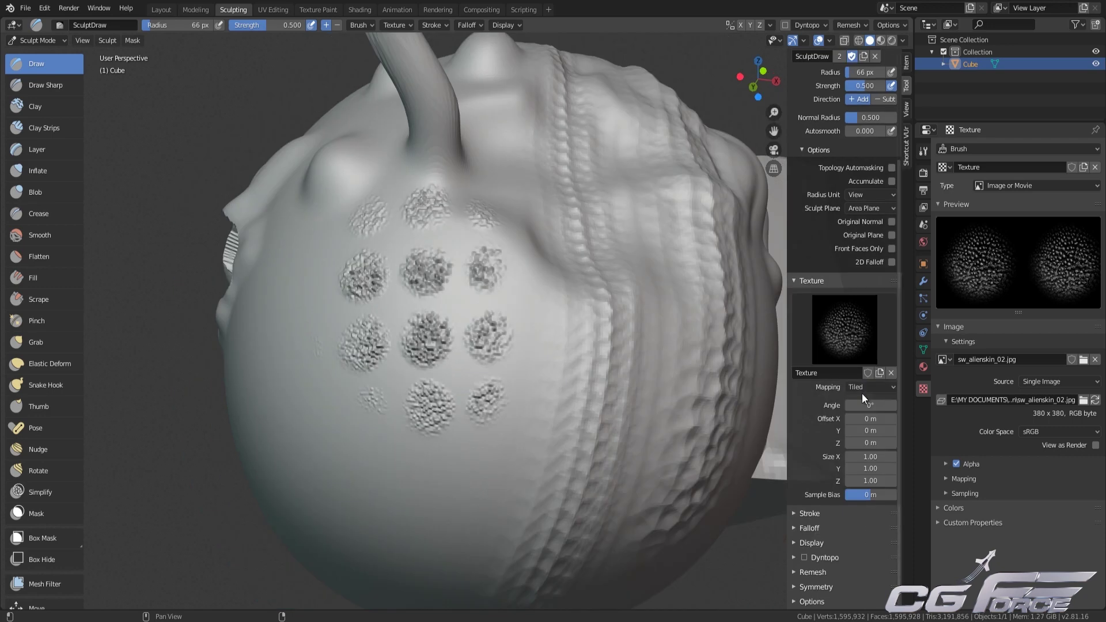
- Set the texture mapping to 3D and the texture size to 5.00 on X, Y and Z
left_click(869, 387)
left_click(868, 442)
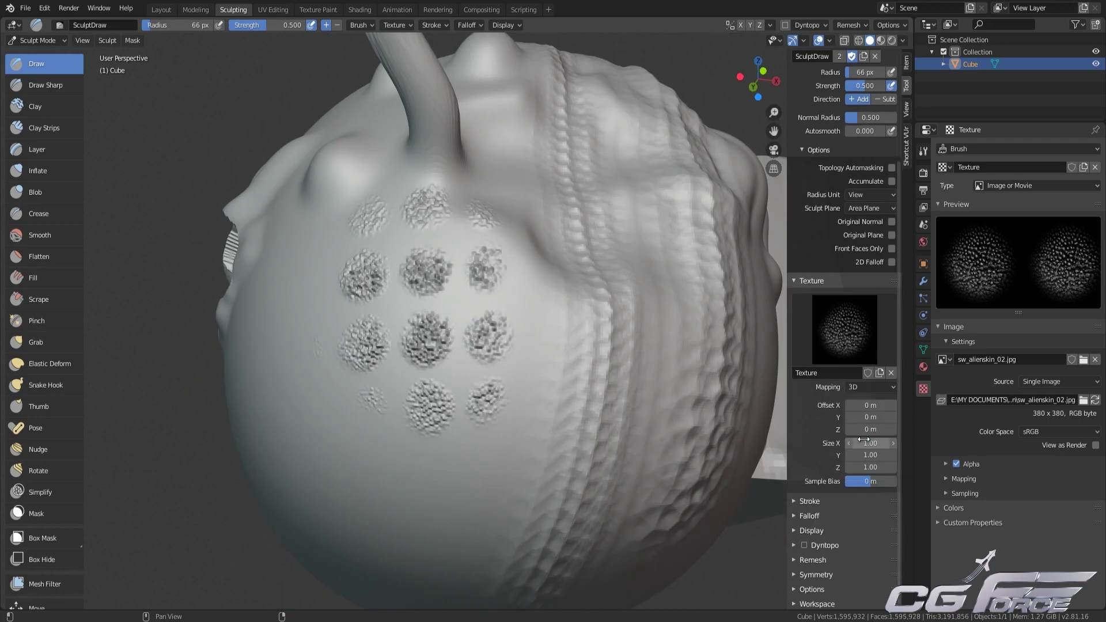
left_click(879, 443)
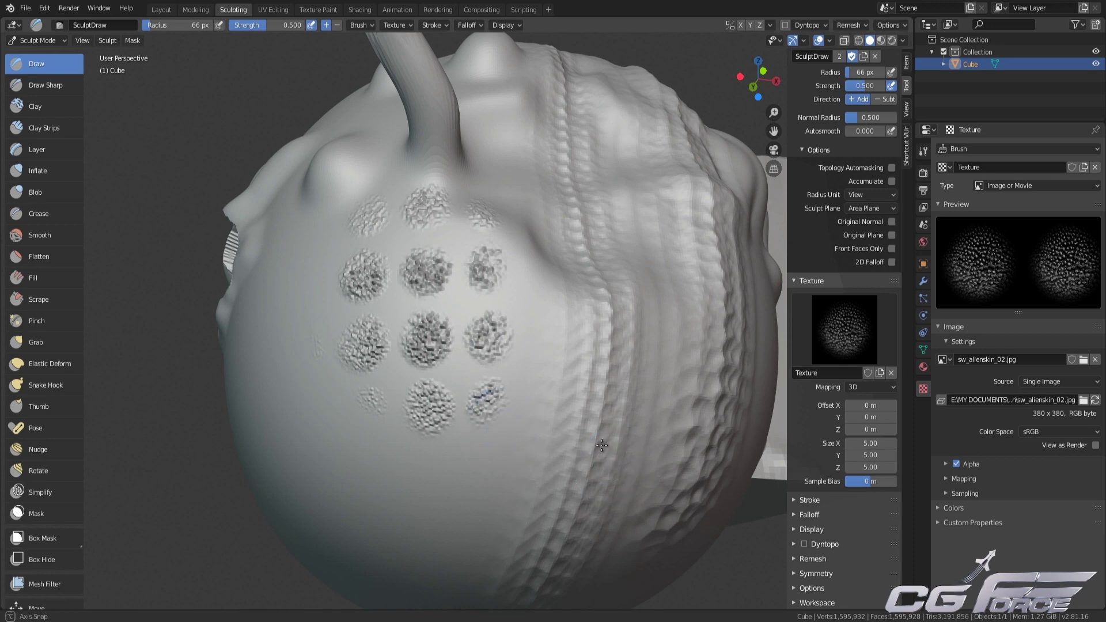
- Enlarge the Draw brush radius to 112 px over the sphere's smooth underside
scroll(578, 326, "down", 2)
middle_click_drag(599, 447, 527, 368)
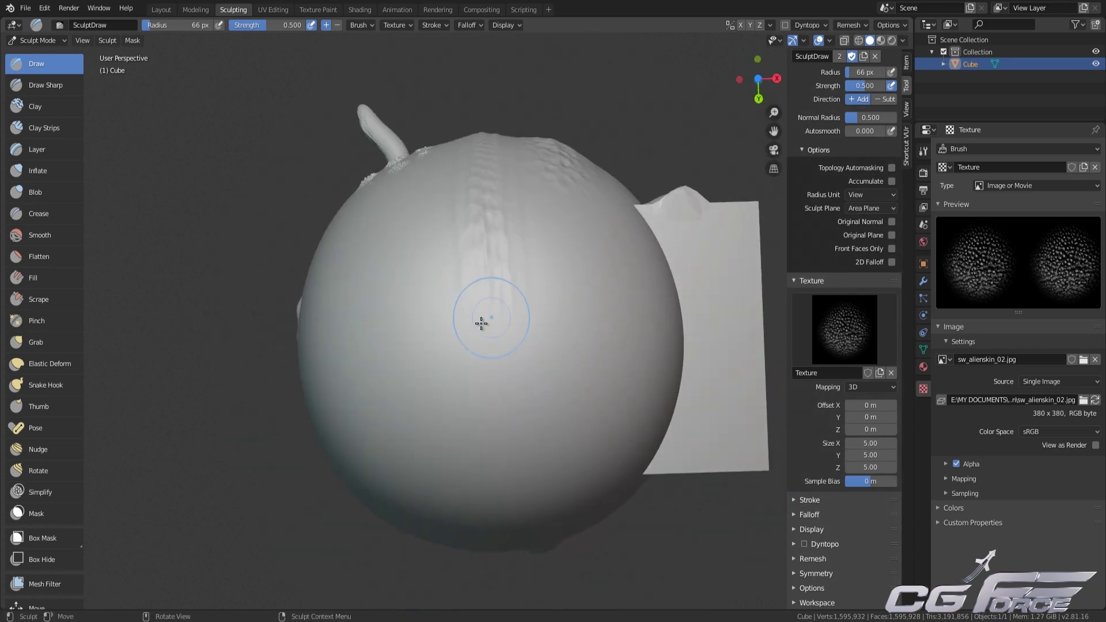
scroll(481, 323, "up", 2)
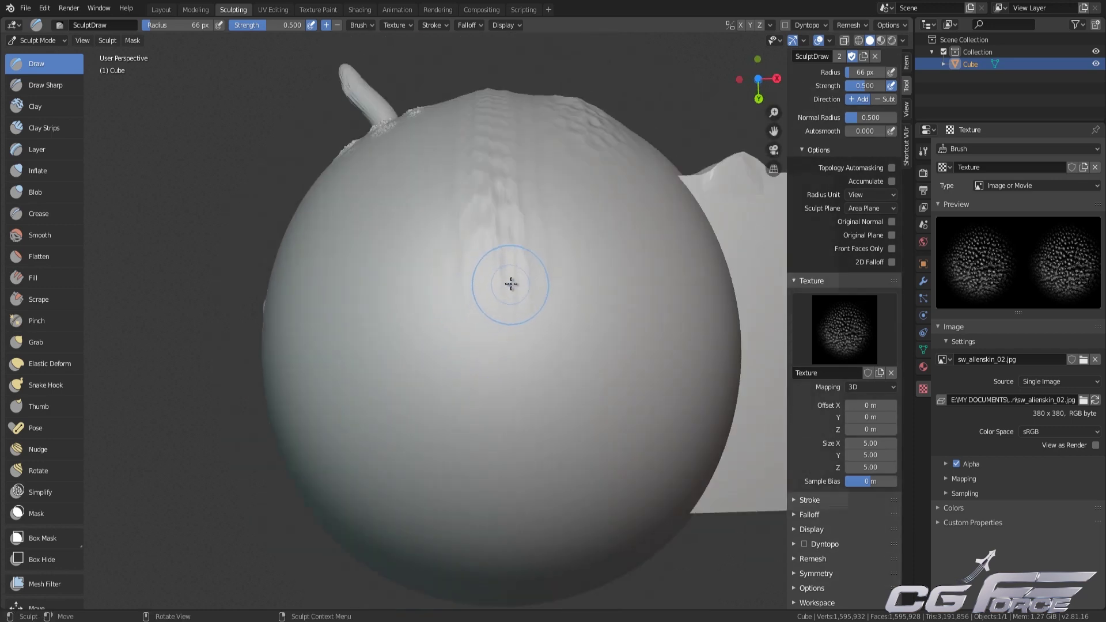
scroll(869, 451, "up", 1)
key("f")
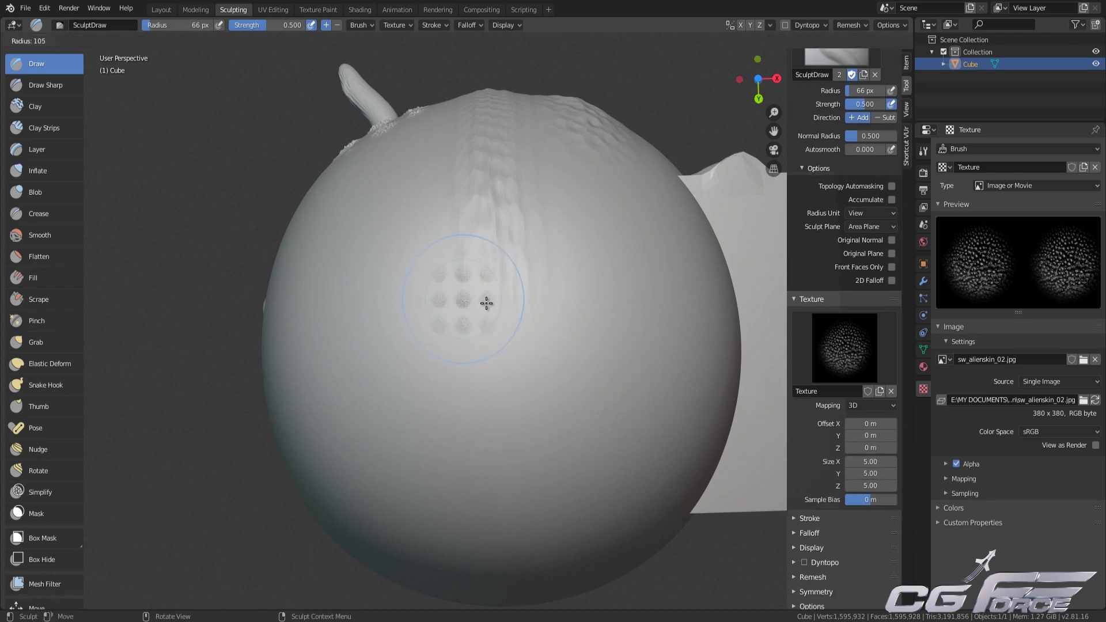
left_click(490, 309)
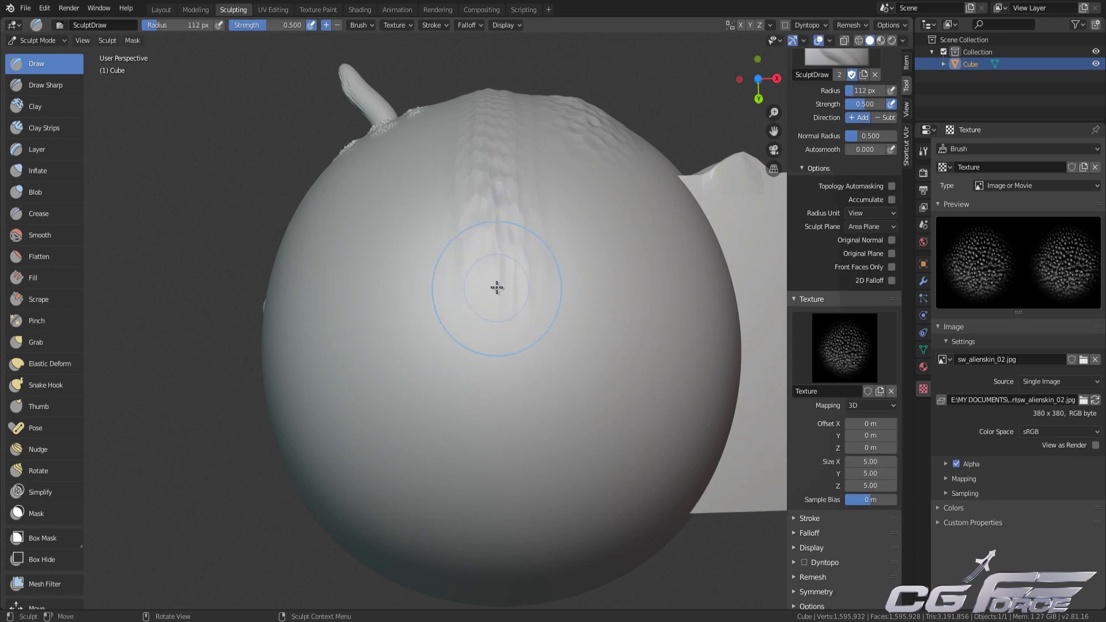
- Sculpt four round spiky alien skin patches on the sphere's underside with repeated strokes using 3D mapping
mouse_move(497, 311)
left_mouse_down()
mouse_move(501, 324)
mouse_move(485, 299)
mouse_move(512, 363)
left_mouse_up()
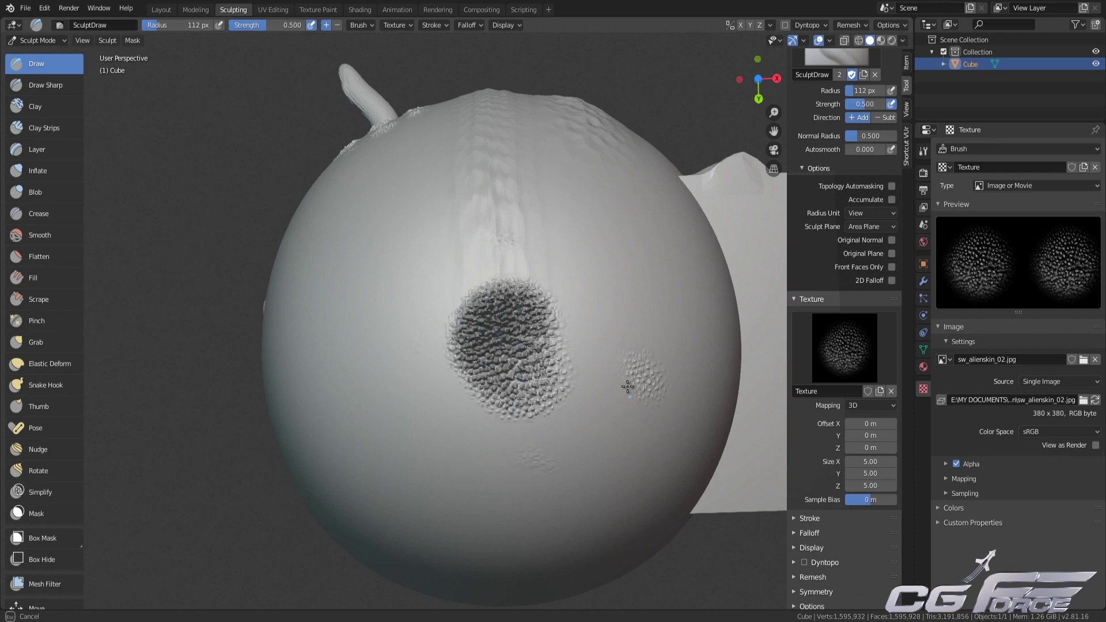
mouse_move(633, 374)
left_mouse_down()
mouse_move(681, 316)
mouse_move(624, 265)
mouse_move(614, 230)
mouse_move(541, 199)
mouse_move(488, 214)
mouse_move(471, 207)
left_mouse_up()
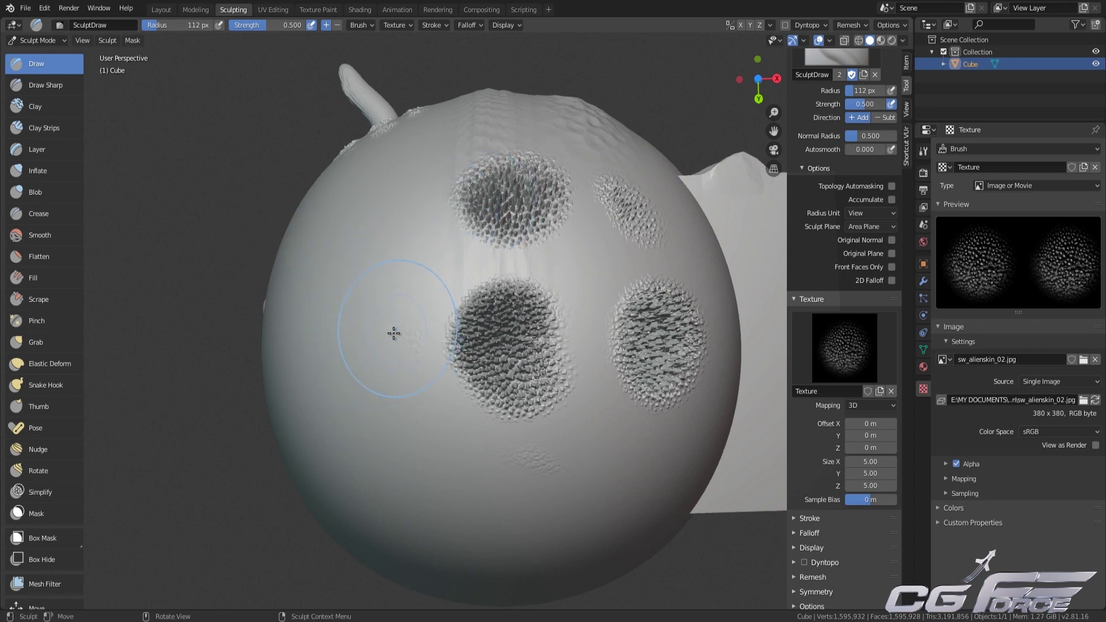
mouse_move(421, 338)
left_mouse_down()
mouse_move(694, 338)
mouse_move(685, 357)
mouse_move(631, 196)
mouse_move(656, 195)
mouse_move(499, 179)
mouse_move(544, 203)
left_mouse_up()
mouse_move(488, 246)
left_mouse_down()
mouse_move(567, 366)
mouse_move(677, 319)
left_mouse_up()
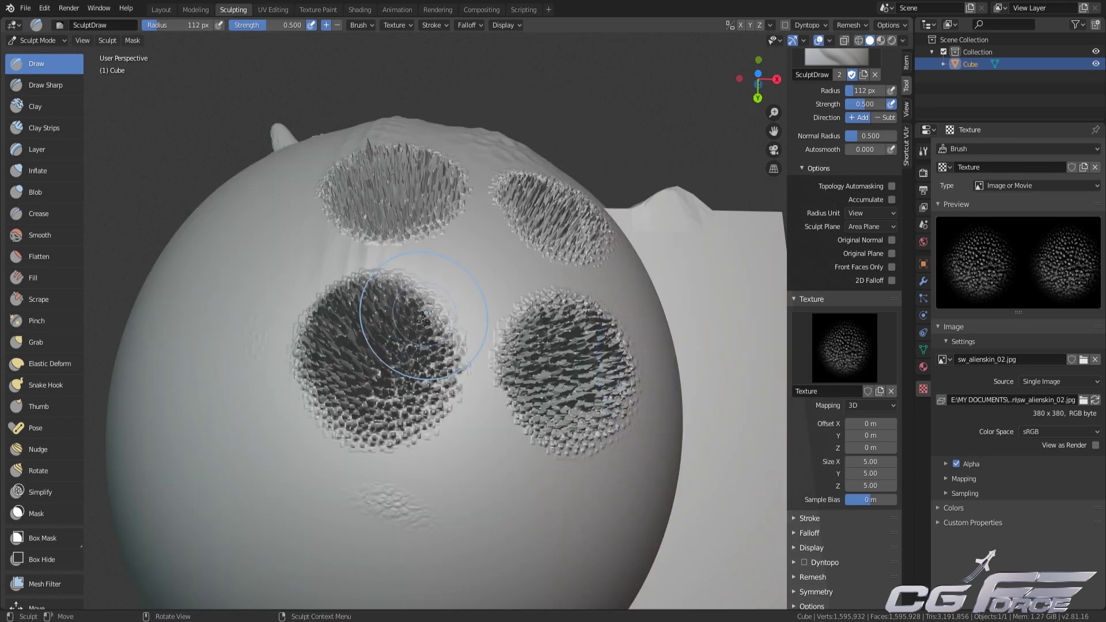
- Set the texture mapping to Random and bring a smooth area of the sphere into view
left_click(856, 405)
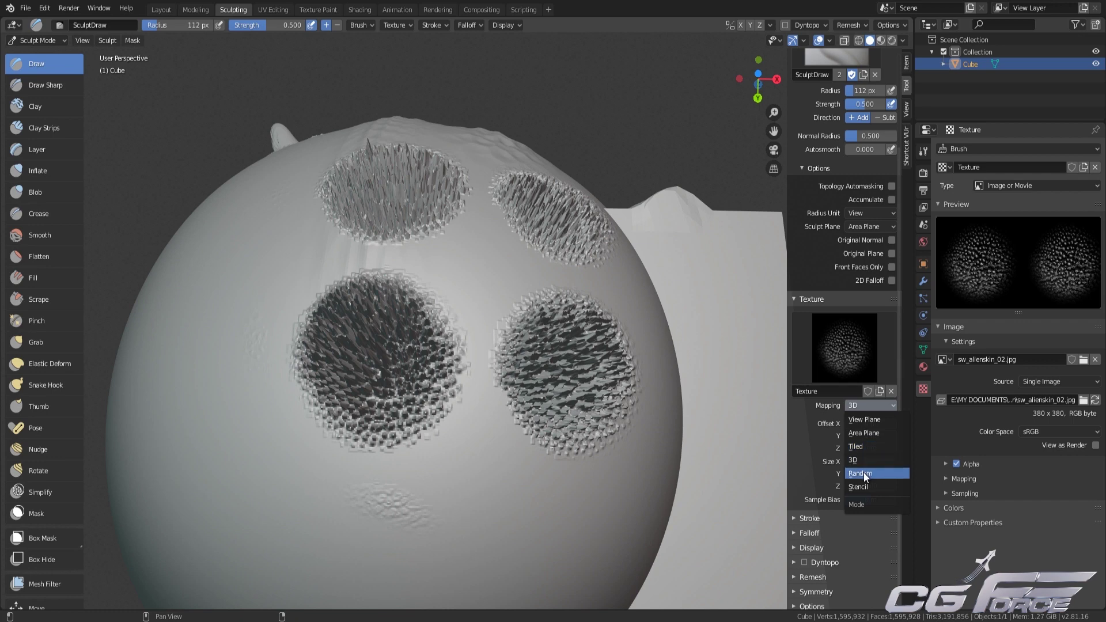
left_click(863, 473)
middle_click_drag(458, 207, 458, 249)
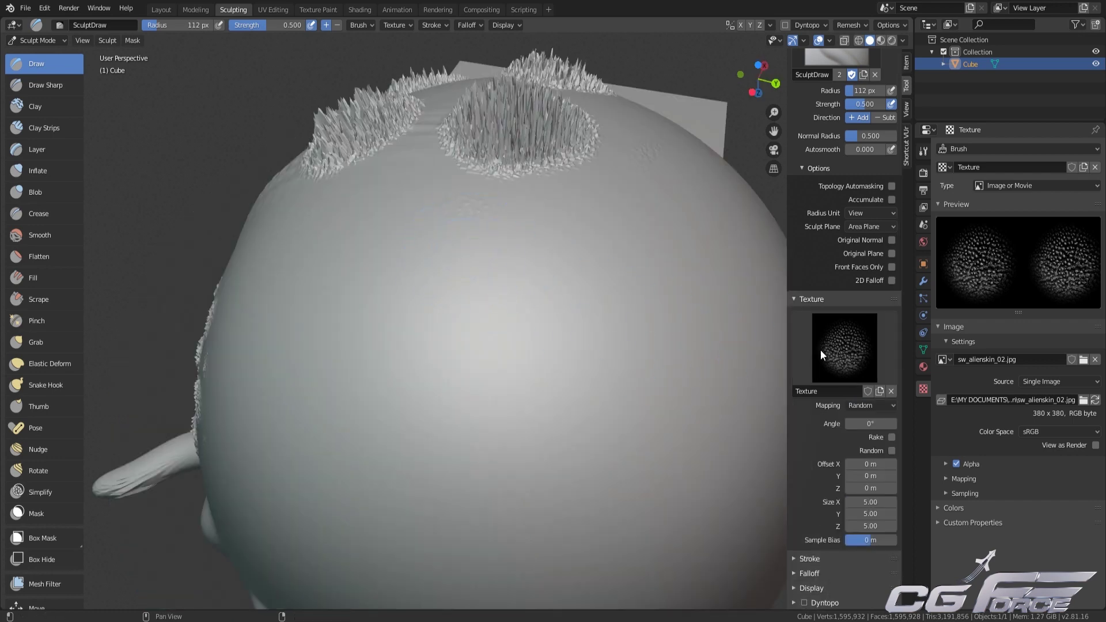
- Sculpt a rough alien skin patch on the sphere's smooth area with Random mapping
mouse_move(440, 234)
left_mouse_down()
mouse_move(439, 274)
mouse_move(424, 249)
mouse_move(451, 262)
mouse_move(416, 348)
left_mouse_up()
mouse_move(416, 348)
middle_mouse_down()
mouse_move(475, 328)
mouse_move(429, 318)
middle_mouse_up()
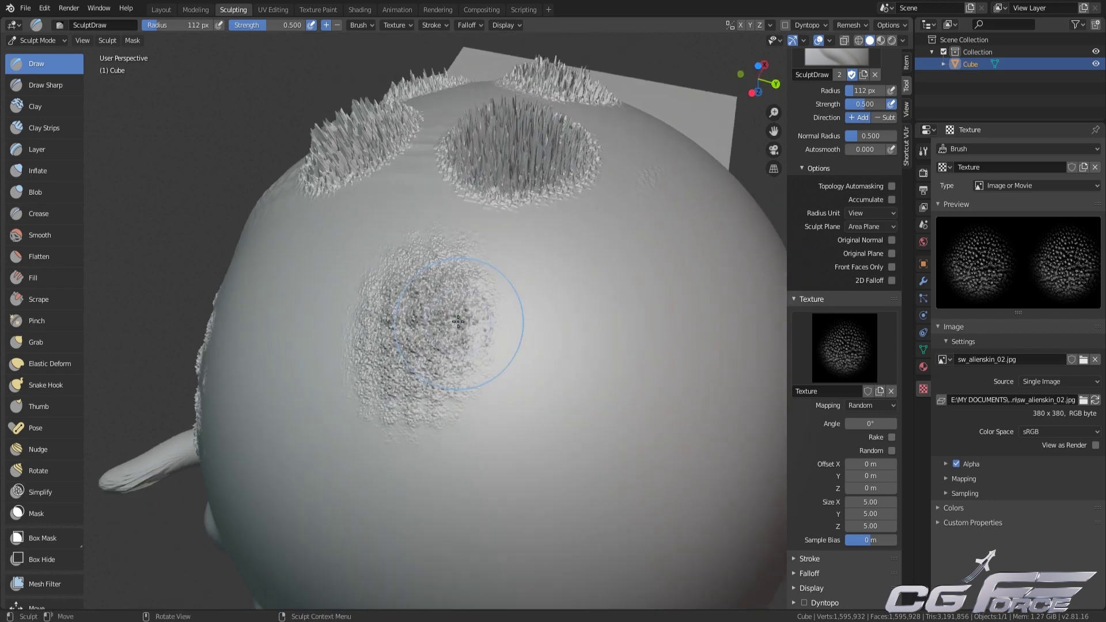
- Set the texture mapping to Stencil, reset its transform and set the texture size to 1.00 on X, Y and Z
left_click(868, 406)
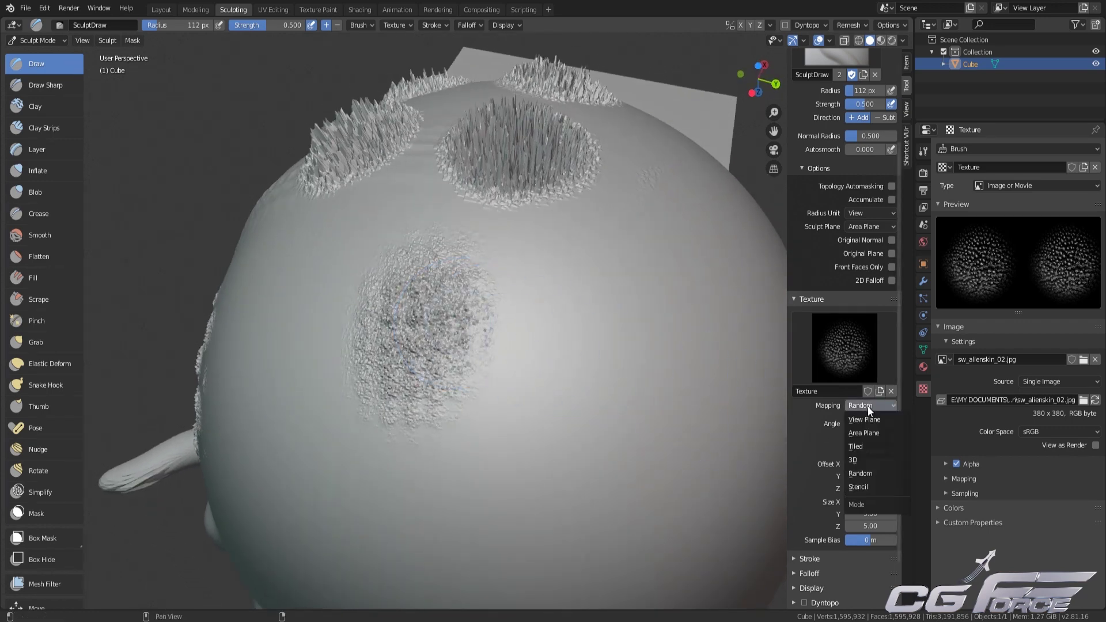
left_click(877, 489)
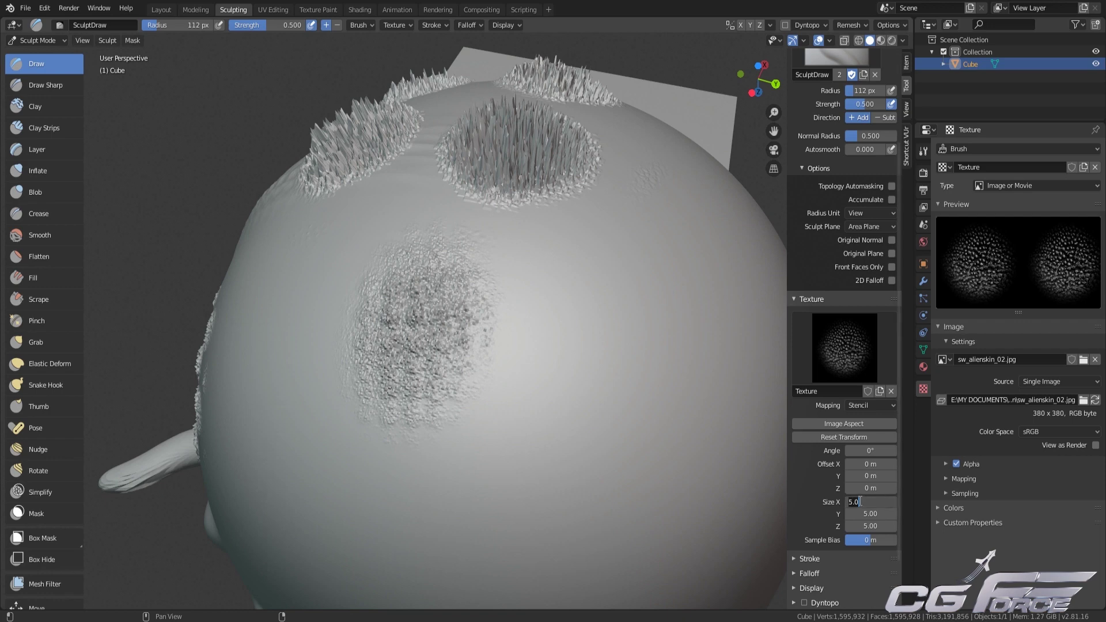
key("Return")
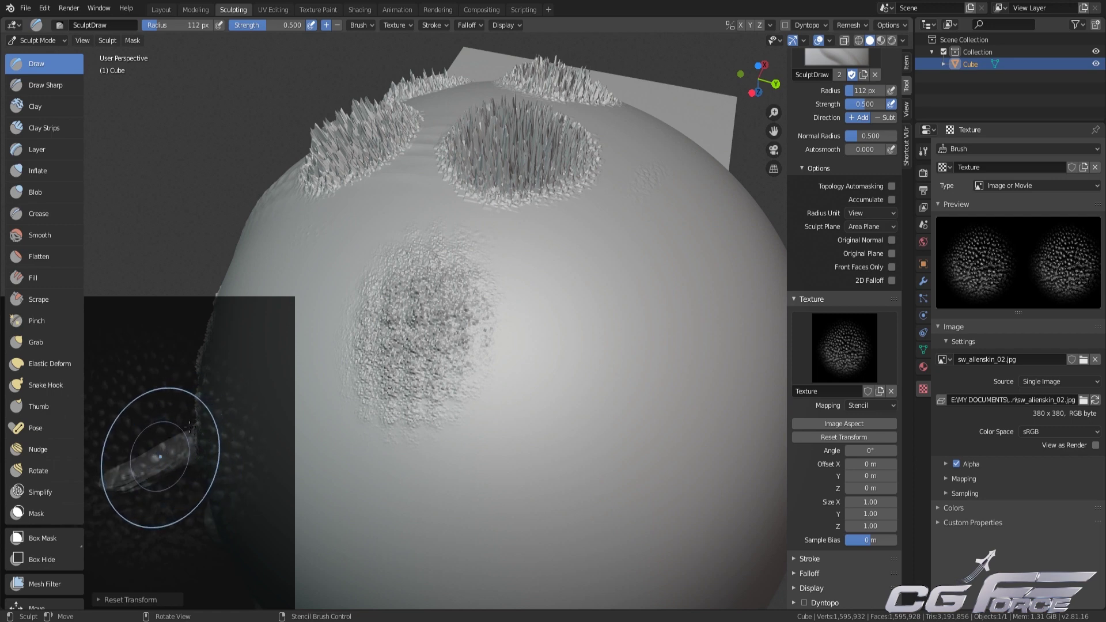
- Move the stencil over the smooth front of the sphere and sculpt a round spiky patch through it
mouse_move(164, 463)
right_mouse_down()
mouse_move(342, 325)
mouse_move(588, 329)
mouse_move(604, 219)
mouse_move(415, 281)
mouse_move(457, 444)
mouse_move(614, 343)
right_mouse_up()
mouse_move(627, 289)
left_mouse_down()
mouse_move(645, 334)
mouse_move(535, 329)
mouse_move(536, 342)
left_mouse_up()
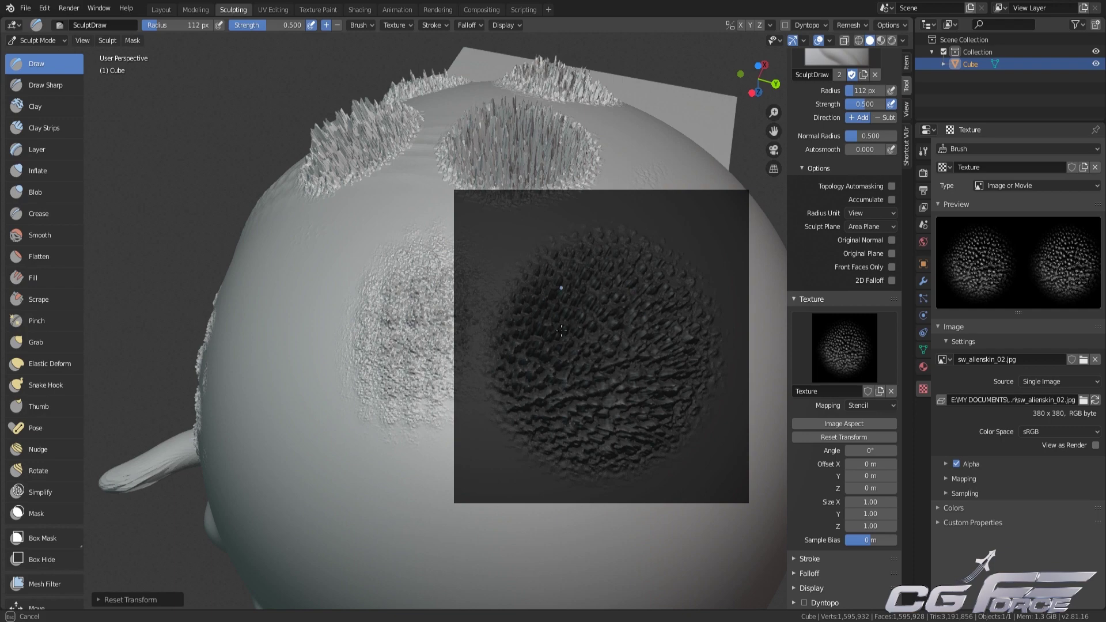
left_click_drag(561, 330, 590, 423)
- Move the stencil to the area beside the new spiky patch, scale it down slightly and rotate it
mouse_move(608, 415)
middle_mouse_down()
mouse_move(661, 413)
mouse_move(599, 356)
middle_mouse_up()
mouse_move(600, 355)
right_mouse_down()
mouse_move(538, 335)
mouse_move(454, 344)
right_mouse_up()
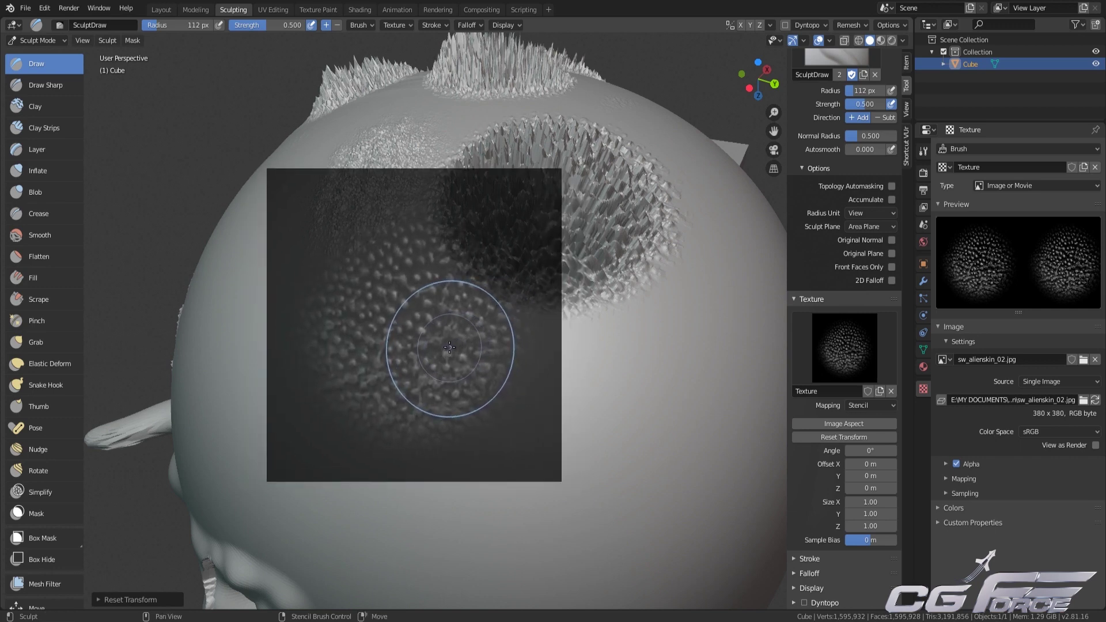
mouse_move(450, 347)
right_mouse_down("shift")
mouse_move(506, 363)
mouse_move(435, 351)
mouse_move(465, 344)
mouse_move(461, 360)
right_mouse_up("shift")
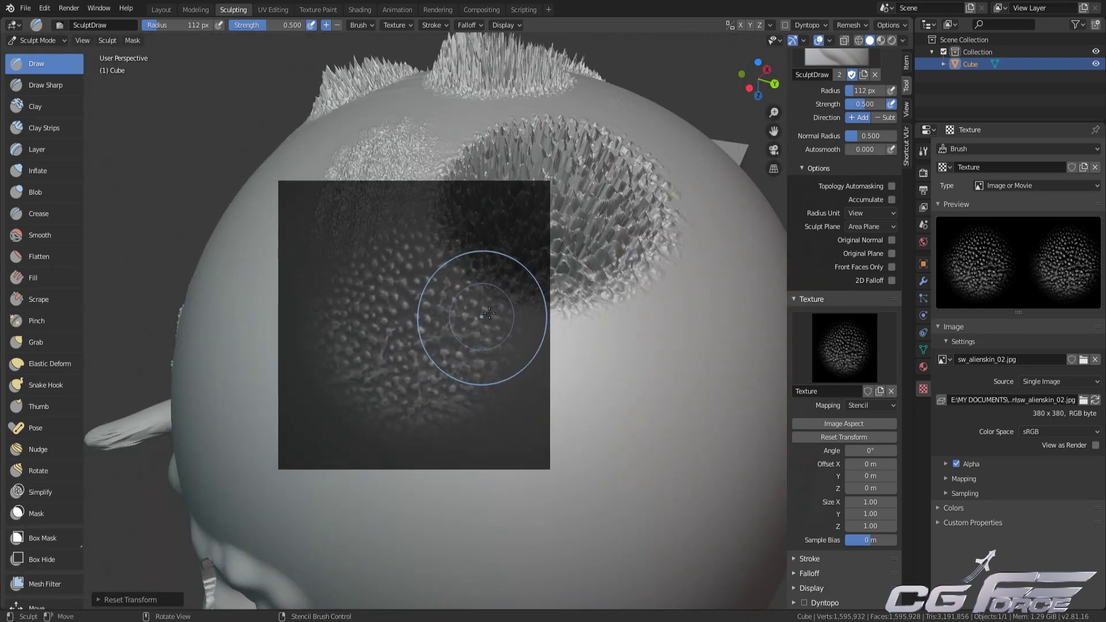
mouse_move(486, 296)
right_mouse_down("ctrl")
mouse_move(469, 370)
mouse_move(486, 337)
mouse_move(469, 321)
mouse_move(717, 445)
right_mouse_up("ctrl")
- Set the stencil angle to 0° and switch the texture mapping to View Plane
left_click(872, 450)
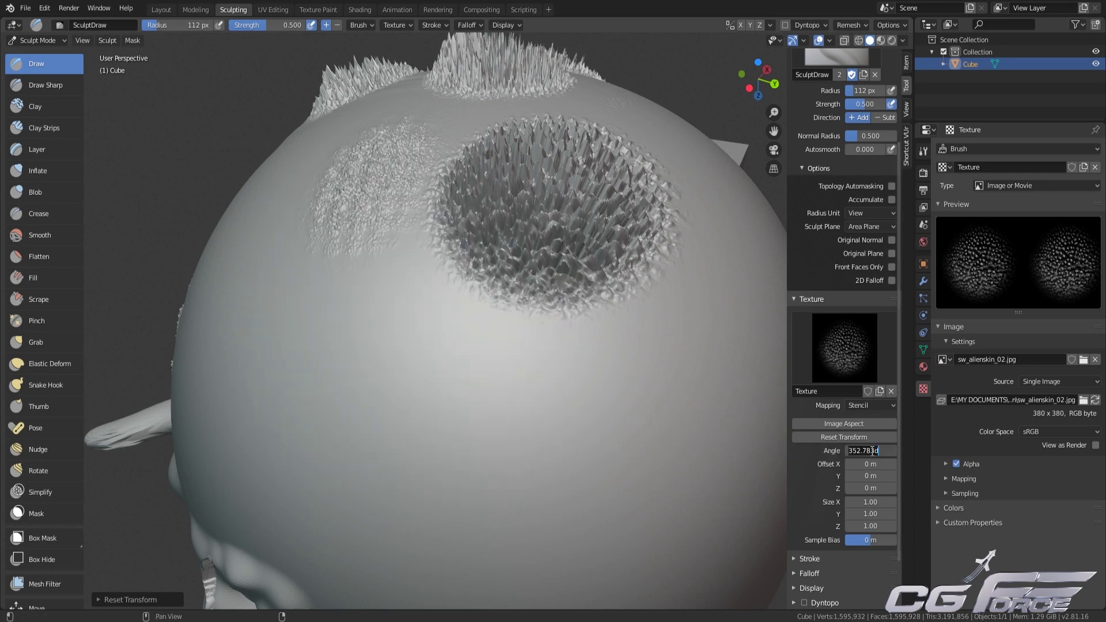
type("0")
key("Return")
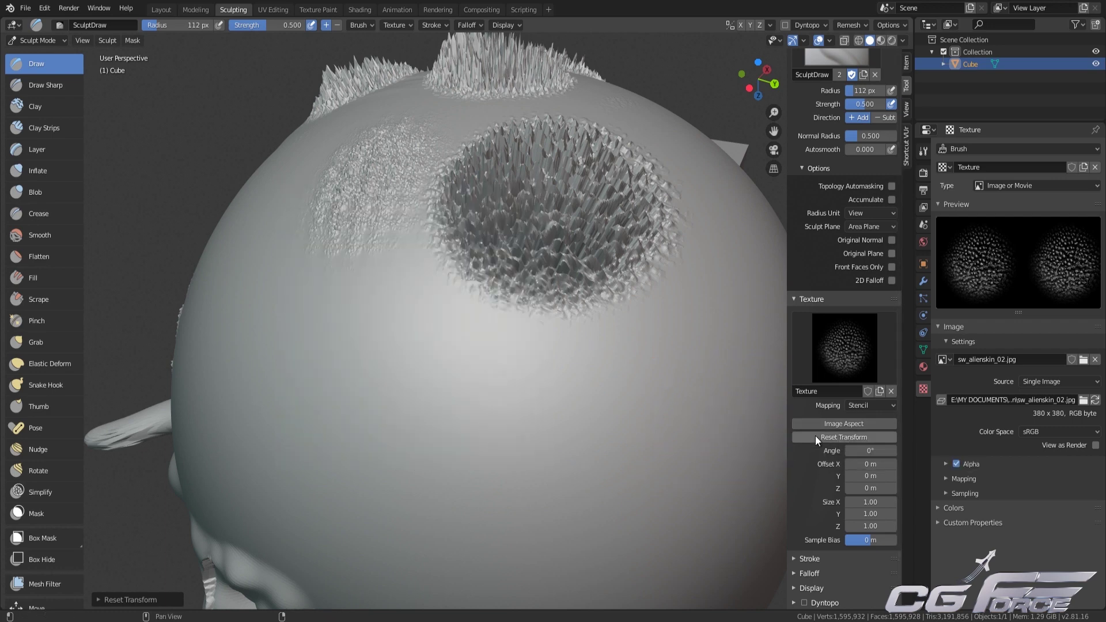
scroll(807, 357, "down", 3)
left_click(865, 347)
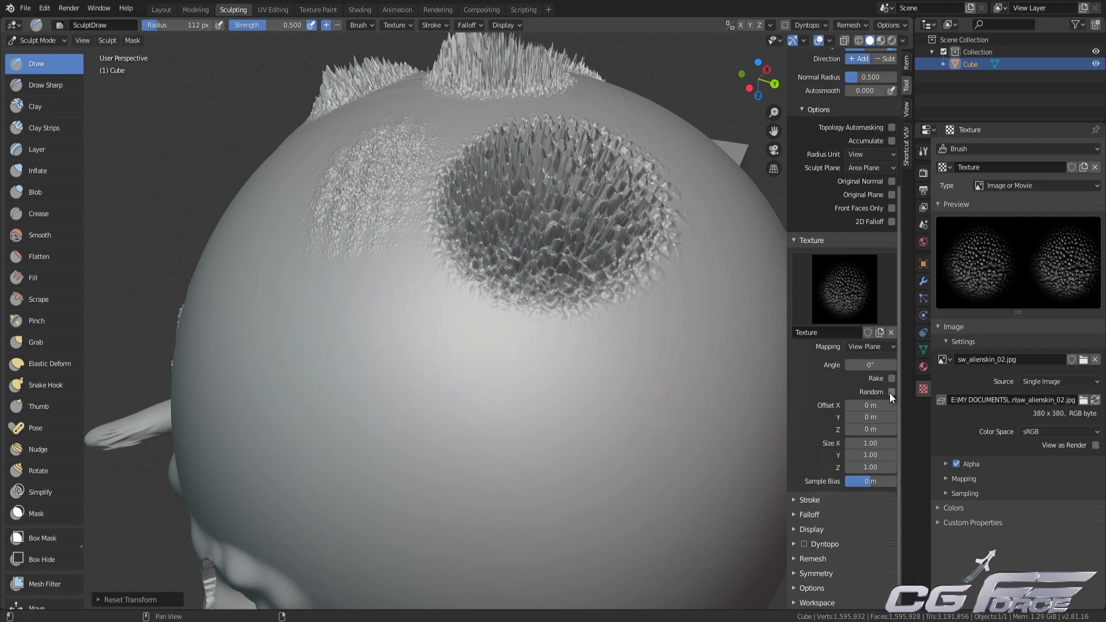
left_click(868, 347)
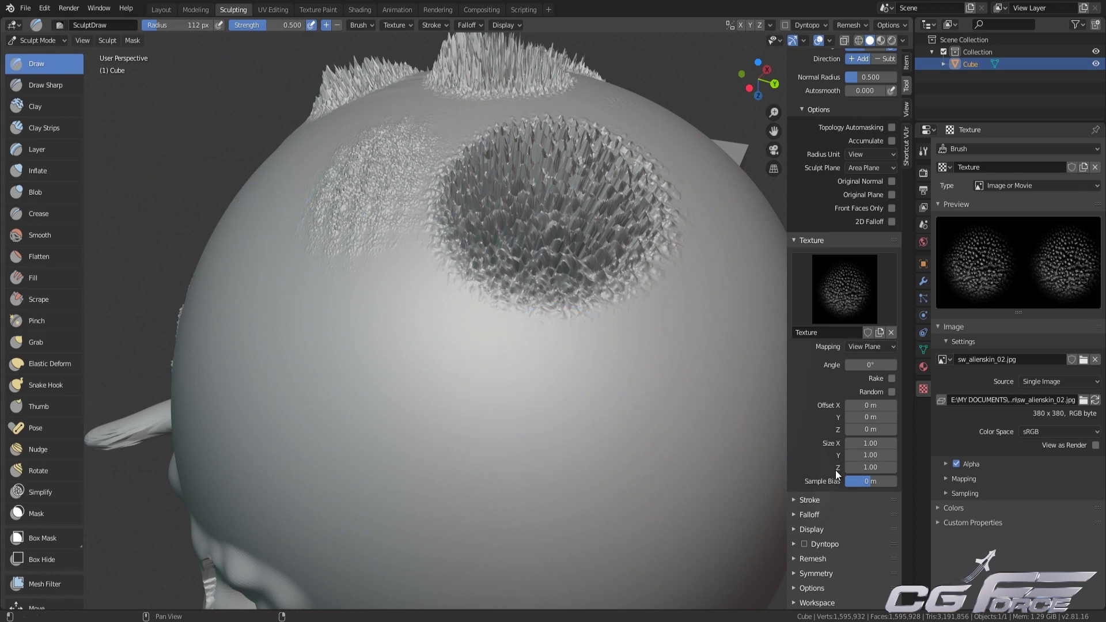
- Set the texture Sample Bias to -1 m and sculpt a round textured dent below the spiky patch
left_click_drag(879, 481, 762, 482)
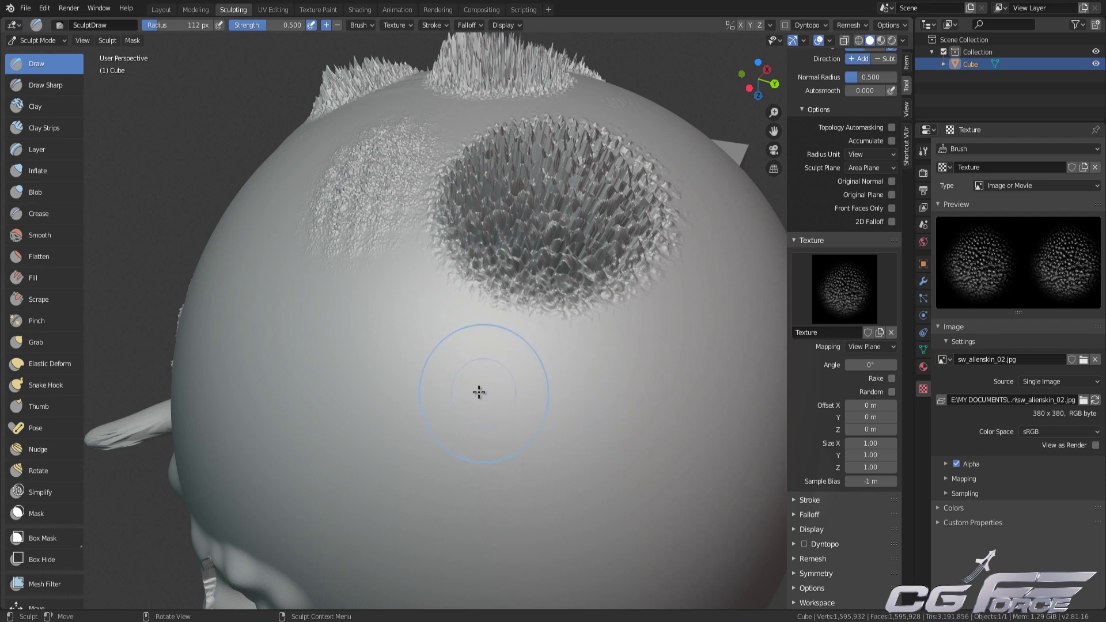
mouse_move(478, 390)
left_mouse_down()
mouse_move(466, 391)
mouse_move(487, 403)
mouse_move(482, 388)
left_mouse_up()
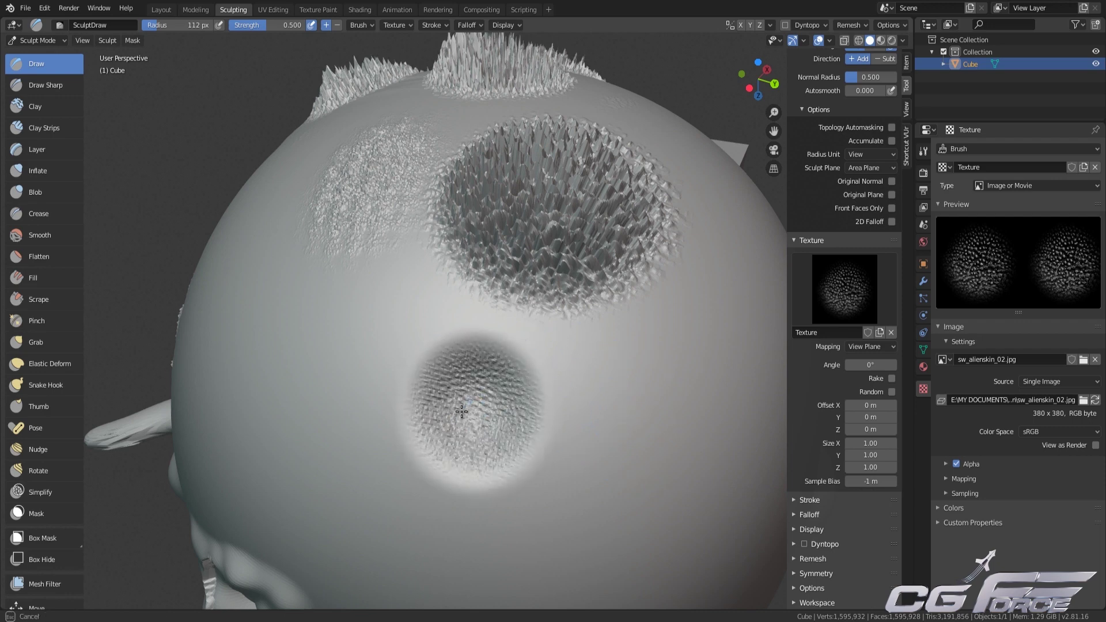
mouse_move(563, 406)
middle_mouse_down()
mouse_move(609, 347)
mouse_move(609, 329)
mouse_move(520, 358)
middle_mouse_up()
left_click(855, 304)
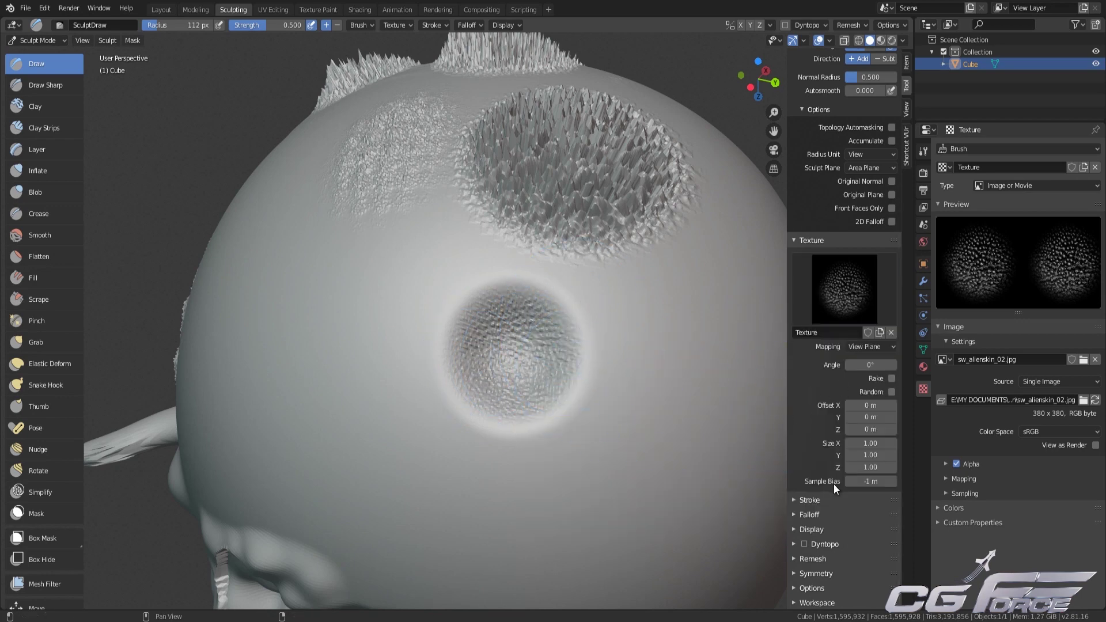
- Set the texture Sample Bias to 1 m and sculpt a round textured bump beside the dent
left_click_drag(858, 481, 1068, 469)
mouse_move(681, 340)
left_mouse_down()
mouse_move(635, 381)
mouse_move(661, 363)
mouse_move(646, 364)
left_mouse_up()
mouse_move(646, 364)
middle_mouse_down()
mouse_move(684, 360)
mouse_move(638, 360)
middle_mouse_up()
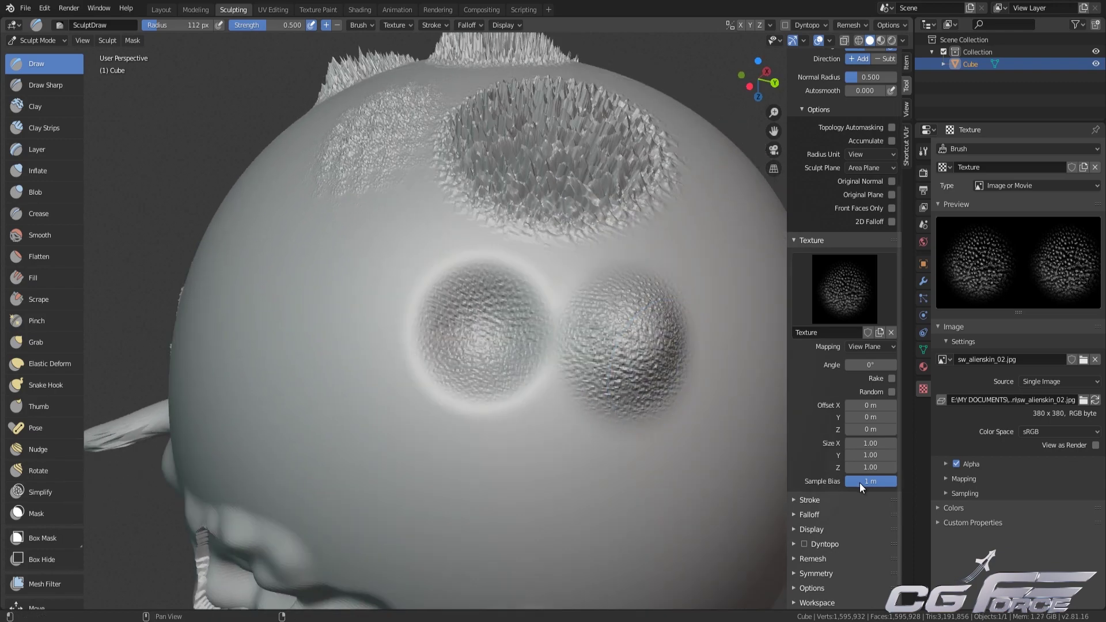
- Reset the texture Sample Bias to 0 m
left_click(869, 483)
type("0")
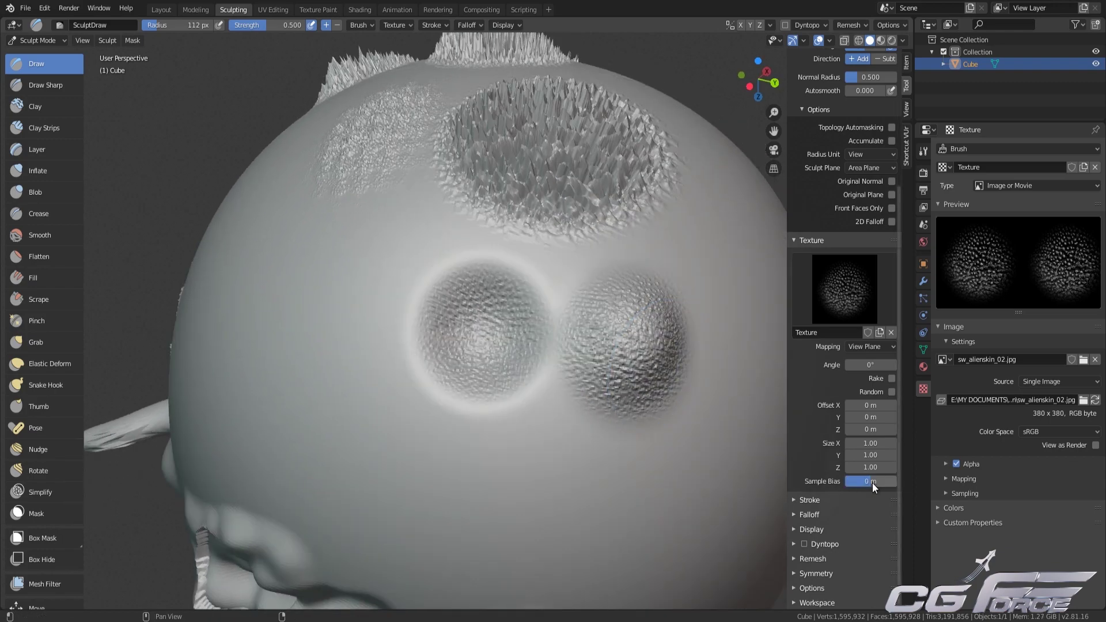
key("Return")
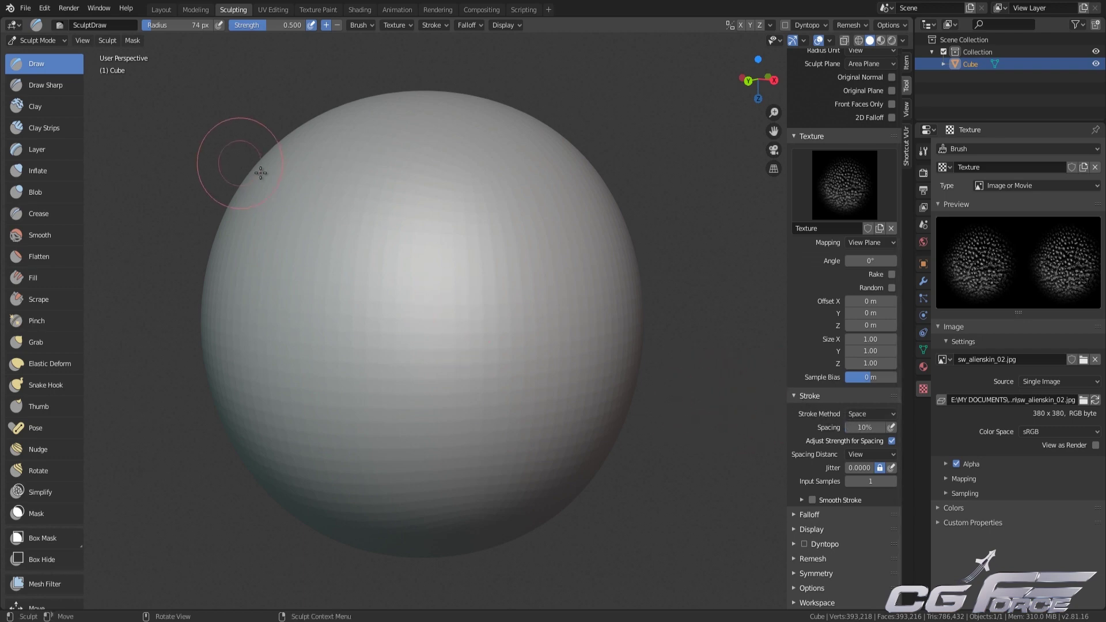
- Sculpt two long textured strokes down the side of the clean sphere using the Space stroke method at 10% spacing
left_click_drag(287, 192, 309, 180)
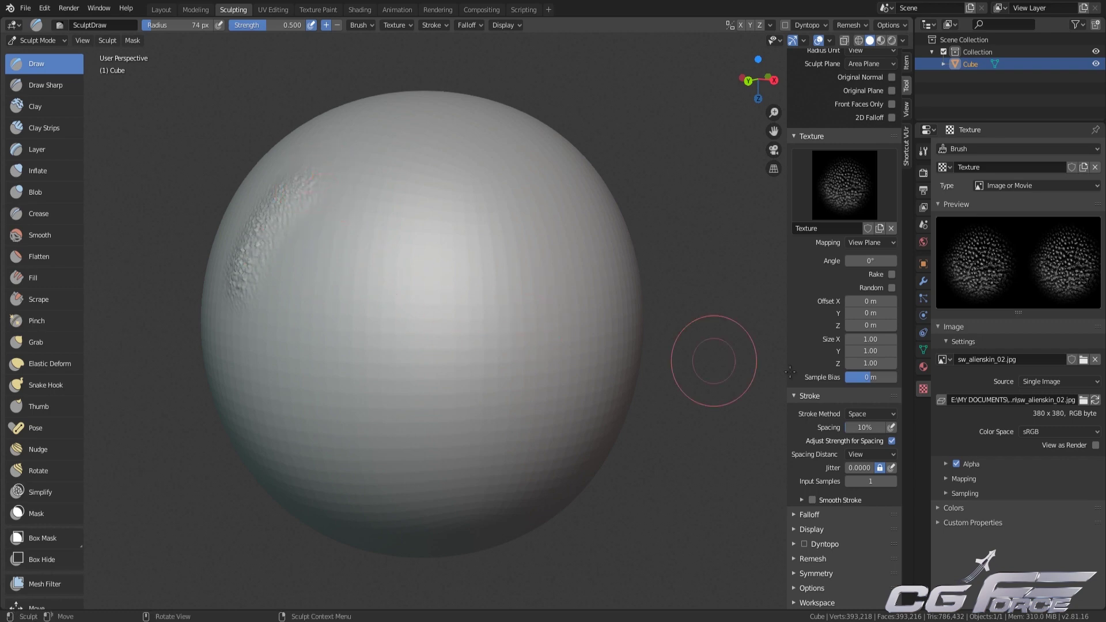
scroll(866, 441, "up", 1)
left_click(875, 442)
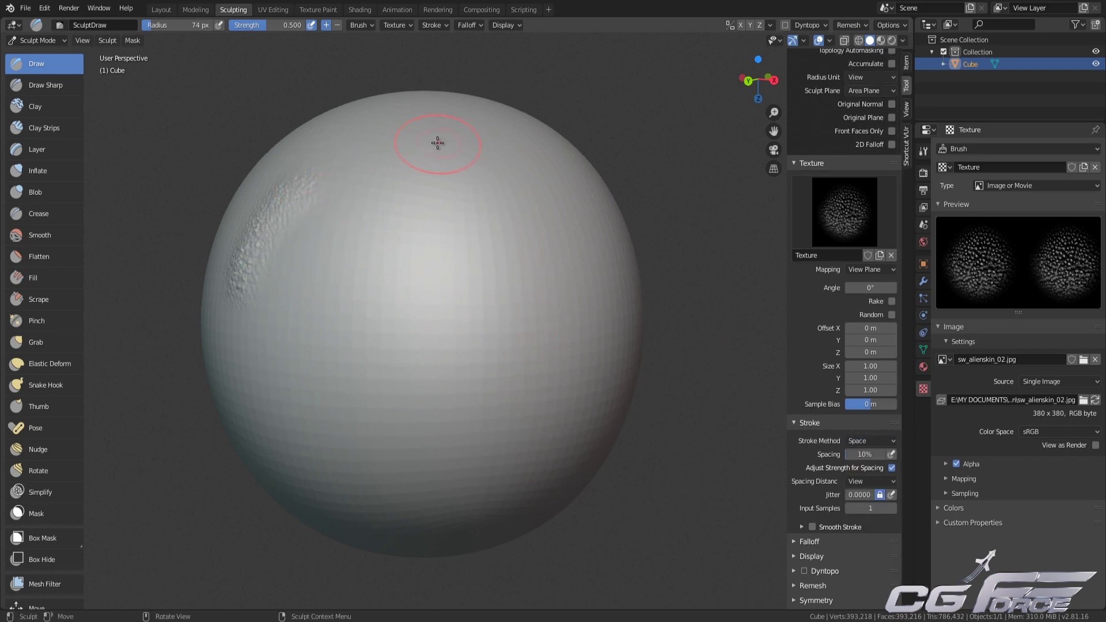
left_click_drag(437, 142, 434, 139)
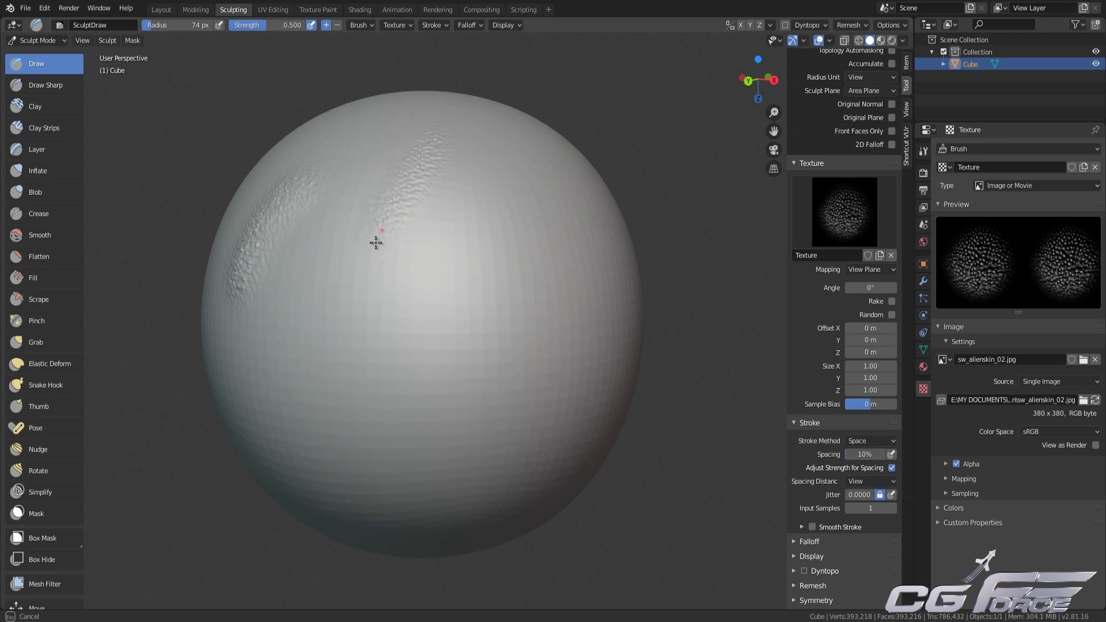
left_click_drag(335, 358, 331, 372)
middle_click_drag(550, 305, 532, 303)
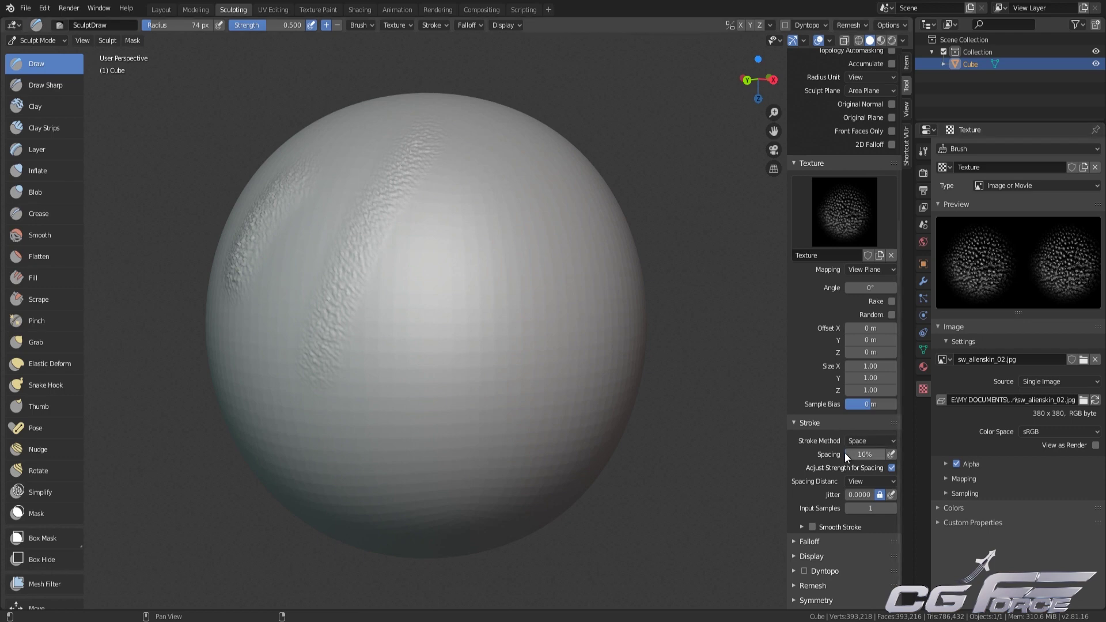
scroll(346, 411, "up", 1)
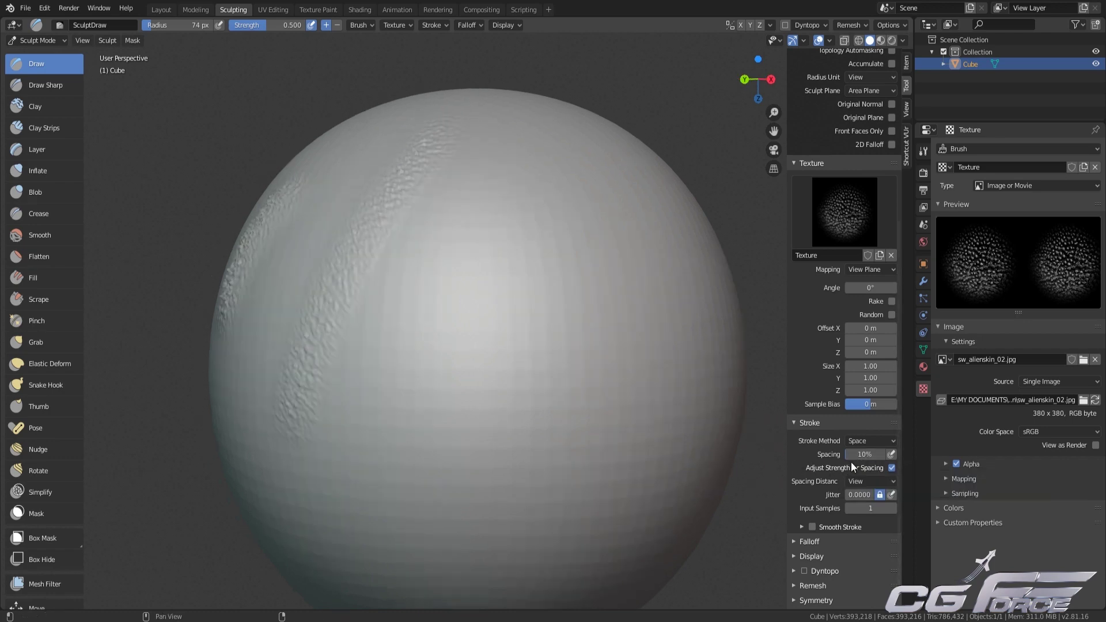
- Set the stroke spacing to 93% and sculpt a diagonal row of separate texture dabs beside the two strokes
left_click_drag(858, 454, 863, 454)
left_click_drag(522, 142, 493, 232)
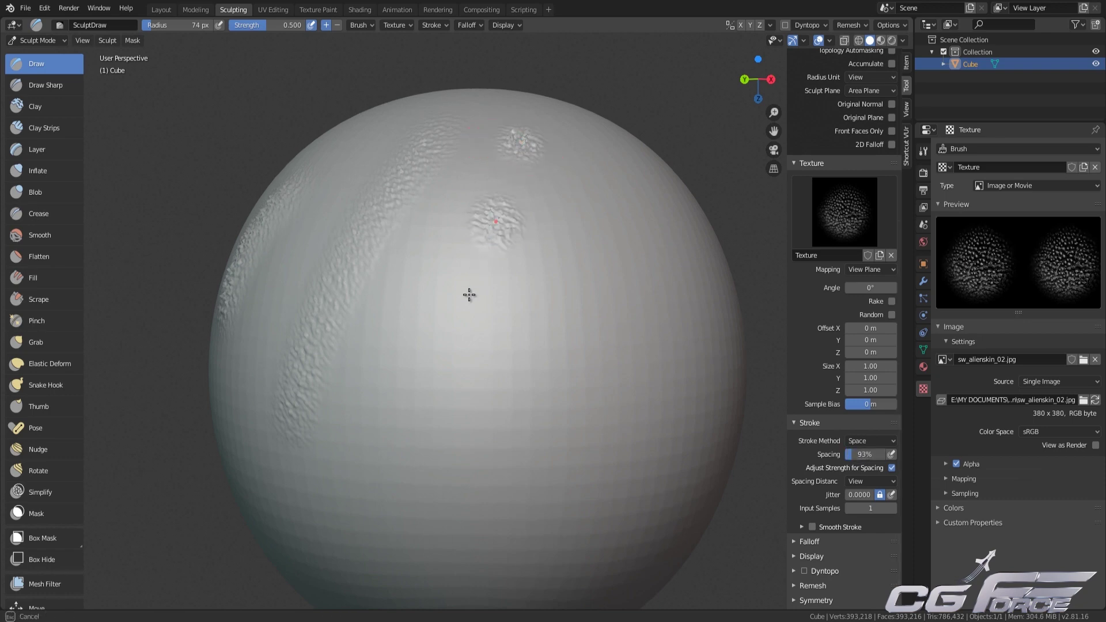
left_click_drag(469, 295, 432, 385)
left_click_drag(410, 423, 380, 466)
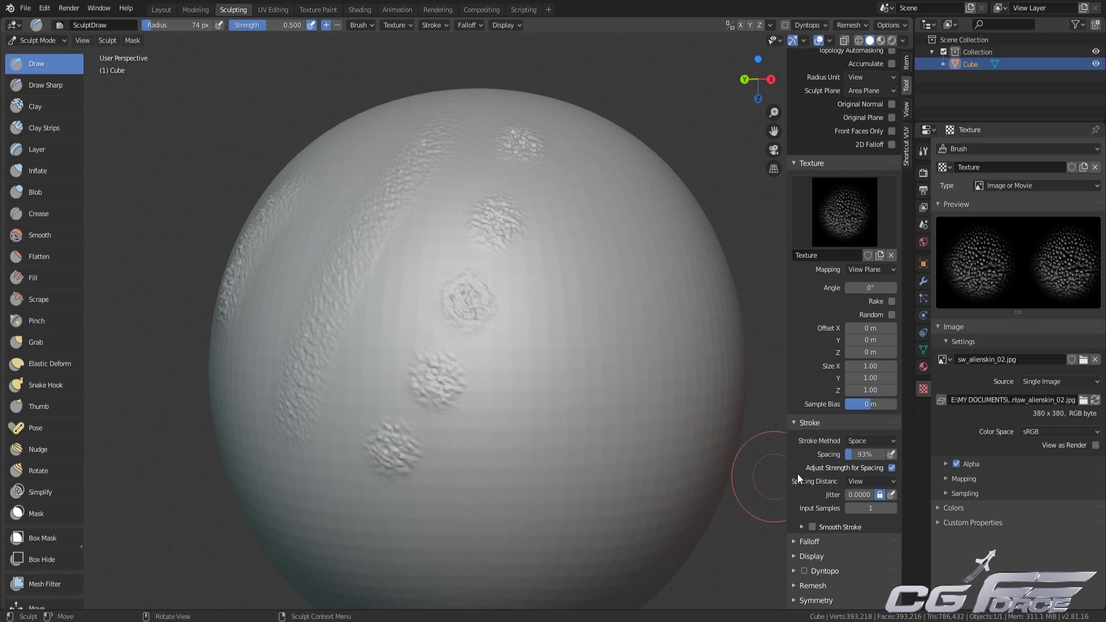
- Set the stroke spacing back to 10%
left_click(866, 456)
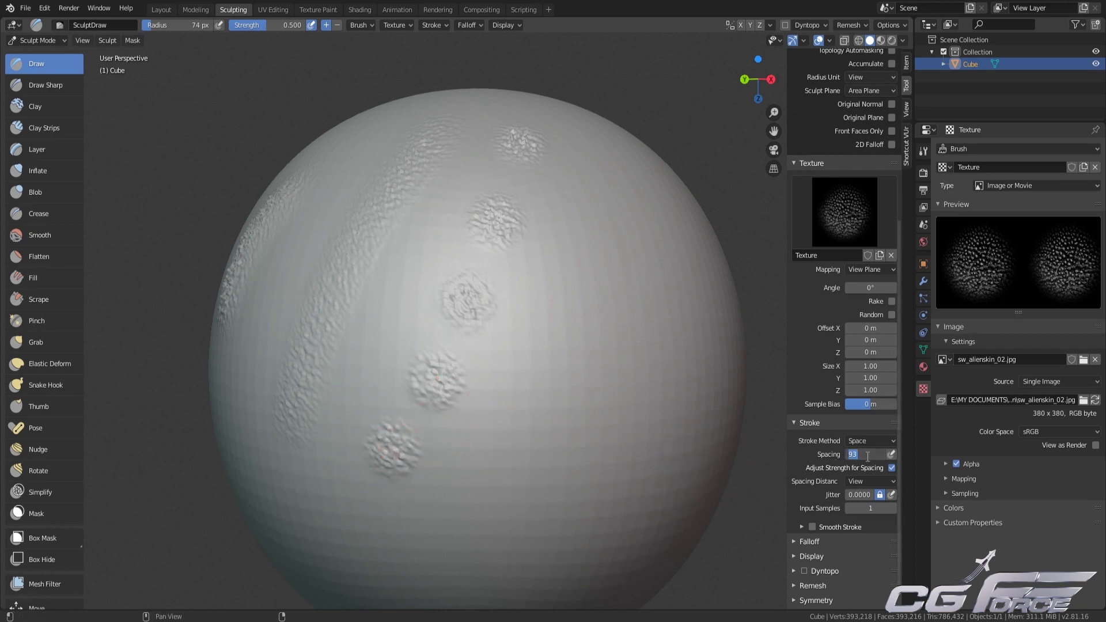
type("10")
key("Return")
scroll(476, 314, "down", 1)
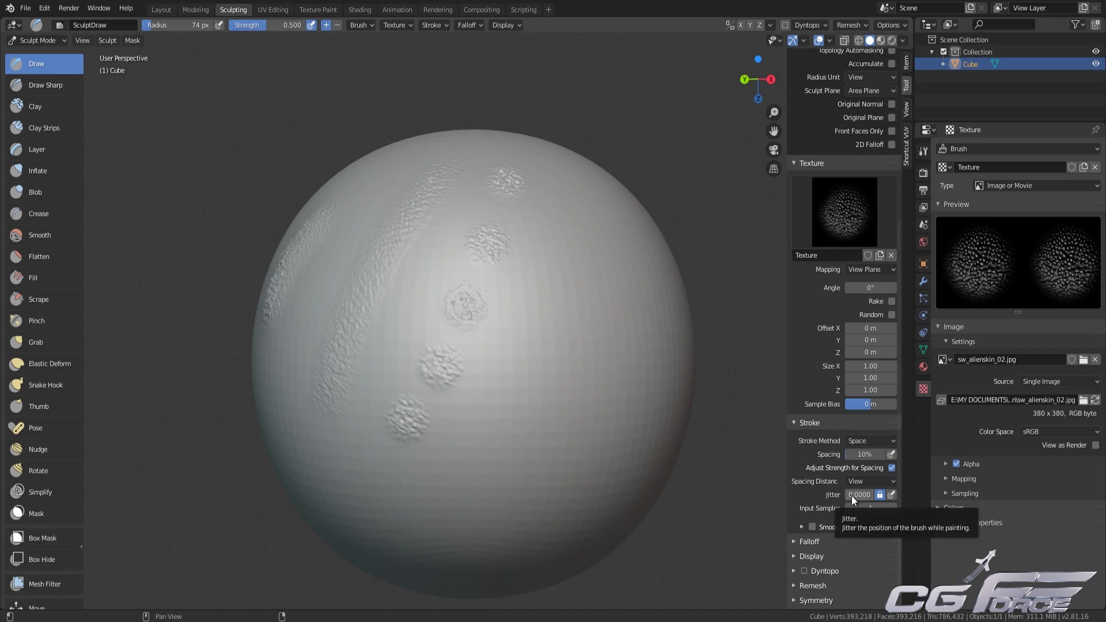
- Sculpt a scattered texture area beside the dabs with Jitter at 1.1154, and reset Jitter to 0.0000
left_click_drag(853, 495, 872, 497)
middle_click_drag(712, 432, 513, 343)
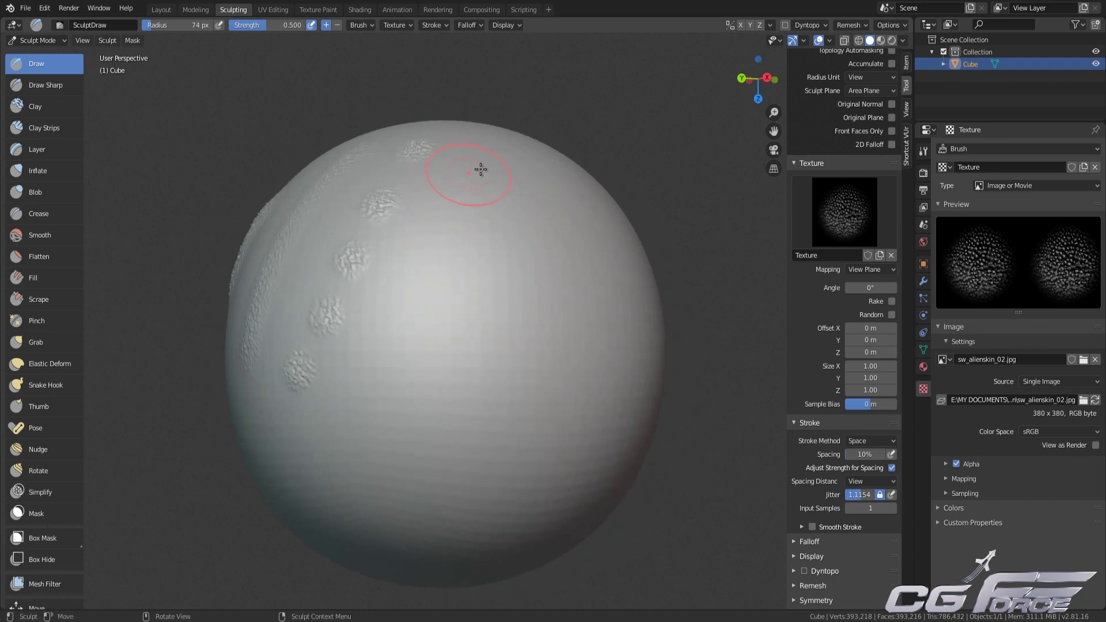
left_click_drag(483, 165, 477, 173)
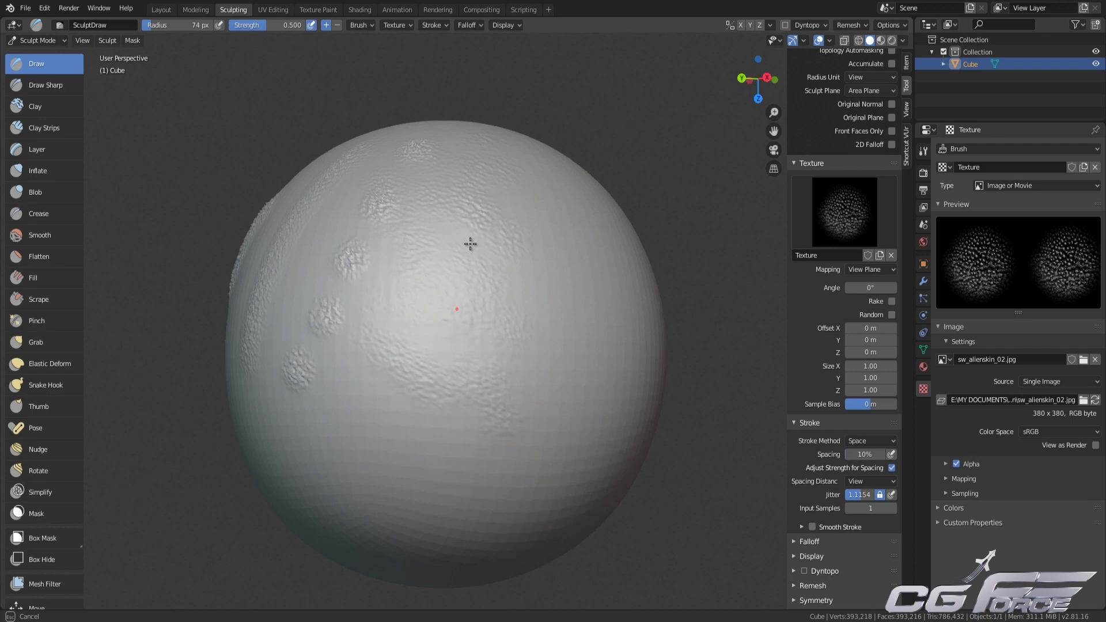
mouse_move(470, 244)
left_mouse_down()
mouse_move(477, 227)
mouse_move(486, 274)
left_mouse_up()
left_click_drag(865, 496, 761, 493)
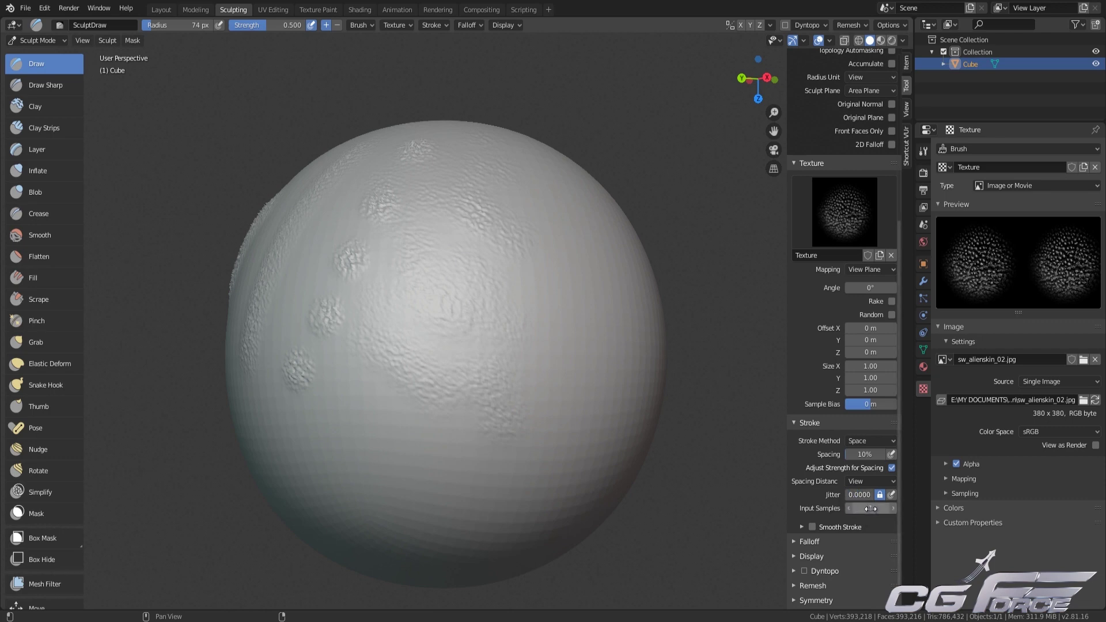
- Set Input Samples to 64 and sculpt a U-shaped textured stroke on a clear part of the sphere
left_click_drag(869, 508, 954, 511)
middle_click_drag(468, 250, 456, 196)
left_click_drag(456, 196, 473, 189)
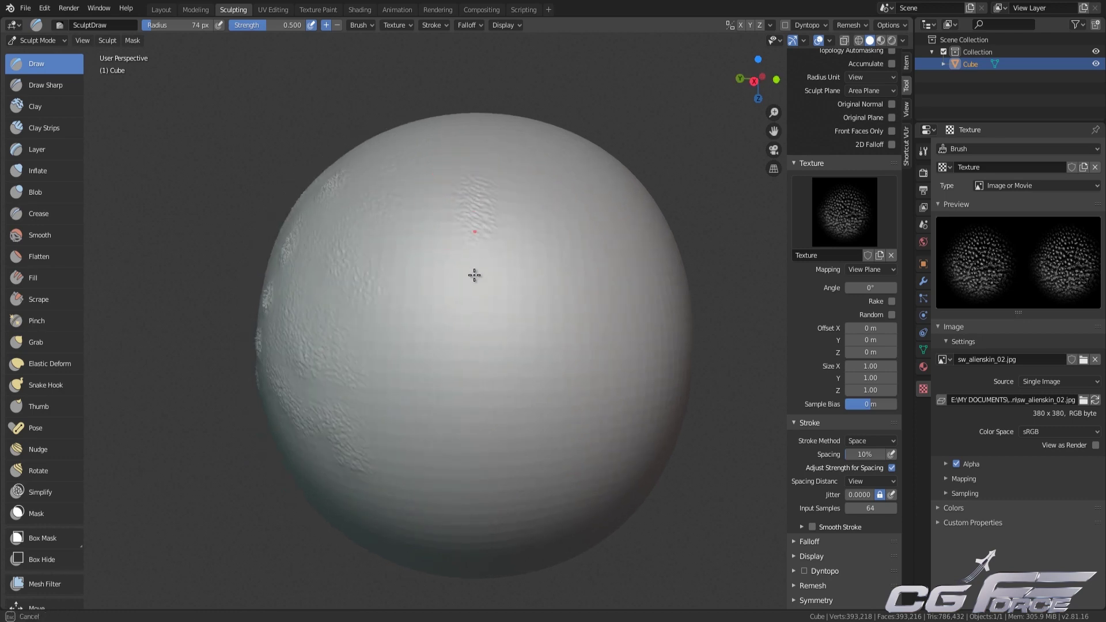
mouse_move(474, 337)
left_mouse_down()
mouse_move(541, 361)
mouse_move(551, 268)
left_mouse_up()
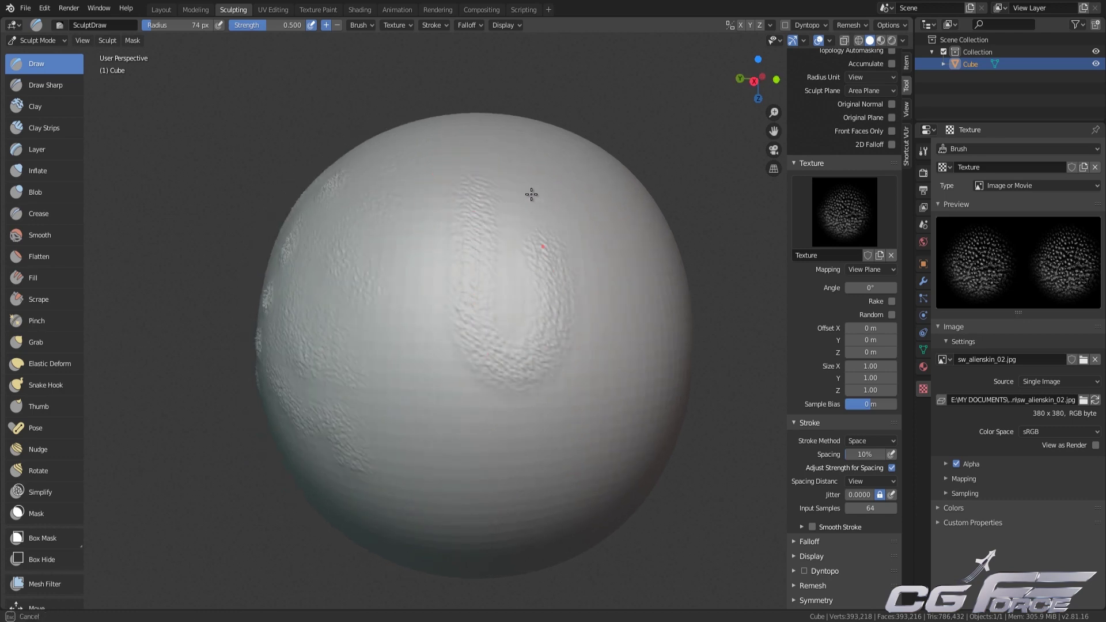
left_click_drag(531, 195, 552, 140)
left_click_drag(463, 171, 455, 193)
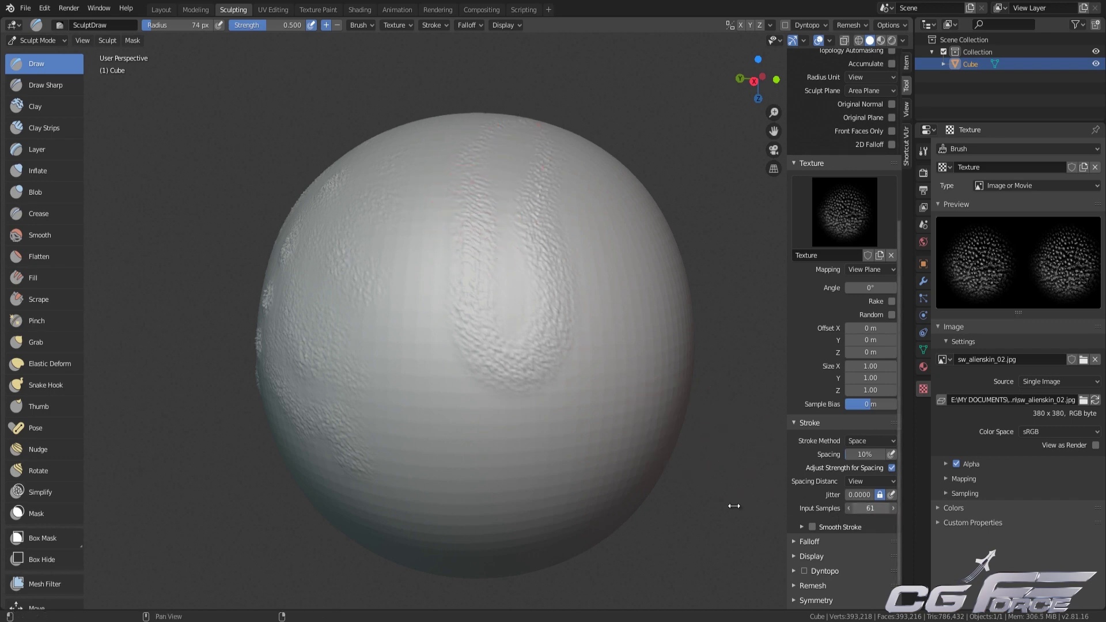
- Set the stroke method to Dots and sculpt a thick winding textured ridge on a clear part of the sphere
scroll(872, 416, "down", 1)
left_click(872, 416)
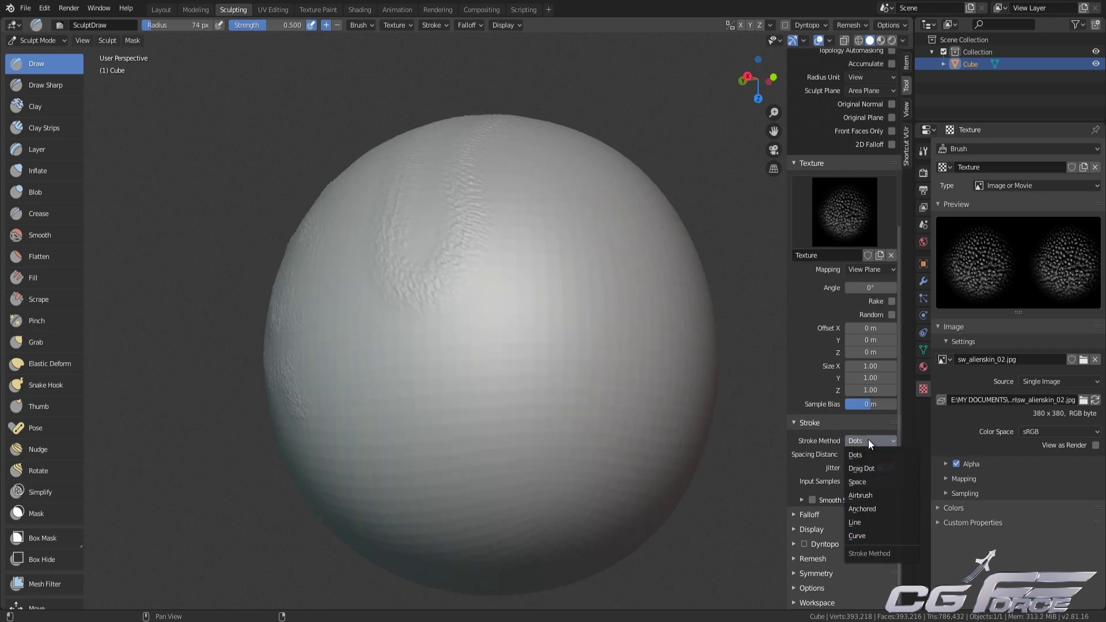
left_click(866, 454)
mouse_move(515, 192)
left_mouse_down()
mouse_move(527, 214)
mouse_move(490, 285)
mouse_move(393, 320)
mouse_move(415, 374)
mouse_move(450, 381)
mouse_move(478, 365)
left_mouse_up()
mouse_move(568, 309)
middle_mouse_down()
mouse_move(512, 310)
mouse_move(499, 297)
middle_mouse_up()
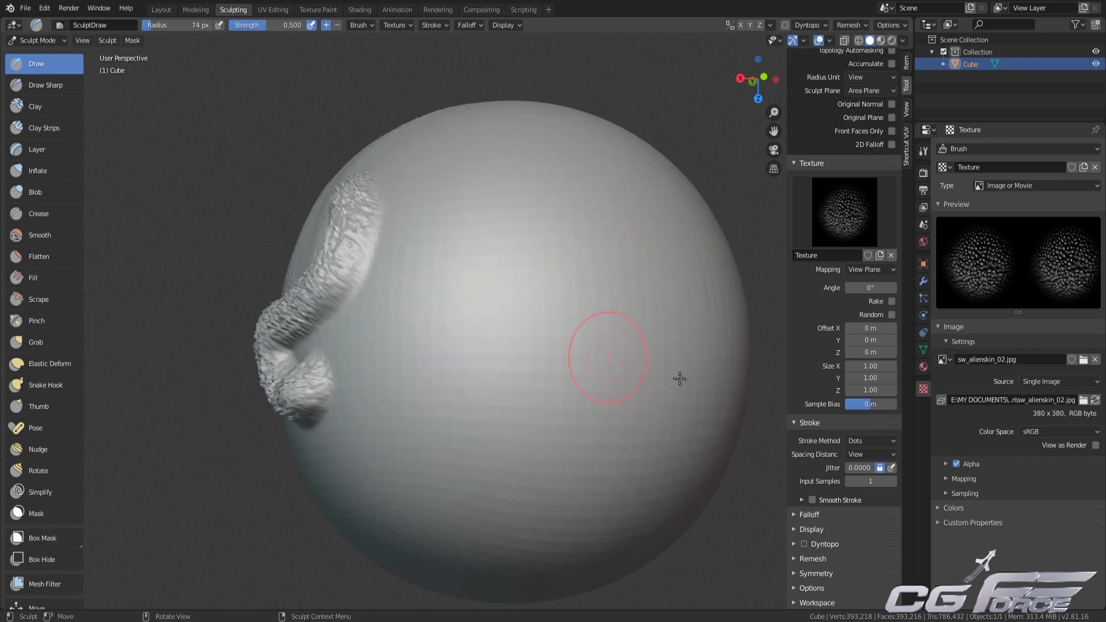
- Set the stroke method to Drag Dot
left_click(860, 440)
left_click(862, 471)
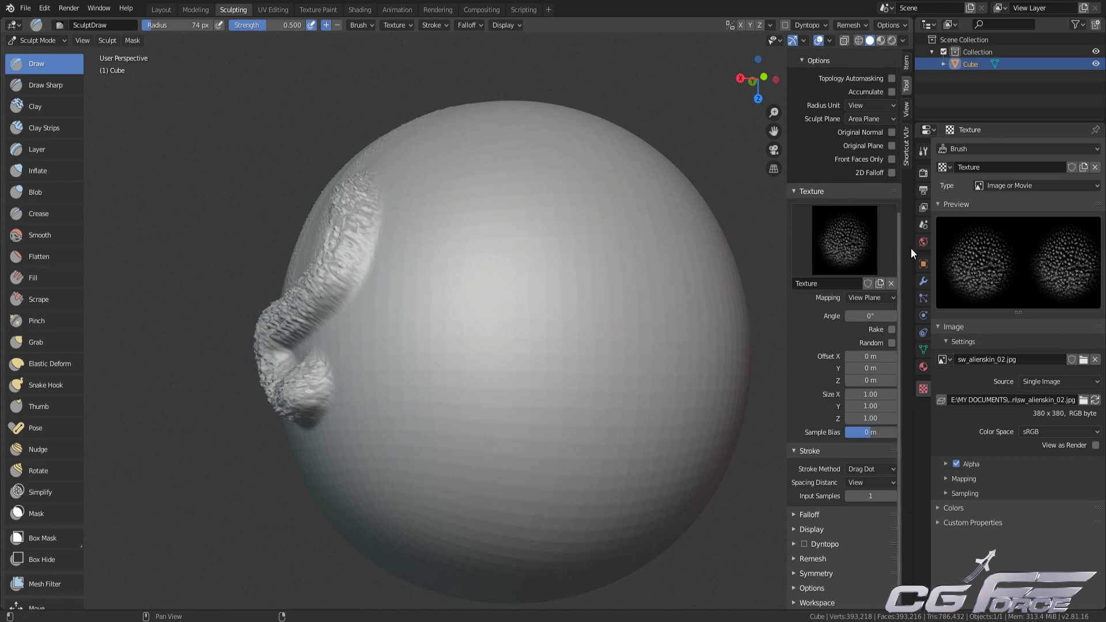
- Stamp two overlapping textured dots beside the winding ridge, sliding the second into place below the first
left_click(870, 245)
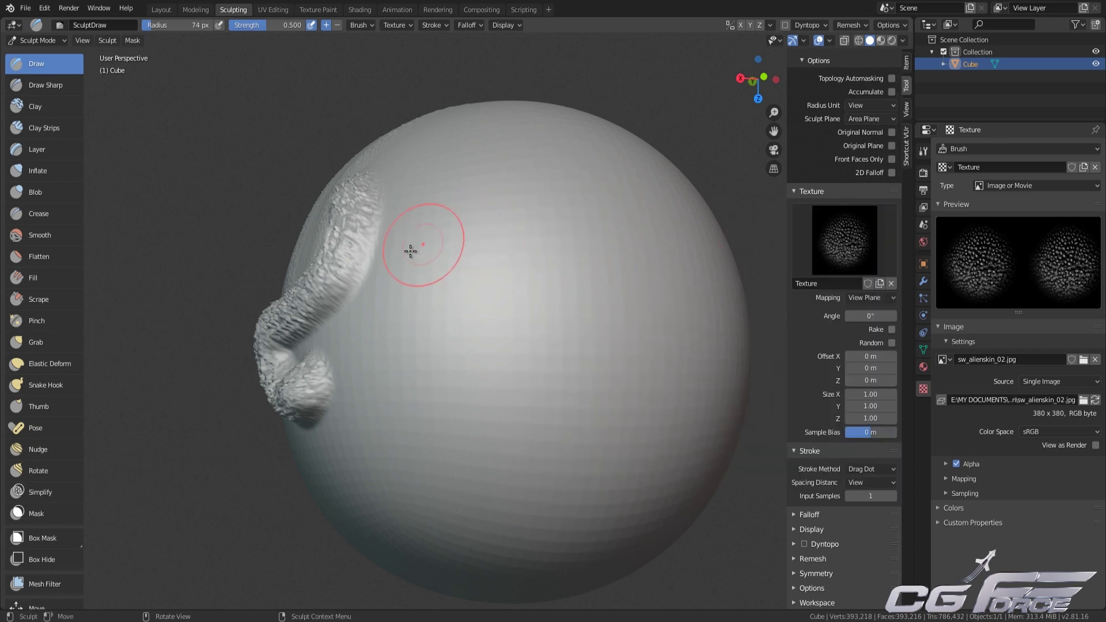
mouse_move(412, 249)
left_mouse_down()
mouse_move(506, 338)
mouse_move(440, 356)
mouse_move(442, 257)
mouse_move(388, 299)
mouse_move(414, 311)
mouse_move(381, 308)
mouse_move(477, 254)
mouse_move(412, 250)
left_mouse_up()
mouse_move(536, 375)
left_mouse_down()
mouse_move(565, 398)
mouse_move(419, 335)
left_mouse_up()
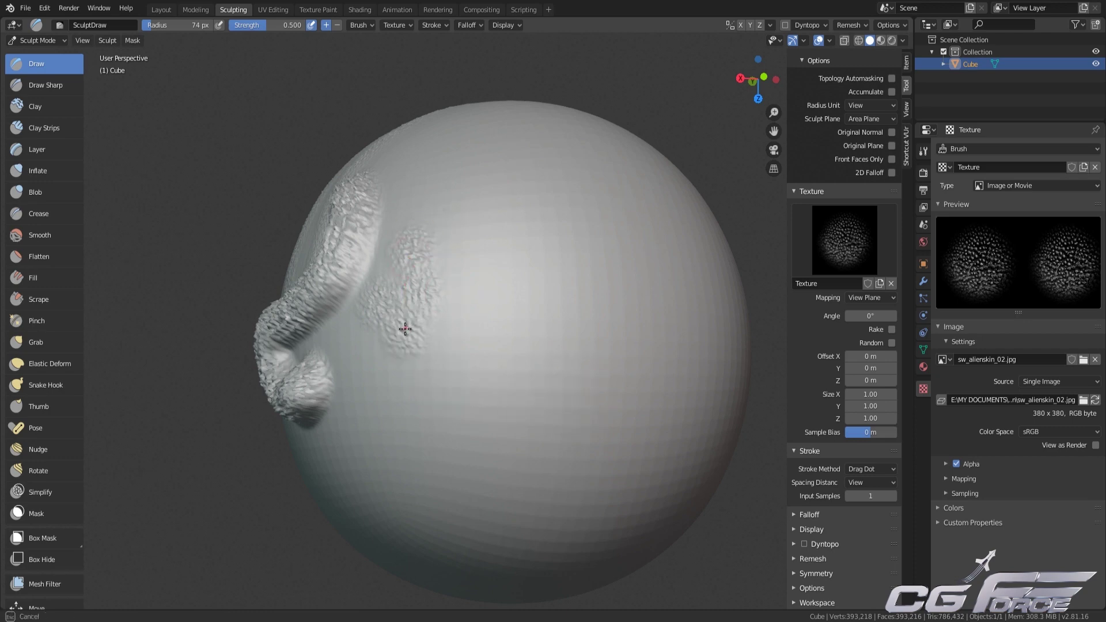
key("Escape")
- Set the stroke method to Airbrush and build up two round textured dabs on the clear area beside the textured patch
left_click(865, 468)
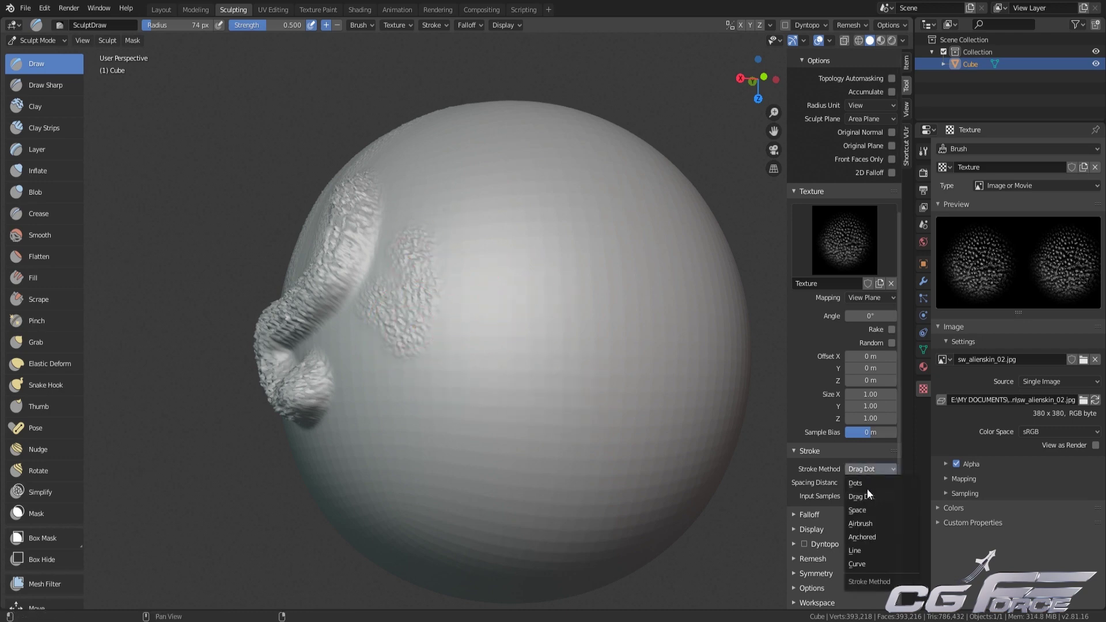
left_click(874, 522)
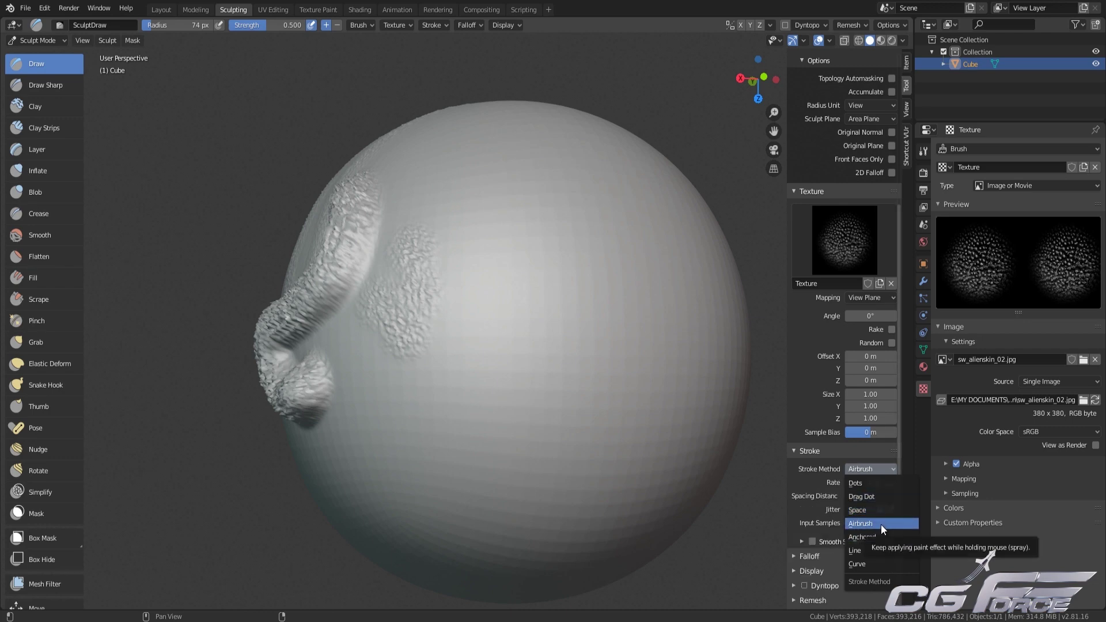
left_click(863, 523)
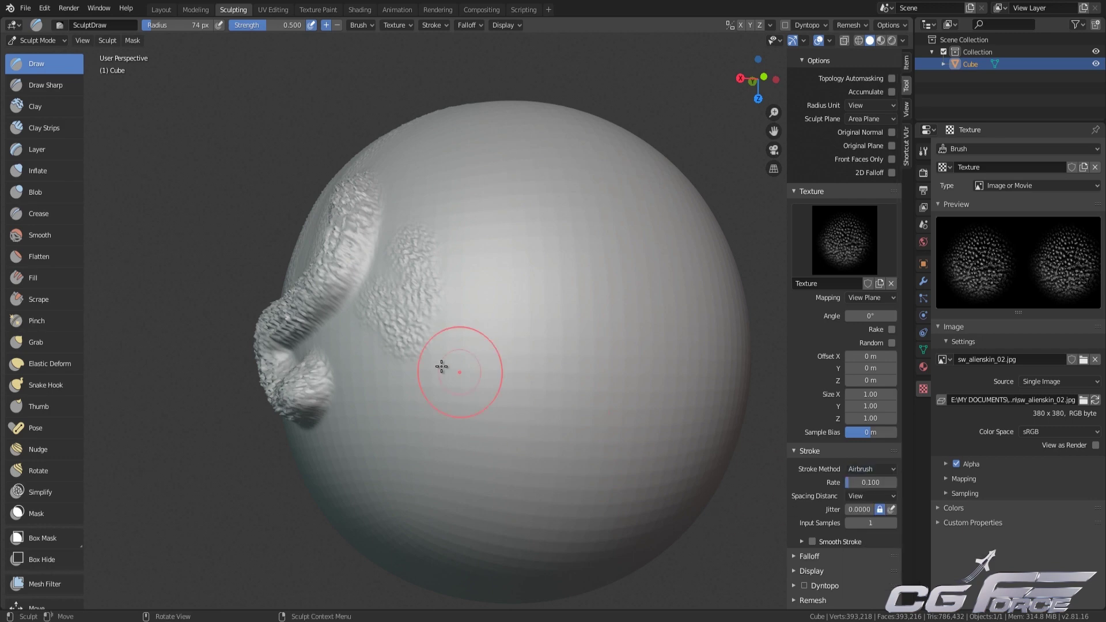
middle_click_drag(442, 366, 434, 328)
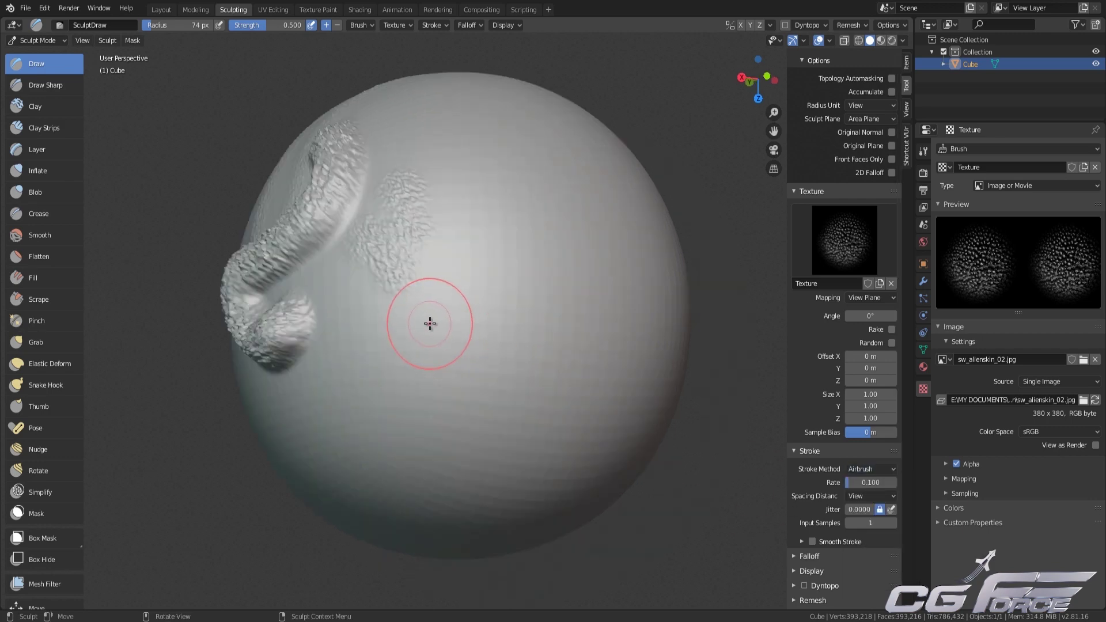
left_click_drag(430, 323, 429, 324)
mouse_move(430, 324)
middle_mouse_down()
mouse_move(382, 321)
mouse_move(292, 347)
mouse_move(322, 368)
middle_mouse_up()
scroll(250, 360, "up", 4)
middle_click_drag(365, 385, 454, 306)
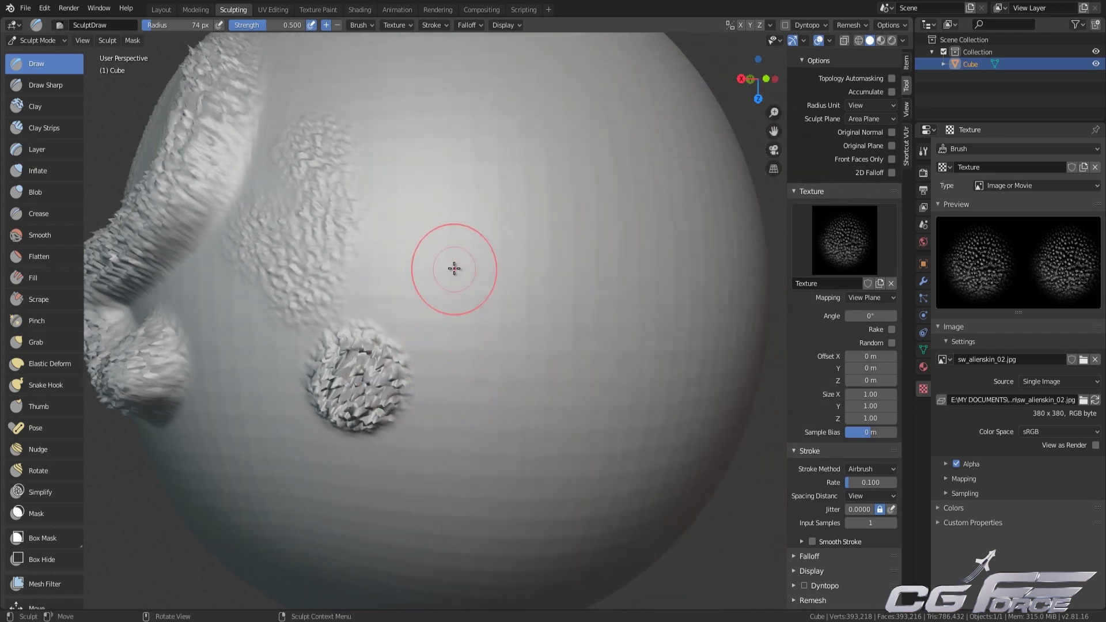
left_click_drag(451, 265, 452, 267)
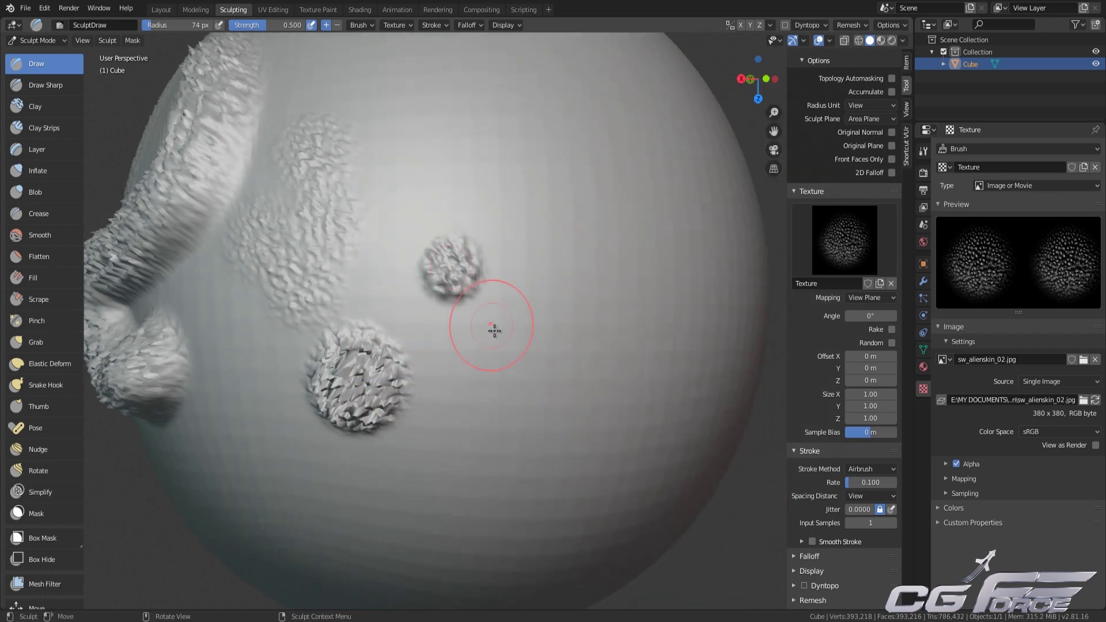
- Enlarge the brush, airbrush a larger textured dab beside the two smaller ones, and set the brush radius to 88 px
key("f")
left_click(581, 342)
left_click_drag(536, 386, 536, 386)
mouse_move(536, 386)
middle_mouse_down()
mouse_move(633, 387)
mouse_move(565, 368)
mouse_move(585, 400)
middle_mouse_up()
key("f")
left_click(531, 370)
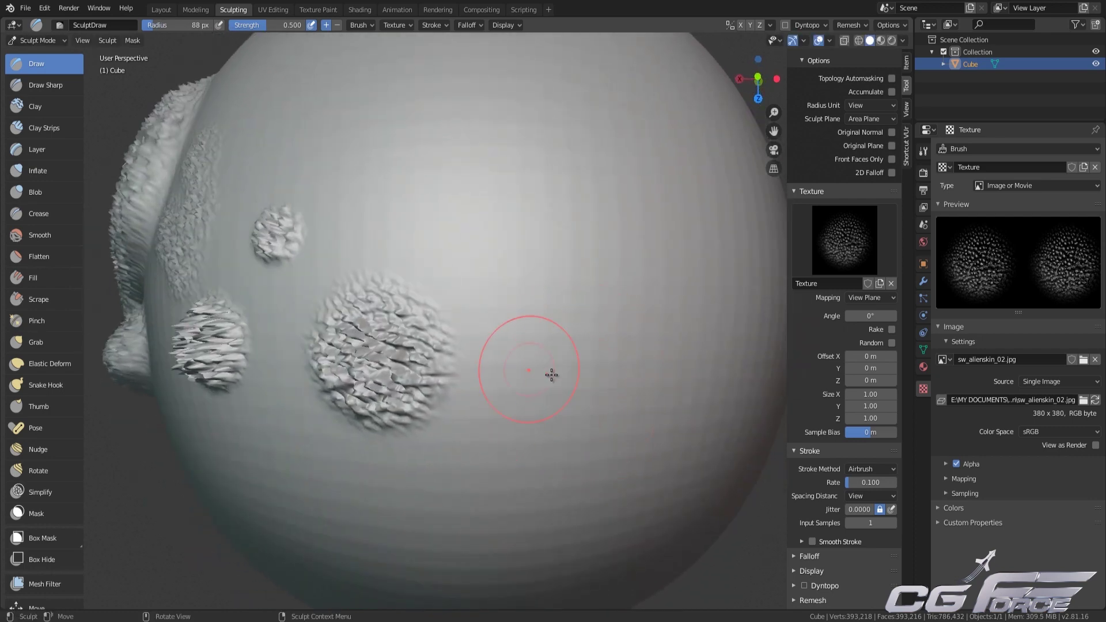
- Set the stroke method to Anchored and try a large textured stamp above the airbrushed dabs
left_click(871, 469)
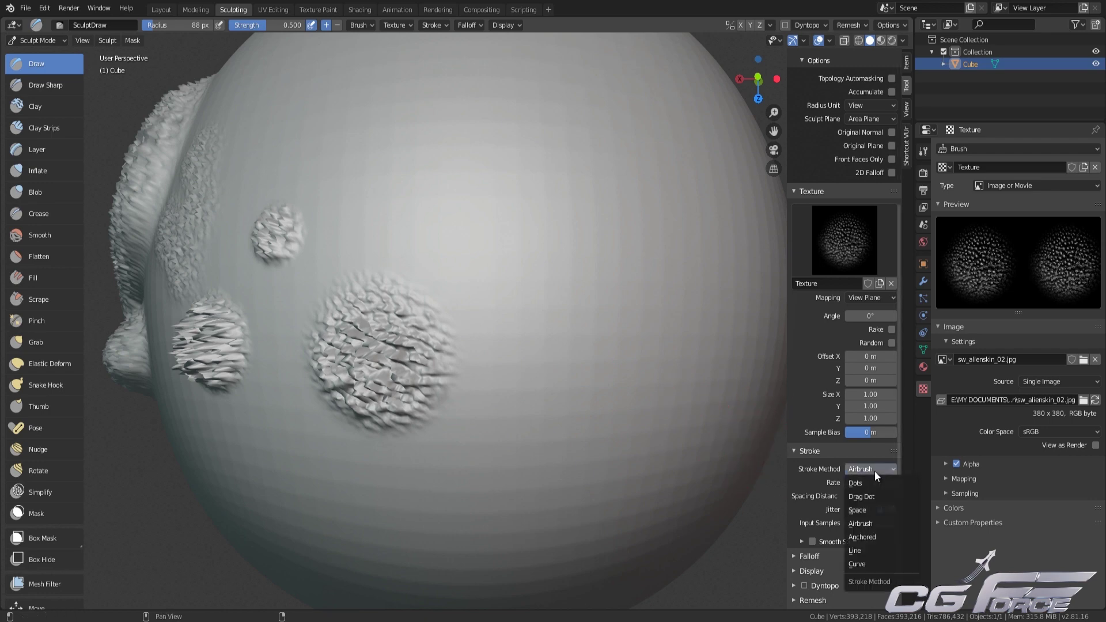
left_click(878, 534)
scroll(475, 322, "down", 3)
middle_click_drag(475, 322, 477, 335)
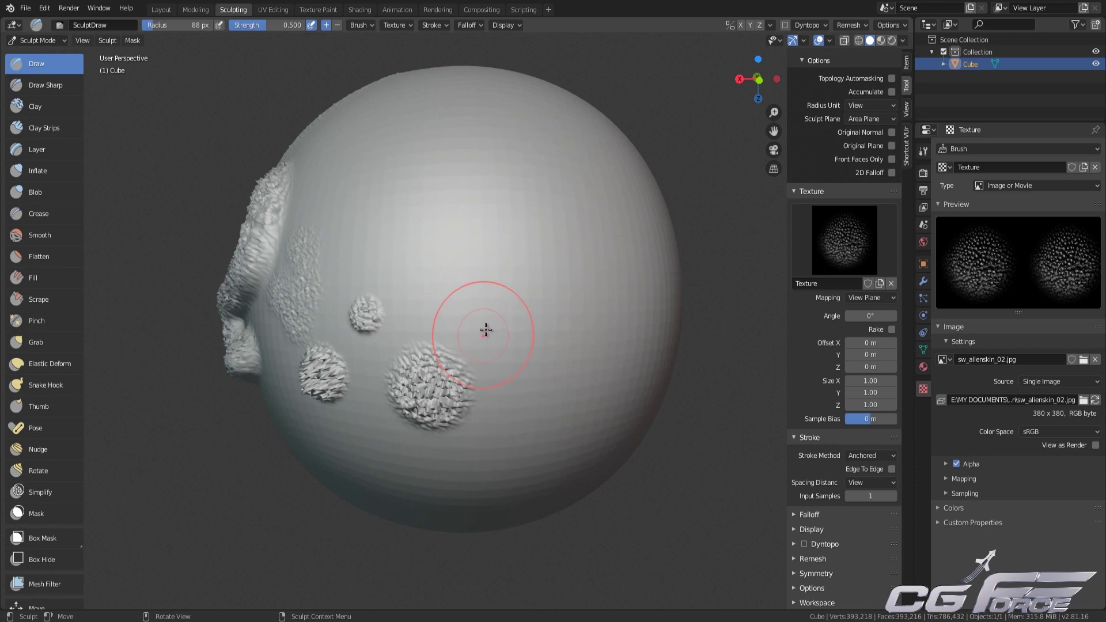
mouse_move(463, 237)
left_mouse_down()
mouse_move(610, 380)
mouse_move(573, 327)
left_mouse_up()
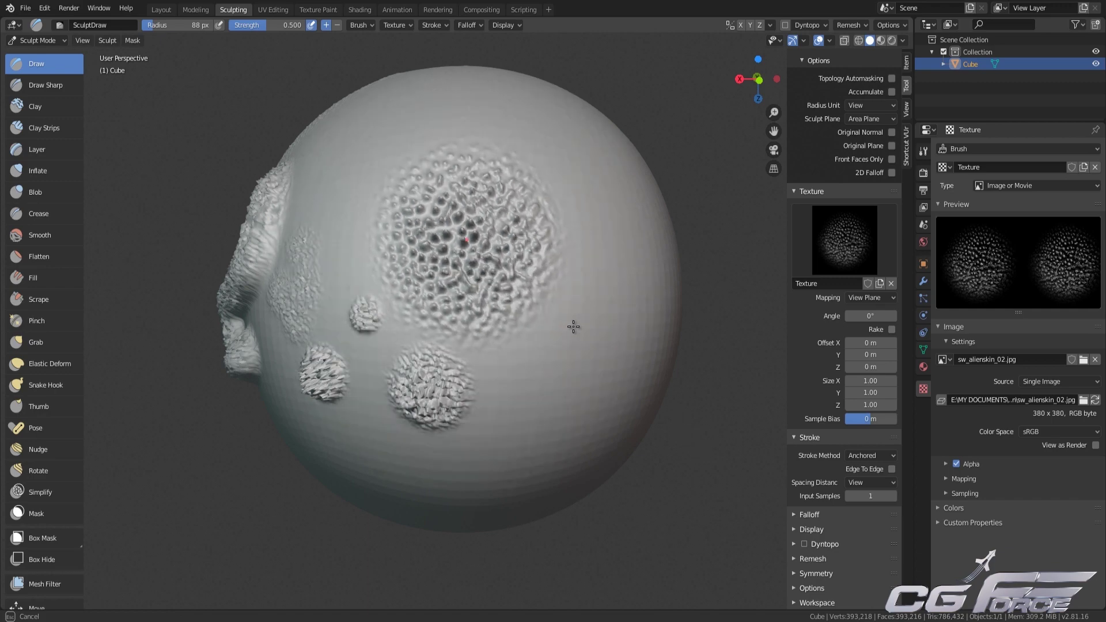
key("Escape")
middle_click_drag(547, 323, 550, 221)
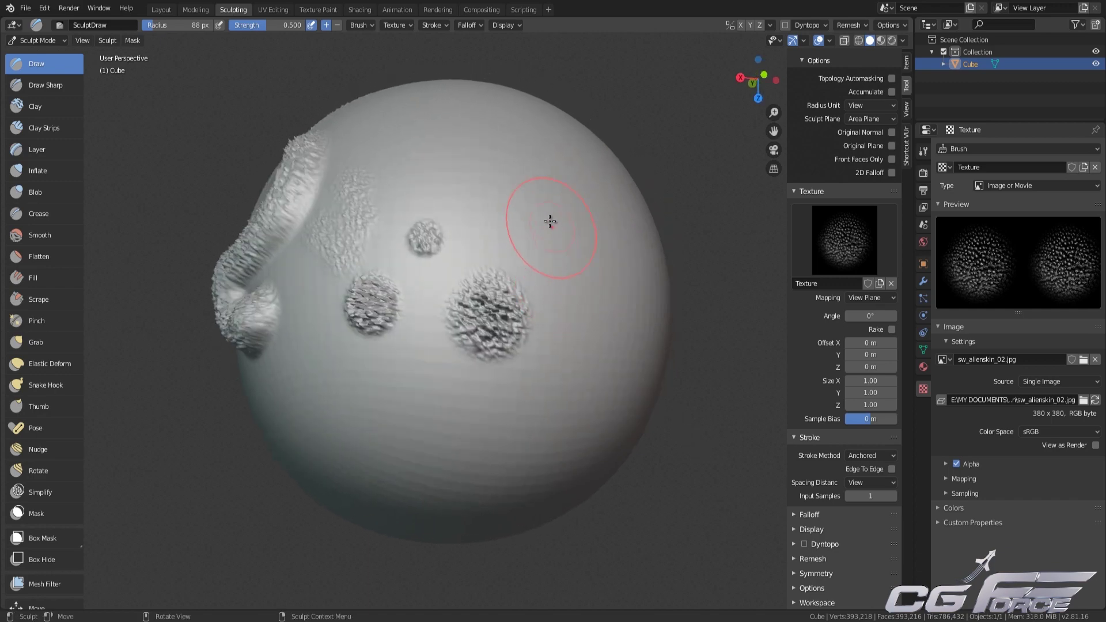
- Try further large anchored texture stamps around the airbrushed dabs, varying their size and rotation
mouse_move(509, 197)
left_mouse_down()
mouse_move(712, 342)
mouse_move(648, 283)
left_mouse_up()
middle_click_drag(612, 331, 449, 121)
mouse_move(439, 109)
left_mouse_down()
mouse_move(903, 332)
mouse_move(689, 258)
mouse_move(812, 352)
mouse_move(527, 210)
left_mouse_up()
middle_click_drag(523, 216, 543, 210)
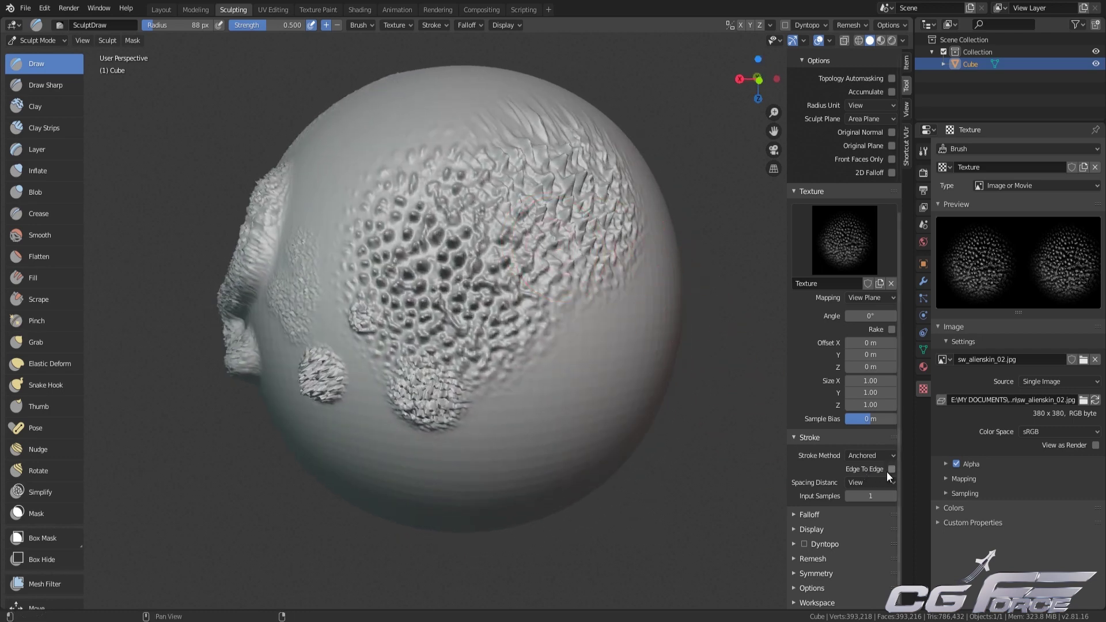
- Try an oversized anchored stamp from the sphere's side edge across its full width in top view
key("KP_7")
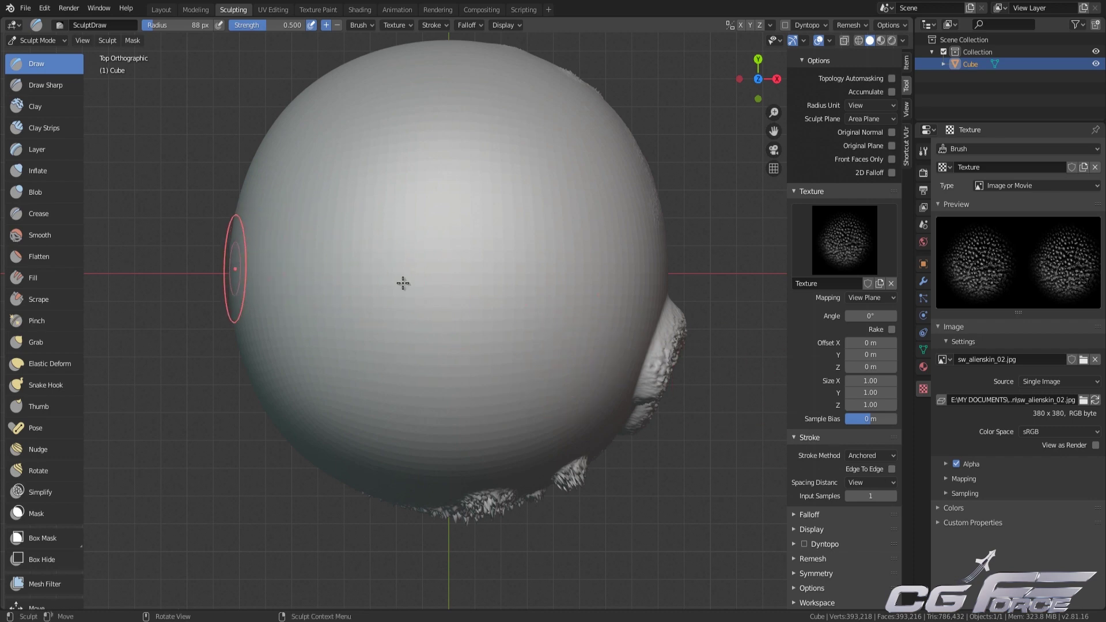
mouse_move(229, 264)
left_mouse_down()
mouse_move(722, 320)
mouse_move(667, 321)
left_mouse_up()
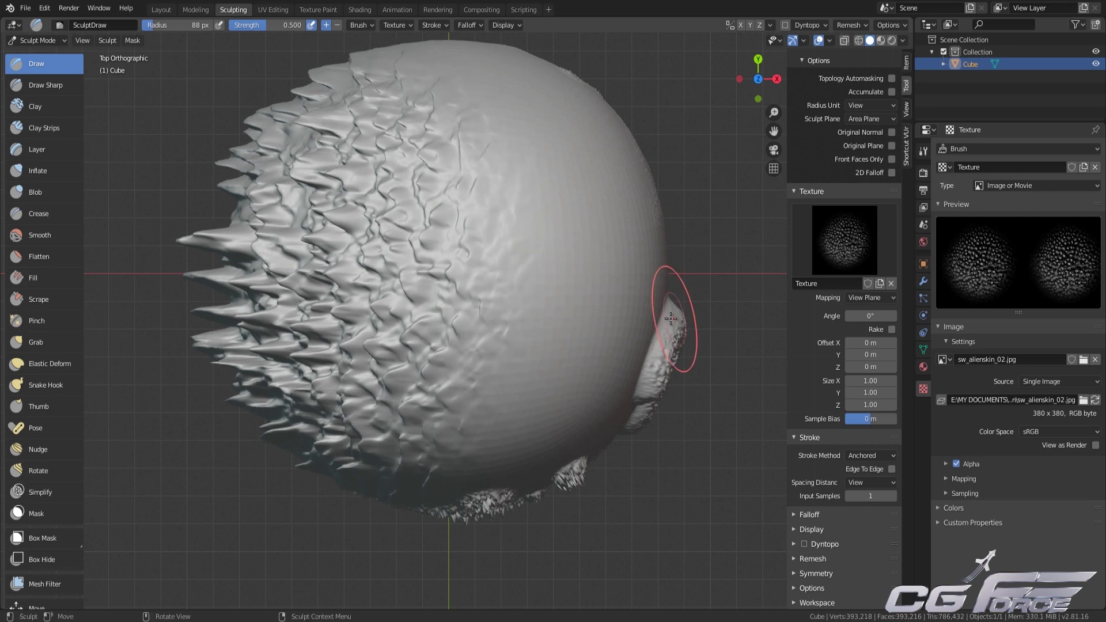
key("Escape")
- Try an anchored stamp spanning the sphere with Edge To Edge enabled, undo it, and disable Edge To Edge
left_click(892, 470)
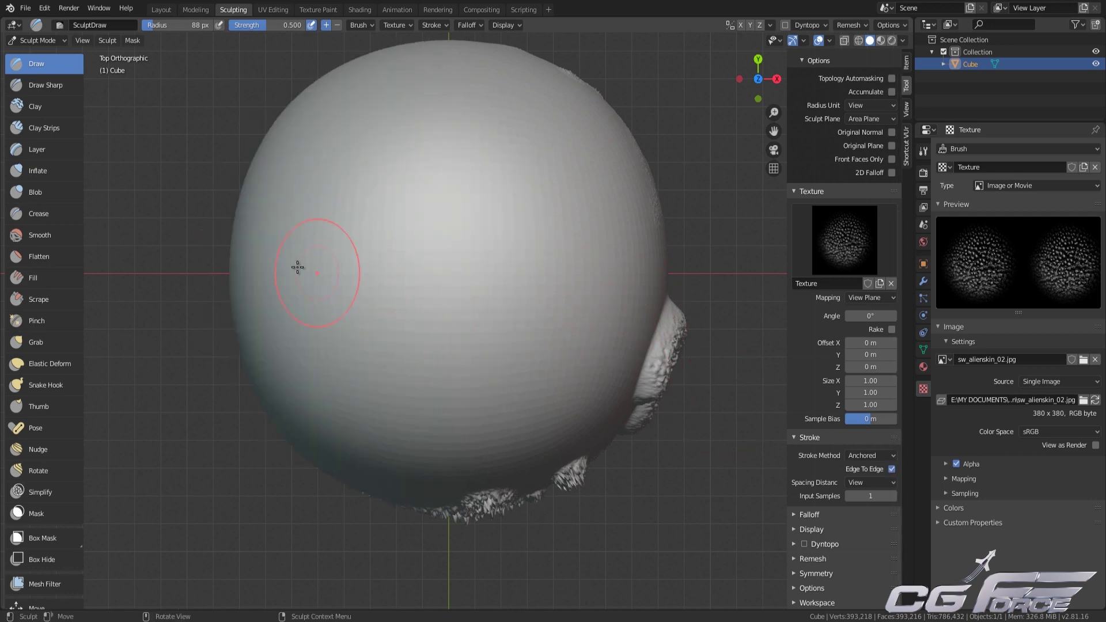
left_click_drag(230, 263, 233, 263)
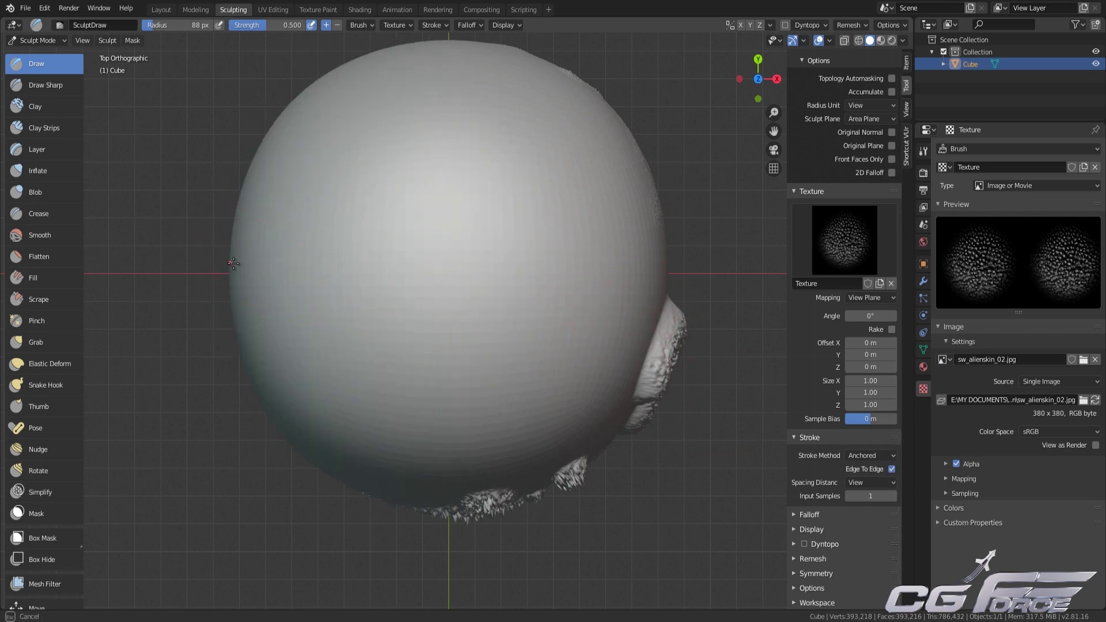
mouse_move(303, 266)
left_mouse_down()
mouse_move(536, 265)
mouse_move(684, 281)
left_mouse_up()
key("ctrl+z")
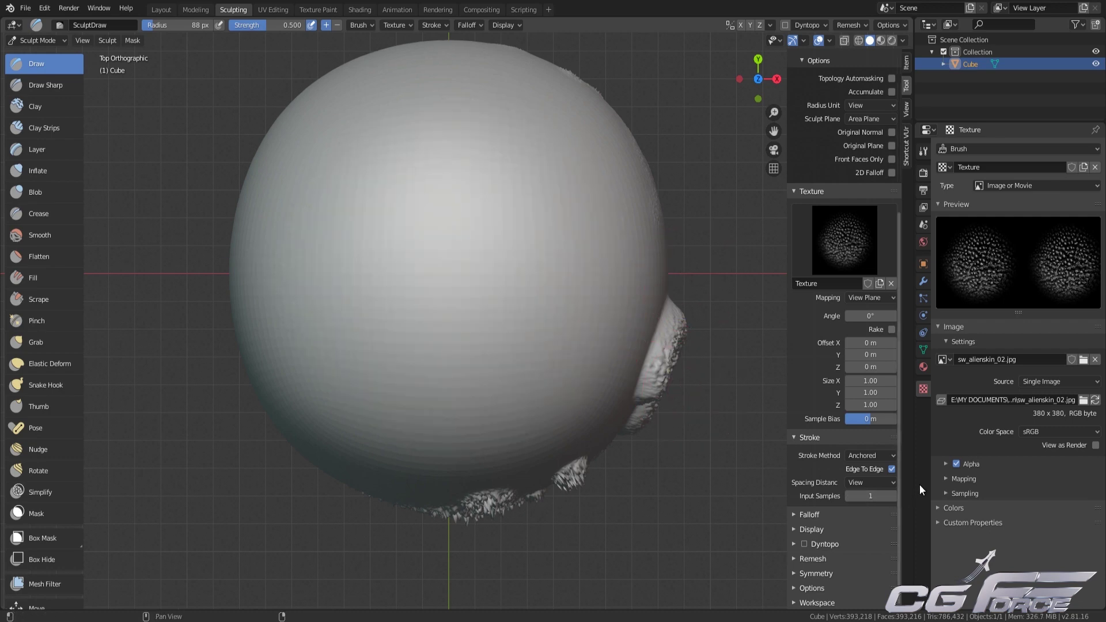
left_click(893, 467)
- Set the stroke method to Line and sculpt four straight textured bands across the upper and middle parts of the sphere in top view
left_click(875, 455)
left_click(869, 537)
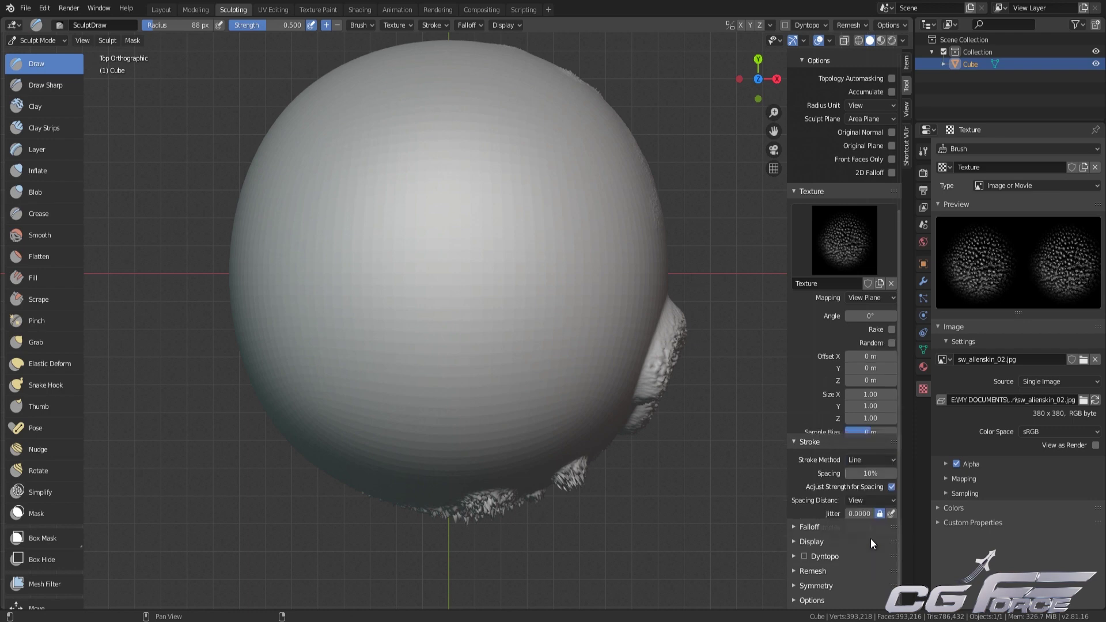
middle_click_drag(461, 228, 456, 288, "shift")
scroll(456, 288, "down", 1)
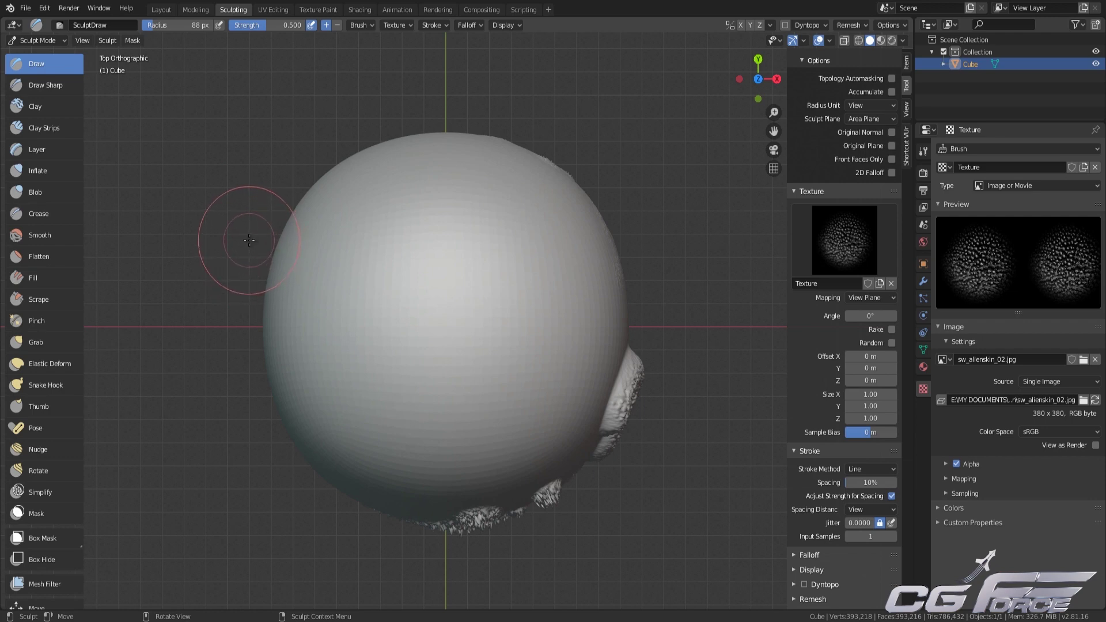
mouse_move(309, 196)
left_mouse_down()
mouse_move(636, 203)
mouse_move(637, 186)
left_mouse_up()
mouse_move(287, 241)
left_mouse_down()
mouse_move(572, 236)
mouse_move(625, 222)
left_mouse_up()
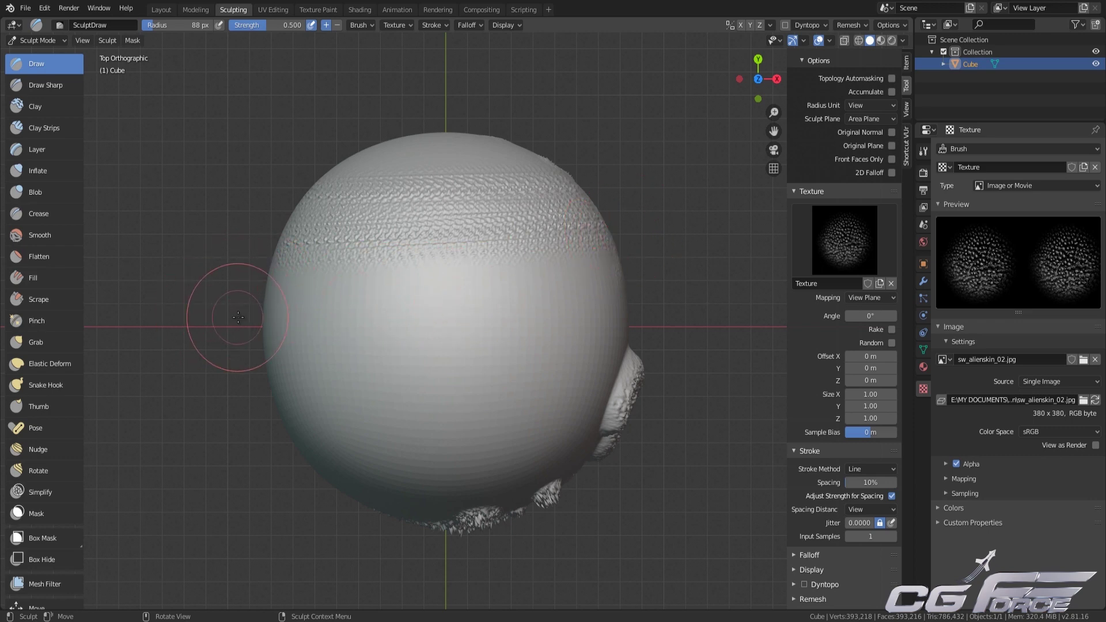
mouse_move(265, 338)
left_mouse_down()
mouse_move(372, 329)
mouse_move(549, 381)
mouse_move(688, 387)
left_mouse_up()
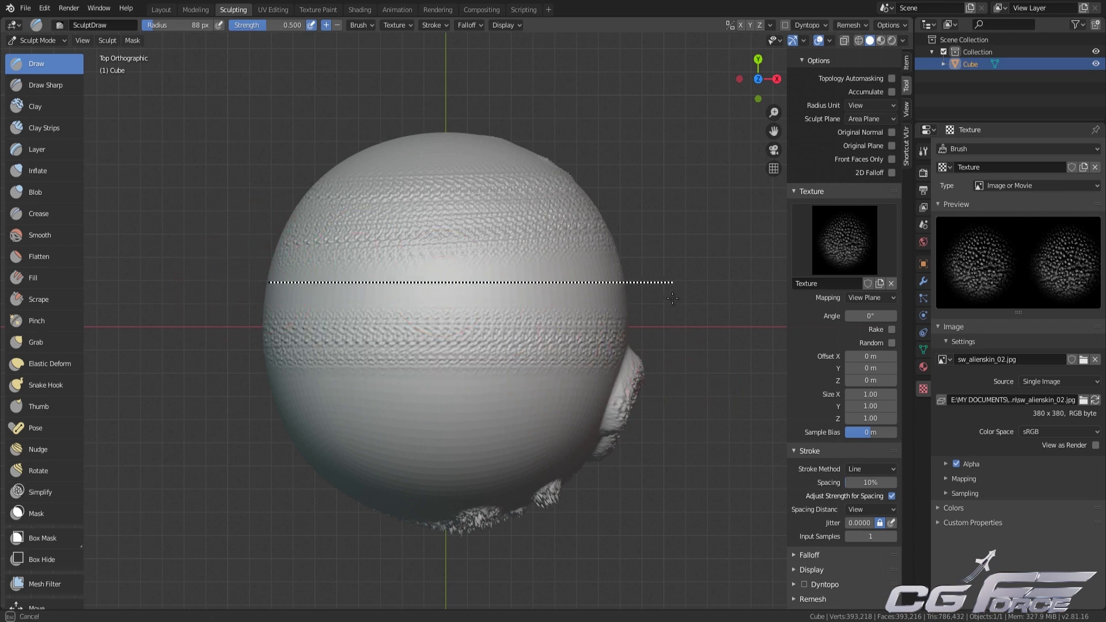
left_click_drag(672, 298, 671, 297, "ctrl")
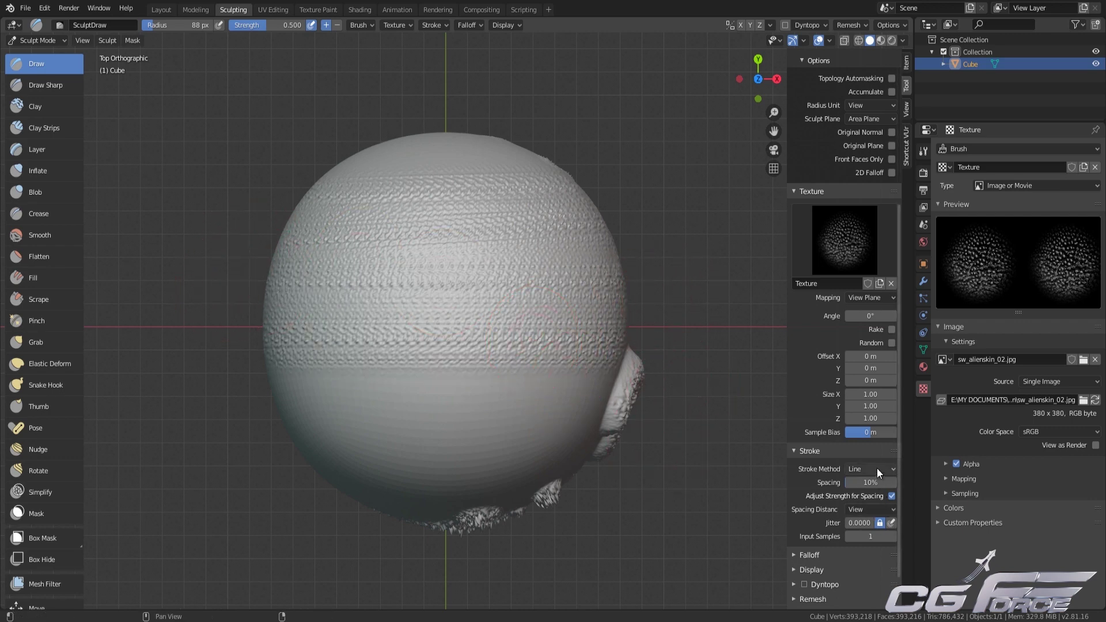
- Set the stroke method to Curve and lay out a new multi-point paint curve as an open loop over the sphere
left_click(876, 467)
left_click(873, 562)
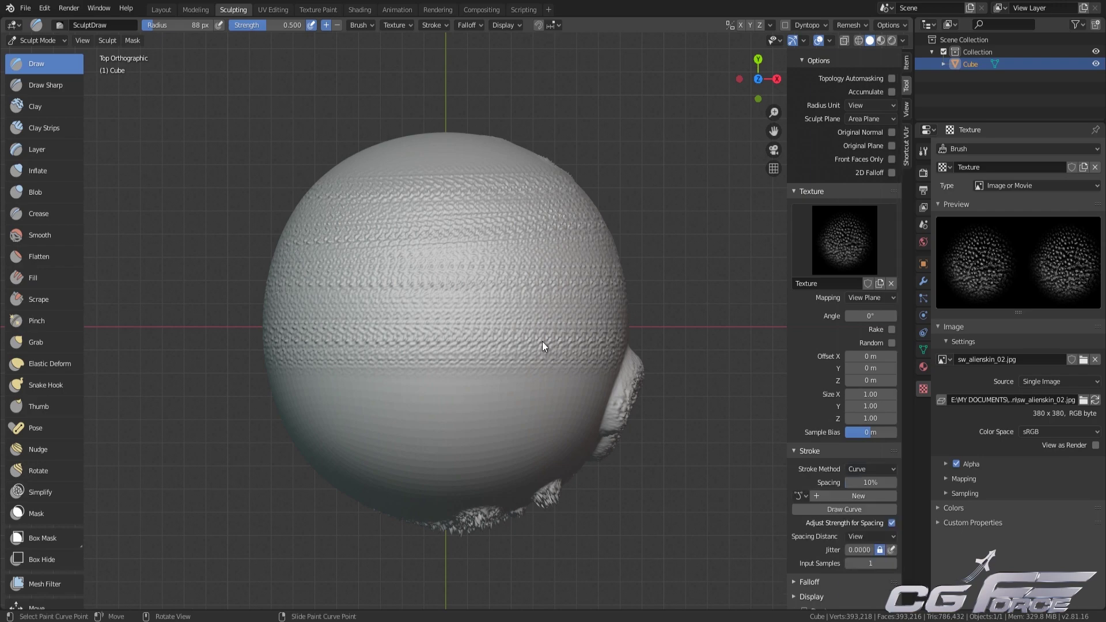
mouse_move(527, 290)
middle_mouse_down()
mouse_move(544, 412)
mouse_move(501, 318)
mouse_move(546, 309)
mouse_move(503, 310)
mouse_move(547, 327)
mouse_move(493, 310)
mouse_move(442, 212)
mouse_move(349, 193)
mouse_move(376, 221)
middle_mouse_up()
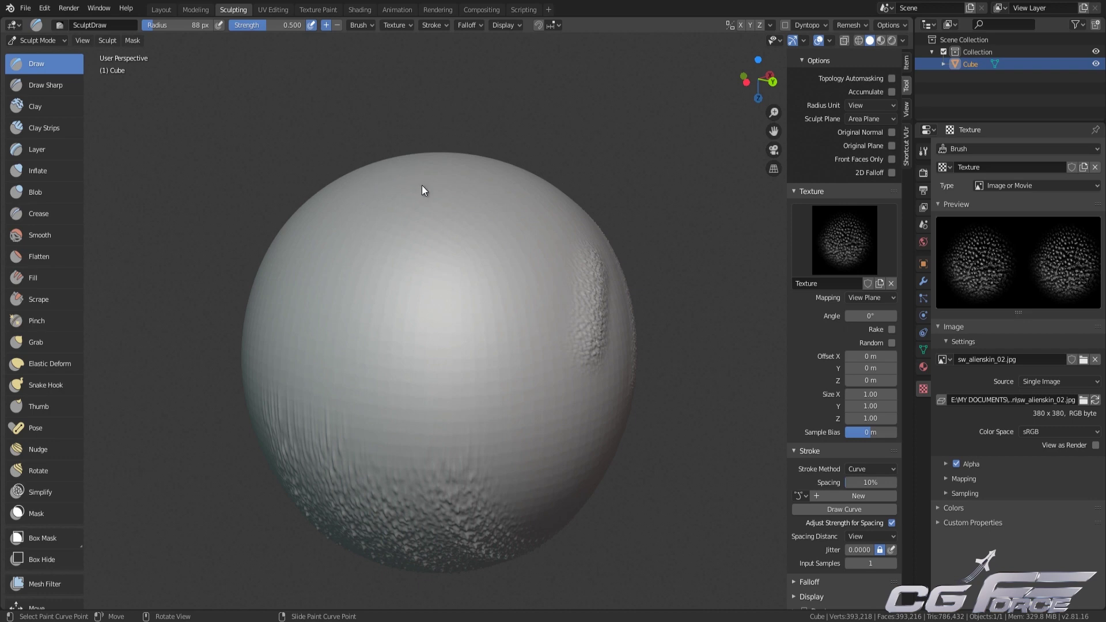
scroll(828, 437, "down", 3)
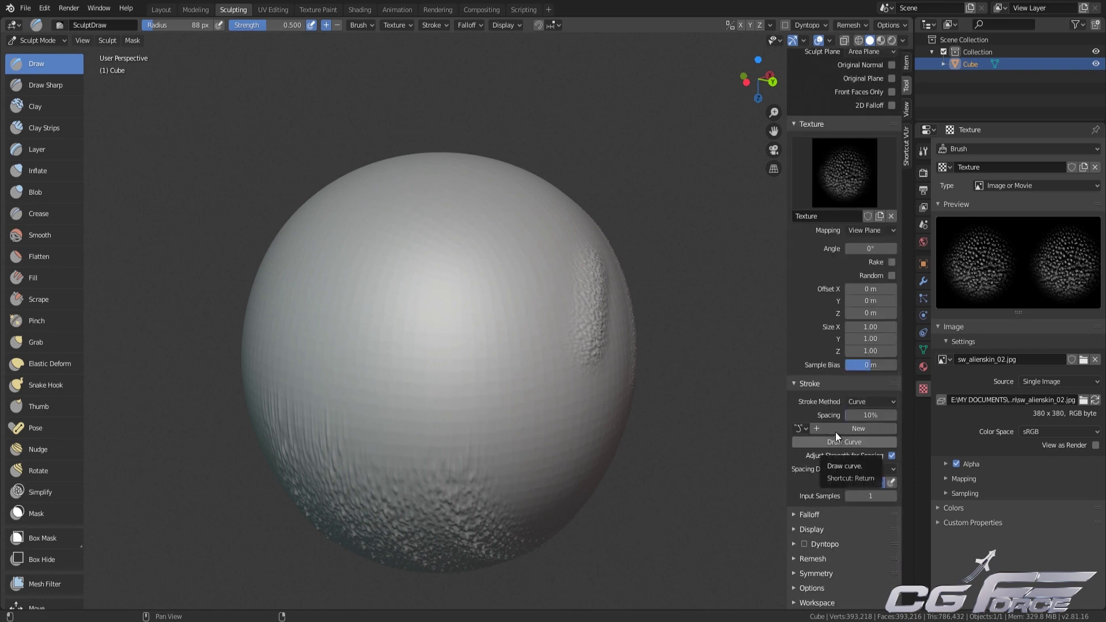
left_click(854, 433)
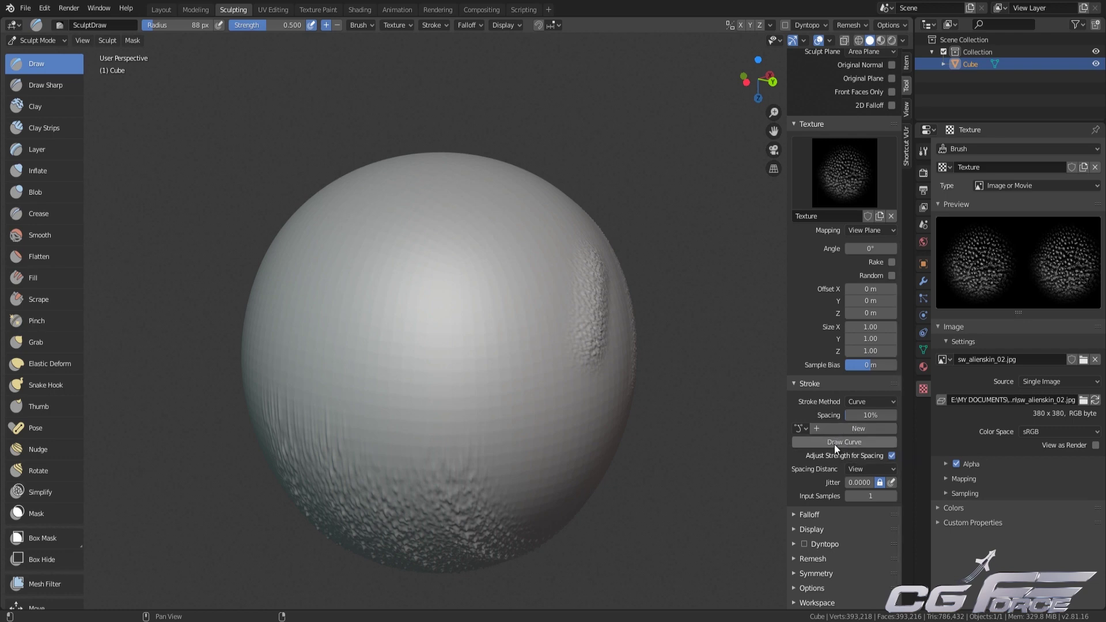
scroll(835, 444, "up", 2)
mouse_move(748, 440)
middle_mouse_down()
mouse_move(685, 439)
mouse_move(704, 458)
mouse_move(699, 430)
mouse_move(690, 436)
mouse_move(703, 437)
mouse_move(699, 412)
middle_mouse_up()
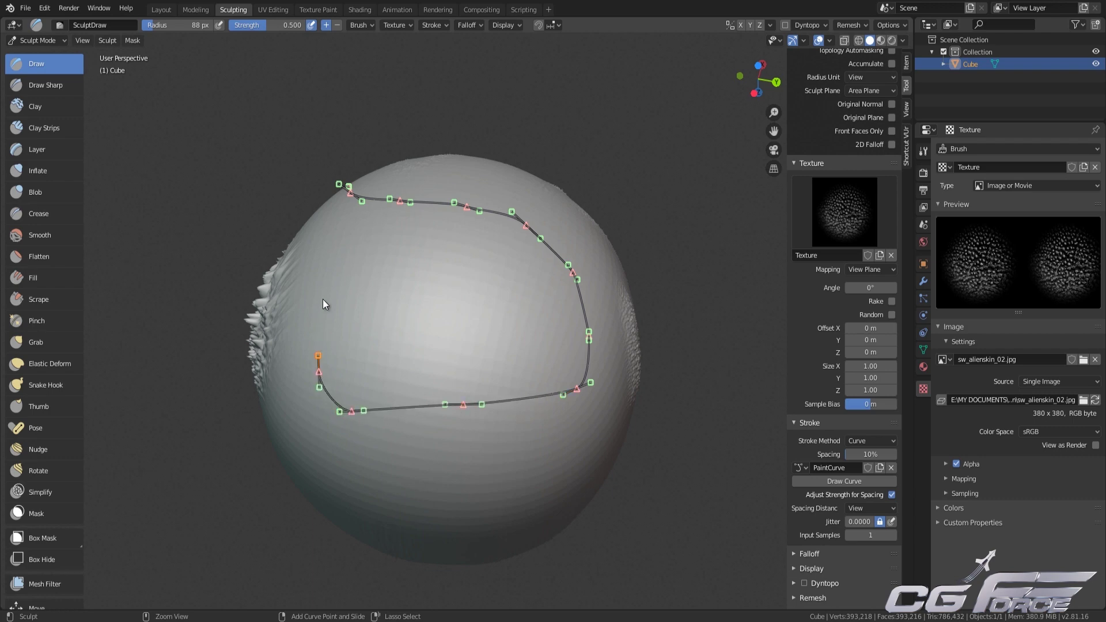
right_click(332, 232, "ctrl")
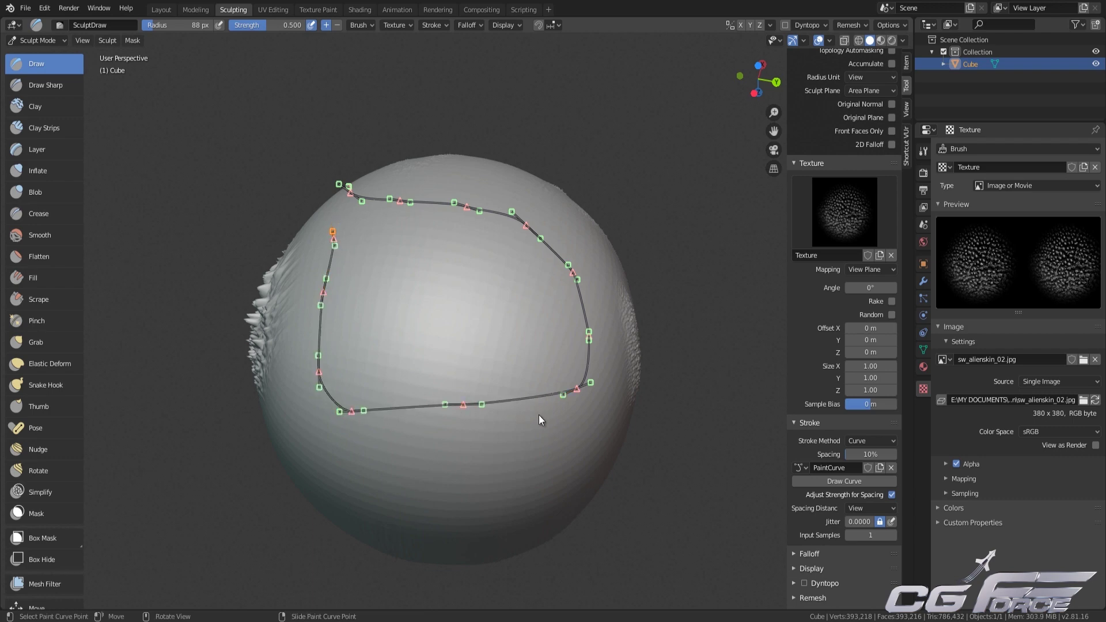
- Sculpt the texture along the paint curve, and repeat the curve stroke on another side of the sphere
left_click(867, 481)
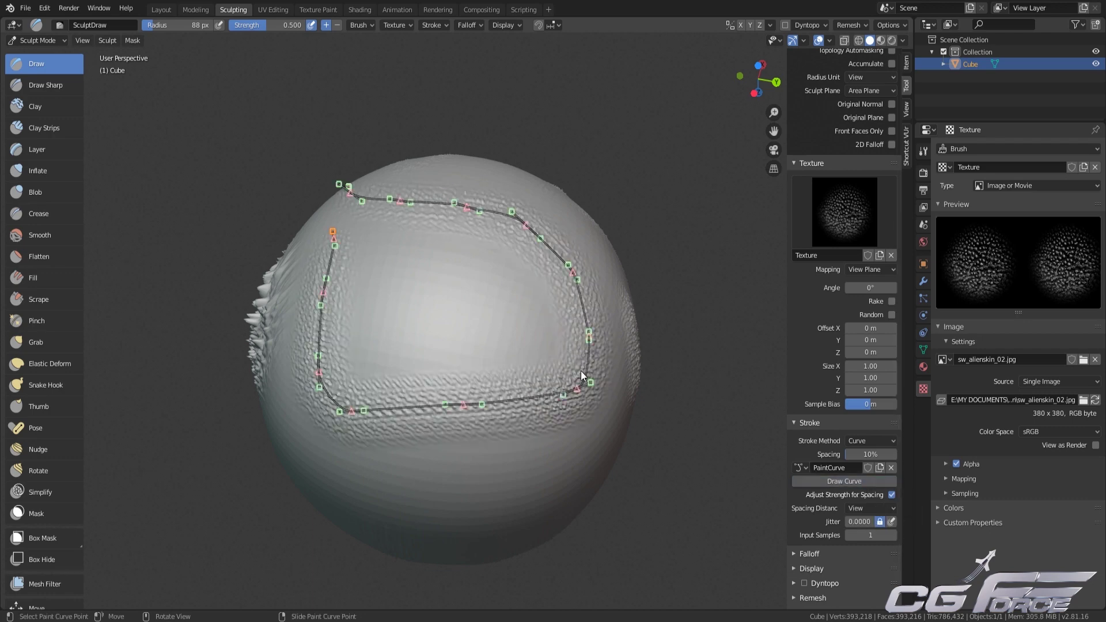
mouse_move(462, 412)
middle_mouse_down()
mouse_move(468, 338)
mouse_move(493, 340)
mouse_move(514, 324)
middle_mouse_up()
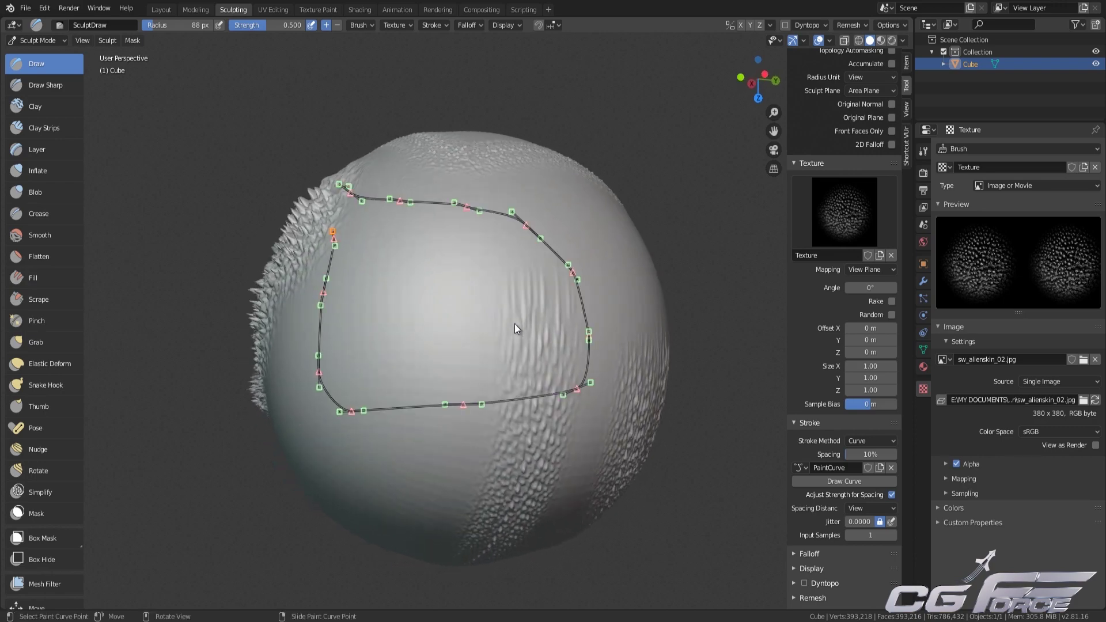
key("Return")
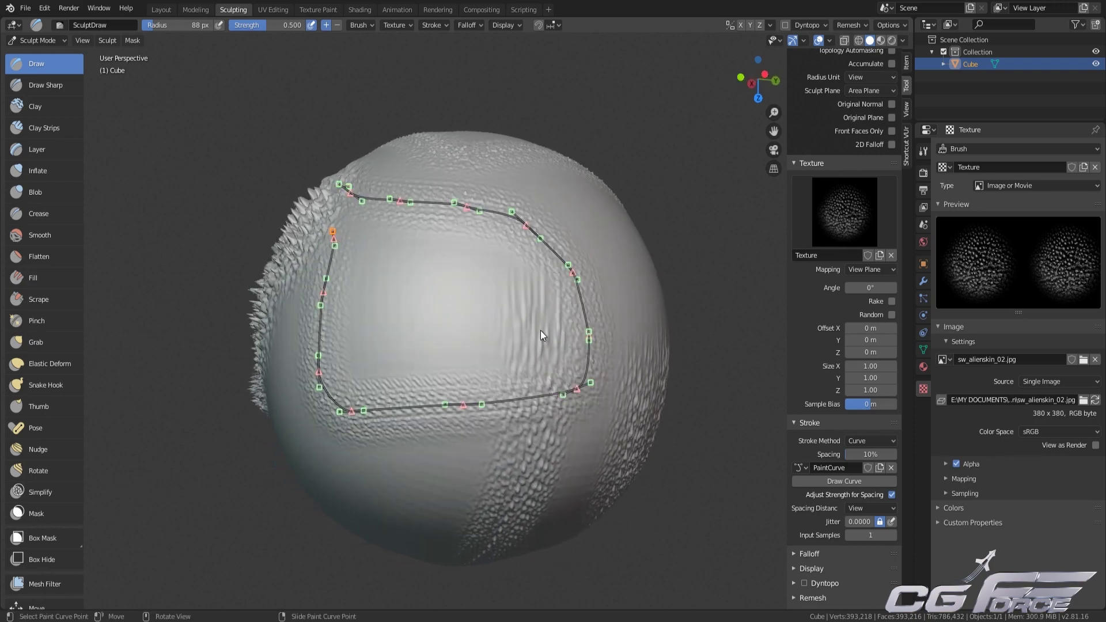
- Reshape the loop's lower side by moving its middle control point down and nudging the lower-left corner point up
mouse_move(540, 330)
middle_mouse_down()
mouse_move(481, 356)
mouse_move(624, 338)
mouse_move(568, 349)
middle_mouse_up()
mouse_move(651, 369)
middle_mouse_down()
mouse_move(609, 354)
mouse_move(583, 371)
mouse_move(606, 378)
mouse_move(462, 389)
middle_mouse_up()
left_click_drag(464, 407, 452, 440)
mouse_move(350, 411)
left_mouse_down()
mouse_move(350, 436)
mouse_move(350, 407)
left_mouse_up()
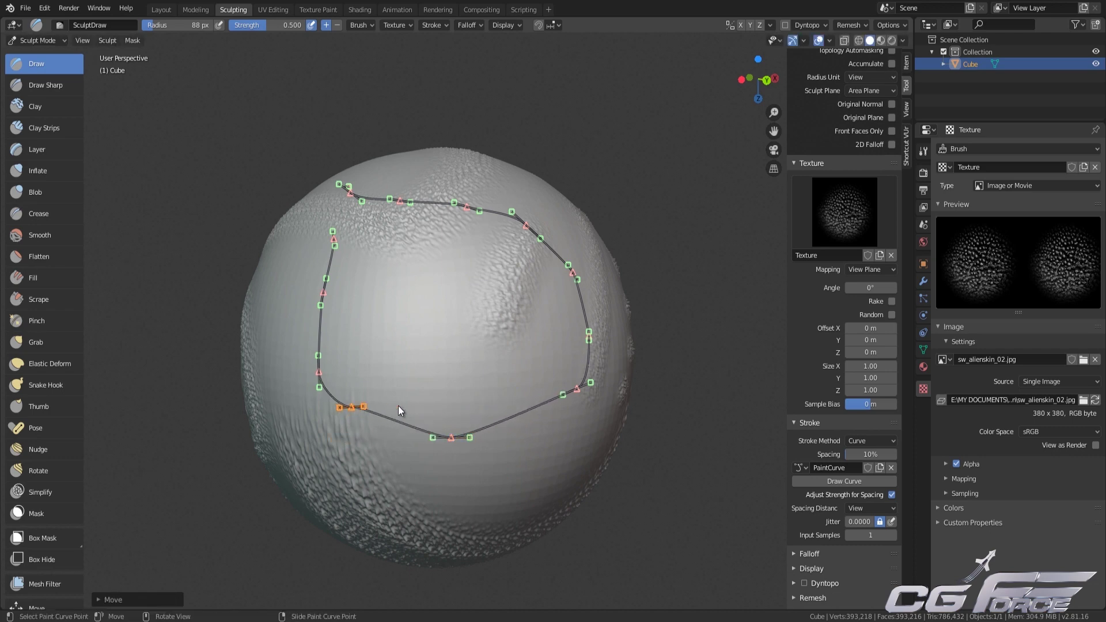
middle_click_drag(565, 394, 541, 379)
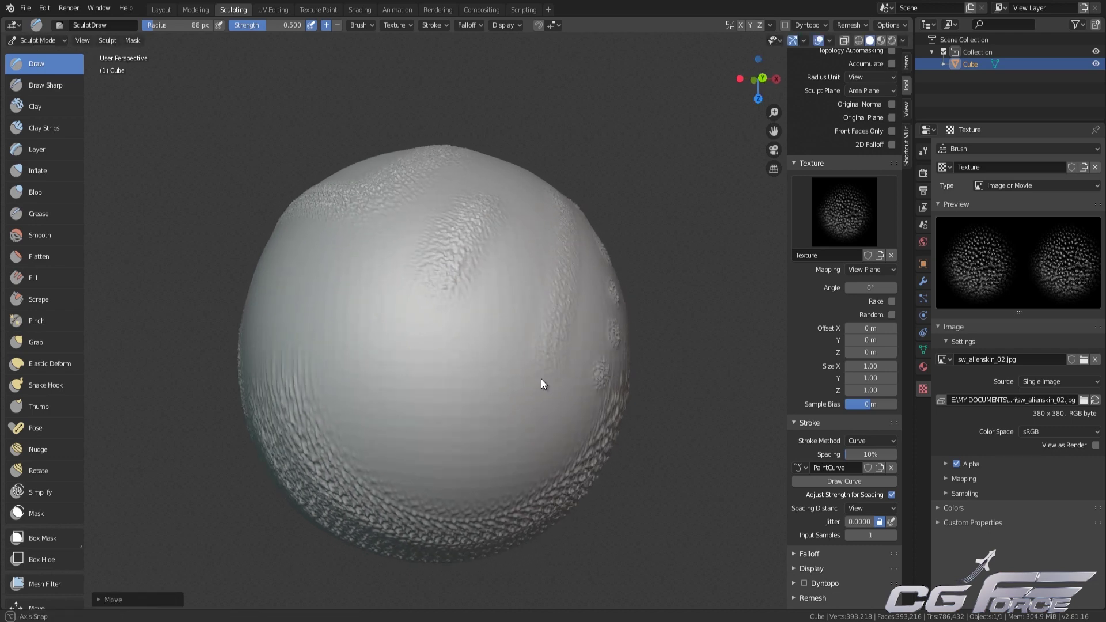
- Set the stroke method to Space, enable Smooth Stroke and expand its settings
left_click(884, 441)
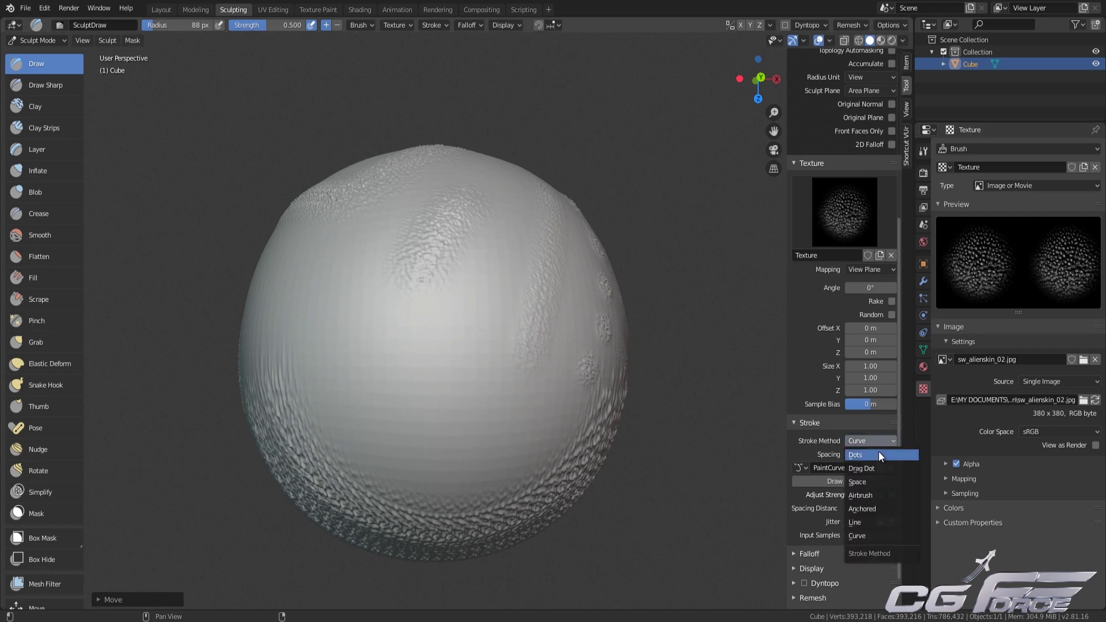
left_click(864, 481)
scroll(824, 494, "down", 1)
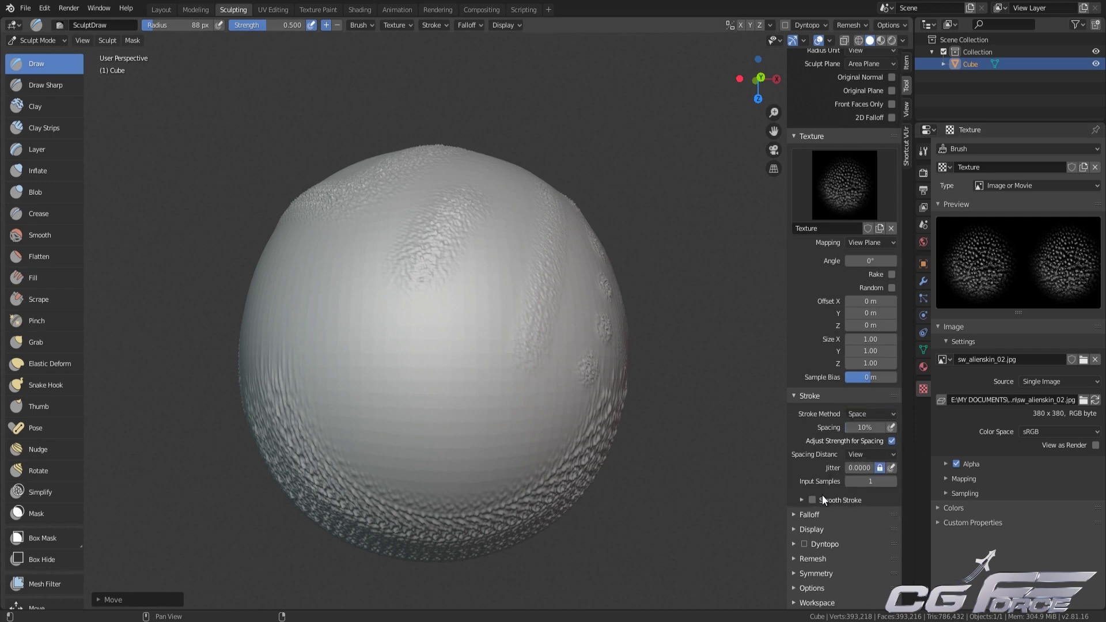
left_click(812, 499)
left_click(802, 500)
scroll(812, 520, "down", 1)
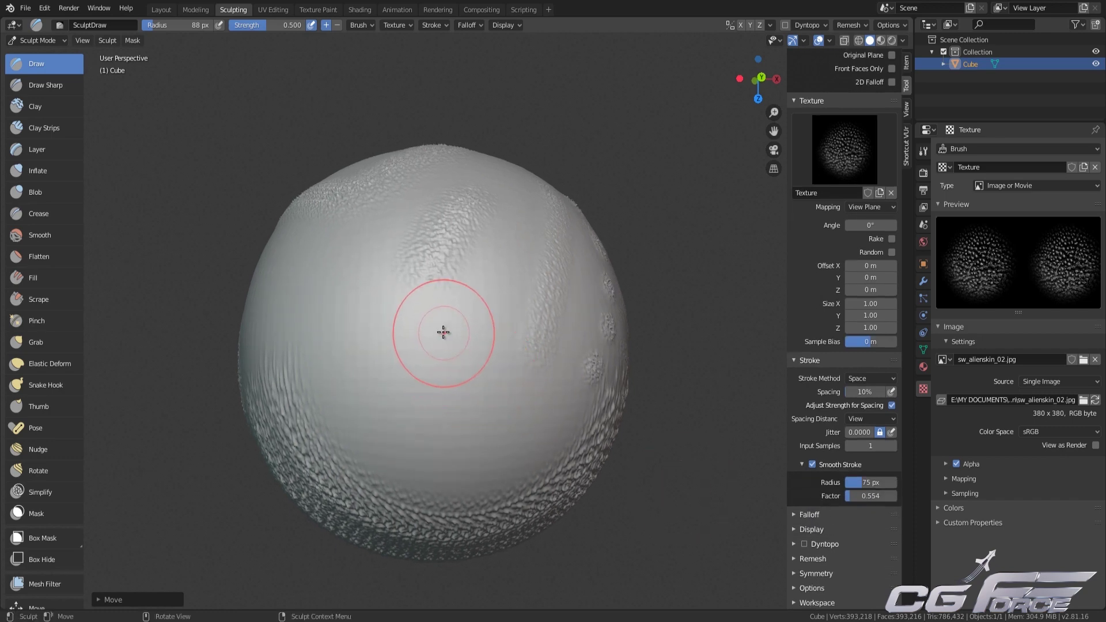
- Sculpt sweeping textured bands with Smooth Stroke over the upper front of the sphere, filling in a curved loop
left_click_drag(444, 331, 483, 338)
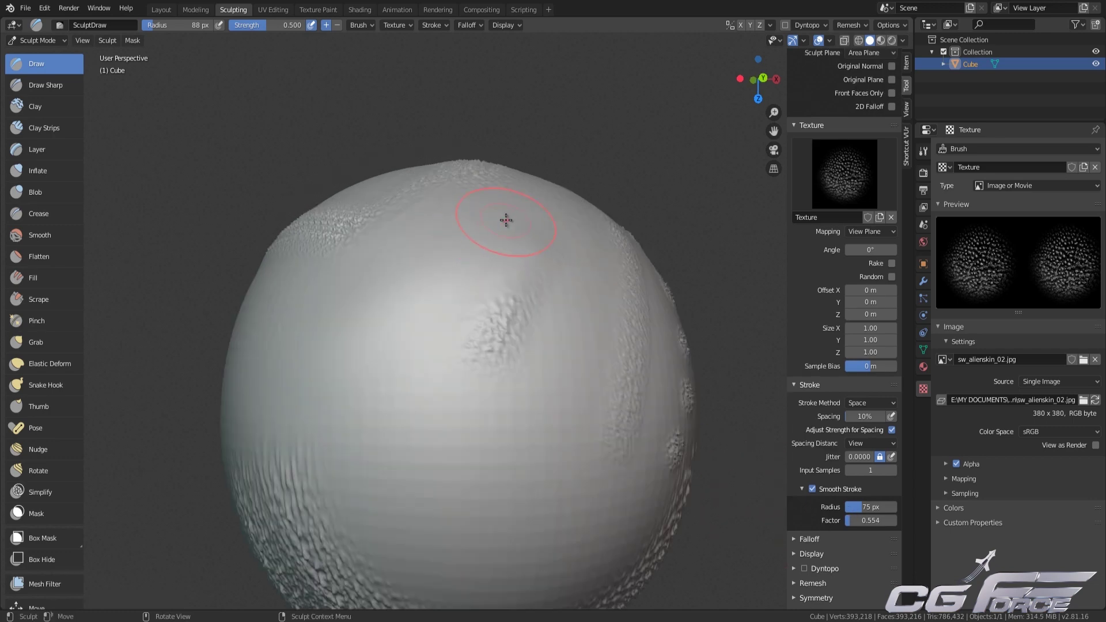
left_click_drag(505, 208, 488, 233)
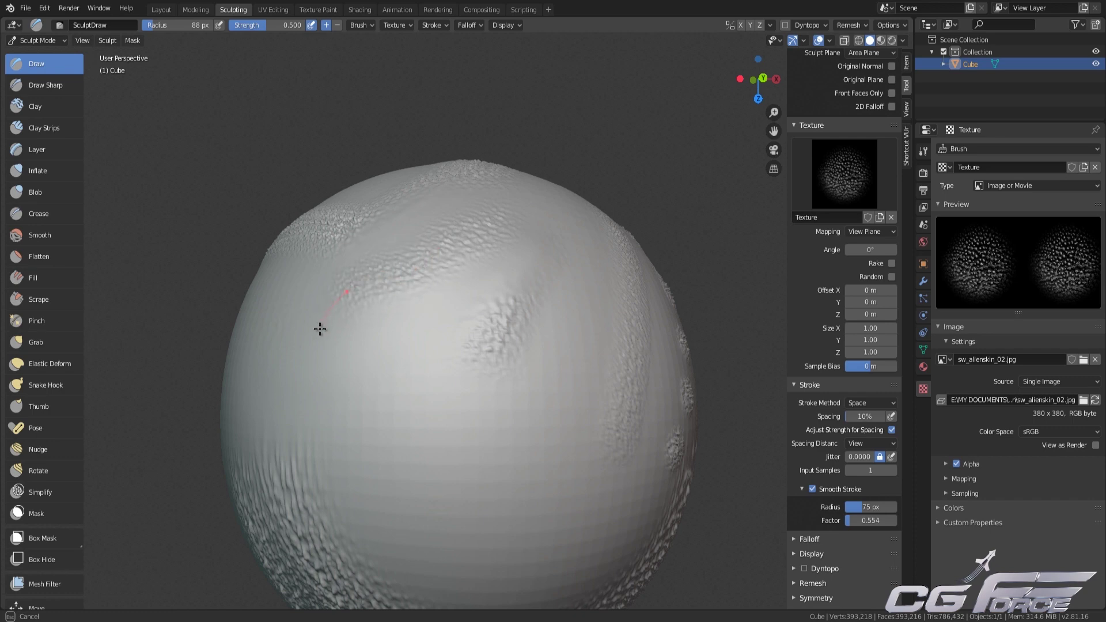
left_click_drag(412, 391, 474, 302)
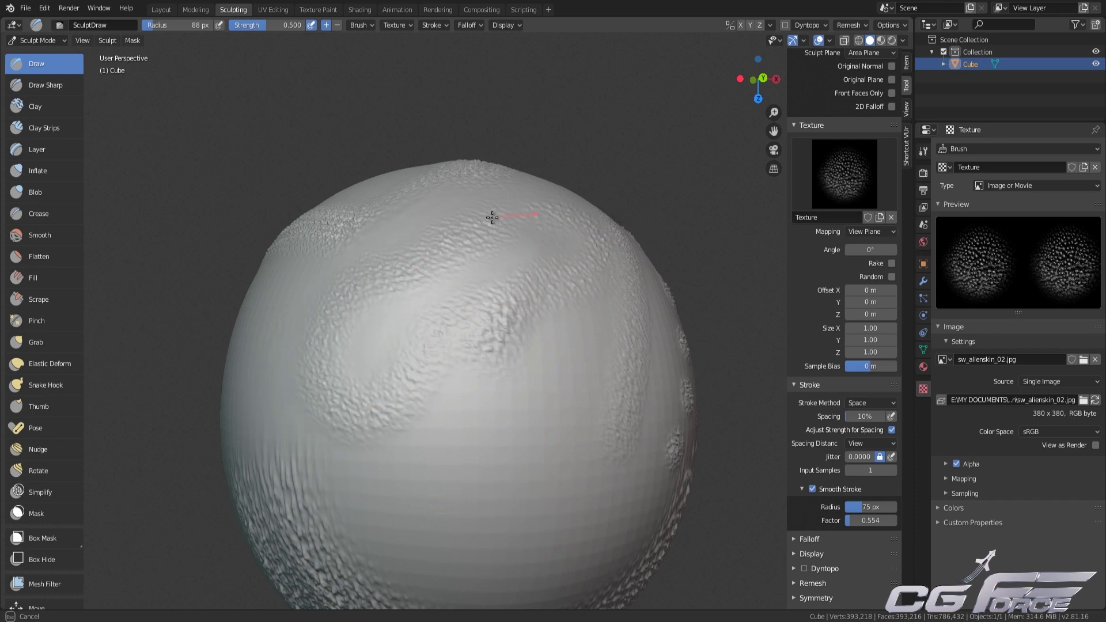
left_click_drag(460, 227, 458, 228)
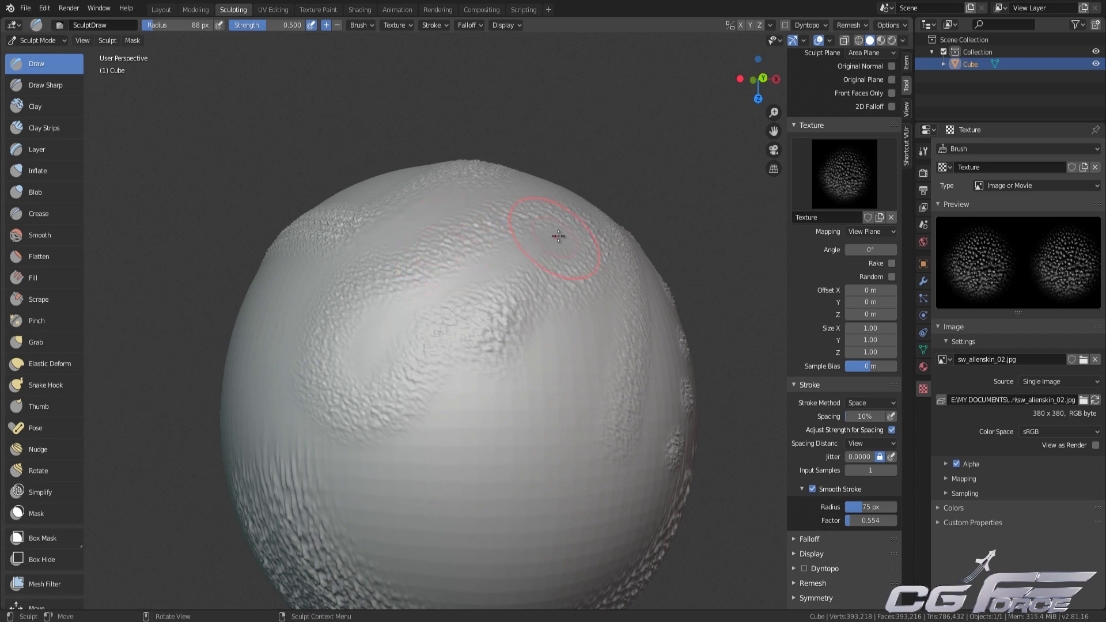
left_click_drag(573, 223, 569, 222)
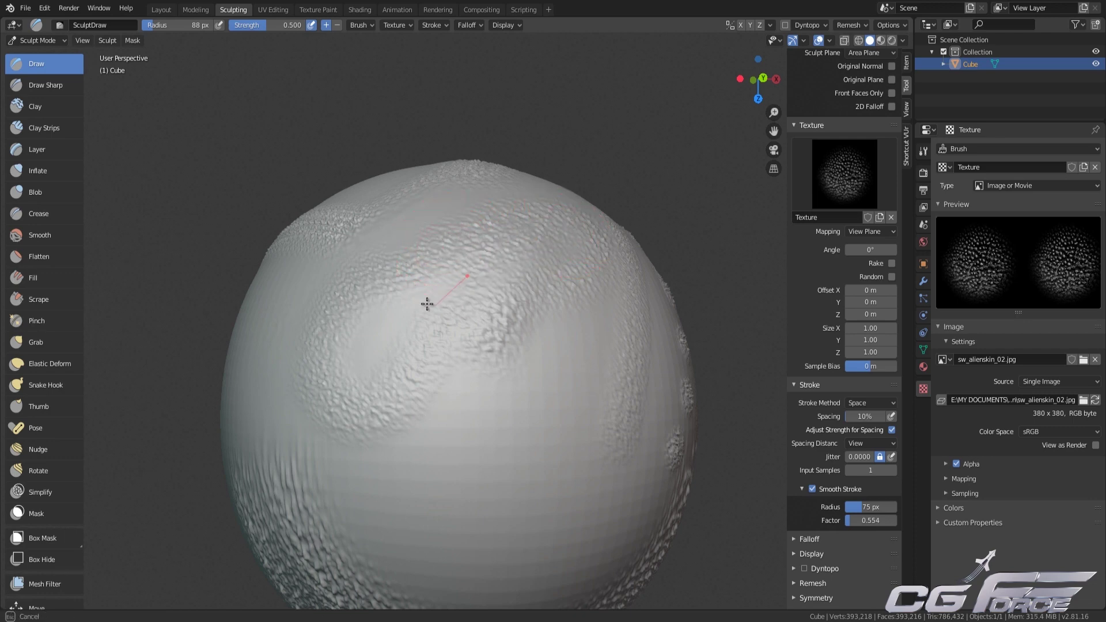
left_click_drag(426, 303, 433, 308)
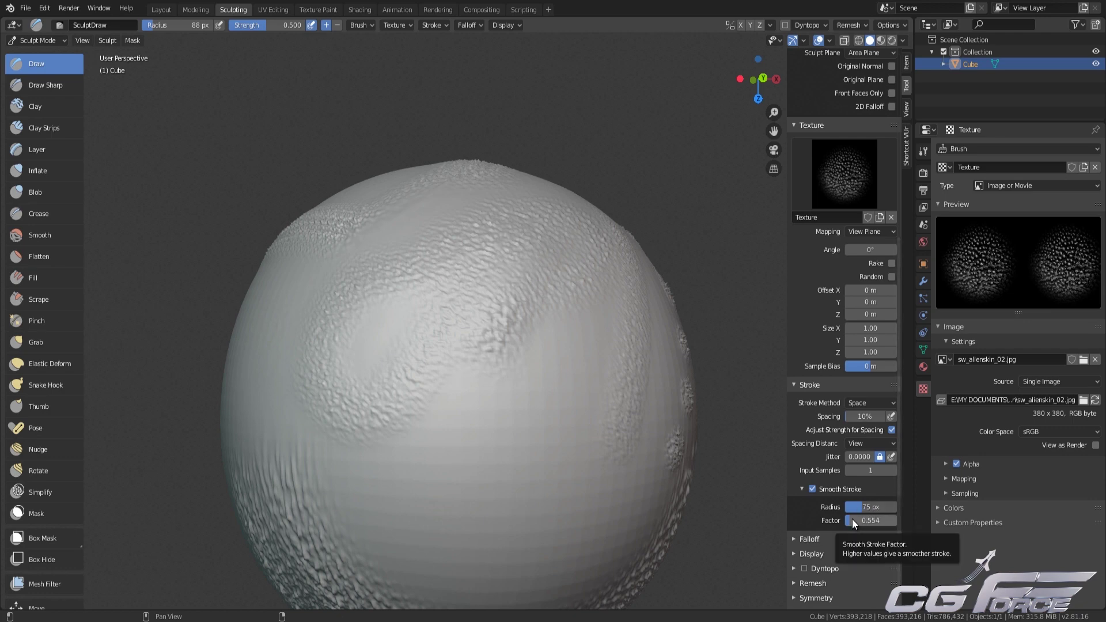
- Set the Smooth Stroke factor to 0.863 and sculpt another sweeping textured stroke around the upper part of the sphere
left_click_drag(852, 520, 873, 528)
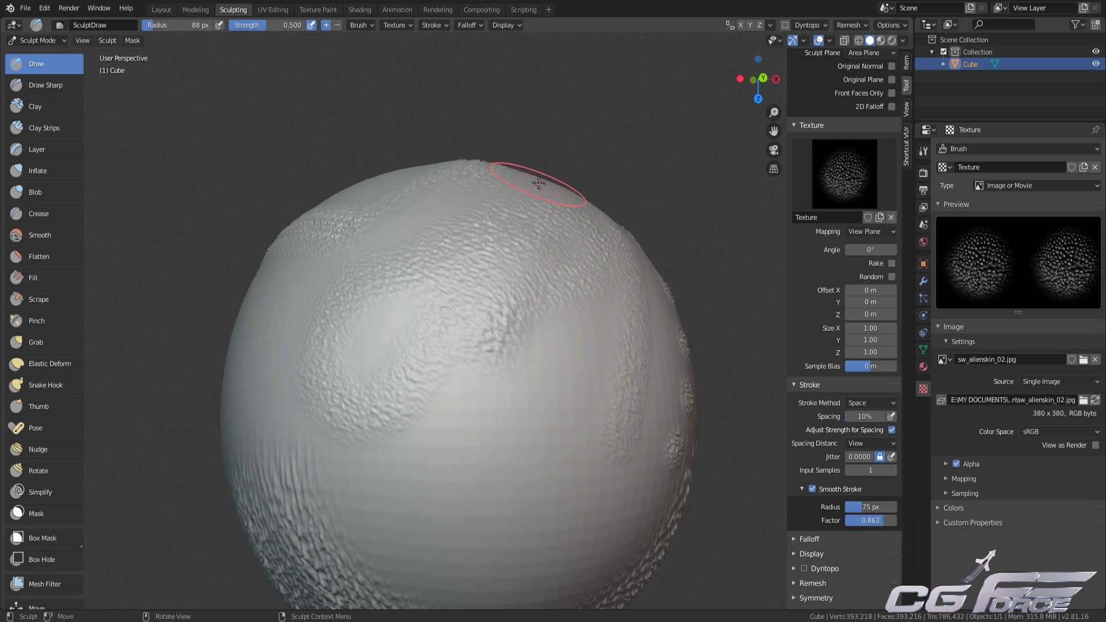
left_click_drag(536, 186, 452, 265)
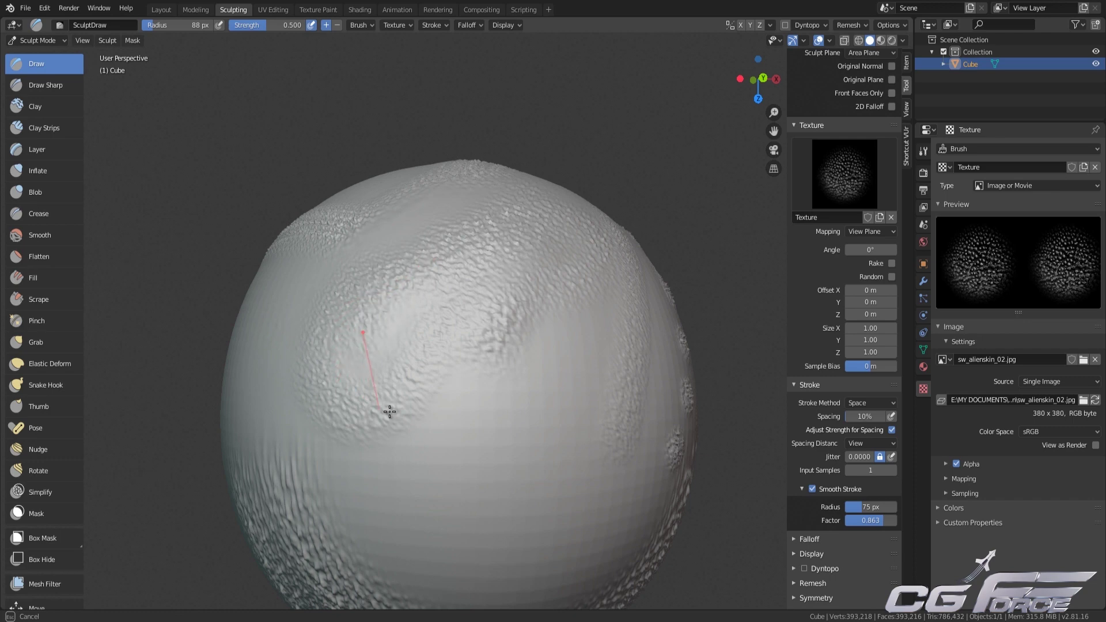
mouse_move(389, 411)
left_mouse_down()
mouse_move(484, 410)
mouse_move(585, 305)
left_mouse_up()
left_click_drag(614, 235, 604, 172)
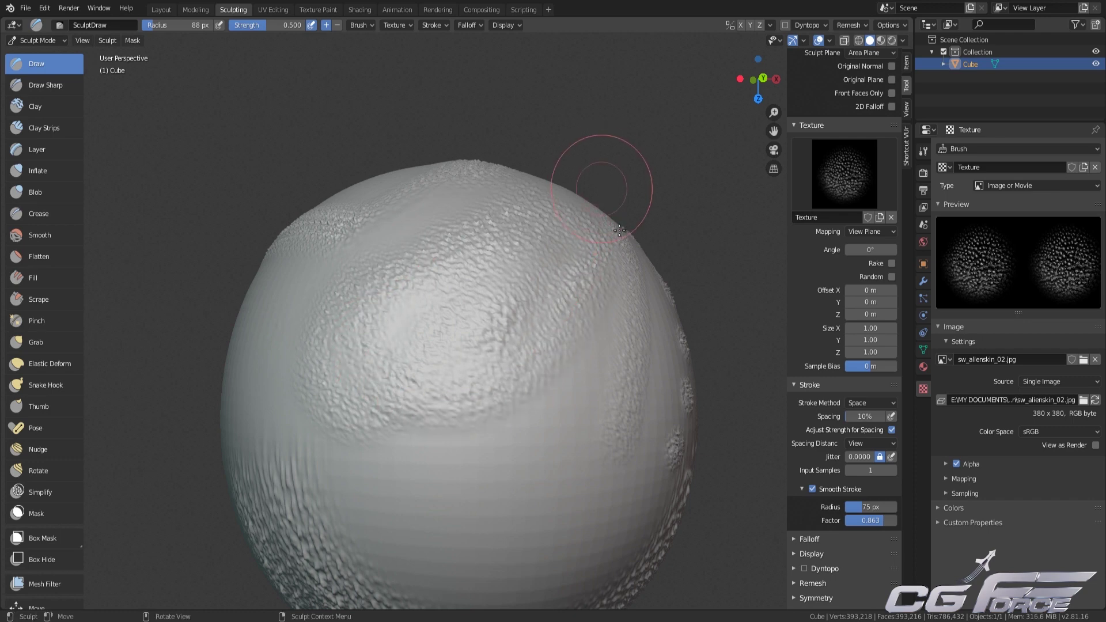
- Turn off Smooth Stroke, collapse its settings and expand the brush's Falloff settings
left_click(813, 489)
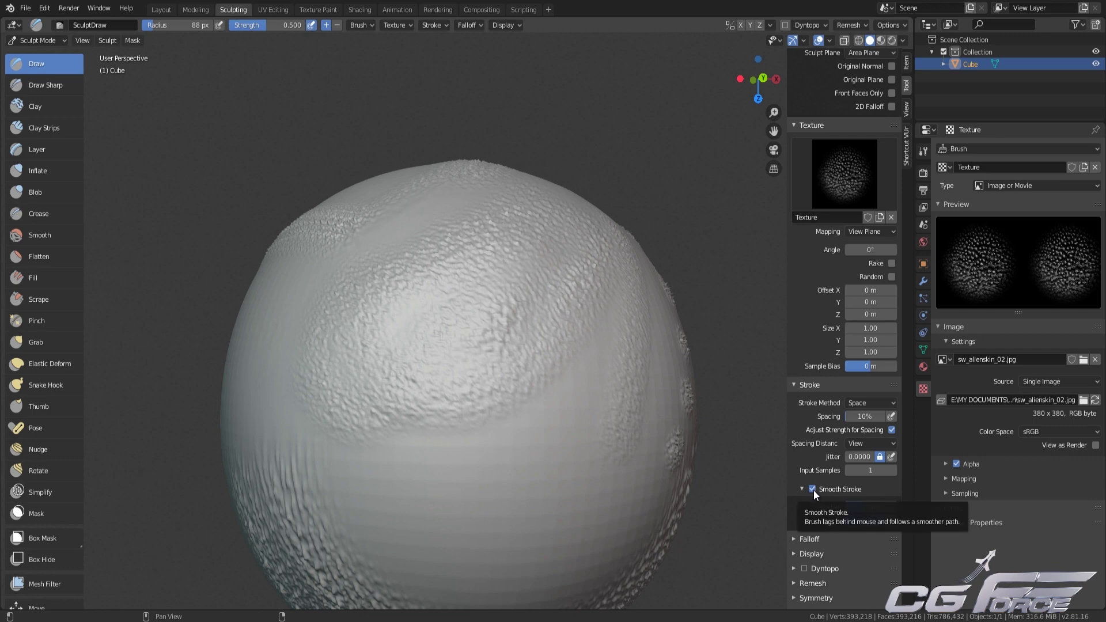
left_click(799, 489)
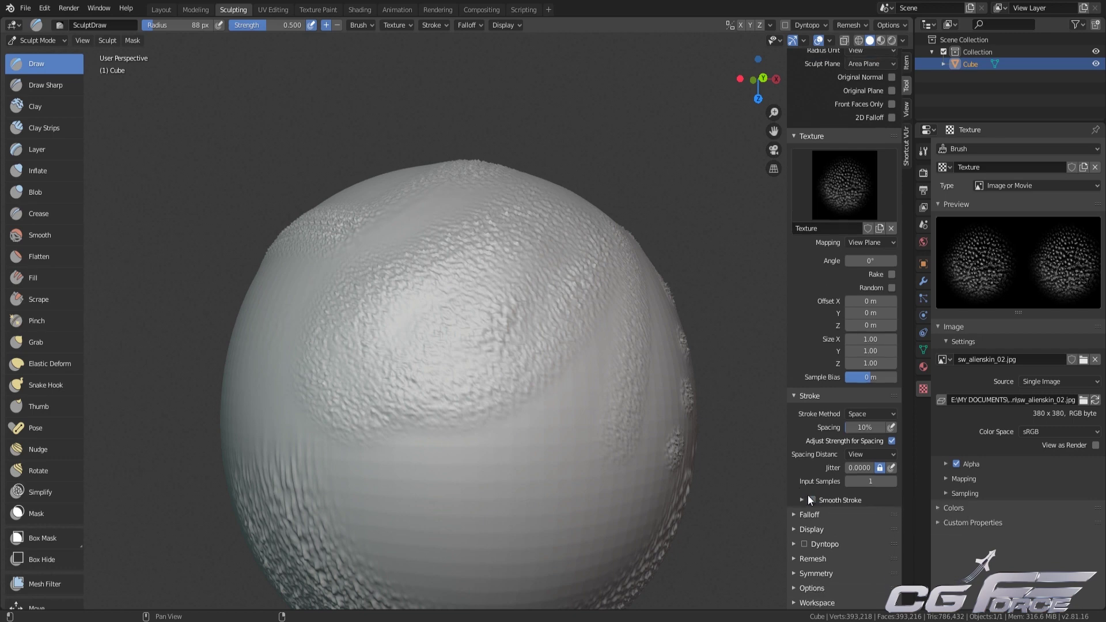
left_click(808, 517)
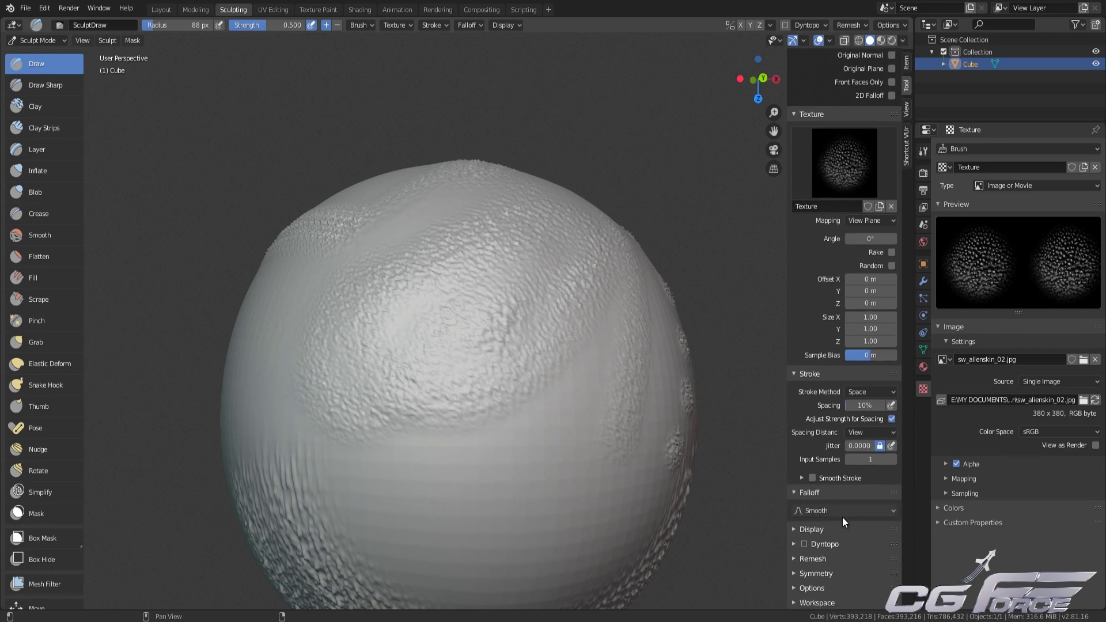
left_click(842, 516)
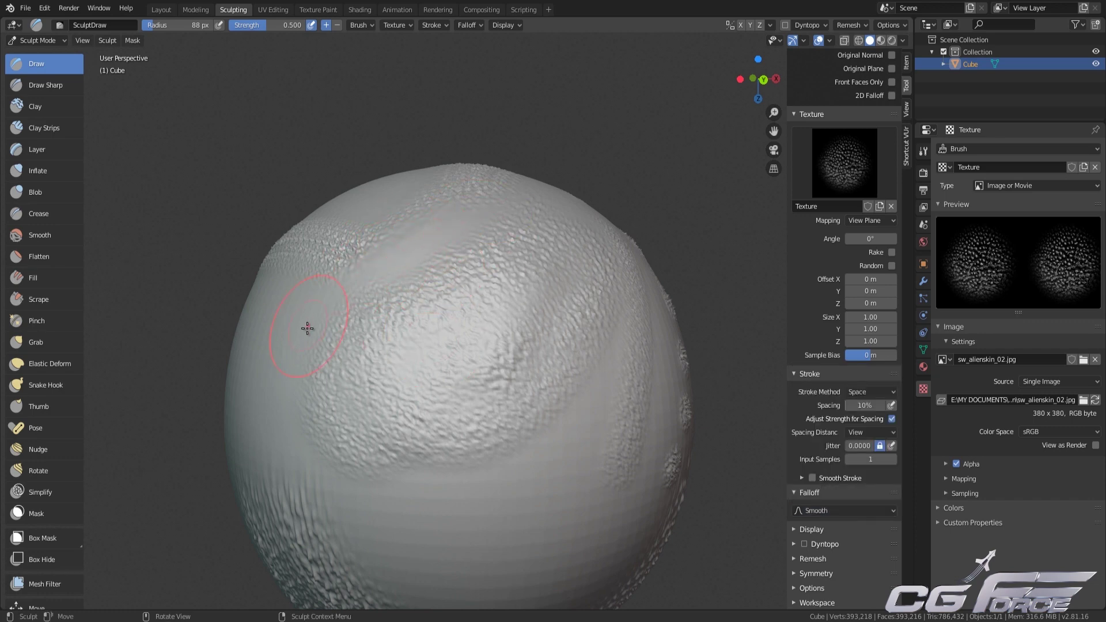
- Try the Custom curve preset for the brush falloff, restore the Smooth preset and collapse the Falloff settings
left_click(821, 505)
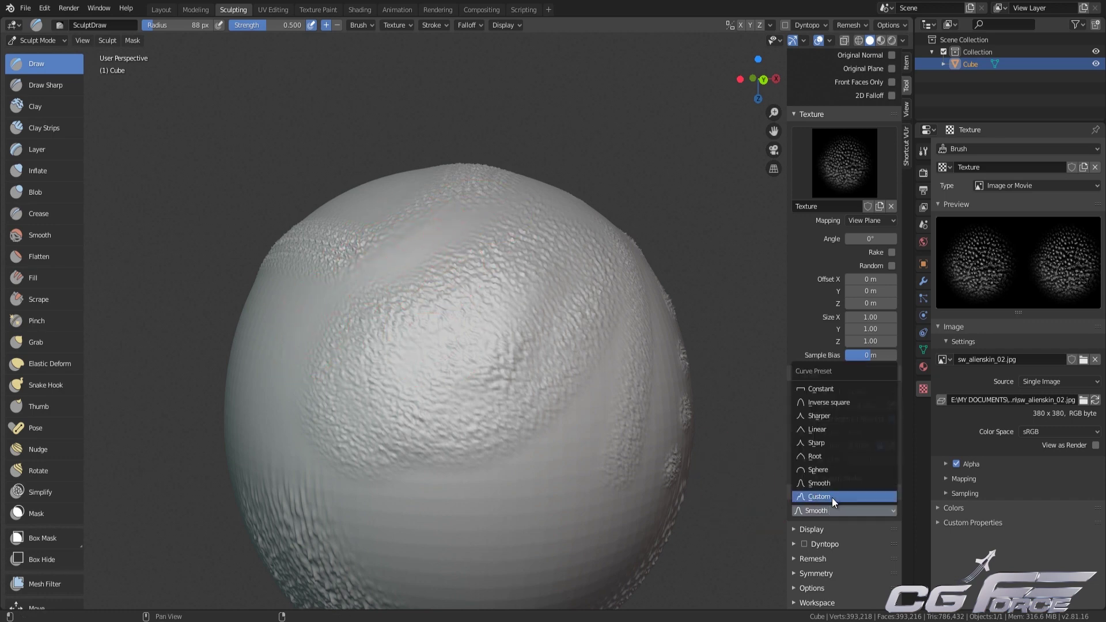
left_click(831, 497)
scroll(838, 549, "down", 4)
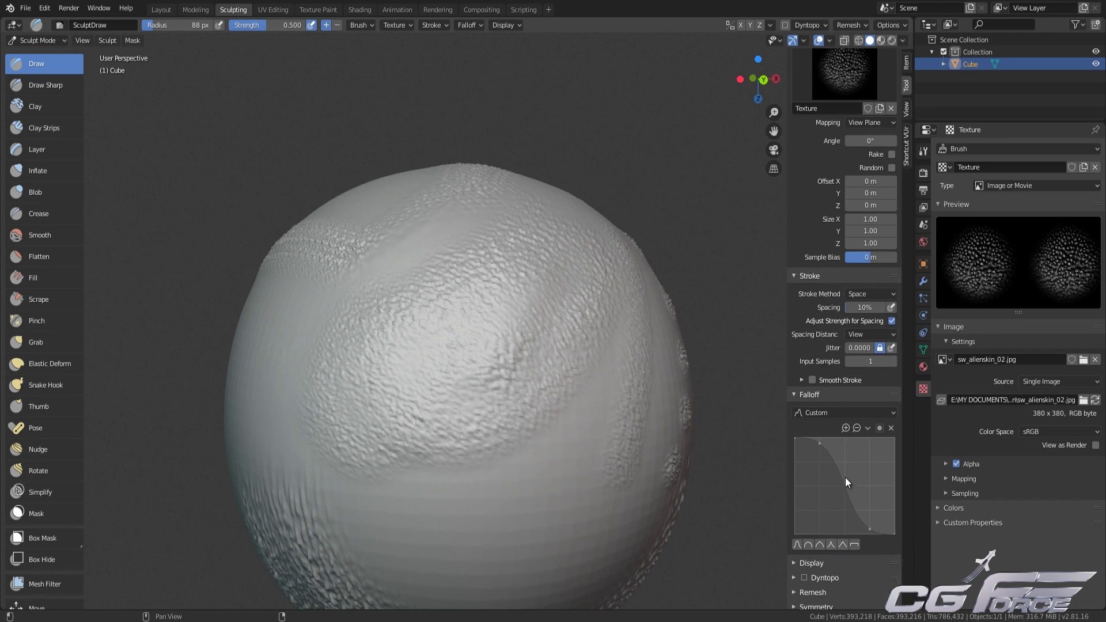
left_click(828, 410)
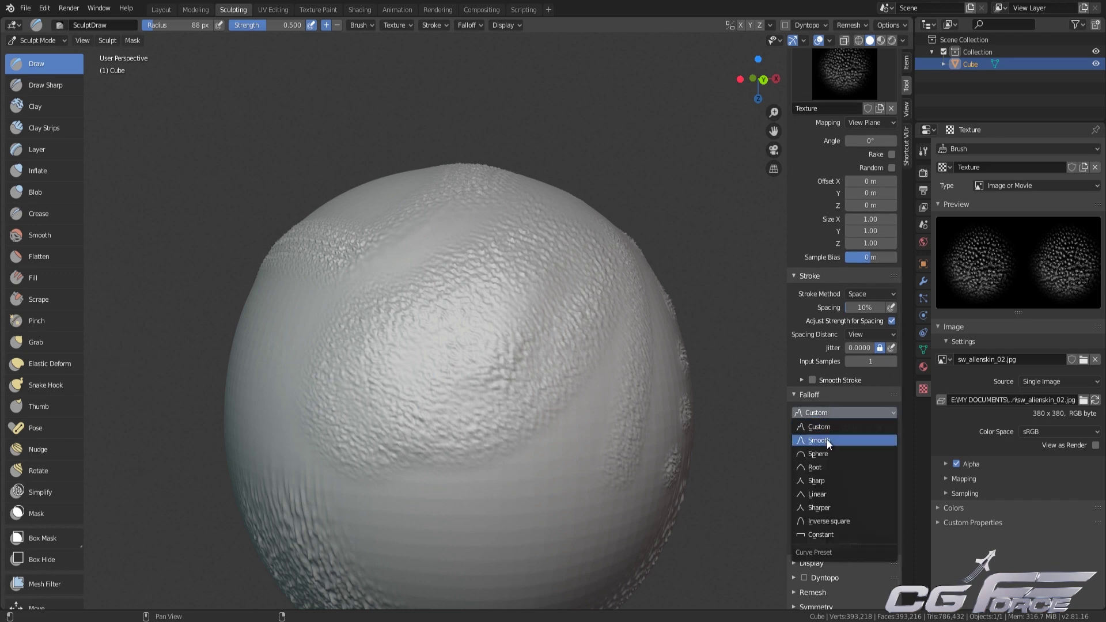
left_click(826, 443)
scroll(824, 447, "up", 4)
left_click(826, 511)
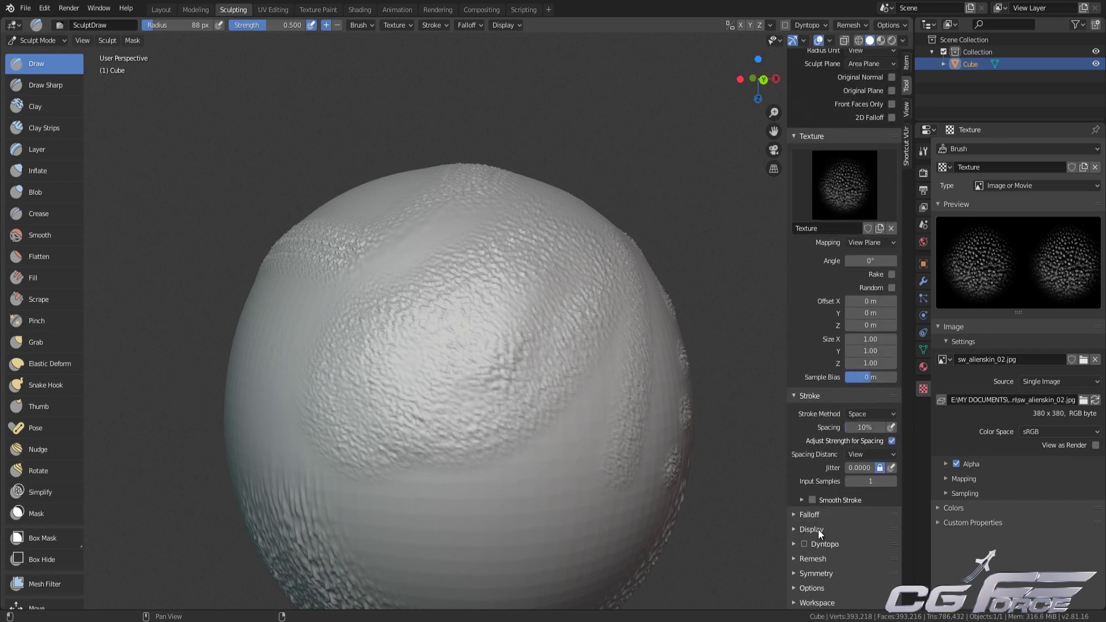
- Expand the brush's Display settings to examine the curve alpha, texture alpha and brush visibility options
left_click(818, 529)
scroll(817, 547, "down", 3)
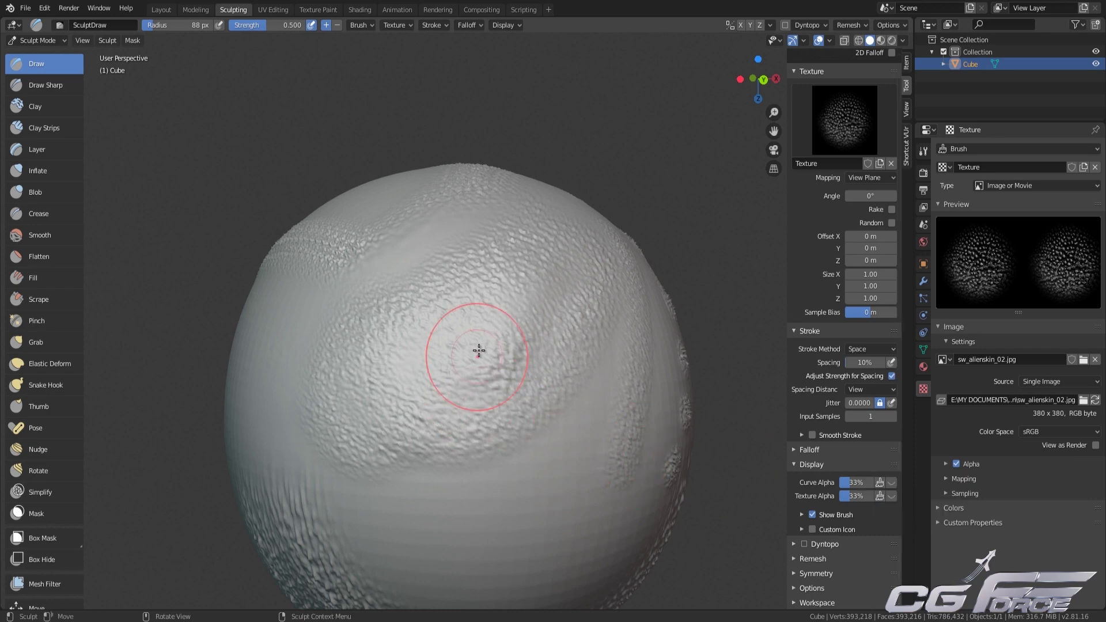
middle_click_drag(415, 259, 425, 279)
middle_click_drag(531, 424, 427, 340)
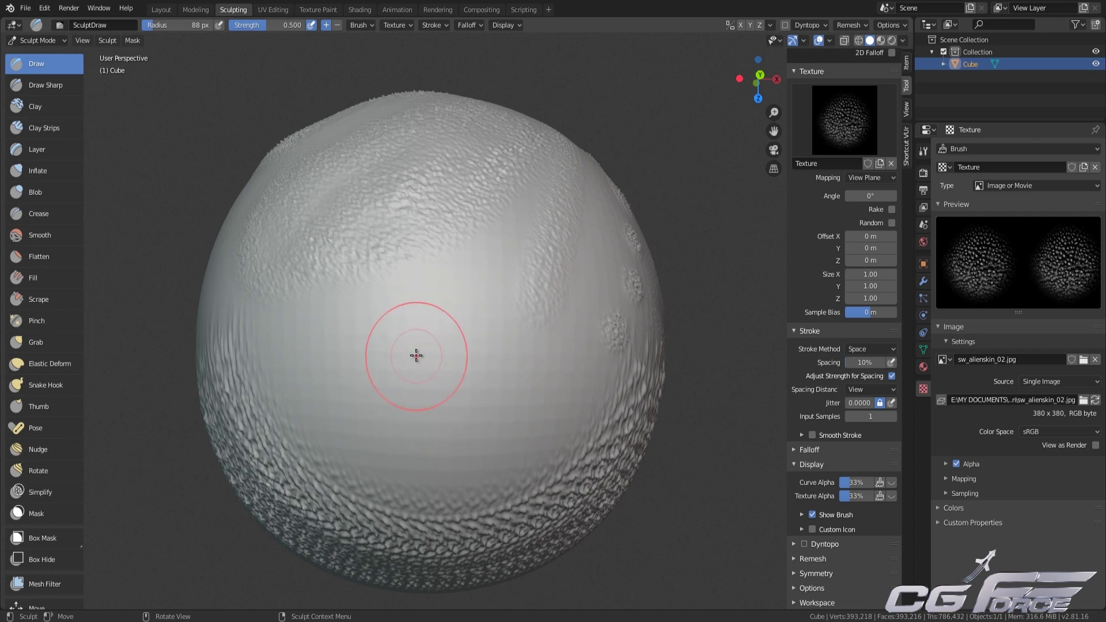
- Preview the curve falloff and texture overlays on the brush, sculpt a scaly stroke across the sphere's smooth area, and leave both overlays off
left_click(891, 482)
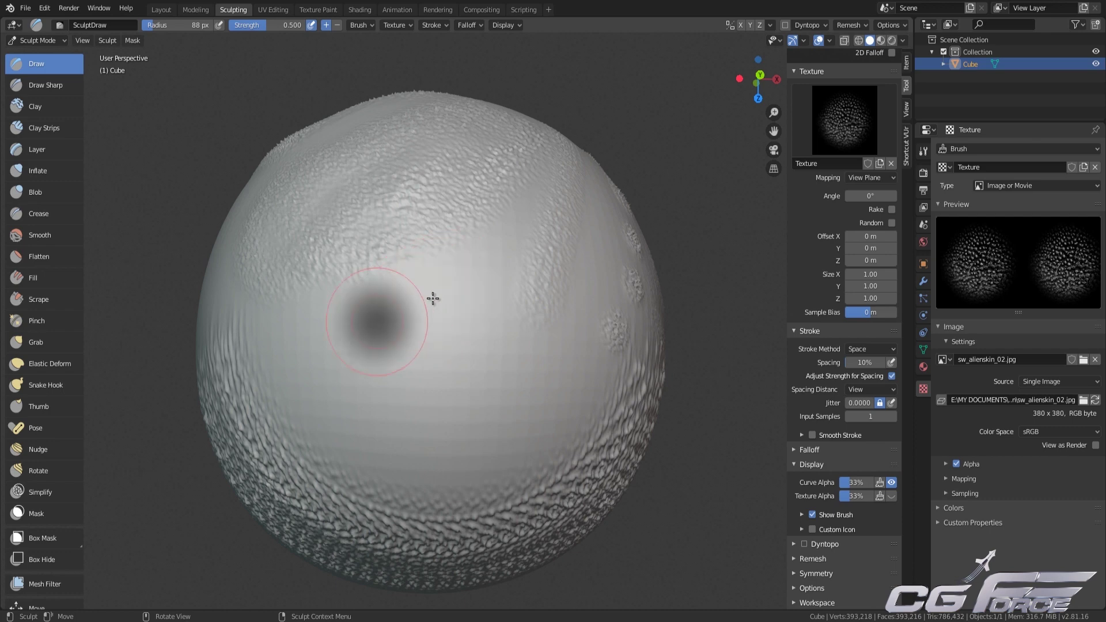
left_click(891, 495)
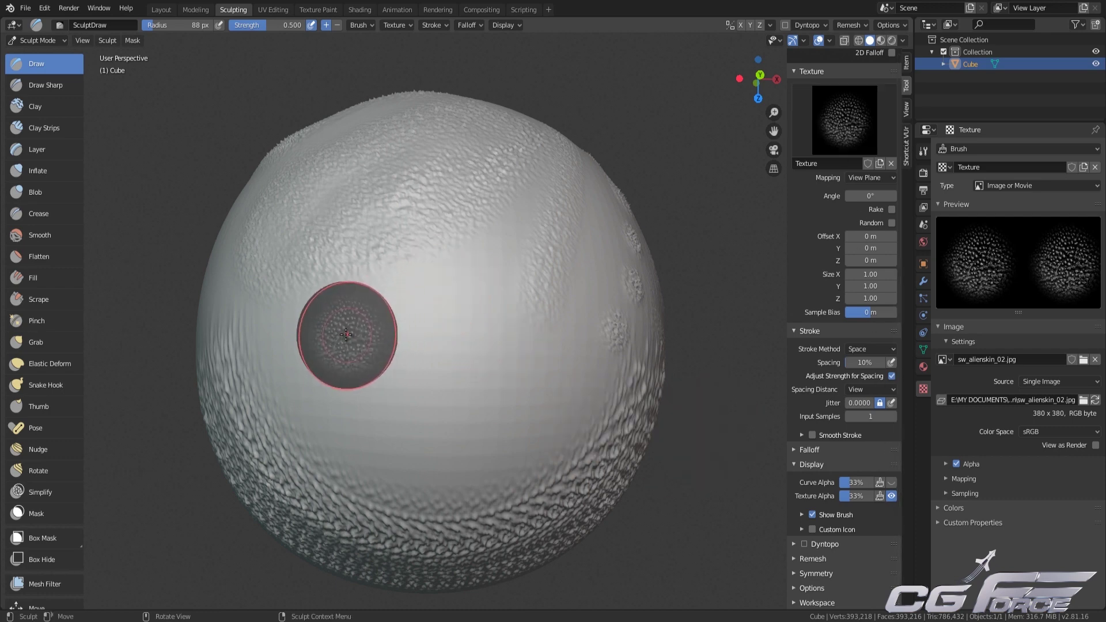
left_click_drag(359, 345, 506, 209)
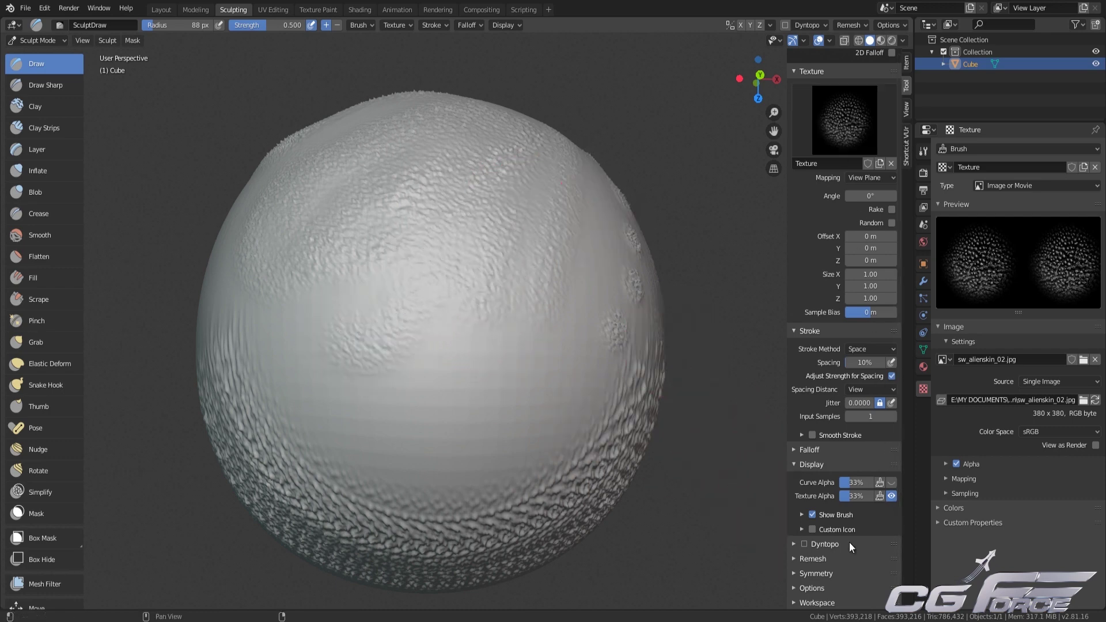
left_click(891, 496)
- Set the brush cursor's Add color to bright green and its Subtract color to red
left_click(801, 515)
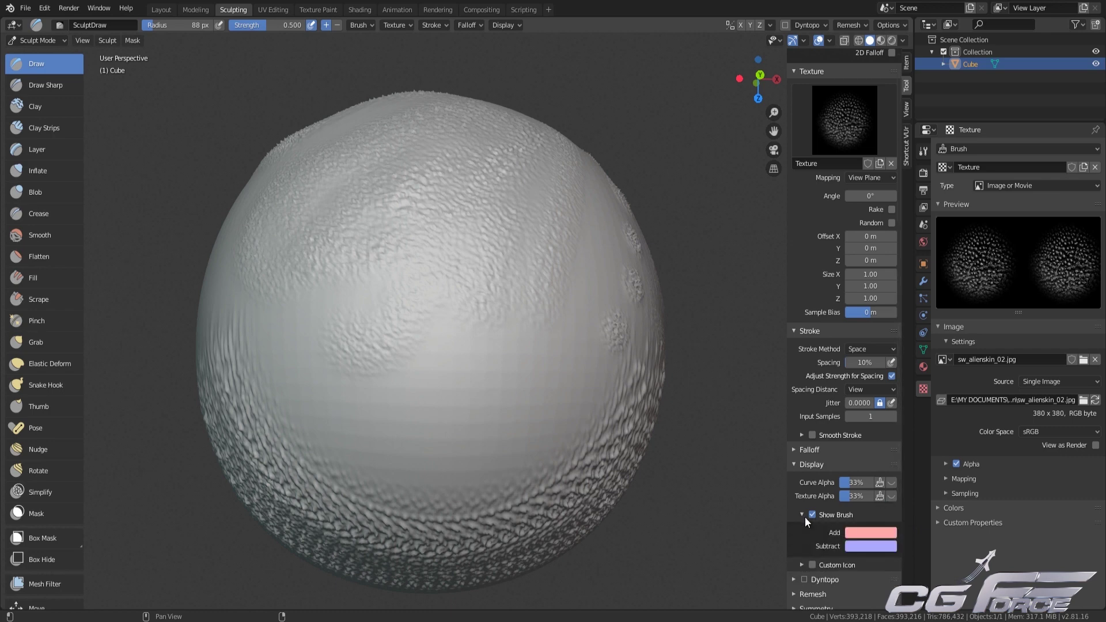
scroll(804, 517, "down", 2)
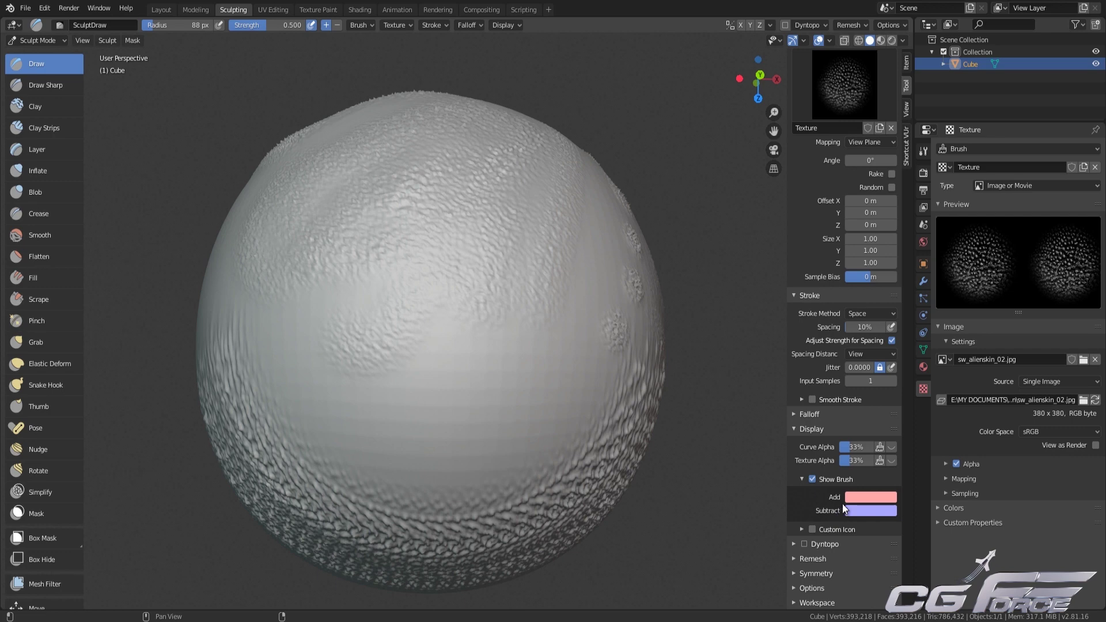
left_click(875, 499)
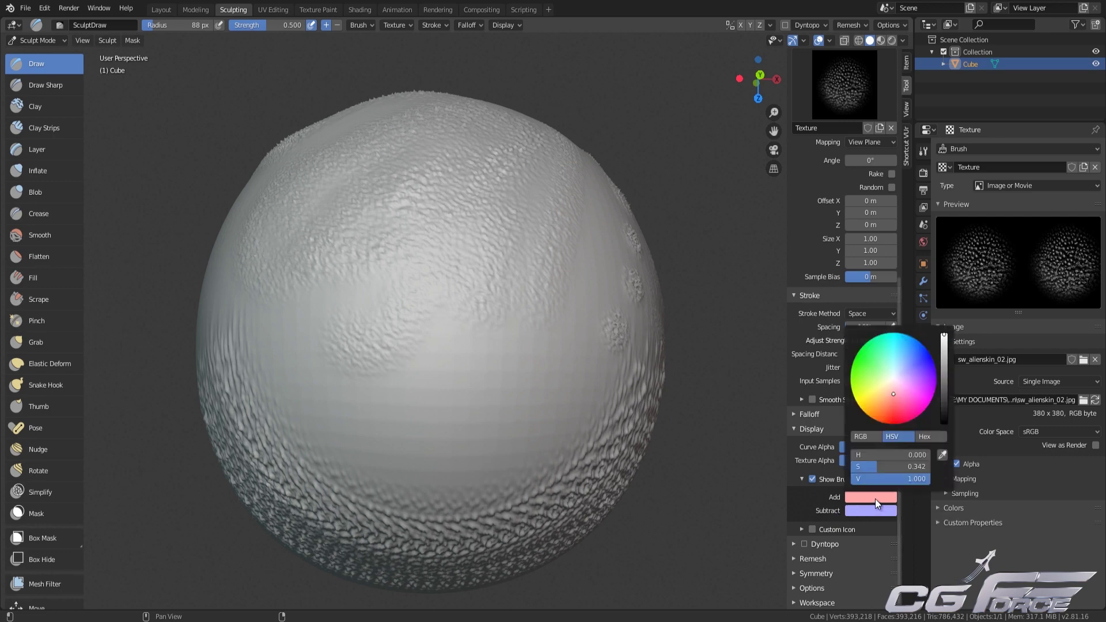
left_click(865, 359)
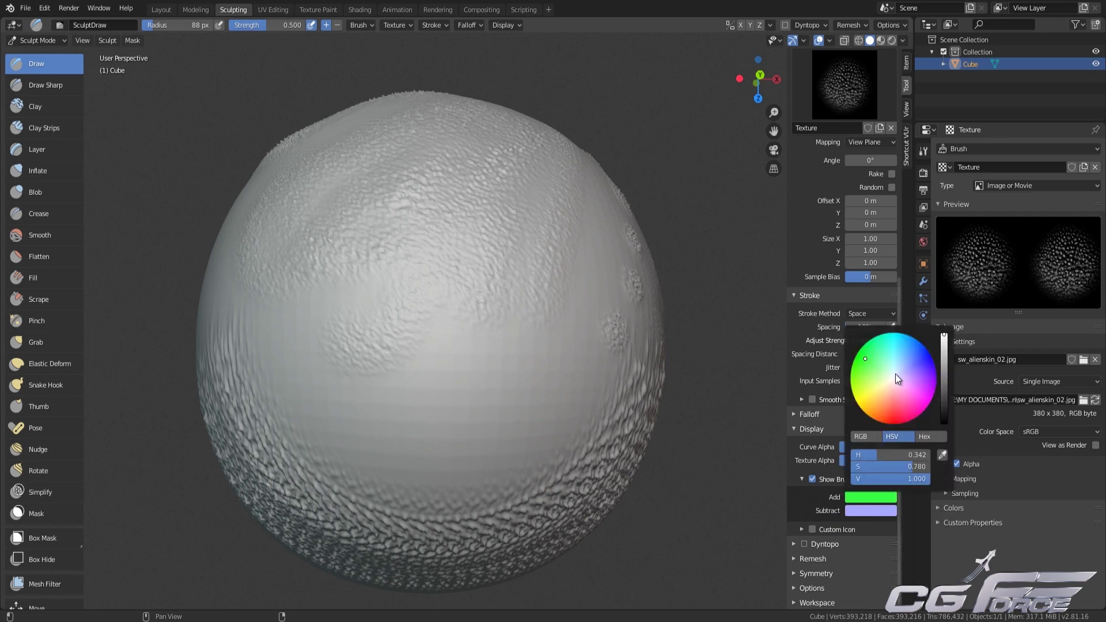
left_click(867, 512)
left_click(891, 425)
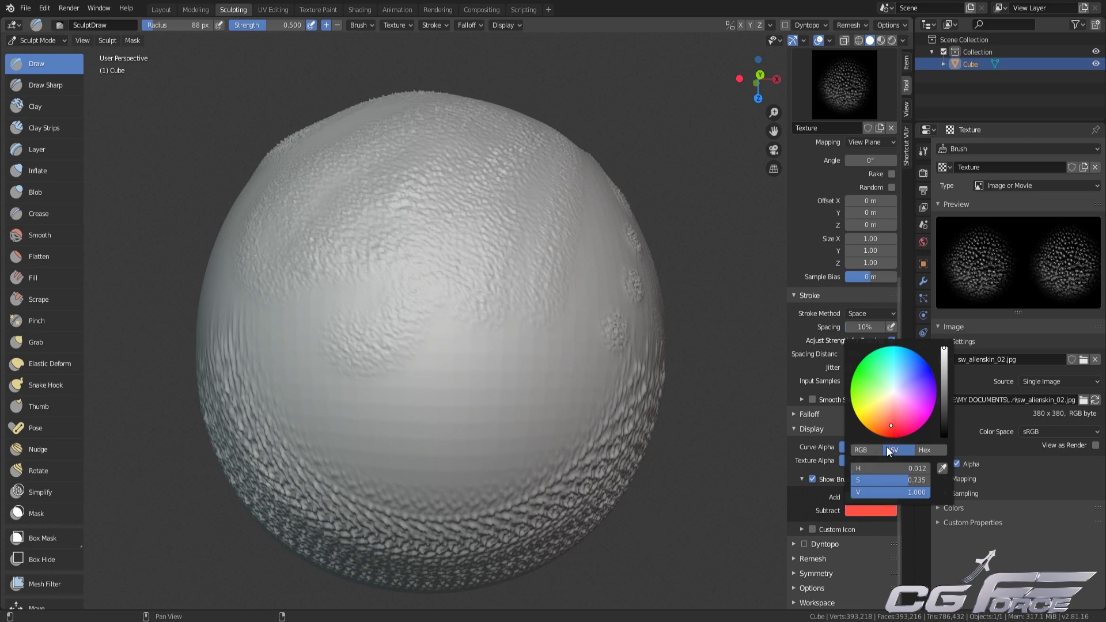
- Switch the Draw brush direction to Subtract to compare the cursor colors, and return it to Add
scroll(823, 397, "up", 10)
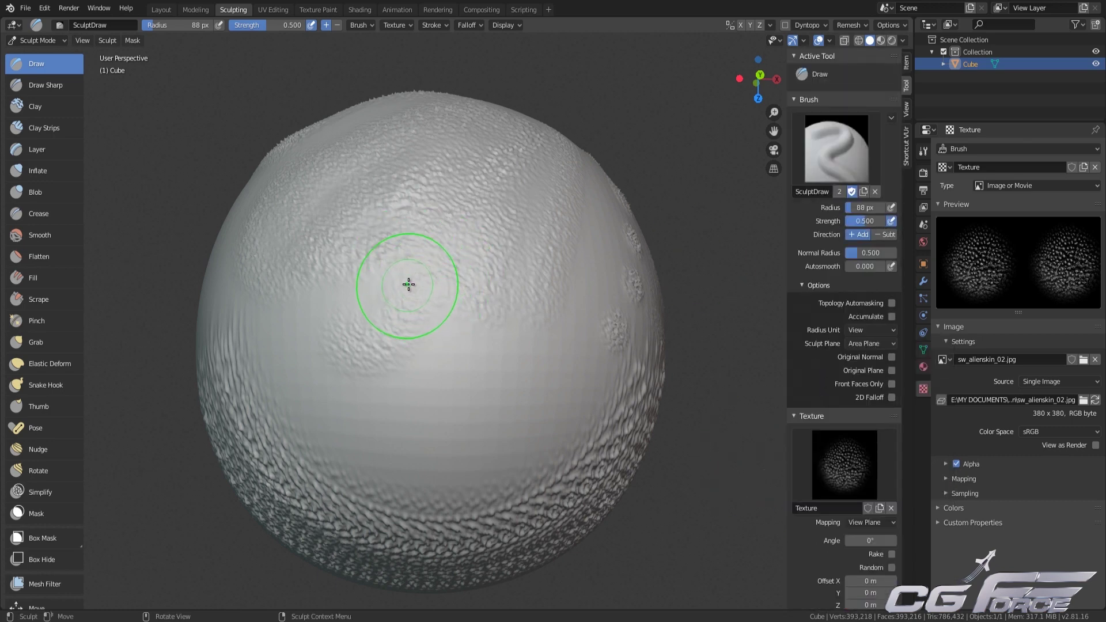
left_click(885, 235)
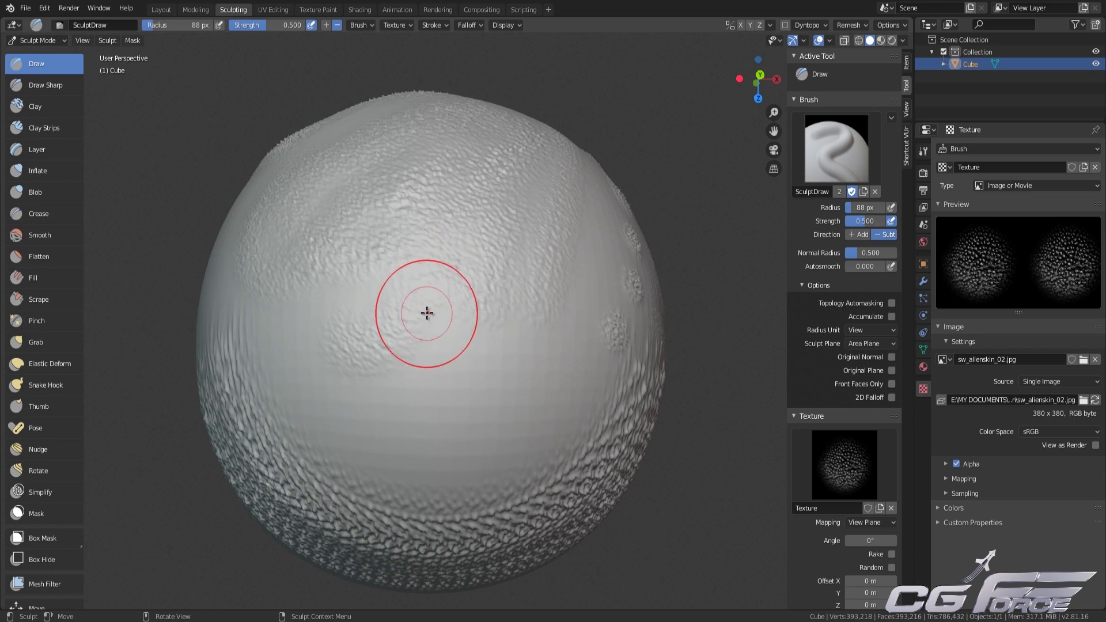
left_click(859, 234)
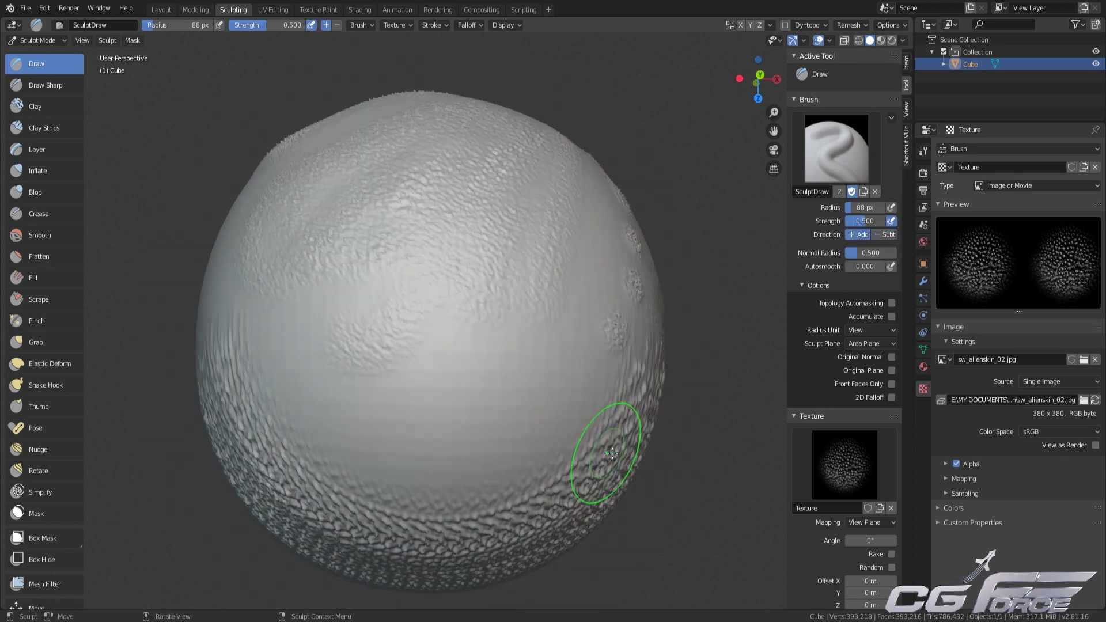
- Reset the brush cursor's Add and Subtract colors to their default values
scroll(832, 471, "down", 12)
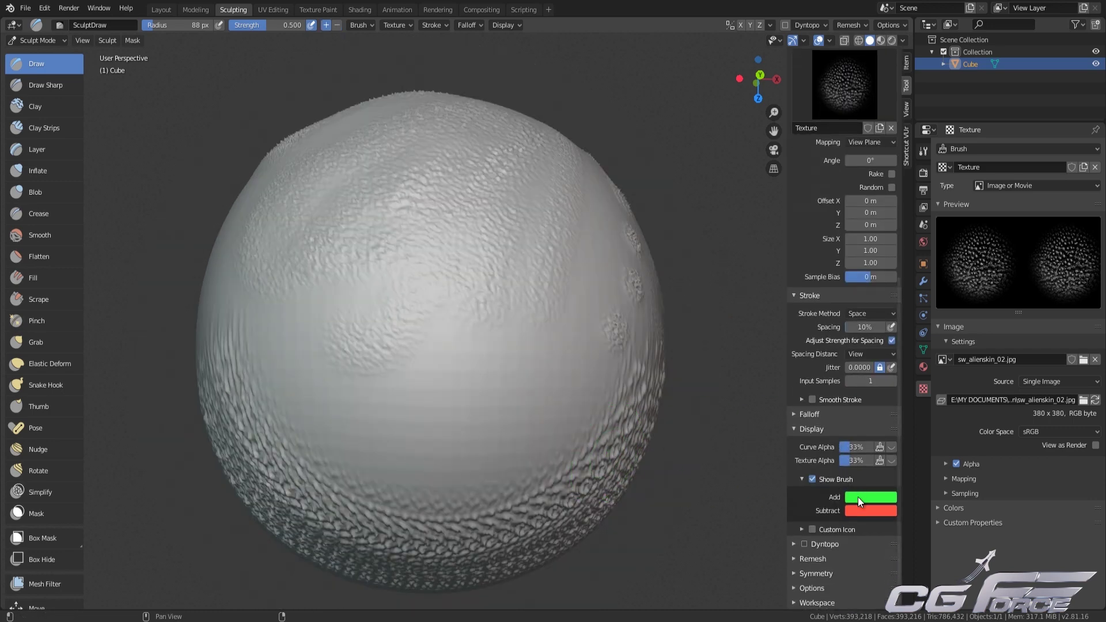
right_click(858, 496)
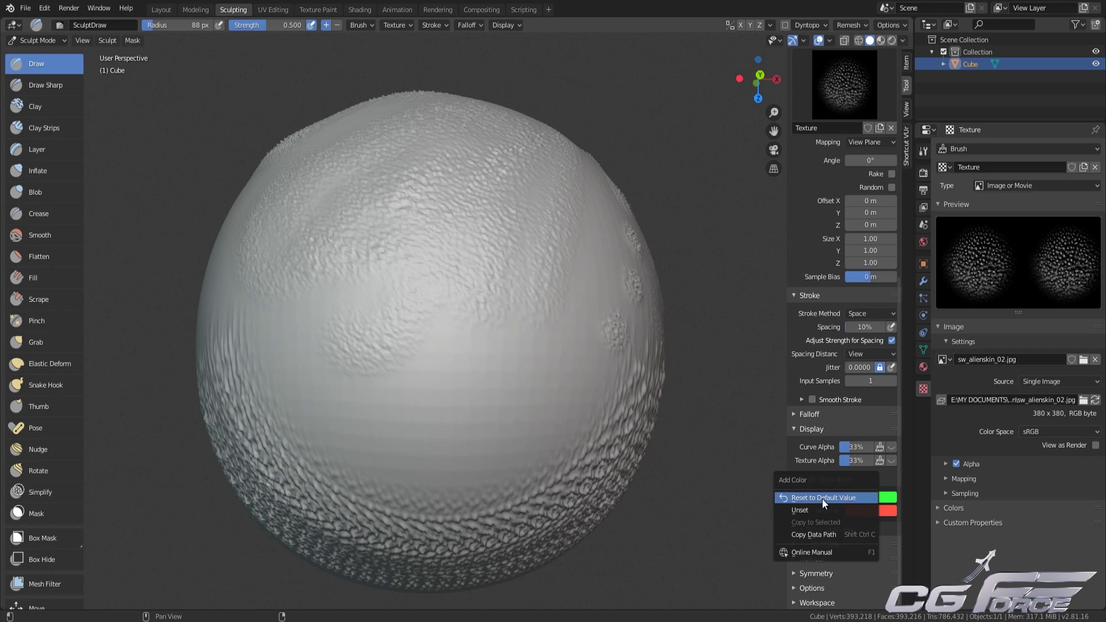
left_click(821, 498)
right_click(858, 508)
left_click(858, 509)
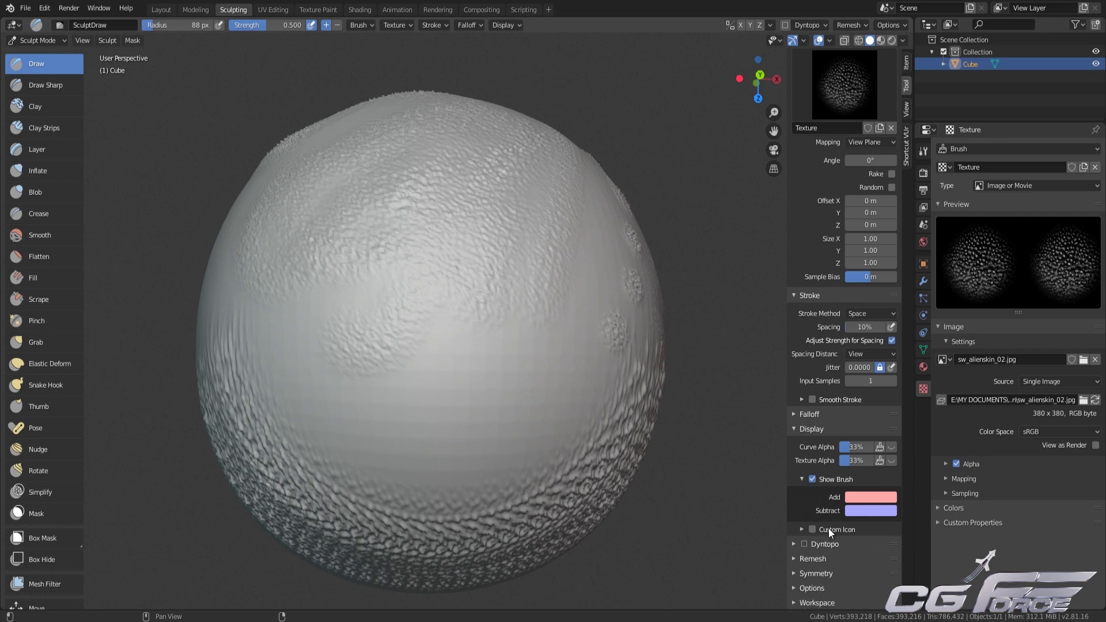
- Examine the textured sphere from several angles and check its mesh density in wireframe display
scroll(828, 528, "up", 15)
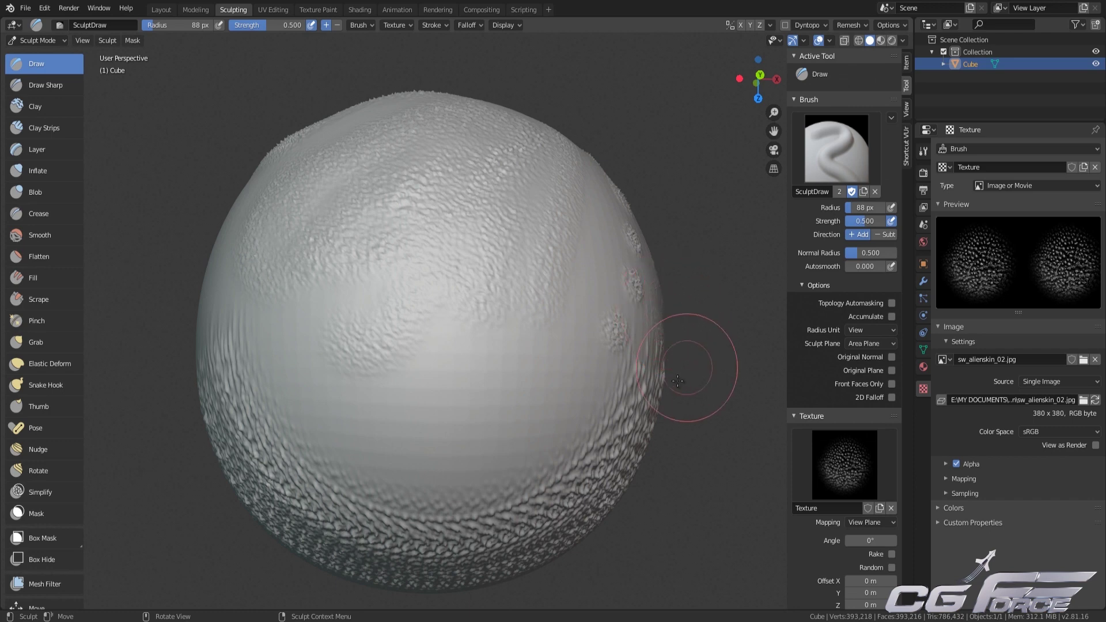
scroll(826, 432, "down", 15)
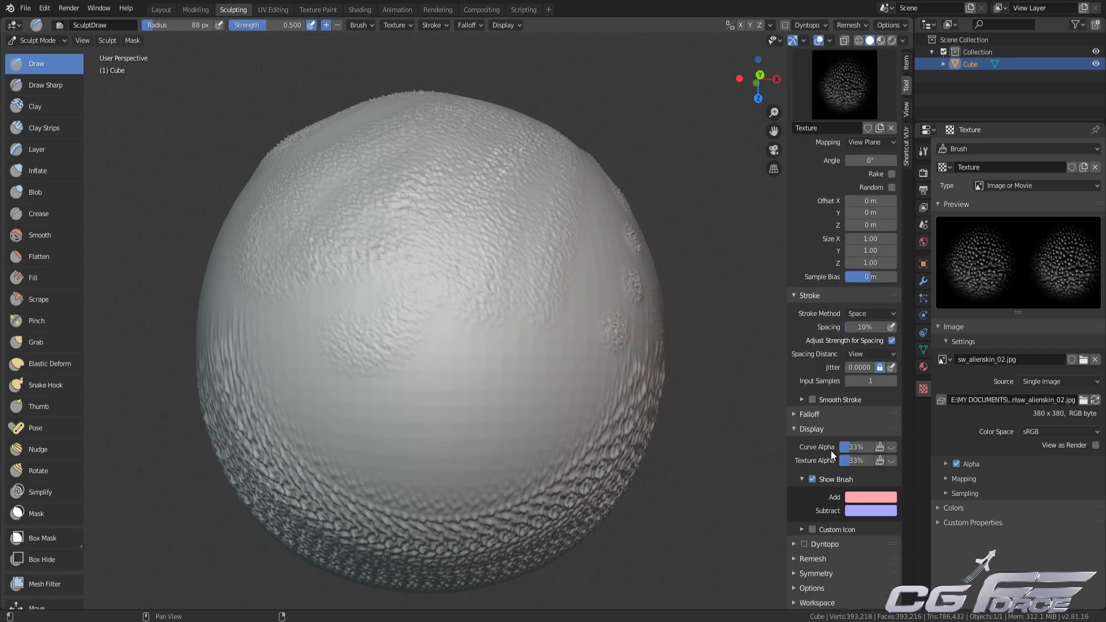
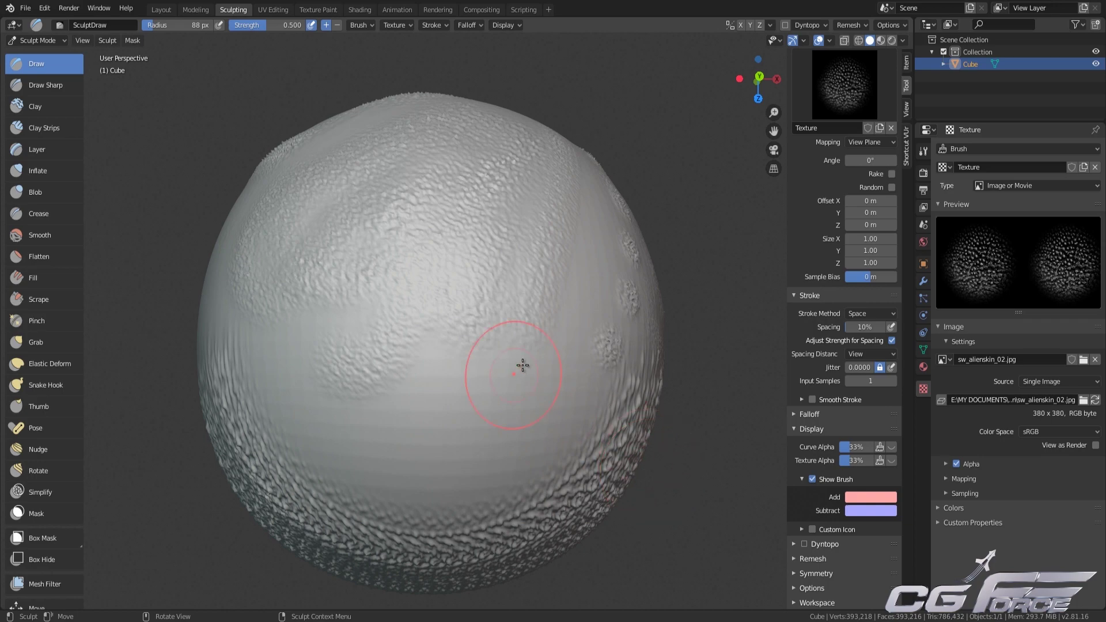
mouse_move(476, 284)
middle_mouse_down()
mouse_move(519, 289)
mouse_move(605, 364)
middle_mouse_up()
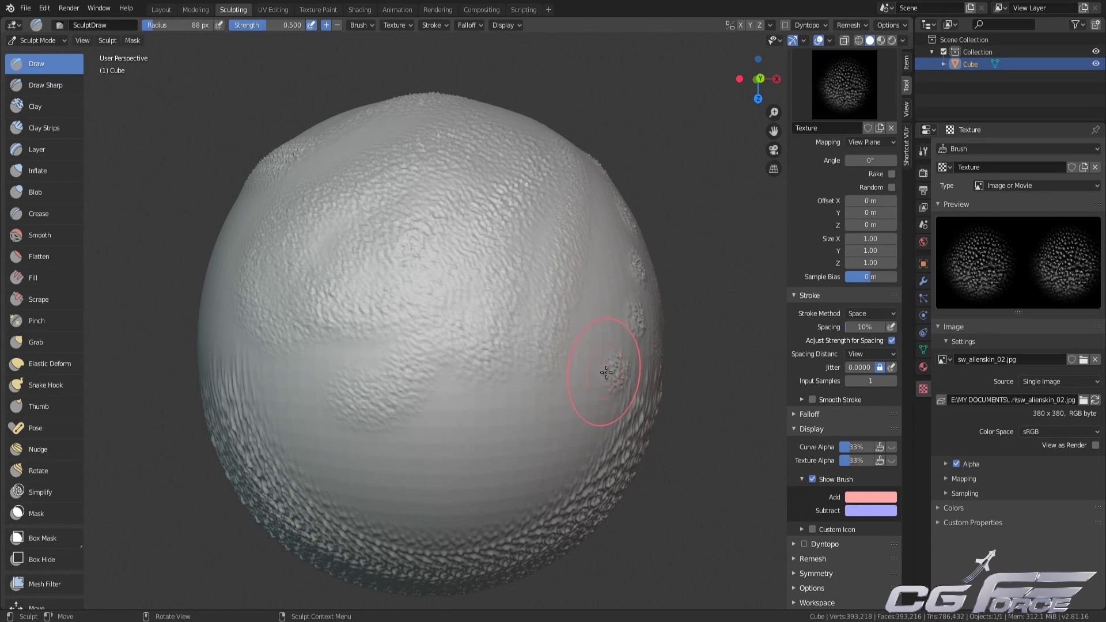
middle_click_drag(635, 457, 616, 440)
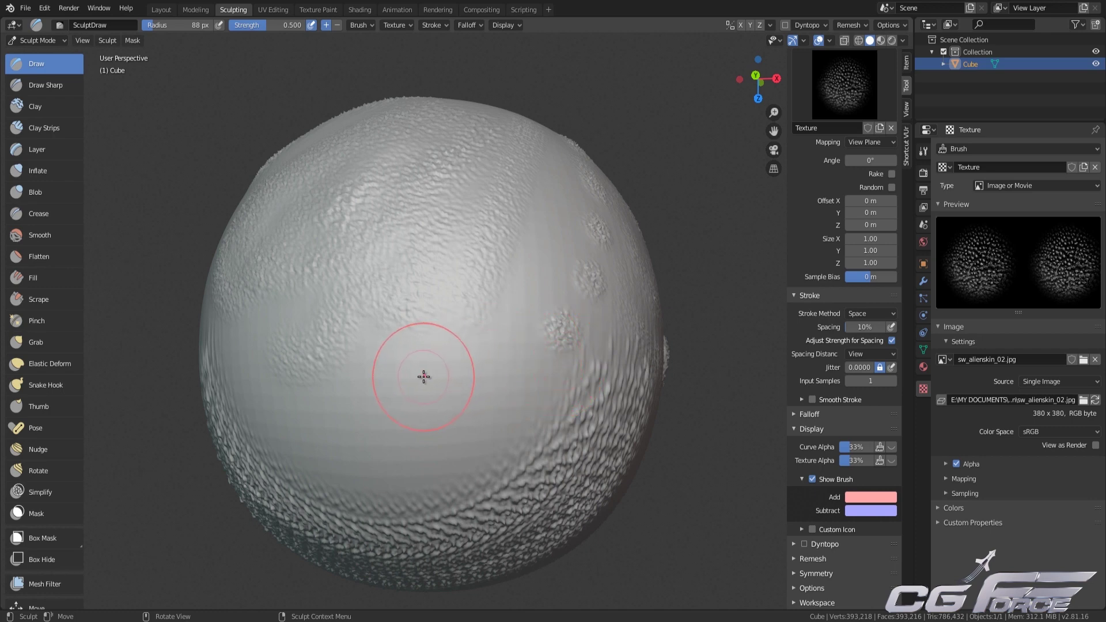
middle_click_drag(427, 377, 467, 401)
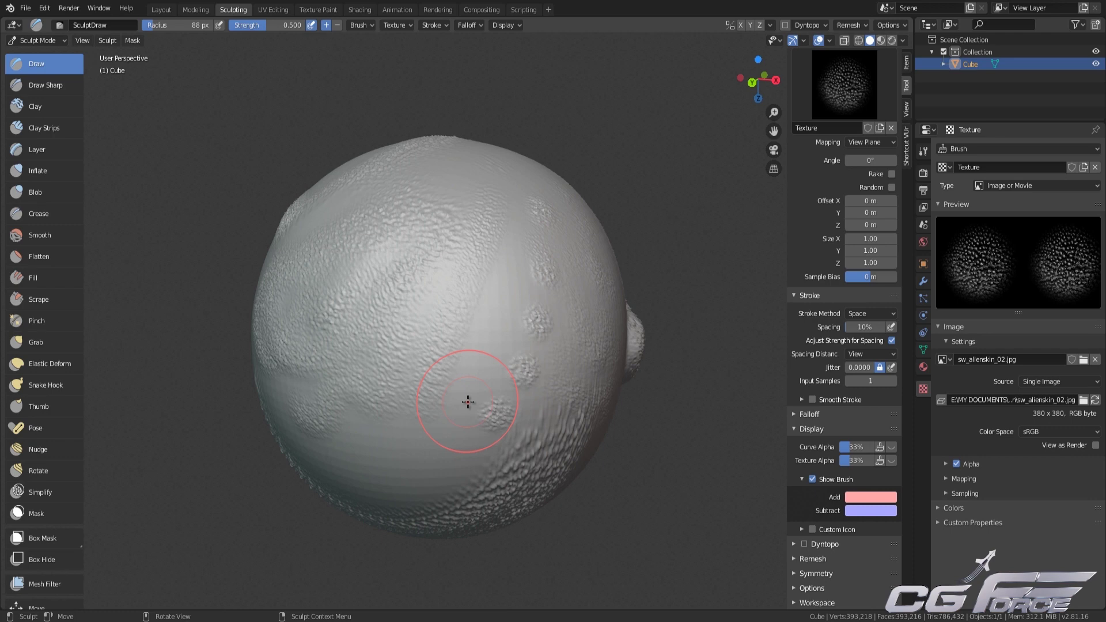
middle_click_drag(468, 401, 502, 381)
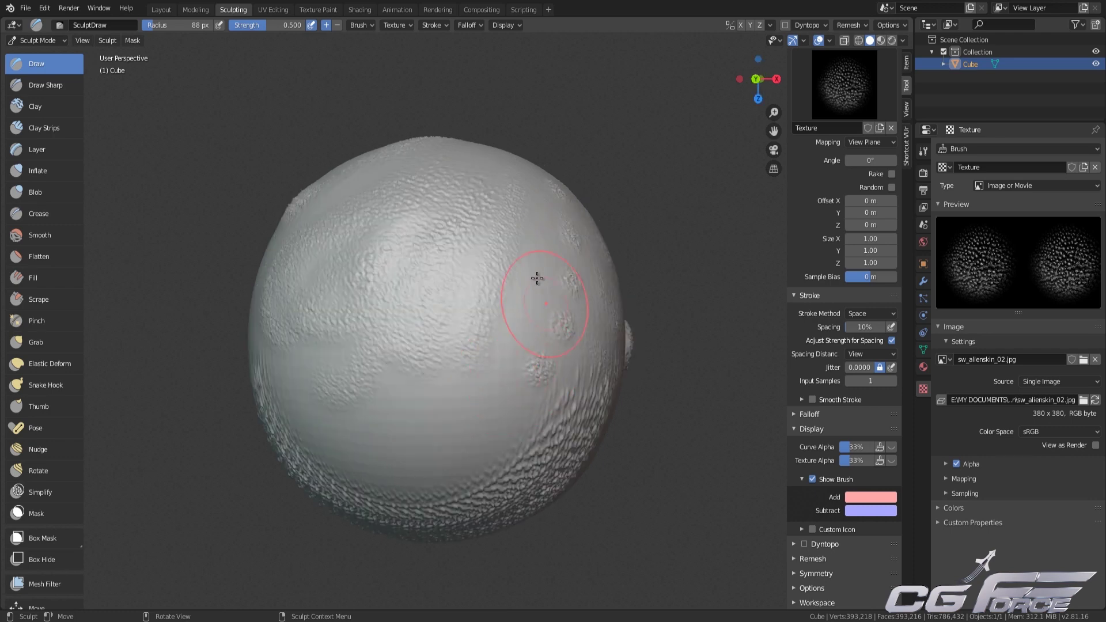
scroll(494, 417, "up", 2)
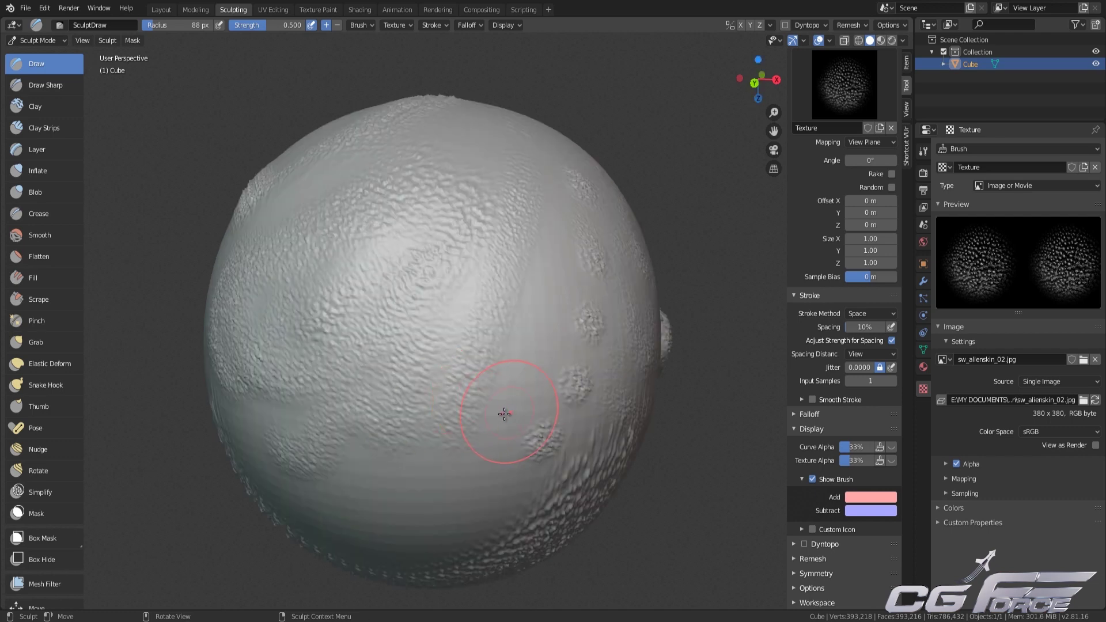
key("shift+z")
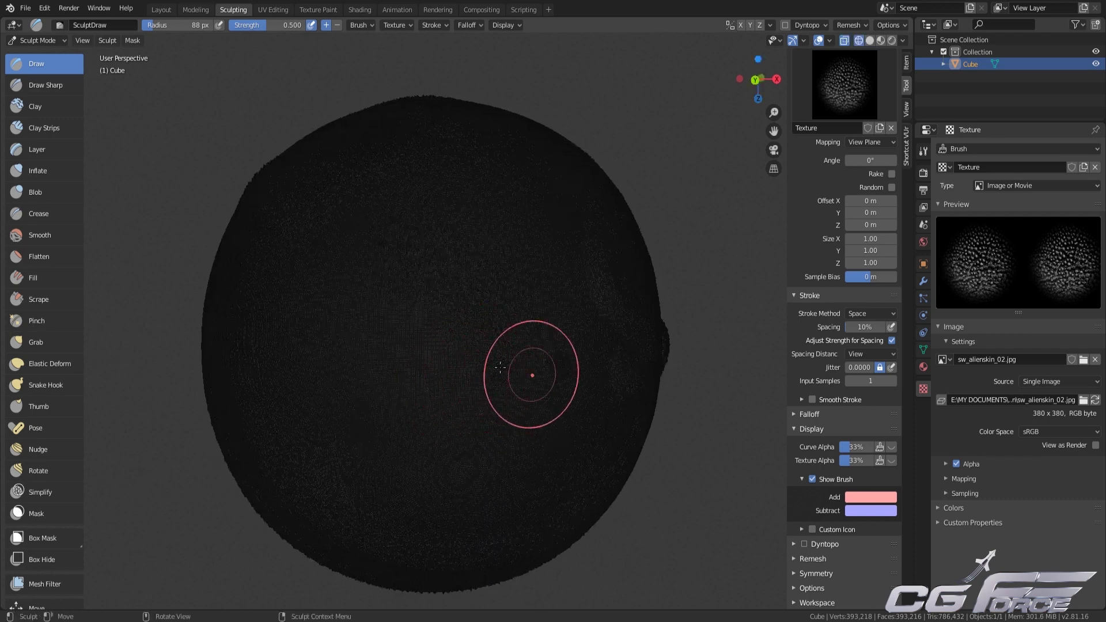
key("shift+z")
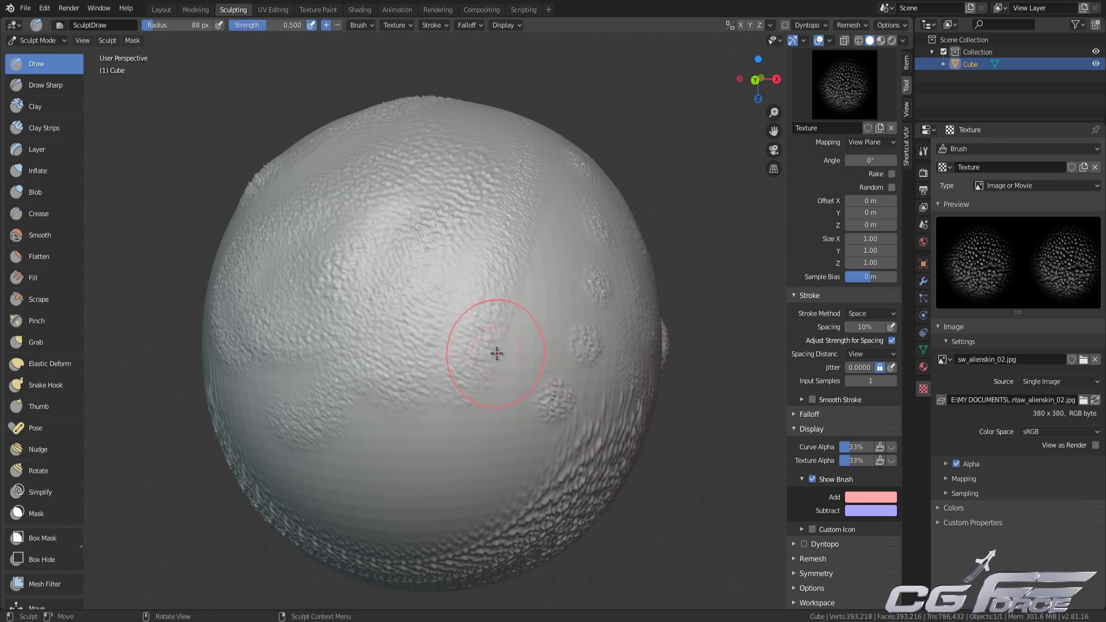
- Enable Dyntopo on the sphere, accepting the loss of custom vertex data, and show its settings
left_click(804, 544)
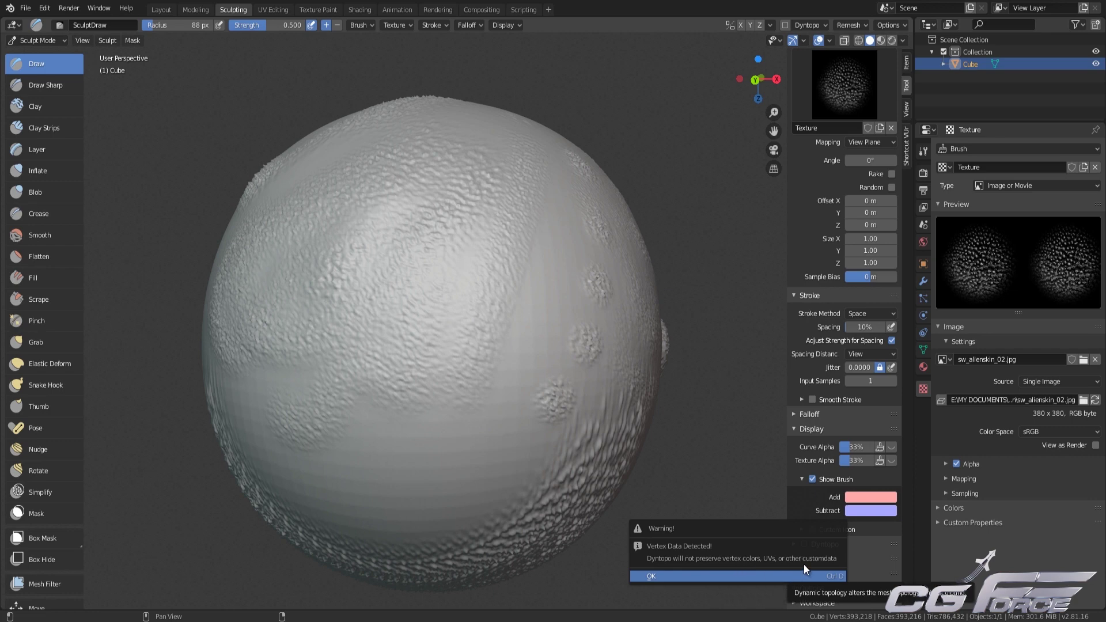
left_click(687, 578)
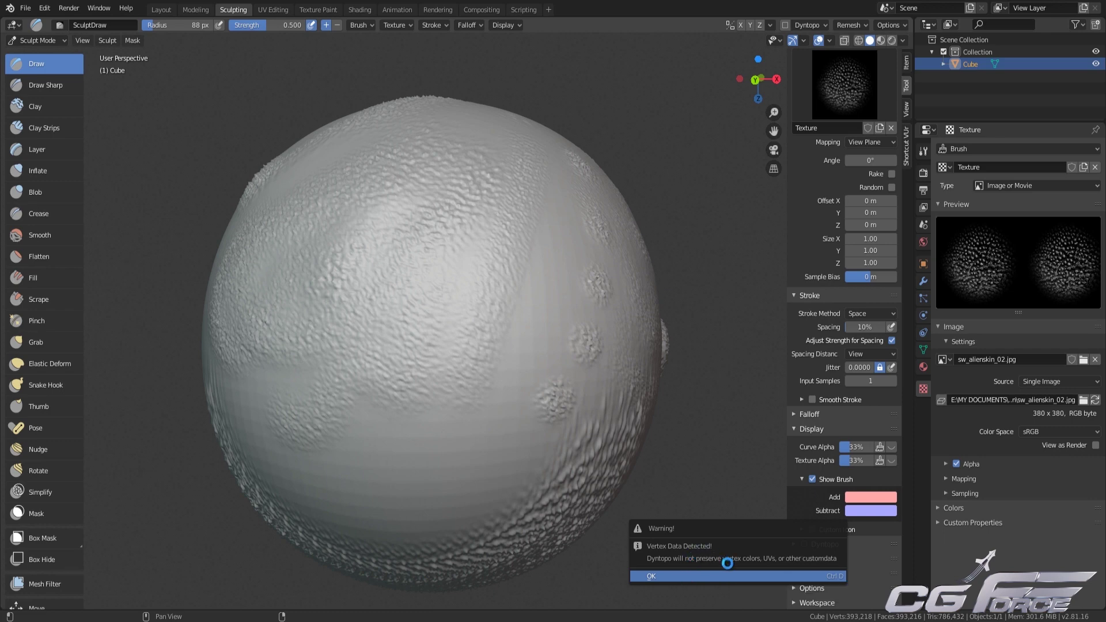
left_click(795, 546)
scroll(806, 545, "down", 3)
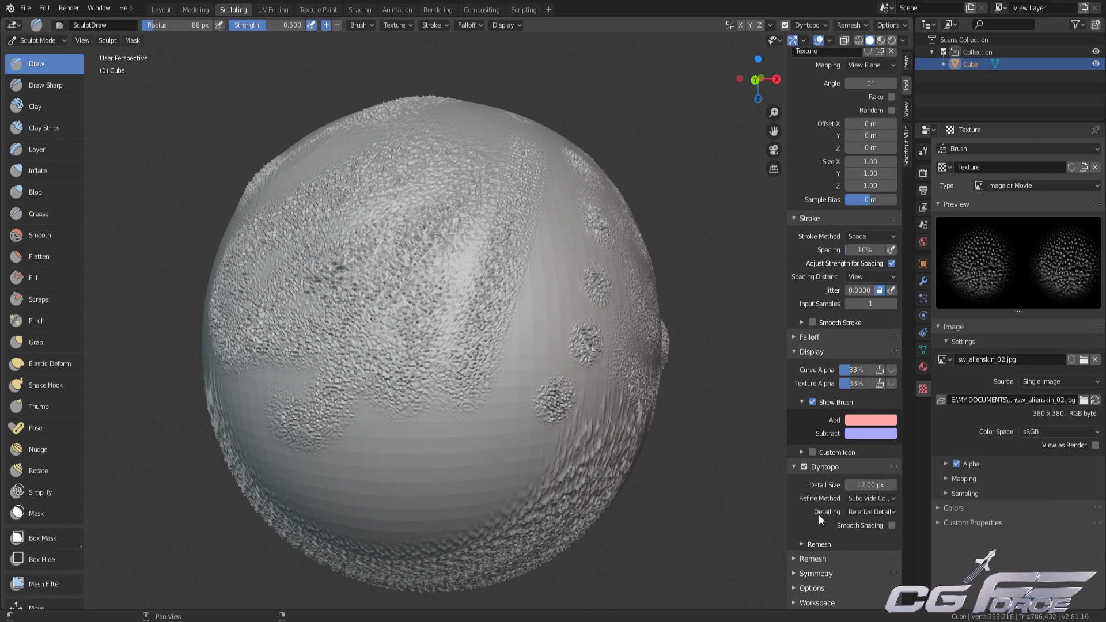
- Expand the Dyntopo remesh options and choose Relative Detail as the detailing method, leaving the refine method as it is
left_click(868, 499)
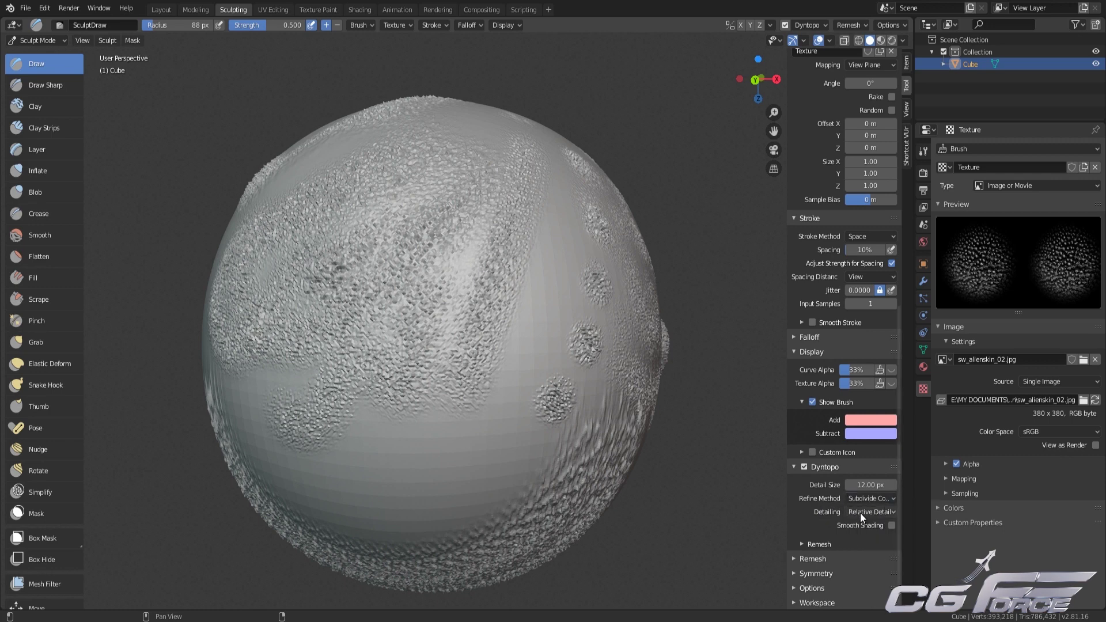
left_click(860, 513)
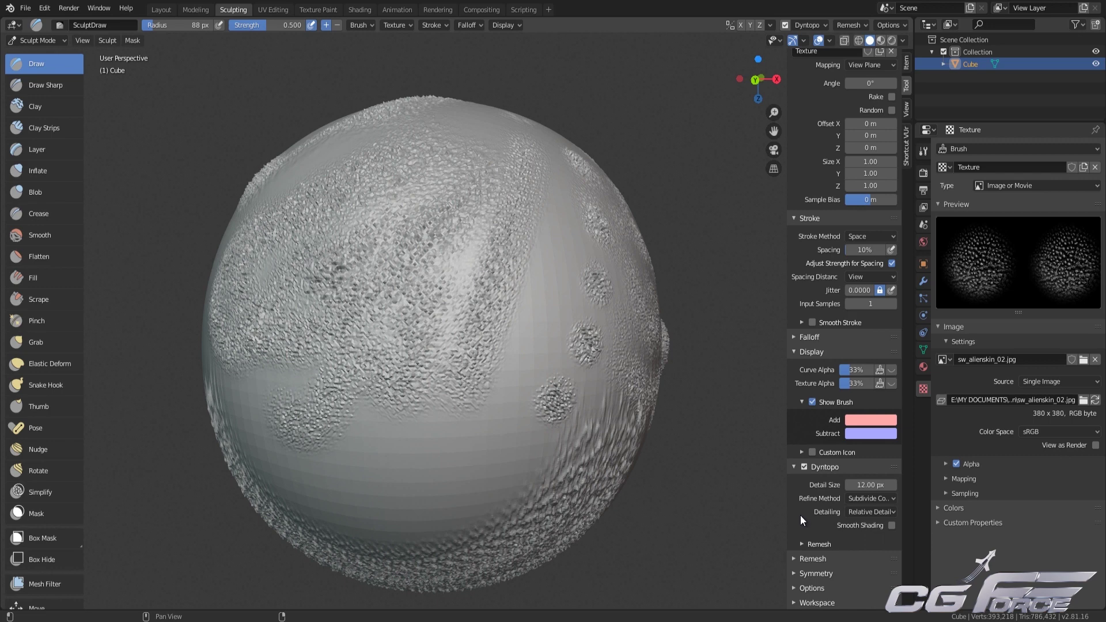
left_click(808, 544)
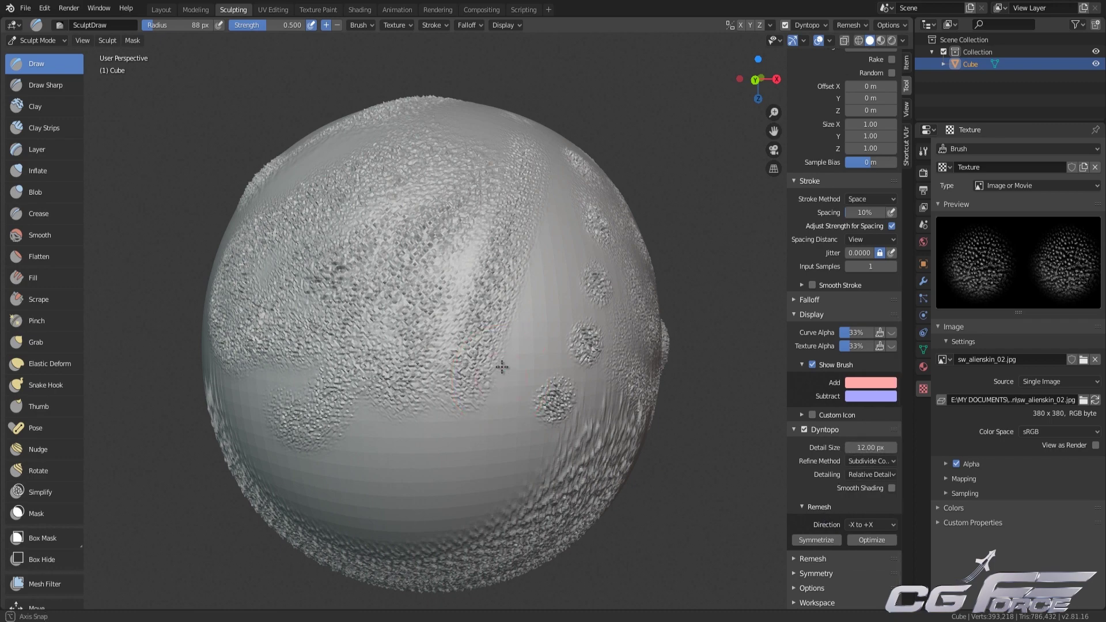
middle_click_drag(501, 369, 506, 317)
scroll(531, 371, "up", 2)
left_click(872, 474)
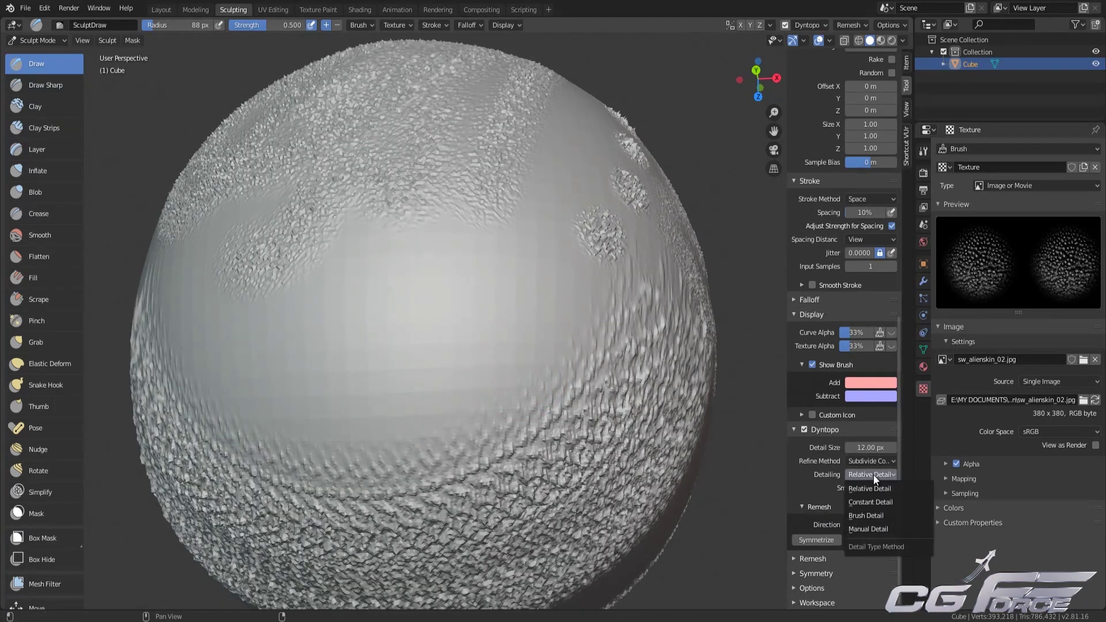
left_click(873, 488)
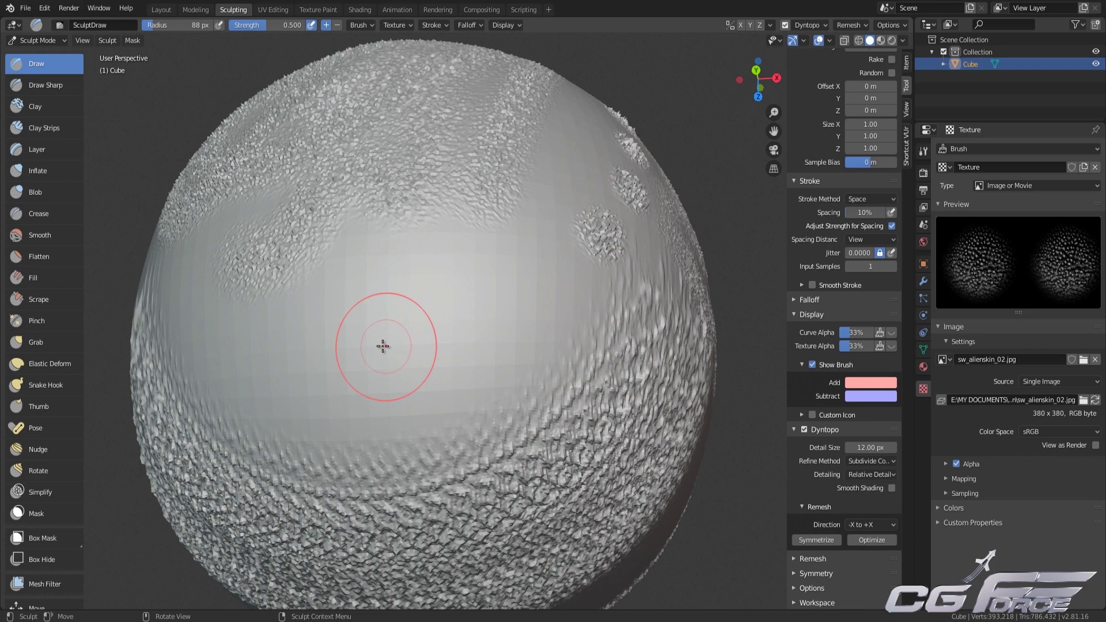
- Sculpt a Draw stroke over the sphere's smooth area from a distant view to retopologize it at 12 px relative detail
scroll(360, 357, "down", 5)
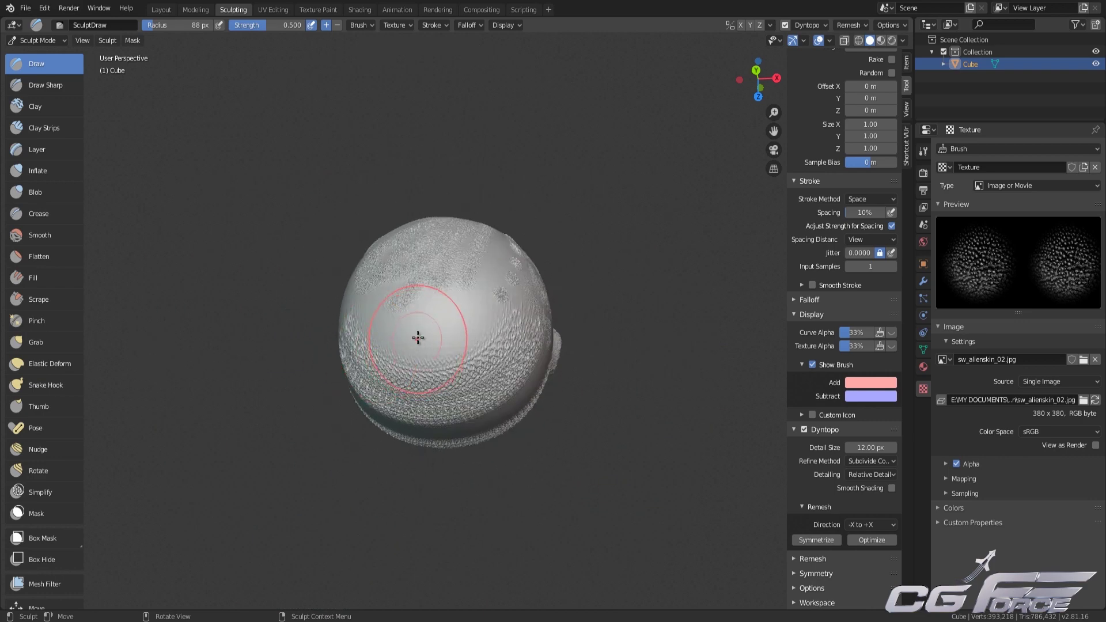
left_click_drag(415, 323, 407, 338)
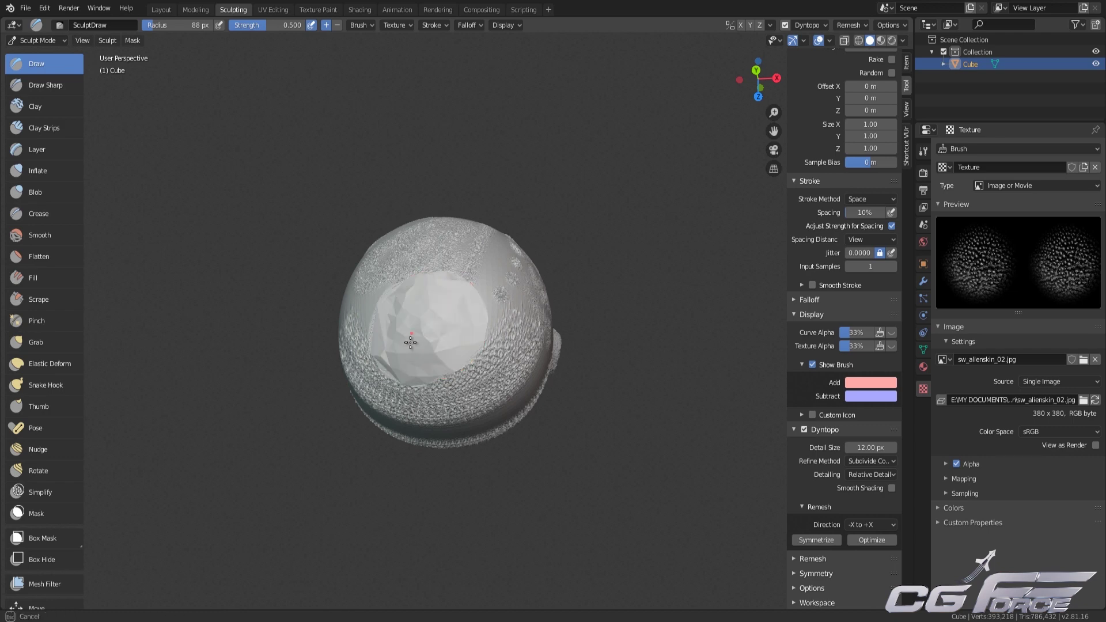
scroll(402, 353, "up", 3)
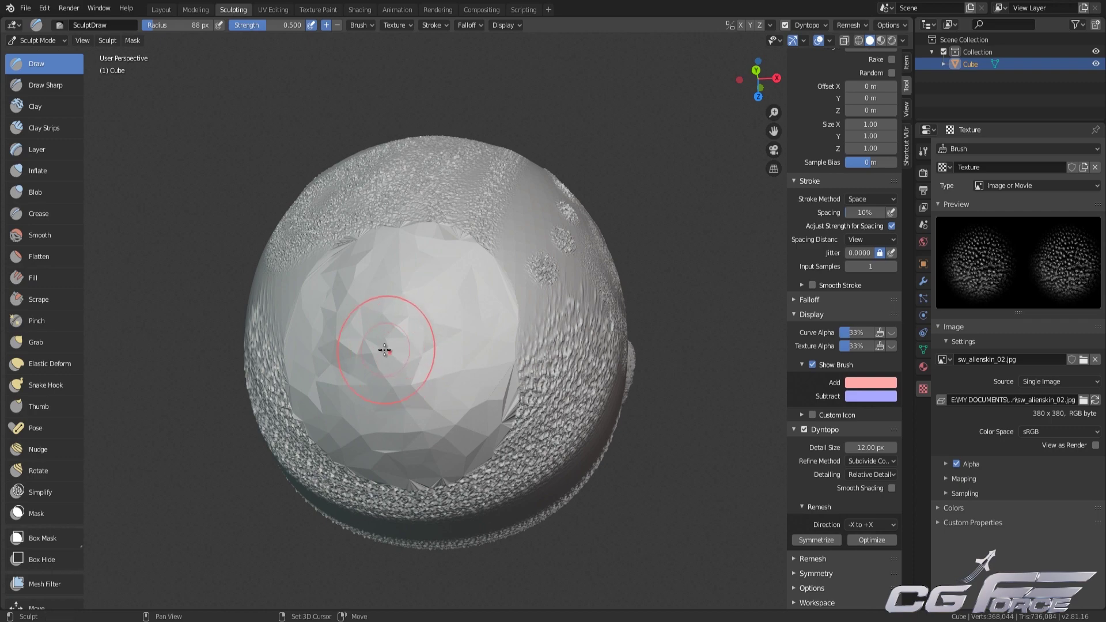
key("shift+z")
middle_click_drag(403, 362, 500, 378)
scroll(463, 345, "up", 2)
scroll(502, 405, "down", 3)
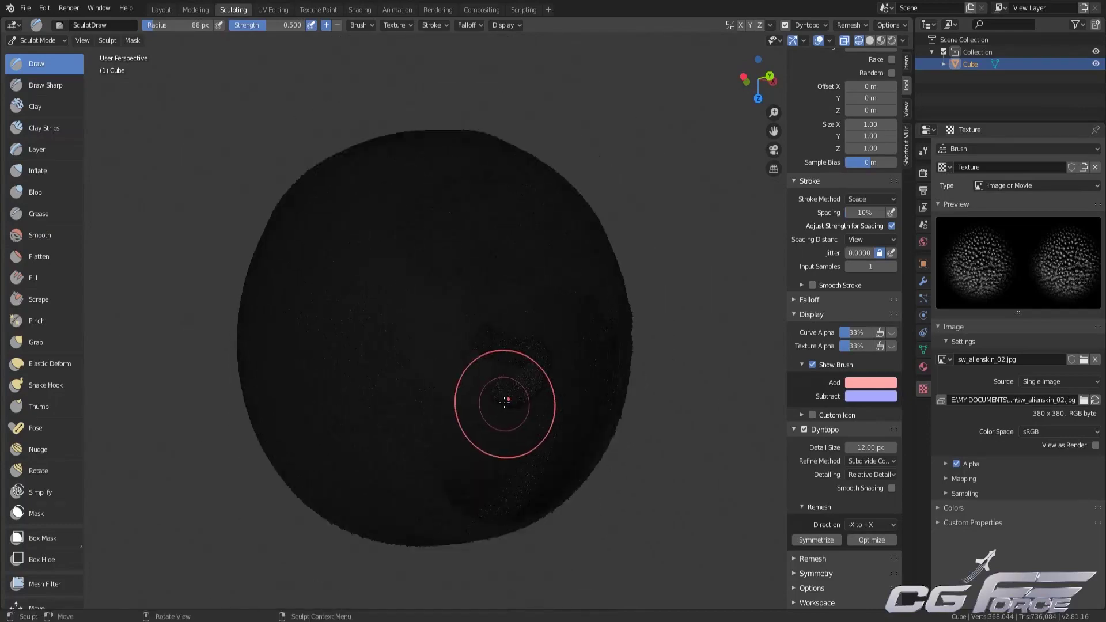
key("shift+z")
- Turn on the wireframe overlay over the solid-shaded sphere to examine the retopologized patch
middle_click_drag(504, 400, 452, 336)
left_click(830, 41)
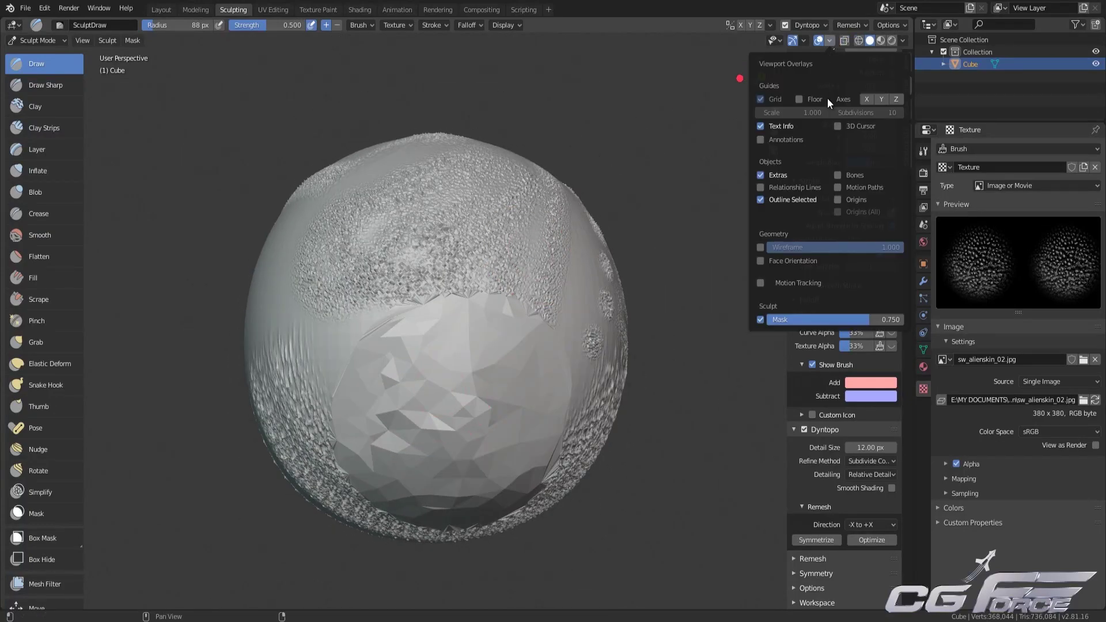
left_click(760, 247)
mouse_move(432, 333)
middle_mouse_down()
mouse_move(458, 328)
mouse_move(469, 346)
middle_mouse_up()
scroll(470, 352, "up", 5)
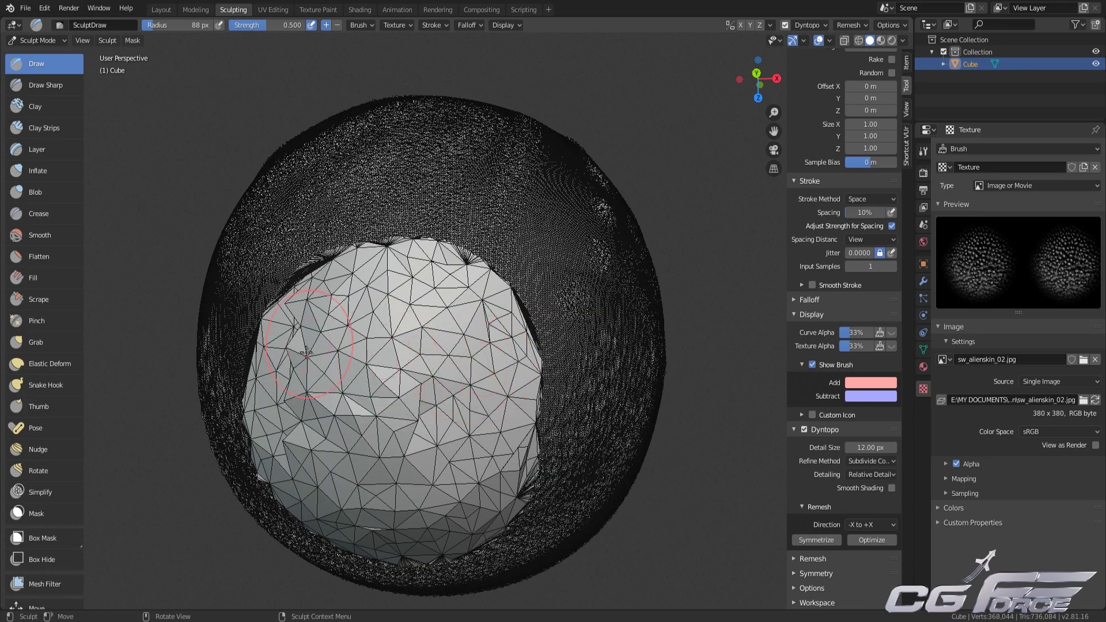
- Set the Dyntopo detail size to 37.70 px and sculpt Draw strokes across the coarse patch and the dense area beside it
left_click(874, 476)
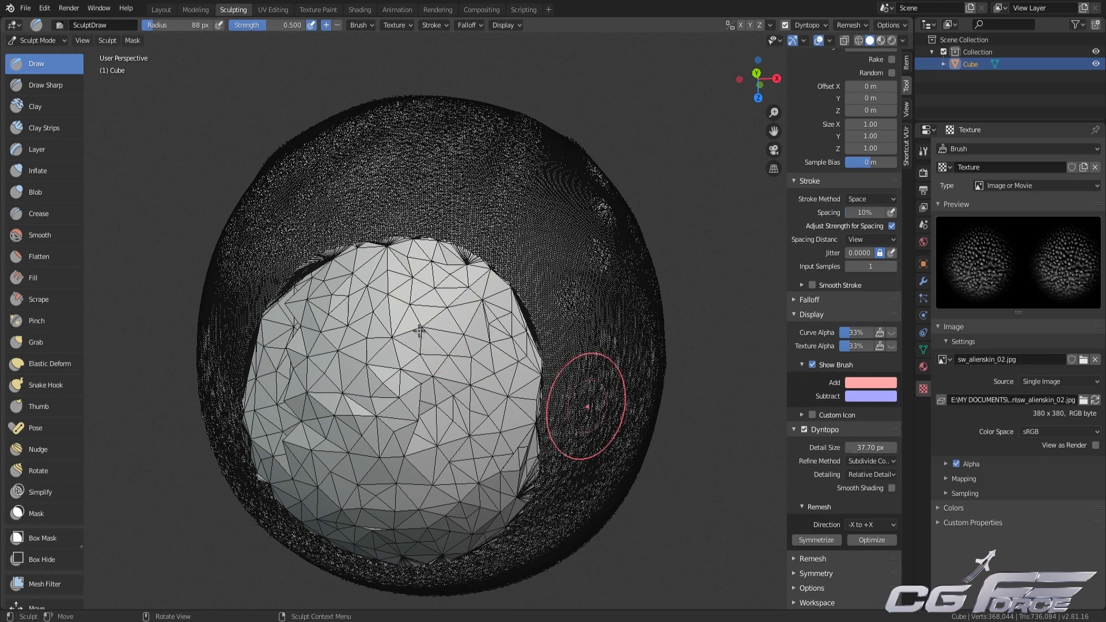
mouse_move(417, 332)
left_mouse_down()
mouse_move(401, 425)
mouse_move(352, 349)
left_mouse_up()
mouse_move(357, 345)
middle_mouse_down()
mouse_move(519, 284)
mouse_move(477, 321)
middle_mouse_up()
mouse_move(477, 321)
left_mouse_down()
mouse_move(449, 345)
mouse_move(484, 323)
left_mouse_up()
mouse_move(448, 398)
left_mouse_down()
mouse_move(530, 357)
mouse_move(594, 357)
left_mouse_up()
- Set the detail size to 40 px and sculpt a Draw stroke along the upper edge of the coarse patch
left_click_drag(867, 448, 879, 449)
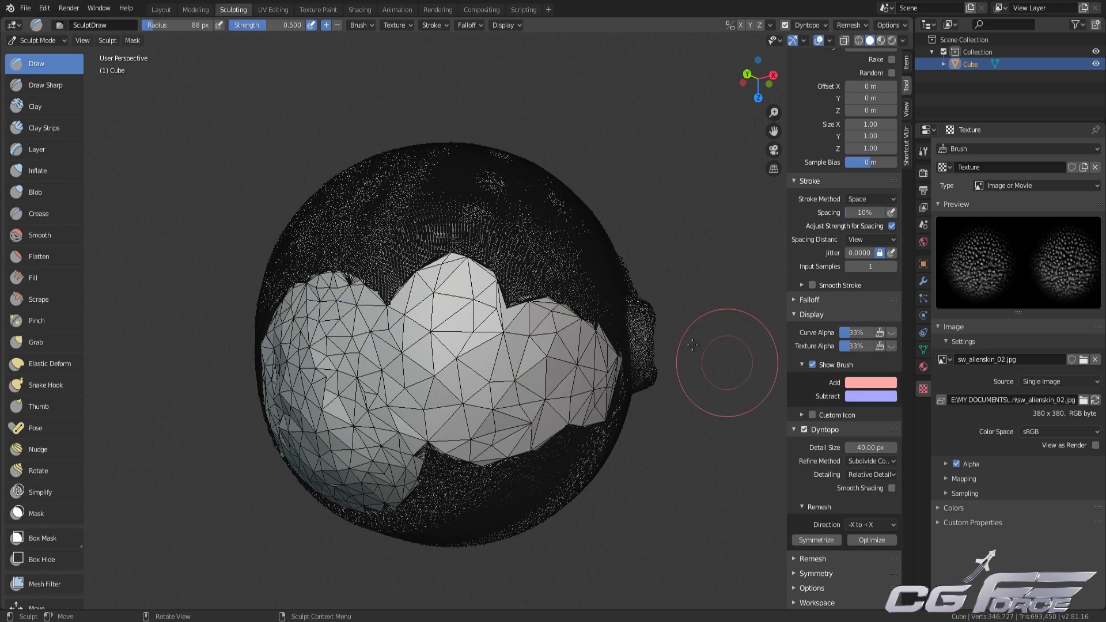
mouse_move(482, 259)
left_mouse_down()
mouse_move(403, 242)
mouse_move(334, 259)
mouse_move(314, 322)
left_mouse_up()
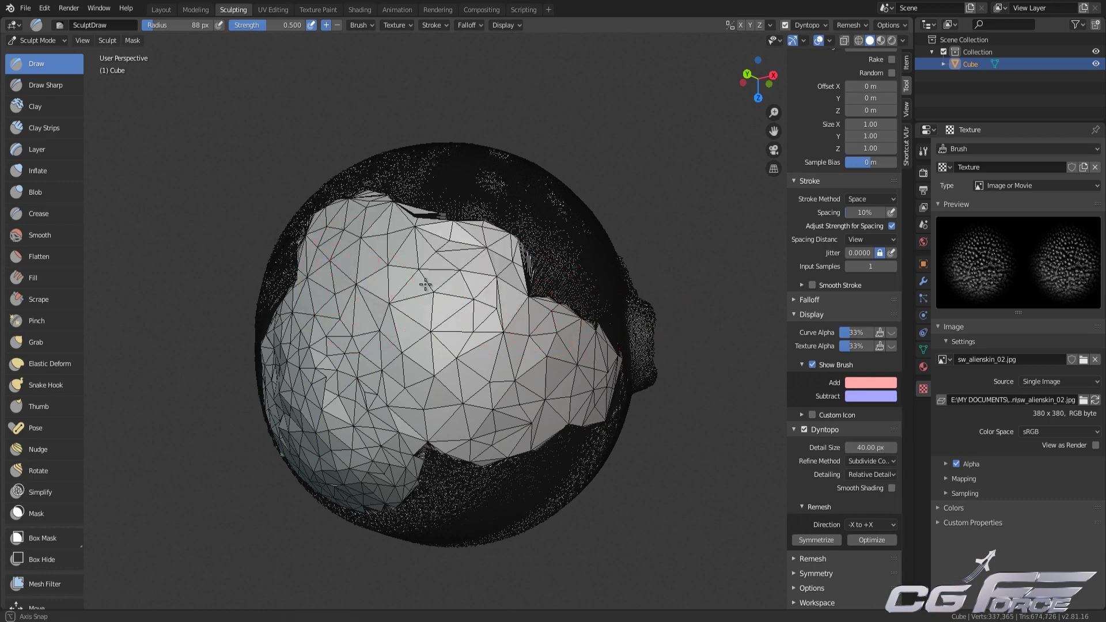
middle_click_drag(368, 300, 599, 346)
- Set the detail size to 1.50 px, sculpt a short stroke inside the coarse patch and inspect its mesh density
left_click_drag(870, 447, 501, 444)
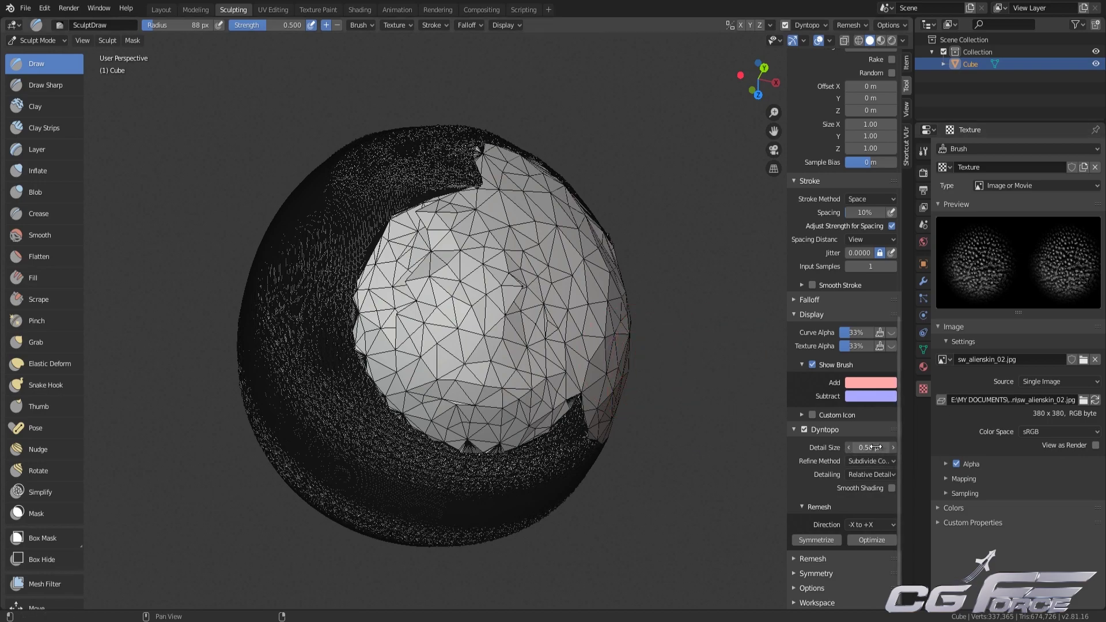
left_click_drag(445, 320, 455, 332)
scroll(486, 332, "up", 7)
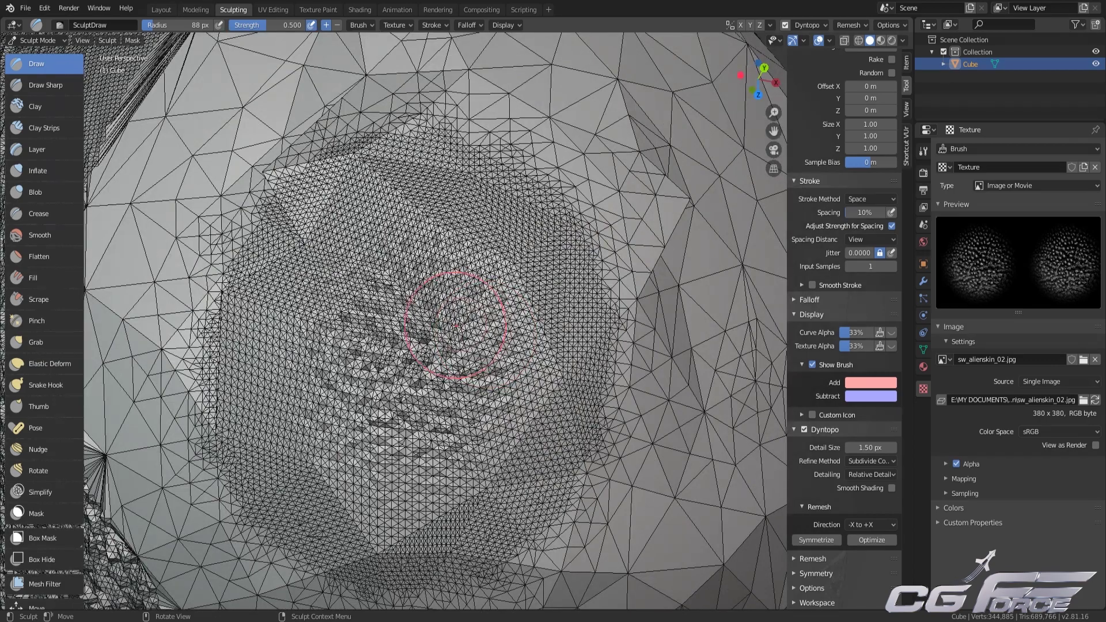
scroll(454, 325, "down", 5)
mouse_move(576, 346)
middle_mouse_down()
mouse_move(526, 353)
mouse_move(563, 350)
middle_mouse_up()
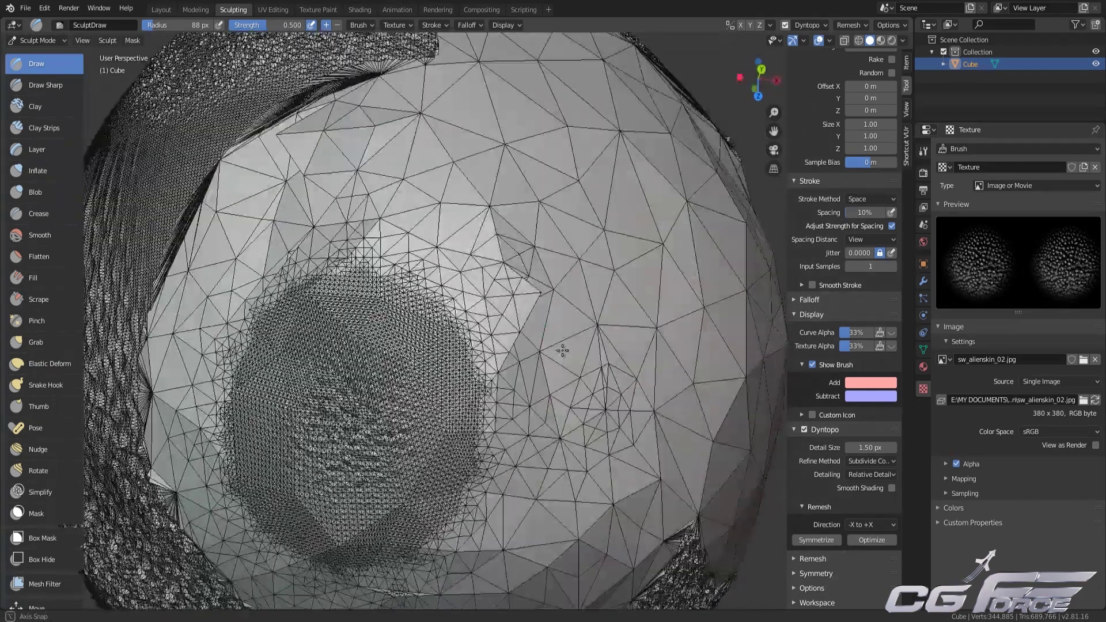
scroll(441, 345, "down", 5)
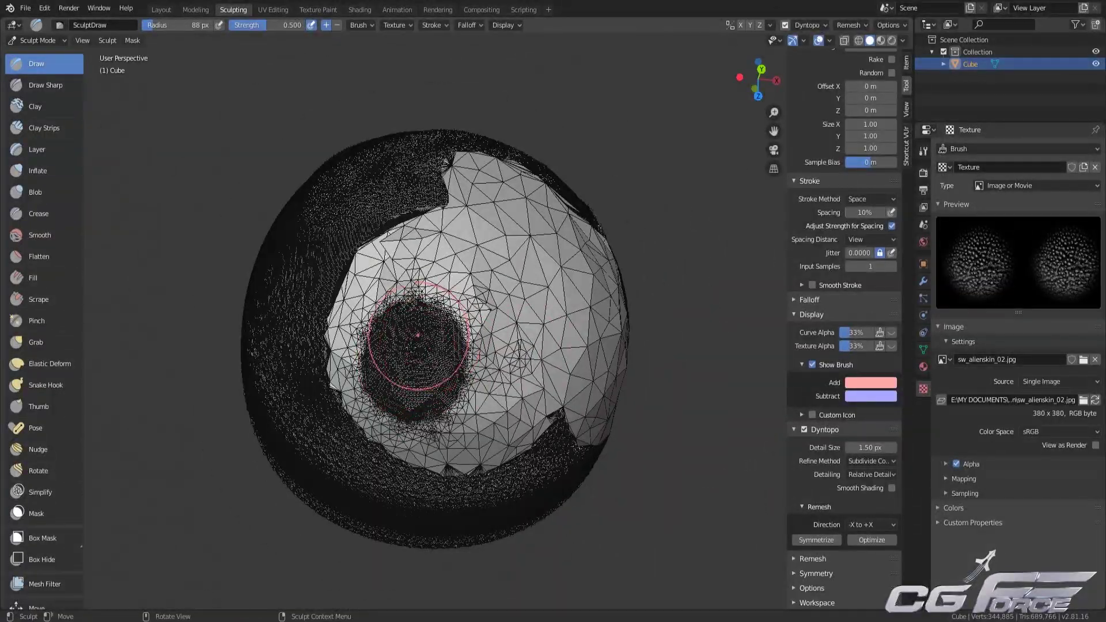
- Sculpt a Draw stroke on a large triangle of the coarse patch from a very close view at 1.50 px detail
middle_click_drag(506, 368, 460, 368)
scroll(460, 368, "up", 7)
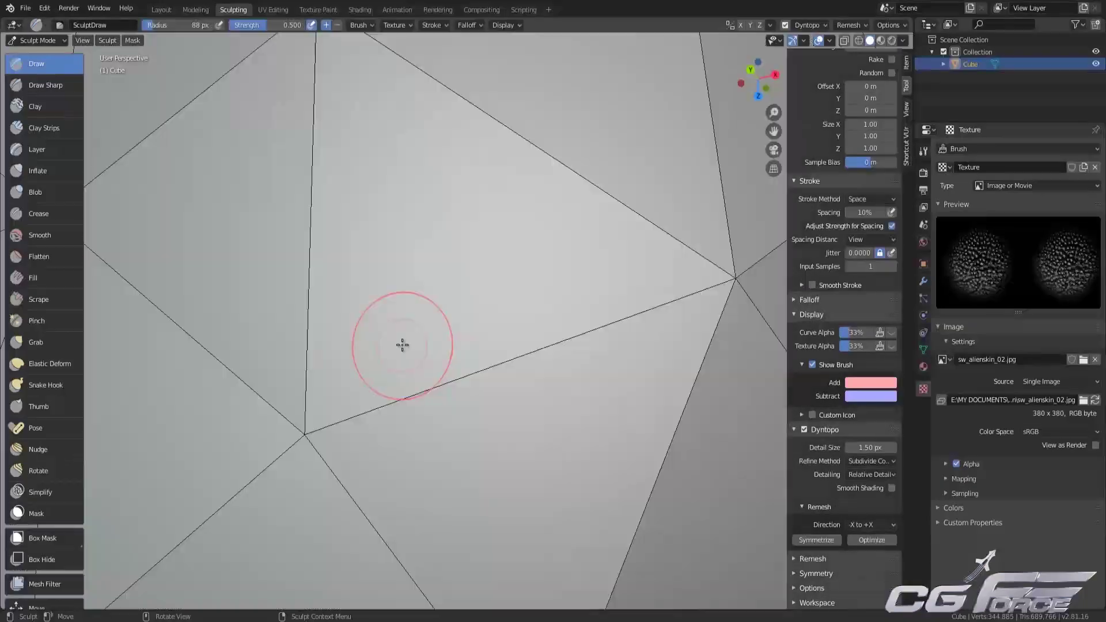
mouse_move(403, 343)
left_mouse_down()
mouse_move(536, 323)
mouse_move(576, 253)
mouse_move(440, 196)
mouse_move(455, 206)
mouse_move(403, 164)
left_mouse_up()
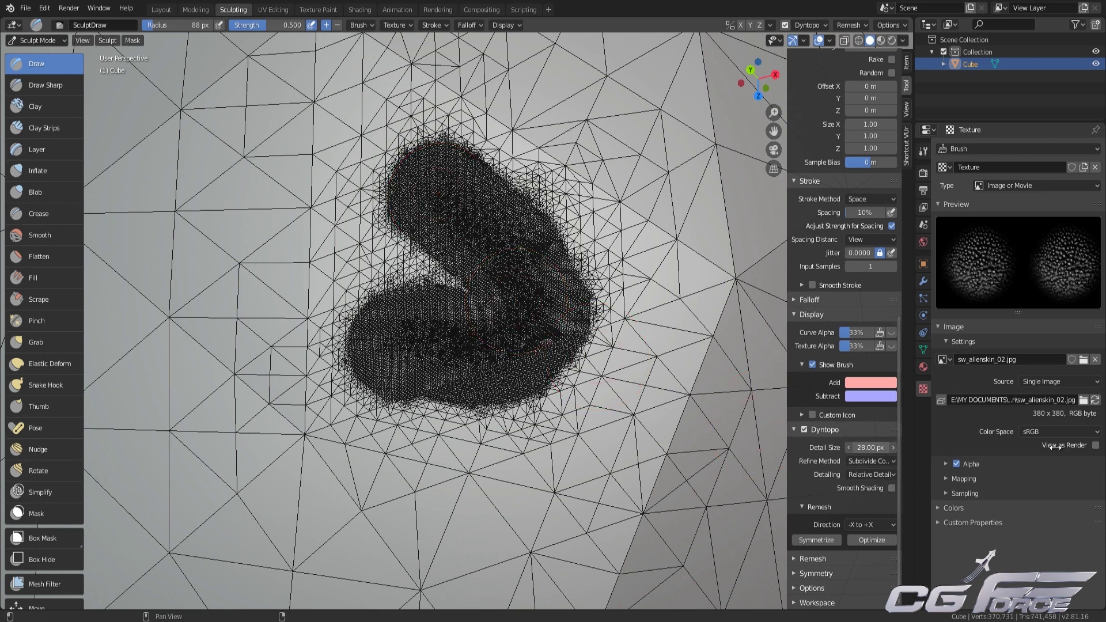
- Set the detail size to 34.90 px and sculpt over the dense close-up stroke to coarsen its mesh
mouse_move(420, 347)
left_mouse_down()
mouse_move(446, 383)
mouse_move(516, 380)
mouse_move(367, 228)
mouse_move(392, 242)
mouse_move(395, 291)
left_mouse_up()
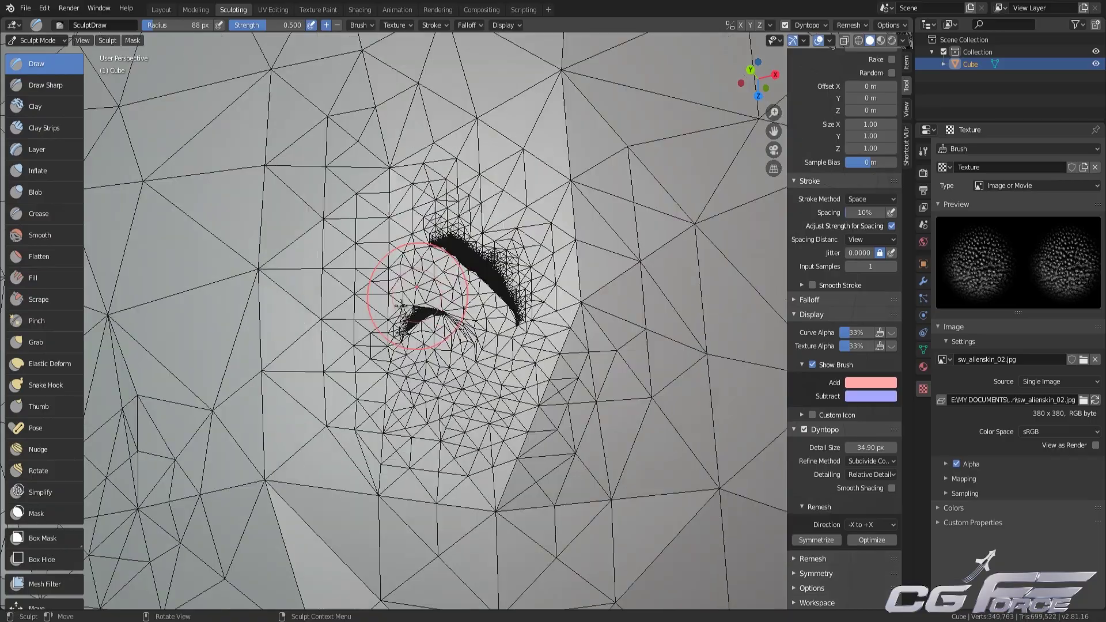
scroll(420, 345, "down", 6)
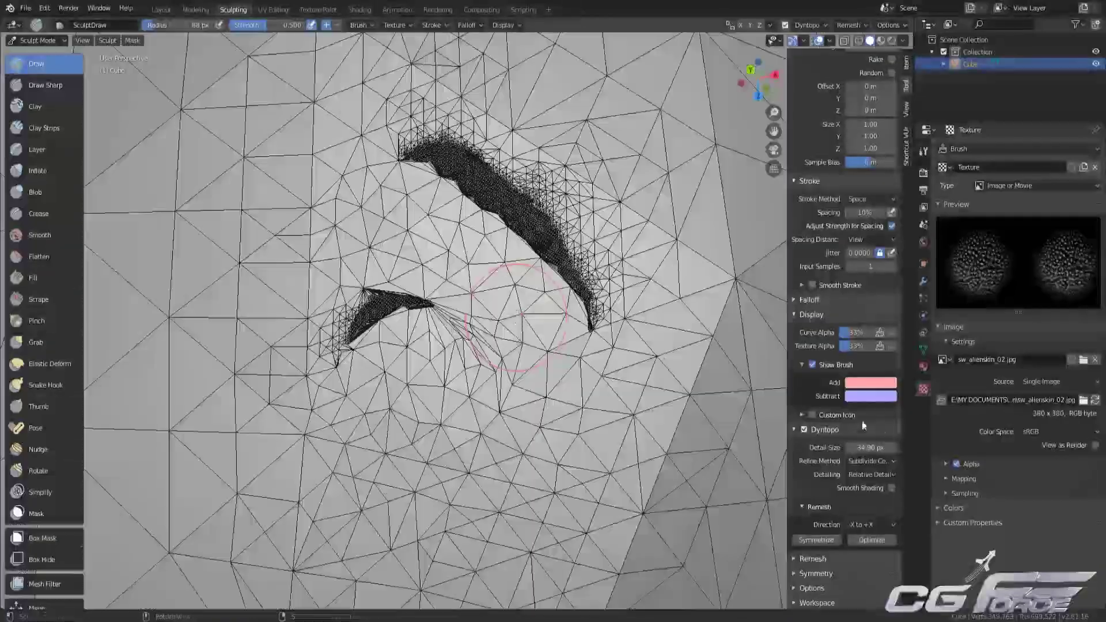
mouse_move(476, 366)
left_mouse_down()
mouse_move(374, 306)
mouse_move(322, 322)
mouse_move(337, 325)
left_mouse_up()
scroll(363, 309, "down", 8)
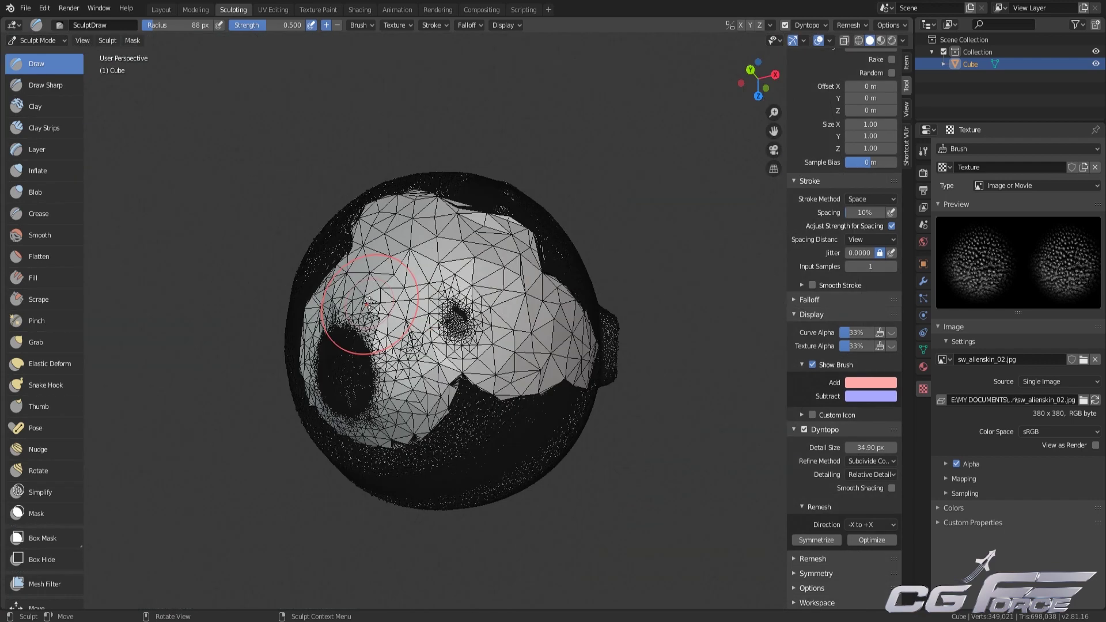
- Sculpt Draw strokes over the sphere's front from a distant view at 34.90 px relative detail
scroll(396, 318, "up", 1)
mouse_move(435, 380)
left_mouse_down()
mouse_move(469, 397)
mouse_move(473, 415)
mouse_move(541, 358)
mouse_move(550, 305)
mouse_move(535, 244)
mouse_move(447, 232)
mouse_move(431, 297)
left_mouse_up()
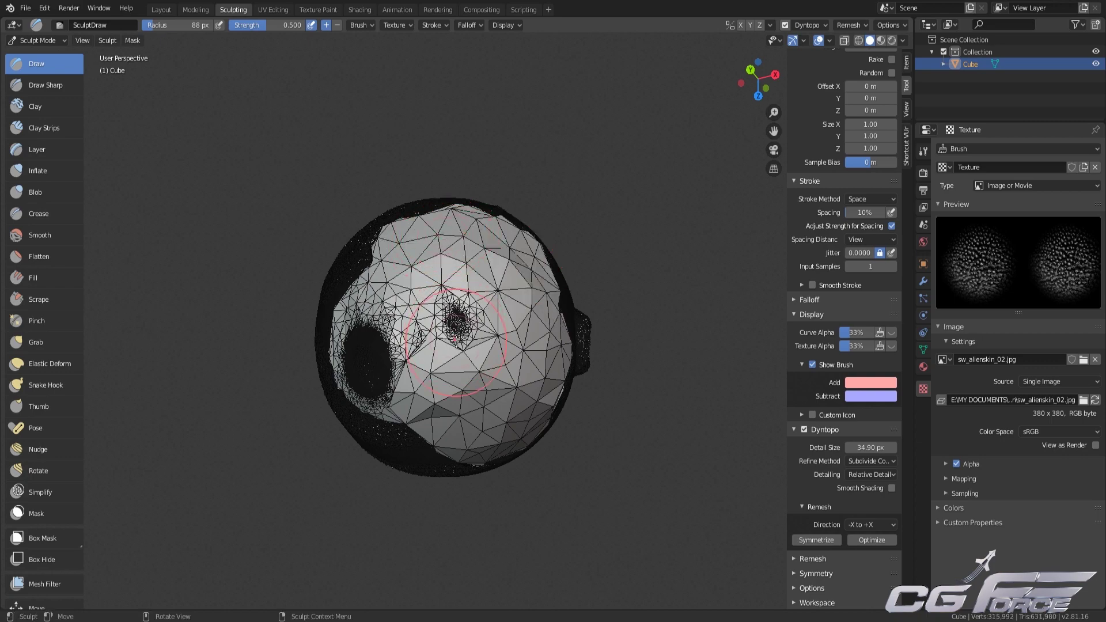
middle_click_drag(455, 341, 437, 346)
scroll(449, 349, "up", 2)
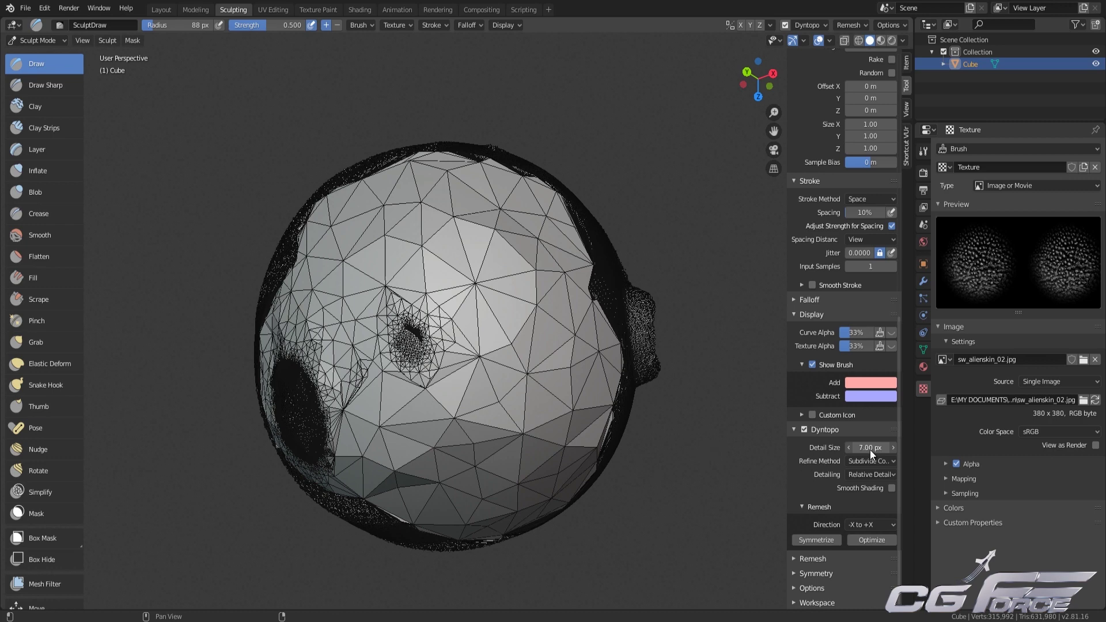
- Choose Constant Detail as the Dyntopo detailing method
left_click(869, 473)
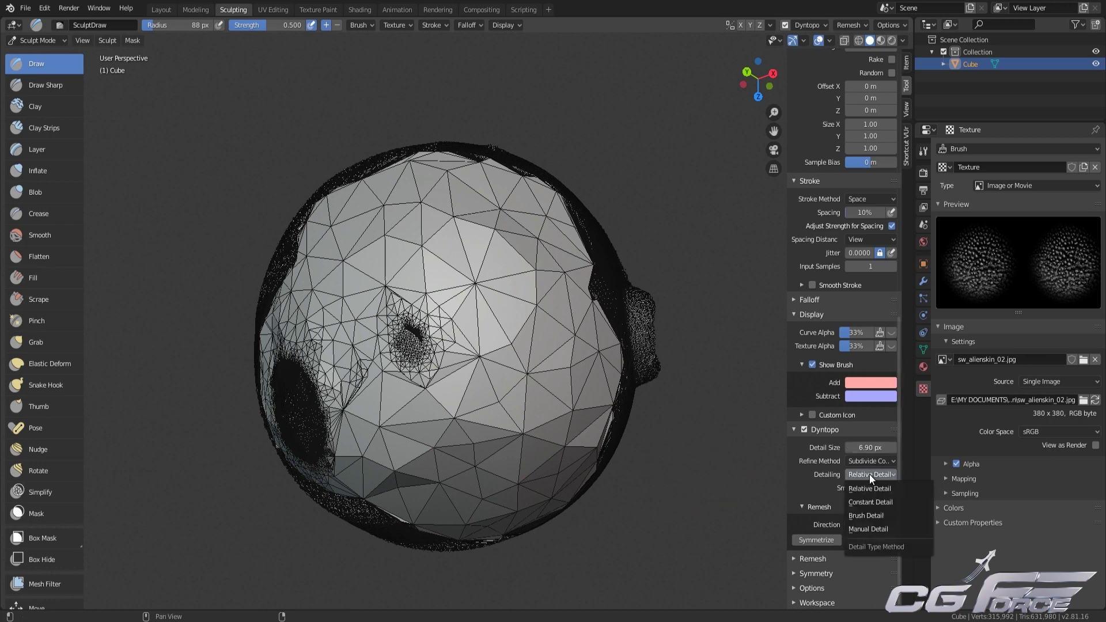
left_click(897, 503)
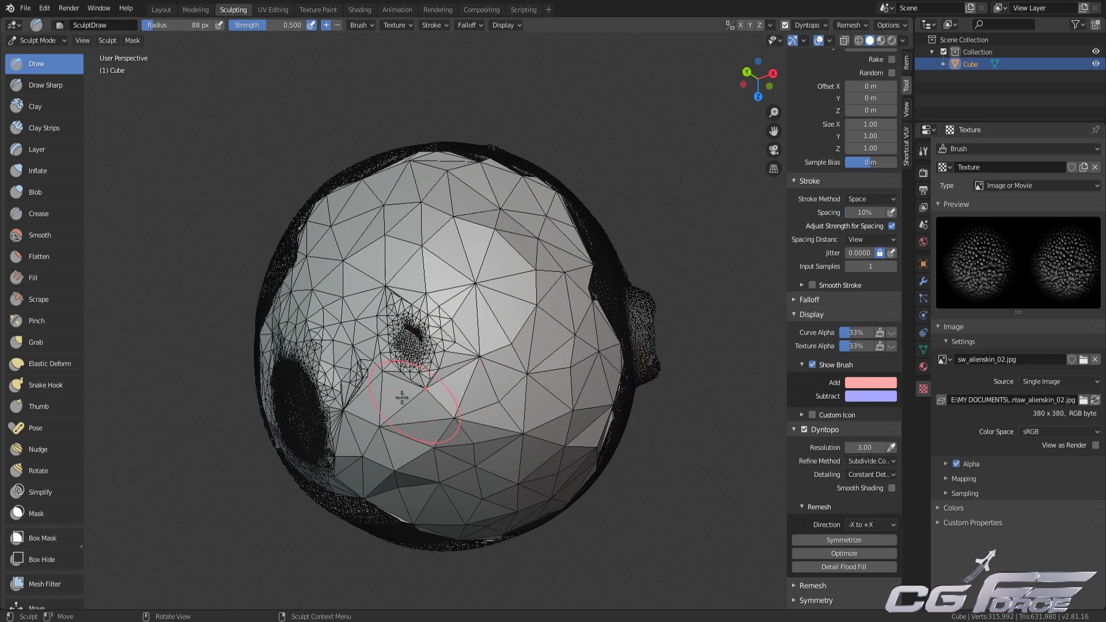
scroll(434, 408, "up", 3)
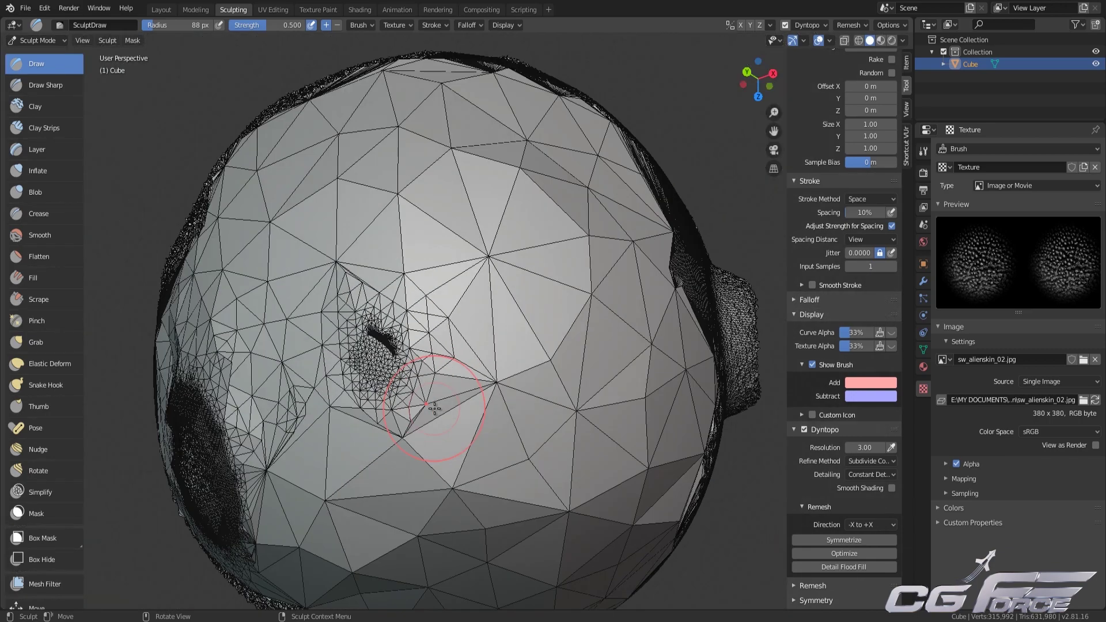
scroll(456, 408, "down", 1)
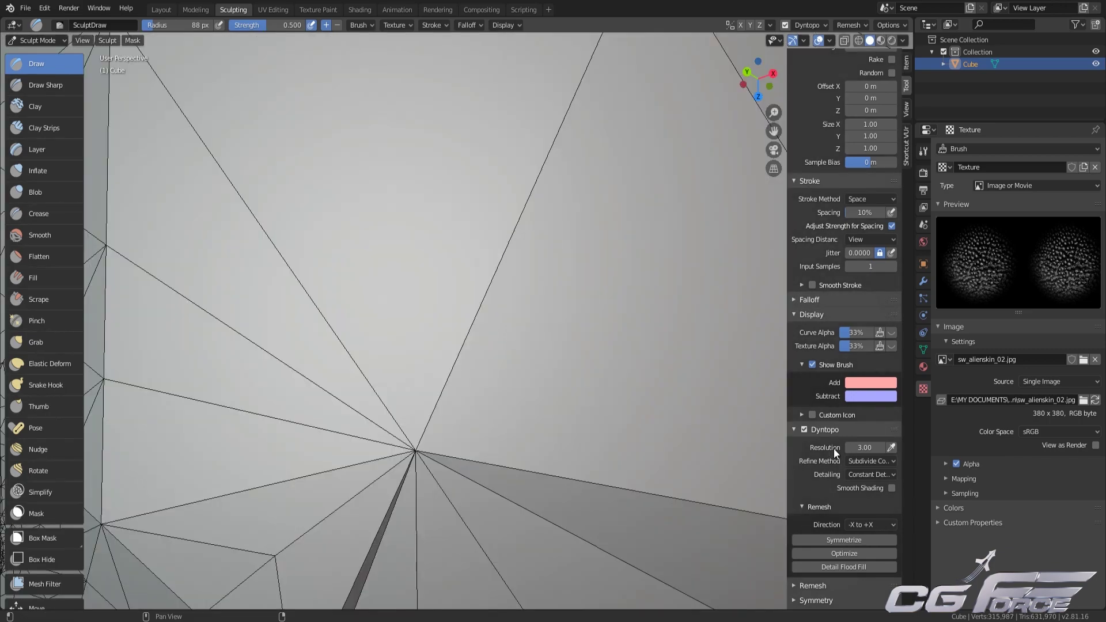
left_click(867, 475)
left_click(874, 502)
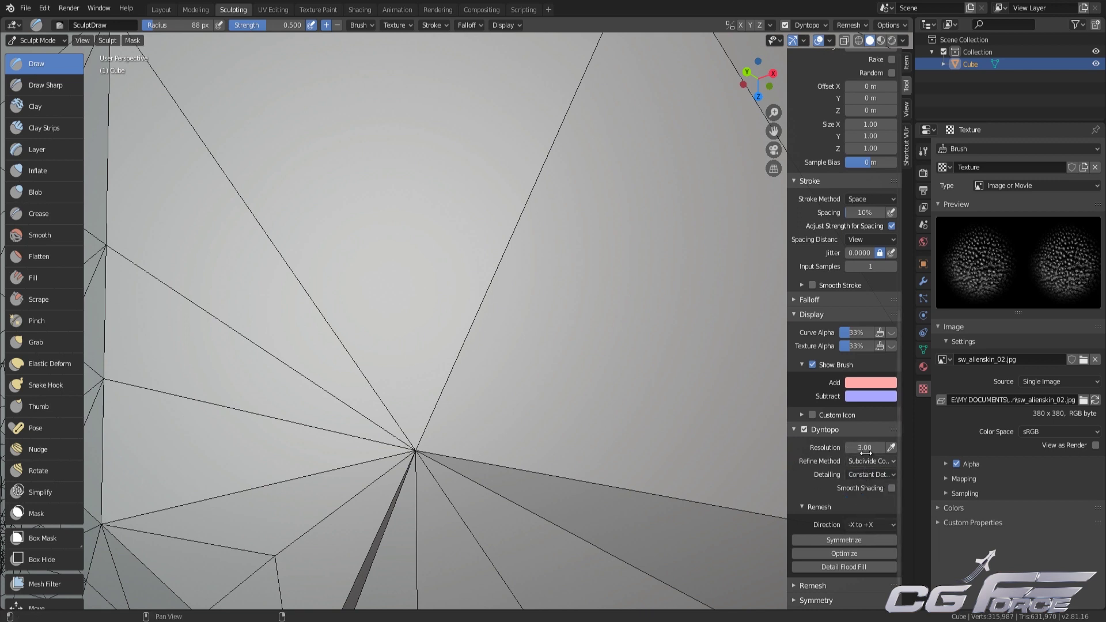
- Set the constant detail resolution to 215.40 and sculpt Draw strokes over the coarse faces from a close view
left_click(870, 474)
mouse_move(410, 264)
left_mouse_down()
mouse_move(406, 254)
mouse_move(636, 327)
left_mouse_up()
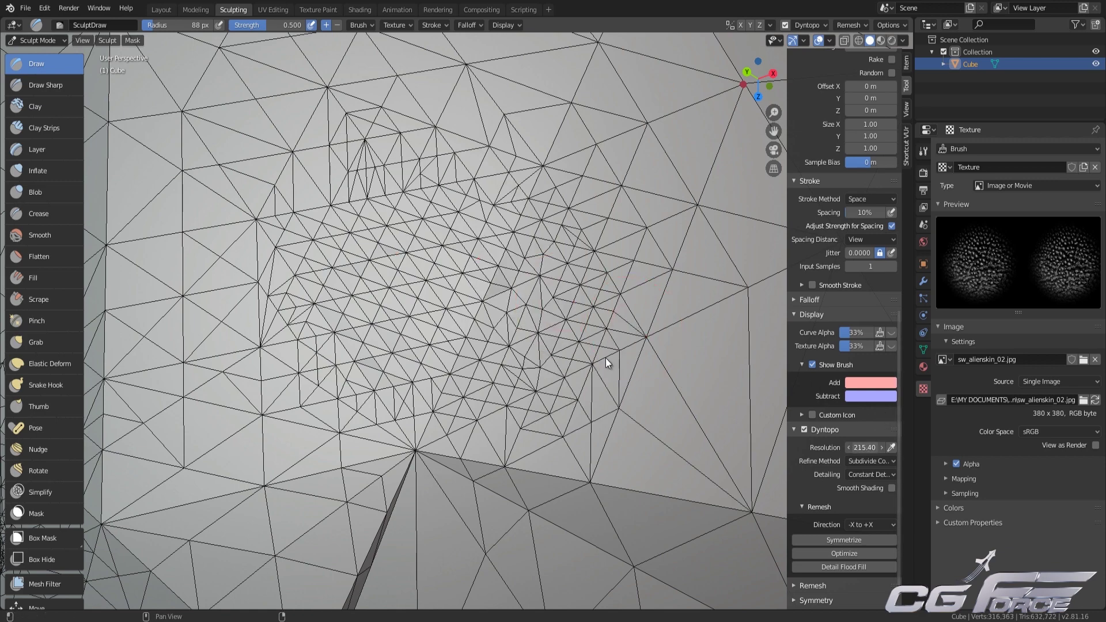
mouse_move(357, 199)
left_mouse_down()
mouse_move(383, 323)
mouse_move(432, 351)
mouse_move(513, 317)
left_mouse_up()
- Sculpt a large Draw stroke over the sphere's lower front from a distant view at the 215.40 constant resolution
scroll(388, 332, "down", 10)
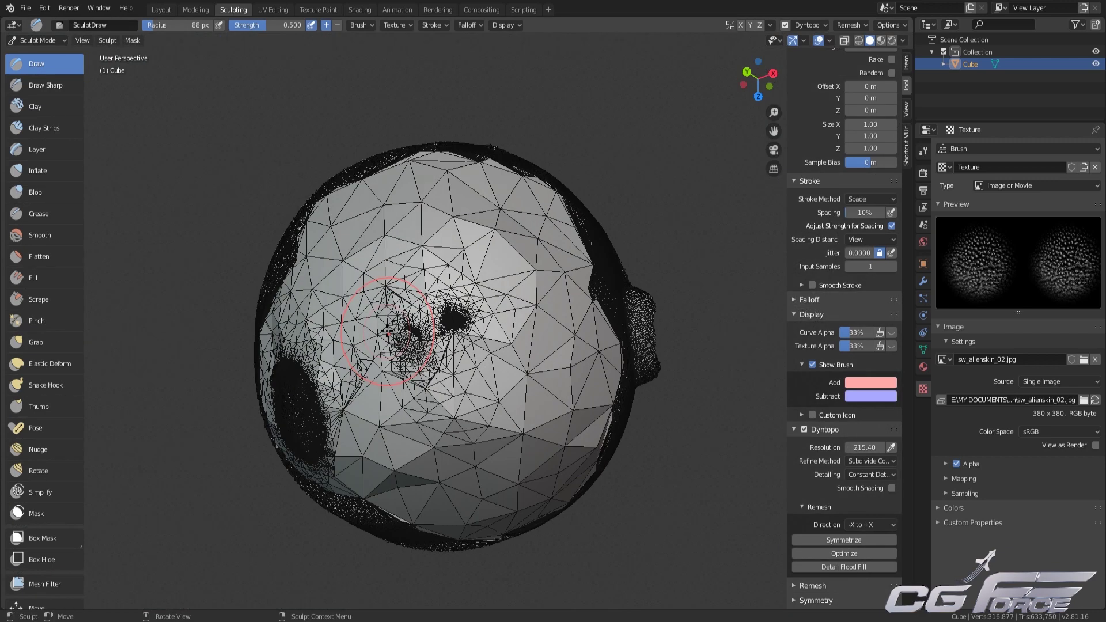
scroll(388, 333, "down", 1)
left_click_drag(452, 401, 473, 455)
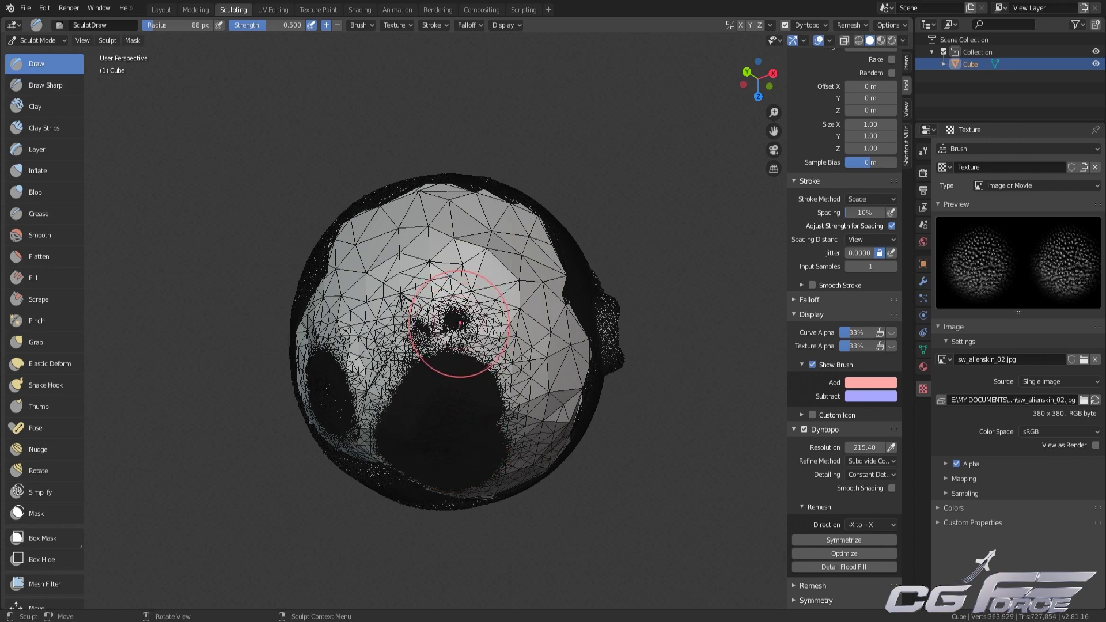
- Sculpt a small Draw stroke beside the earlier dense spot from a close view at the same constant resolution
middle_click_drag(549, 428, 523, 393)
middle_click_drag(460, 368, 470, 401)
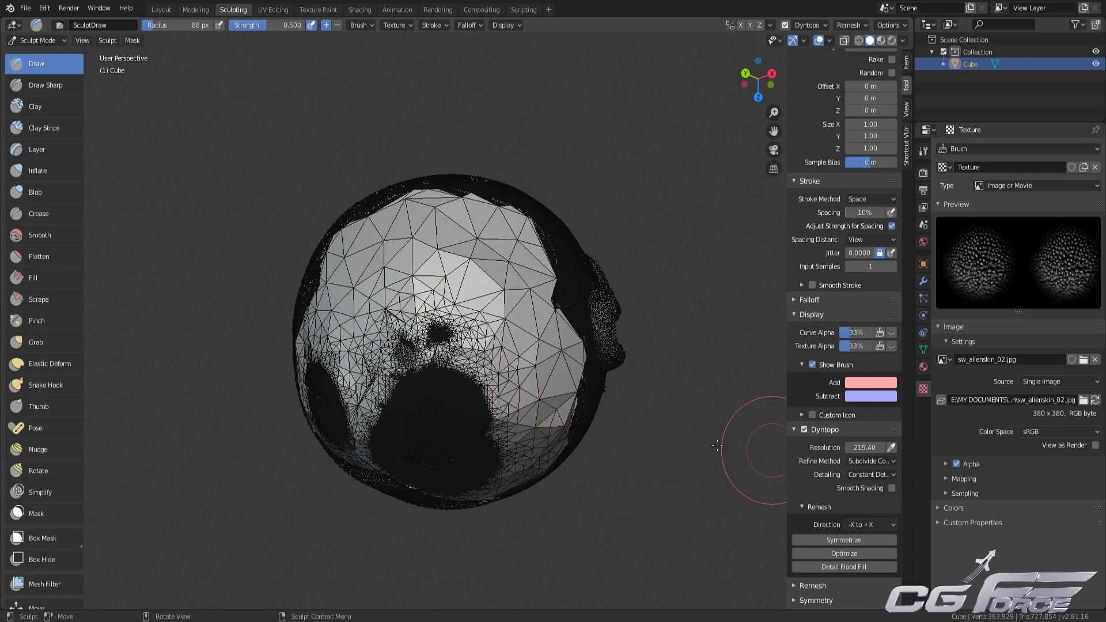
scroll(562, 395, "up", 6)
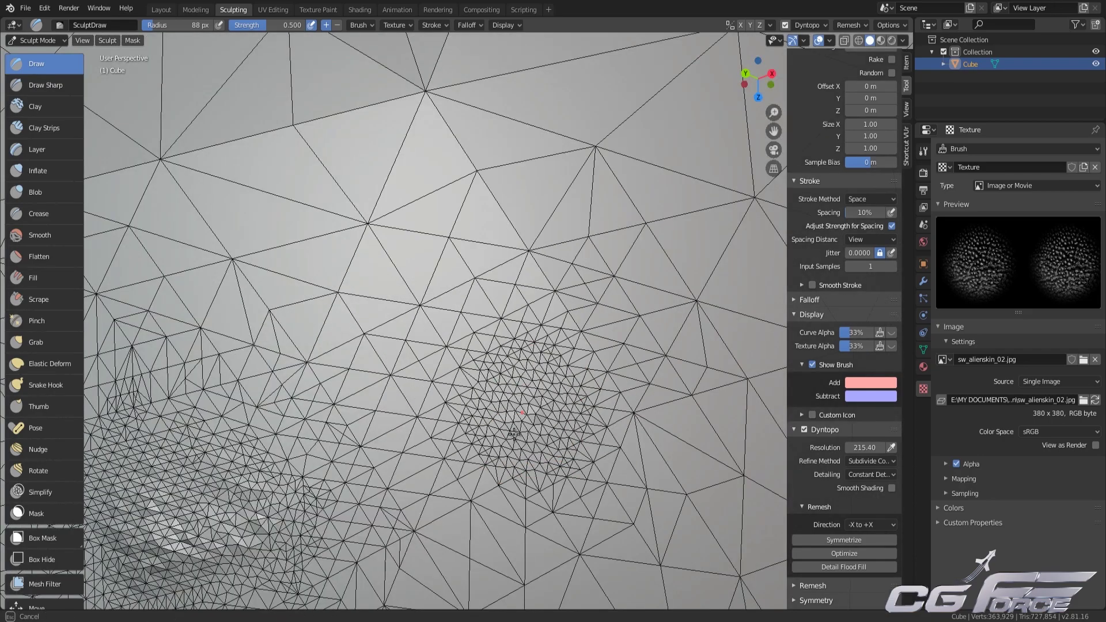
left_click_drag(513, 434, 519, 433)
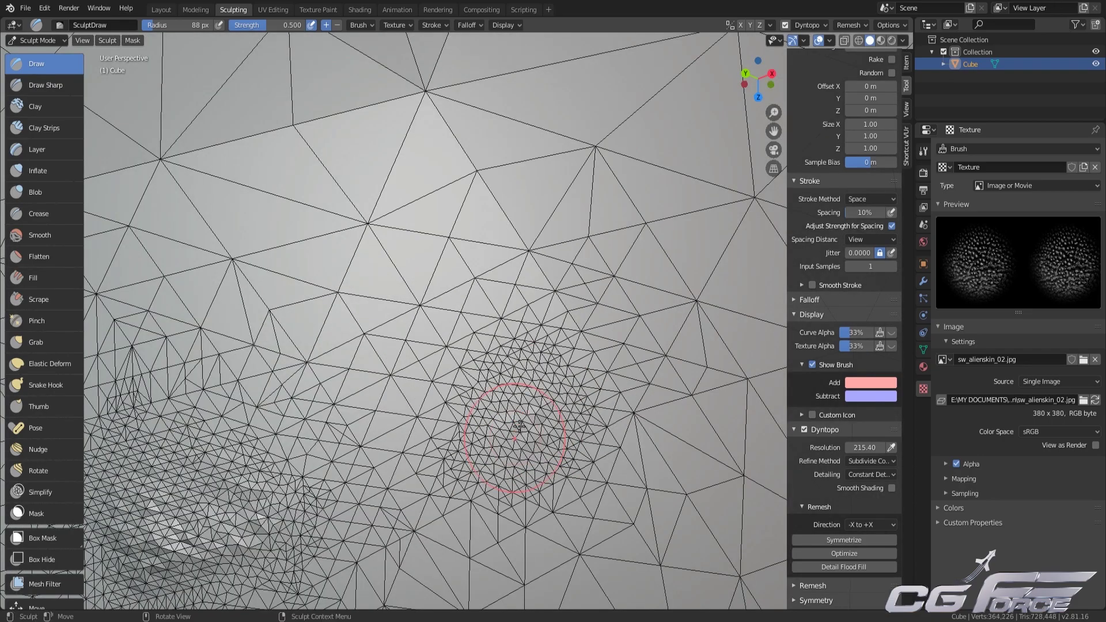
- Set the constant detail resolution to 3.00 and sculpt over the two small dense spots
scroll(520, 425, "down", 6)
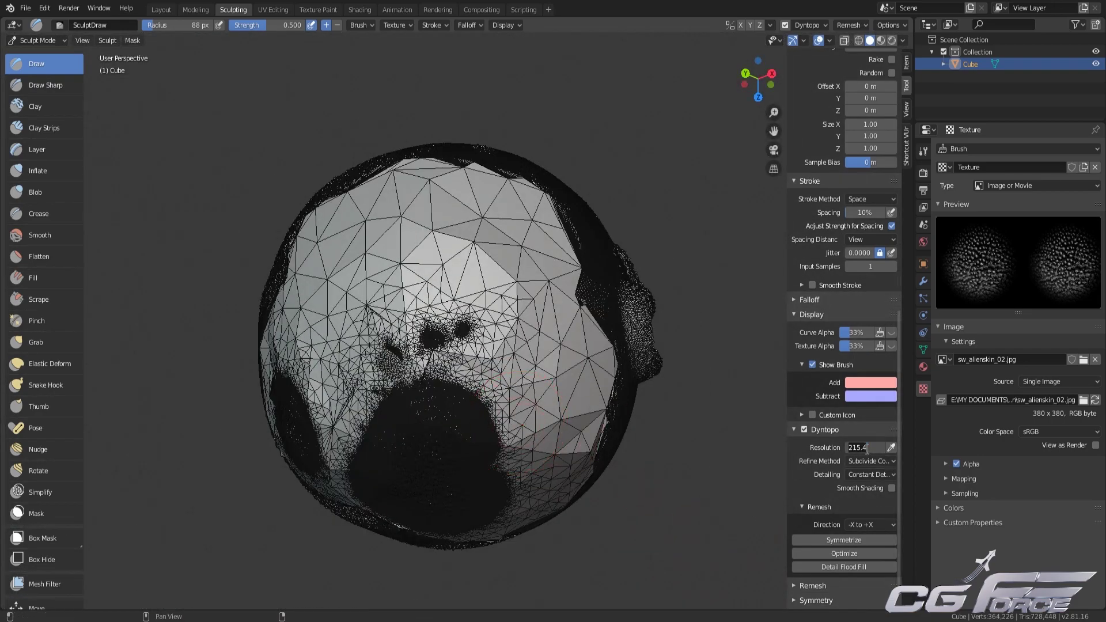
key("Return")
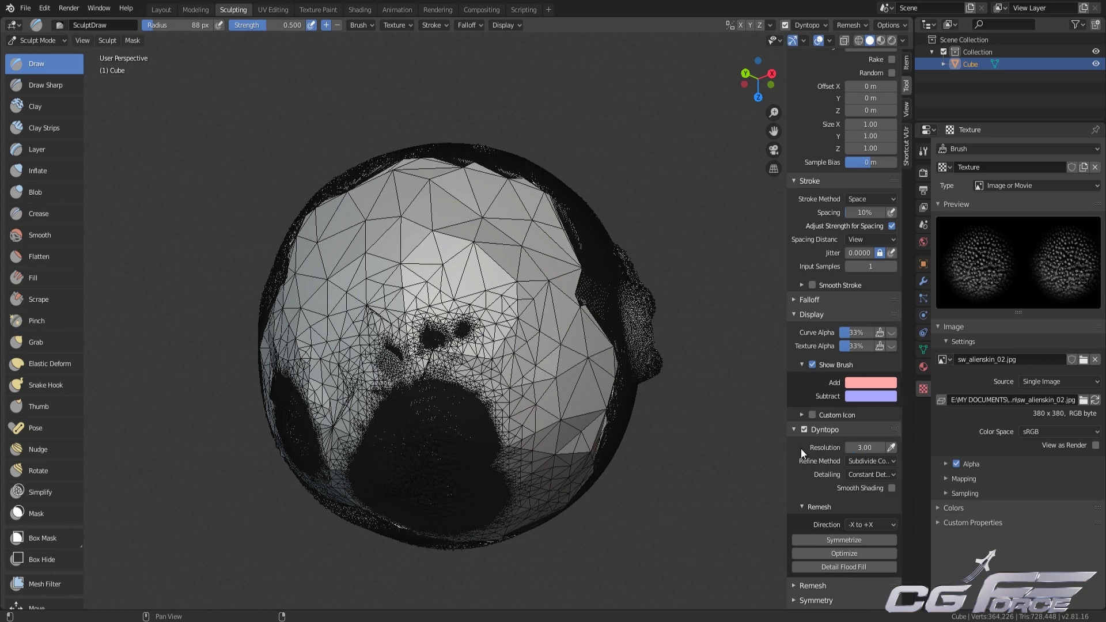
left_click_drag(460, 311, 454, 316)
- Choose Brush Detail as the Dyntopo detailing method
left_click(870, 474)
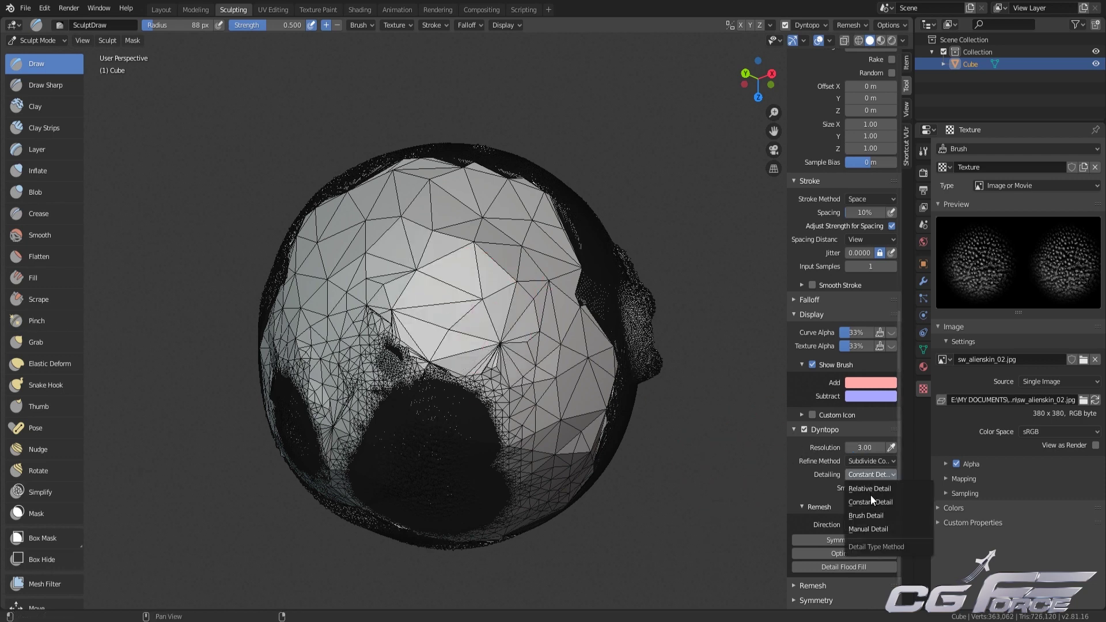
left_click(870, 515)
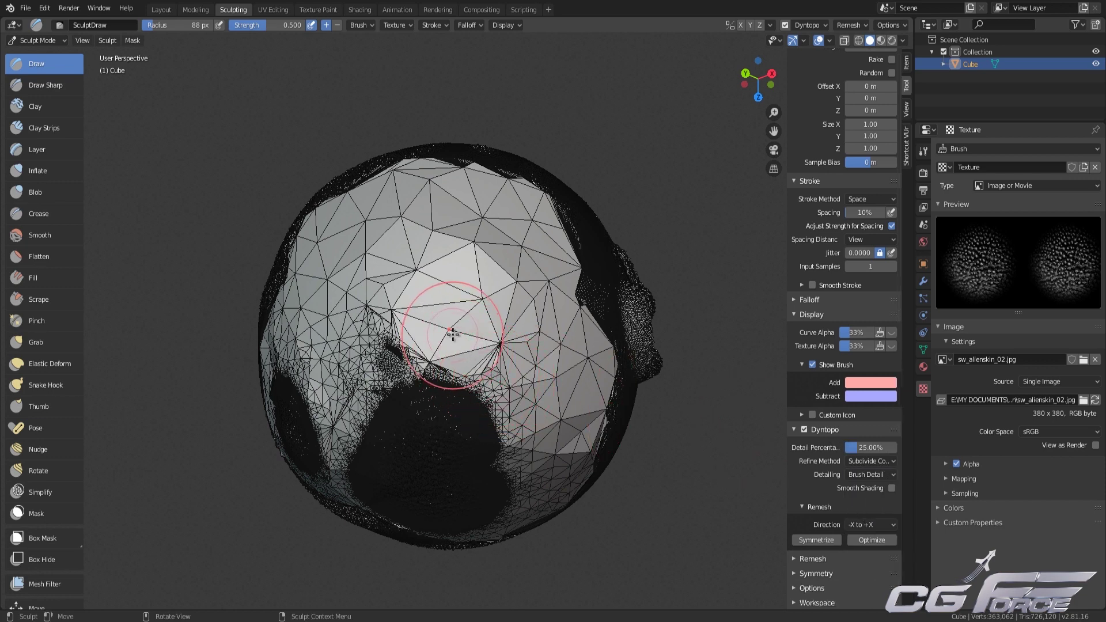
scroll(454, 333, "up", 5)
scroll(454, 334, "down", 2)
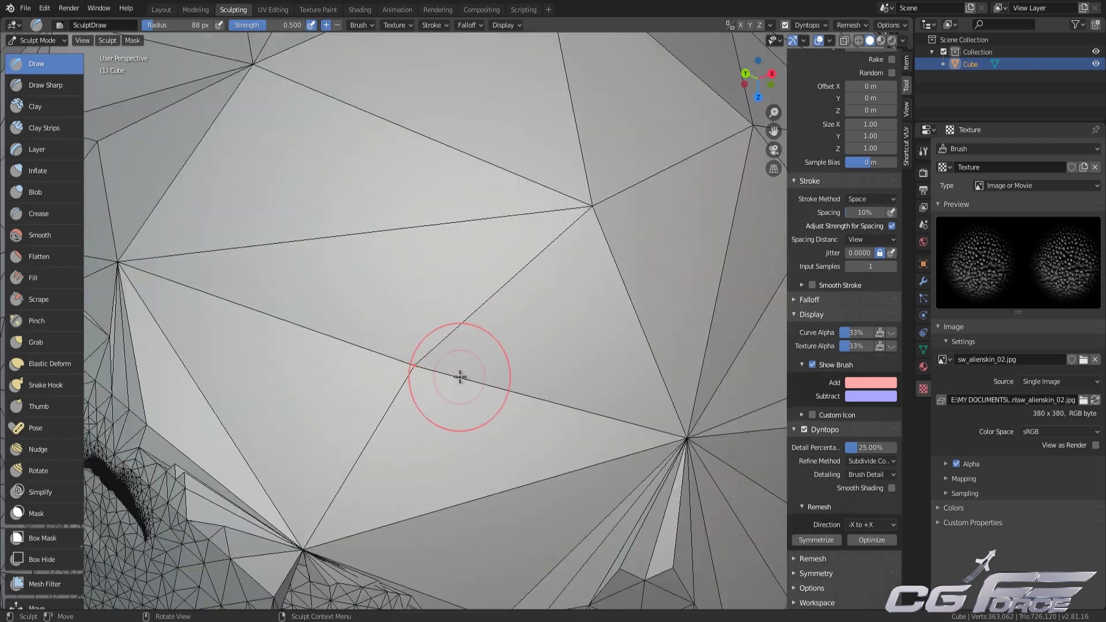
- Enlarge the brush radius to 312 px and sculpt a Draw stroke over the sphere's front at 25% brush detail
key("f")
left_click(588, 407)
scroll(559, 396, "down", 5)
scroll(456, 345, "down", 1)
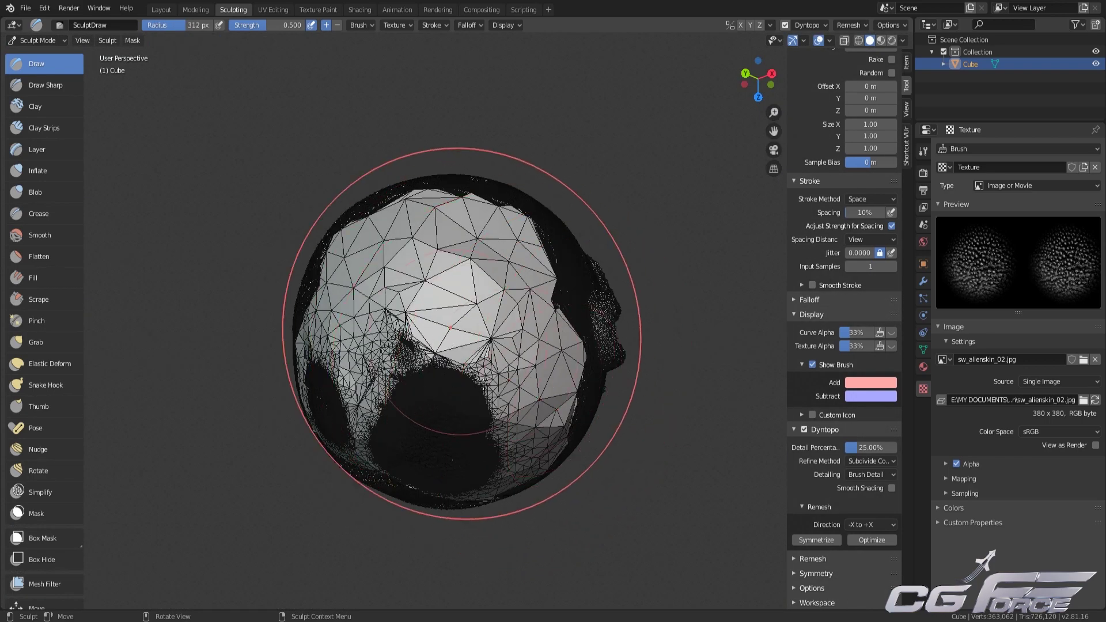
left_click_drag(462, 333, 494, 379)
scroll(495, 376, "up", 2)
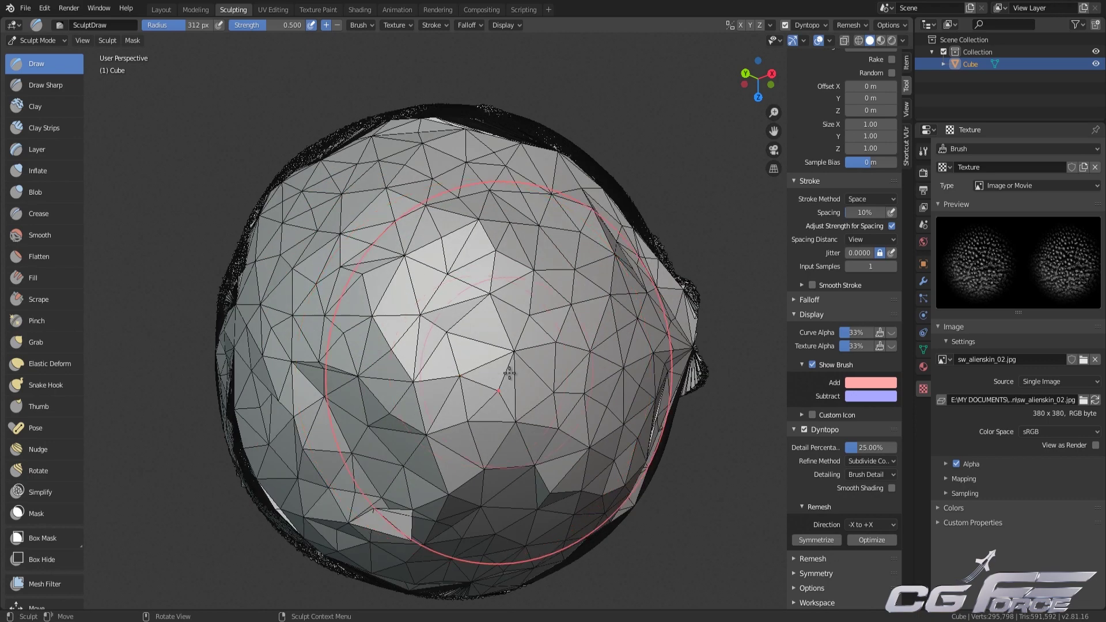
- Reduce the brush radius to 48 px and sculpt Draw strokes over the sphere's front at 25% brush detail
type("f50")
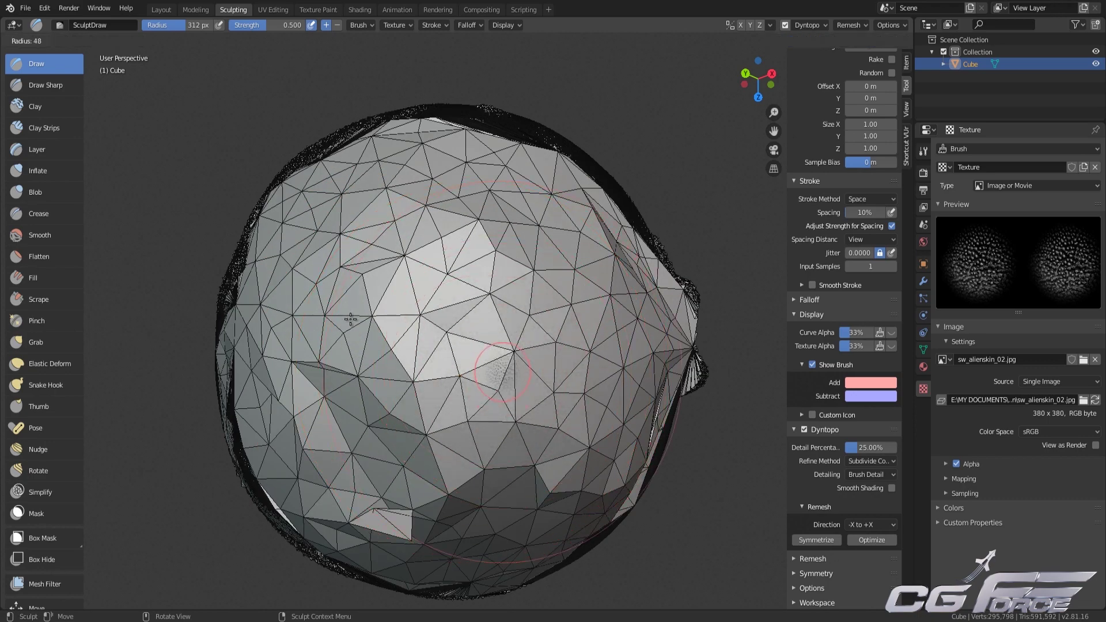
left_click(350, 318)
scroll(368, 323, "up", 5)
mouse_move(408, 322)
left_mouse_down()
mouse_move(458, 374)
mouse_move(506, 398)
mouse_move(593, 346)
mouse_move(599, 288)
left_mouse_up()
scroll(460, 375, "down", 5)
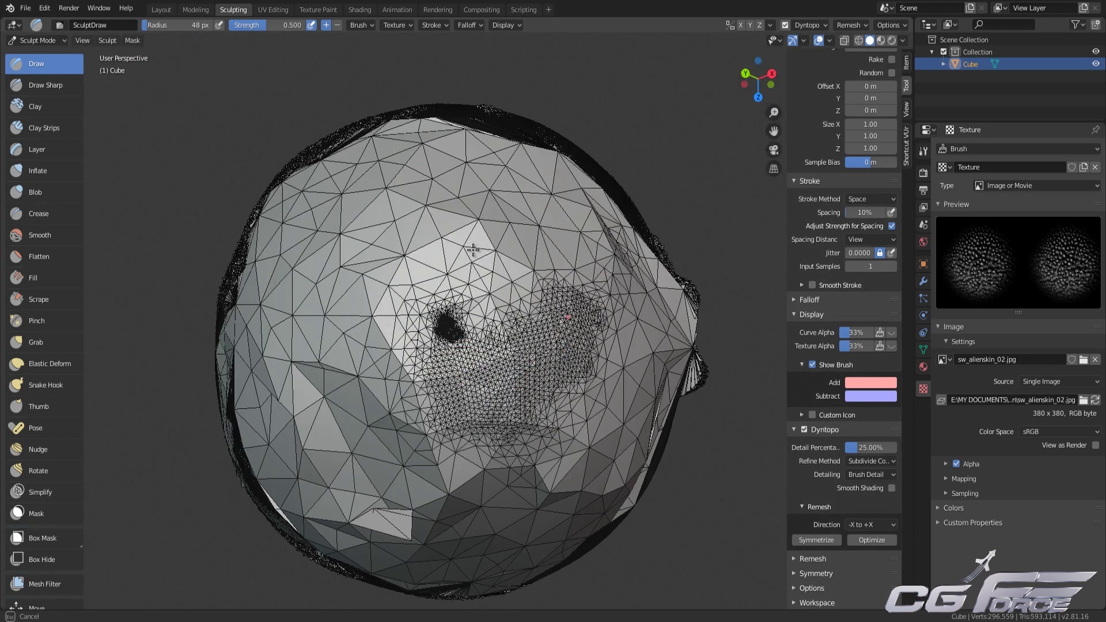
left_click_drag(472, 249, 493, 309)
- Switch Dyntopo detailing to Manual Detail, set the resolution to 4.00 and flood fill the whole mesh with that detail
left_click(885, 475)
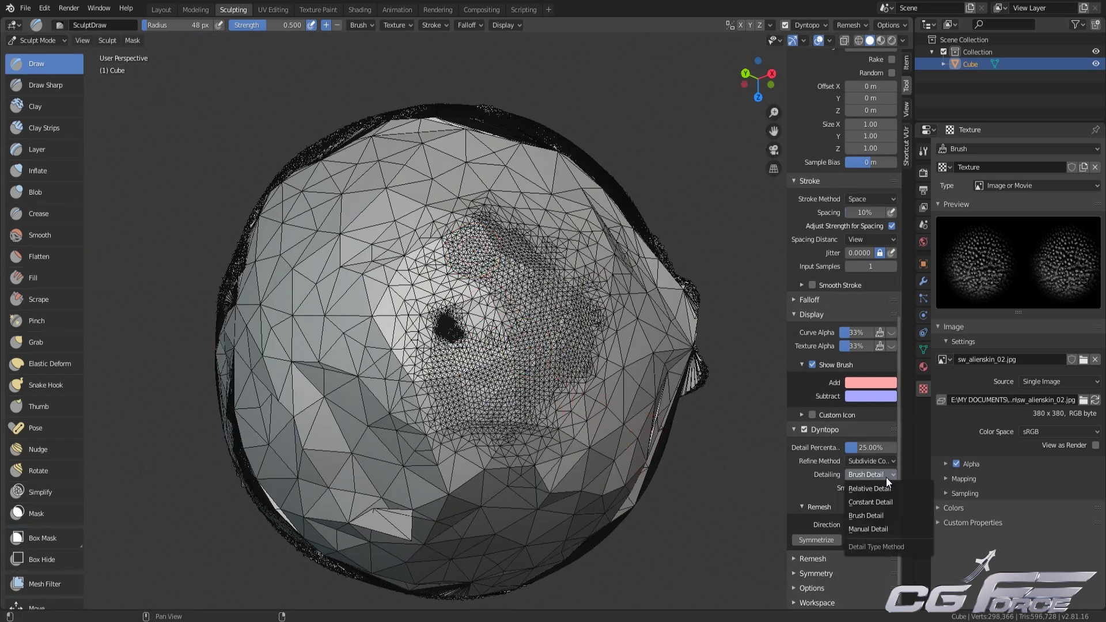
left_click(890, 529)
scroll(858, 517, "down", 1)
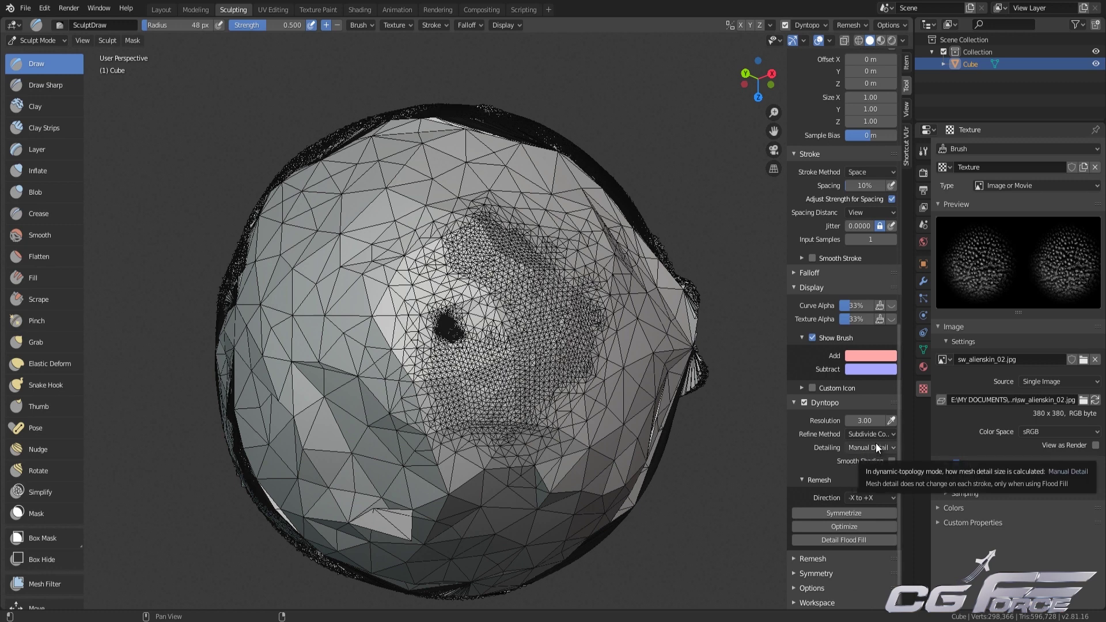
left_click(861, 421)
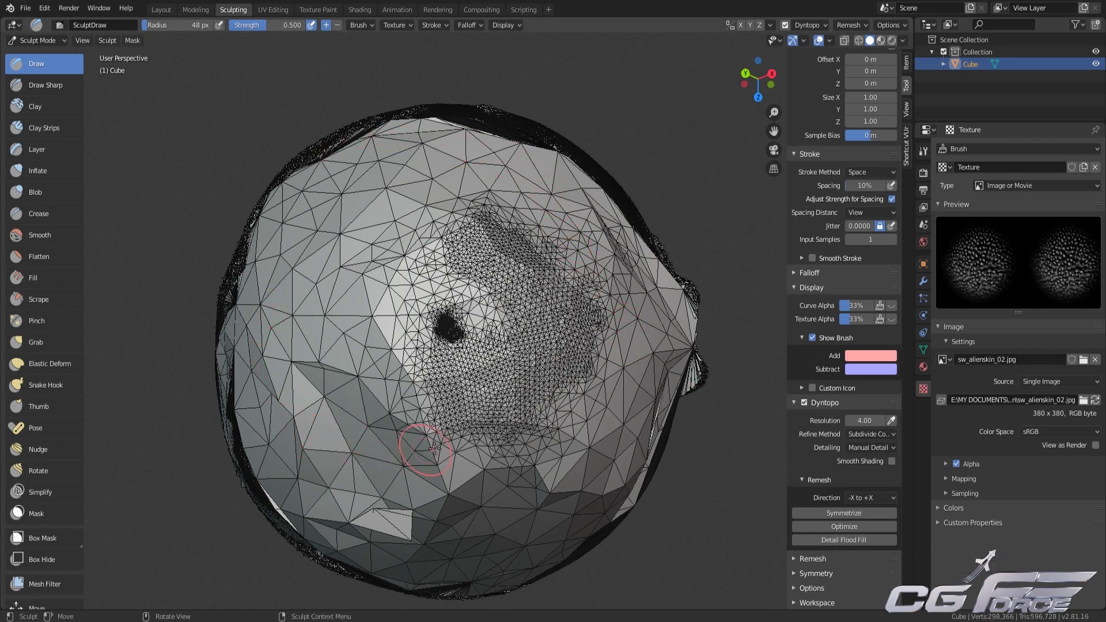
middle_click_drag(434, 448, 595, 432)
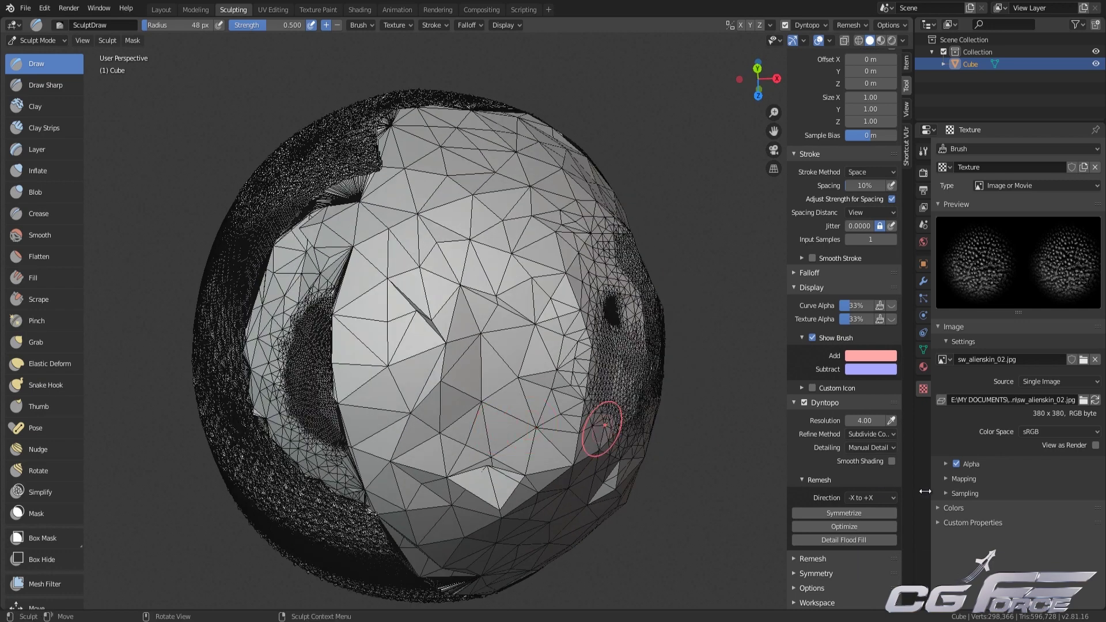
left_click(870, 541)
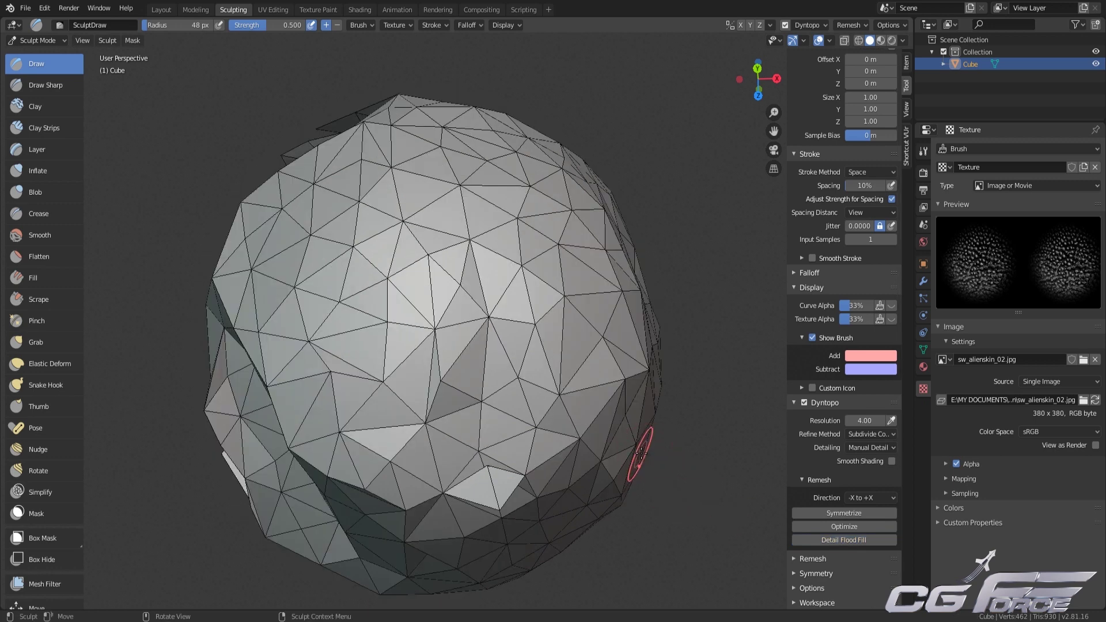
- Raise the manual detail resolution to 12.00 and flood fill the mesh again
mouse_move(671, 449)
middle_mouse_down()
mouse_move(582, 439)
mouse_move(486, 455)
mouse_move(365, 395)
mouse_move(455, 467)
mouse_move(634, 438)
middle_mouse_up()
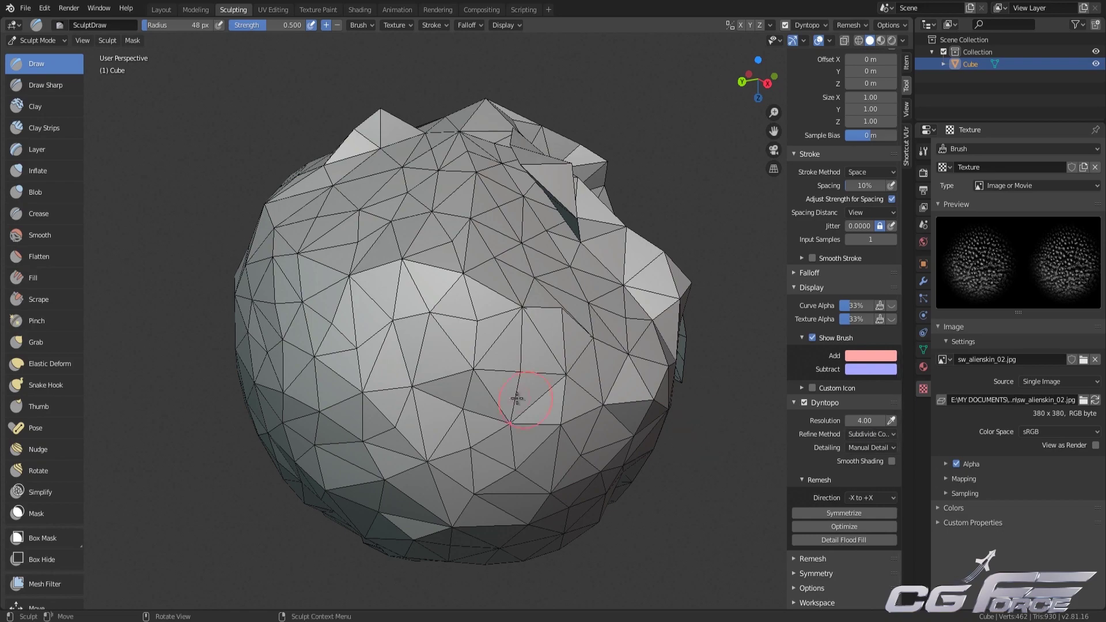
middle_click_drag(518, 395, 473, 387)
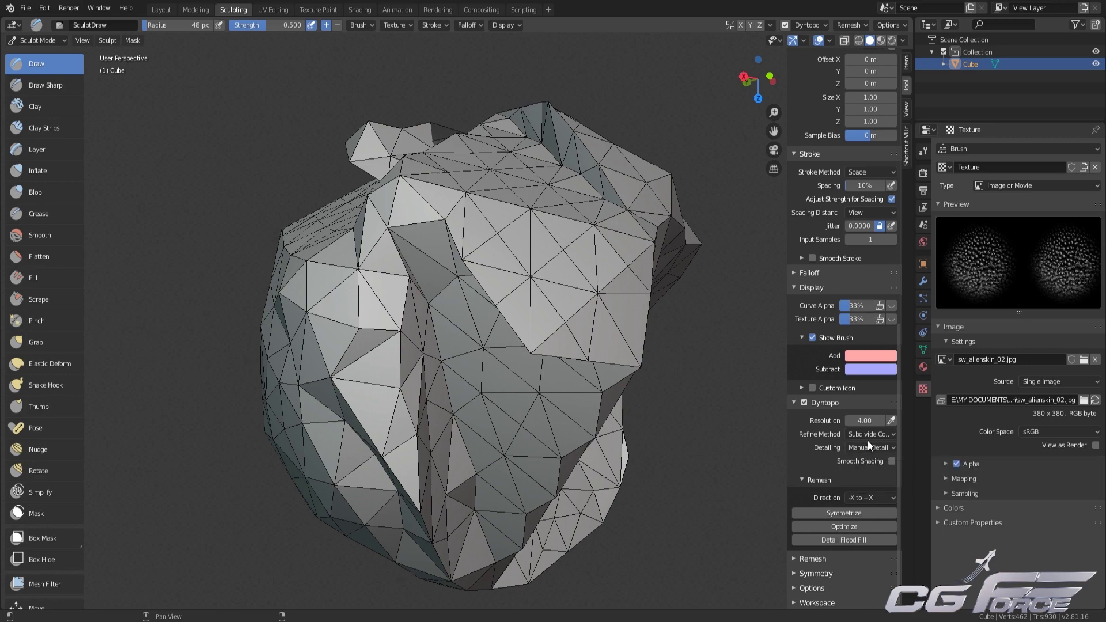
scroll(512, 397, "down", 1)
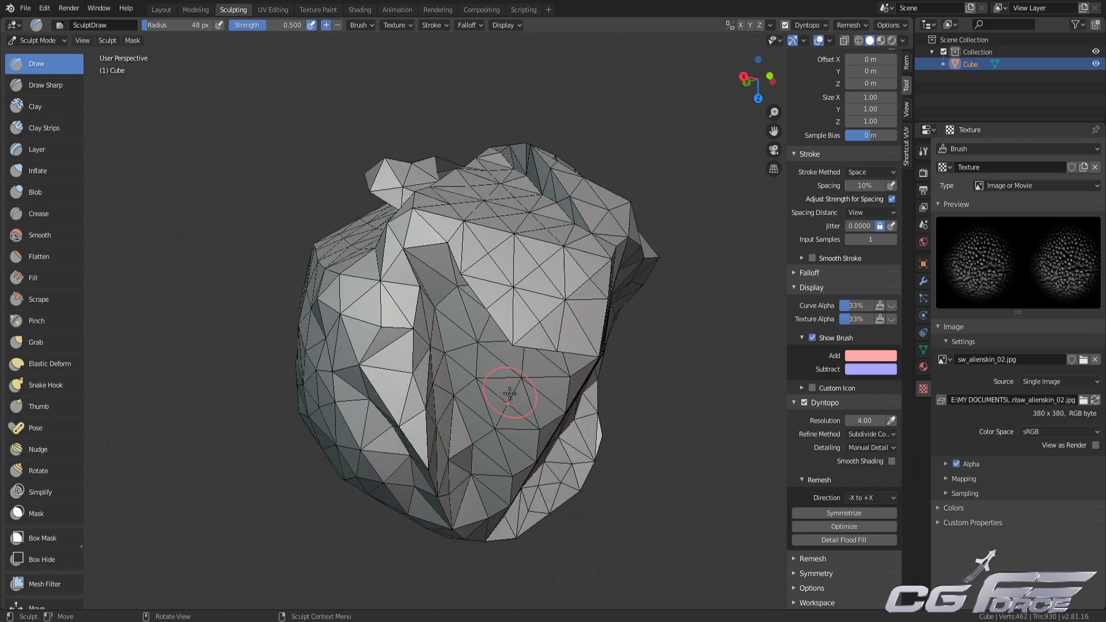
mouse_move(406, 397)
middle_mouse_down()
mouse_move(509, 423)
mouse_move(486, 425)
middle_mouse_up()
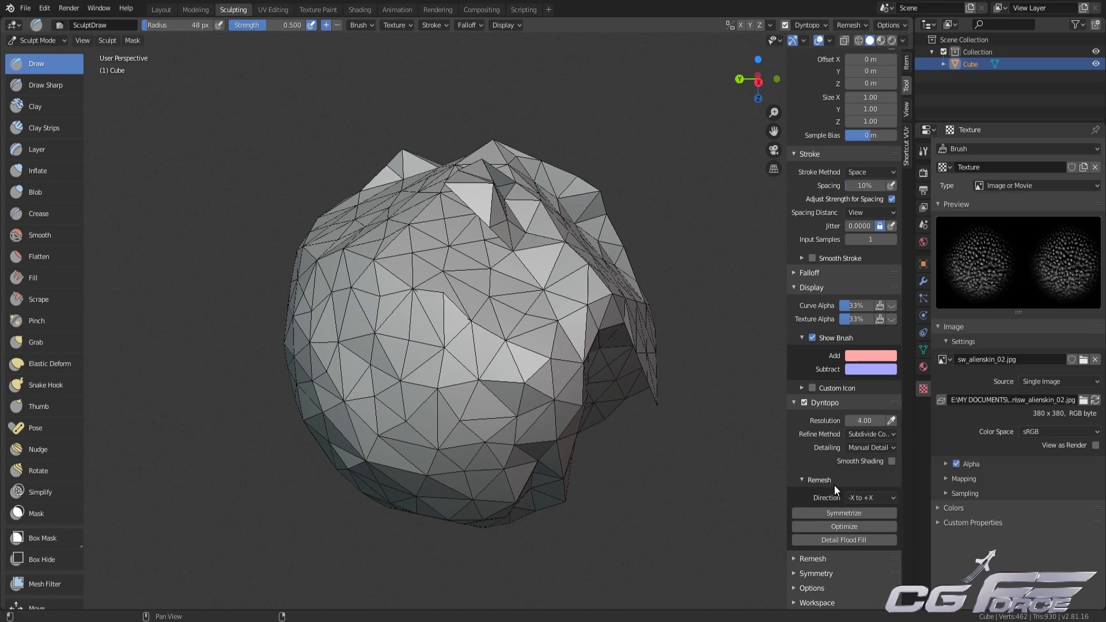
middle_click_drag(534, 412, 672, 416)
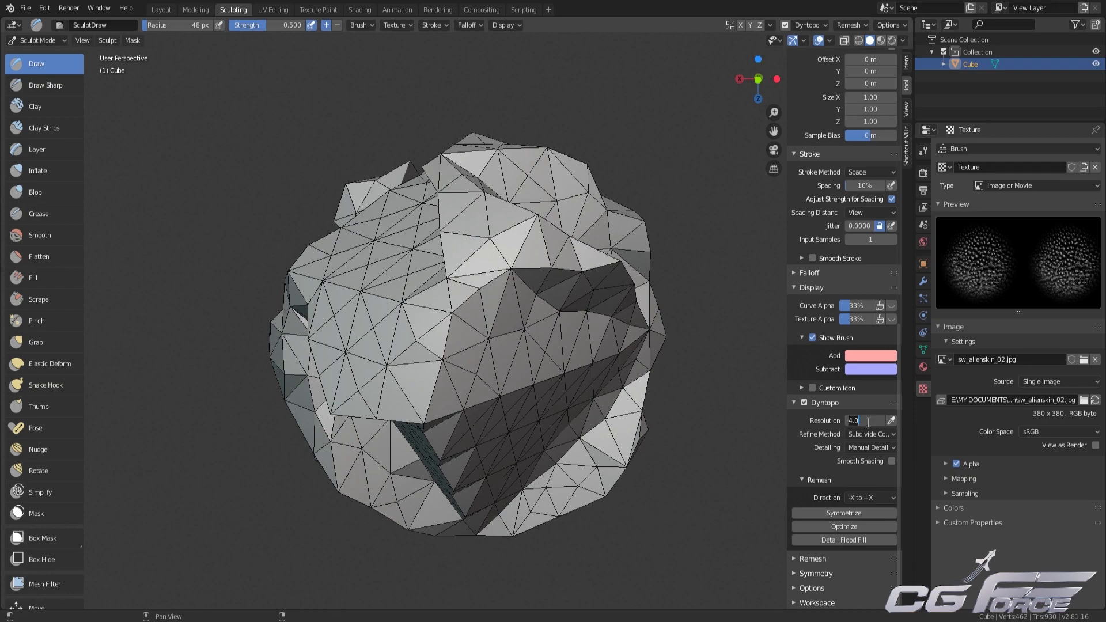
left_click(849, 539)
mouse_move(520, 373)
middle_mouse_down()
mouse_move(641, 410)
mouse_move(579, 342)
middle_mouse_up()
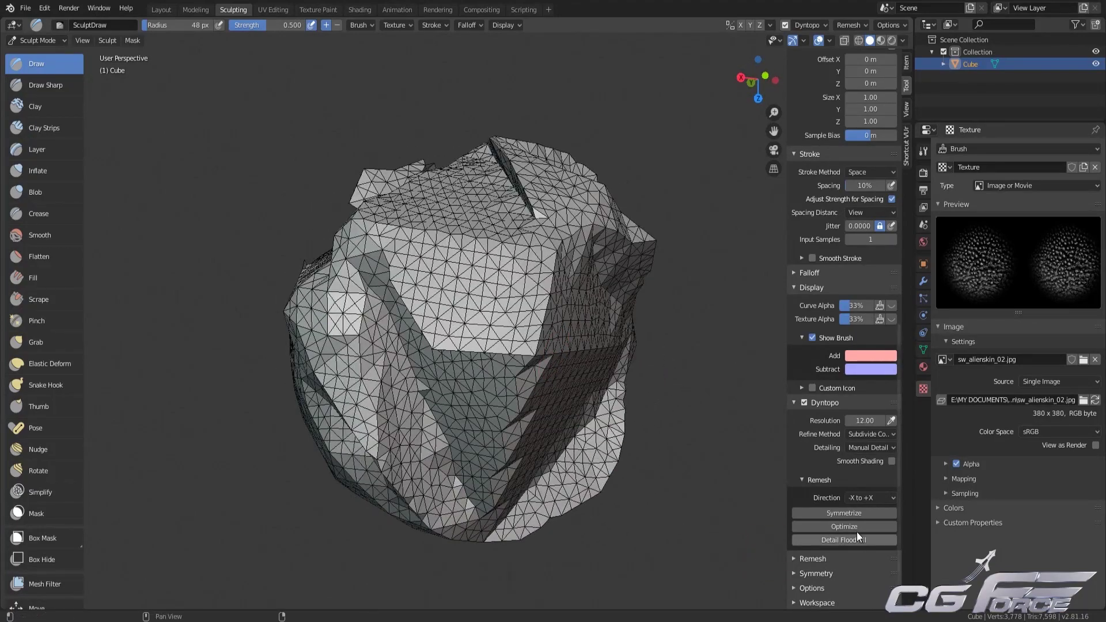
- Enlarge the brush radius to 146 px and sculpt a short Draw stroke beside the deep groove in Manual Detail mode
left_click(835, 513)
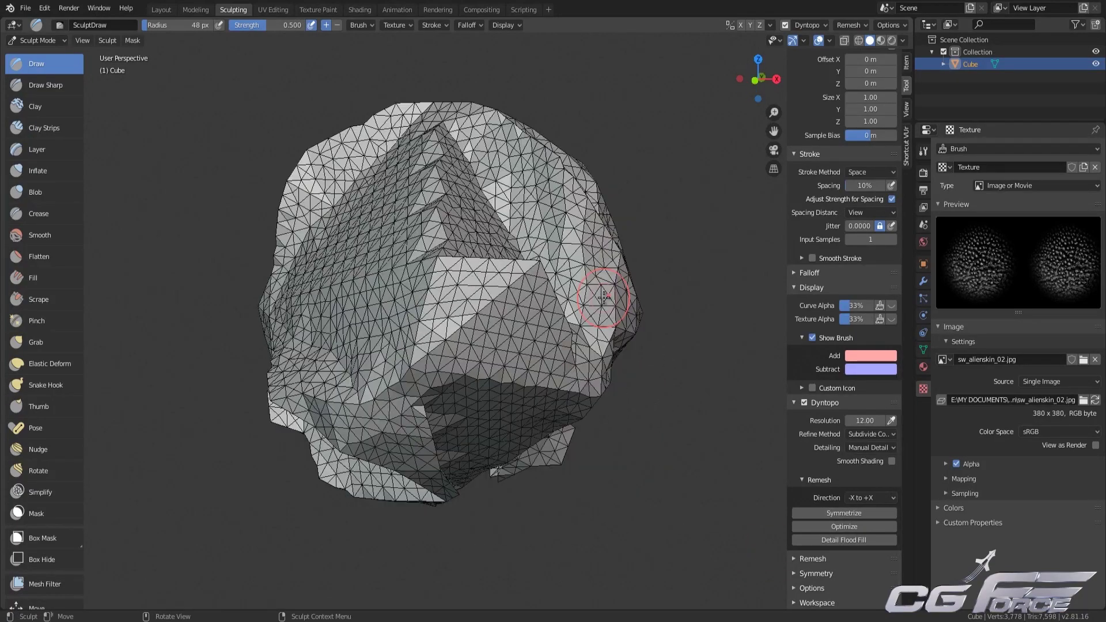
mouse_move(592, 296)
middle_mouse_down()
mouse_move(591, 340)
mouse_move(543, 345)
middle_mouse_up()
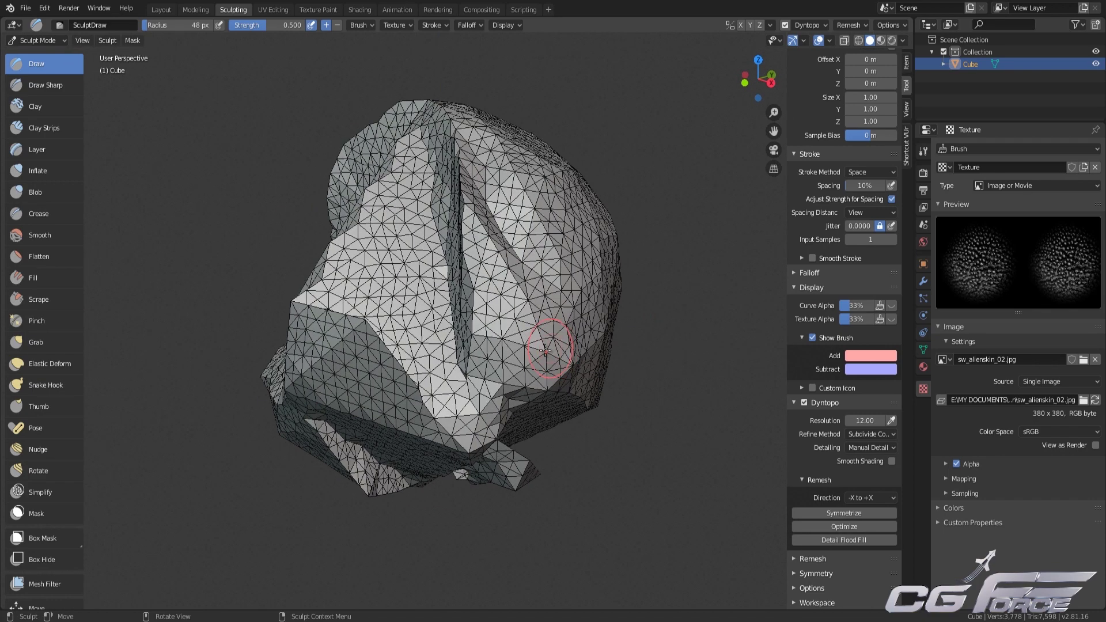
key("f")
left_click(481, 338)
mouse_move(481, 338)
left_mouse_down()
mouse_move(455, 345)
mouse_move(414, 323)
mouse_move(449, 357)
mouse_move(502, 332)
mouse_move(469, 345)
mouse_move(457, 334)
left_mouse_up()
middle_click_drag(458, 334, 691, 375)
- Switch detailing to Constant Detail and symmetrize the mesh in the +X to -X direction from the front view
left_click(871, 448)
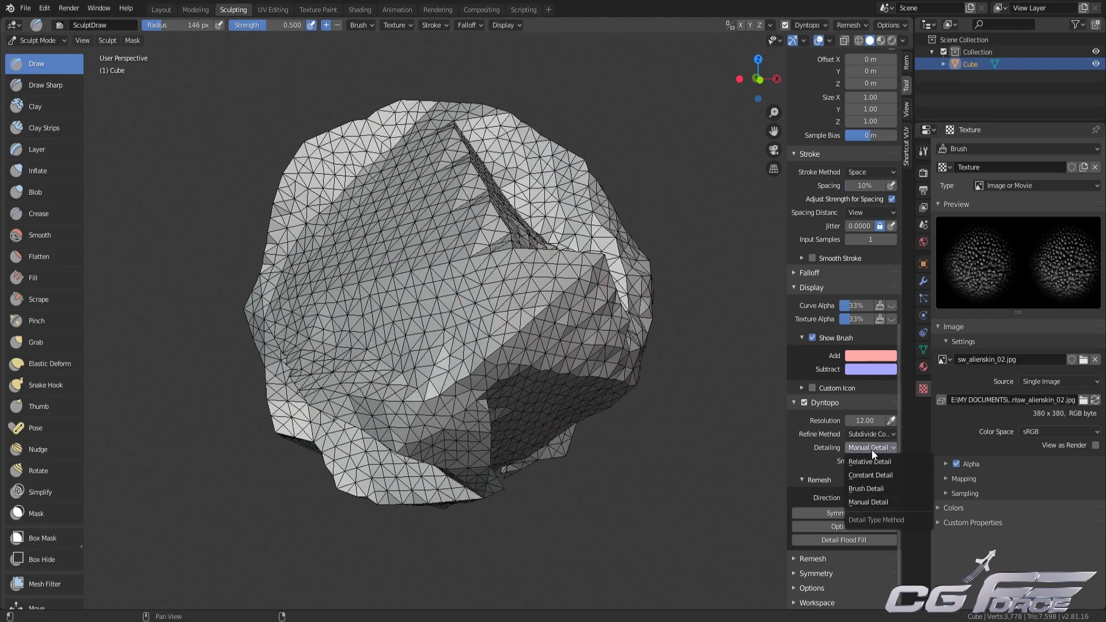
left_click(869, 475)
key("KP_1")
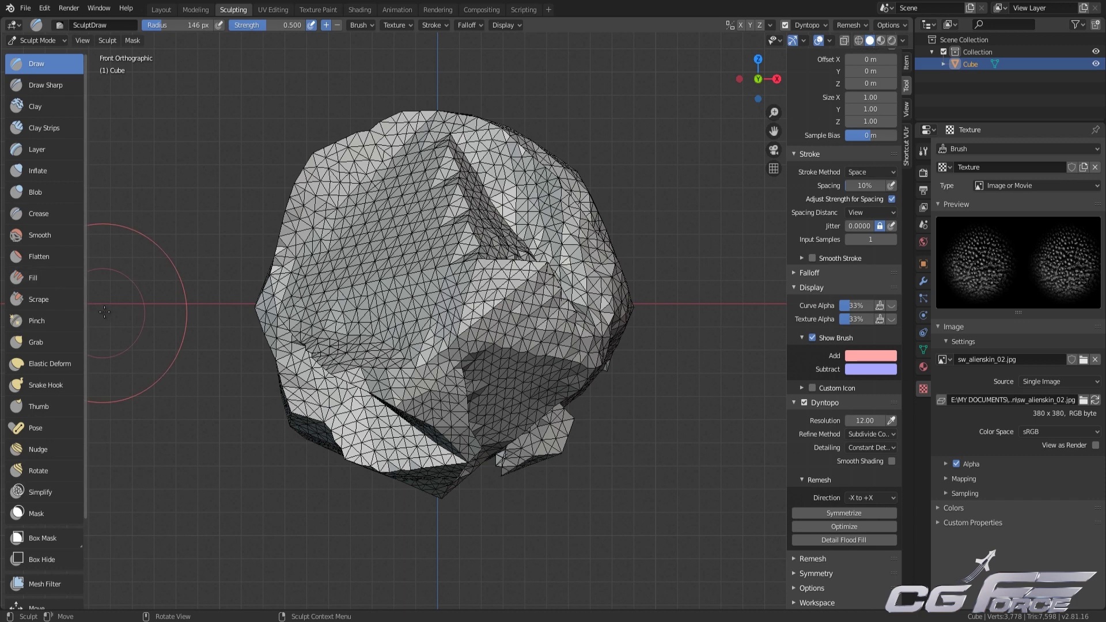
left_click(879, 494)
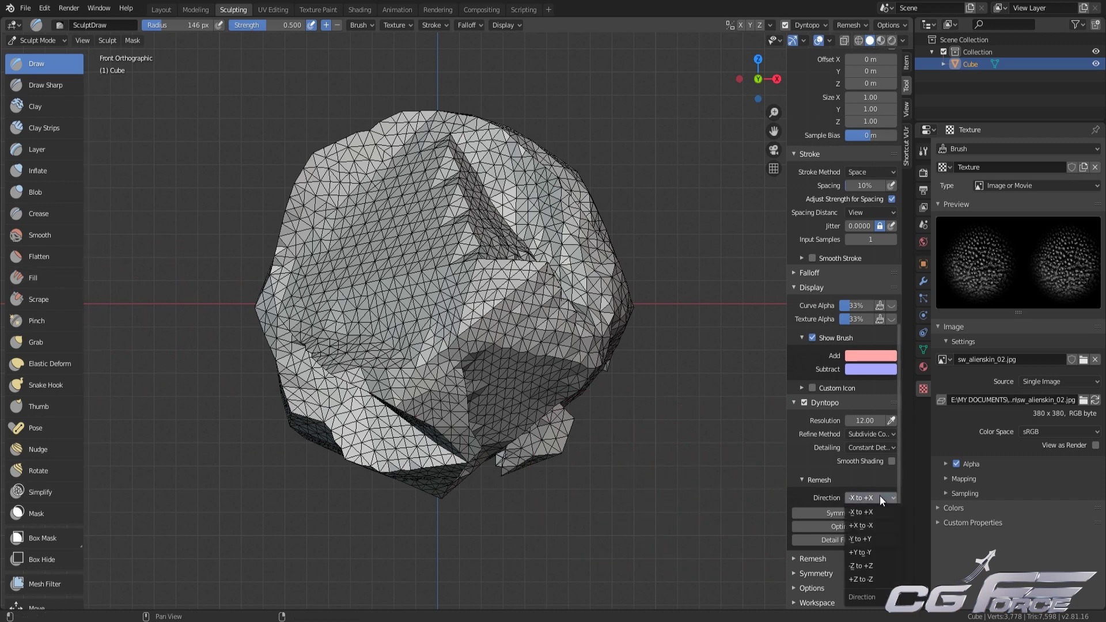
left_click(878, 525)
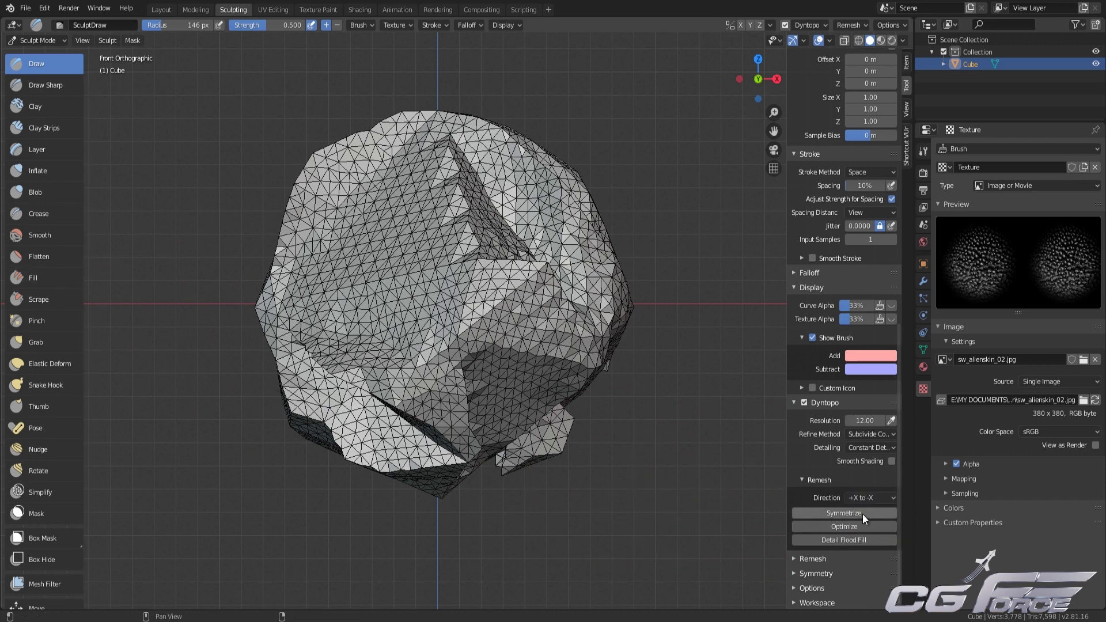
left_click(863, 513)
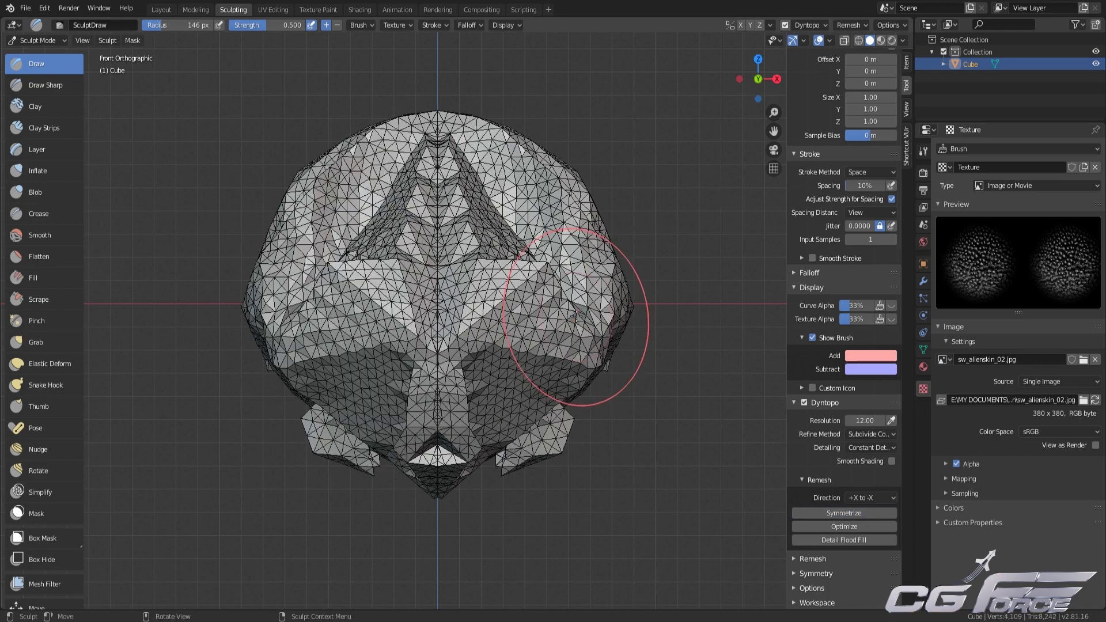
- Examine the symmetrized mesh's topology along its center seam and from the side
mouse_move(276, 236)
middle_mouse_down()
mouse_move(309, 309)
mouse_move(389, 332)
mouse_move(398, 397)
mouse_move(426, 360)
middle_mouse_up()
scroll(476, 357, "up", 1)
scroll(476, 357, "up", 4)
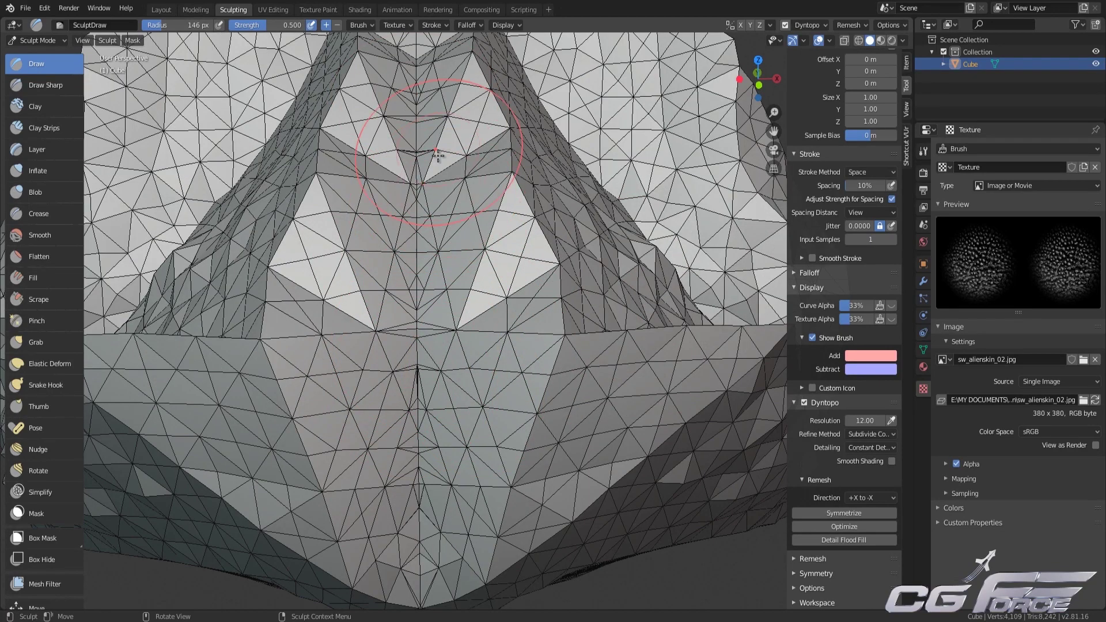
scroll(421, 288, "down", 5)
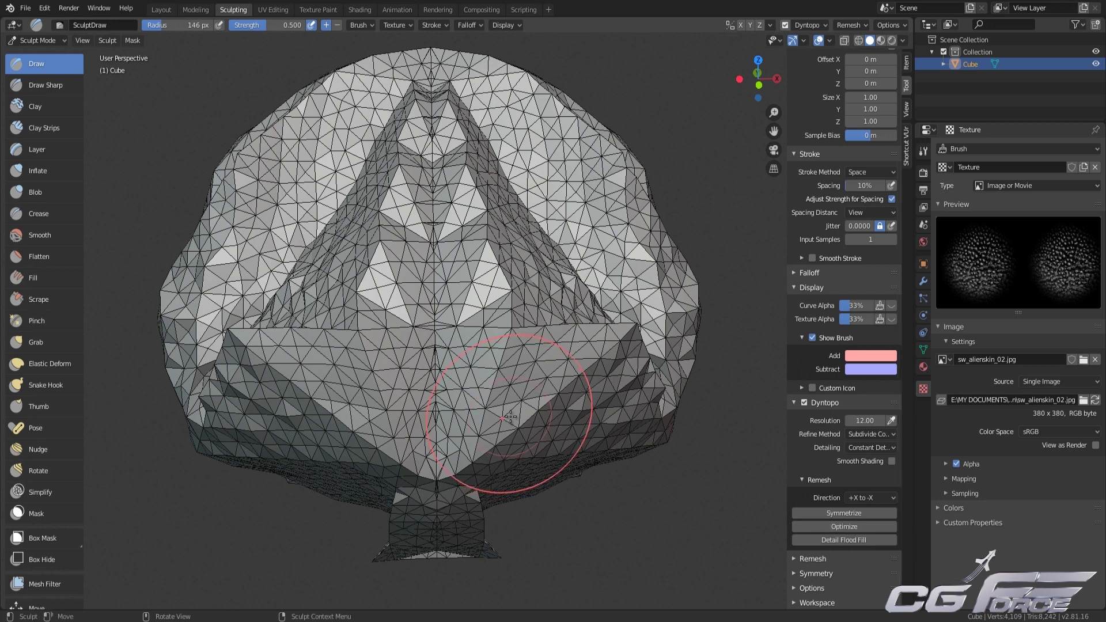
scroll(506, 403, "down", 1)
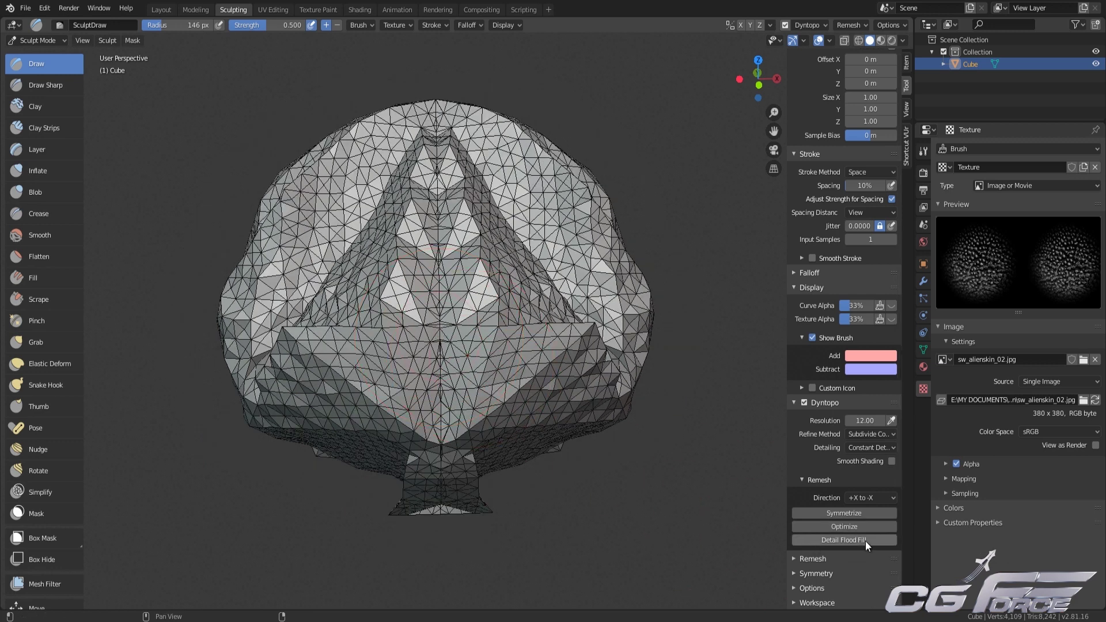
mouse_move(389, 335)
middle_mouse_down()
mouse_move(483, 348)
mouse_move(383, 370)
mouse_move(452, 461)
mouse_move(489, 348)
mouse_move(443, 438)
mouse_move(452, 508)
mouse_move(457, 395)
middle_mouse_up()
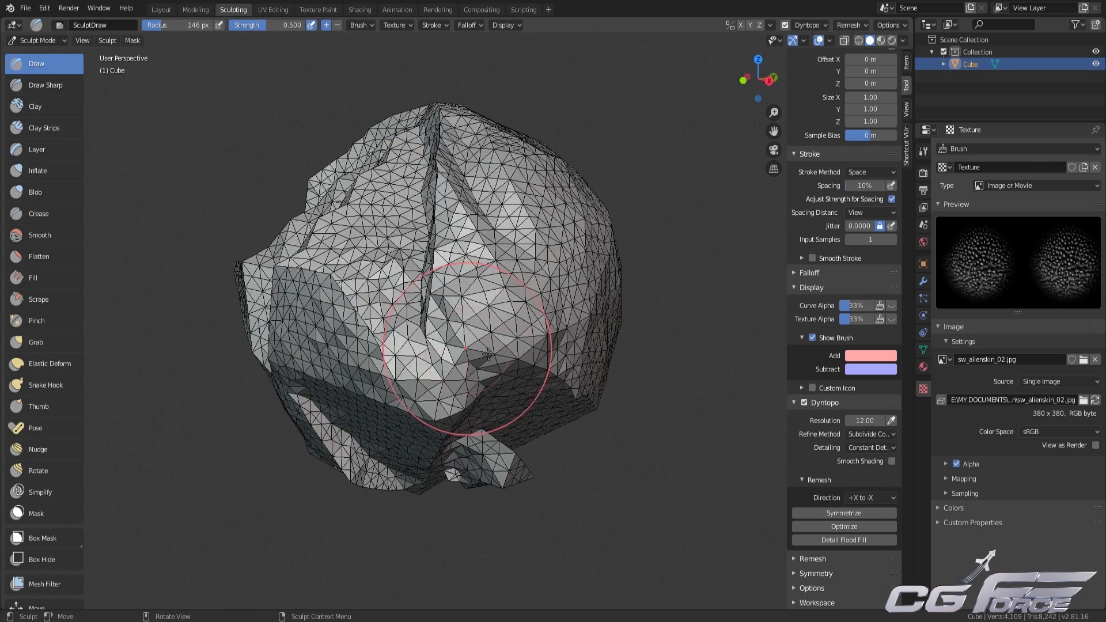
- Collapse Dyntopo's Remesh options, expand the voxel Remesh settings and turn off Dyntopo
left_click(826, 479)
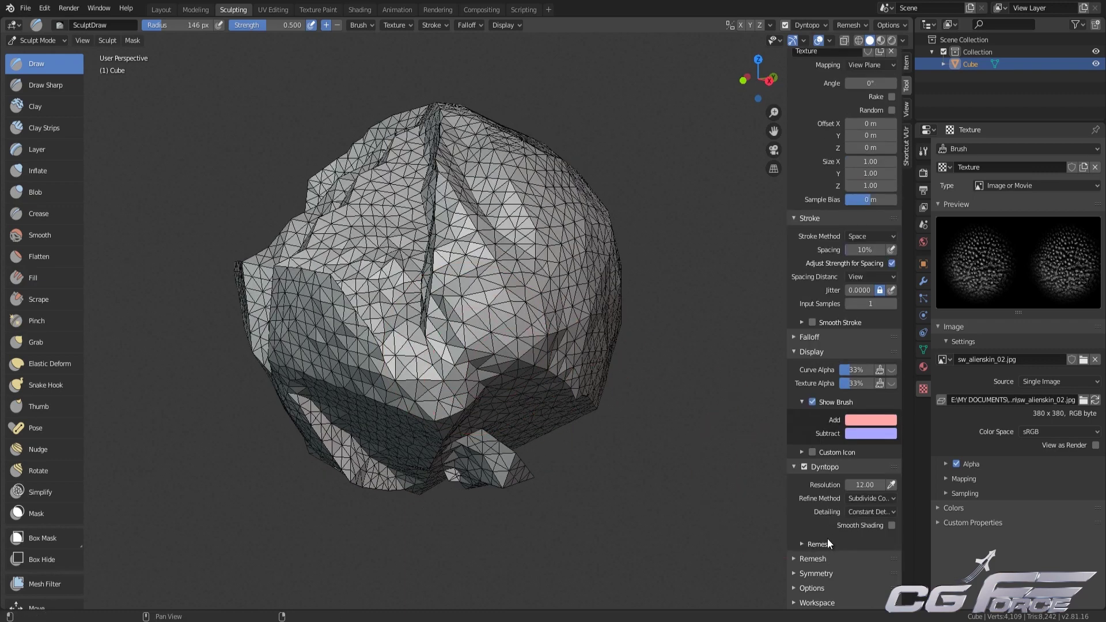
left_click(825, 556)
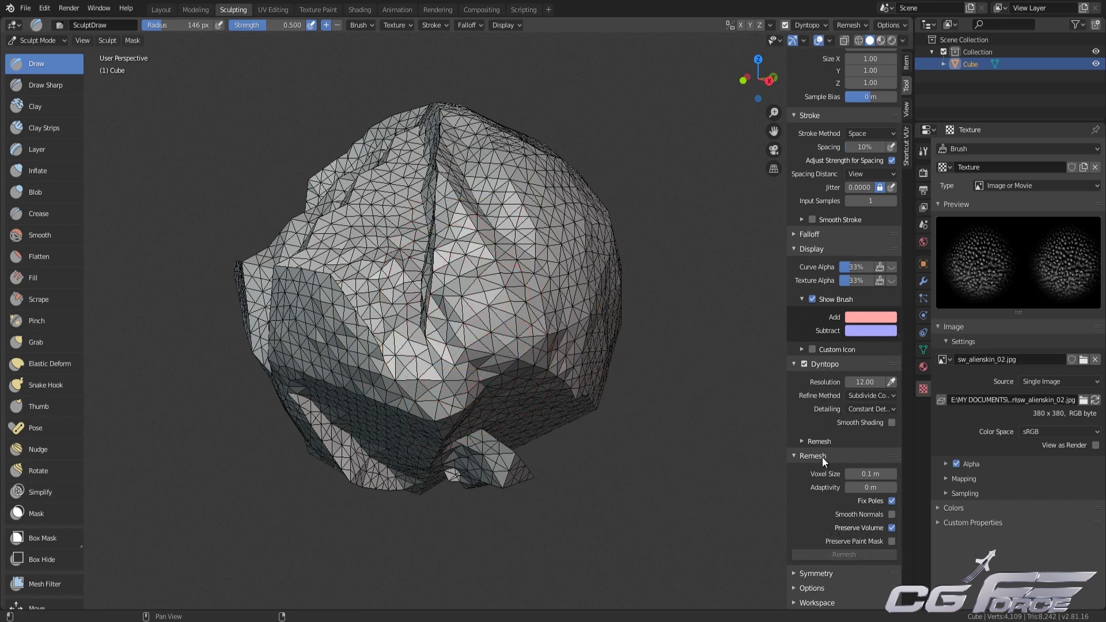
left_click(811, 446)
left_click(811, 446)
left_click(804, 364)
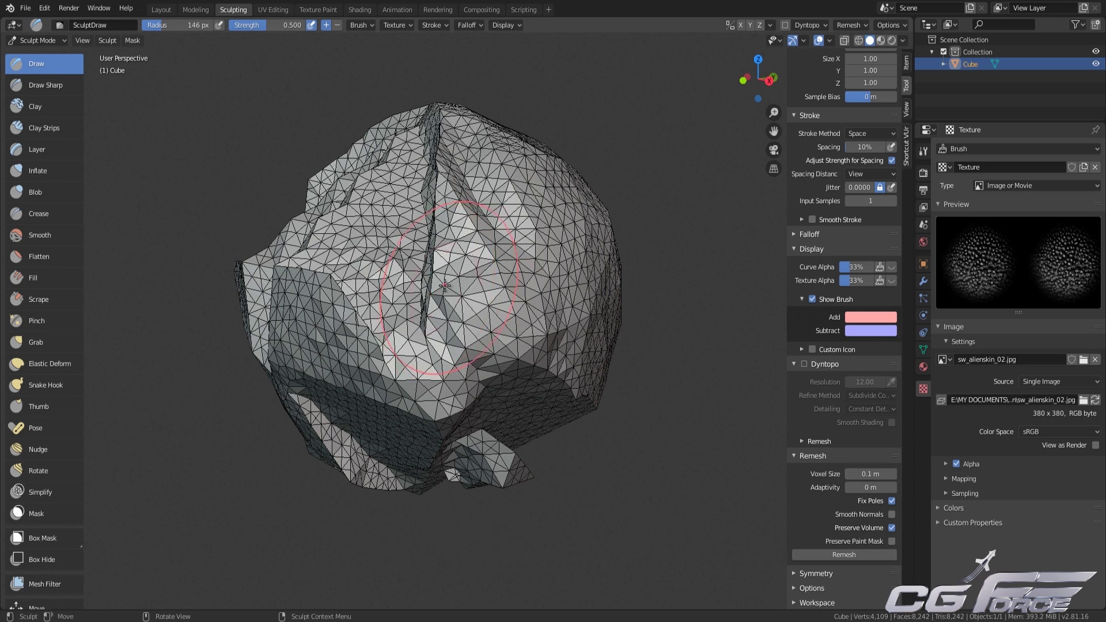
- Set the voxel size to 0.04 m and remesh the symmetrized sculpt
left_click(874, 473)
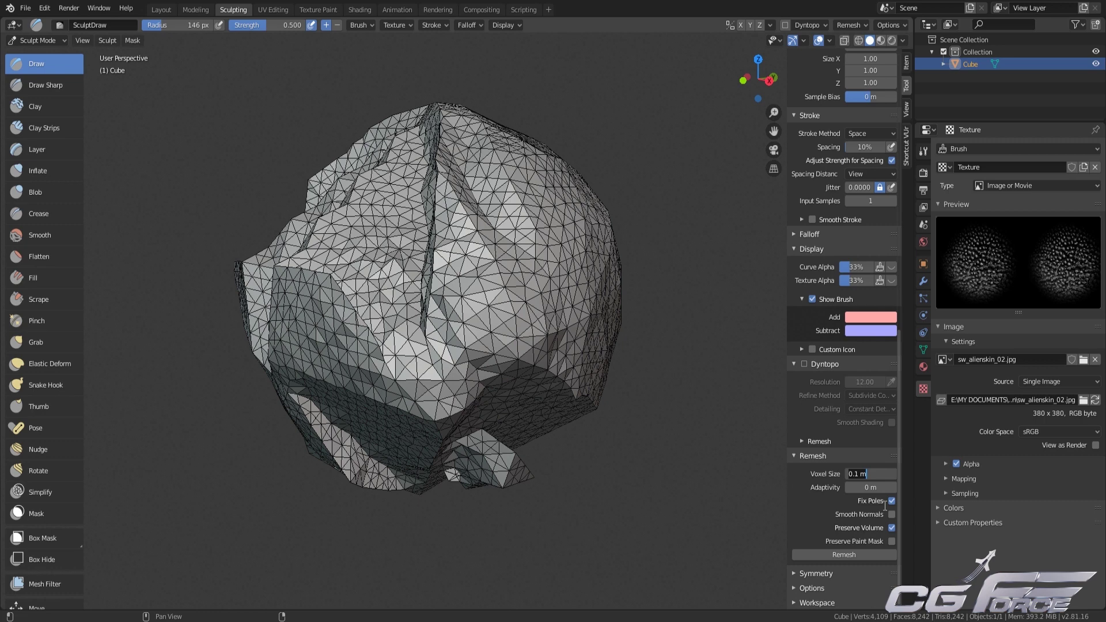
type("0.04")
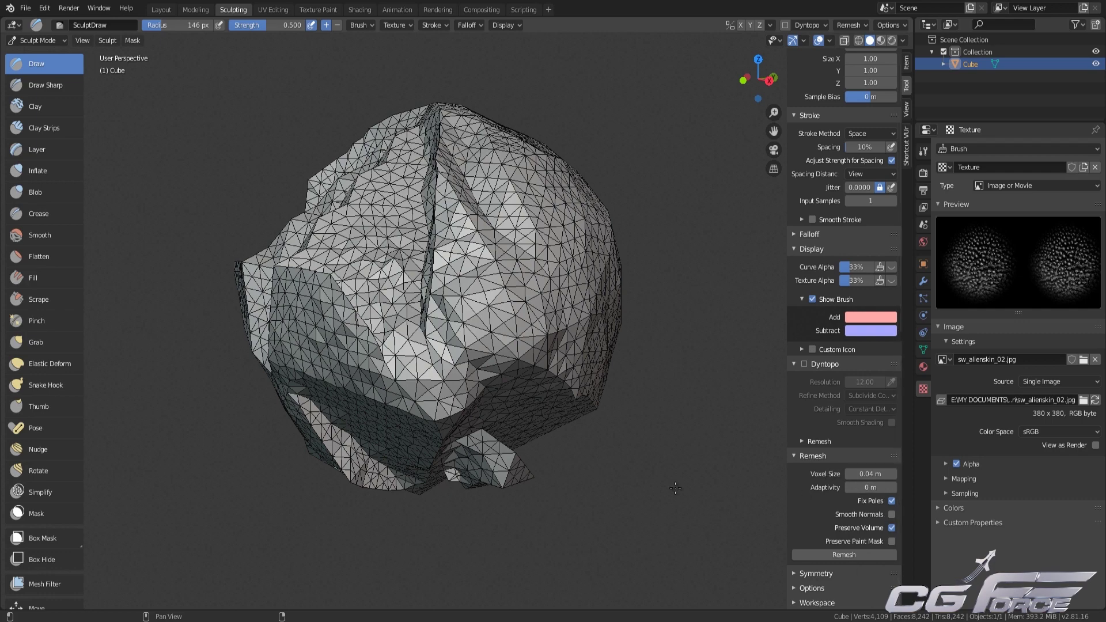
middle_click_drag(526, 388, 406, 336)
mouse_move(316, 335)
middle_mouse_down()
mouse_move(507, 321)
mouse_move(486, 408)
middle_mouse_up()
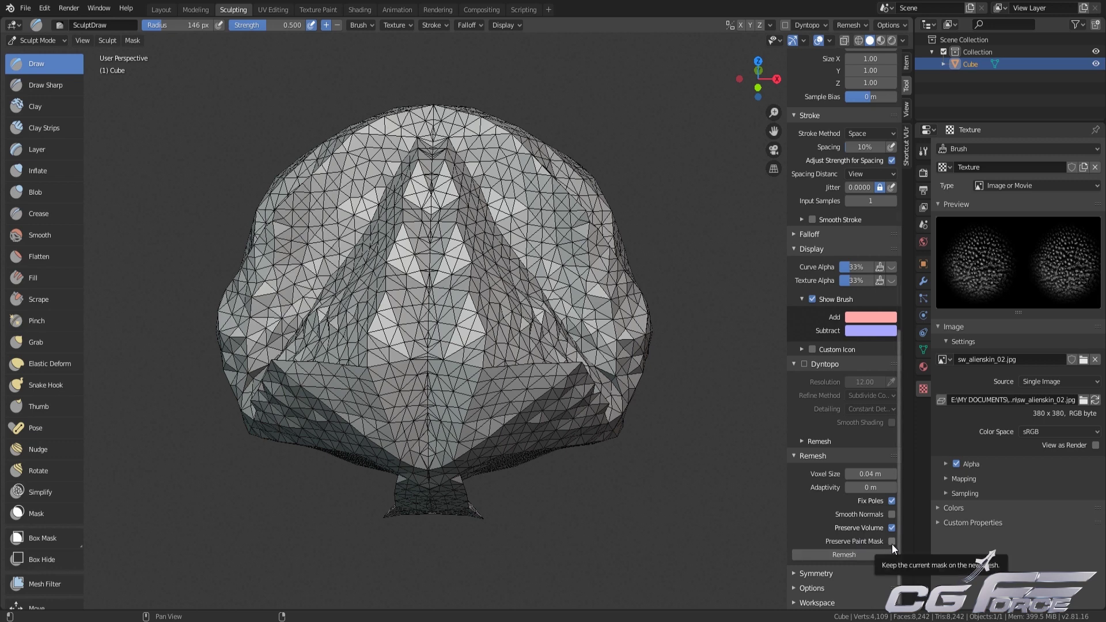
scroll(32, 489, "down", 2)
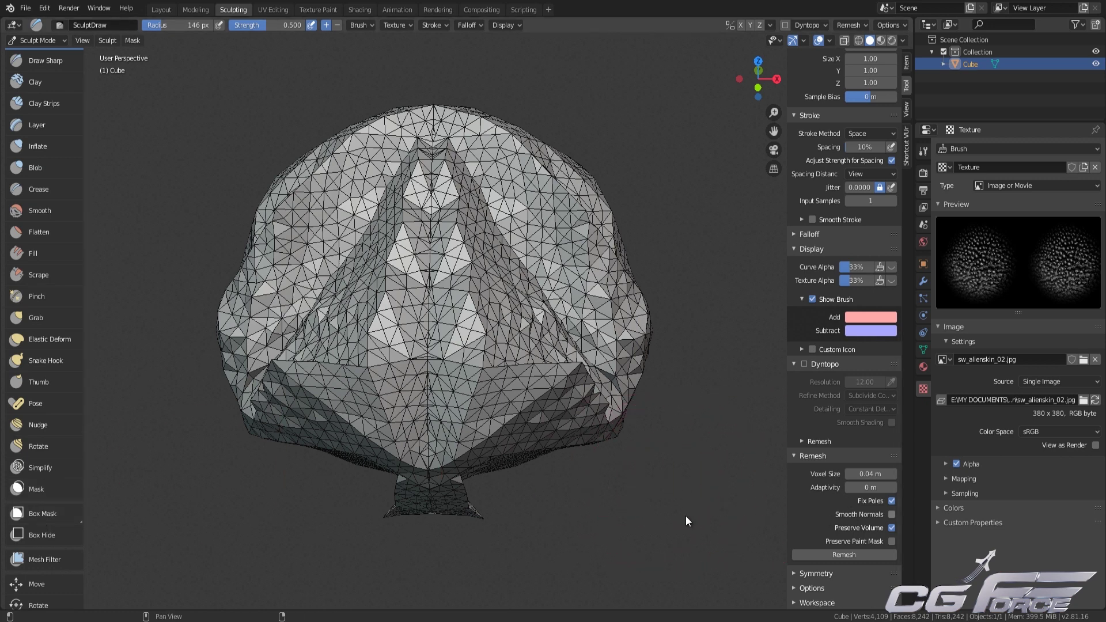
scroll(63, 427, "up", 2)
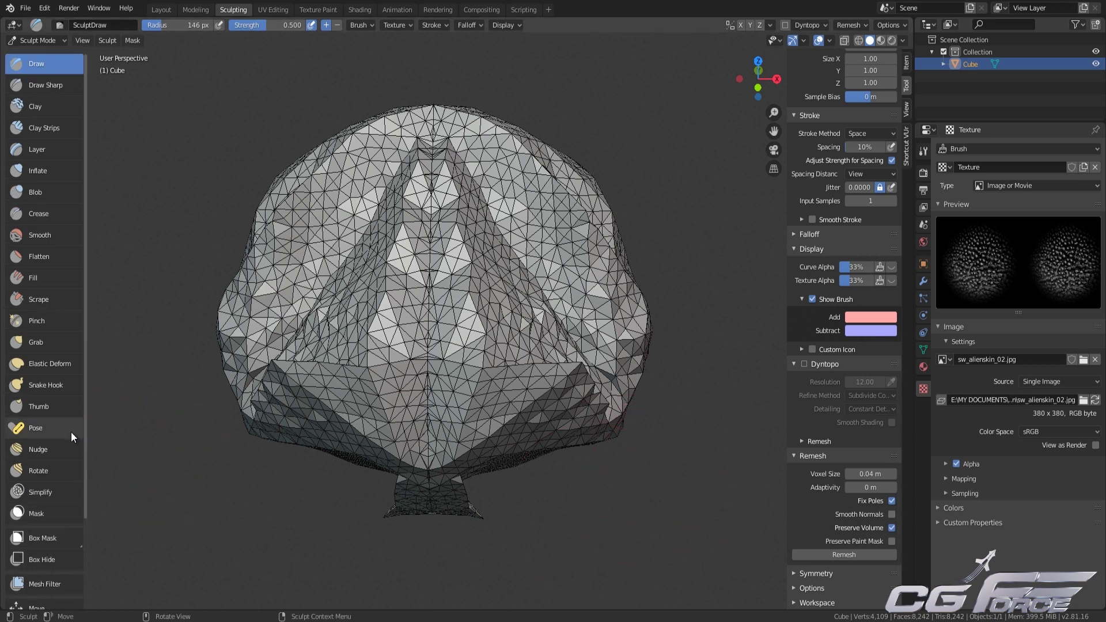
left_click(859, 556)
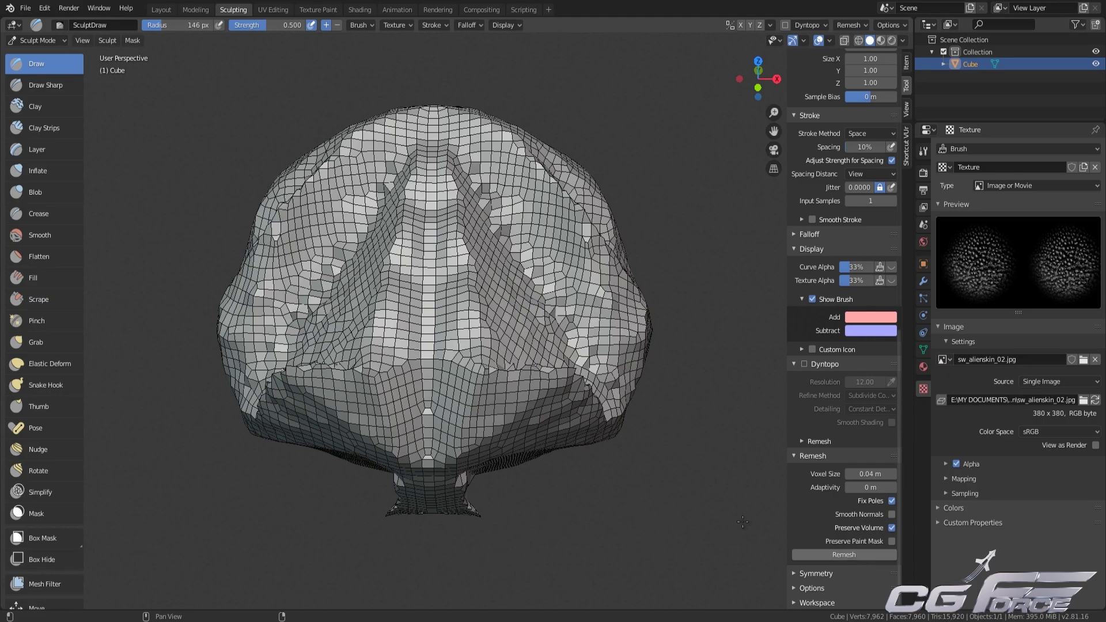
- Show the Remesh settings in the mesh's object data properties
mouse_move(484, 427)
middle_mouse_down()
mouse_move(386, 381)
mouse_move(591, 417)
mouse_move(716, 506)
middle_mouse_up()
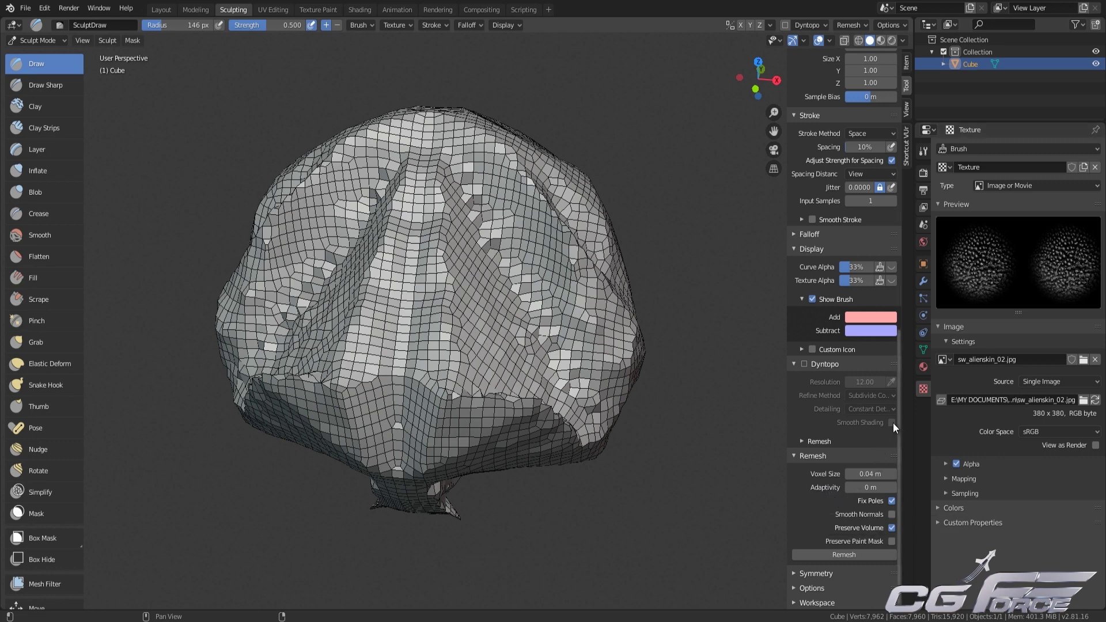
left_click(924, 348)
left_click(960, 389)
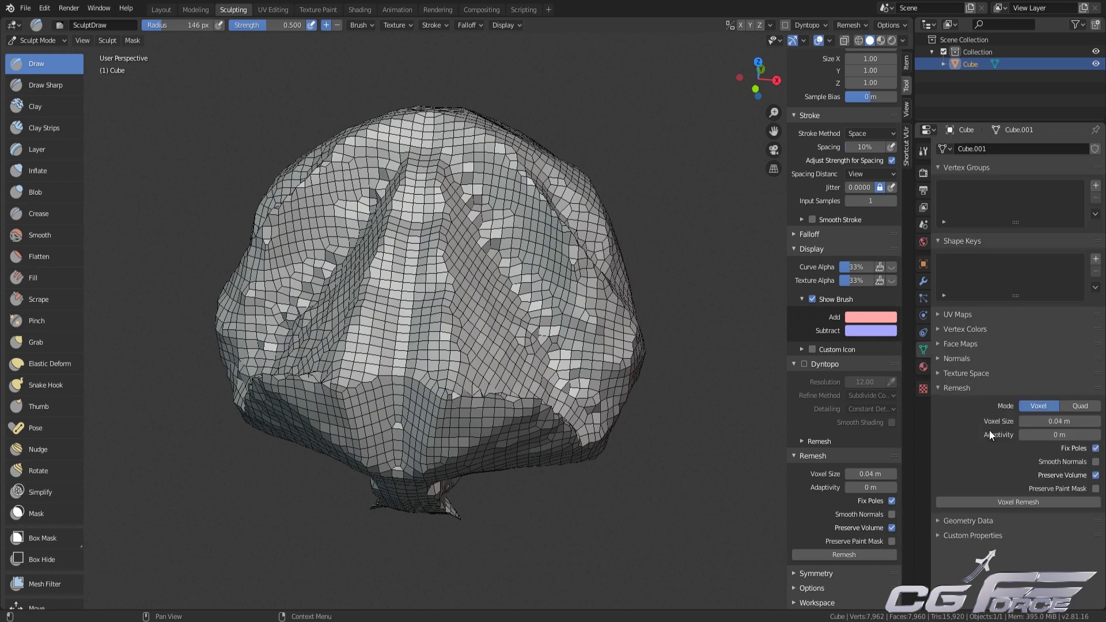
- Remesh the sculpt with QuadriFlow in Quad mode, using paint symmetry and 4000 faces, and inspect the new topology
left_click(1080, 406)
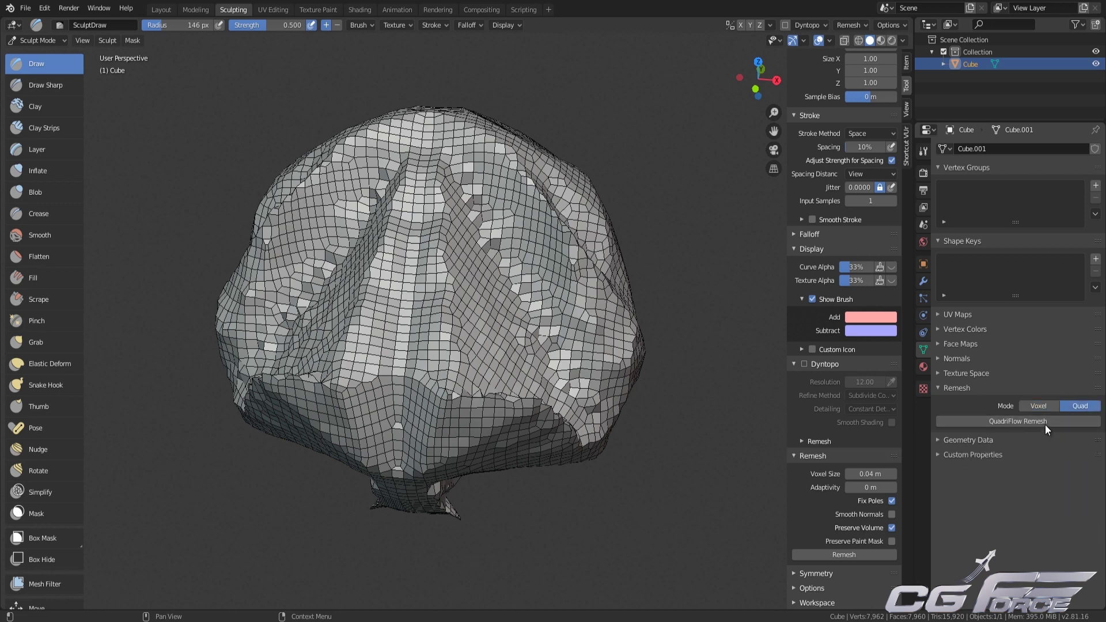
left_click(1051, 420)
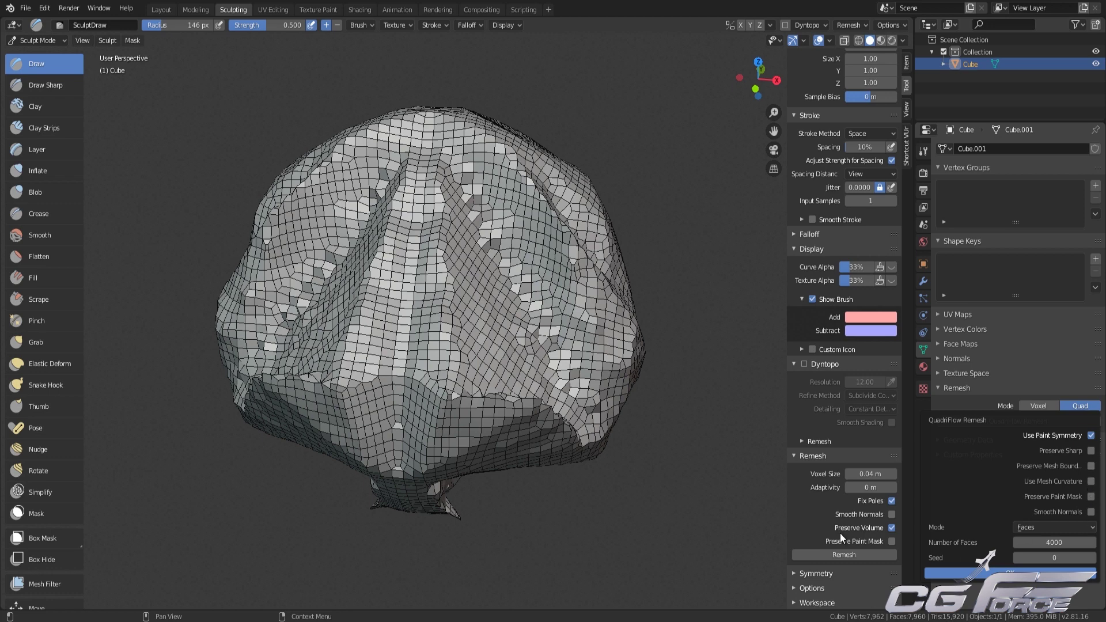
left_click(1035, 575)
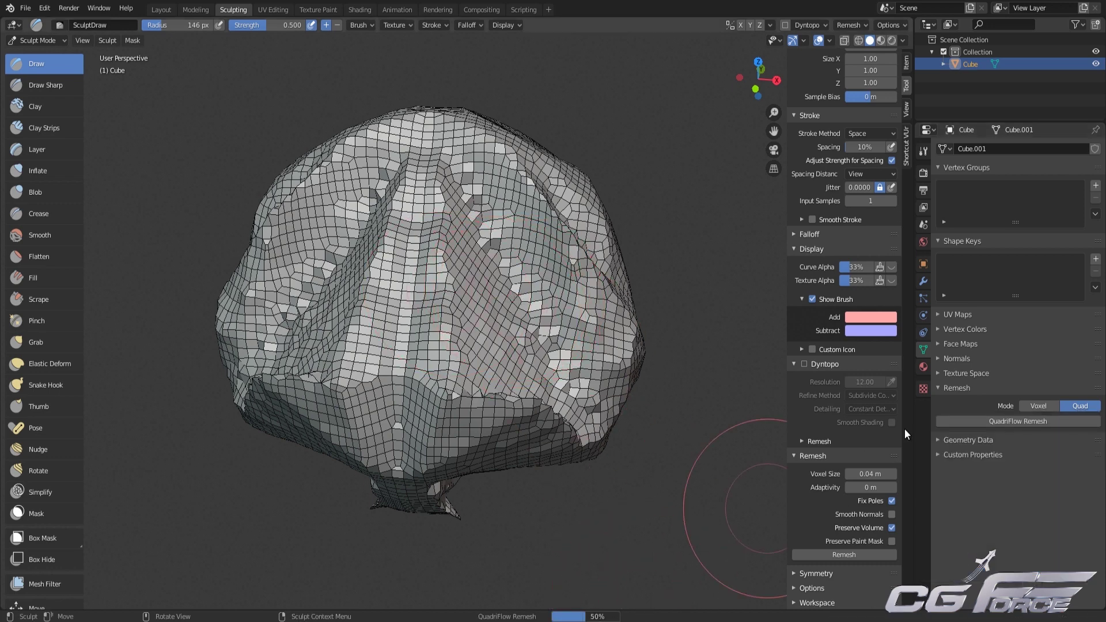
mouse_move(452, 343)
middle_mouse_down()
mouse_move(588, 293)
mouse_move(576, 305)
mouse_move(622, 321)
mouse_move(529, 321)
mouse_move(576, 329)
middle_mouse_up()
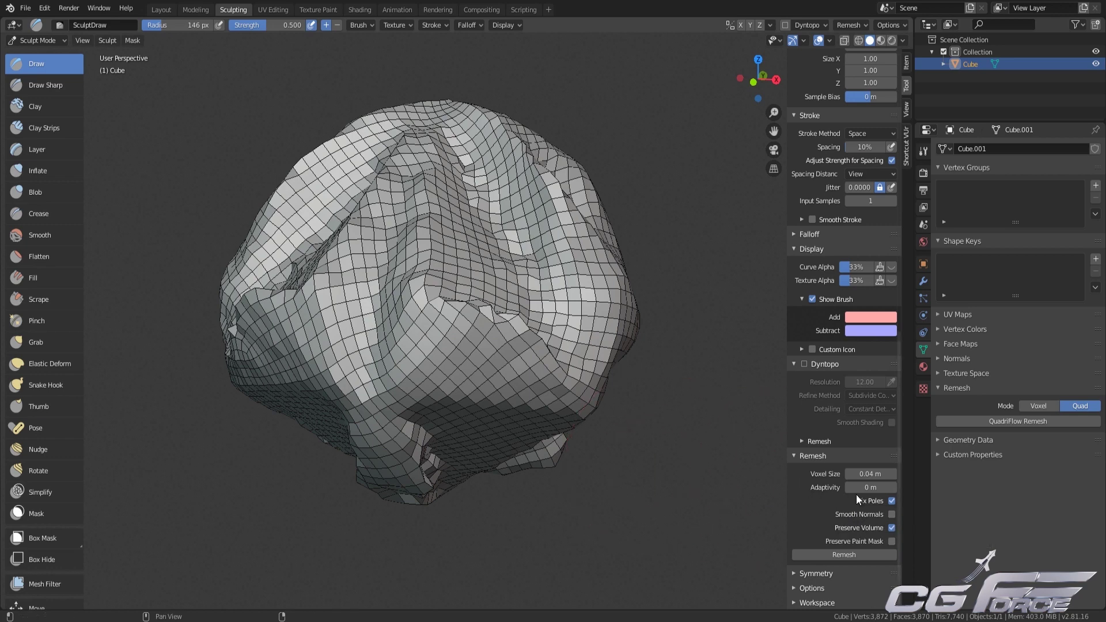
middle_click_drag(725, 460, 634, 433)
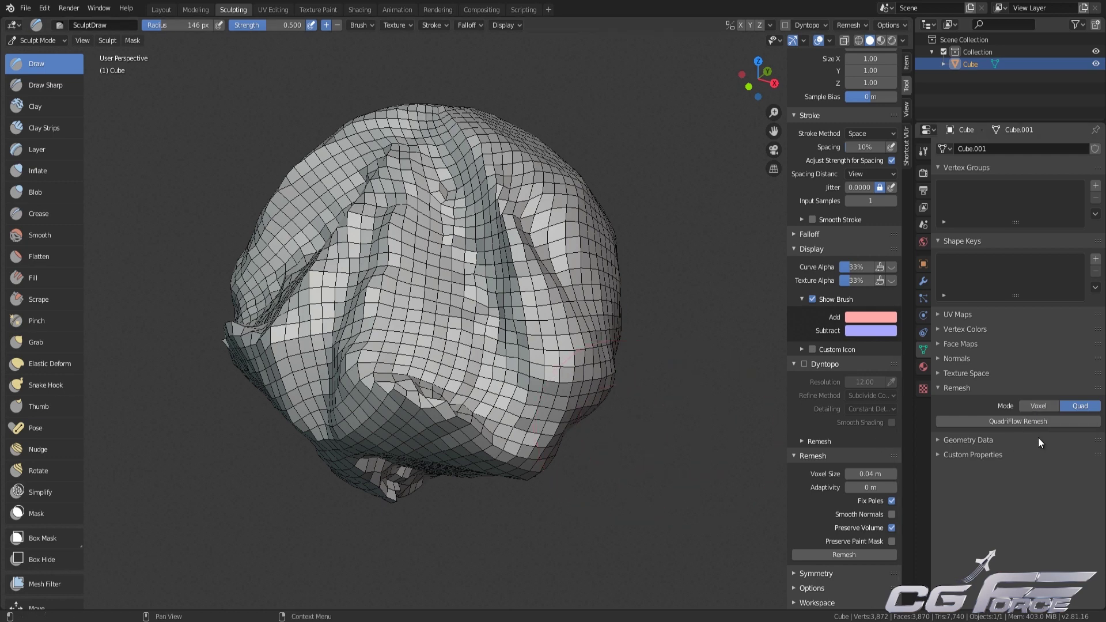
- Return the remesh mode to Voxel and show the Symmetry settings in place of the sculpt Remesh settings
left_click(1038, 406)
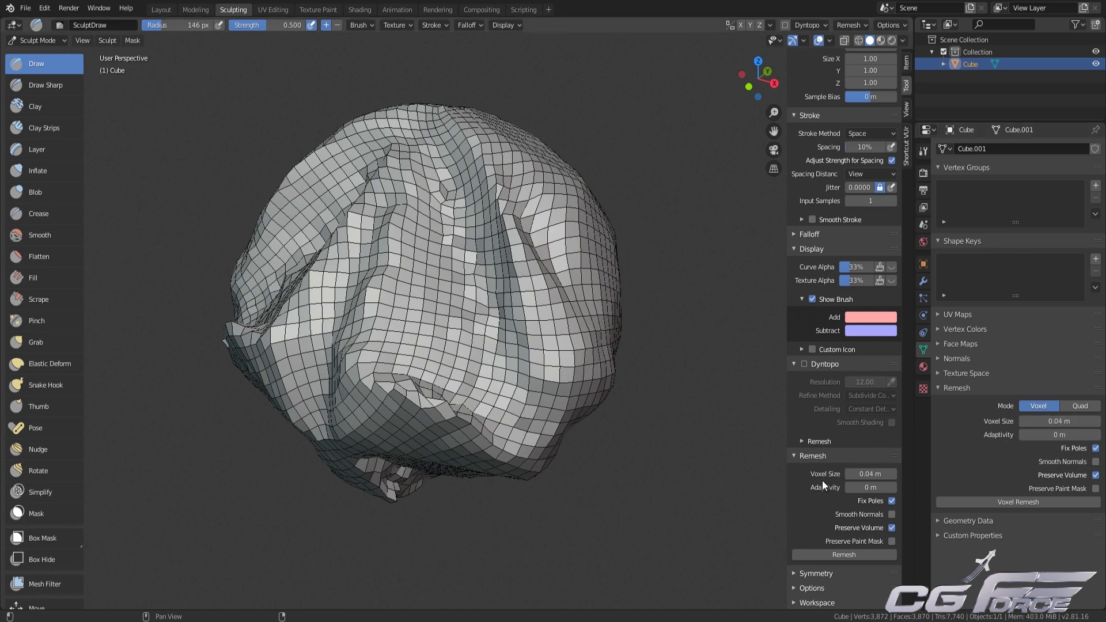
left_click(827, 457)
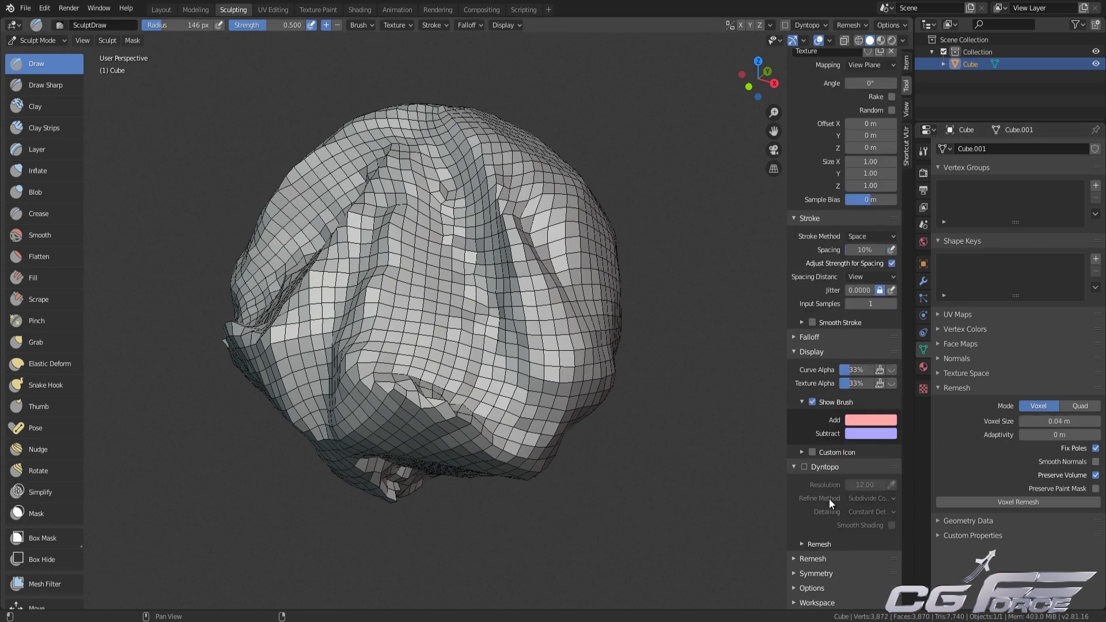
left_click(830, 574)
scroll(831, 555, "down", 5)
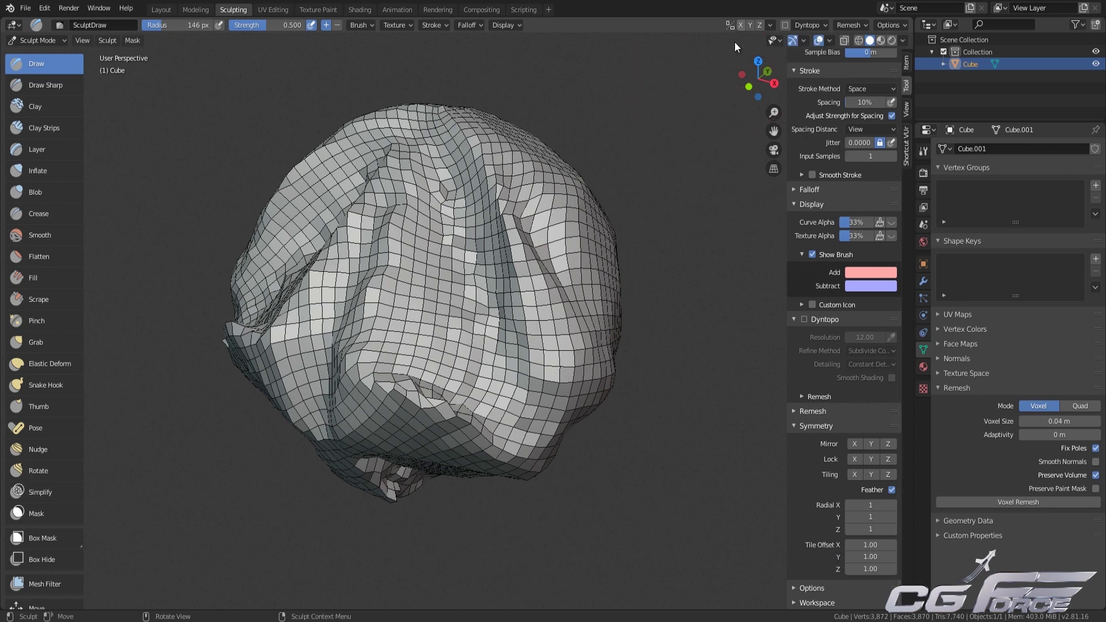
- Enable X mirroring, try a mirrored Draw stroke on the front of the mesh, and disable X mirroring again
middle_click_drag(509, 266, 716, 359)
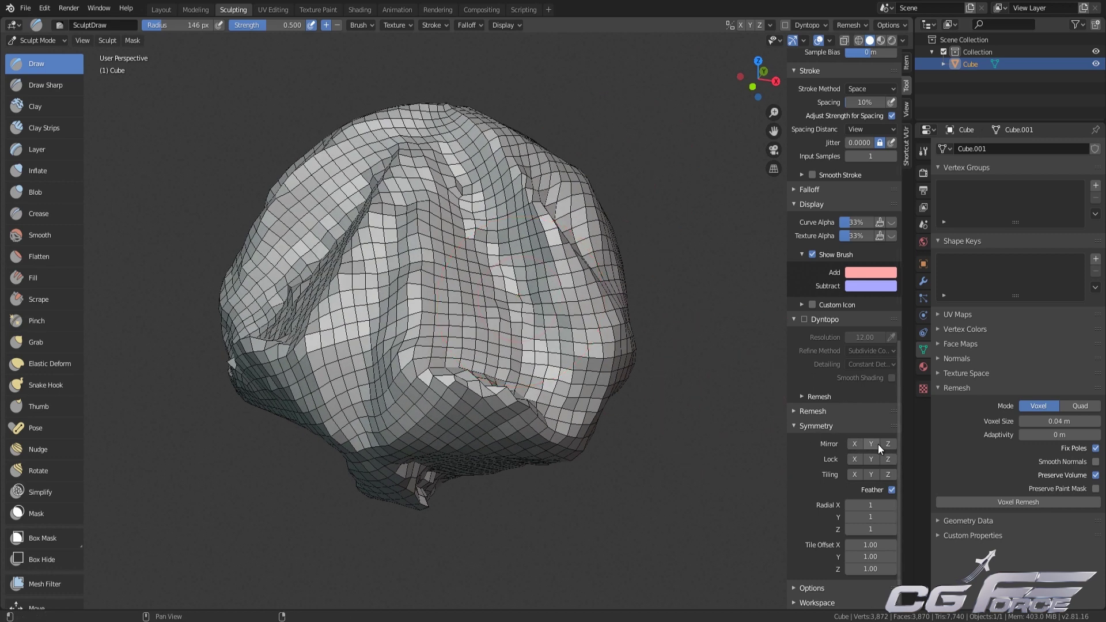
left_click(854, 444)
mouse_move(570, 351)
left_mouse_down()
mouse_move(553, 340)
mouse_move(576, 368)
mouse_move(583, 335)
left_mouse_up()
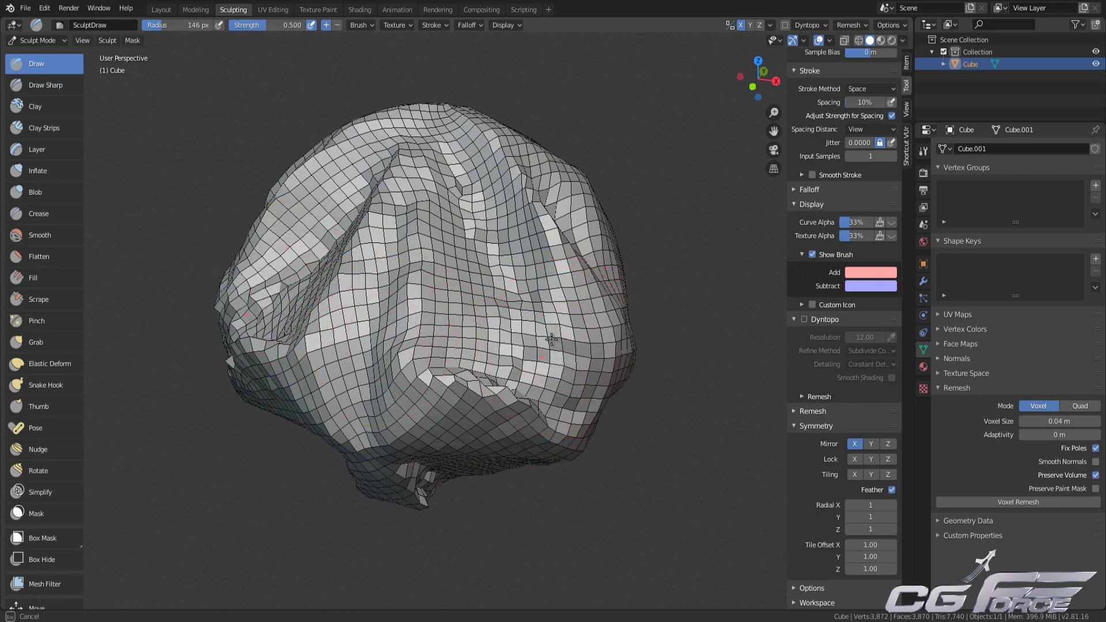
left_click(855, 444)
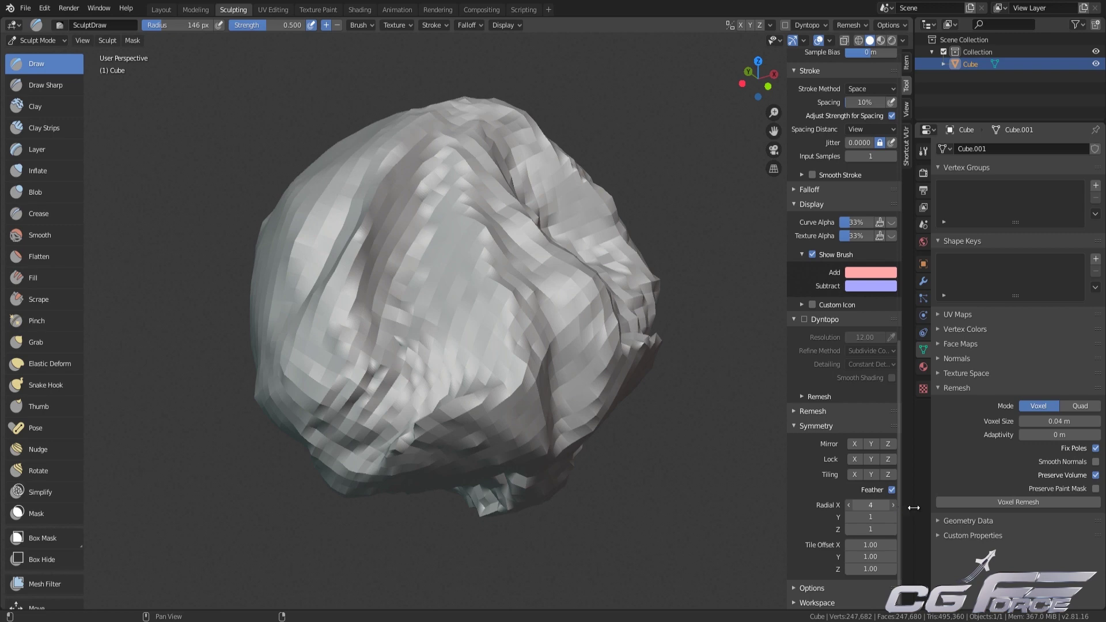
- Set the radial symmetry on X to 6 and the Draw brush radius to 90 px
left_click_drag(920, 508, 924, 508)
key("f")
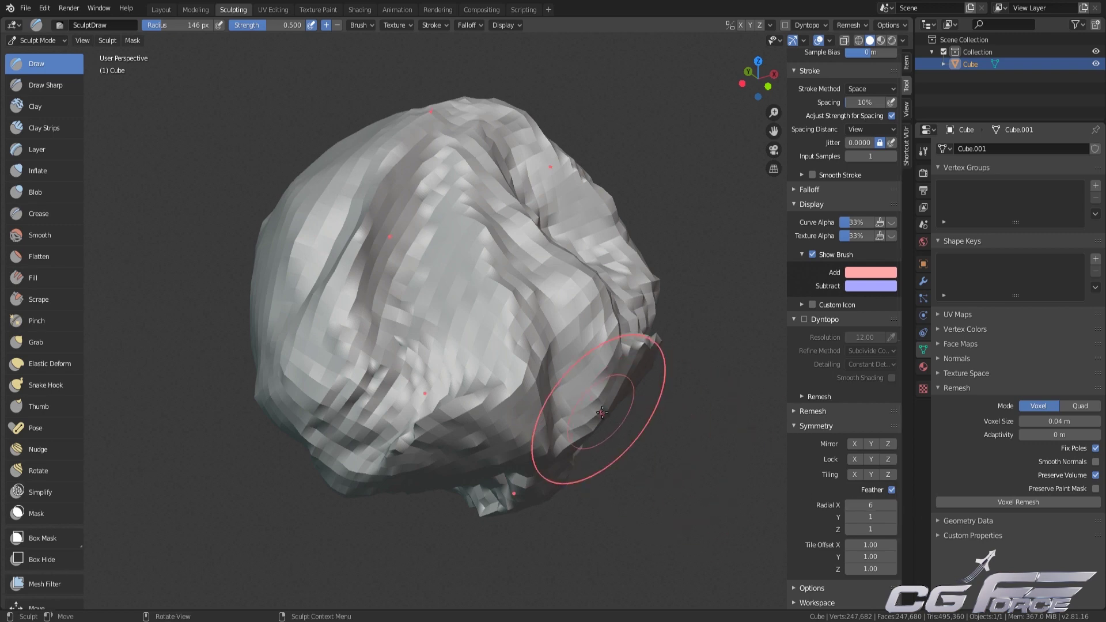
left_click(556, 408)
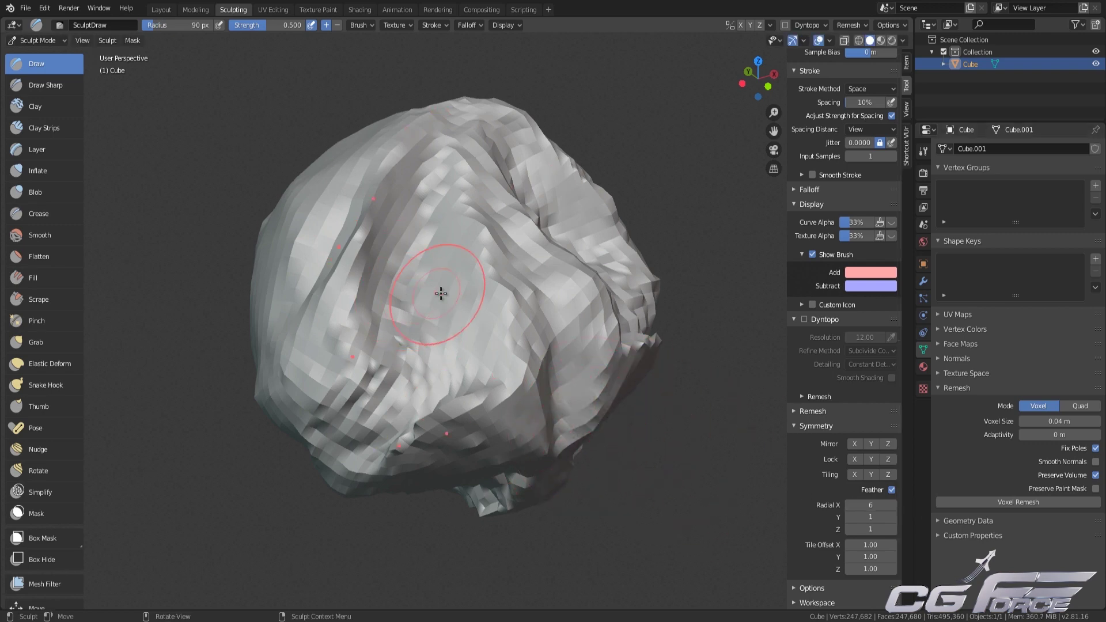
- Sculpt Draw strokes repeated radially around the X axis, reducing the brush radius to 48 px, and inspect them around the mesh
mouse_move(439, 292)
left_mouse_down()
mouse_move(533, 288)
mouse_move(510, 303)
left_mouse_up()
mouse_move(510, 303)
middle_mouse_down()
mouse_move(536, 322)
mouse_move(716, 256)
mouse_move(593, 421)
middle_mouse_up()
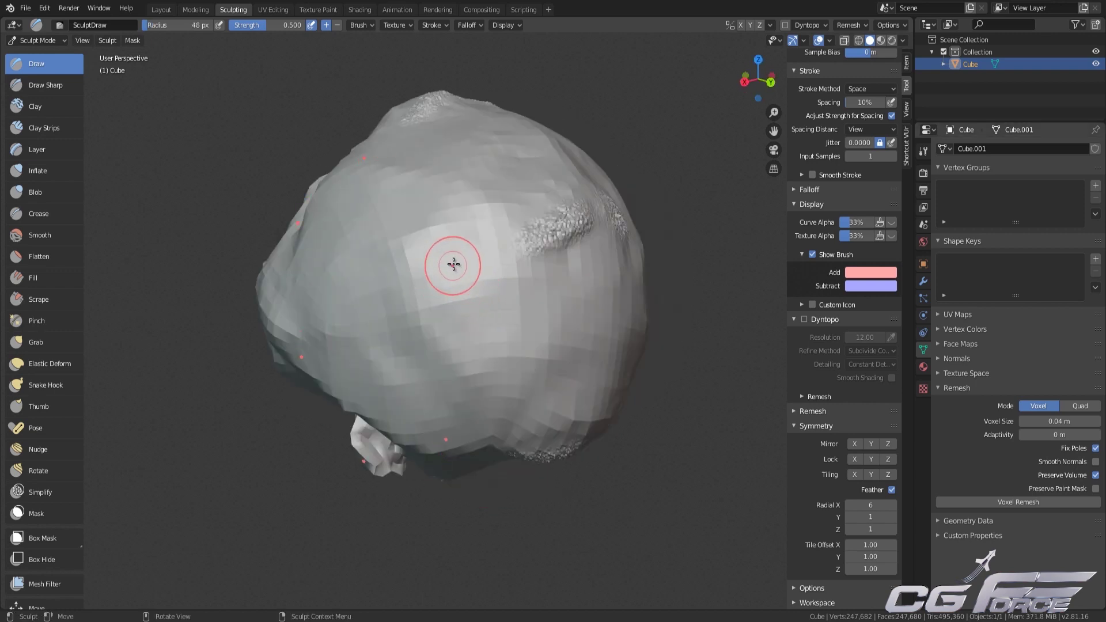
mouse_move(451, 267)
left_mouse_down()
mouse_move(459, 302)
mouse_move(450, 257)
mouse_move(459, 328)
mouse_move(449, 245)
mouse_move(452, 296)
mouse_move(456, 257)
left_mouse_up()
mouse_move(455, 258)
middle_mouse_down()
mouse_move(524, 251)
mouse_move(546, 230)
middle_mouse_up()
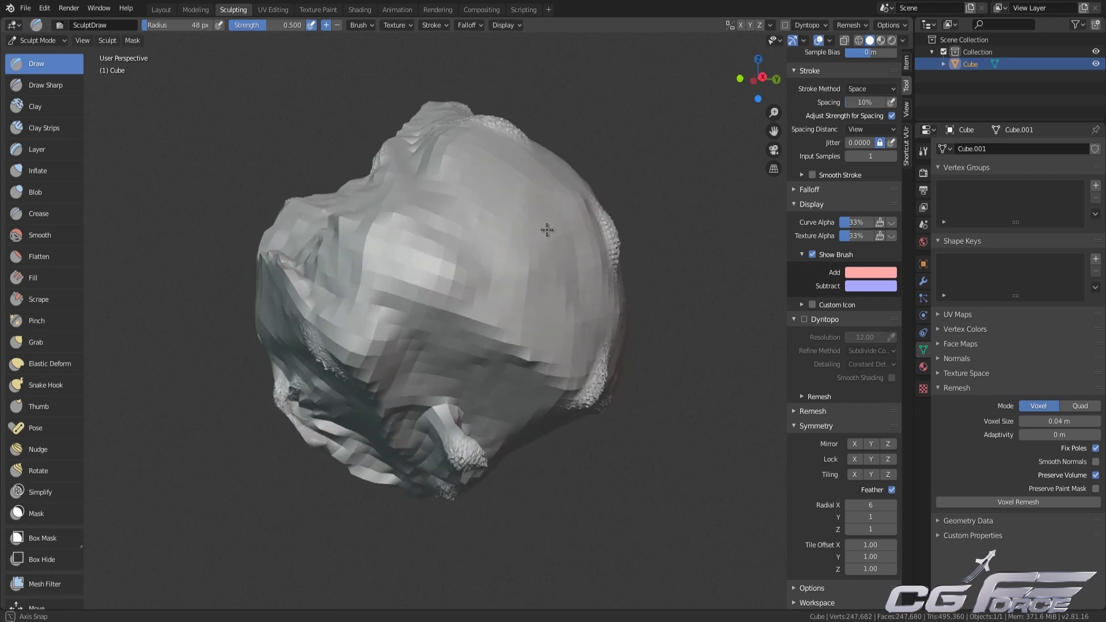
middle_click_drag(459, 312, 462, 339)
scroll(499, 338, "down", 1)
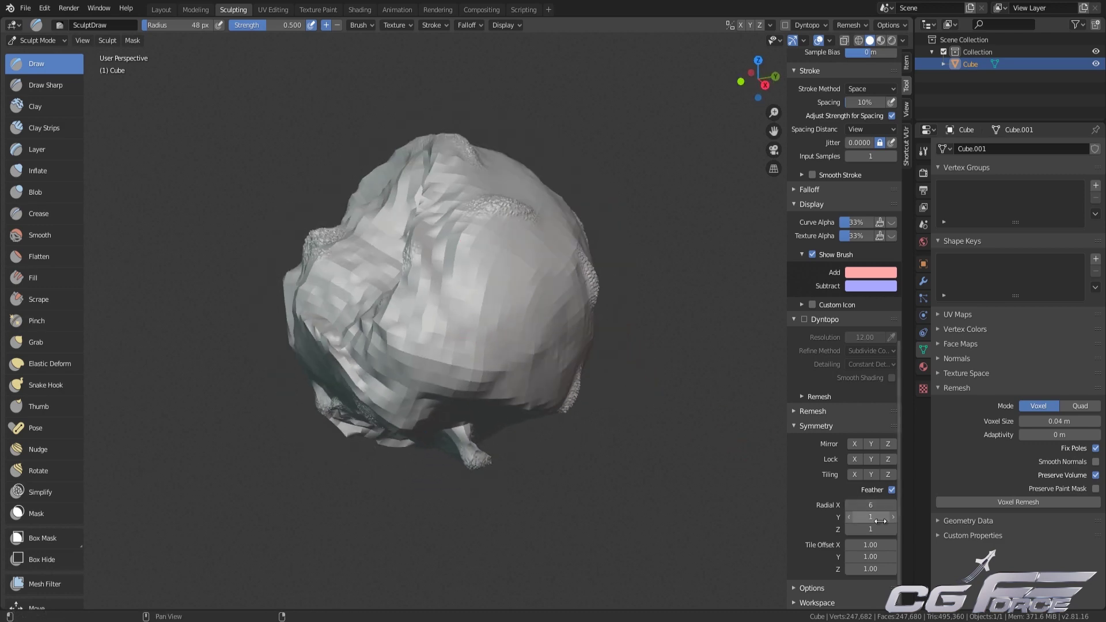
- Reset the radial symmetry on X to 1 and show the sculpt Options in place of the Symmetry settings
left_click_drag(868, 507, 752, 509)
middle_click_drag(720, 419, 622, 384)
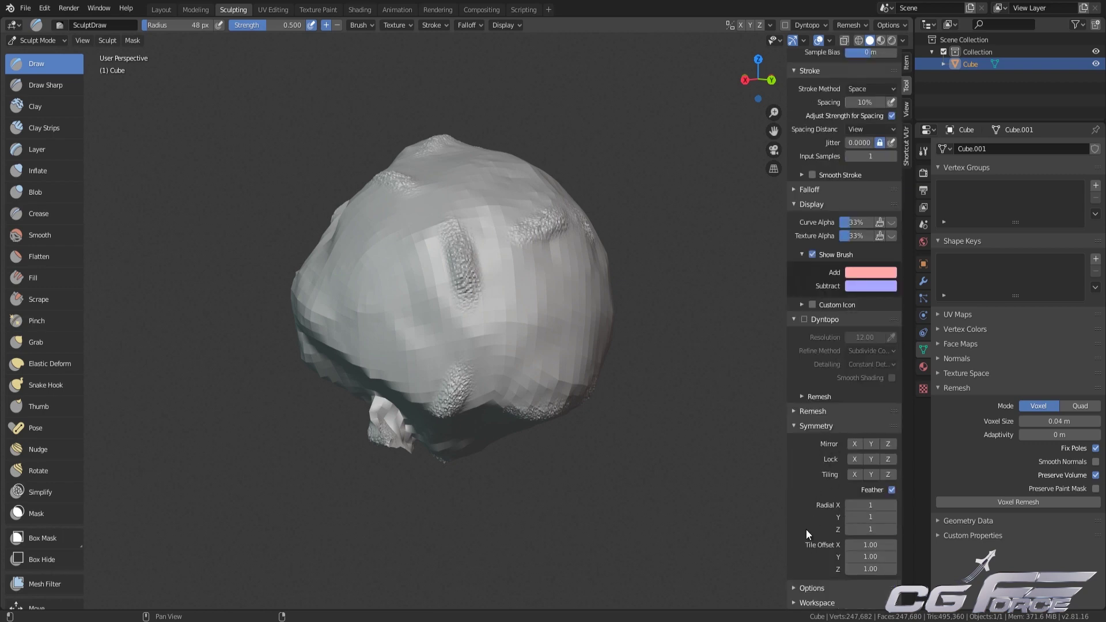
left_click(812, 426)
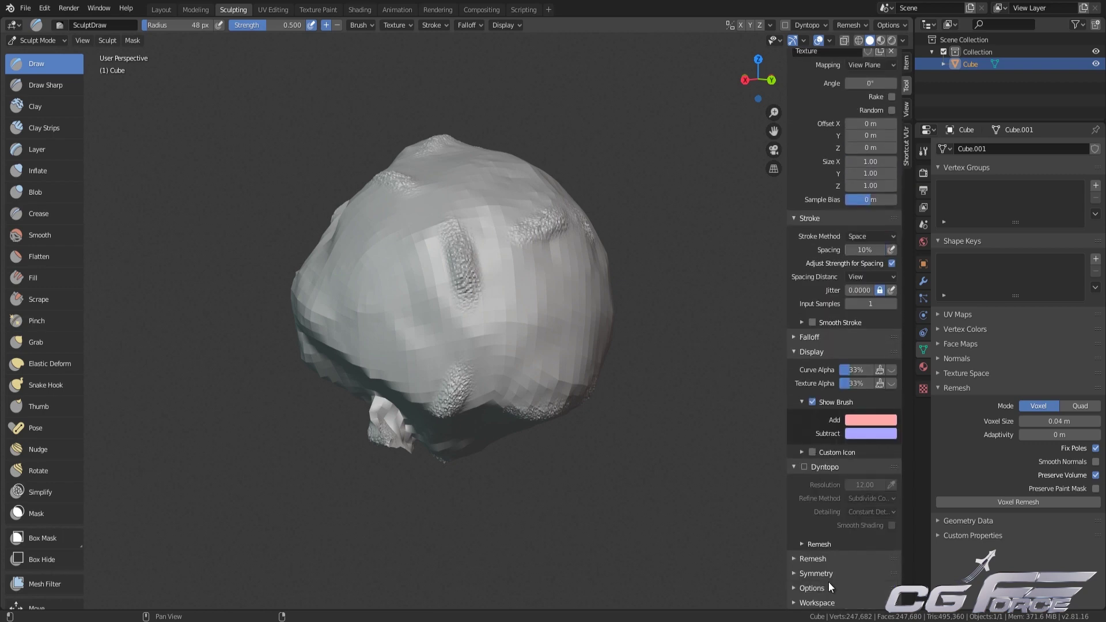
scroll(822, 571, "down", 6)
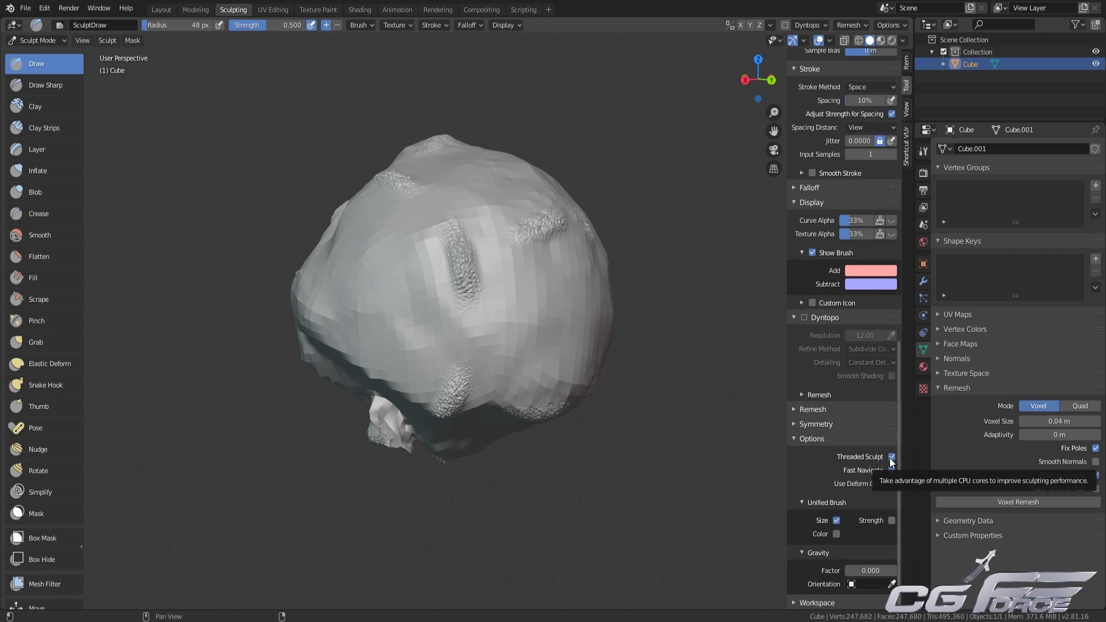
- Examine the sculpt from several angles and distances with Threaded Sculpt and Fast Navigate enabled
mouse_move(612, 366)
middle_mouse_down()
mouse_move(481, 383)
mouse_move(618, 366)
mouse_move(691, 387)
middle_mouse_up()
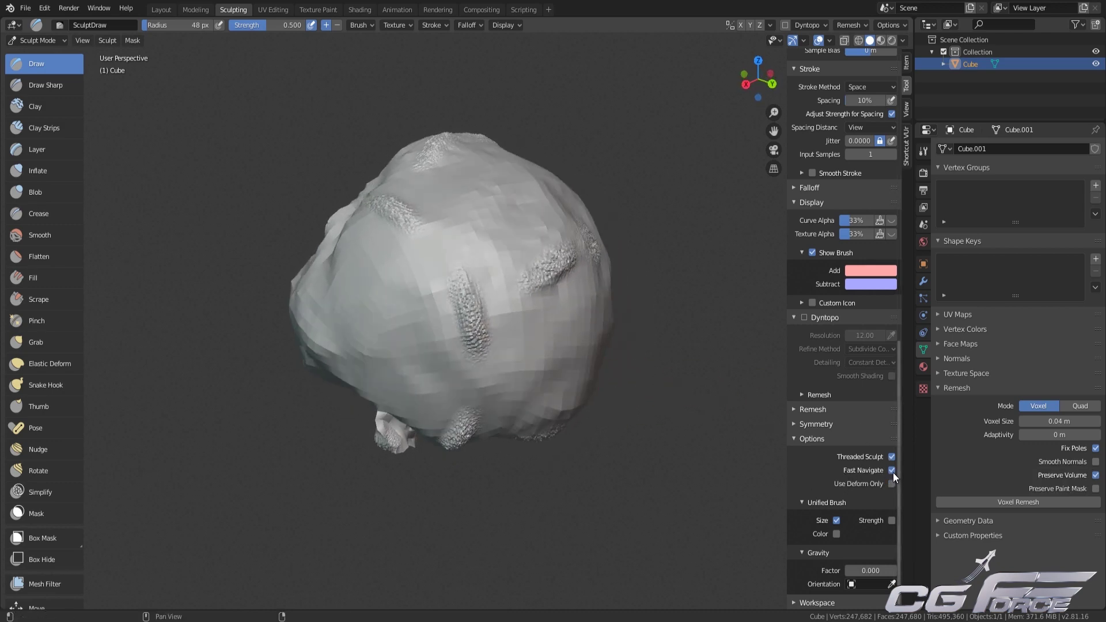
mouse_move(617, 387)
middle_mouse_down()
mouse_move(254, 396)
mouse_move(555, 390)
middle_mouse_up()
scroll(555, 390, "up", 3)
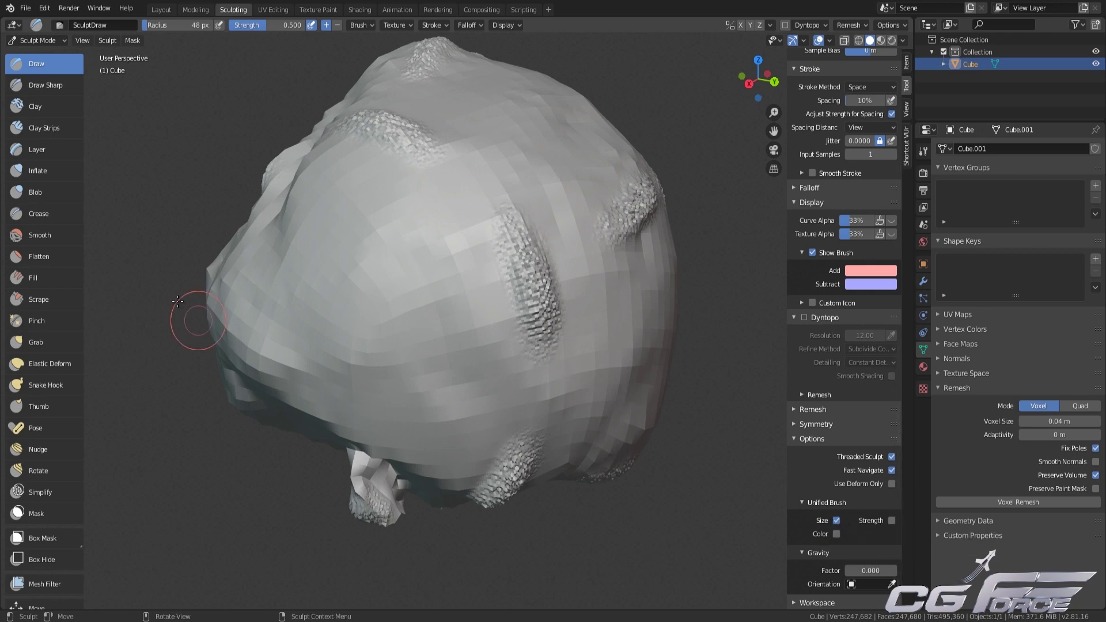
scroll(64, 292, "down", 5)
scroll(50, 382, "up", 5)
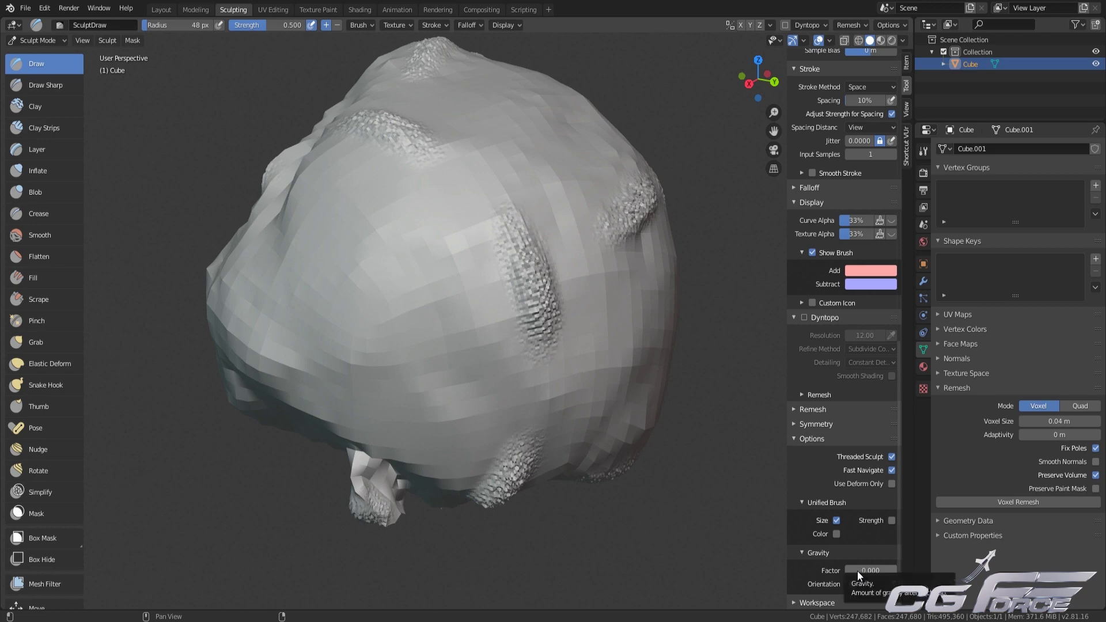
- Set the gravity factor to 1.000 and sculpt Draw strokes over the mesh in front orthographic view
key("KP_1")
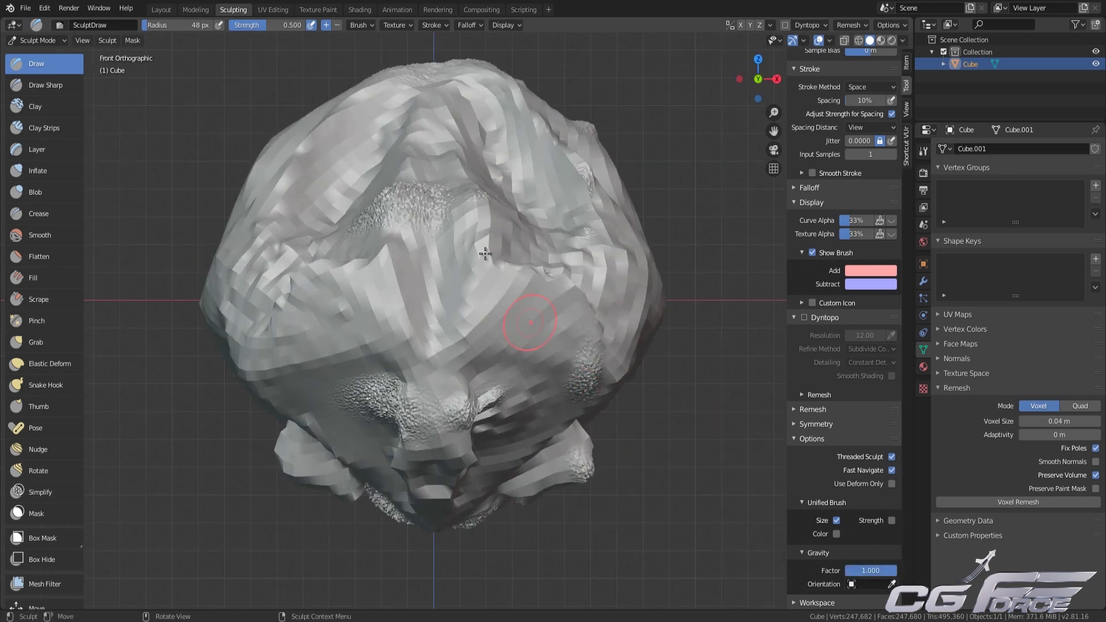
scroll(456, 311, "down", 2)
mouse_move(436, 233)
left_mouse_down()
mouse_move(429, 274)
mouse_move(513, 280)
mouse_move(403, 262)
mouse_move(444, 298)
left_mouse_up()
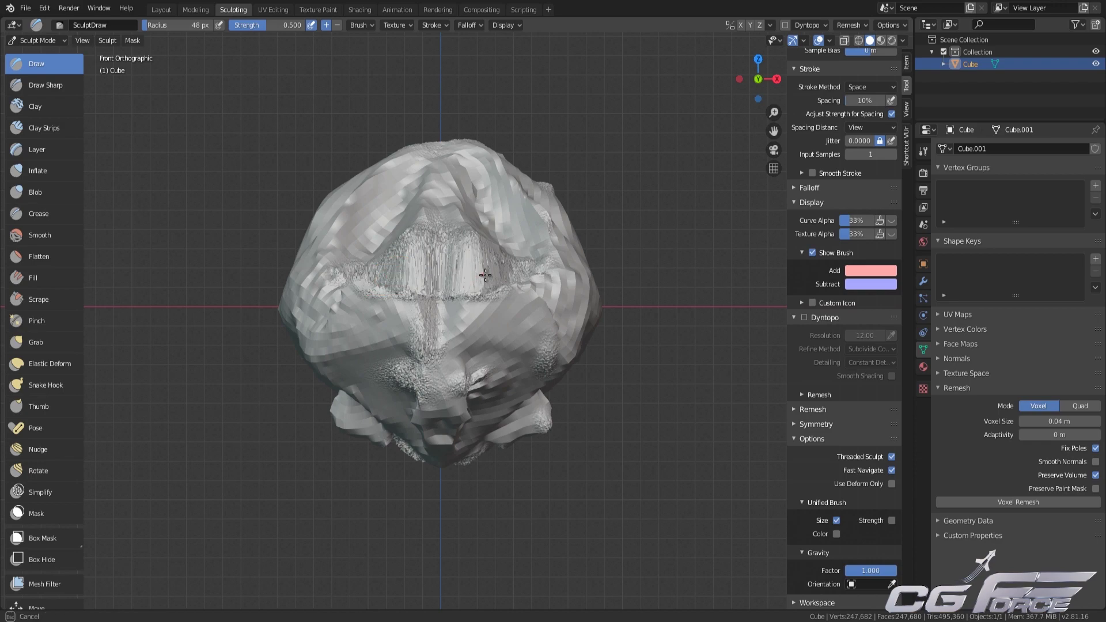
scroll(431, 323, "up", 3)
scroll(428, 327, "down", 1)
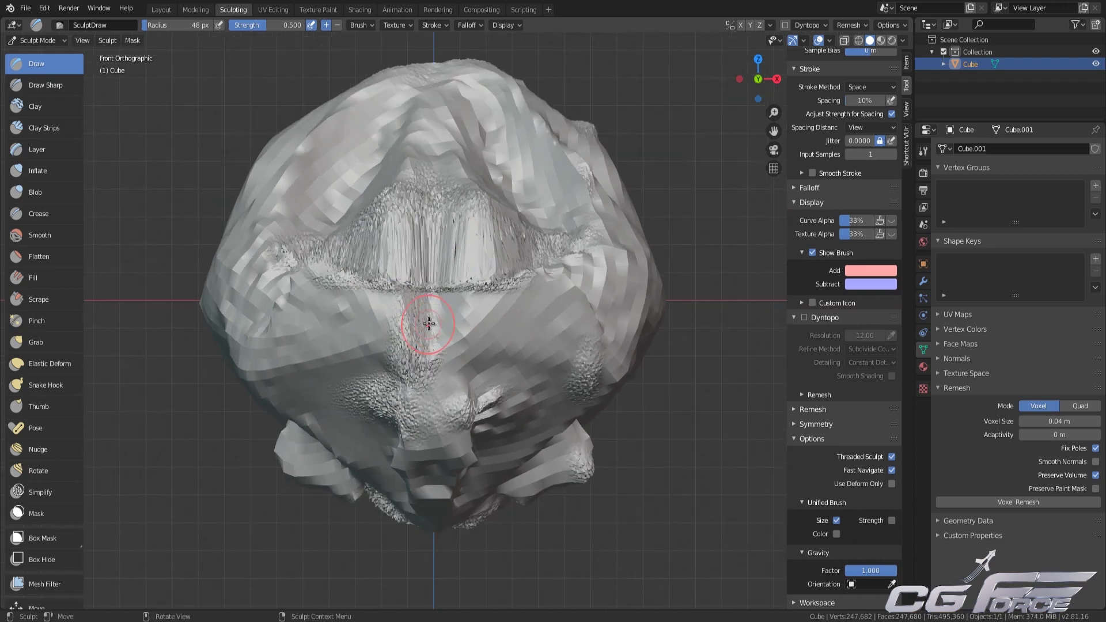
scroll(448, 335, "down", 1)
mouse_move(343, 307)
left_mouse_down()
mouse_move(518, 351)
mouse_move(357, 369)
mouse_move(542, 369)
mouse_move(467, 366)
left_mouse_up()
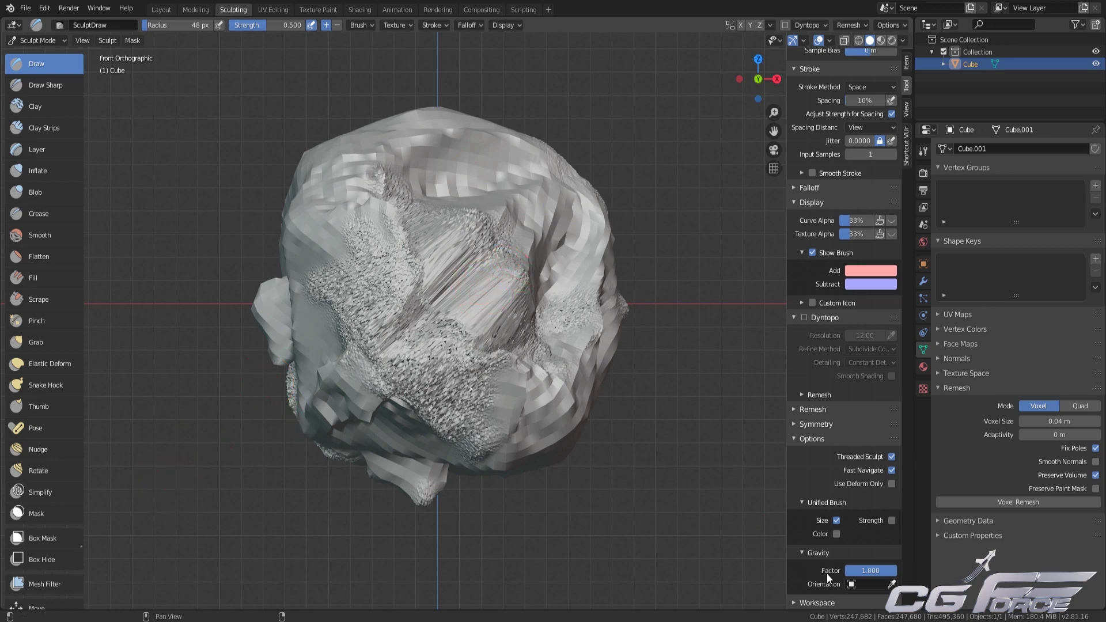
left_click_drag(477, 300, 406, 374)
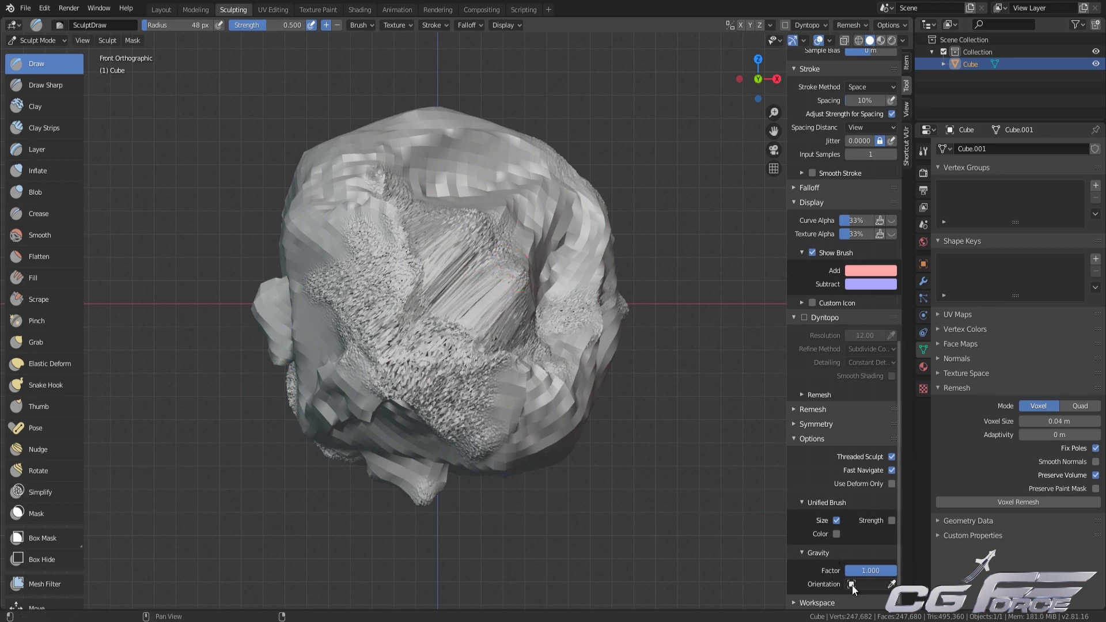
- Sculpt a raised S-shaped stroke on the front of the smooth rounded cube with the Draw brush
scroll(862, 585, "up", 15)
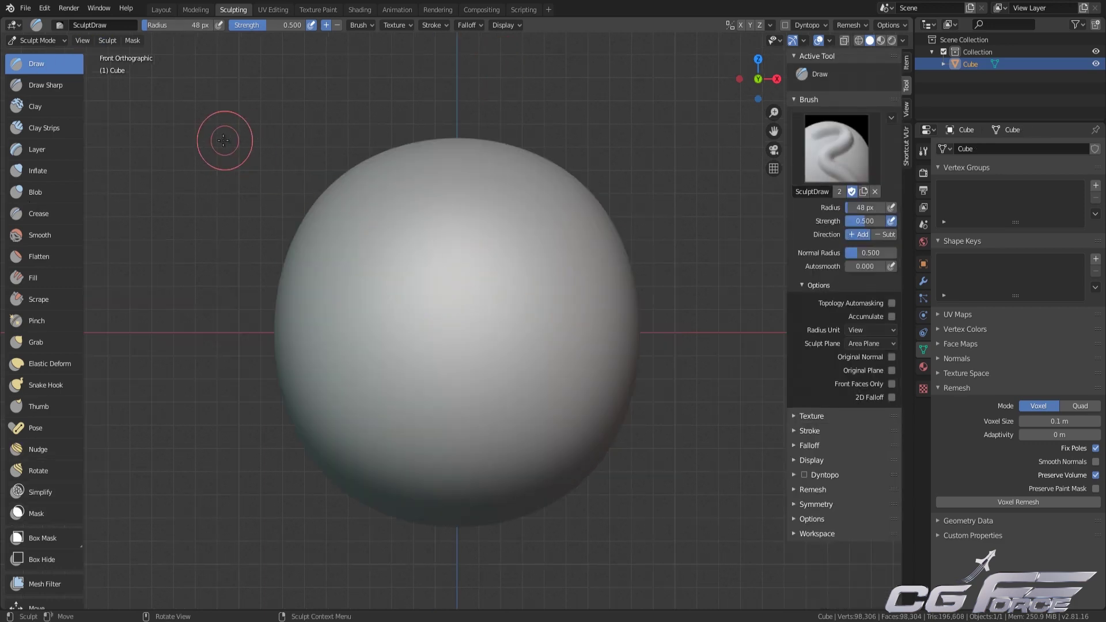
middle_click_drag(234, 200, 239, 227)
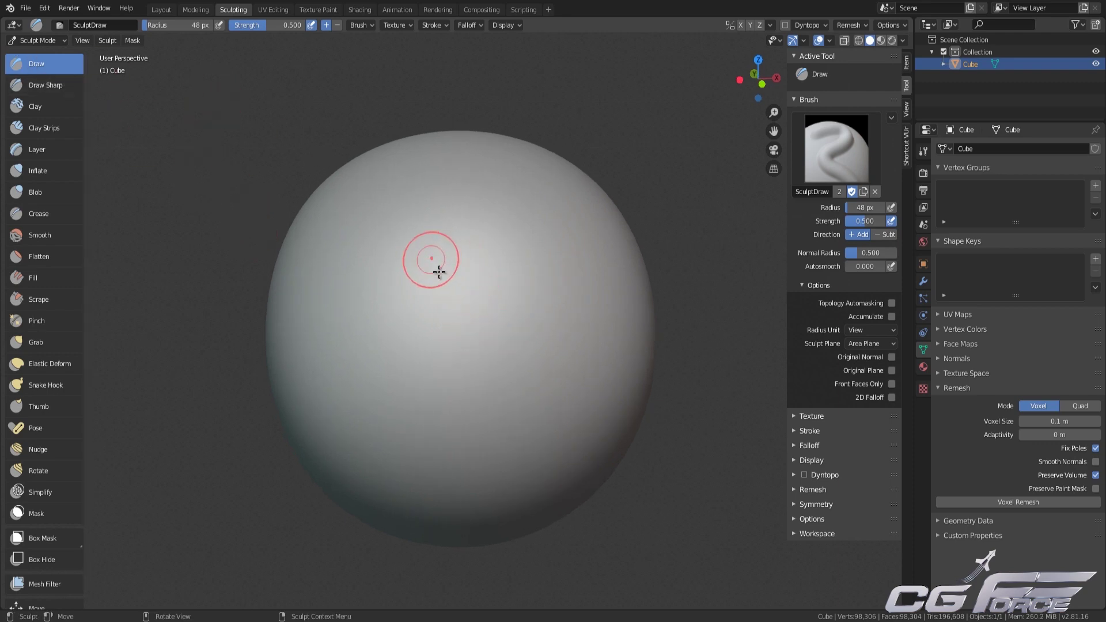
mouse_move(462, 267)
left_mouse_down()
mouse_move(444, 380)
mouse_move(395, 450)
mouse_move(366, 432)
left_mouse_up()
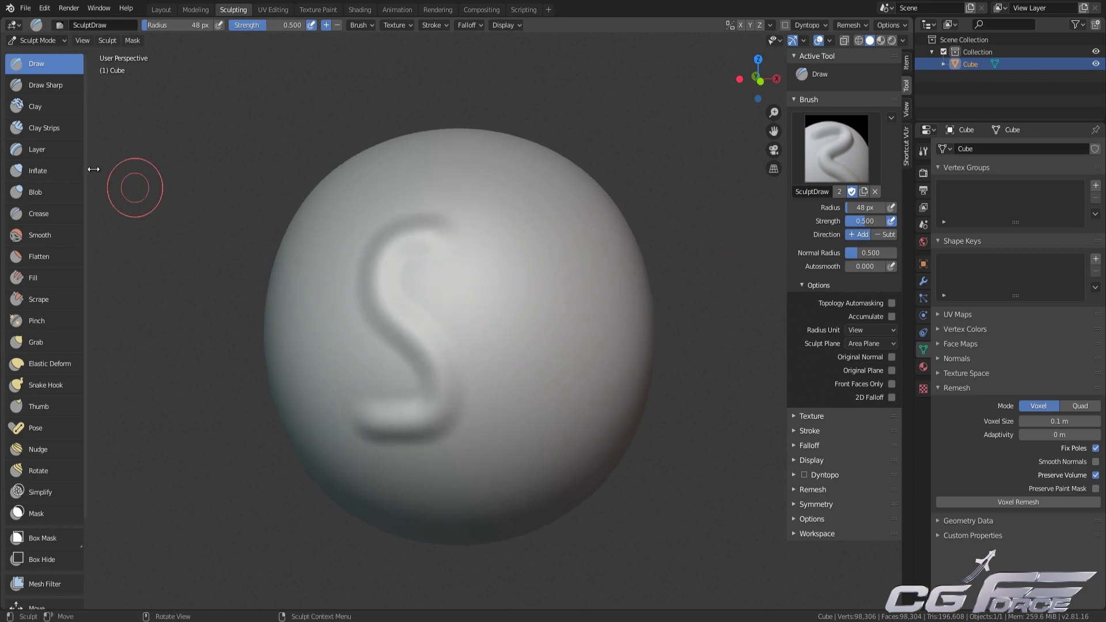
- Carve an S-shaped groove beside the first stroke with the Draw Sharp brush in Subtract direction
left_click(34, 85)
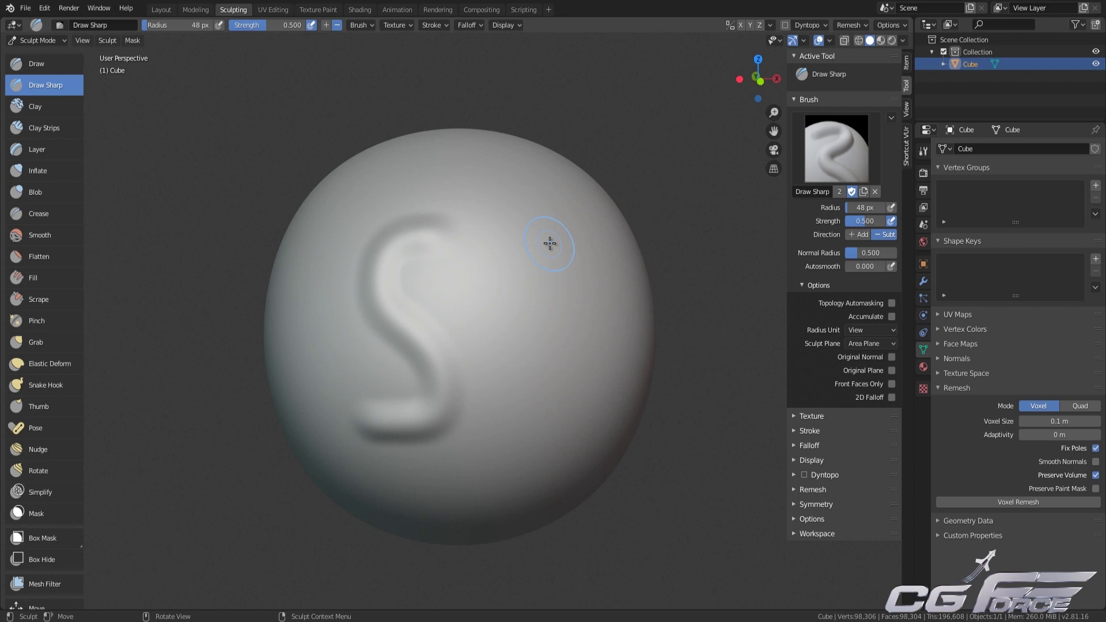
mouse_move(550, 243)
left_mouse_down()
mouse_move(516, 227)
mouse_move(538, 378)
mouse_move(490, 456)
left_mouse_up()
middle_click_drag(619, 334, 579, 313)
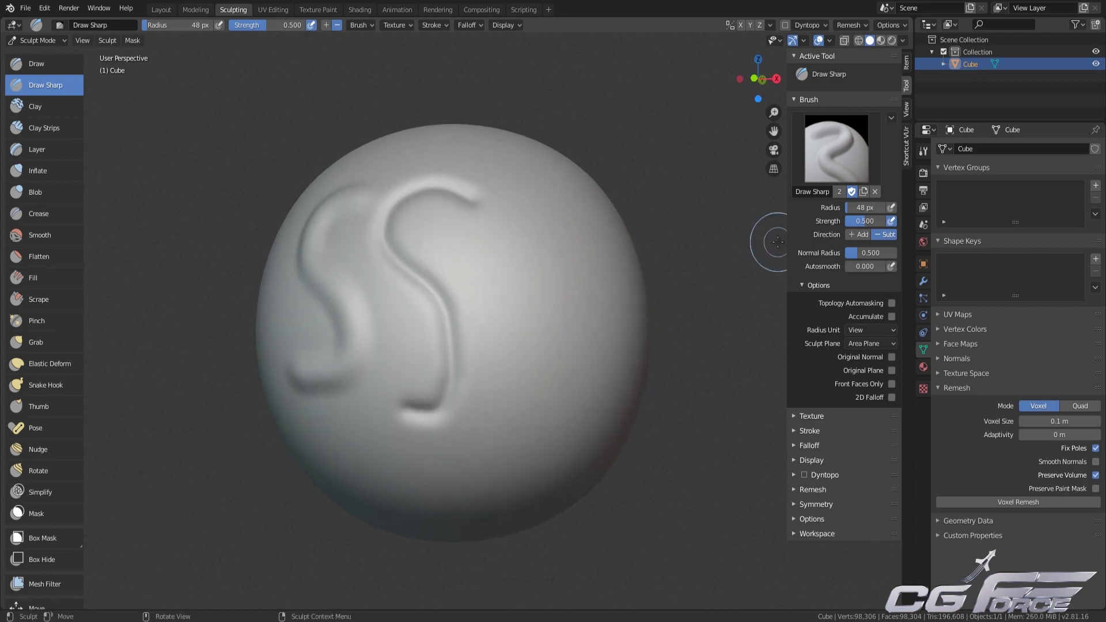
- Switch Draw Sharp's direction to Add and sculpt a third, raised S-shaped stroke beside the groove
left_click(864, 237)
mouse_move(489, 244)
left_mouse_down()
mouse_move(537, 284)
mouse_move(494, 377)
left_mouse_up()
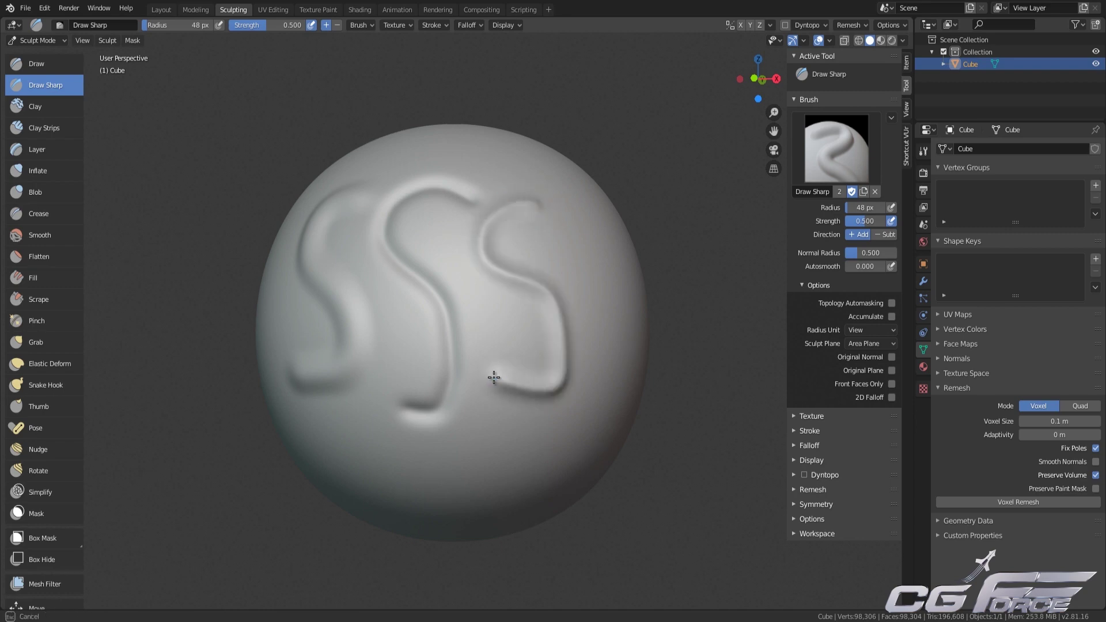
mouse_move(587, 254)
middle_mouse_down()
mouse_move(585, 278)
mouse_move(573, 279)
middle_mouse_up()
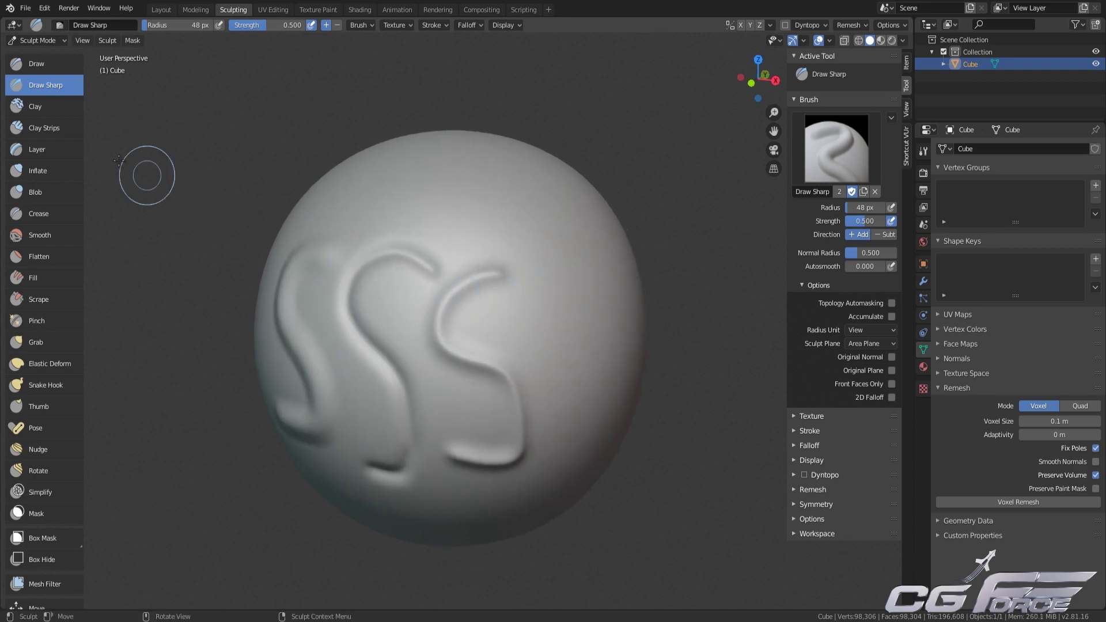
- Select the Clay brush, set its radius to 101 px and build up clay across the existing S-shaped strokes
left_click(41, 108)
mouse_move(404, 271)
middle_mouse_down()
mouse_move(456, 246)
mouse_move(447, 279)
middle_mouse_up()
key("f")
left_click(486, 259)
mouse_move(319, 265)
left_mouse_down()
mouse_move(489, 289)
mouse_move(518, 351)
mouse_move(581, 418)
left_mouse_up()
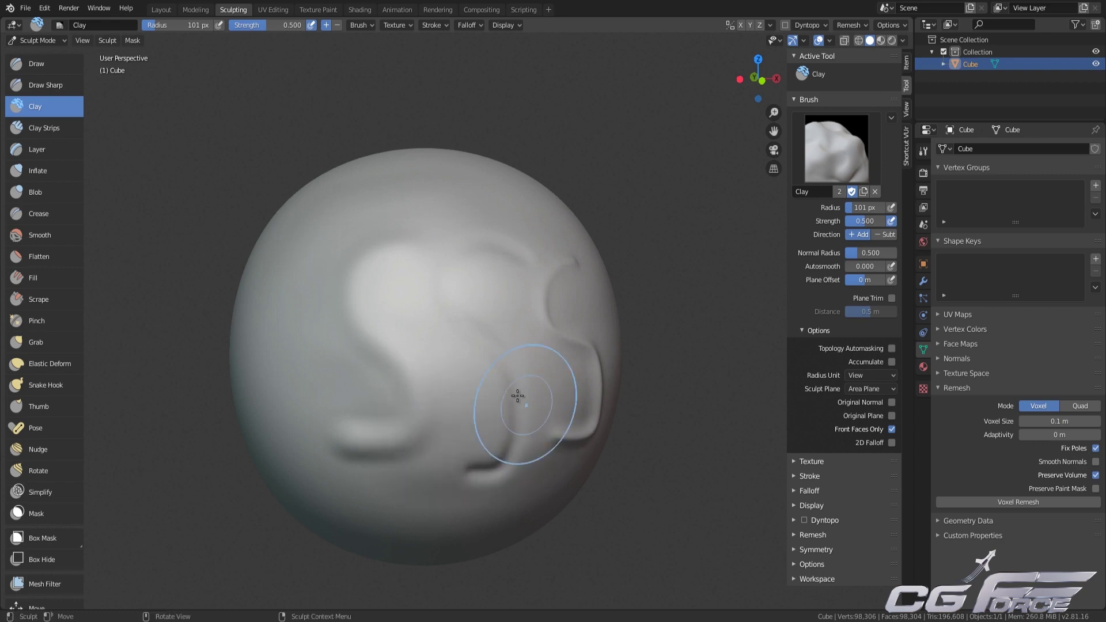
- Sculpt a round, ring-shaped area with the Clay brush on the smooth surface beside the S-shaped strokes
scroll(576, 357, "up", 2)
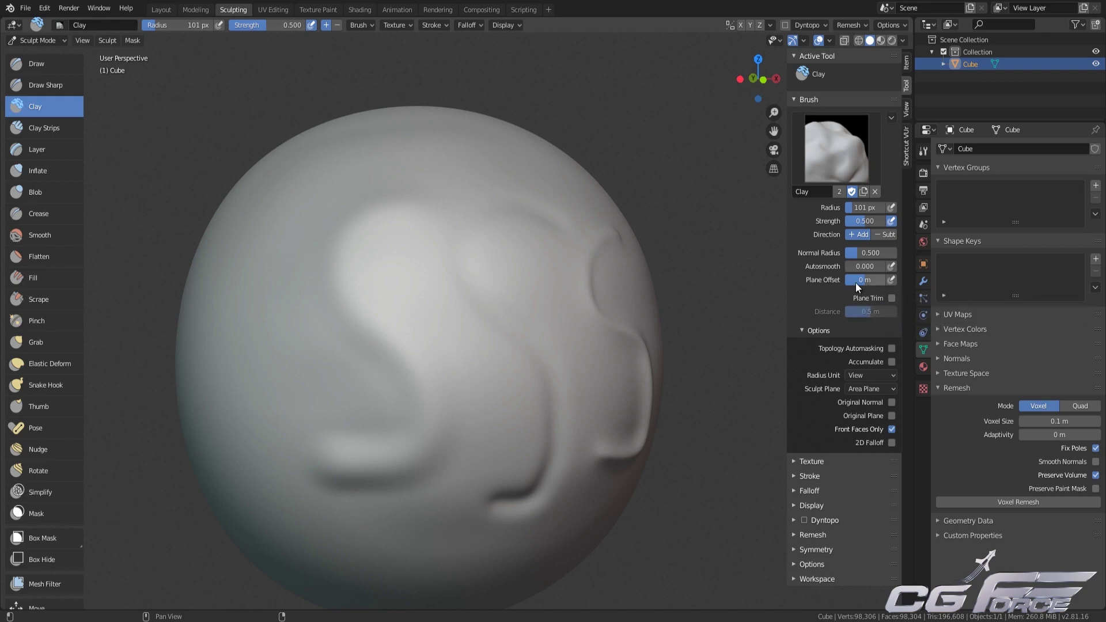
scroll(637, 249, "down", 2)
middle_click_drag(637, 249, 243, 204)
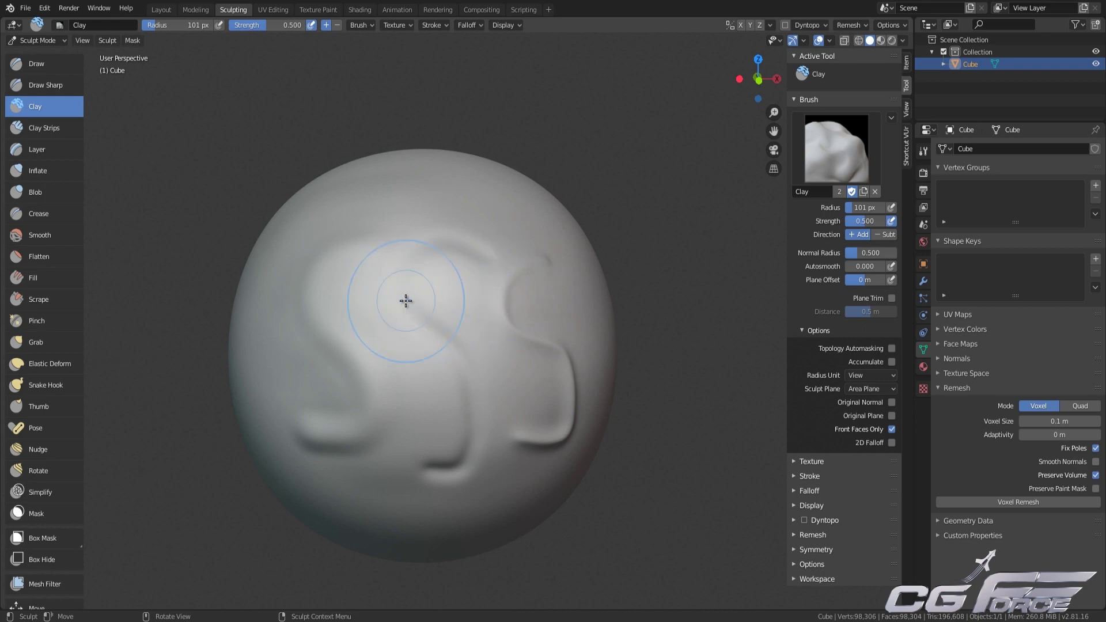
middle_click_drag(433, 305, 430, 294)
left_click(36, 64)
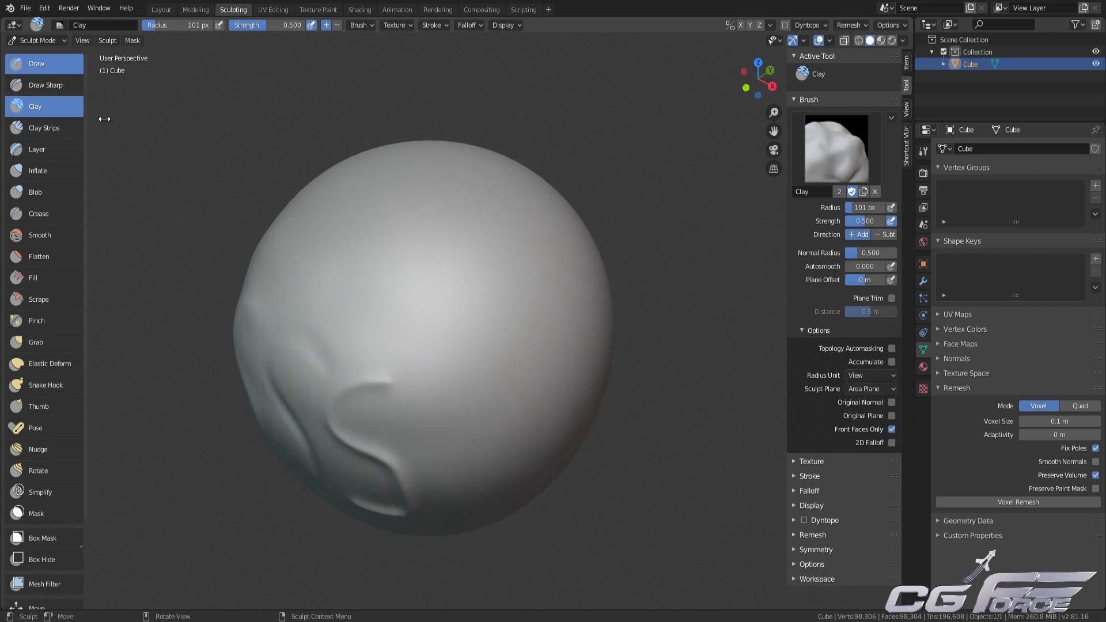
mouse_move(454, 318)
left_mouse_down()
mouse_move(506, 363)
mouse_move(420, 331)
mouse_move(457, 338)
mouse_move(394, 330)
mouse_move(479, 348)
mouse_move(427, 309)
mouse_move(452, 357)
left_mouse_up()
middle_click_drag(452, 357, 466, 305)
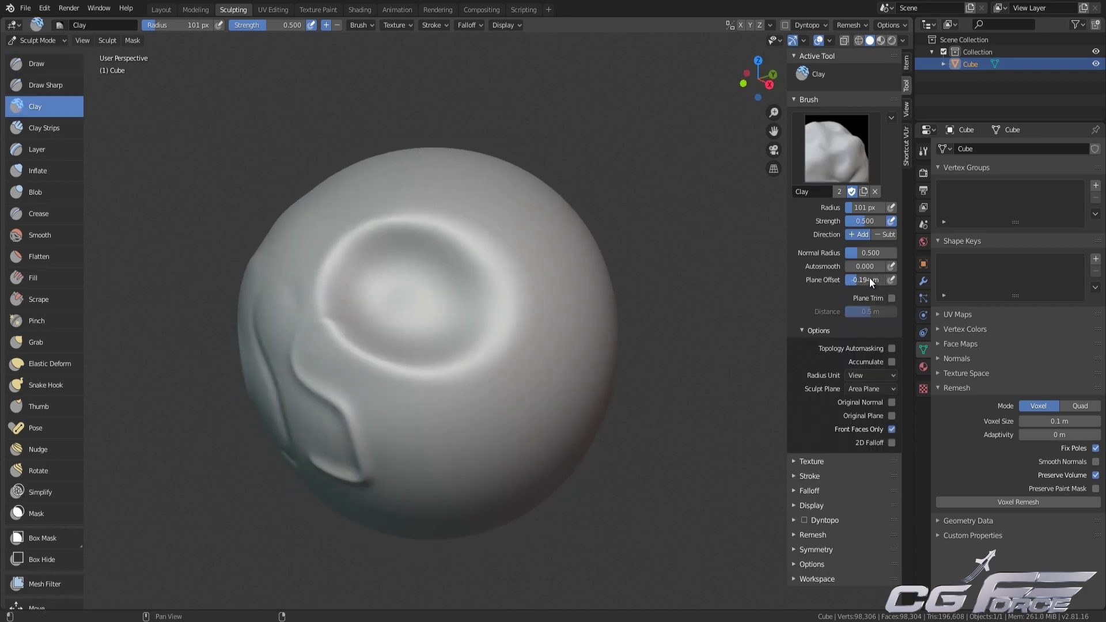
- Set the Clay brush's Plane Offset to -0.2 m and sculpt inside the ring-shaped area
key("BackSpace")
left_click(870, 279)
type("-0.2")
key("Return")
scroll(395, 298, "up", 2)
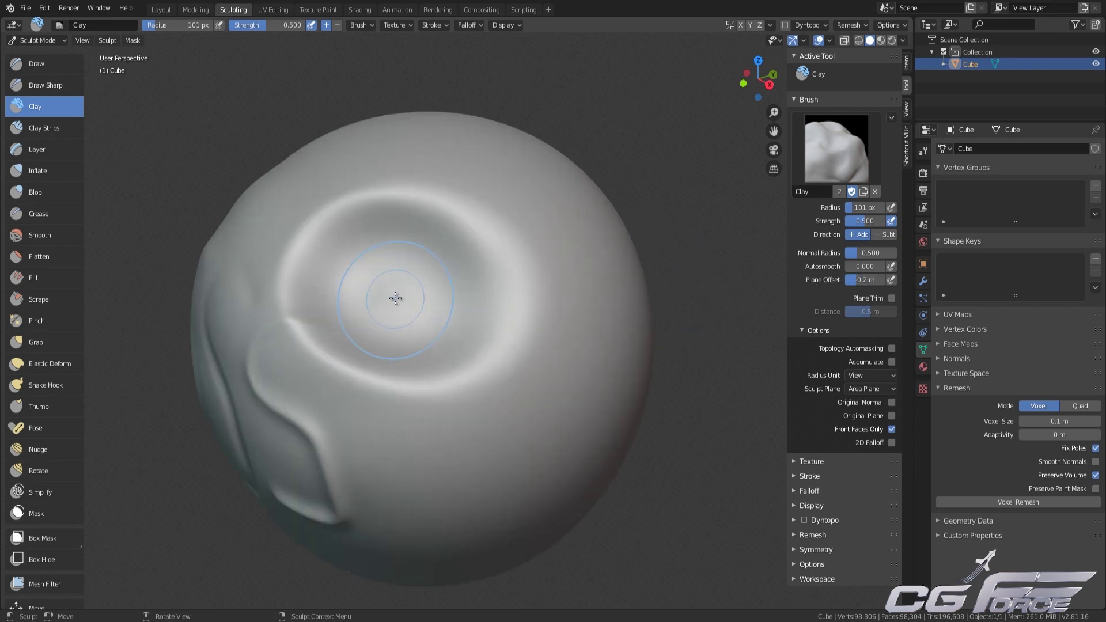
scroll(395, 298, "up", 1)
middle_click_drag(399, 293, 459, 325, "shift")
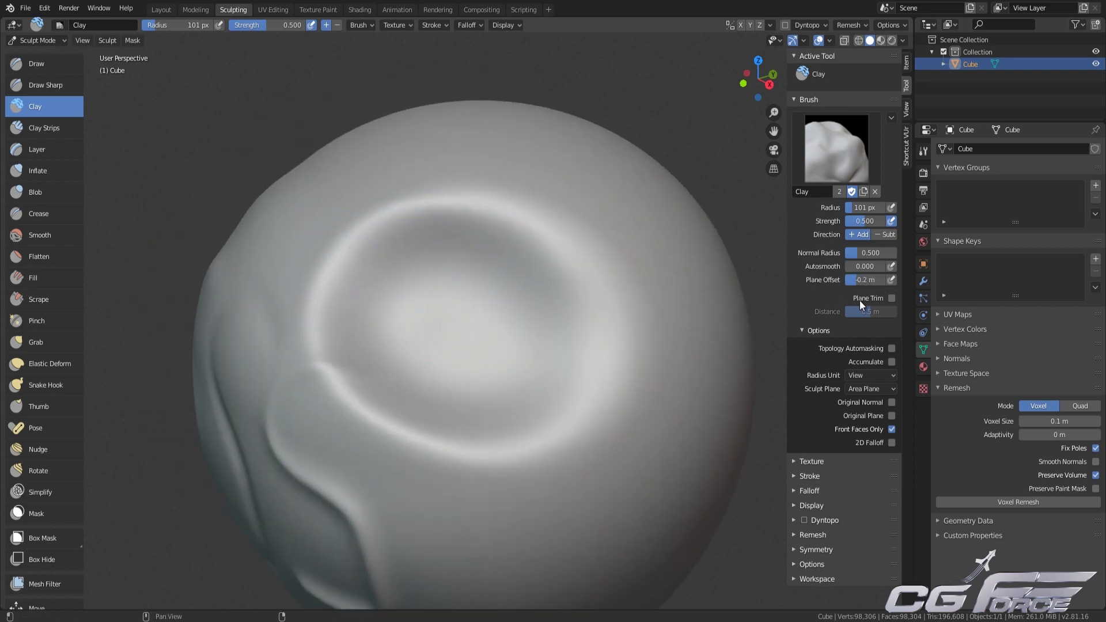
left_click_drag(431, 293, 504, 274)
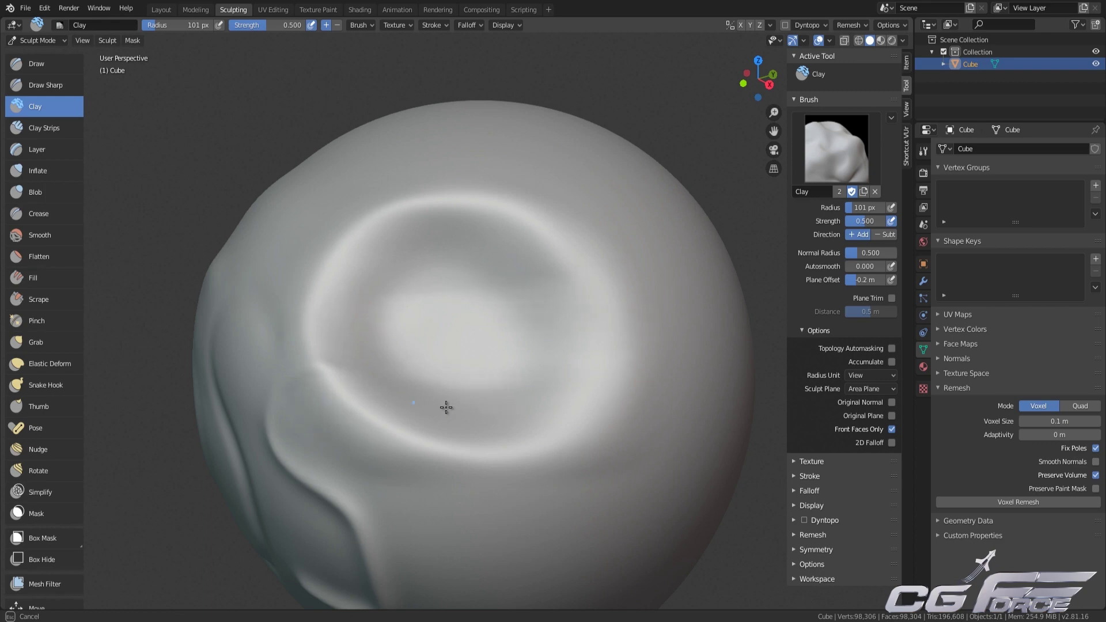
left_click_drag(446, 408, 484, 386)
- Reset the Clay brush's Plane Offset to 0 m and enable Plane Trim with a distance of 0.2 m
mouse_move(484, 386)
middle_mouse_down()
mouse_move(464, 333)
mouse_move(484, 370)
mouse_move(487, 359)
middle_mouse_up()
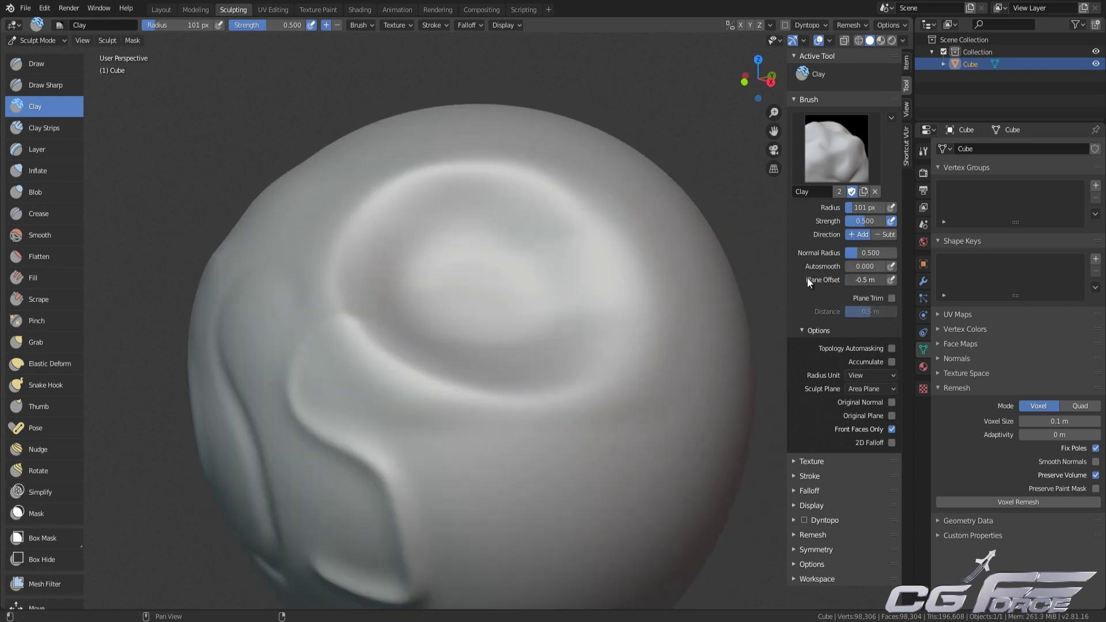
left_click_drag(849, 281, 1080, 278)
left_click(892, 298)
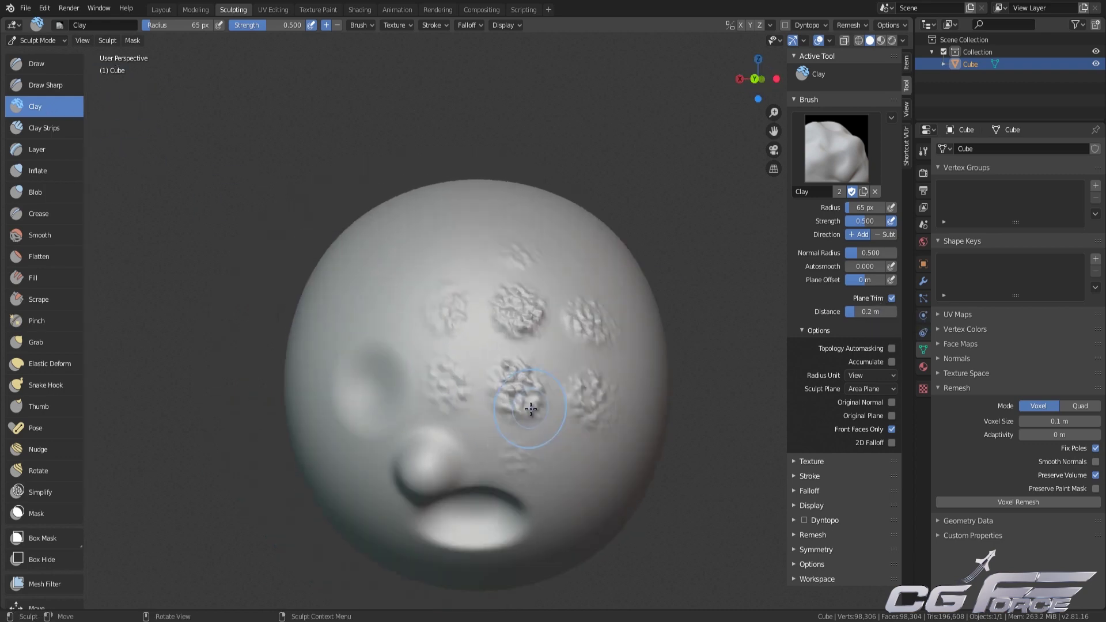
- Set the Clay brush radius to 135 px and build up clay around the nose, mouth and rough patches on the face side
middle_click_drag(604, 412, 543, 405, "shift")
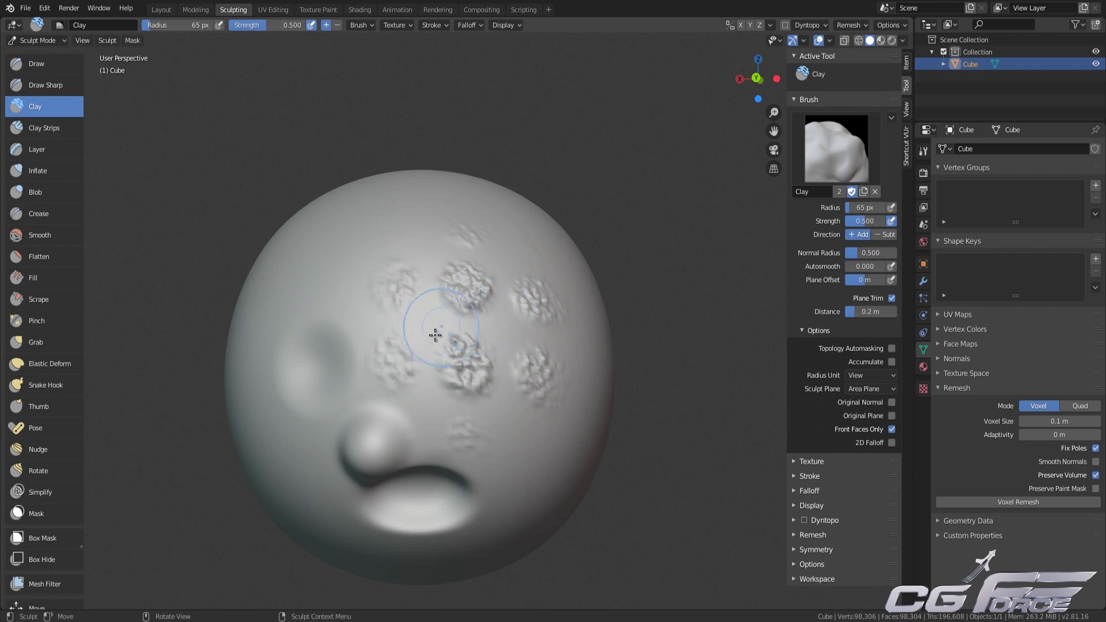
key("f")
left_click(415, 317)
left_click_drag(570, 370, 406, 394)
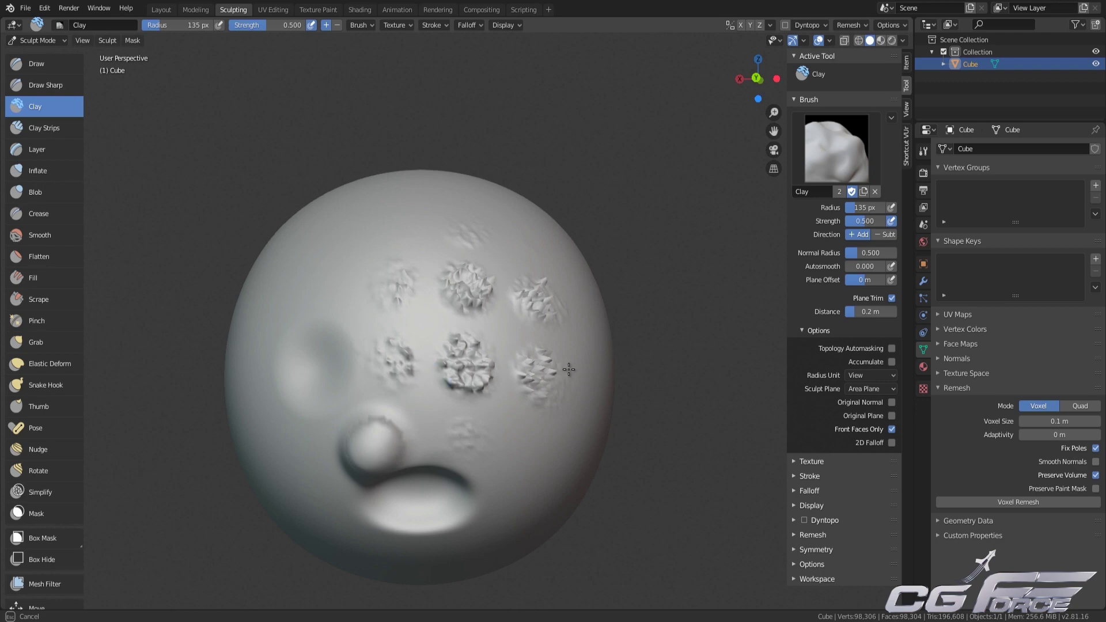
mouse_move(531, 405)
left_mouse_down()
mouse_move(472, 490)
mouse_move(369, 518)
mouse_move(354, 499)
mouse_move(435, 464)
mouse_move(427, 444)
left_mouse_up()
mouse_move(562, 432)
middle_mouse_down()
mouse_move(585, 365)
mouse_move(889, 417)
middle_mouse_up()
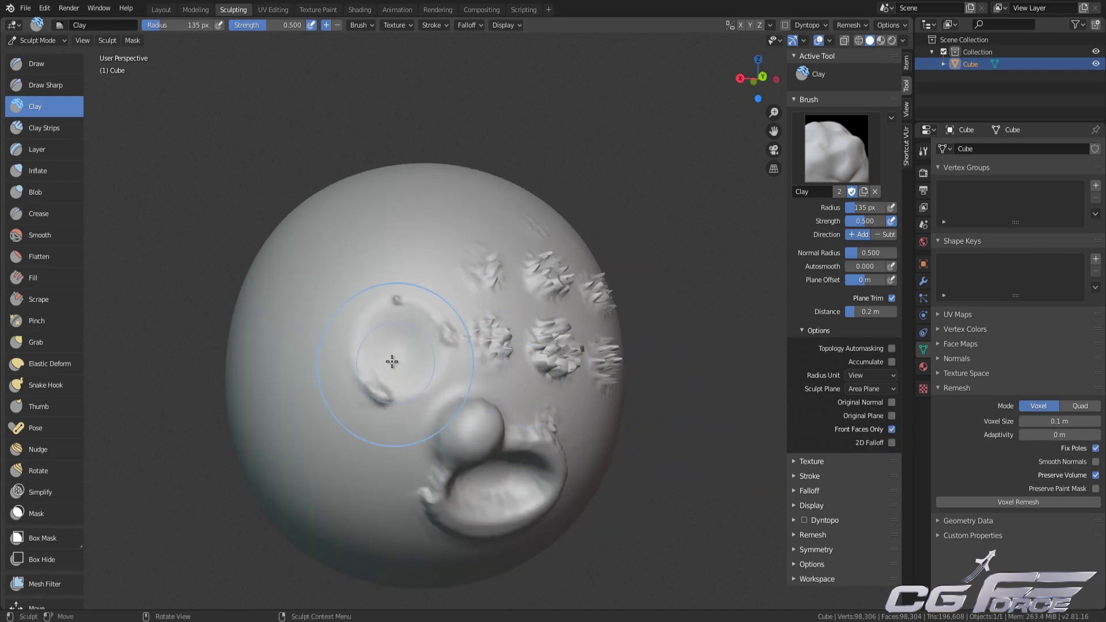
- Turn off Front Faces Only for the Clay brush
middle_click_drag(390, 363, 472, 393)
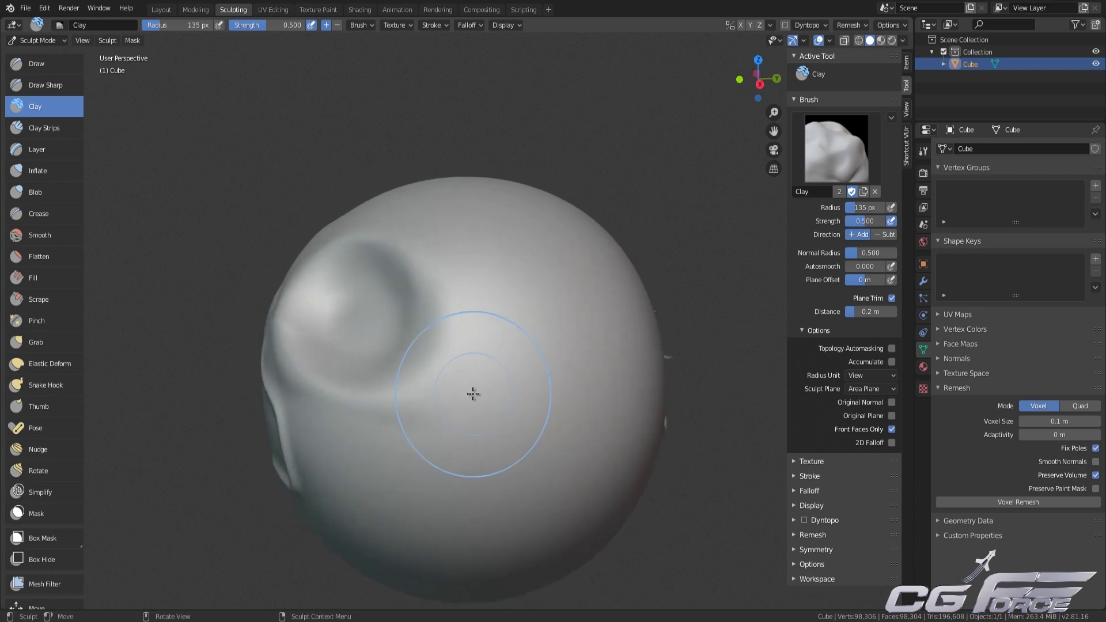
left_click(892, 429)
middle_click_drag(605, 366, 537, 375)
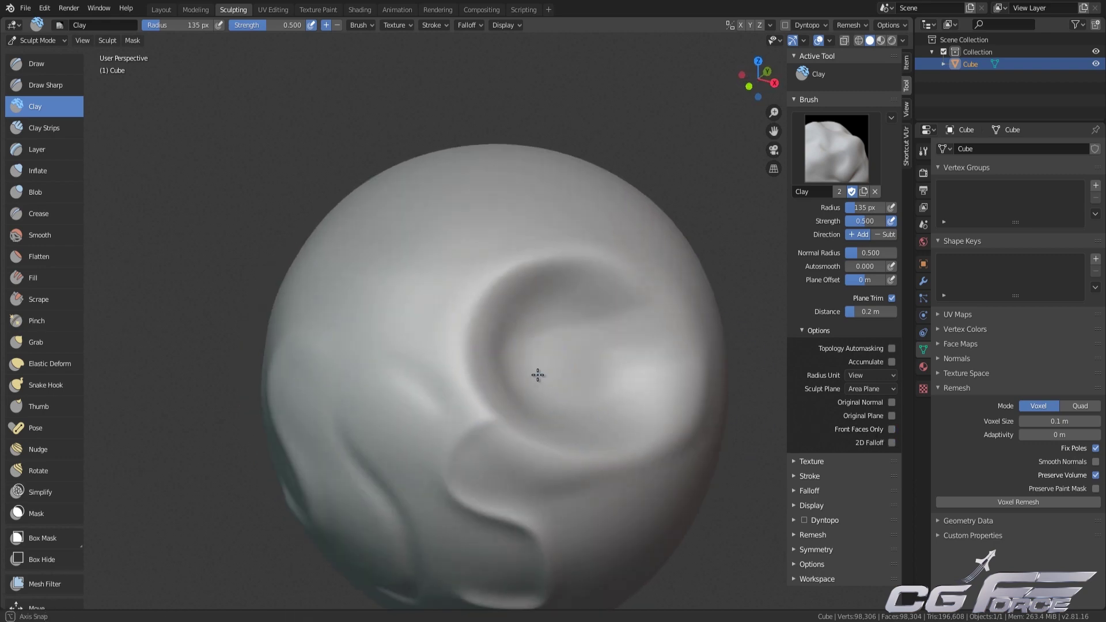
- Select the Clay Strips brush, set its radius to 63 px and lay parallel strips across the round hollow
left_click(53, 128)
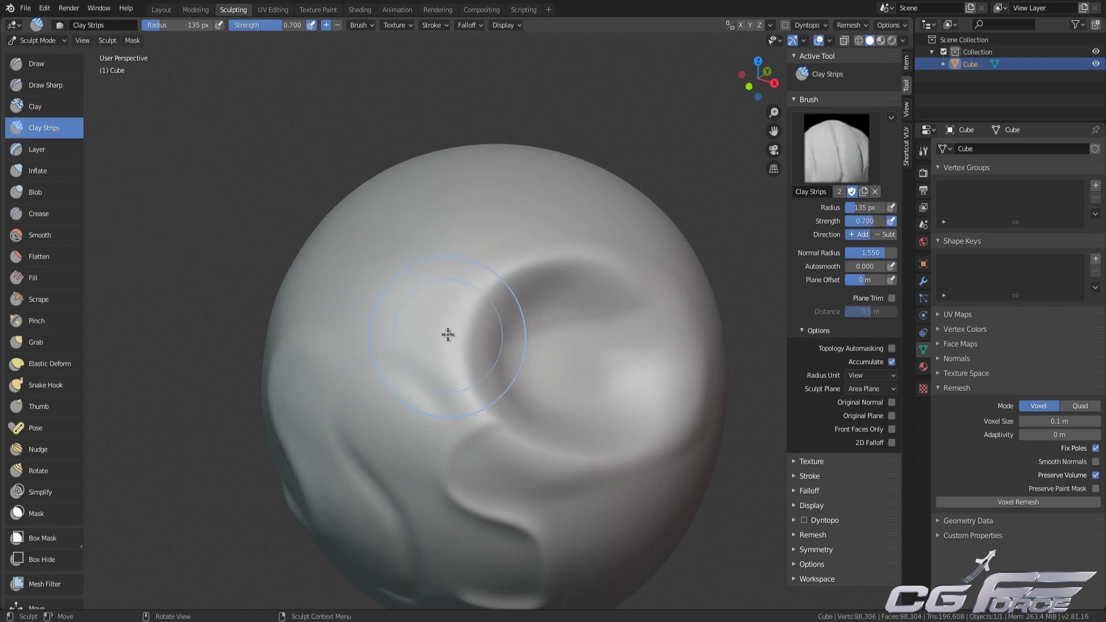
key("f")
left_click(402, 321)
mouse_move(402, 321)
middle_mouse_down()
mouse_move(442, 328)
mouse_move(434, 323)
middle_mouse_up()
scroll(419, 319, "up", 2)
mouse_move(408, 304)
left_mouse_down()
mouse_move(587, 277)
mouse_move(380, 295)
mouse_move(386, 346)
mouse_move(520, 420)
mouse_move(476, 412)
left_mouse_up()
mouse_move(476, 412)
middle_mouse_down()
mouse_move(494, 365)
mouse_move(465, 391)
mouse_move(450, 369)
mouse_move(409, 381)
mouse_move(390, 345)
middle_mouse_up()
- Select the Layer brush, set its Height to 0.215 m and sculpt raised flat-topped bands beside the clay strips
left_click(46, 148)
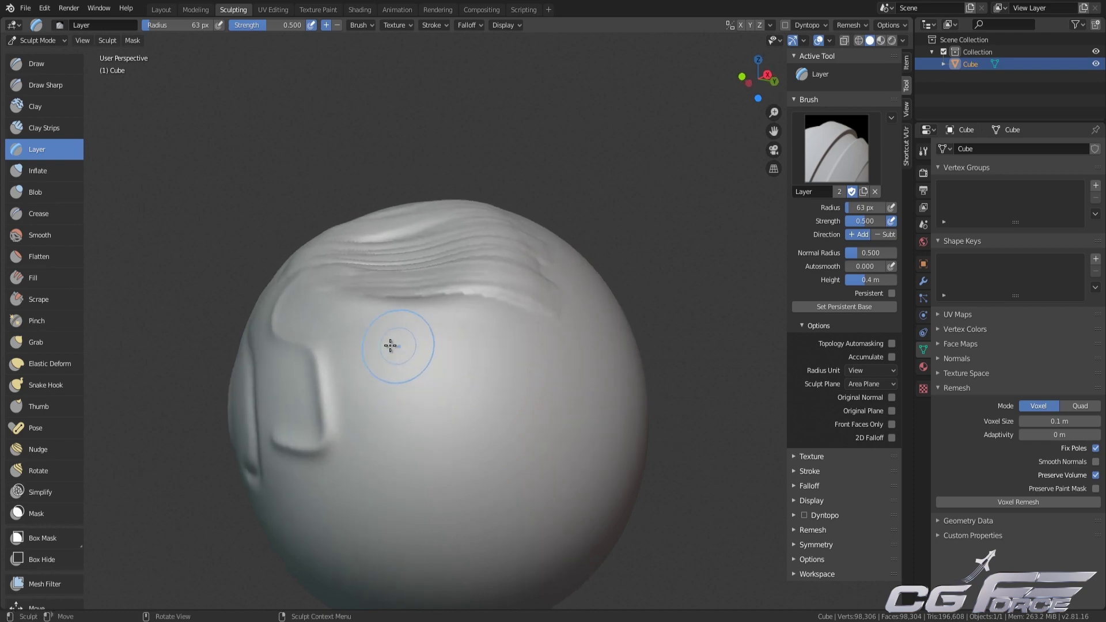
mouse_move(367, 351)
left_mouse_down()
mouse_move(461, 347)
mouse_move(608, 377)
left_mouse_up()
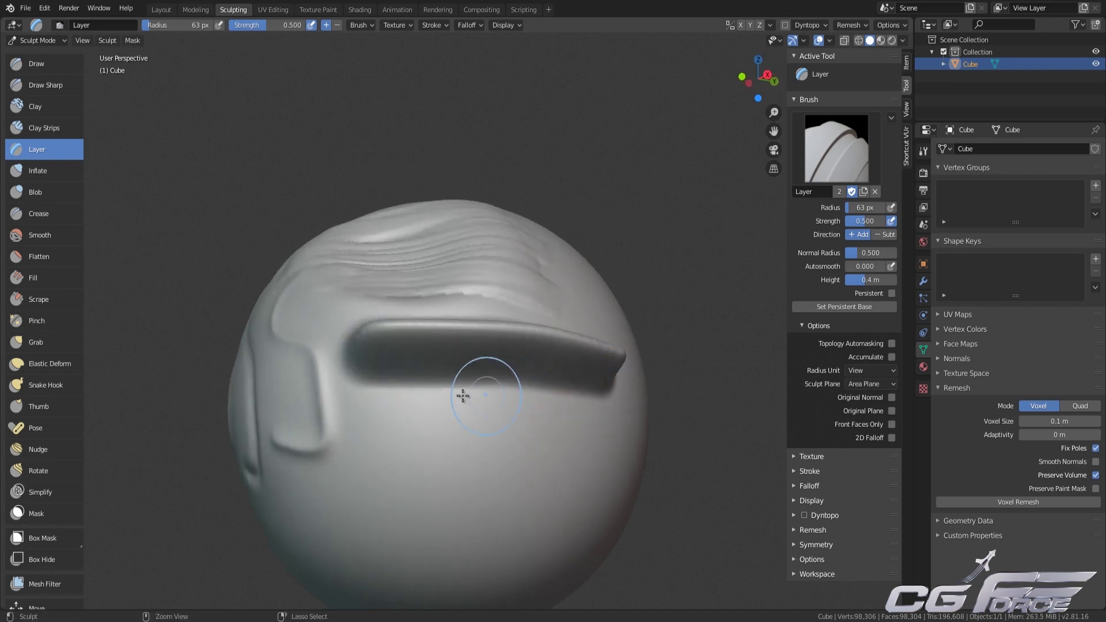
key("ctrl+z")
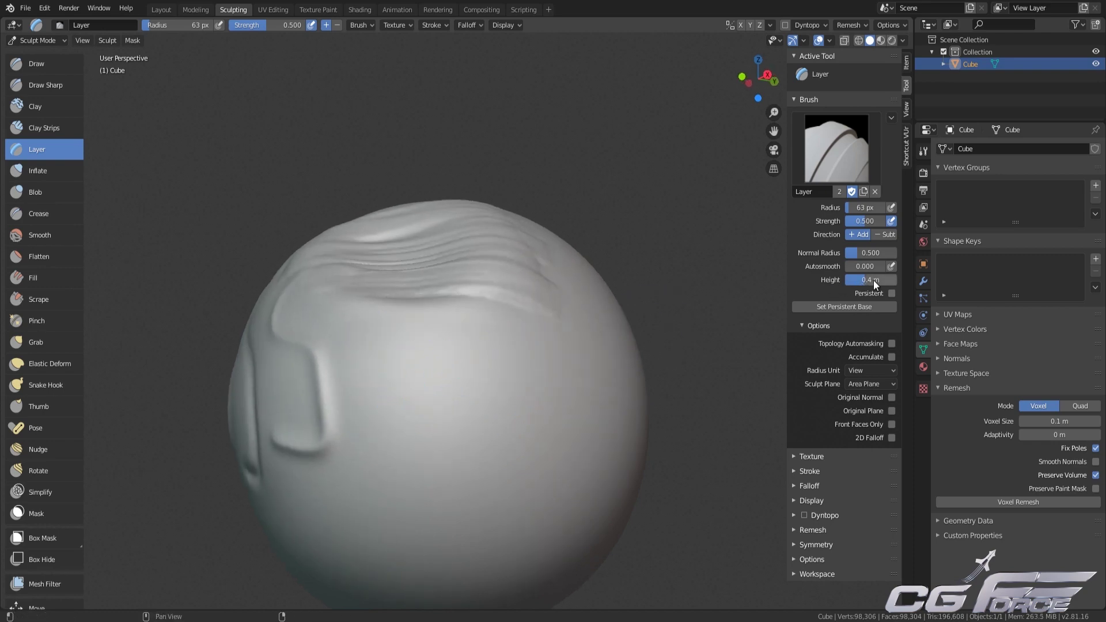
left_click_drag(873, 279, 859, 284)
mouse_move(357, 347)
left_mouse_down()
mouse_move(531, 345)
mouse_move(350, 347)
left_mouse_up()
middle_click_drag(578, 316, 587, 296)
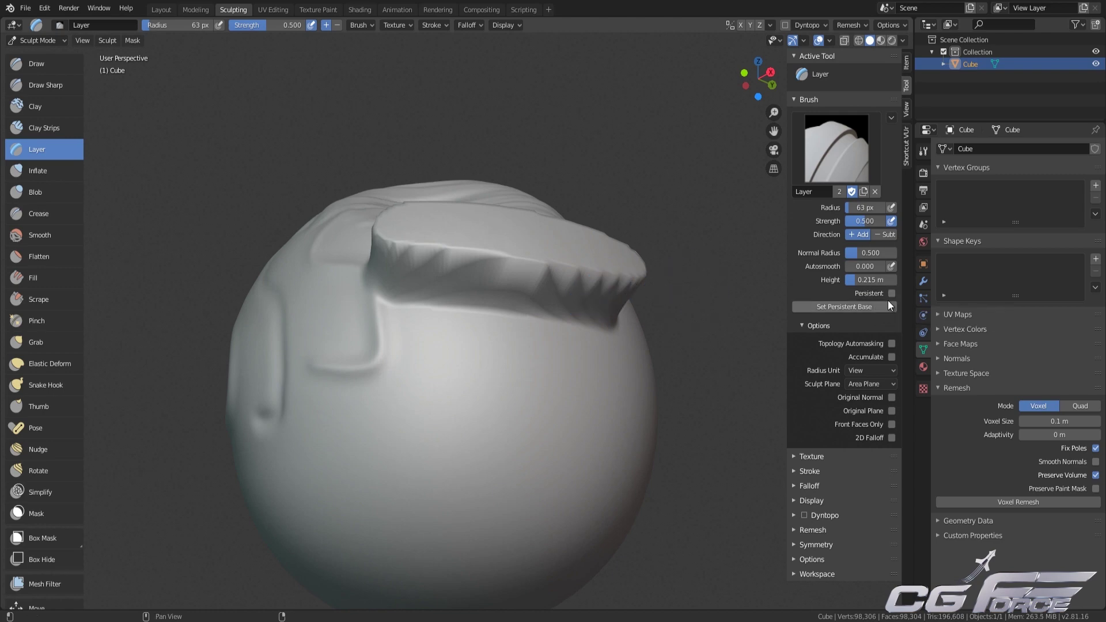
middle_click_drag(626, 294, 593, 297)
mouse_move(407, 346)
left_mouse_down()
mouse_move(654, 366)
mouse_move(560, 321)
mouse_move(557, 337)
mouse_move(568, 314)
left_mouse_up()
middle_click_drag(584, 329, 497, 343)
middle_click_drag(496, 344, 478, 341)
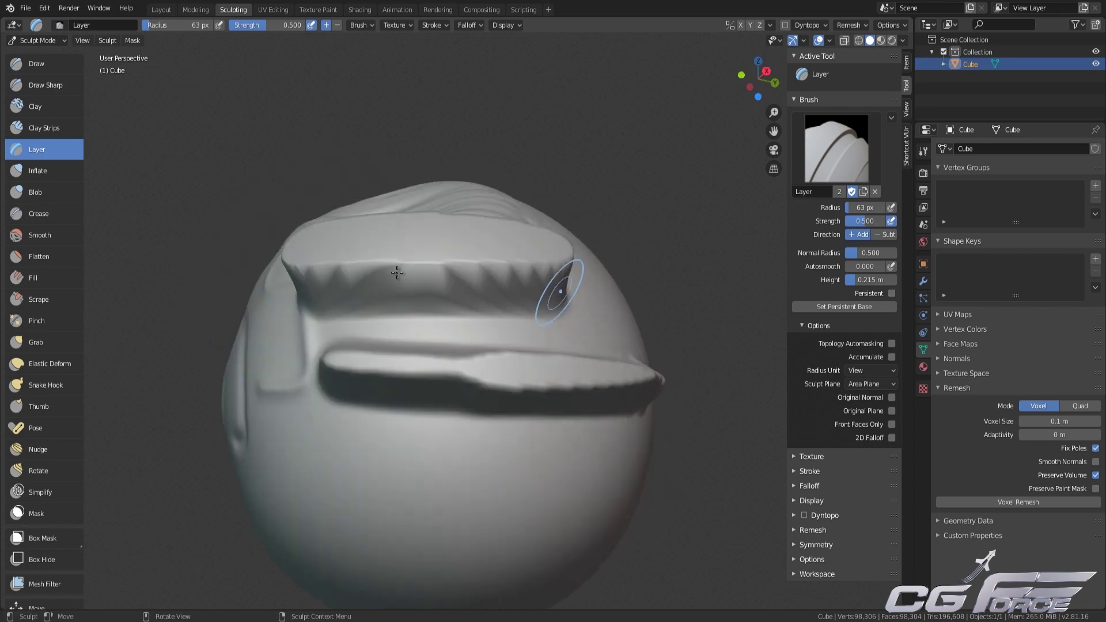
- Select the Inflate brush, set its radius to 111 px and swell a large rounded bulge below the layered bands
left_click(36, 171)
mouse_move(321, 395)
middle_mouse_down()
mouse_move(349, 353)
mouse_move(395, 334)
mouse_move(378, 382)
mouse_move(462, 285)
middle_mouse_up()
key("f")
left_click(410, 381)
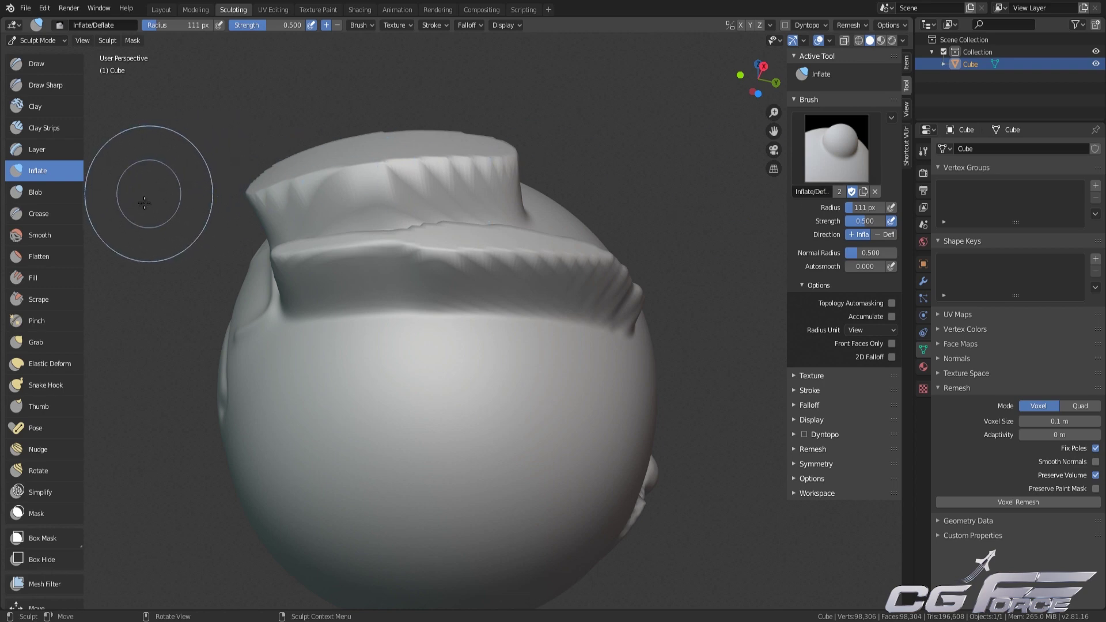
mouse_move(415, 364)
left_mouse_down()
mouse_move(407, 424)
mouse_move(390, 430)
mouse_move(486, 399)
mouse_move(400, 373)
mouse_move(334, 407)
left_mouse_up()
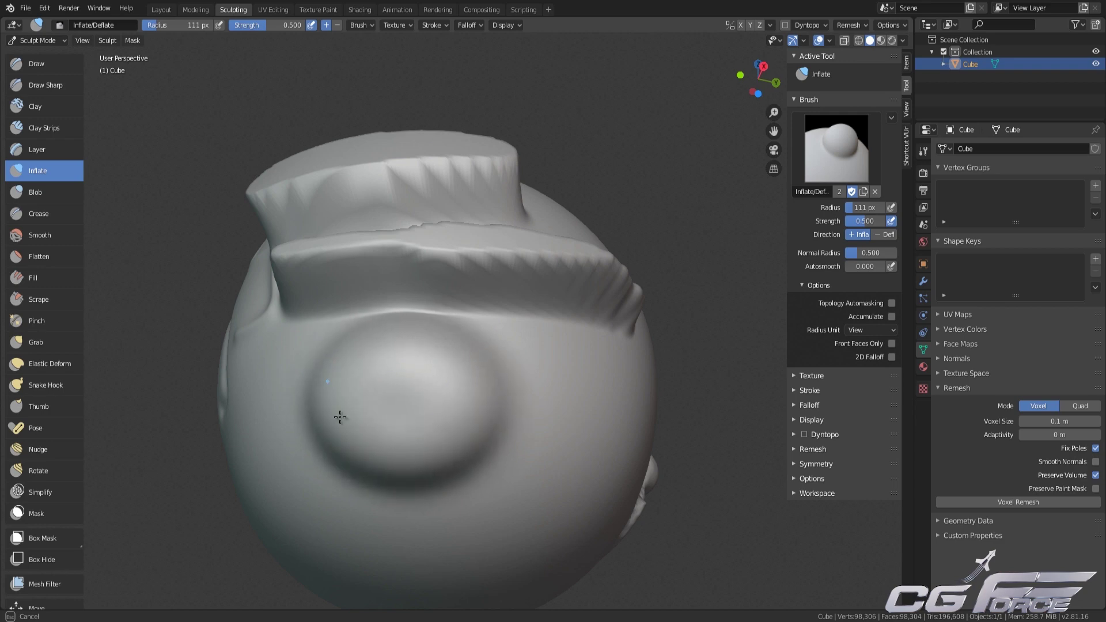
mouse_move(334, 407)
middle_mouse_down()
mouse_move(420, 400)
mouse_move(385, 335)
middle_mouse_up()
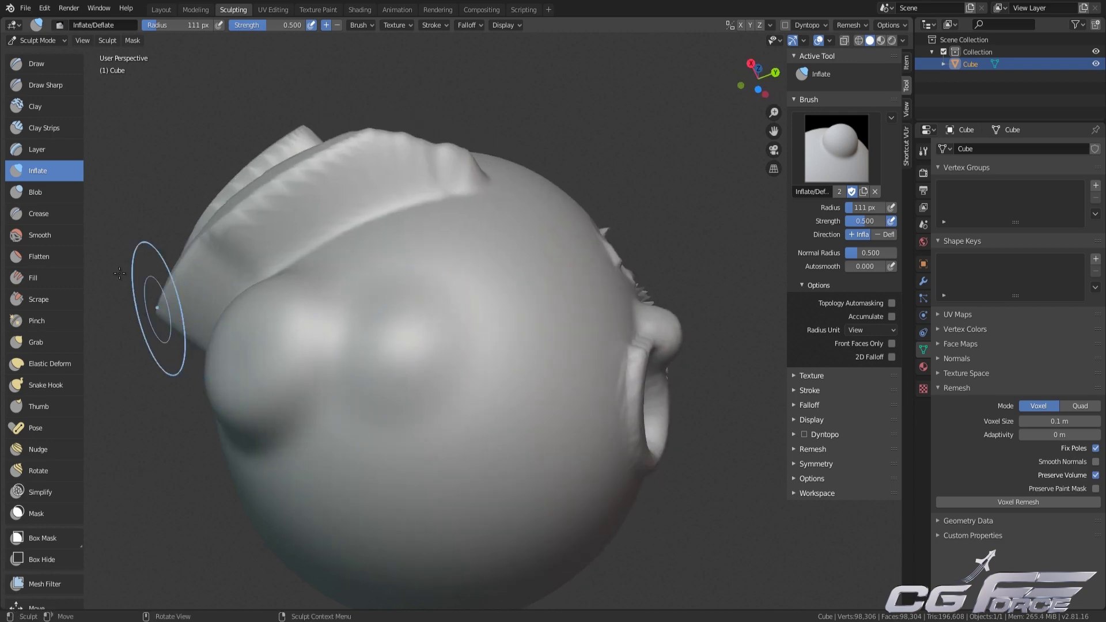
- Select the Blob brush and sculpt several rounded bumps between the inflated bulge and the face
left_click(47, 191)
mouse_move(444, 231)
middle_mouse_down()
mouse_move(467, 250)
mouse_move(458, 288)
middle_mouse_up()
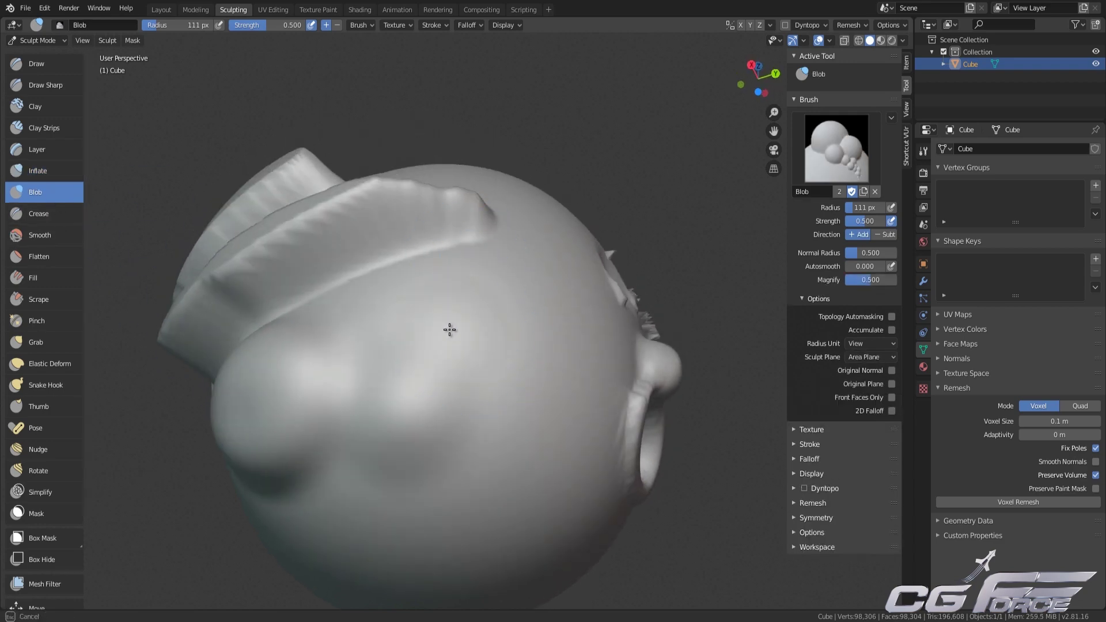
mouse_move(449, 328)
left_mouse_down()
mouse_move(434, 321)
mouse_move(545, 292)
mouse_move(509, 373)
mouse_move(521, 399)
left_mouse_up()
left_click_drag(535, 261, 506, 244)
left_click_drag(629, 320, 625, 319)
mouse_move(625, 319)
middle_mouse_down()
mouse_move(526, 313)
mouse_move(489, 348)
mouse_move(563, 328)
middle_mouse_up()
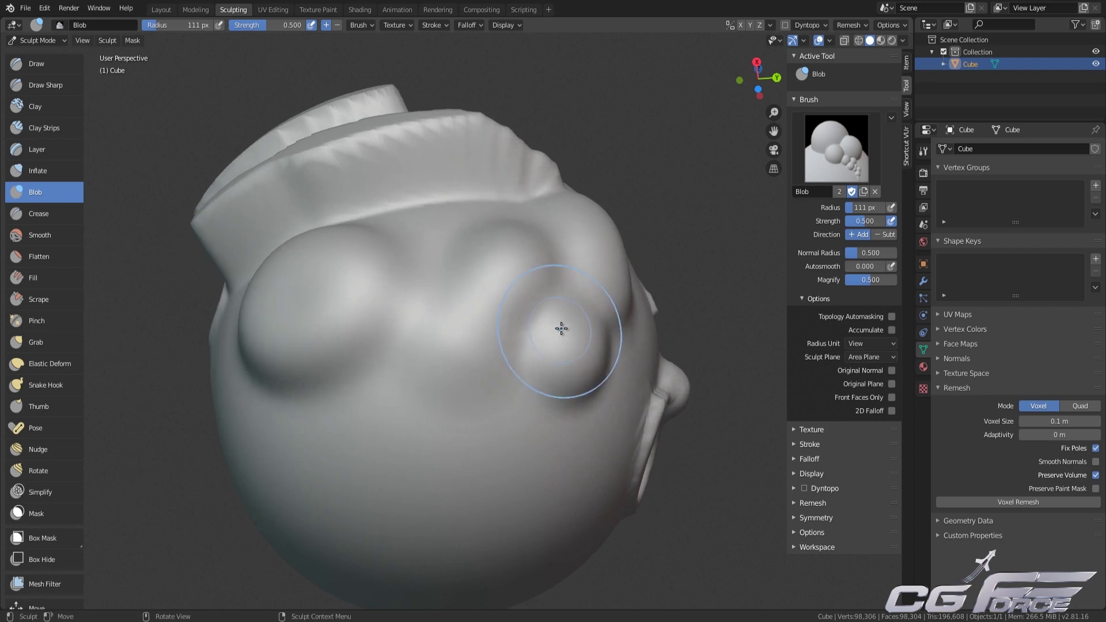
middle_click_drag(432, 308, 104, 196)
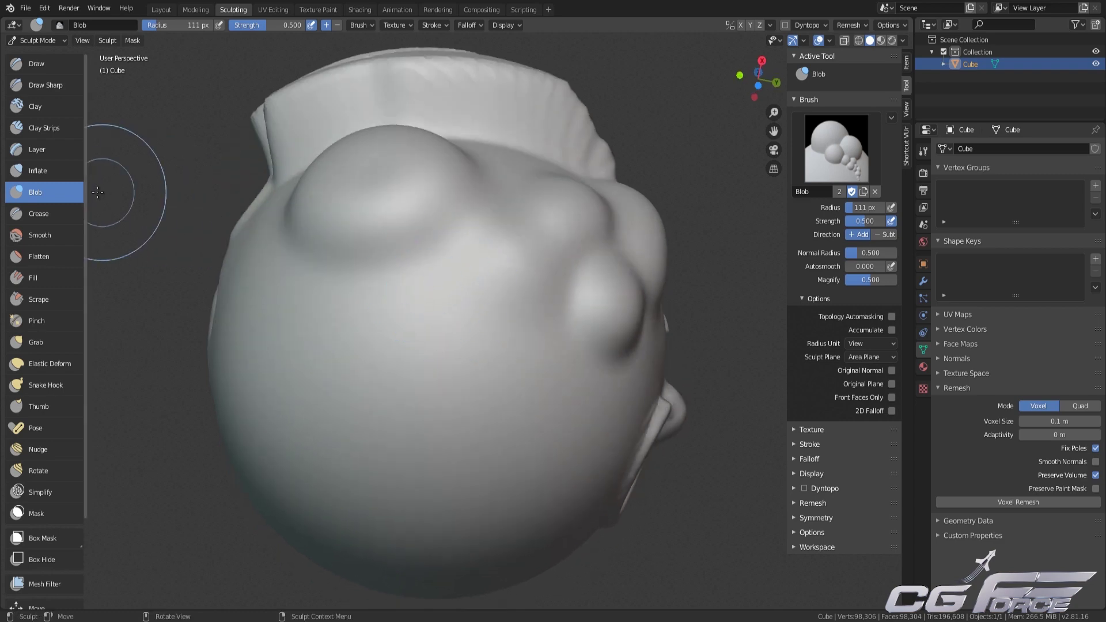
- Carve a fold beside the large bulge with the Crease brush, and enlarge the neighbouring bump with the Blob brush
left_click(60, 213)
mouse_move(426, 252)
left_mouse_down()
mouse_move(479, 262)
mouse_move(520, 182)
mouse_move(434, 252)
mouse_move(562, 164)
mouse_move(427, 267)
mouse_move(449, 242)
left_mouse_up()
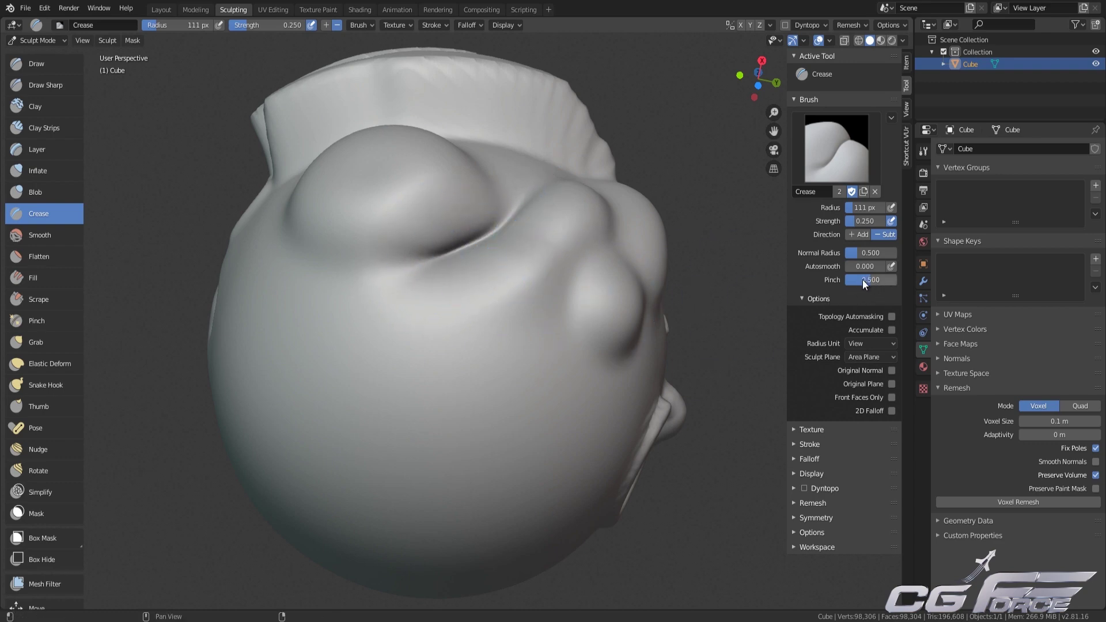
left_click(47, 191)
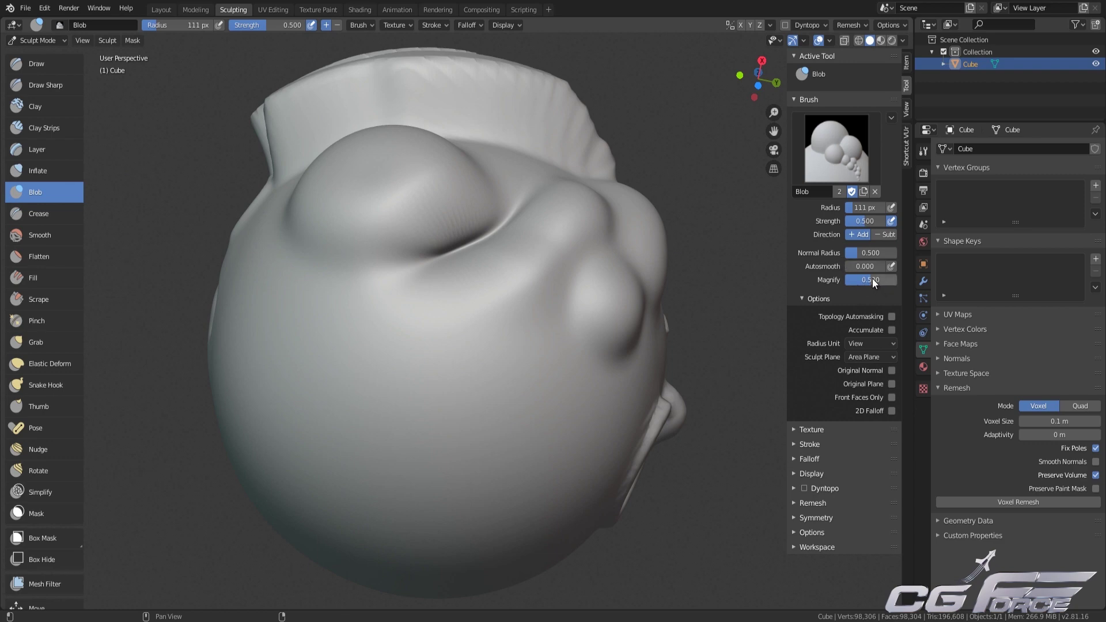
mouse_move(618, 293)
left_mouse_down()
mouse_move(570, 249)
mouse_move(572, 232)
mouse_move(588, 261)
mouse_move(578, 227)
left_mouse_up()
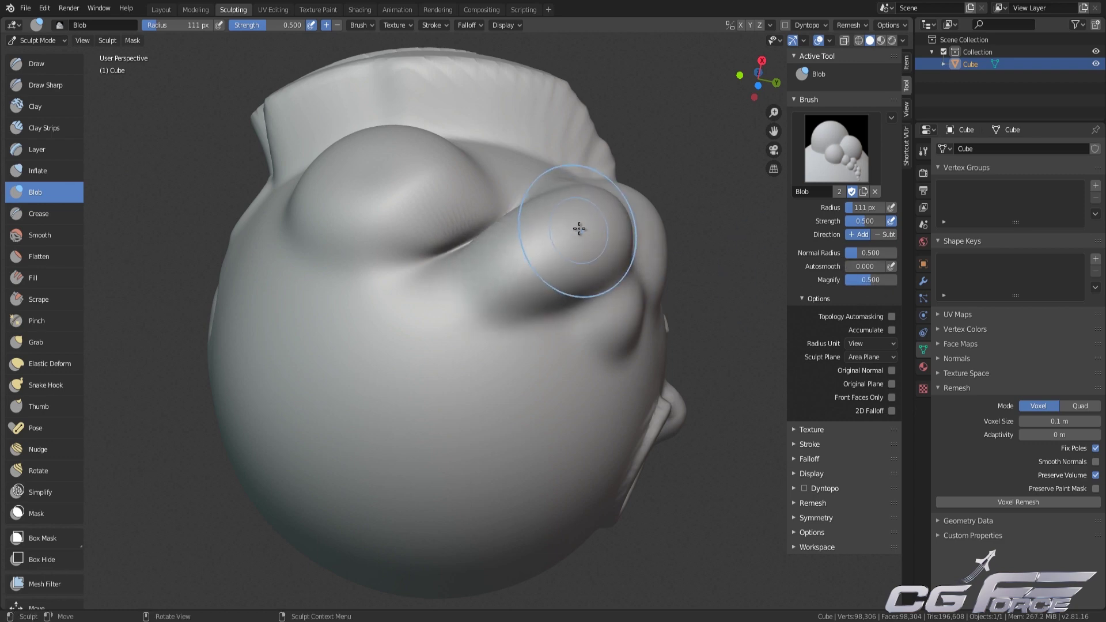
- Extend the fold using the Crease brush with Pinch 0.326, and soften the bulges and layered bands with the Smooth brush
left_click(44, 217)
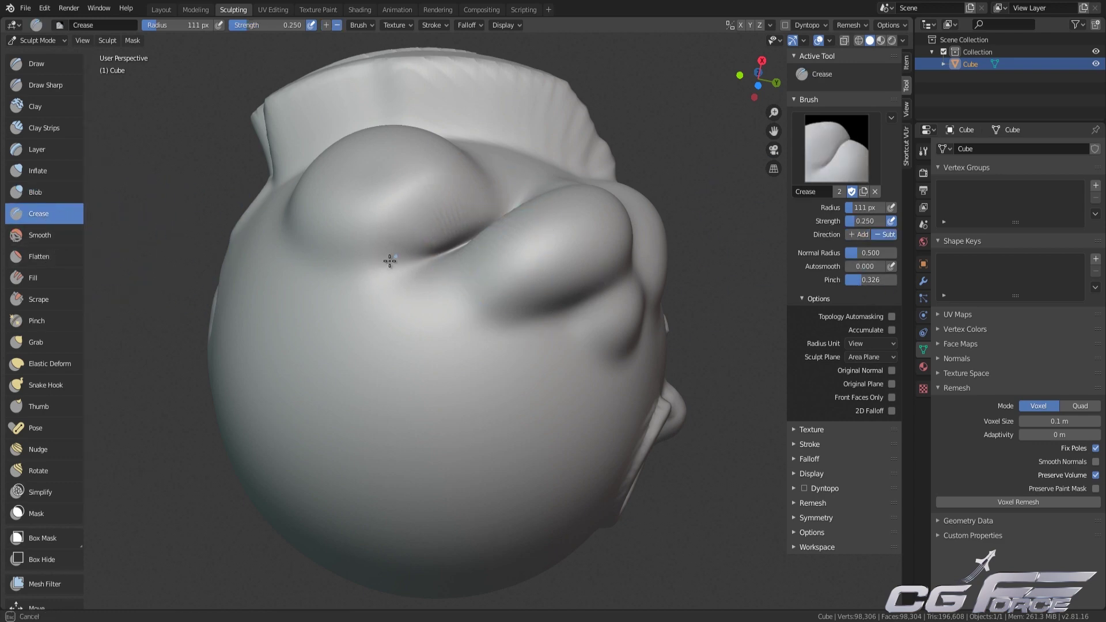
left_click(58, 239)
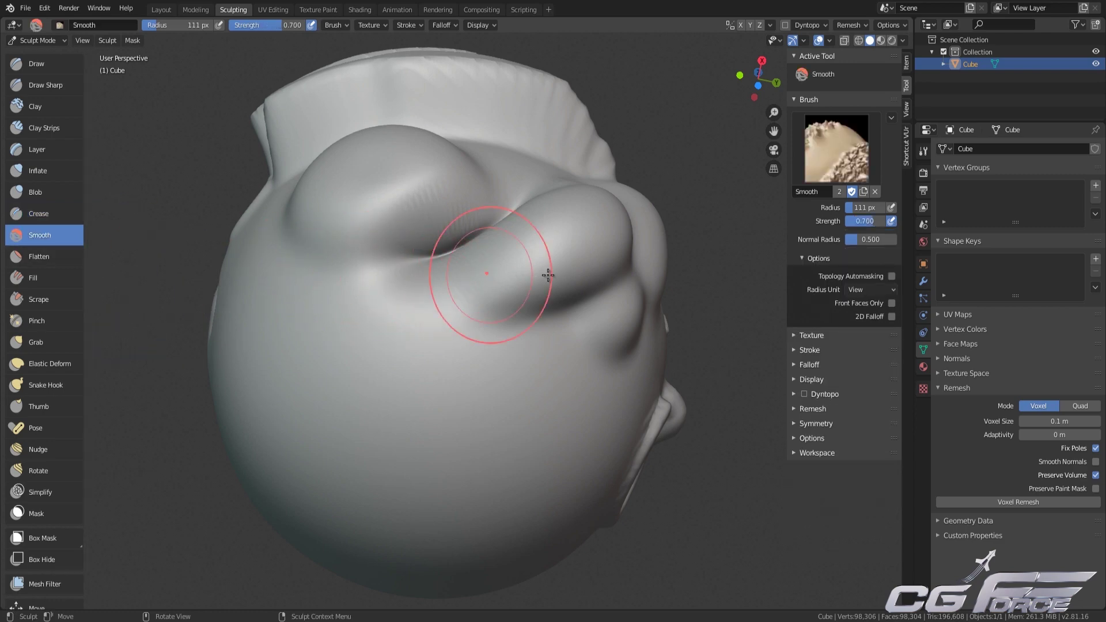
mouse_move(407, 210)
left_mouse_down()
mouse_move(493, 239)
mouse_move(375, 266)
mouse_move(441, 193)
left_mouse_up()
mouse_move(463, 175)
middle_mouse_down()
mouse_move(449, 223)
mouse_move(458, 232)
middle_mouse_up()
mouse_move(471, 212)
left_mouse_down()
mouse_move(408, 161)
mouse_move(432, 167)
left_mouse_up()
middle_click_drag(443, 214, 465, 208)
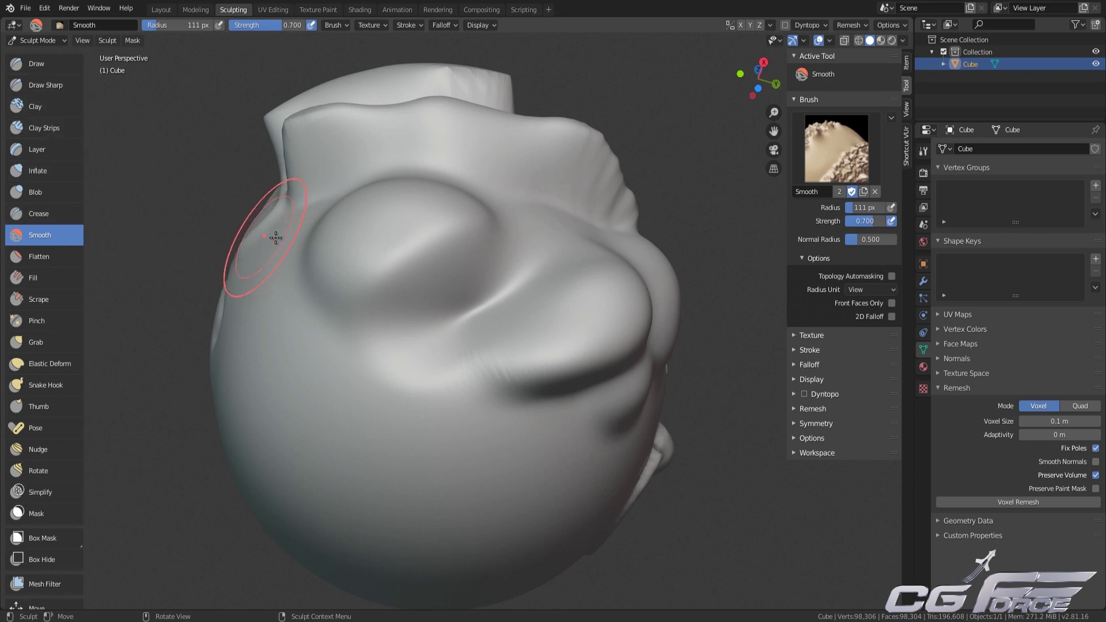
- Add volume below the large bulge with the Draw brush and smooth the new form into the neighbouring fold
left_click(50, 68)
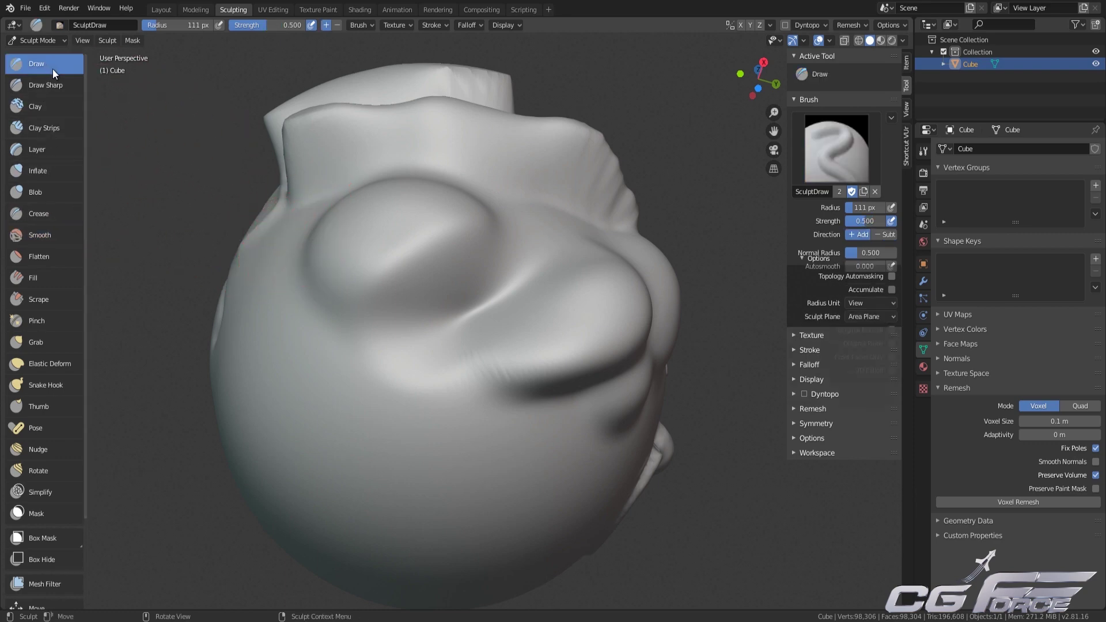
left_click_drag(398, 320, 454, 323)
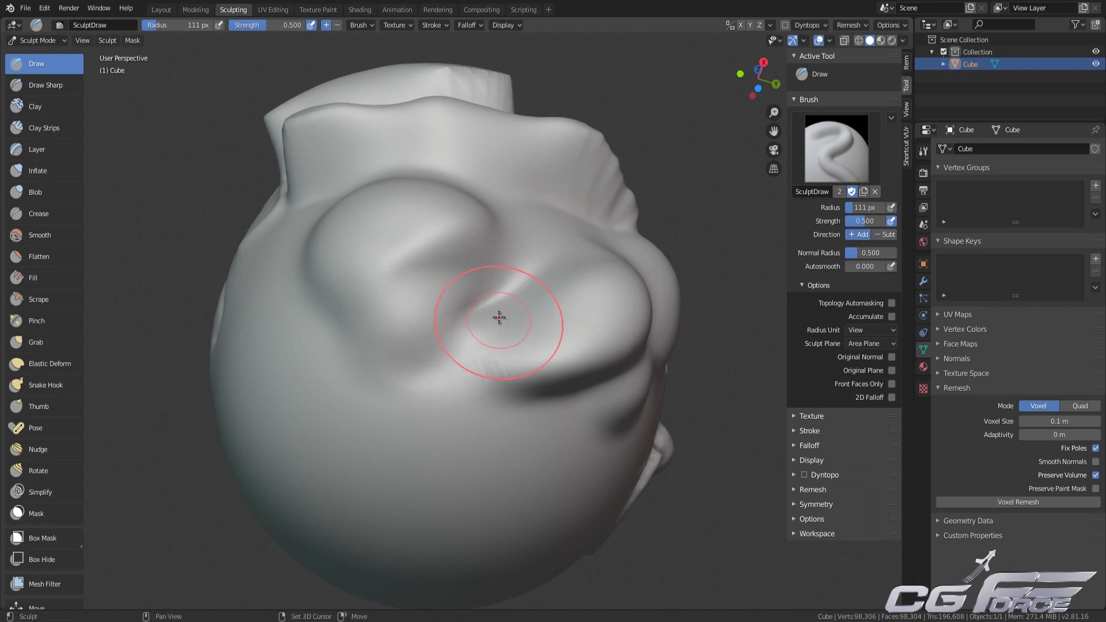
left_click_drag(513, 272, 372, 339, "shift")
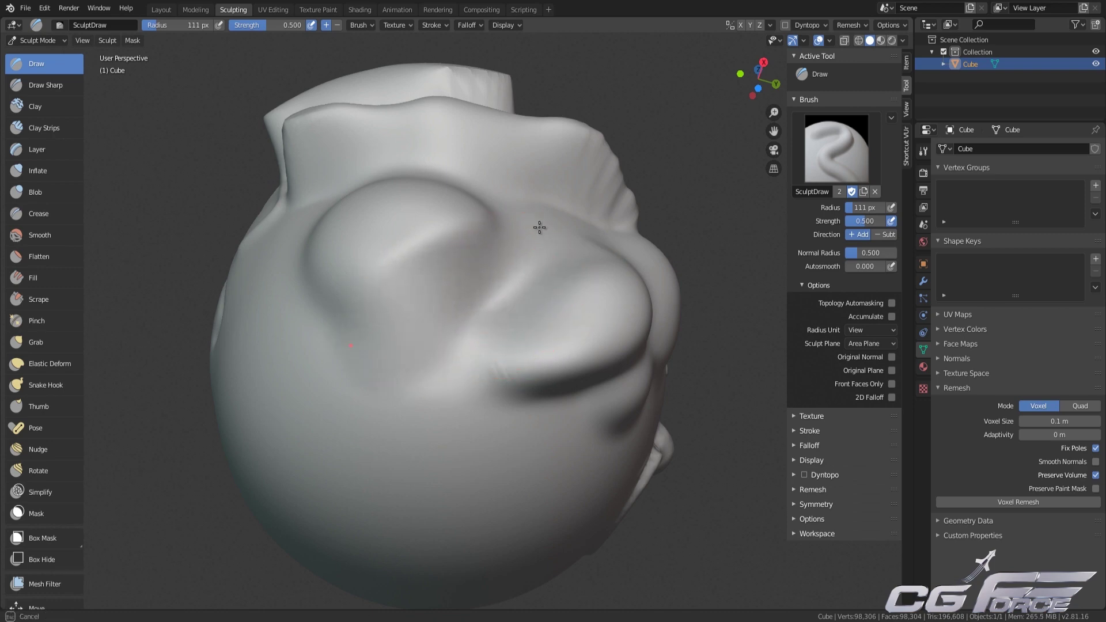
- Level the surface between the two bulges with the Flatten brush and fill the hollow beside them with the Fill brush
left_click(53, 235)
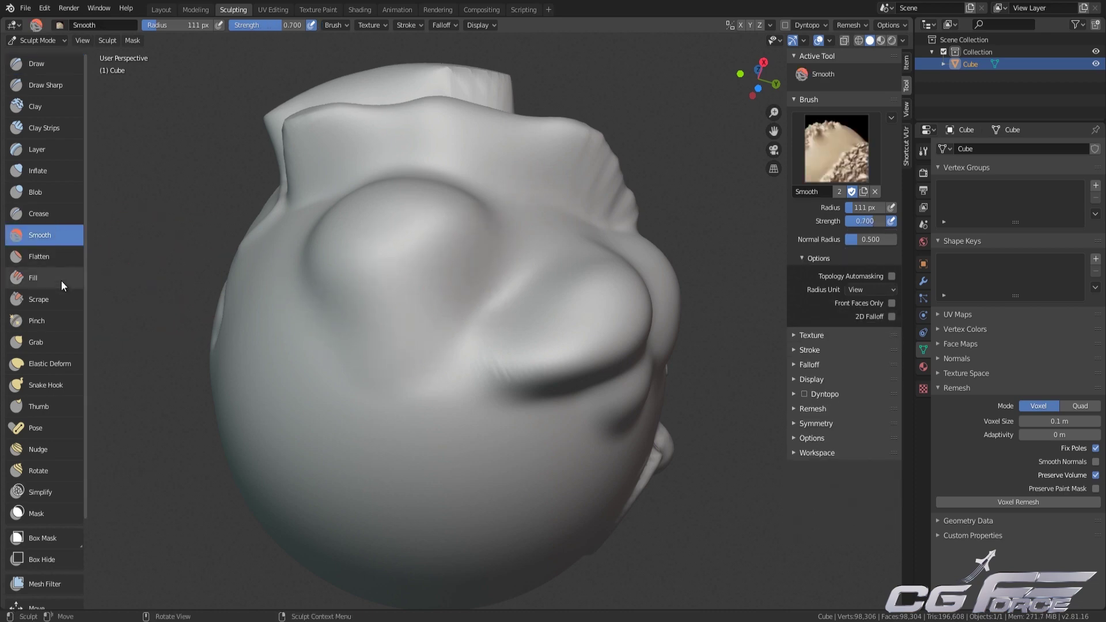
scroll(57, 265, "down", 1)
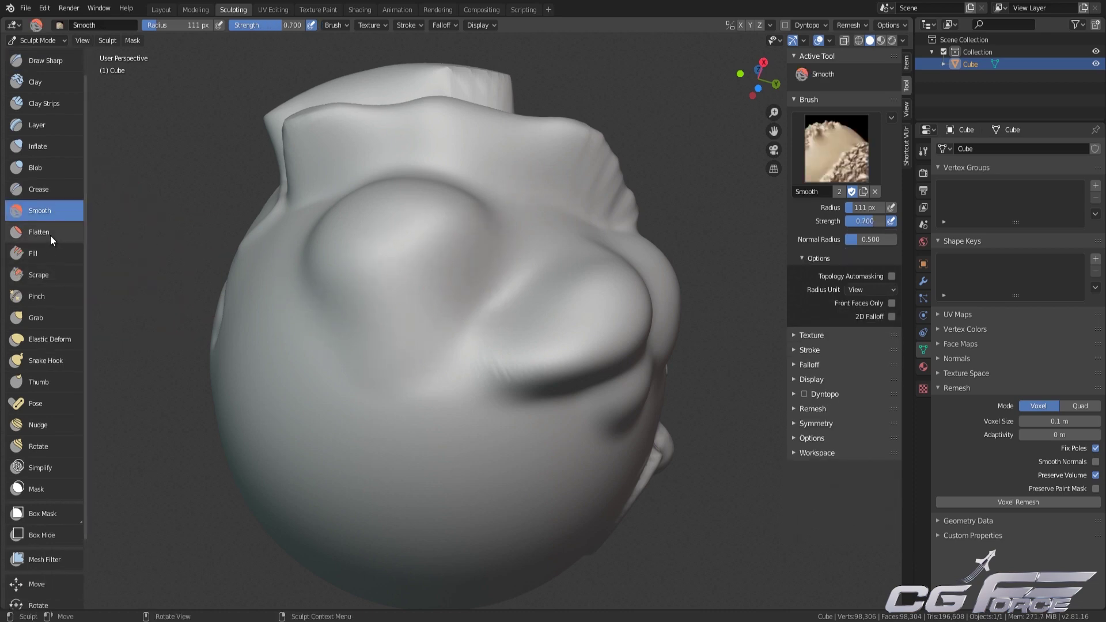
left_click(51, 235)
mouse_move(501, 230)
left_mouse_down()
mouse_move(437, 227)
mouse_move(493, 247)
mouse_move(449, 296)
mouse_move(455, 284)
left_mouse_up()
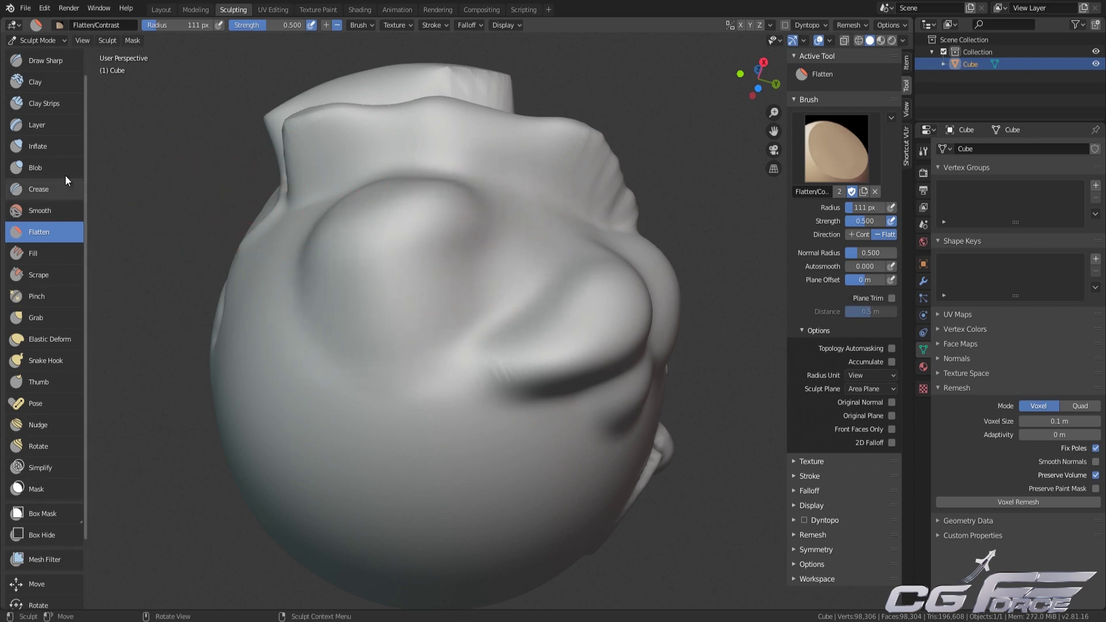
left_click(44, 256)
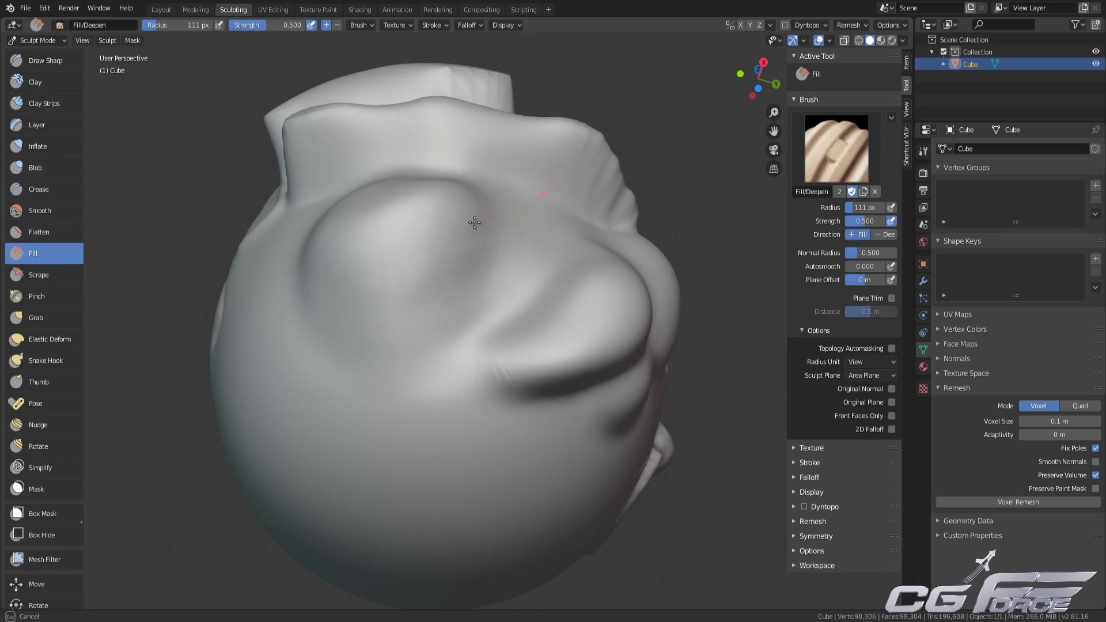
mouse_move(391, 323)
left_mouse_down()
mouse_move(469, 338)
mouse_move(432, 375)
mouse_move(482, 388)
mouse_move(479, 402)
mouse_move(464, 328)
left_mouse_up()
- Scrape a broad flat area between the two bulges with the Scrape brush
left_click(56, 281)
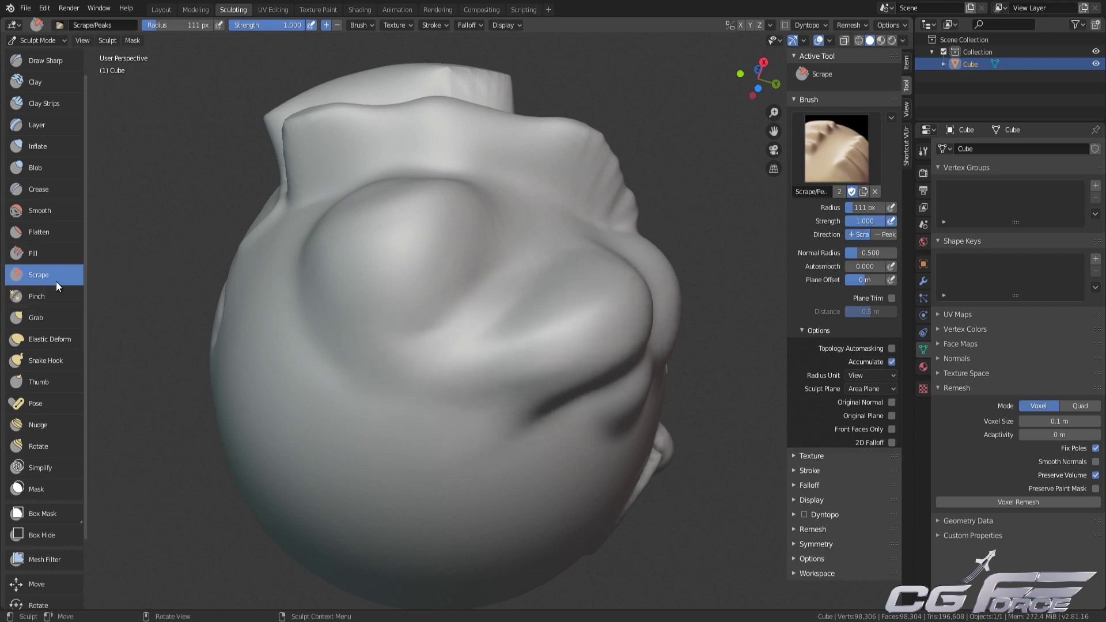
left_click_drag(410, 267, 468, 307)
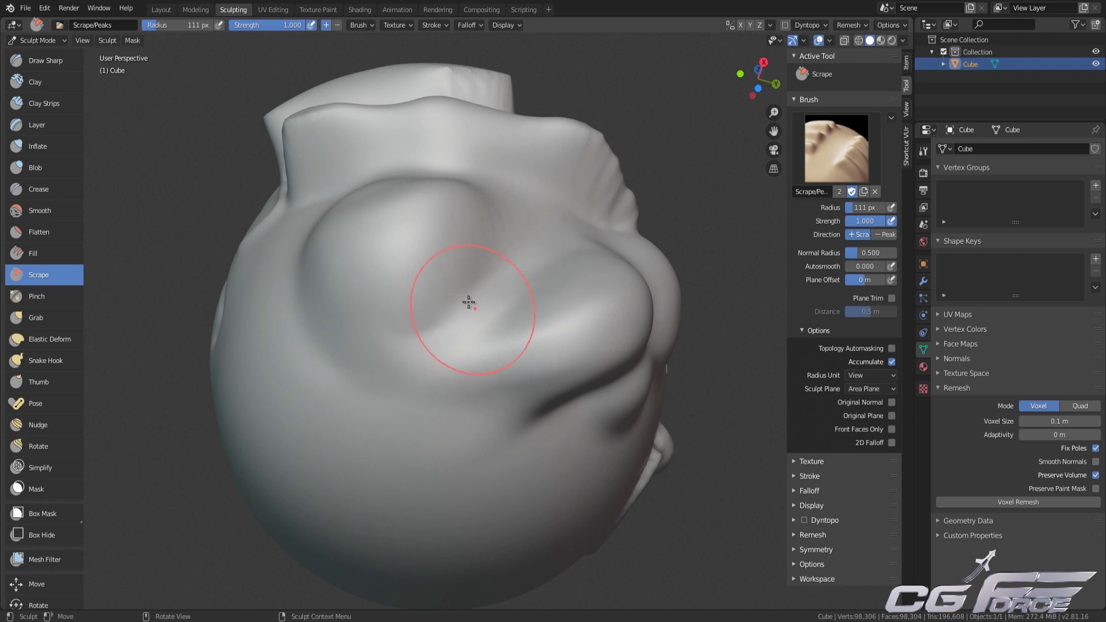
mouse_move(468, 301)
left_mouse_down()
mouse_move(561, 267)
mouse_move(378, 363)
mouse_move(543, 293)
left_mouse_up()
left_click_drag(600, 265, 601, 268)
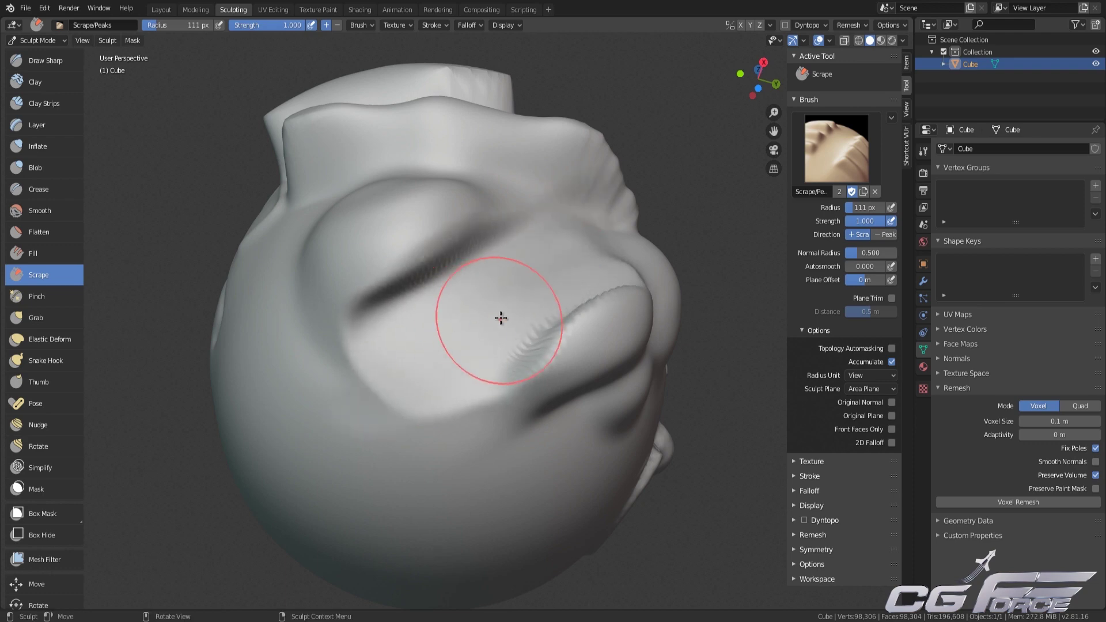
- Switch the Scrape brush direction to Peaks and sculpt over the scraped area and the edges of both bulges
mouse_move(501, 318)
middle_mouse_down()
mouse_move(507, 287)
mouse_move(541, 279)
middle_mouse_up()
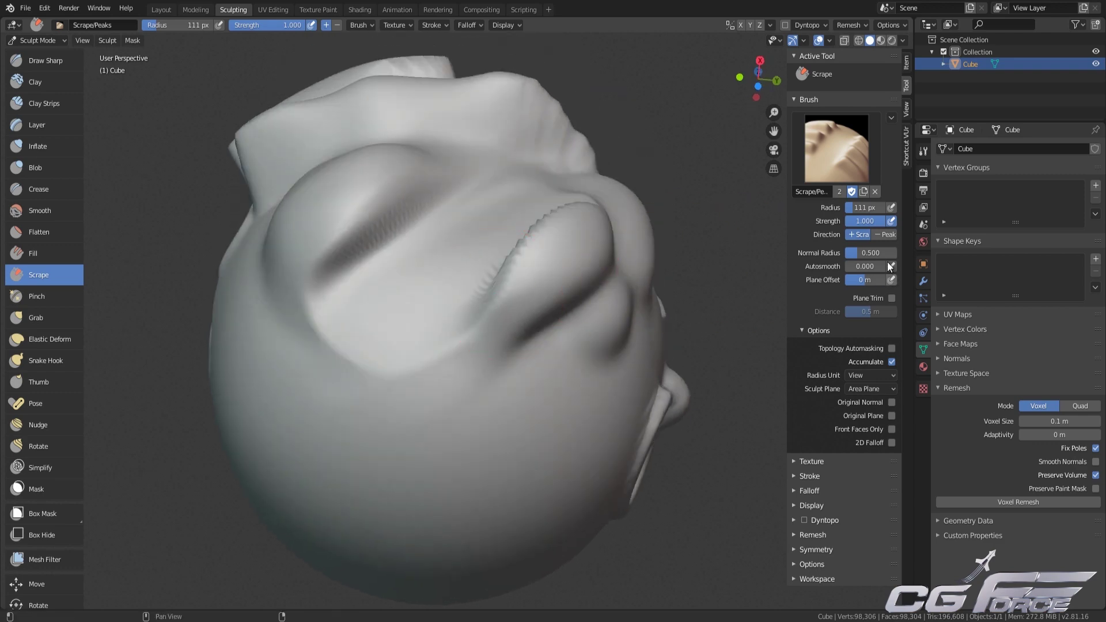
left_click(887, 234)
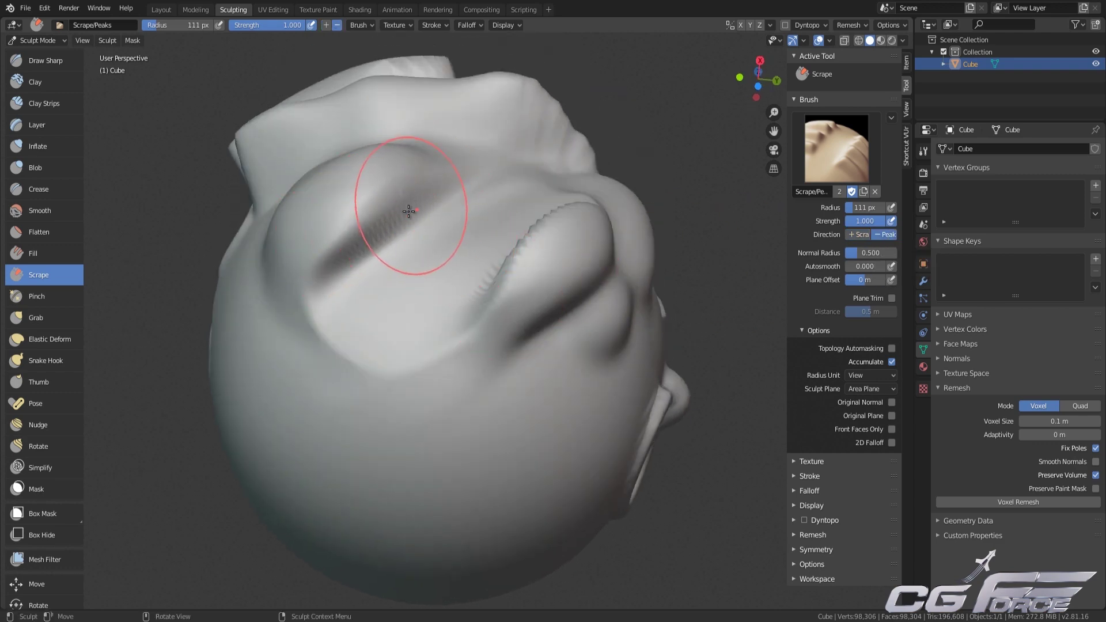
mouse_move(450, 201)
left_mouse_down()
mouse_move(383, 210)
mouse_move(464, 185)
mouse_move(424, 217)
mouse_move(477, 235)
left_mouse_up()
middle_click_drag(476, 236, 609, 280)
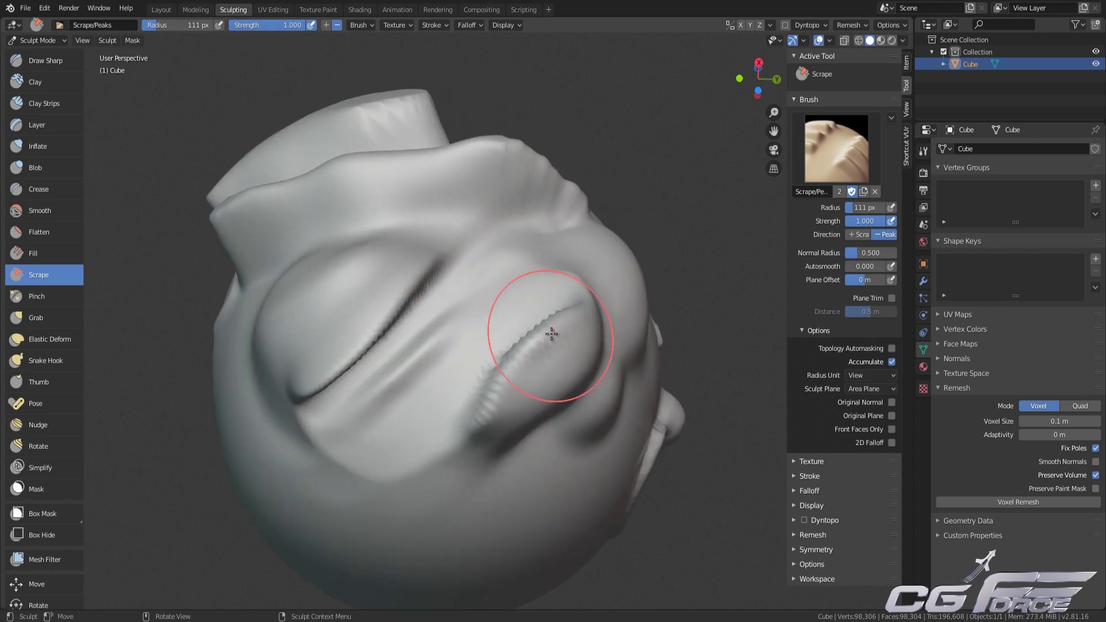
middle_click_drag(548, 326, 647, 380)
mouse_move(696, 477)
middle_mouse_down()
mouse_move(605, 447)
mouse_move(624, 352)
middle_mouse_up()
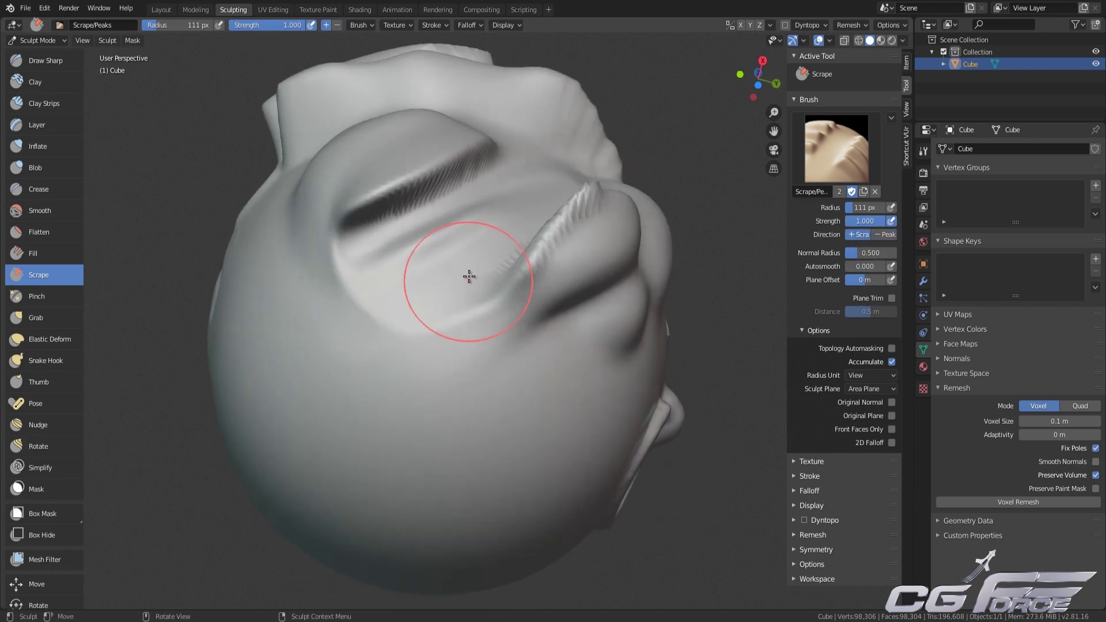
left_click_drag(470, 274, 394, 294)
mouse_move(567, 233)
left_mouse_down()
mouse_move(436, 269)
mouse_move(80, 273)
left_mouse_up()
- Distort the scraped area with the Pinch brush, and pull the neighbouring bulge outward using the Grab brush at a 434 px radius
left_click(49, 296)
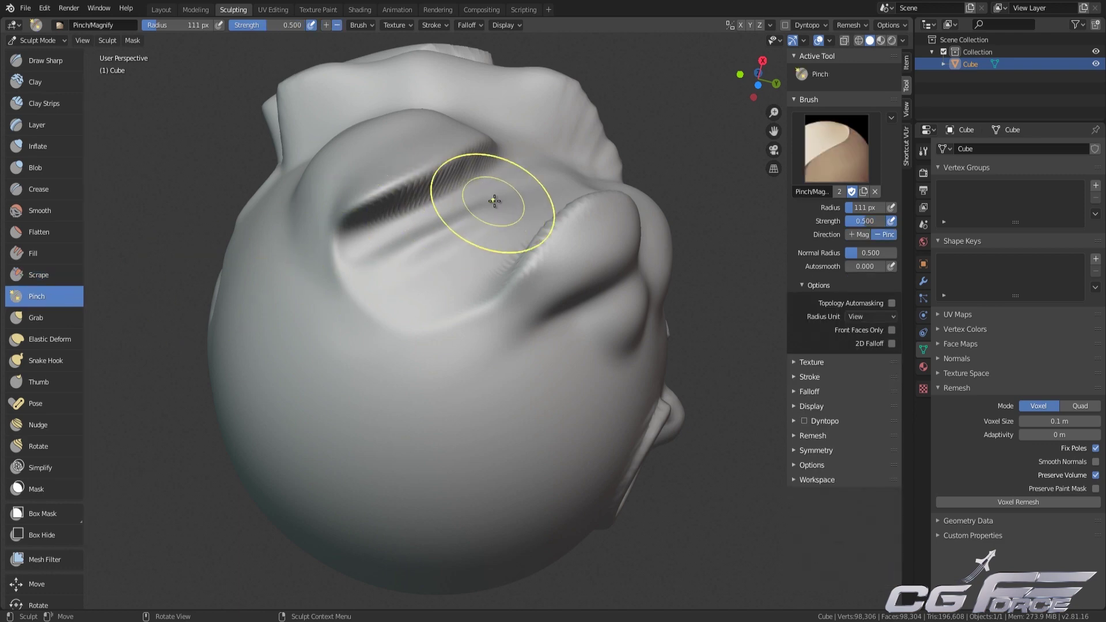
left_click_drag(494, 201, 431, 240)
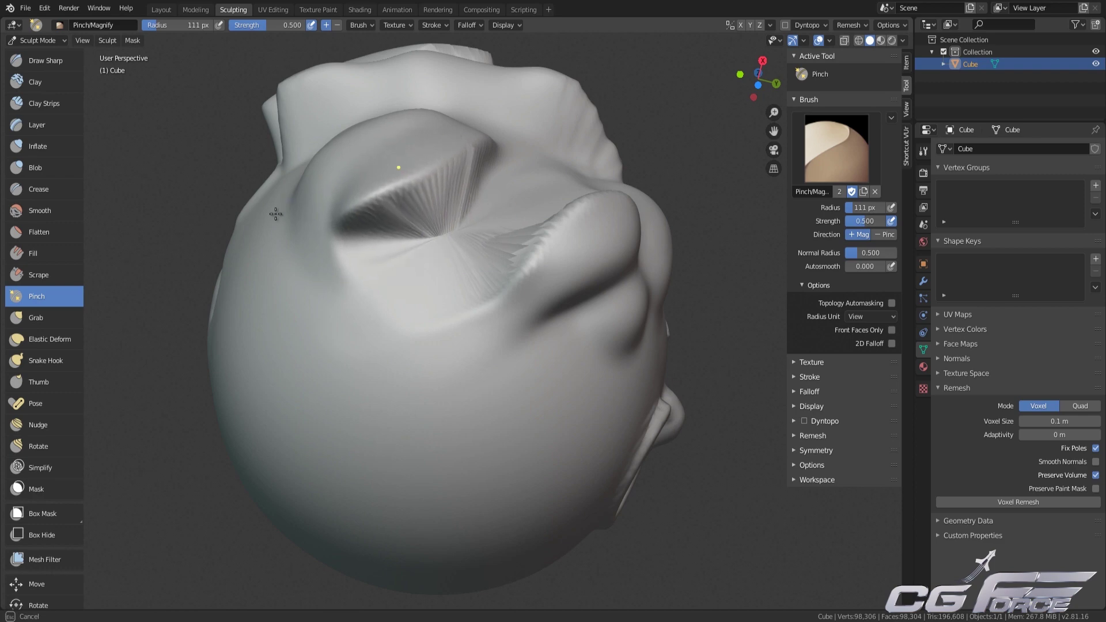
left_click(54, 320)
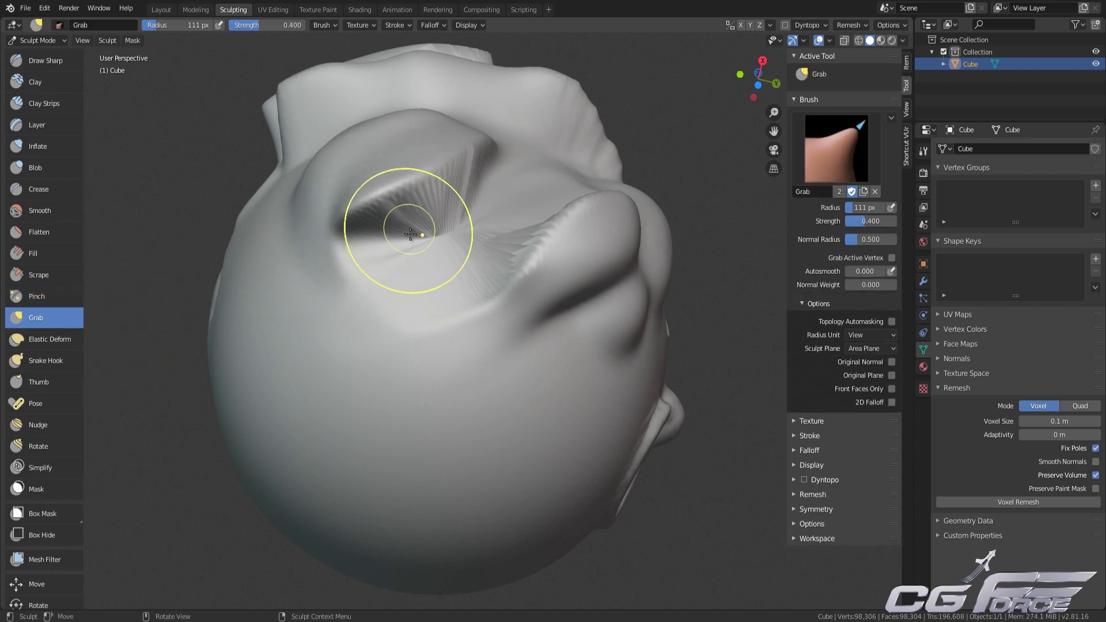
key("f")
left_click(510, 277)
mouse_move(510, 276)
middle_mouse_down()
mouse_move(533, 253)
mouse_move(456, 410)
middle_mouse_up()
mouse_move(528, 301)
left_mouse_down()
mouse_move(570, 265)
mouse_move(736, 185)
mouse_move(812, 185)
left_mouse_up()
- Deform the head around the bulges with the Elastic Deform brush, and set its radius to 186 px
left_click(58, 339)
scroll(380, 316, "down", 1)
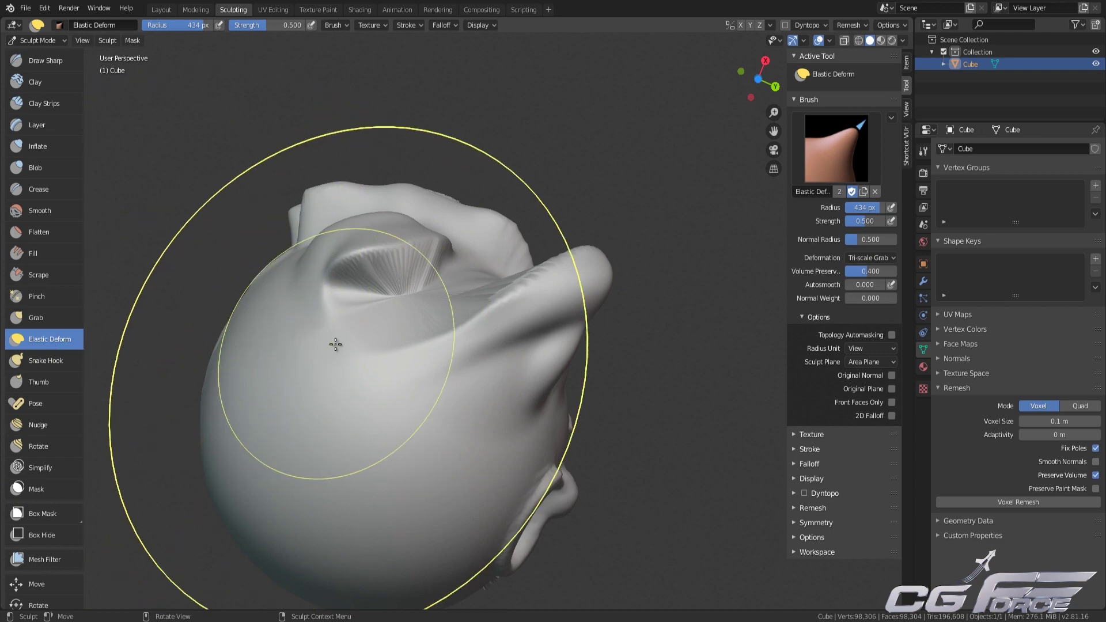
mouse_move(360, 320)
left_mouse_down()
mouse_move(283, 313)
mouse_move(457, 203)
mouse_move(494, 378)
mouse_move(288, 412)
left_mouse_up()
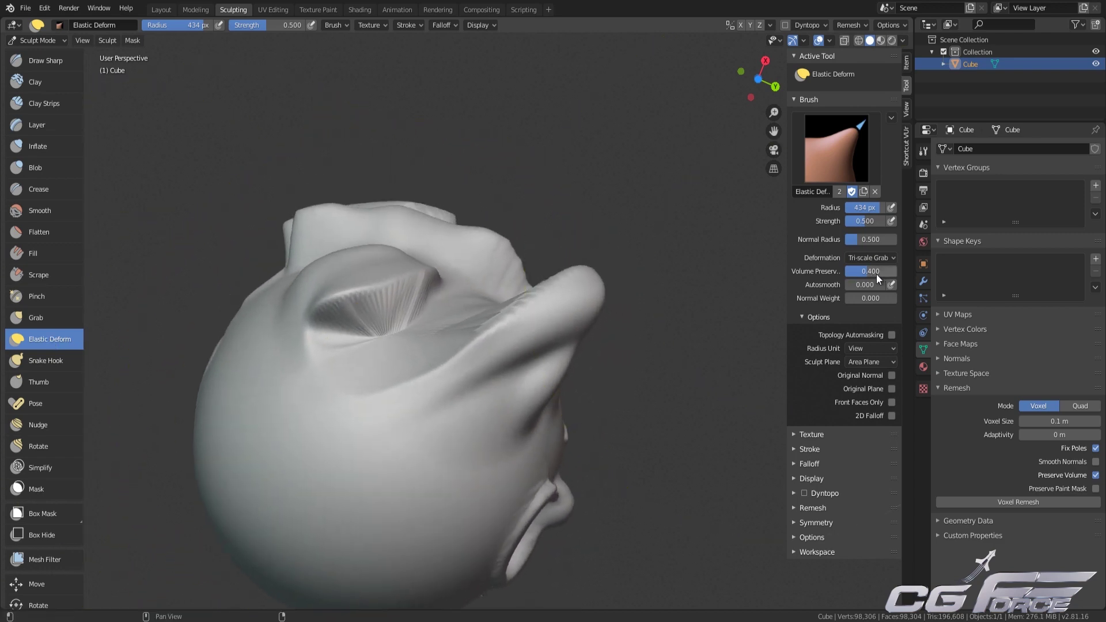
left_click(881, 258)
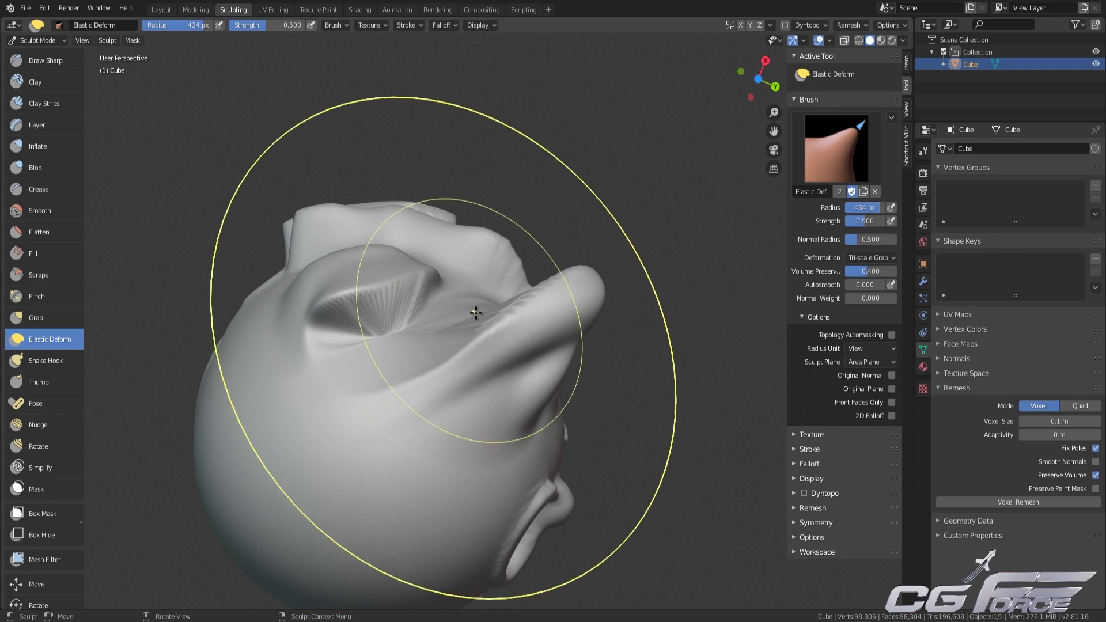
key("f")
left_click(287, 301)
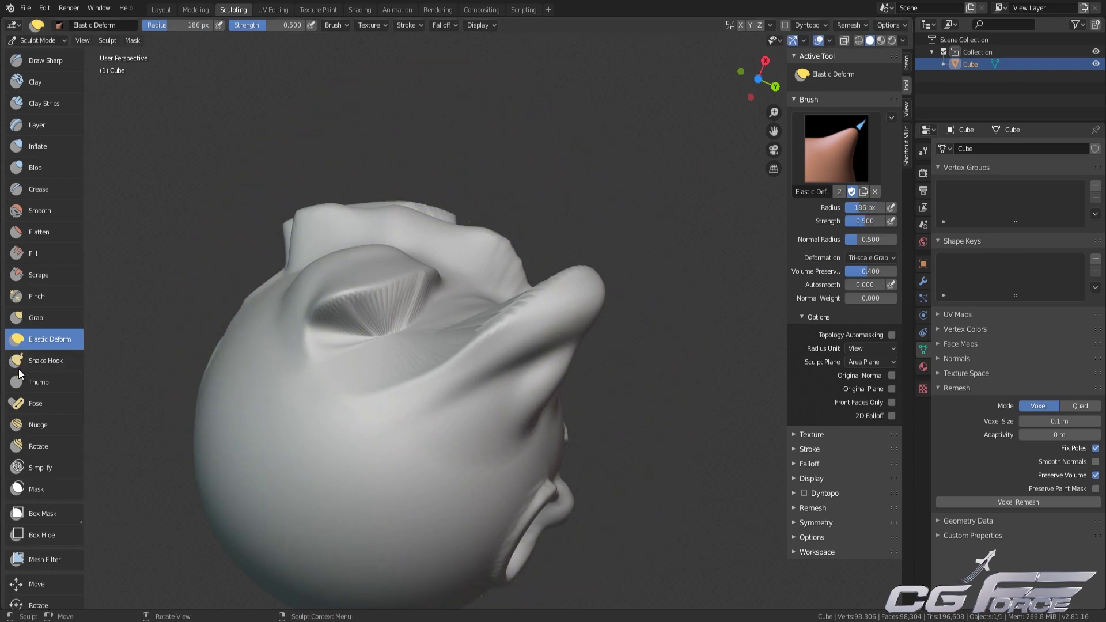
- Pull the protruding bulge into a long horn using the Snake Hook brush with a 70 px radius
left_click(66, 363)
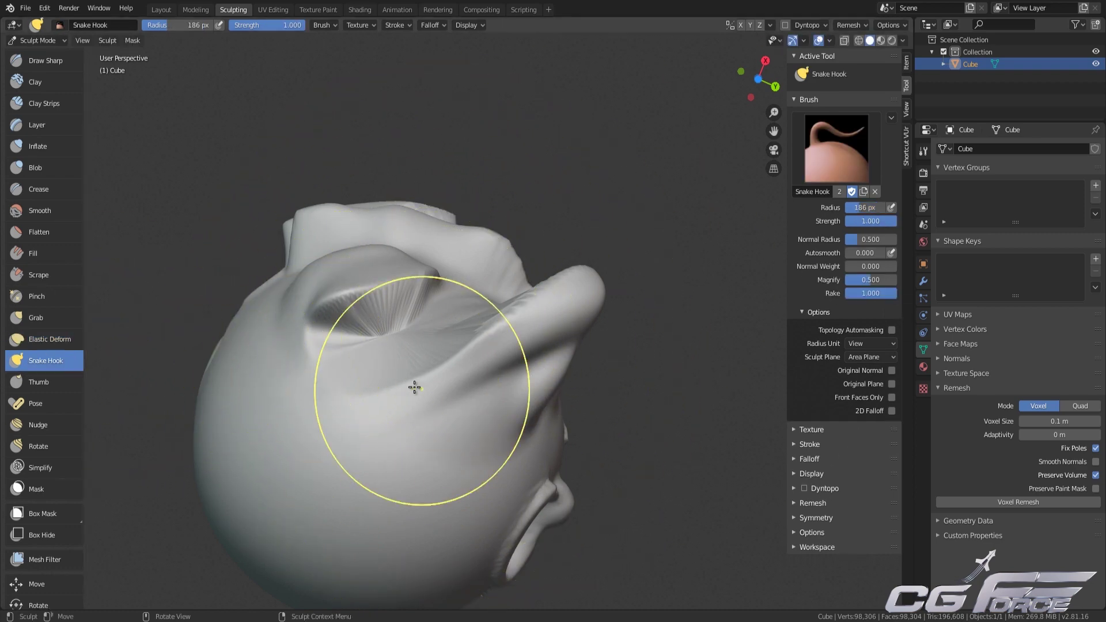
key("f")
left_click(407, 361)
middle_click_drag(484, 278, 624, 190)
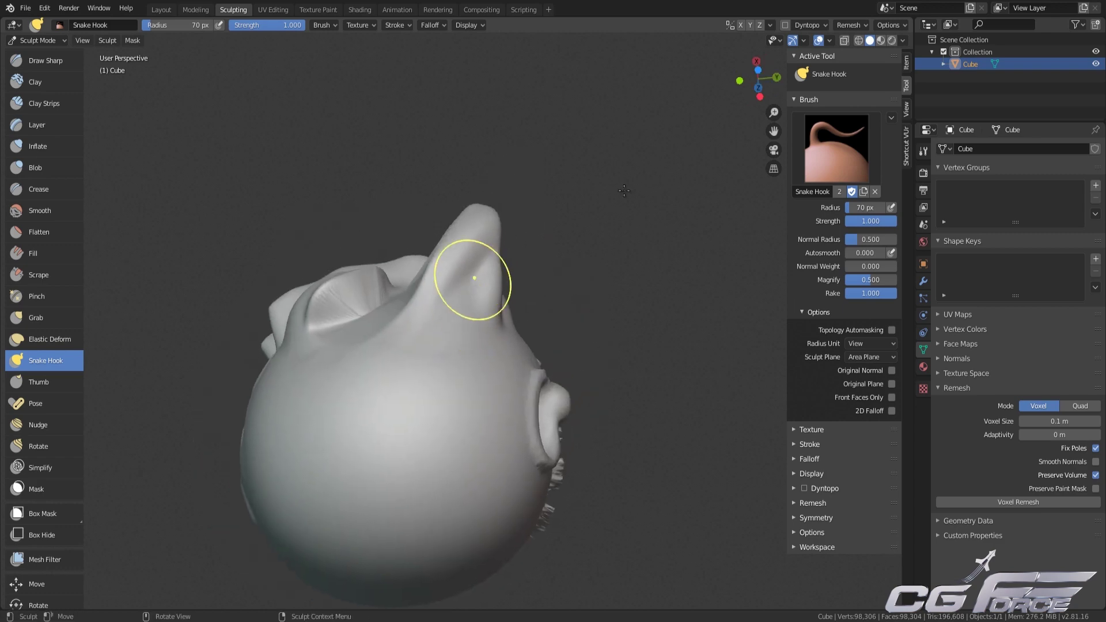
left_click(829, 151)
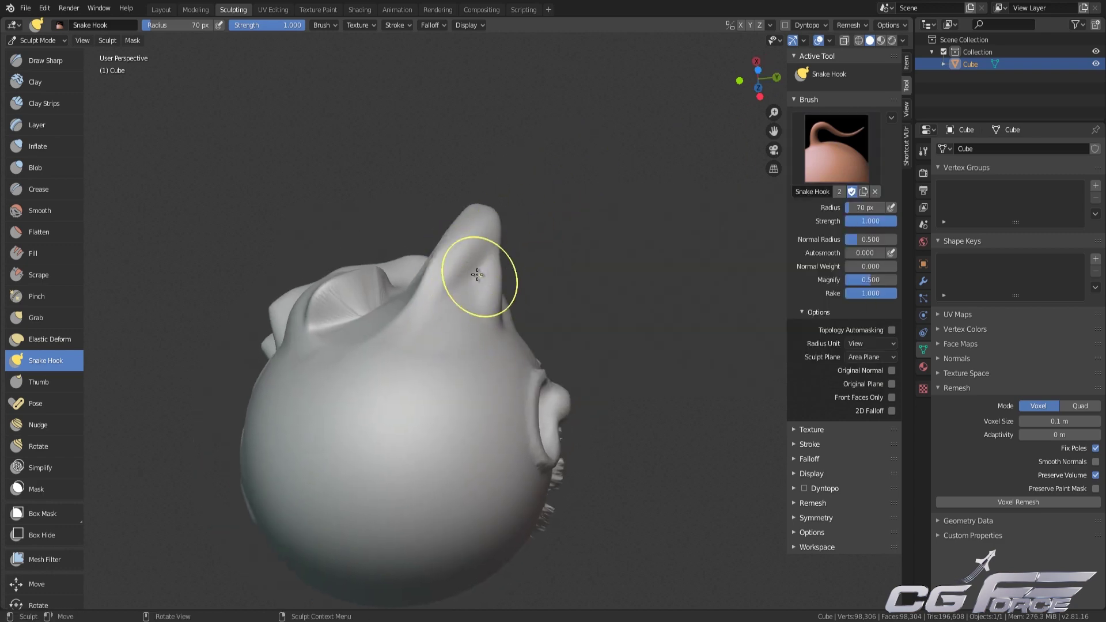
left_click_drag(477, 275, 529, 208)
- Draw out a second curved horn beside the first with the Snake Hook brush
mouse_move(528, 328)
middle_mouse_down()
mouse_move(519, 288)
mouse_move(513, 321)
mouse_move(570, 306)
mouse_move(604, 274)
mouse_move(425, 357)
mouse_move(796, 277)
middle_mouse_up()
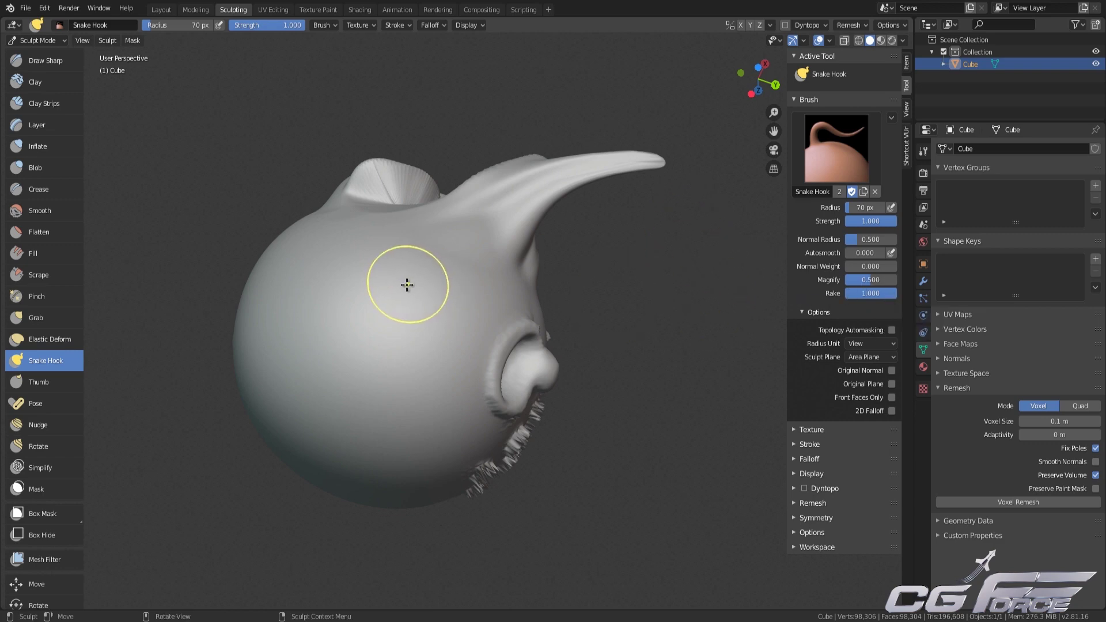
middle_click_drag(407, 284, 469, 304)
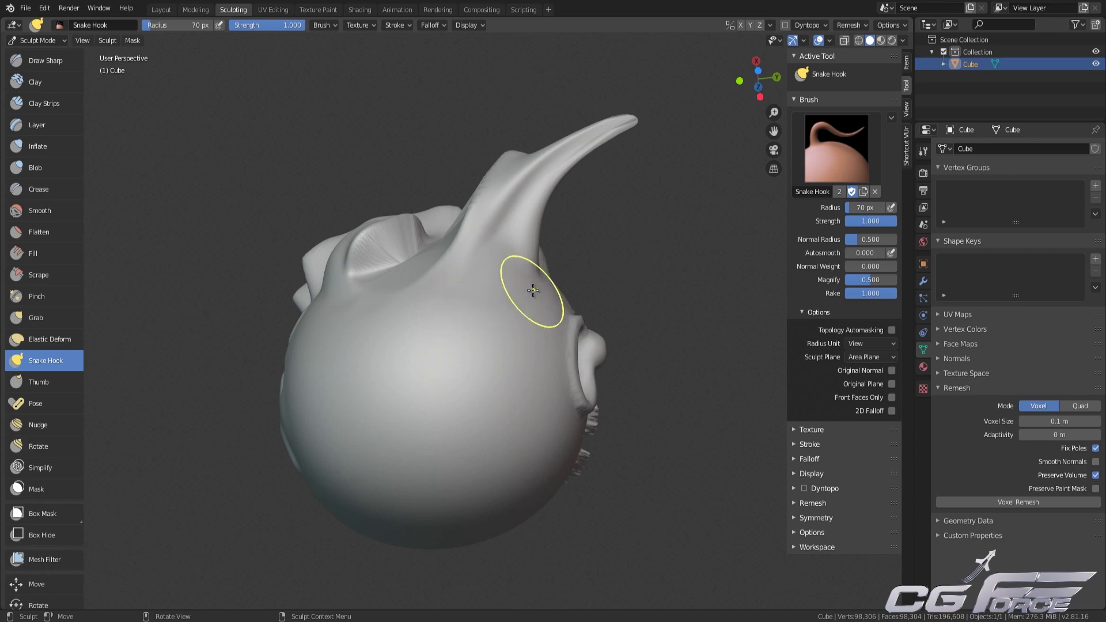
left_click_drag(536, 278, 586, 184)
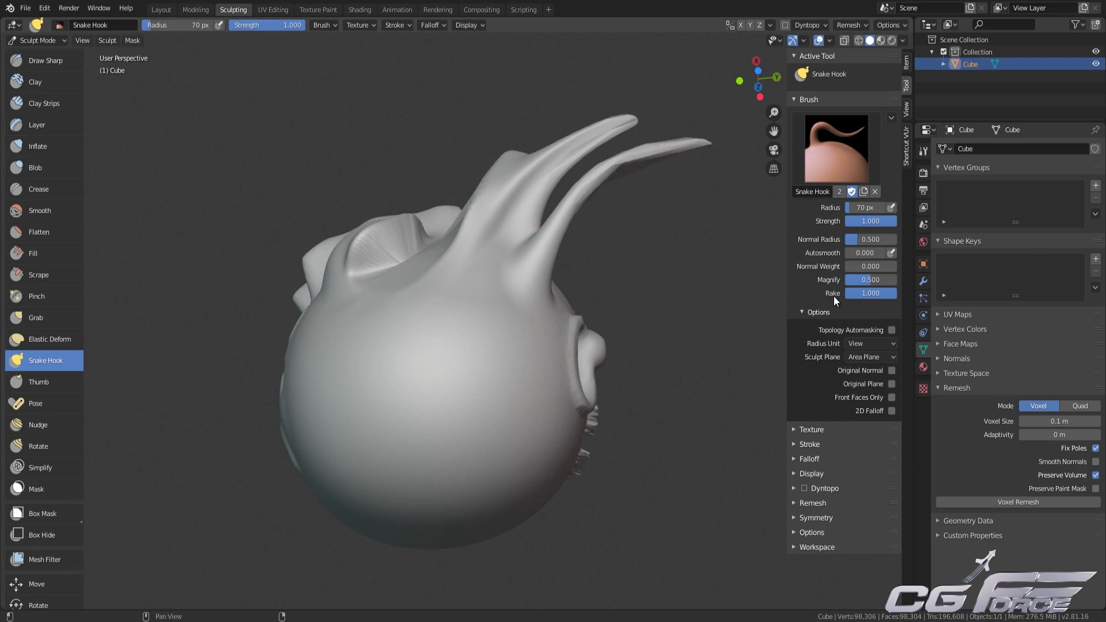
- Push the surface on the other side of the head into the neighbouring fold with the Thumb brush
mouse_move(235, 344)
middle_mouse_down()
mouse_move(284, 353)
mouse_move(218, 333)
middle_mouse_up()
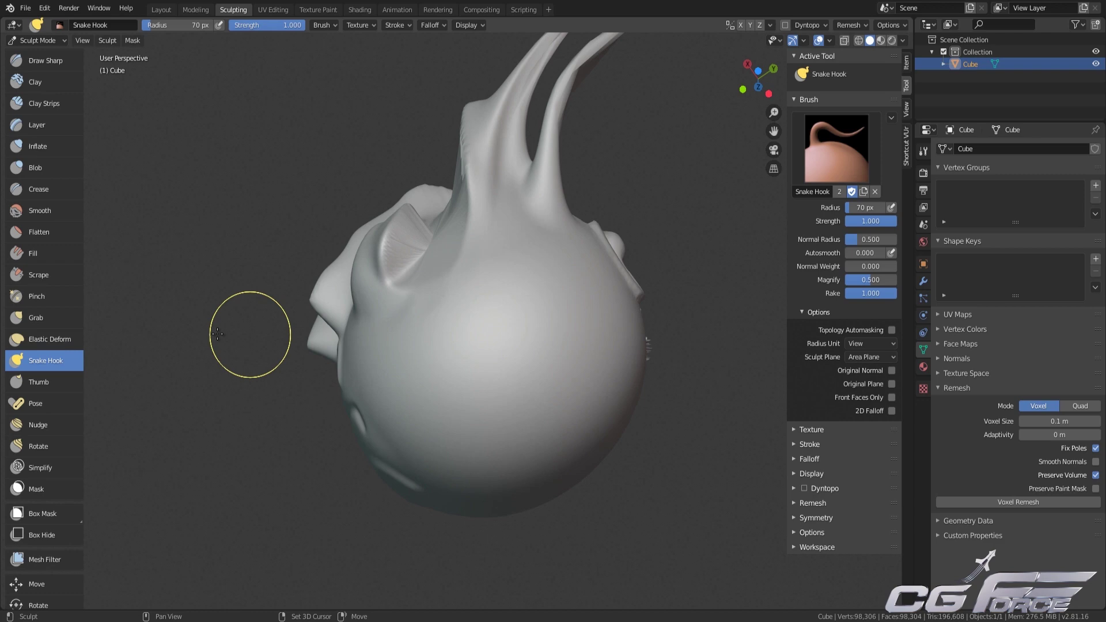
left_click(46, 383)
key("KP_1")
mouse_move(440, 291)
middle_mouse_down()
mouse_move(427, 259)
mouse_move(413, 266)
middle_mouse_up()
scroll(427, 259, "up", 3)
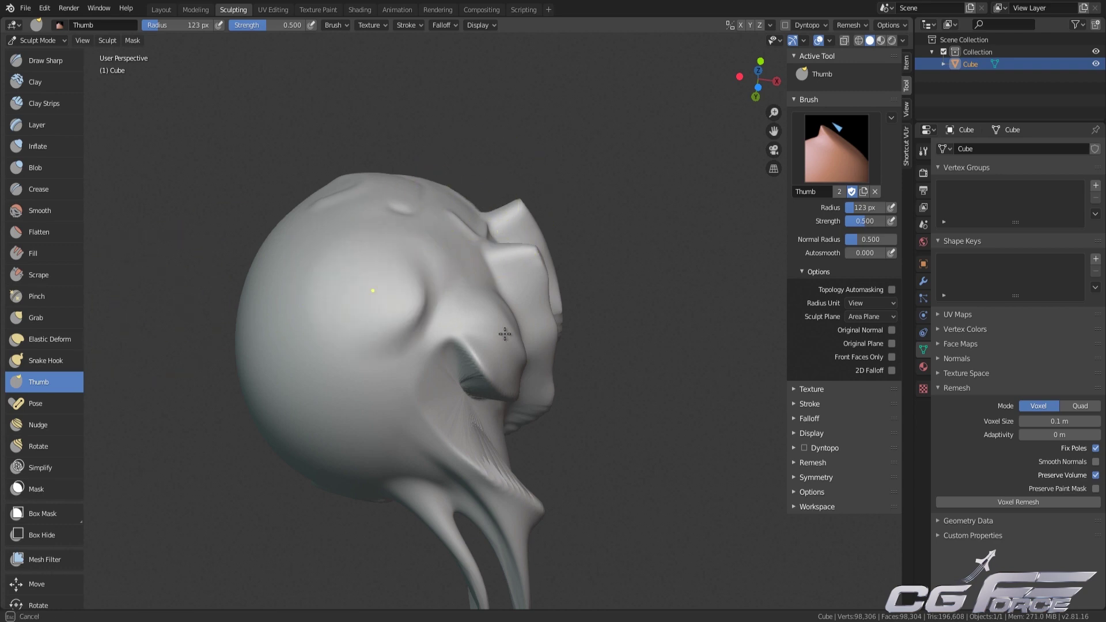
mouse_move(373, 291)
left_mouse_down()
mouse_move(406, 312)
mouse_move(526, 331)
mouse_move(423, 353)
left_mouse_up()
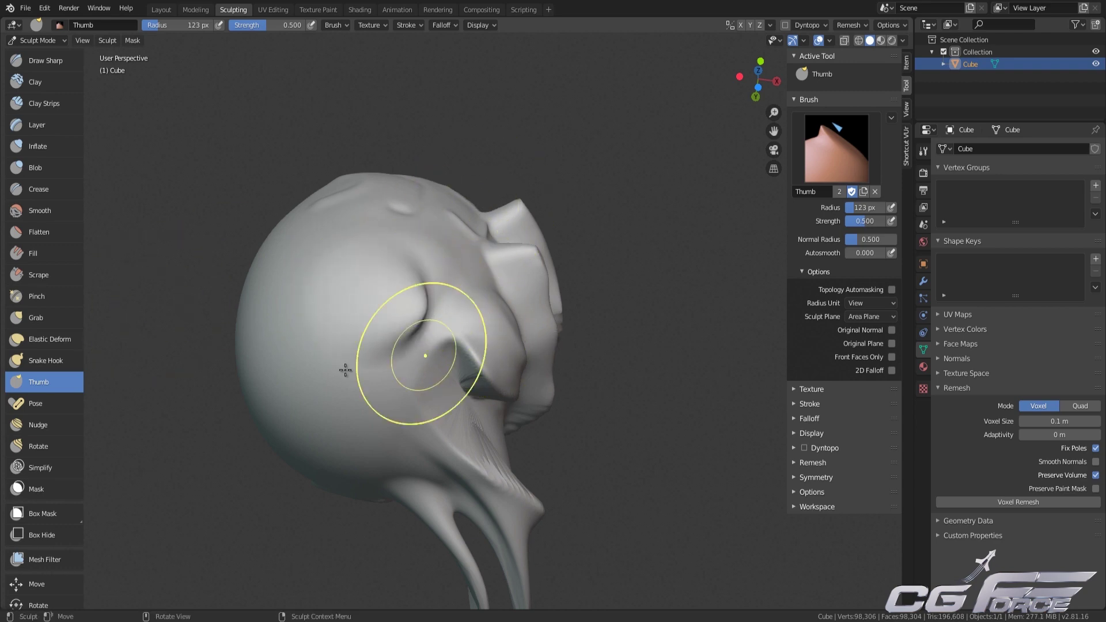
- Bend the horns and their base around the head using the Pose brush with a 216 px radius
left_click(47, 403)
scroll(346, 288, "down", 3)
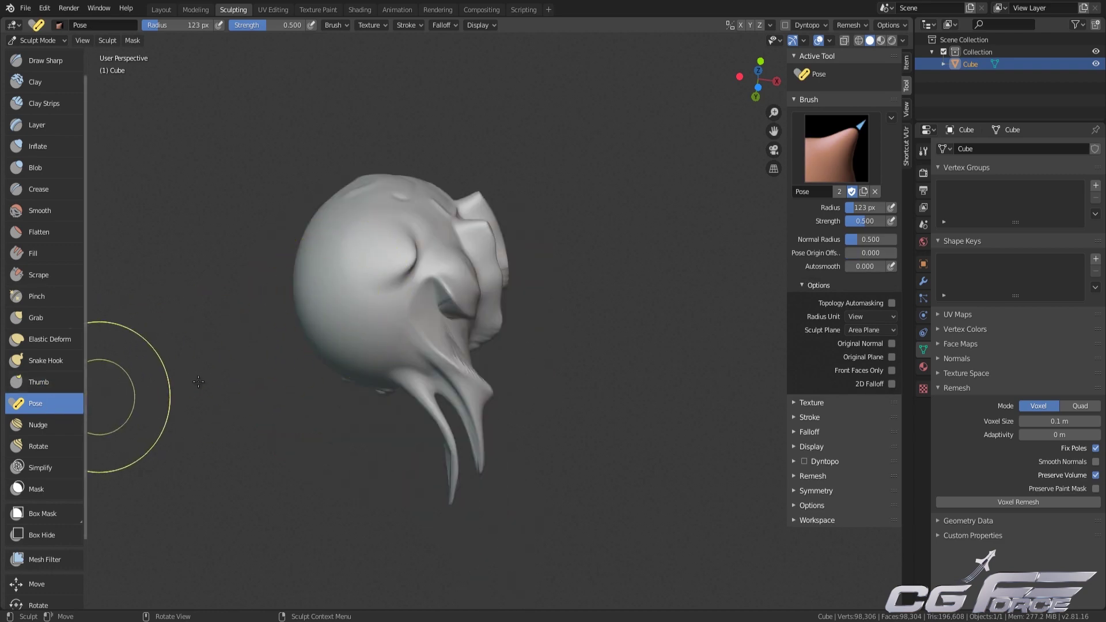
key("f")
left_click(352, 382)
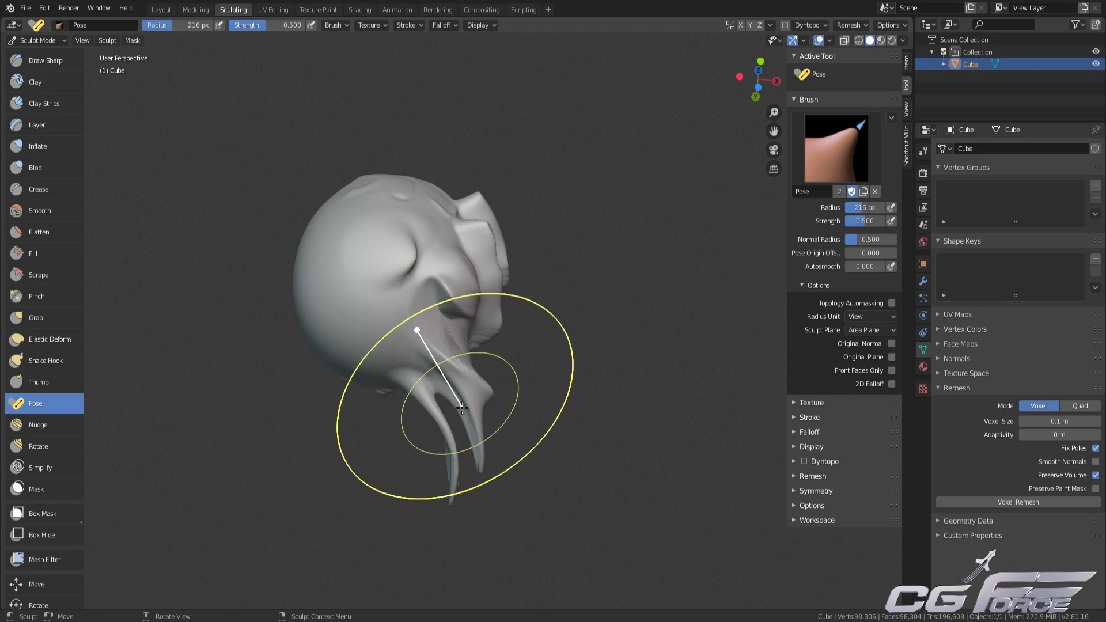
mouse_move(468, 414)
left_mouse_down()
mouse_move(403, 432)
mouse_move(462, 387)
mouse_move(459, 407)
mouse_move(445, 357)
left_mouse_up()
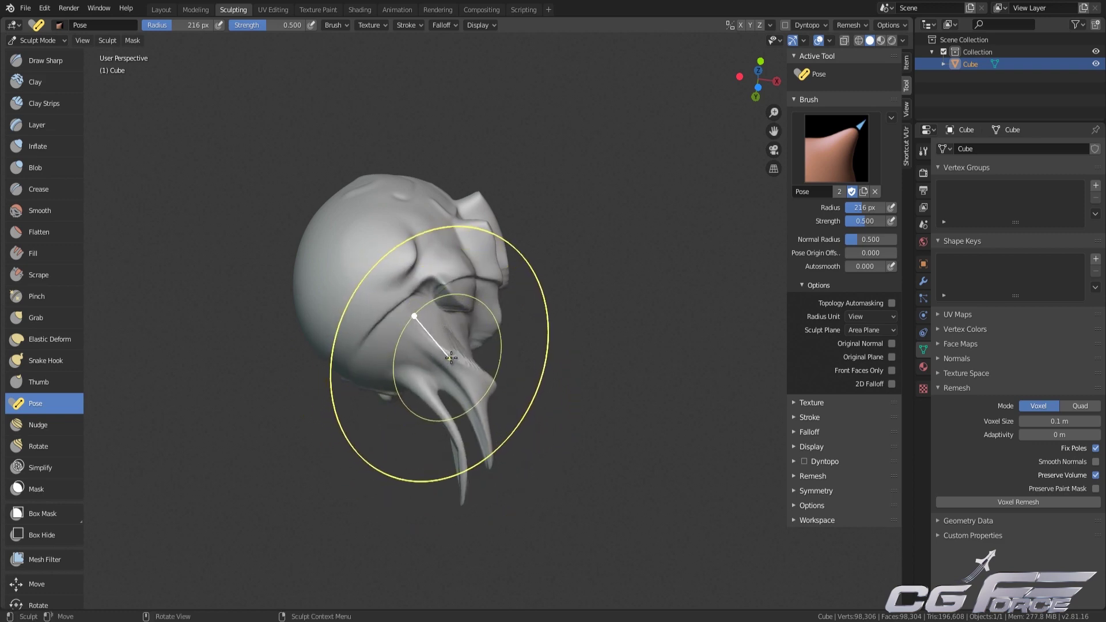
mouse_move(457, 362)
middle_mouse_down()
mouse_move(398, 377)
mouse_move(373, 350)
mouse_move(505, 352)
mouse_move(445, 337)
middle_mouse_up()
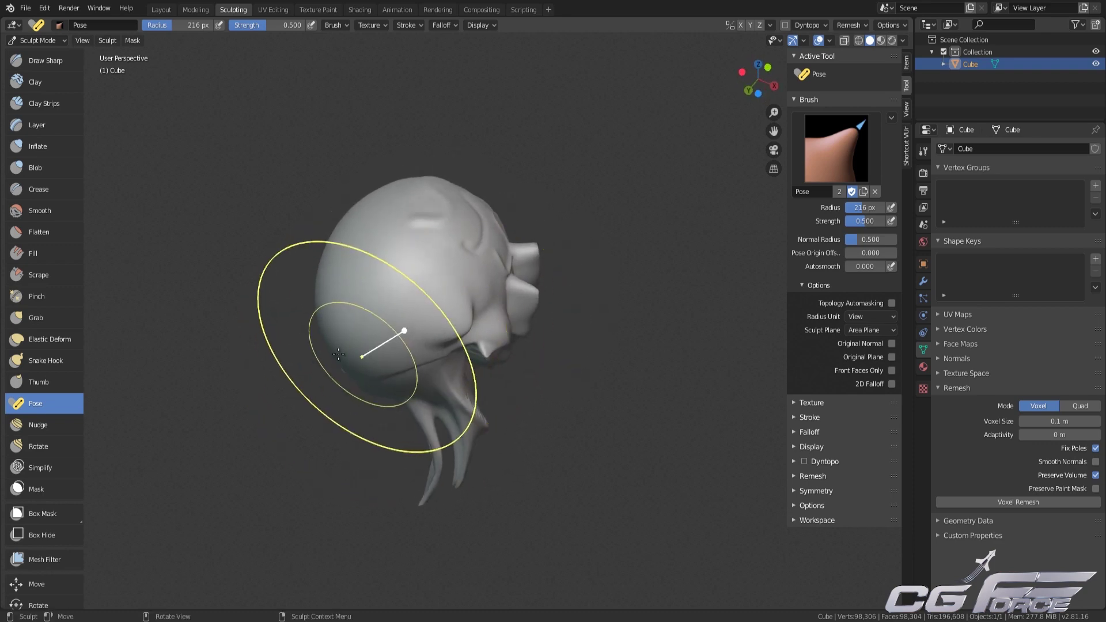
middle_click_drag(251, 371, 259, 328)
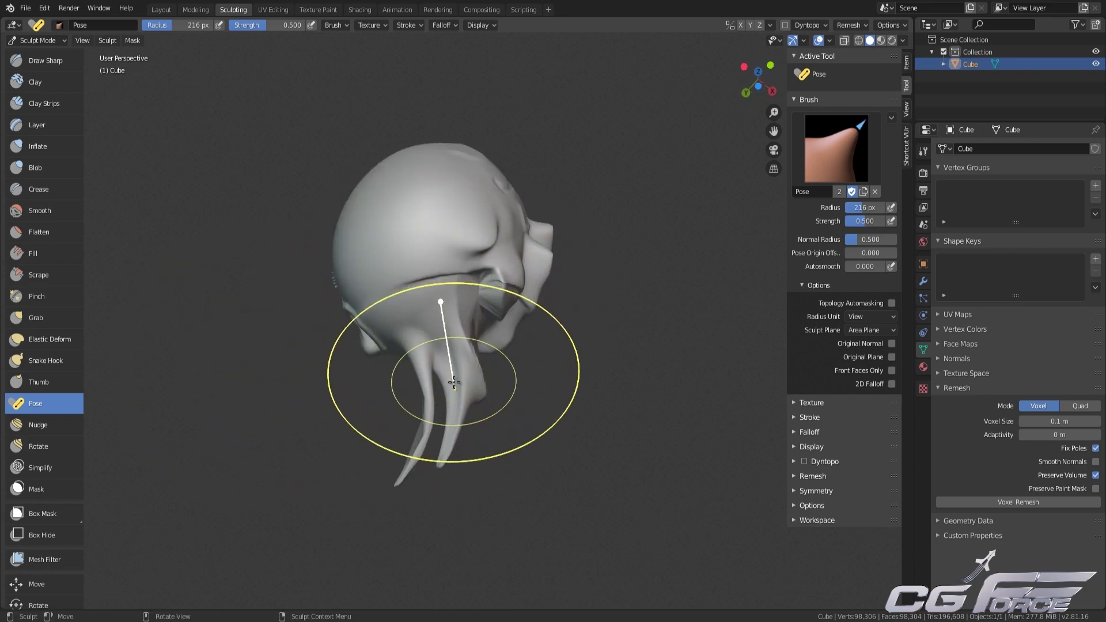
middle_click_drag(451, 365, 444, 390)
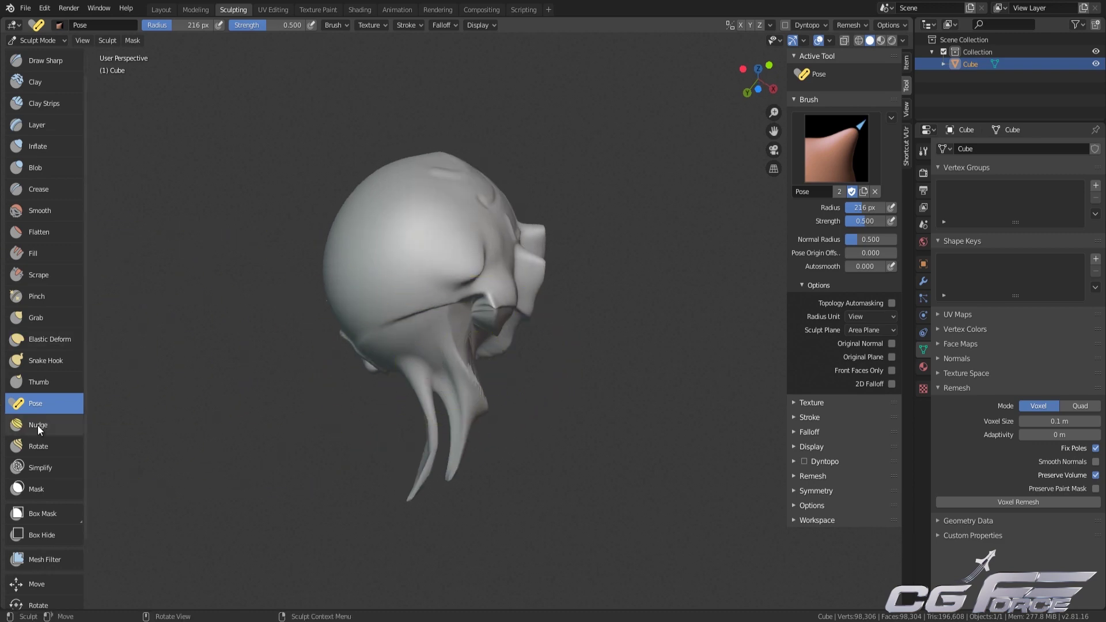
- Push the crease and folds on the side of the head into a spiral using the Nudge brush with an 82 px radius
scroll(49, 416, "down", 3)
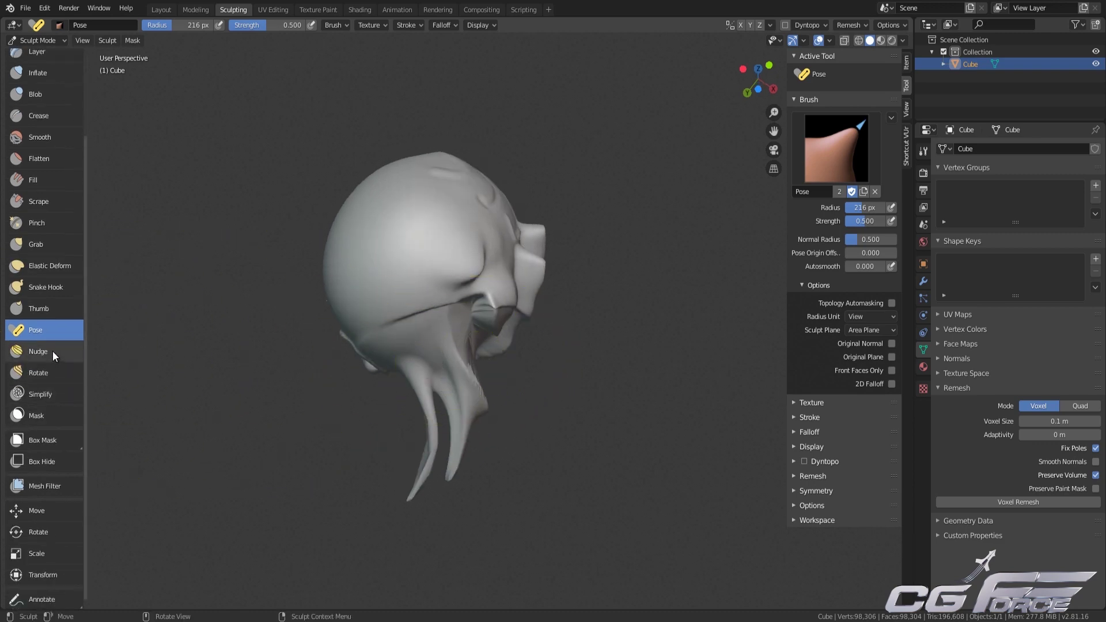
left_click(50, 351)
middle_click_drag(403, 357, 369, 363)
key("f")
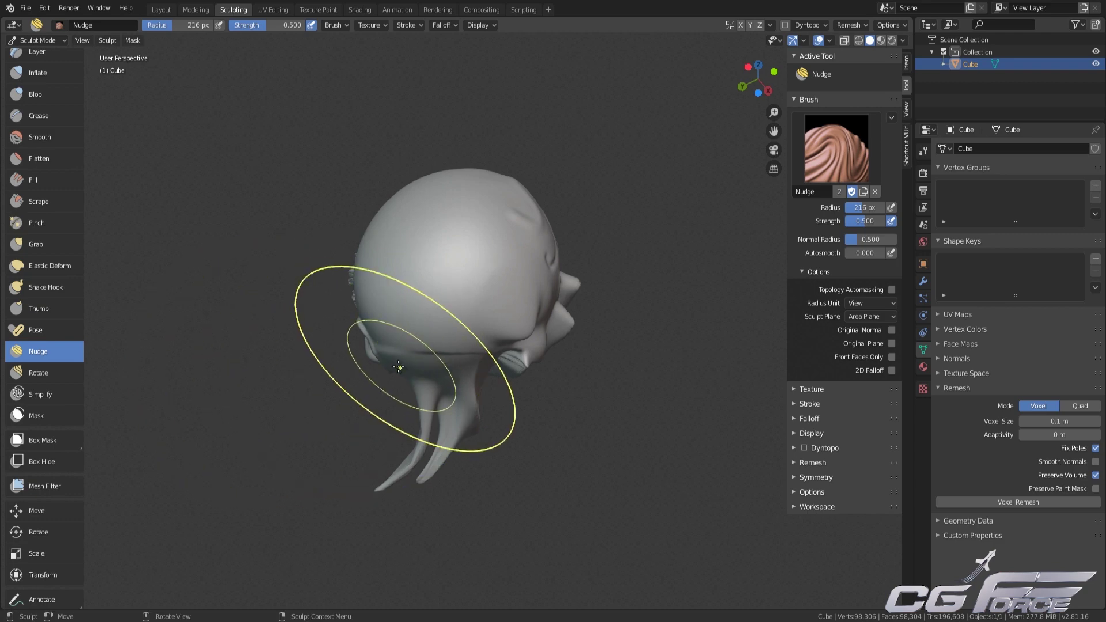
left_click(320, 322)
scroll(452, 304, "up", 5)
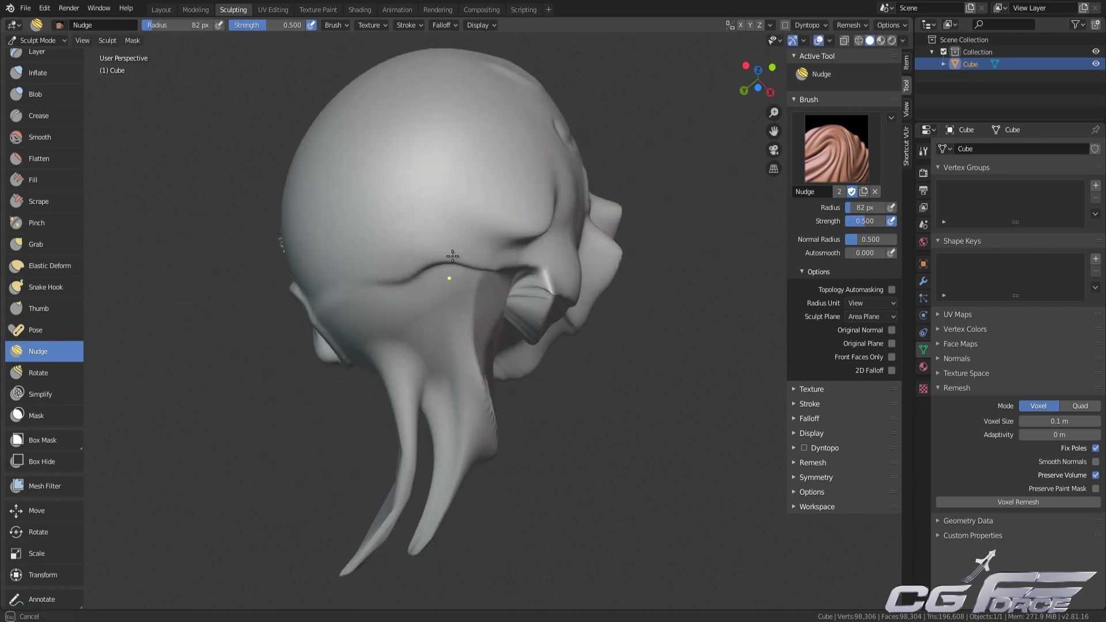
mouse_move(443, 288)
middle_mouse_down()
mouse_move(456, 302)
mouse_move(424, 264)
mouse_move(378, 279)
mouse_move(413, 263)
middle_mouse_up()
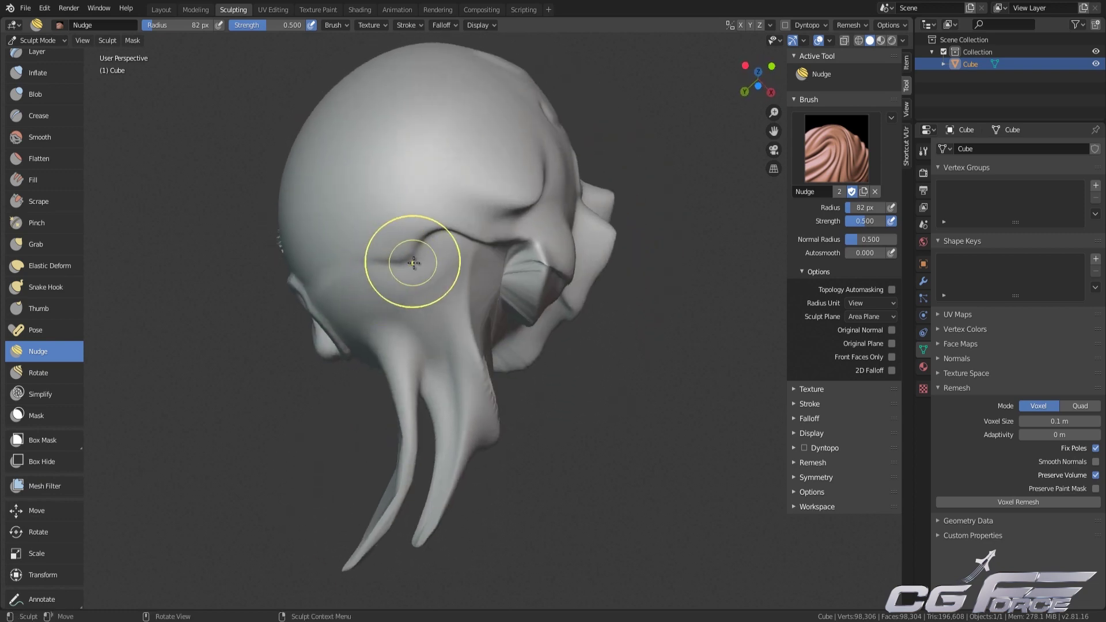
middle_click_drag(420, 303, 355, 316)
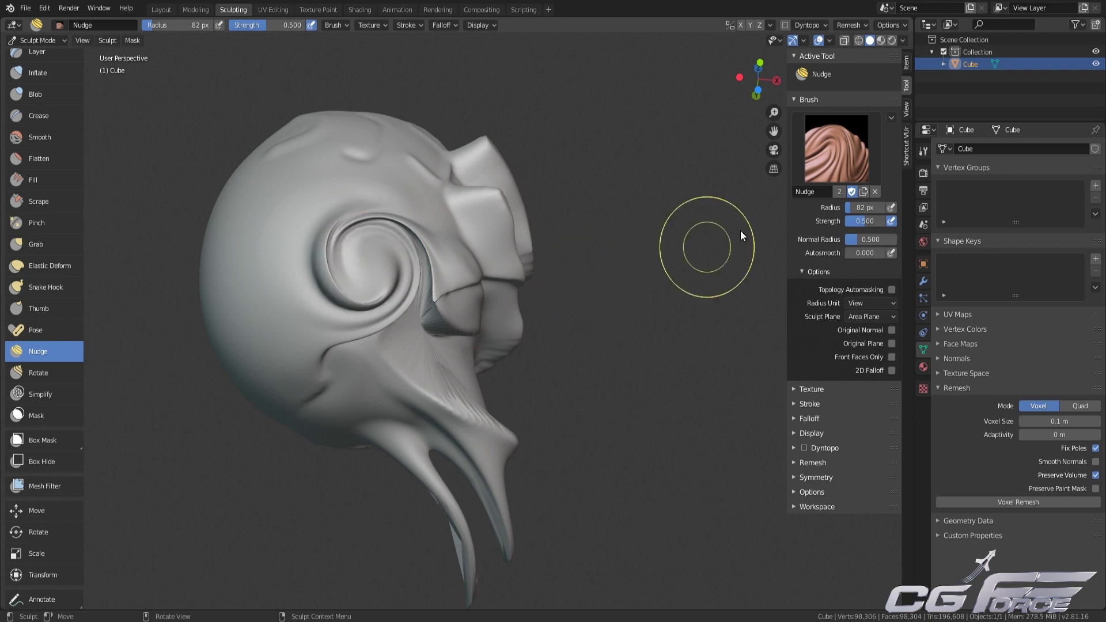
middle_click_drag(741, 230, 535, 259)
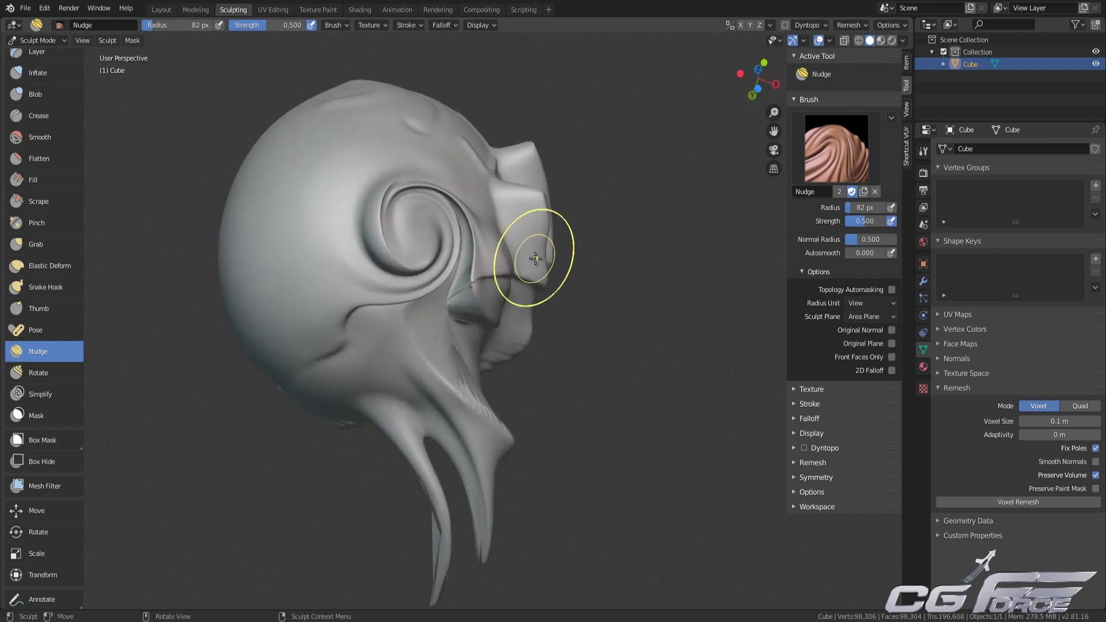
- Twist the surface at the base of the horns using the Rotate brush with a 133 px radius
left_click(53, 372)
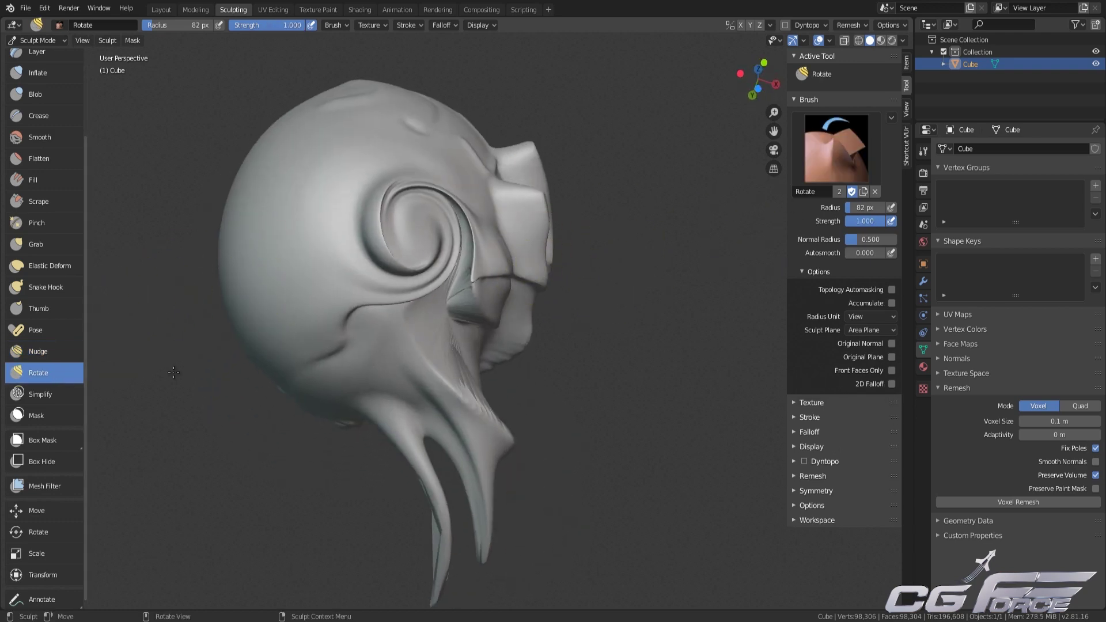
middle_click_drag(357, 374, 351, 281)
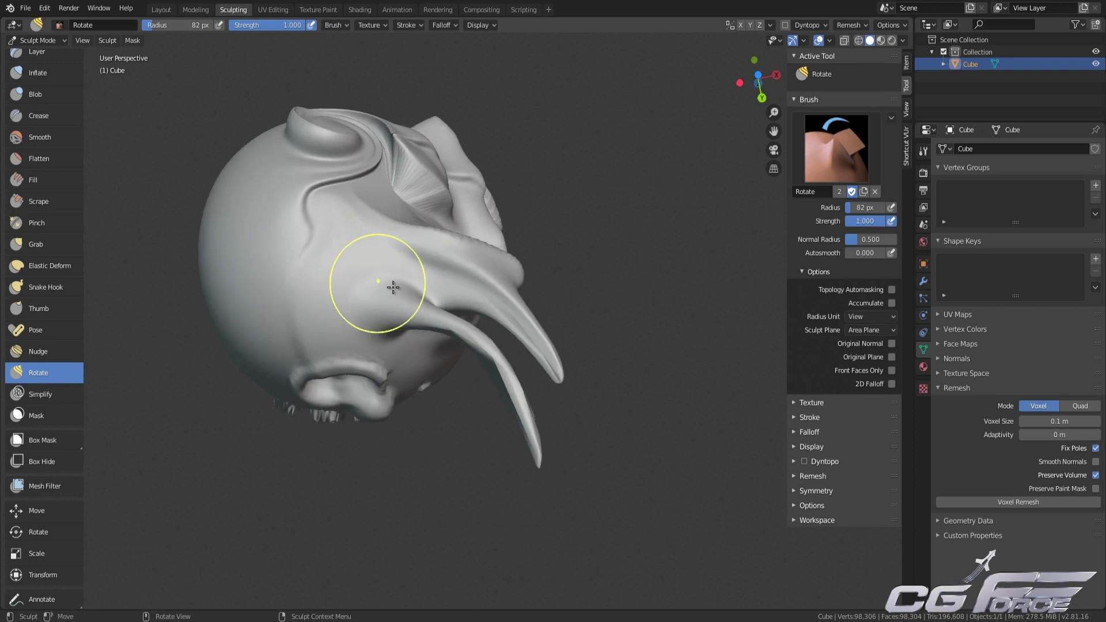
key("f")
left_click(422, 299)
middle_click_drag(422, 299, 439, 270)
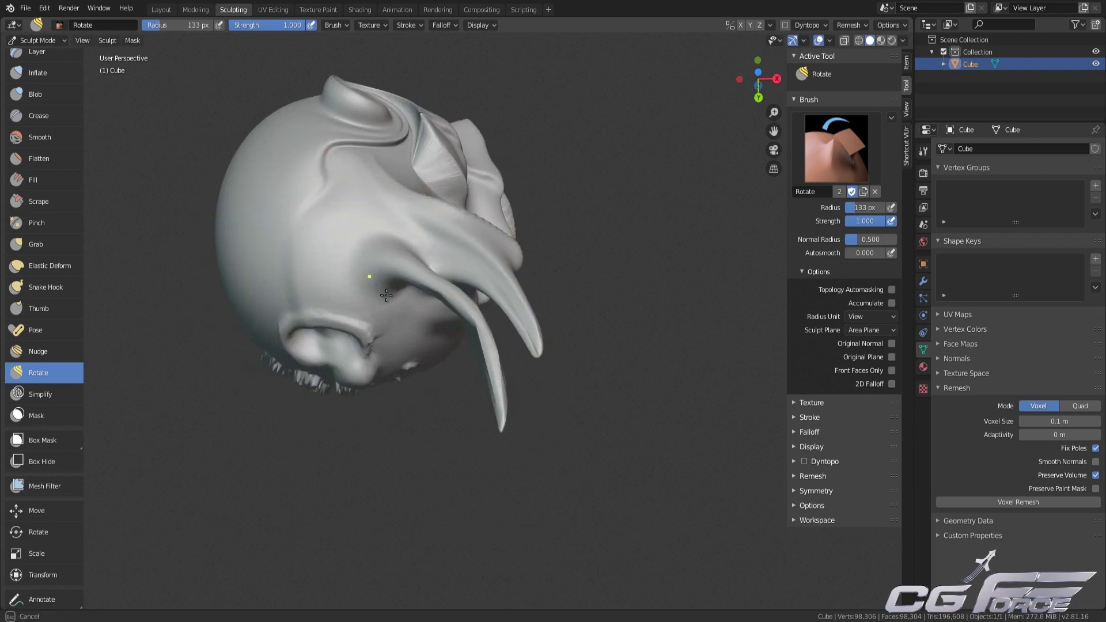
- Twist the surface below the protruding ridges into a tight spiral with the Rotate brush
middle_click_drag(379, 241, 501, 258)
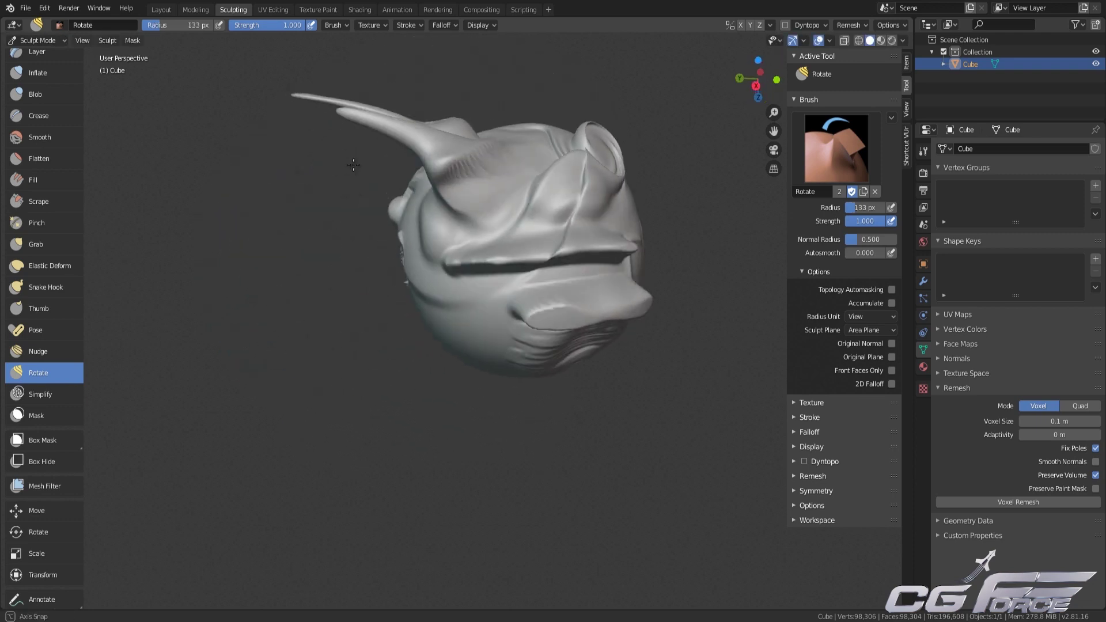
mouse_move(505, 330)
left_mouse_down()
mouse_move(533, 333)
mouse_move(518, 306)
mouse_move(489, 301)
mouse_move(471, 320)
mouse_move(482, 291)
left_mouse_up()
middle_click_drag(482, 291, 555, 278)
mouse_move(555, 279)
left_mouse_down()
mouse_move(620, 272)
mouse_move(563, 229)
mouse_move(557, 280)
left_mouse_up()
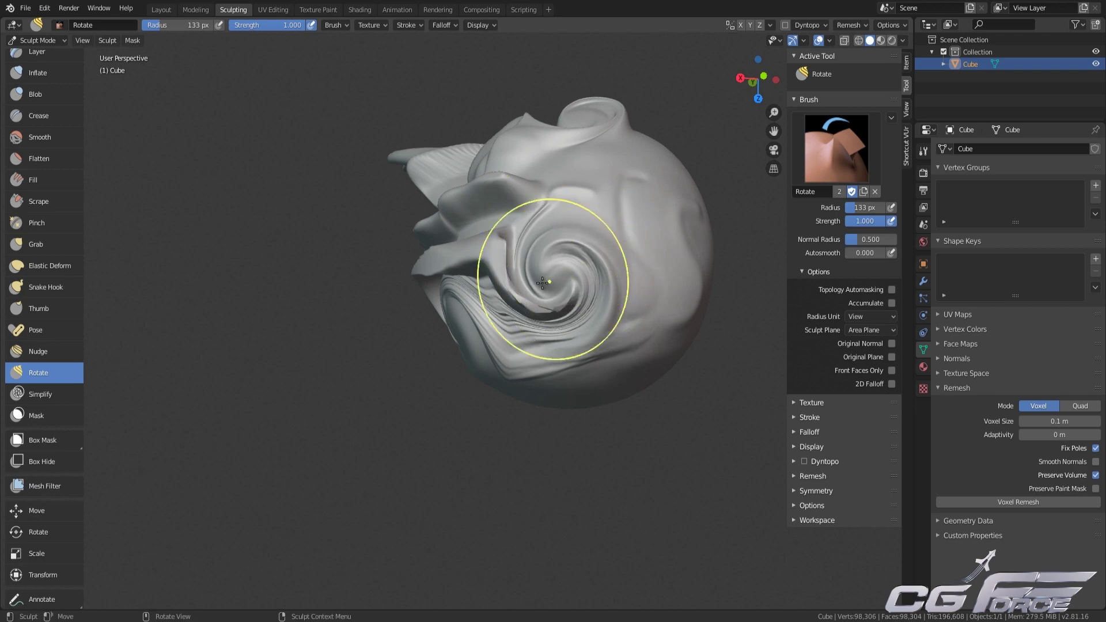
mouse_move(557, 279)
middle_mouse_down()
mouse_move(666, 357)
mouse_move(637, 292)
middle_mouse_up()
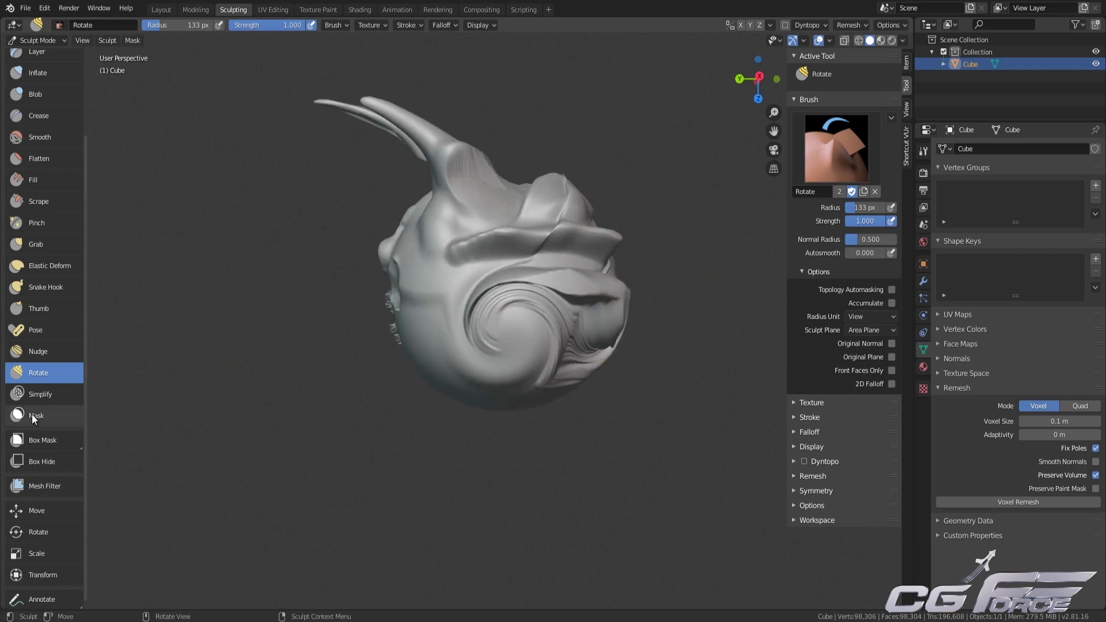
- Choose the Simplify brush and enable Dyntopo for the twisted head mesh
left_click(44, 394)
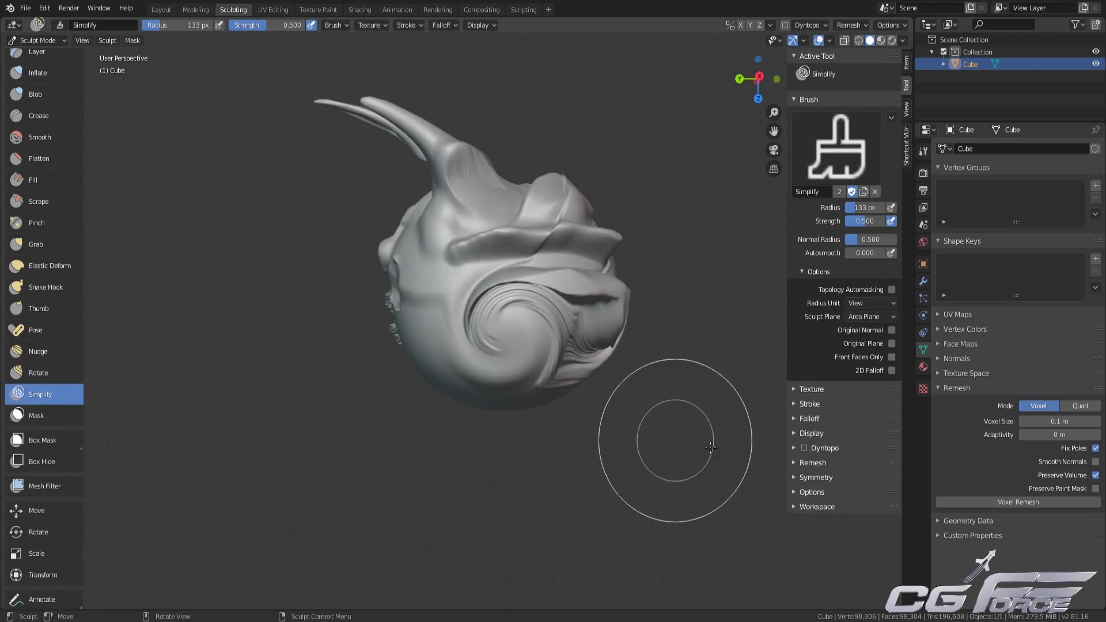
scroll(554, 406, "up", 2)
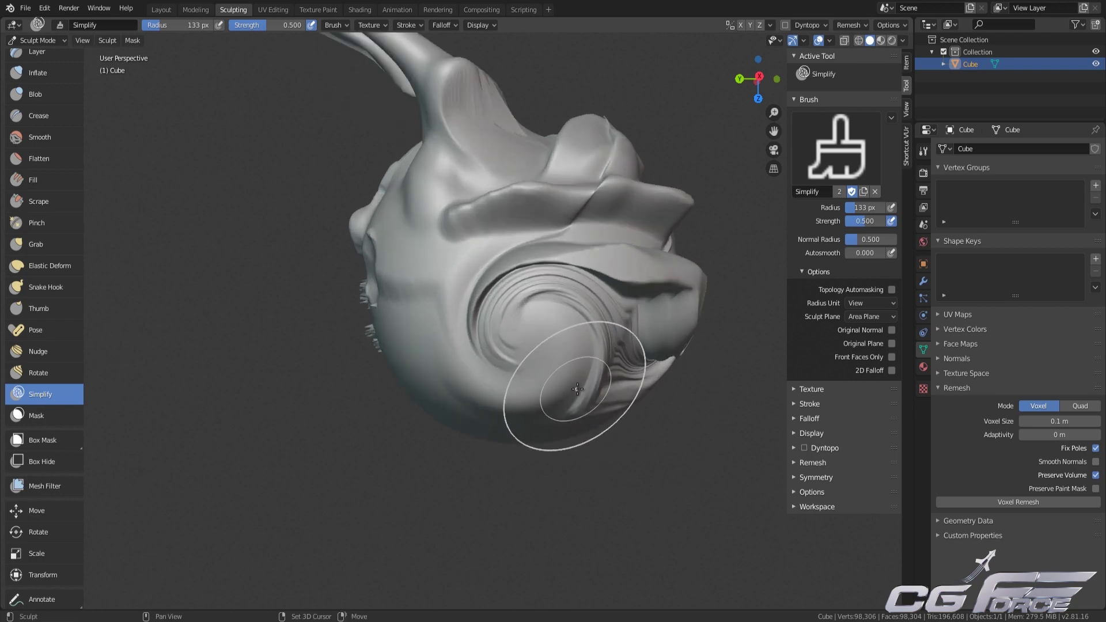
mouse_move(570, 383)
middle_mouse_down("shift")
mouse_move(490, 396)
mouse_move(472, 370)
middle_mouse_up("shift")
scroll(472, 372, "up", 2)
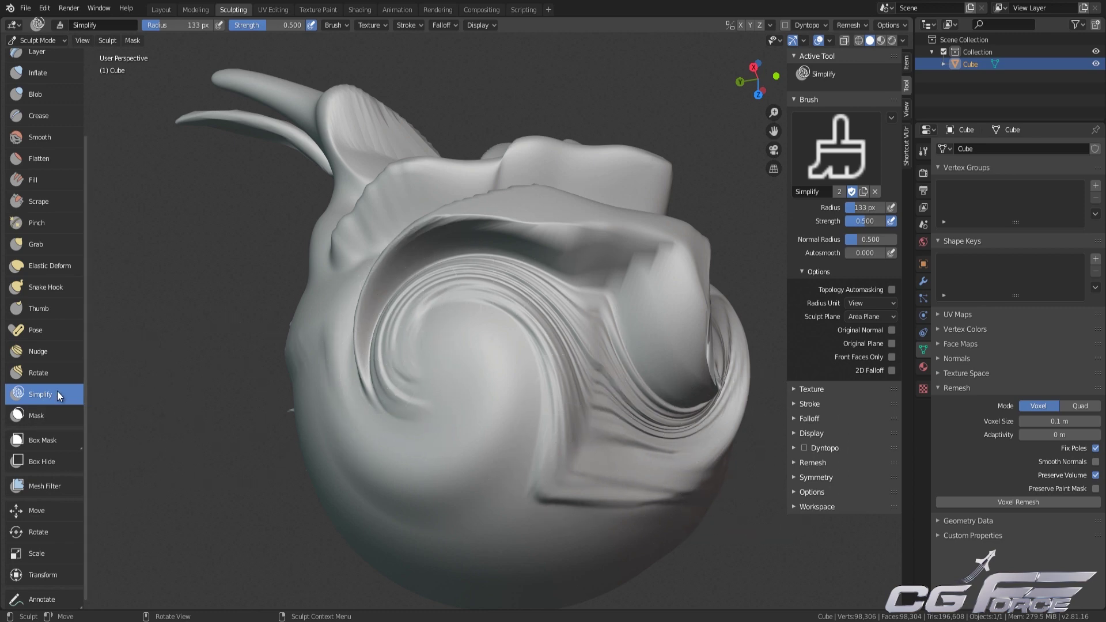
middle_click_drag(266, 393, 294, 413)
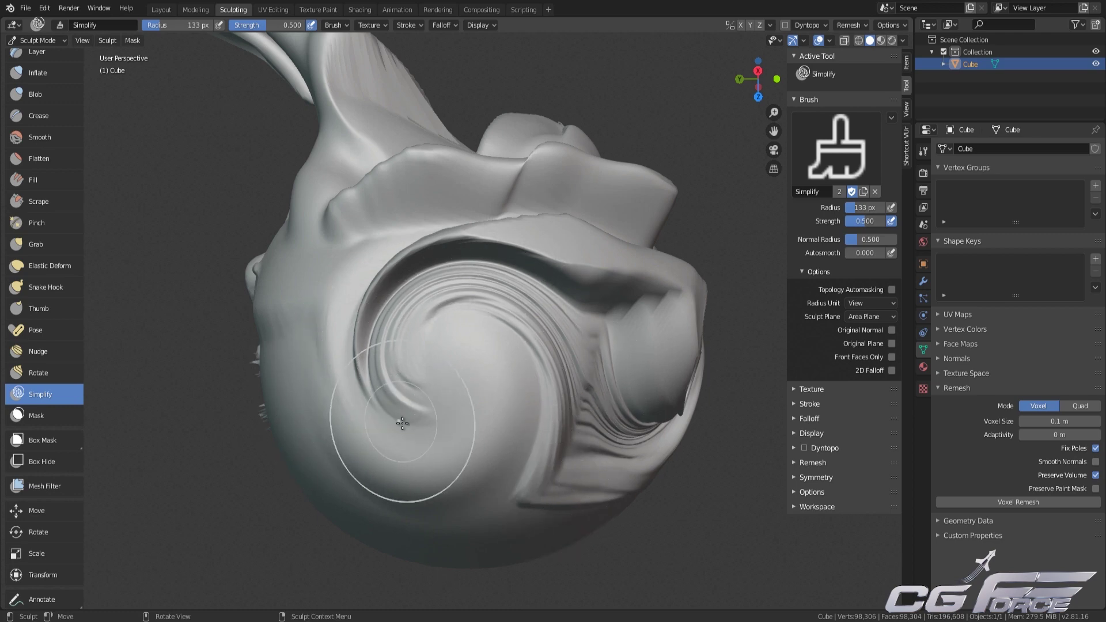
left_click(805, 449)
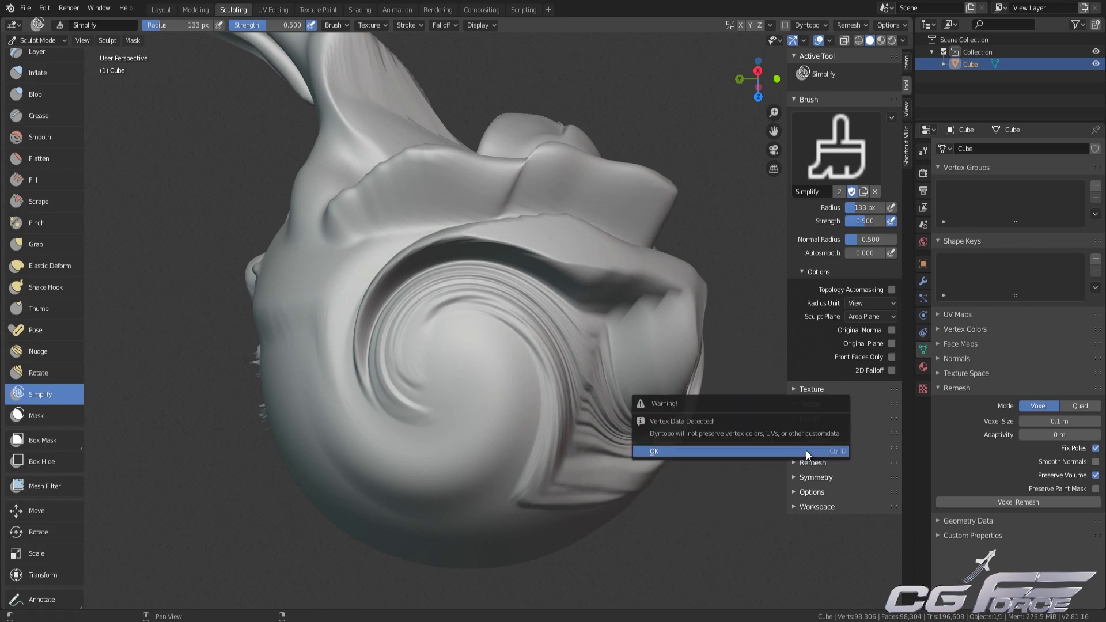
left_click(788, 450)
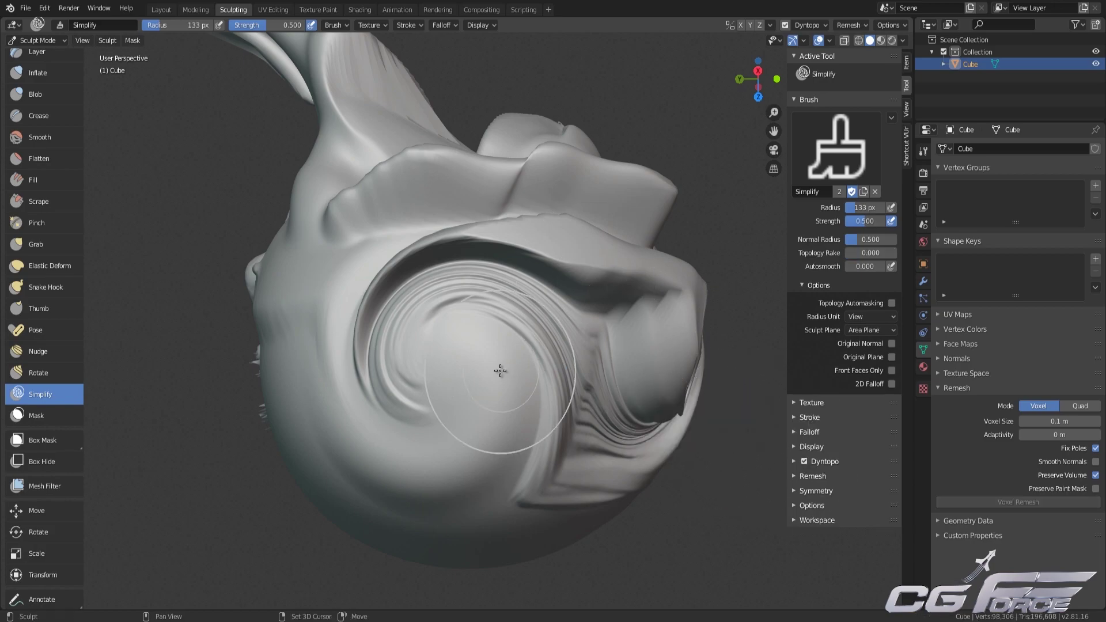
- Reduce the dense spiral grooves to coarse facets with the Simplify brush at a 133 px radius
key("shift+z")
scroll(493, 370, "up", 5)
middle_click_drag(469, 346, 581, 360)
key("shift+z")
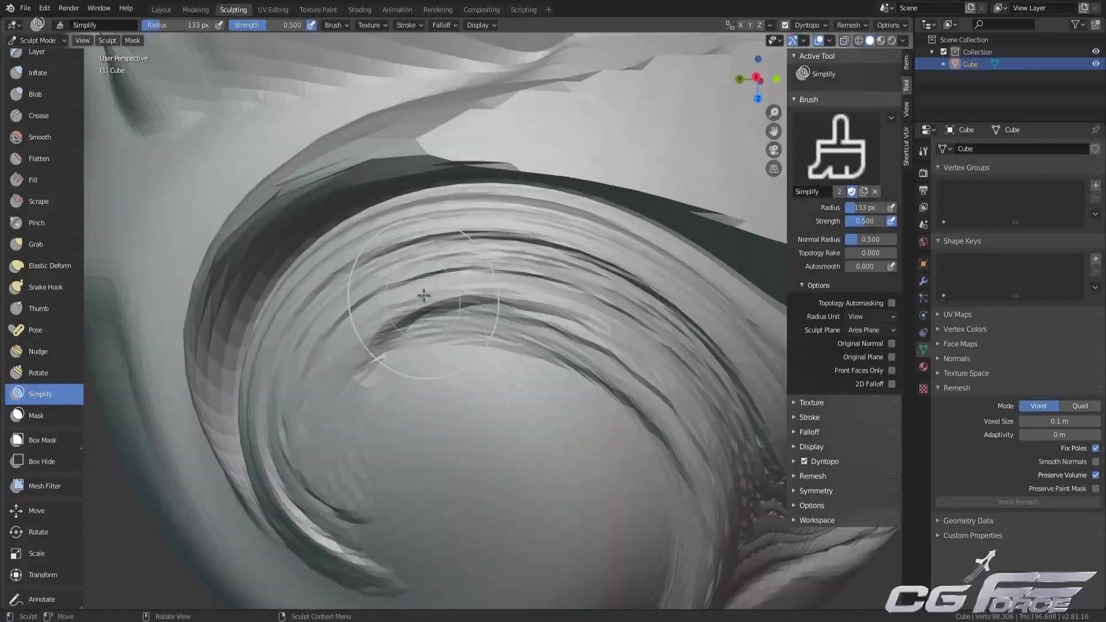
mouse_move(422, 296)
left_mouse_down()
mouse_move(286, 435)
mouse_move(323, 348)
mouse_move(644, 333)
mouse_move(652, 360)
left_mouse_up()
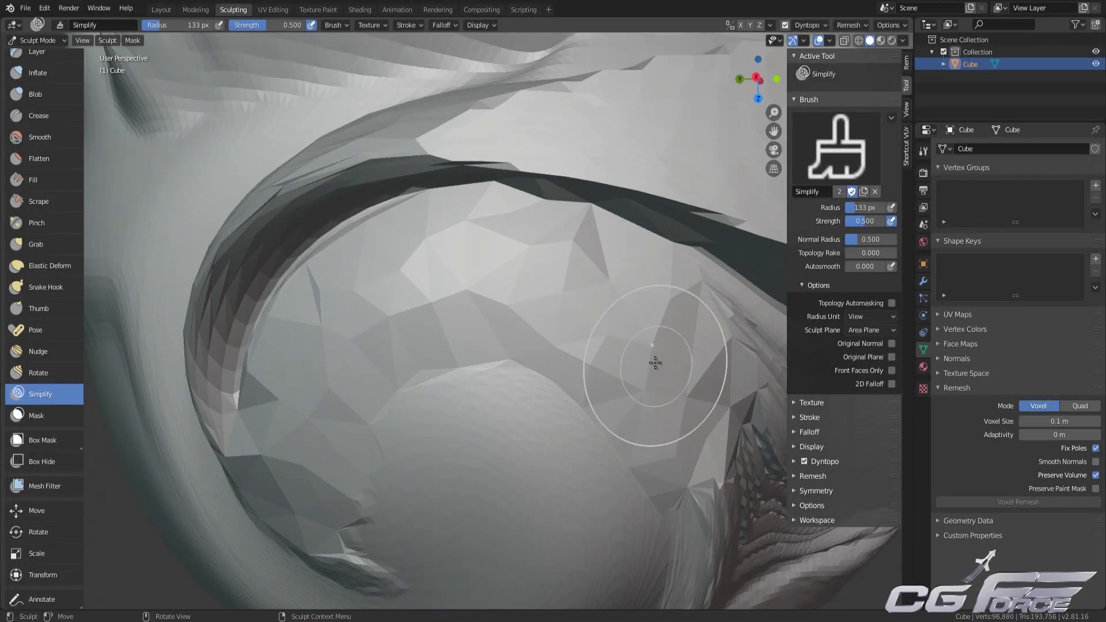
- Simplify the overhanging ridge and the deep folds beside the spiral into large facets
scroll(644, 353, "down", 3)
middle_click_drag(643, 354, 633, 325)
mouse_move(543, 344)
middle_mouse_down()
mouse_move(562, 288)
mouse_move(531, 377)
mouse_move(510, 299)
middle_mouse_up()
mouse_move(511, 298)
left_mouse_down()
mouse_move(362, 404)
mouse_move(649, 361)
mouse_move(670, 379)
left_mouse_up()
middle_click_drag(672, 369, 477, 311, "shift")
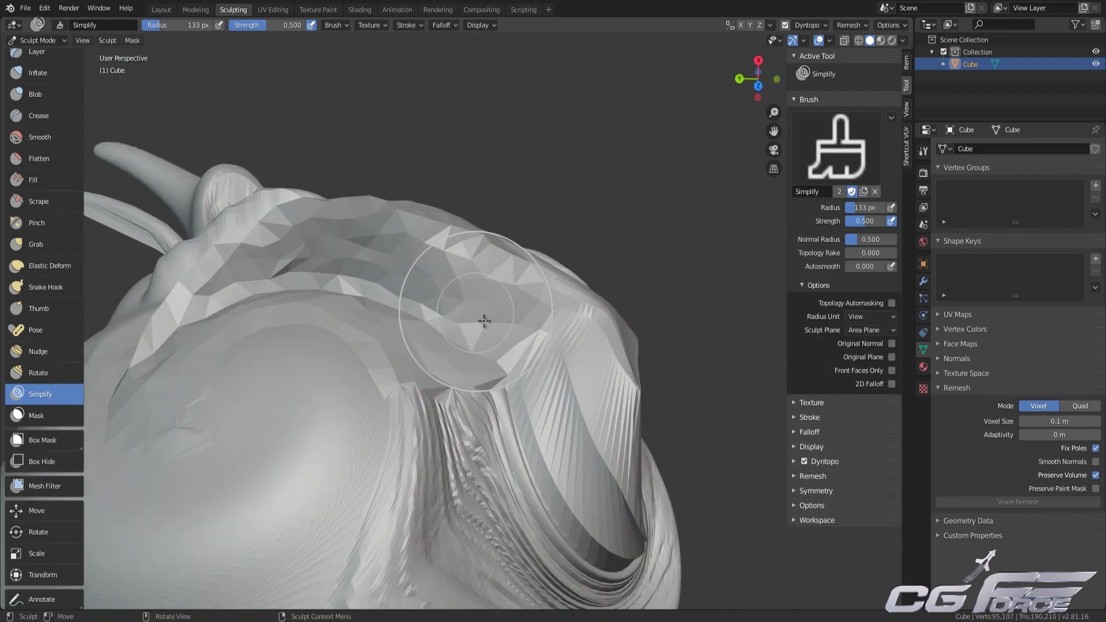
mouse_move(483, 313)
left_mouse_down()
mouse_move(576, 512)
mouse_move(622, 521)
left_mouse_up()
mouse_move(625, 521)
middle_mouse_down()
mouse_move(530, 513)
mouse_move(515, 524)
middle_mouse_up()
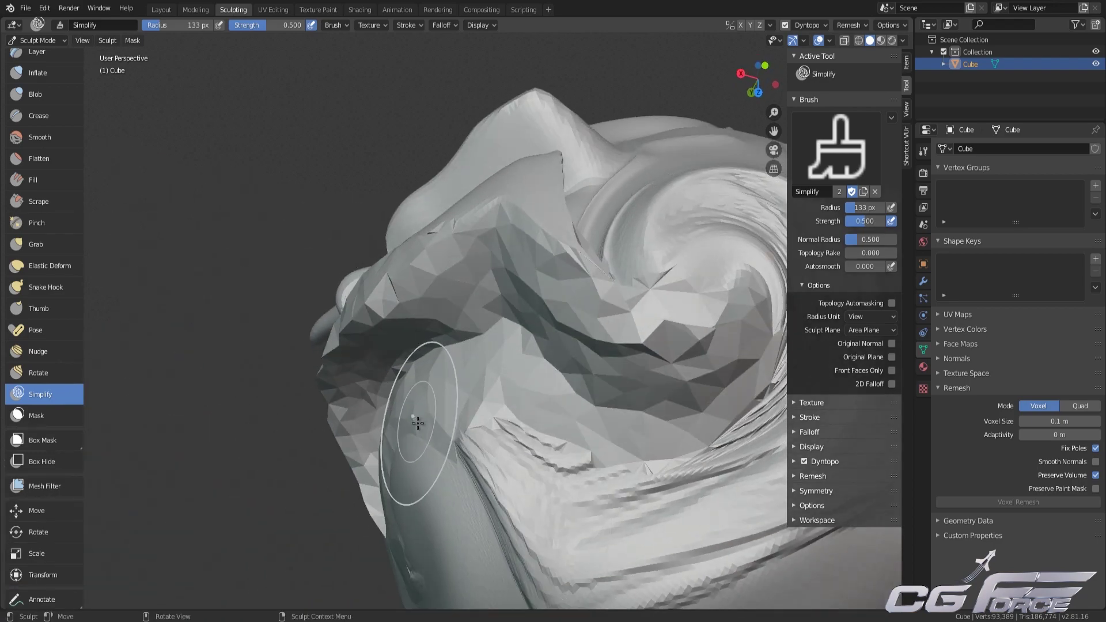
middle_click_drag(417, 420, 538, 419)
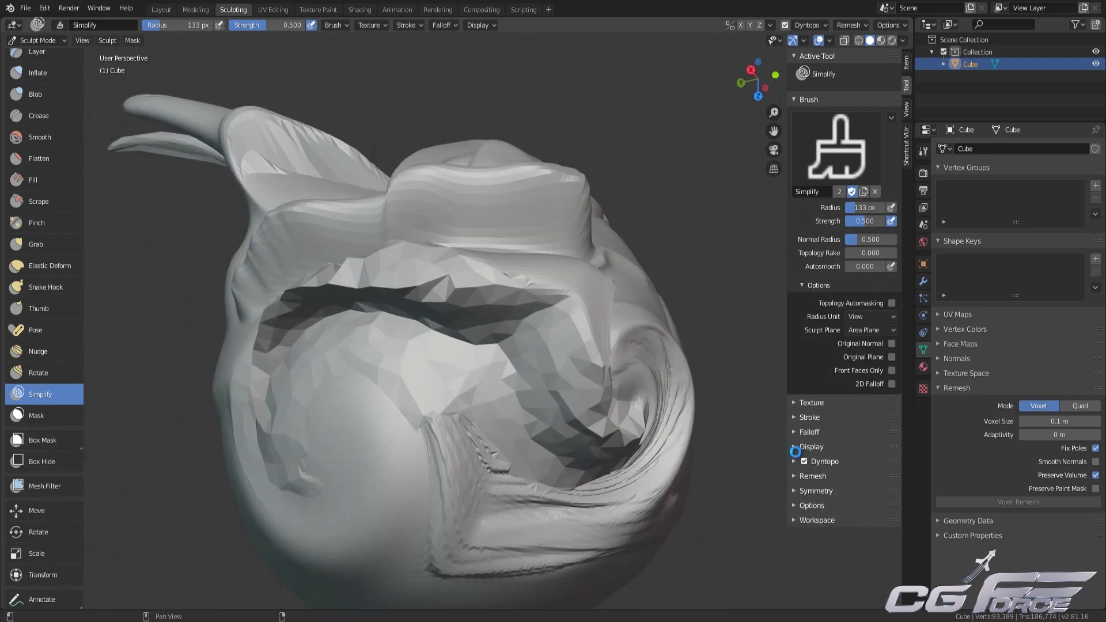
- Disable Dyntopo and paint a round mask on the smooth side of the head with the Mask brush
left_click(803, 461)
left_click(36, 416)
mouse_move(191, 369)
middle_mouse_down()
mouse_move(328, 321)
mouse_move(346, 414)
mouse_move(395, 383)
mouse_move(447, 320)
middle_mouse_up()
mouse_move(447, 321)
left_mouse_down()
mouse_move(432, 313)
mouse_move(449, 326)
left_mouse_up()
scroll(161, 259, "up", 6)
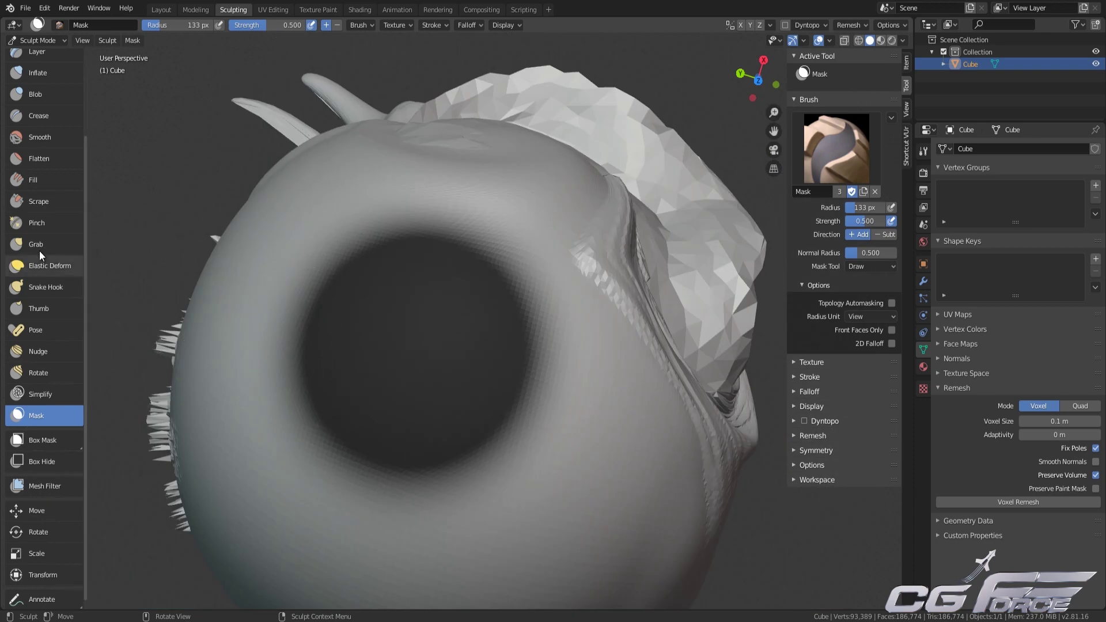
- Raise a rim around the masked circle with the Draw brush at a 133 px radius
scroll(39, 251, "up", 5)
left_click(53, 60)
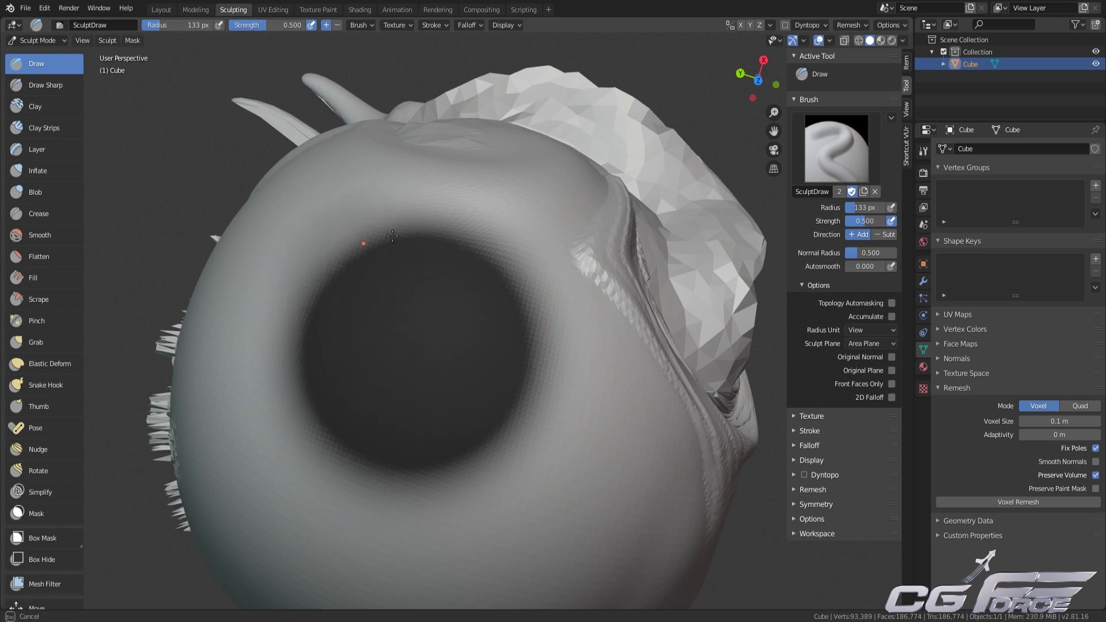
mouse_move(392, 235)
left_mouse_down()
mouse_move(552, 390)
mouse_move(424, 249)
left_mouse_up()
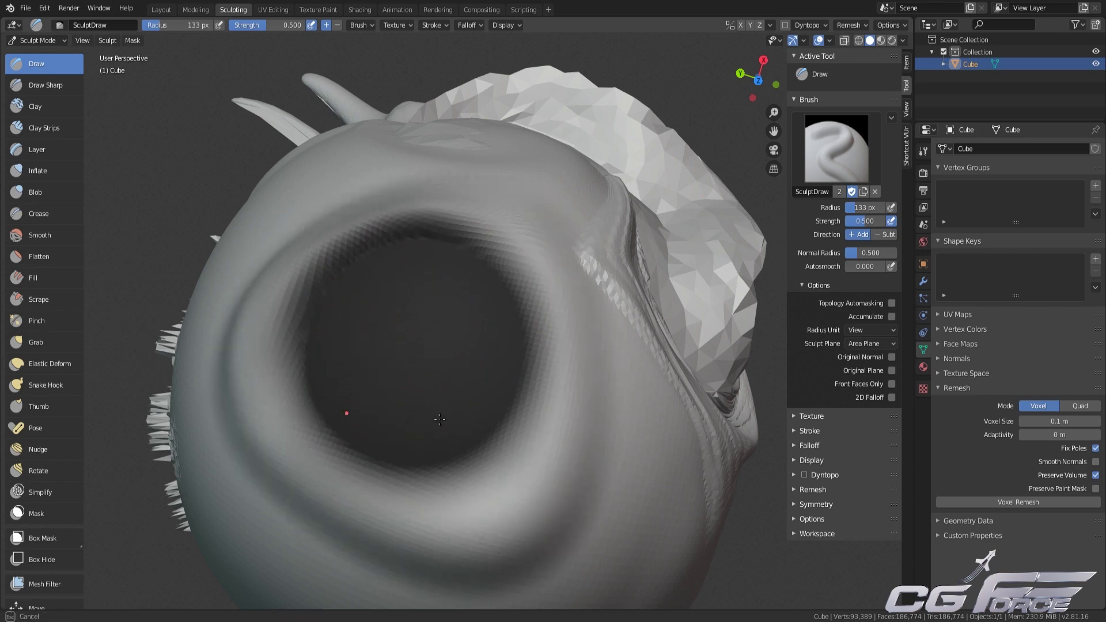
- Switch to the Mask brush, invert the mask on the head, and clear the mask completely
mouse_move(465, 360)
middle_mouse_down()
mouse_move(521, 323)
mouse_move(418, 369)
middle_mouse_up()
scroll(414, 368, "down", 3)
key("m")
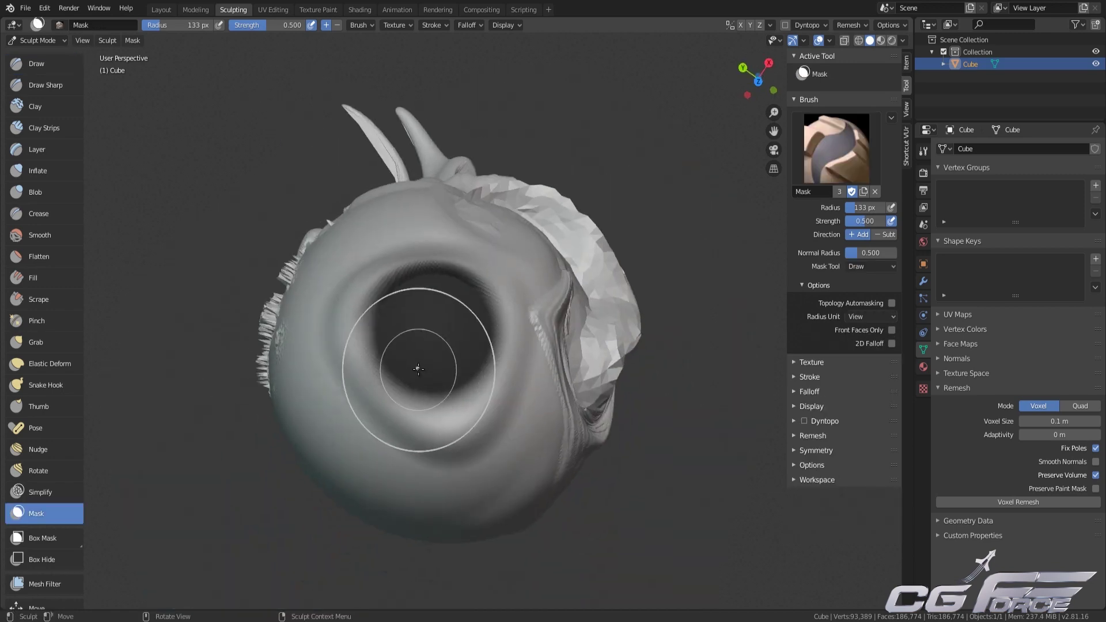
scroll(418, 368, "up", 1)
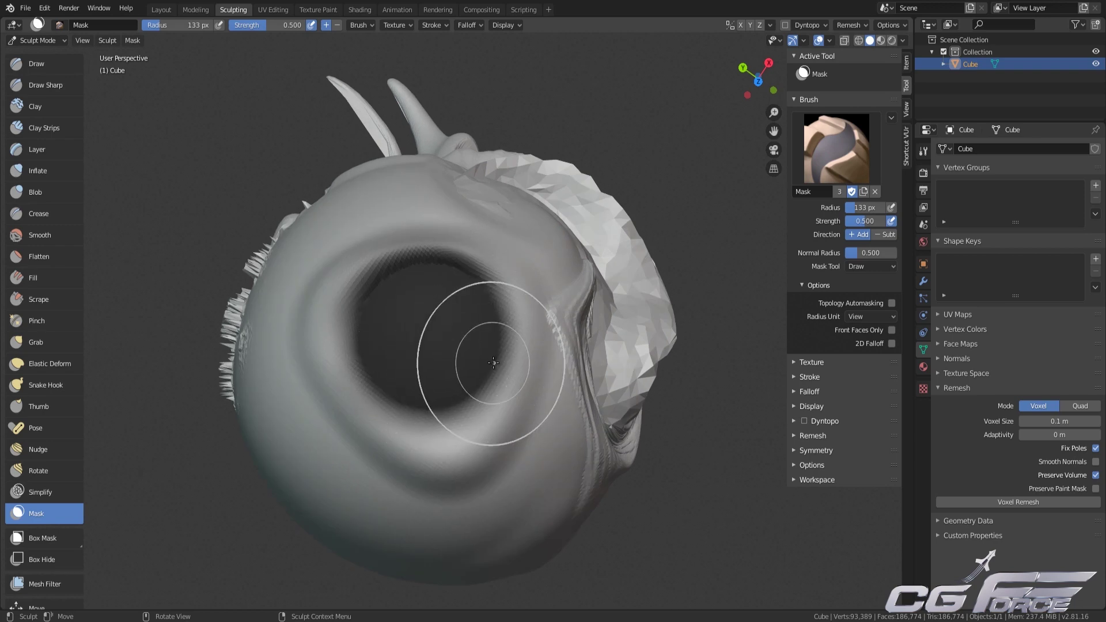
key("ctrl+i")
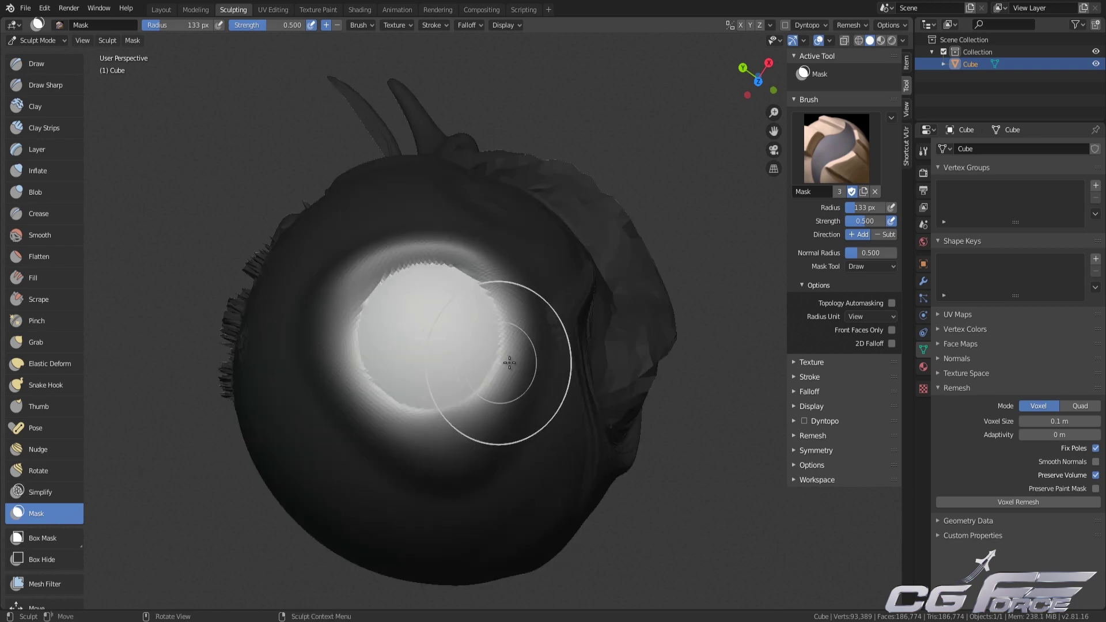
mouse_move(506, 365)
middle_mouse_down()
mouse_move(506, 322)
mouse_move(506, 393)
middle_mouse_up()
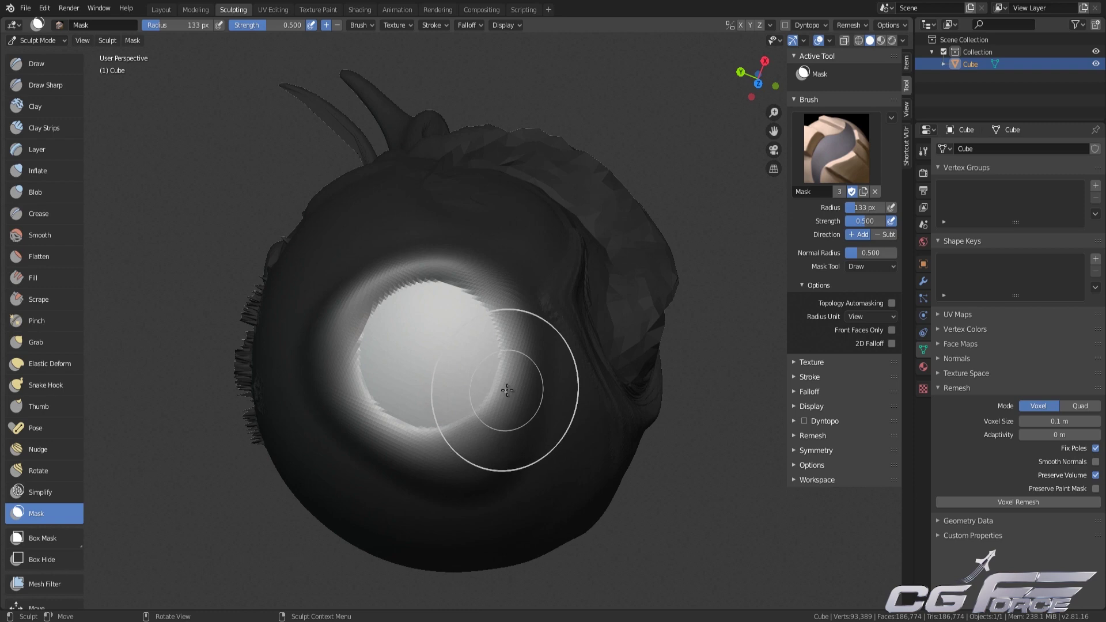
key("alt+m")
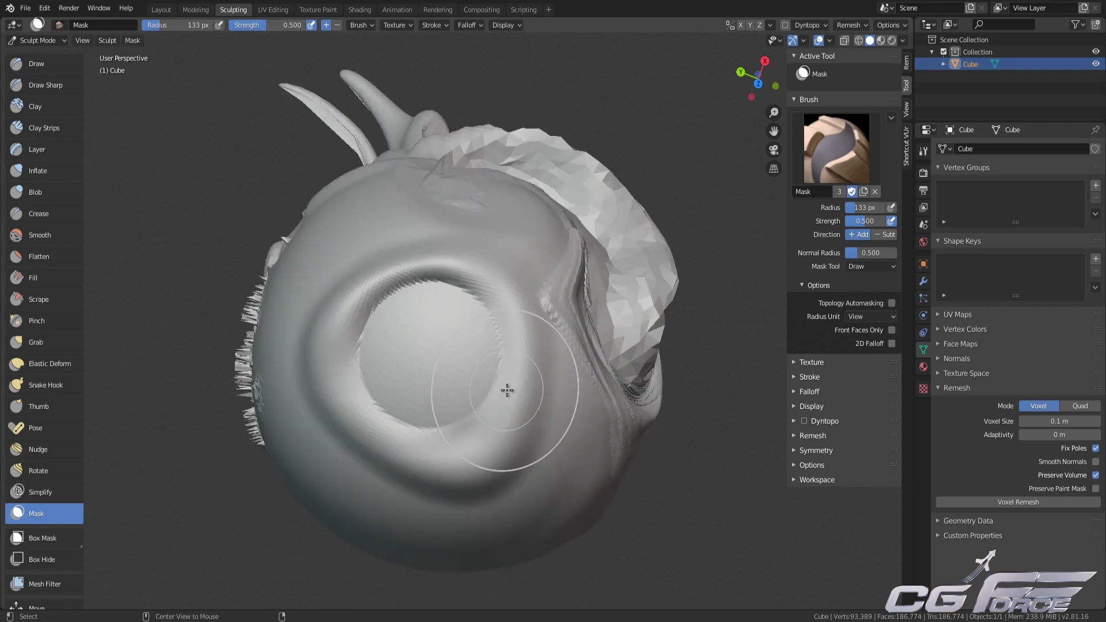
- Mask a rectangular region over part of the raised rim and the faceted side of the head with Box Mask
mouse_move(512, 378)
middle_mouse_down()
mouse_move(457, 353)
mouse_move(469, 343)
middle_mouse_up()
key("b")
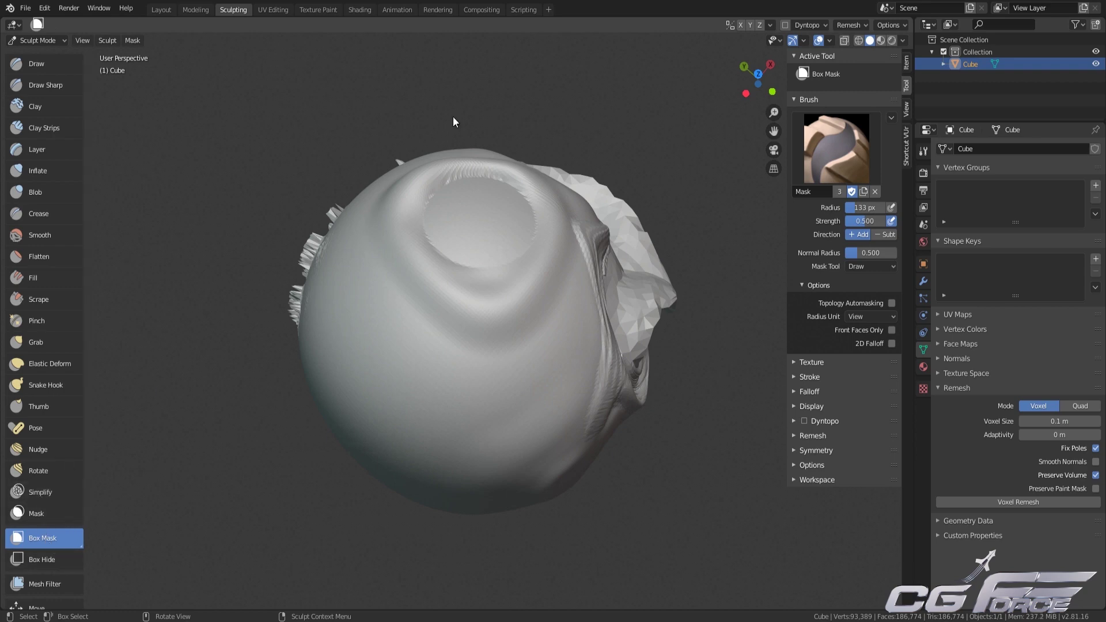
left_click_drag(453, 116, 650, 324)
mouse_move(650, 325)
middle_mouse_down()
mouse_move(500, 293)
mouse_move(436, 156)
mouse_move(525, 311)
mouse_move(586, 361)
mouse_move(468, 385)
mouse_move(555, 530)
mouse_move(468, 345)
mouse_move(484, 397)
mouse_move(518, 380)
mouse_move(505, 433)
middle_mouse_up()
- Add a wavy freehand masked area along the head's upper edge beside the spikes with Lasso Mask
left_click(43, 538)
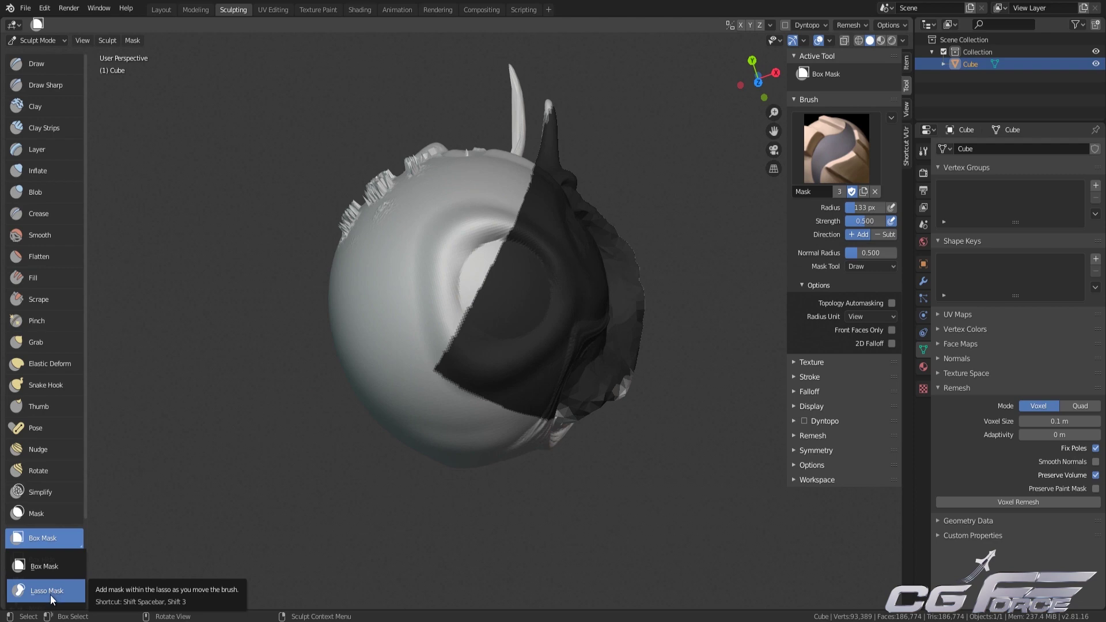
left_click(47, 590)
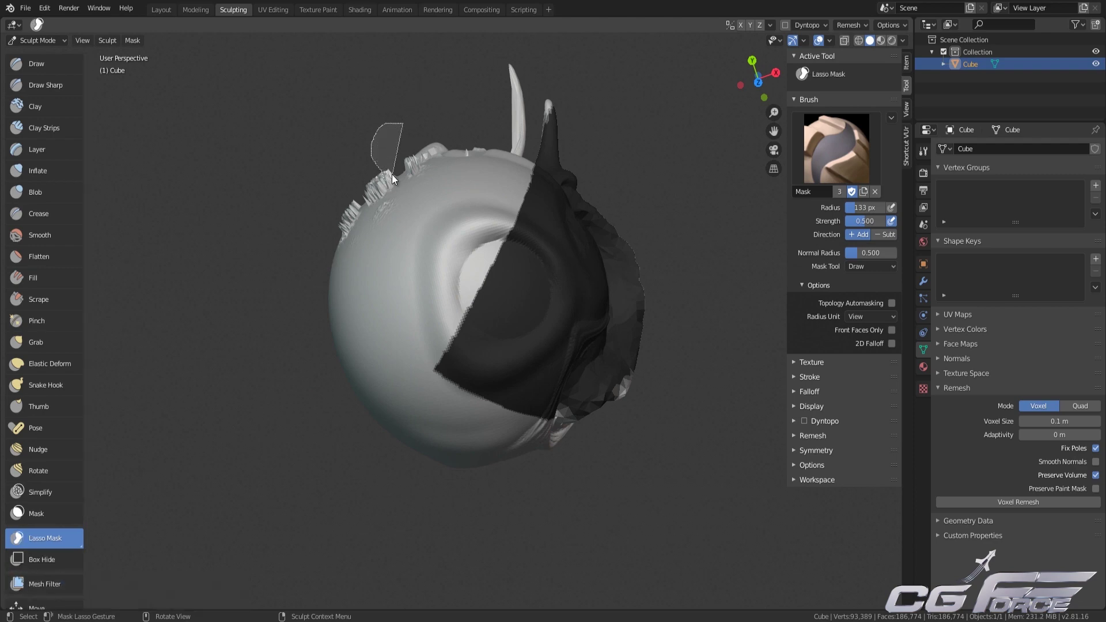
mouse_move(422, 177)
left_mouse_down()
mouse_move(487, 184)
mouse_move(486, 88)
mouse_move(400, 108)
mouse_move(356, 169)
left_mouse_up()
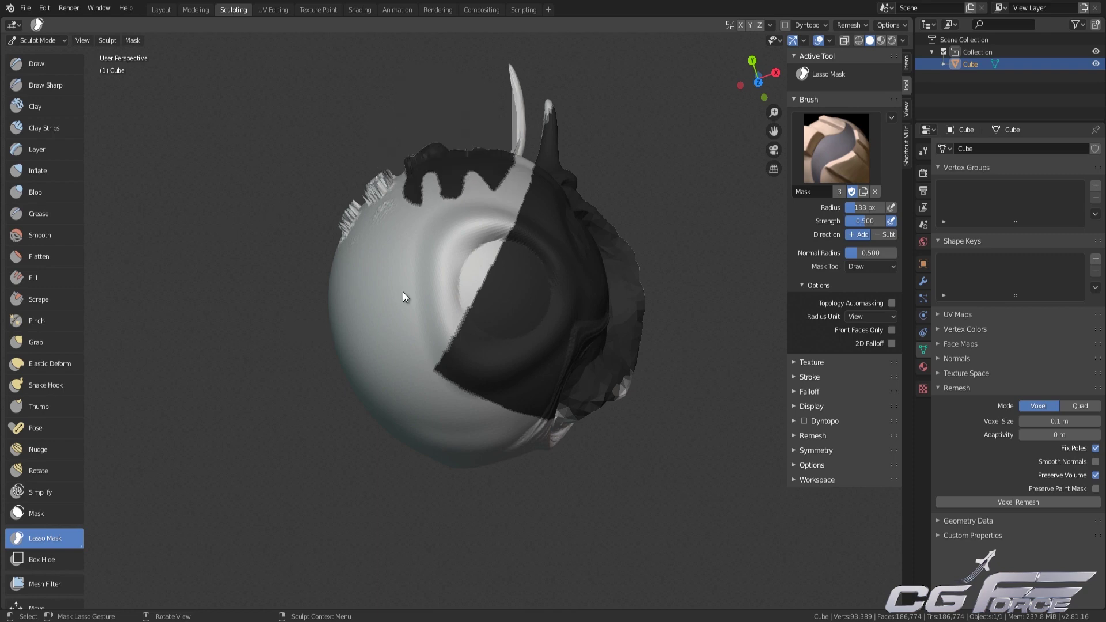
- Clear the whole mask and hide a rectangular region of the head's upper part from the front view with Box Hide
mouse_move(402, 294)
middle_mouse_down()
mouse_move(393, 381)
mouse_move(459, 437)
mouse_move(397, 316)
mouse_move(356, 345)
mouse_move(410, 302)
mouse_move(392, 372)
middle_mouse_up()
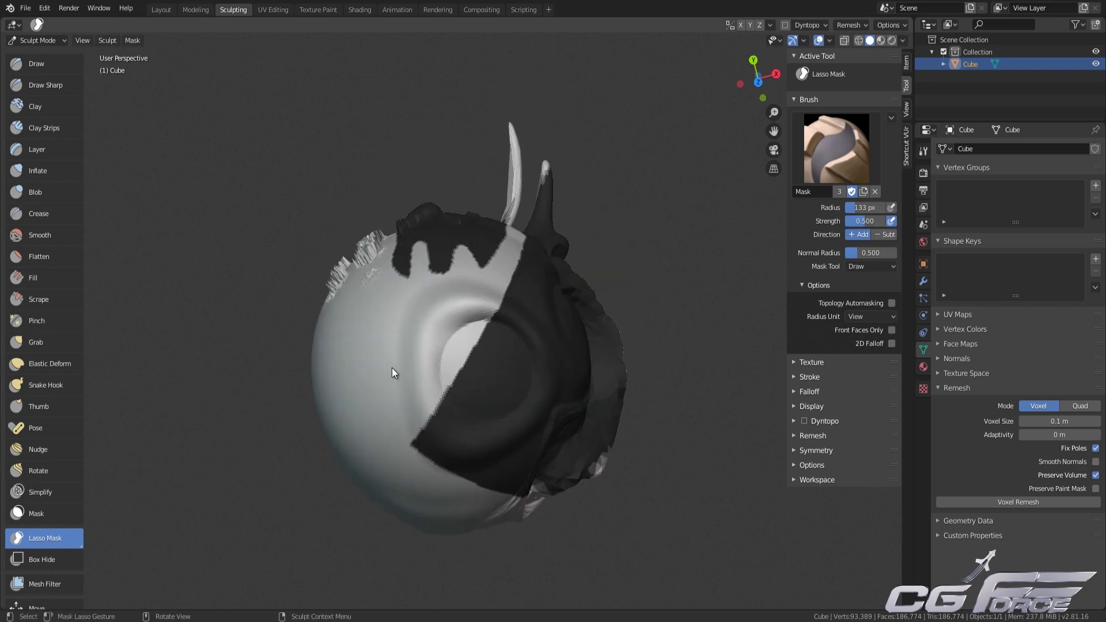
key("alt+m")
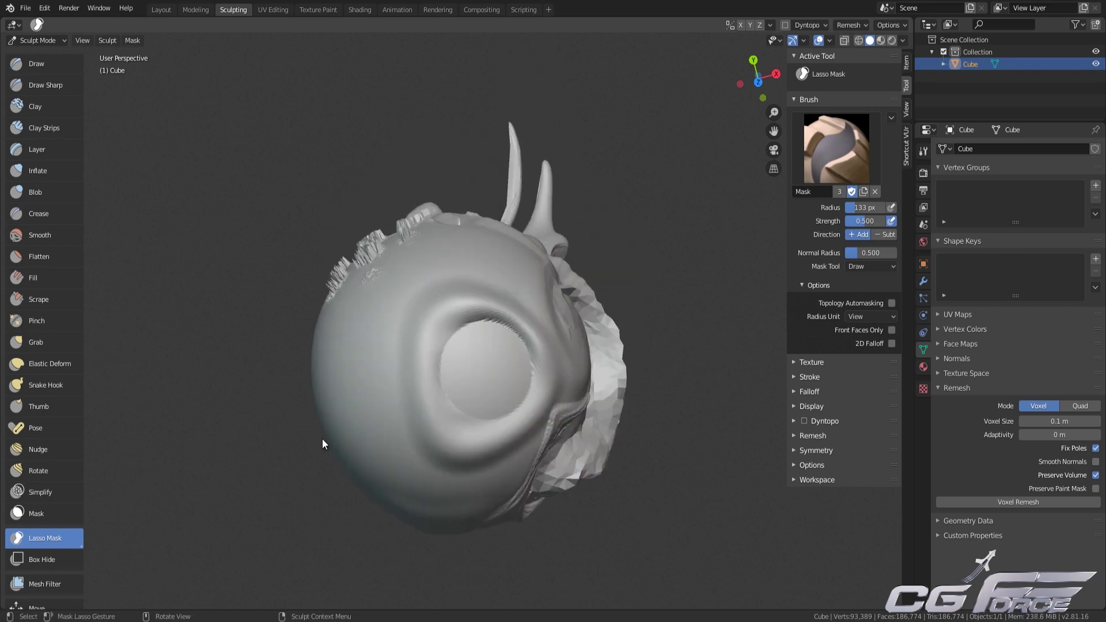
left_click(45, 558)
scroll(45, 557, "down", 4)
key("KP_1")
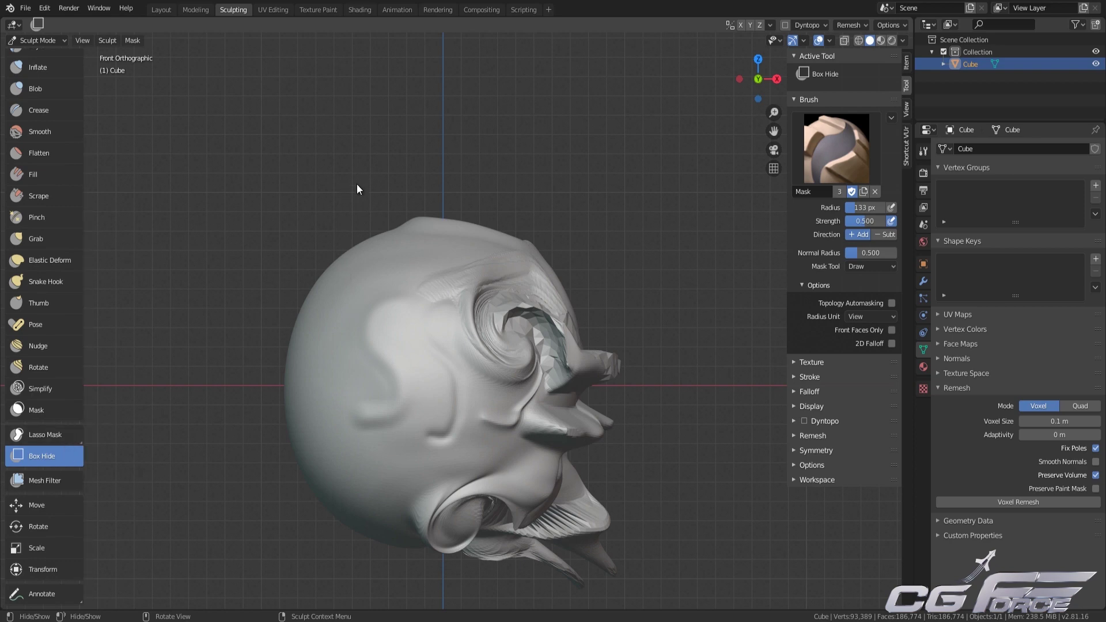
left_click_drag(357, 184, 482, 329)
mouse_move(482, 328)
middle_mouse_down()
mouse_move(485, 368)
mouse_move(524, 384)
mouse_move(527, 409)
mouse_move(489, 400)
mouse_move(476, 331)
mouse_move(449, 299)
middle_mouse_up()
scroll(45, 230, "up", 4)
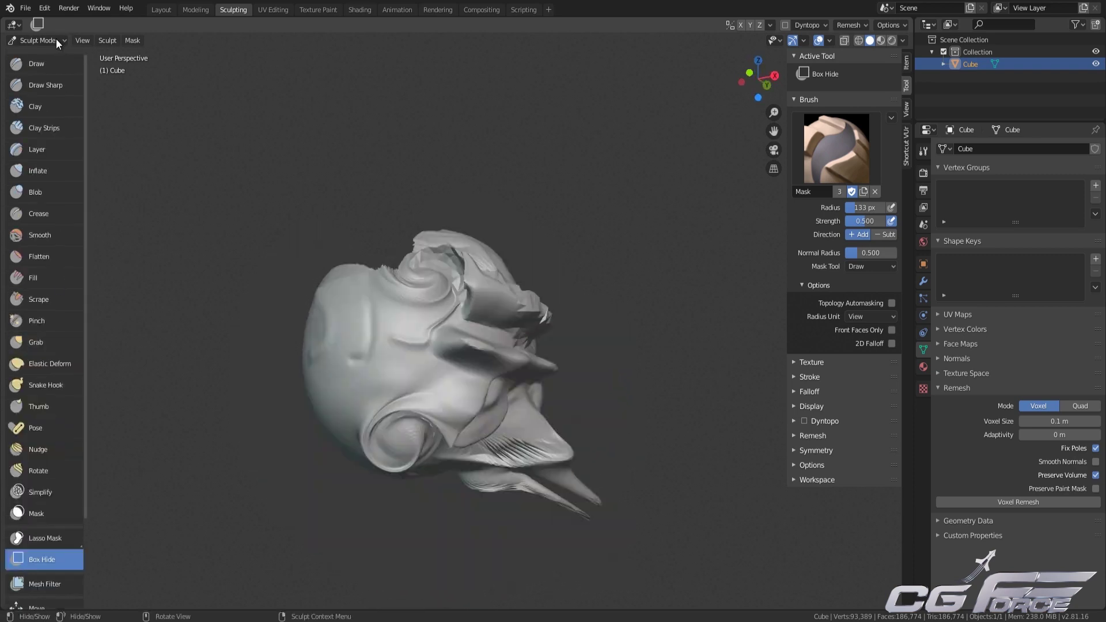
- Sculpt the visible surface along the box-hidden region with the Draw brush at a 133 px radius and reveal the hidden geometry
mouse_move(390, 334)
middle_mouse_down()
mouse_move(387, 369)
mouse_move(403, 380)
middle_mouse_up()
left_click(60, 67)
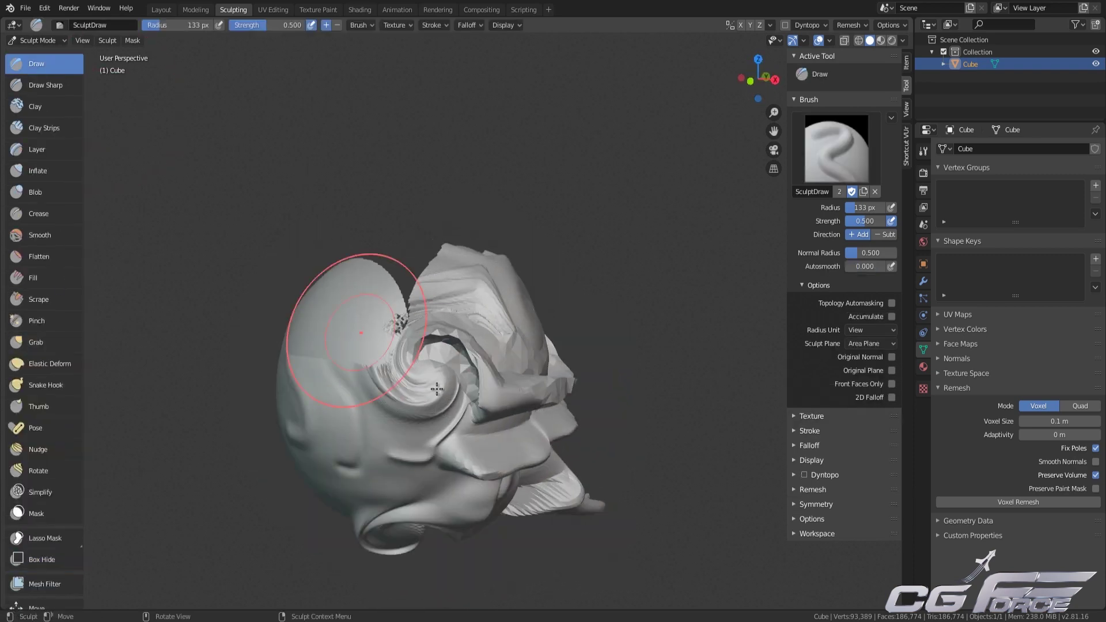
mouse_move(399, 323)
middle_mouse_down()
mouse_move(415, 346)
mouse_move(565, 395)
mouse_move(442, 394)
mouse_move(447, 406)
middle_mouse_up()
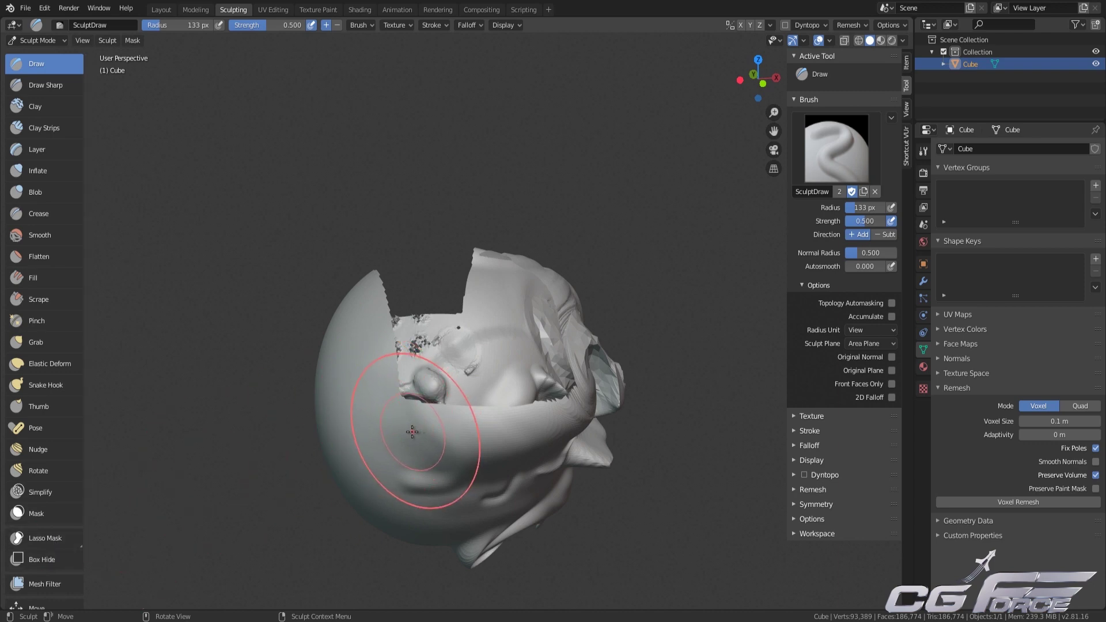
mouse_move(413, 432)
middle_mouse_down()
mouse_move(380, 438)
mouse_move(404, 467)
mouse_move(457, 363)
middle_mouse_up()
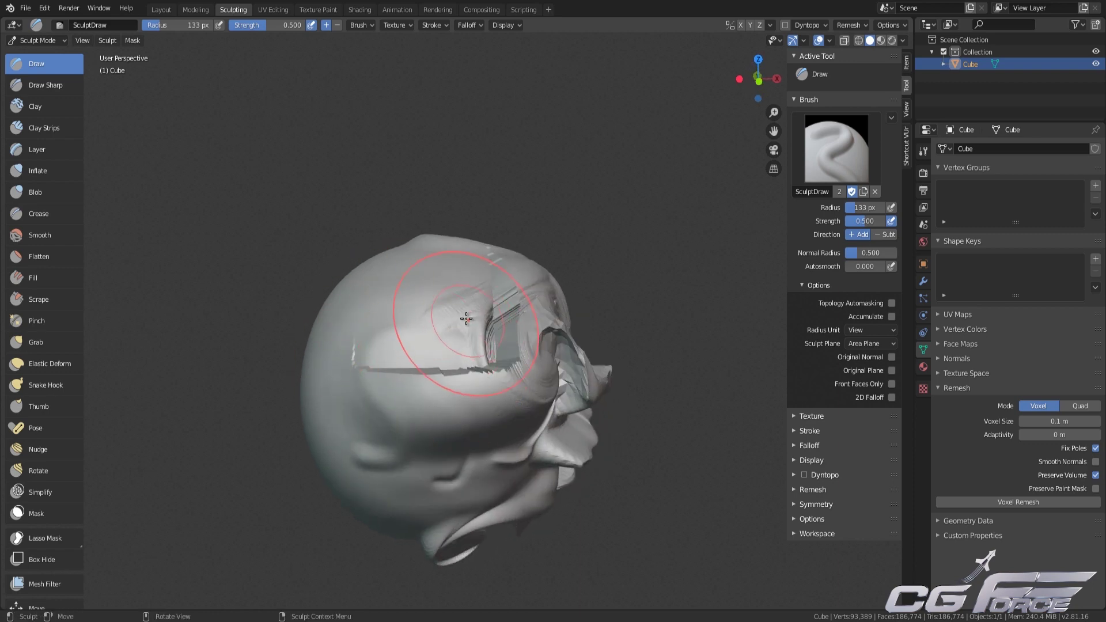
middle_click_drag(464, 319, 445, 369)
scroll(444, 381, "up", 2)
mouse_move(455, 414)
middle_mouse_down()
mouse_move(480, 415)
mouse_move(482, 404)
middle_mouse_up()
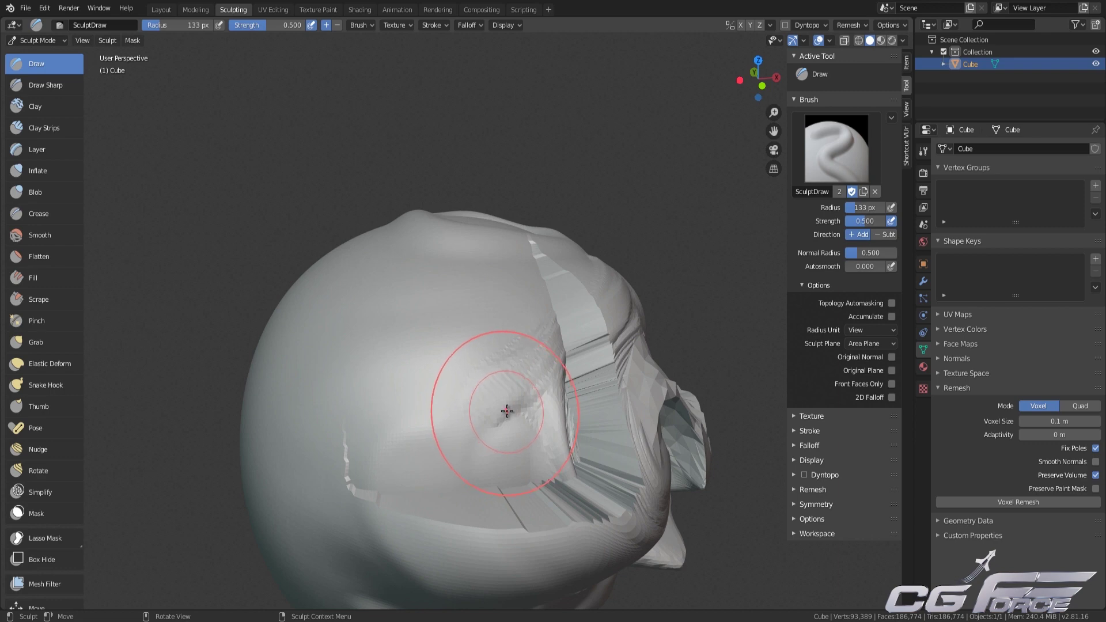
middle_click_drag(507, 410, 543, 408)
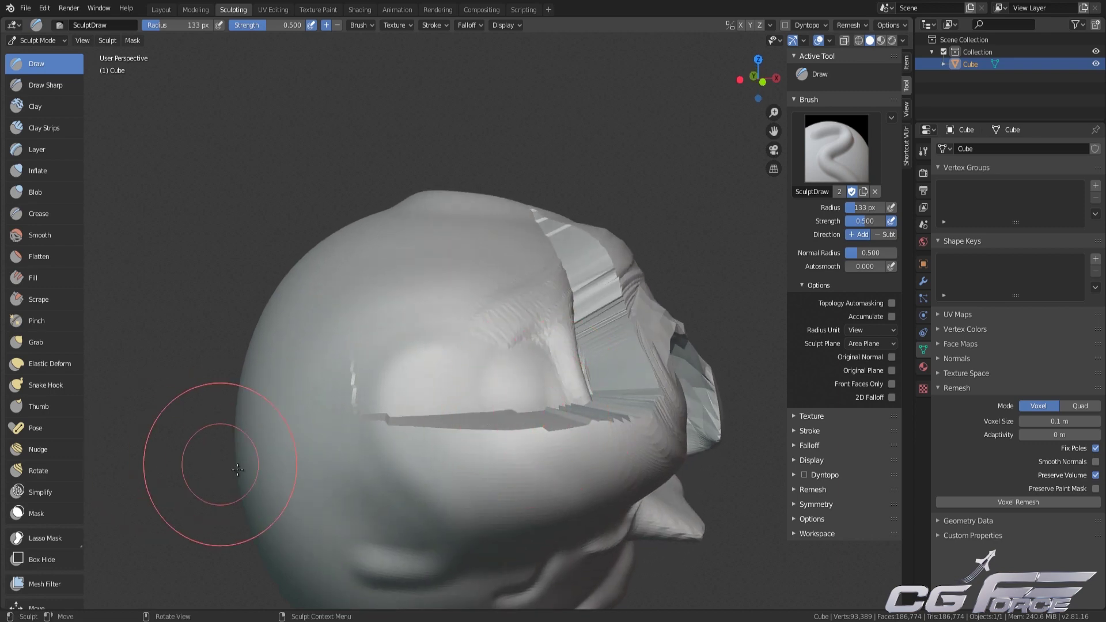
middle_click_drag(237, 469, 369, 435)
- Scale the whole head with the Mesh Filter set to the Scale type at strength 1.000
scroll(51, 540, "down", 5)
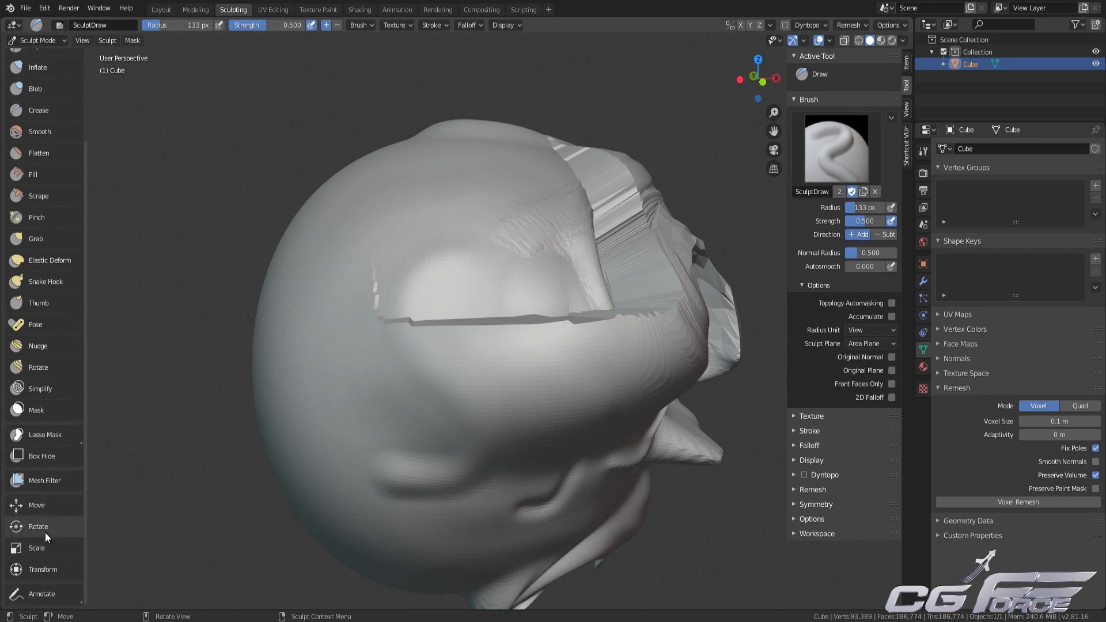
left_click(57, 482)
middle_click_drag(412, 477, 172, 477)
middle_click_drag(327, 356, 516, 351)
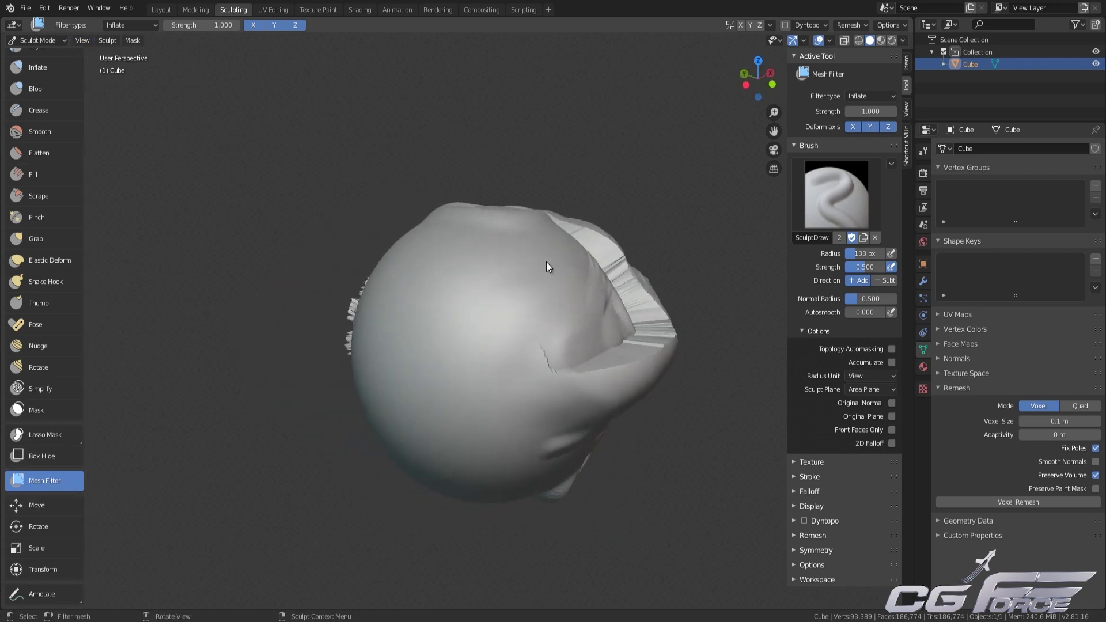
left_click(875, 97)
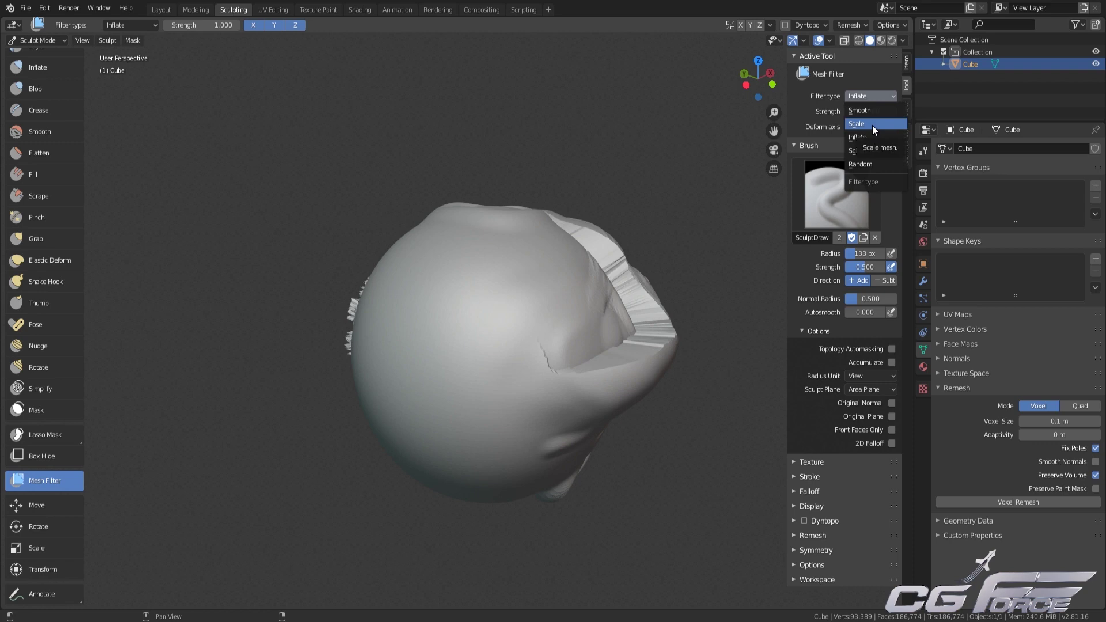
left_click(872, 125)
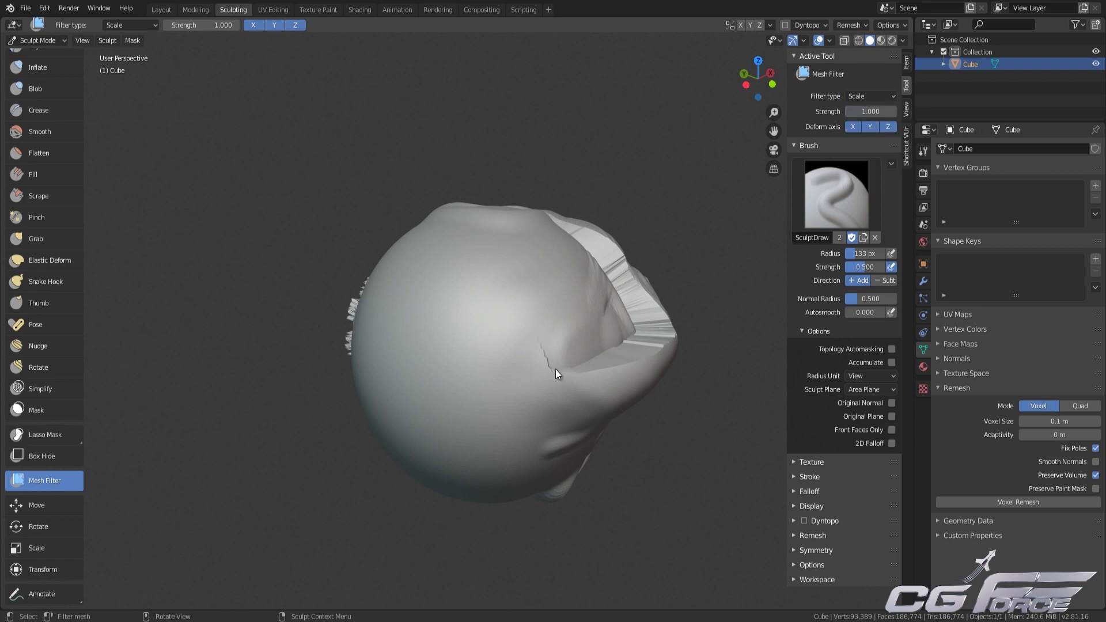
mouse_move(555, 369)
left_mouse_down()
mouse_move(742, 414)
mouse_move(559, 382)
mouse_move(709, 357)
mouse_move(589, 353)
mouse_move(528, 318)
left_mouse_up()
- Change the Mesh Filter type to Inflate and apply it across the whole head
left_click(864, 97)
left_click(858, 137)
middle_click_drag(527, 318, 430, 291)
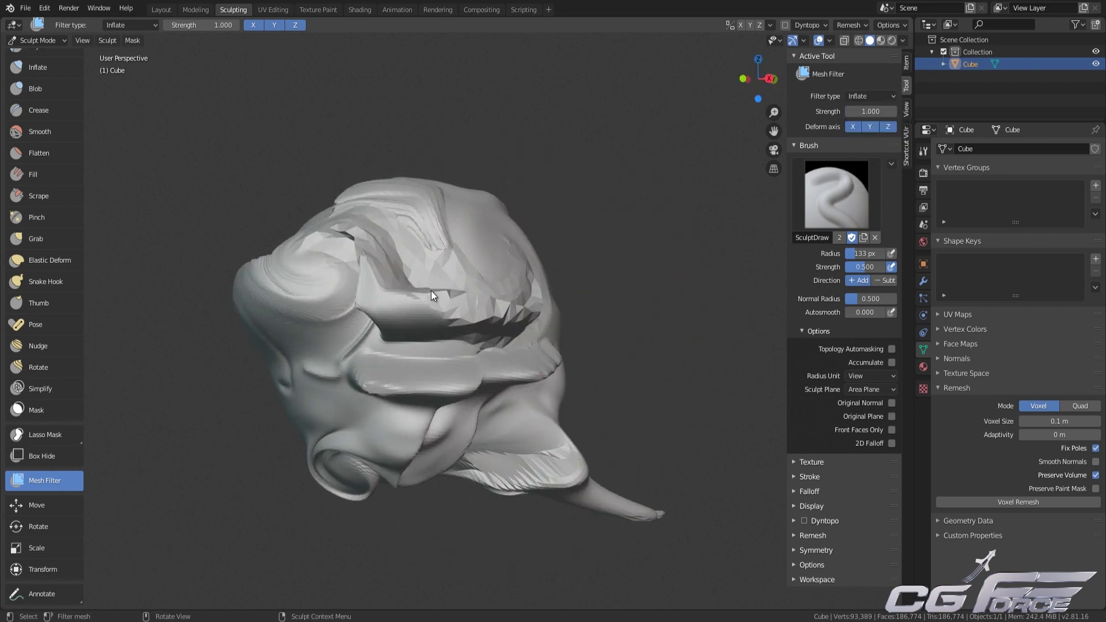
mouse_move(431, 290)
left_mouse_down()
mouse_move(528, 282)
mouse_move(427, 297)
left_mouse_up()
- Round the whole head towards a ball with the Mesh Filter's Sphere type
left_click(878, 95)
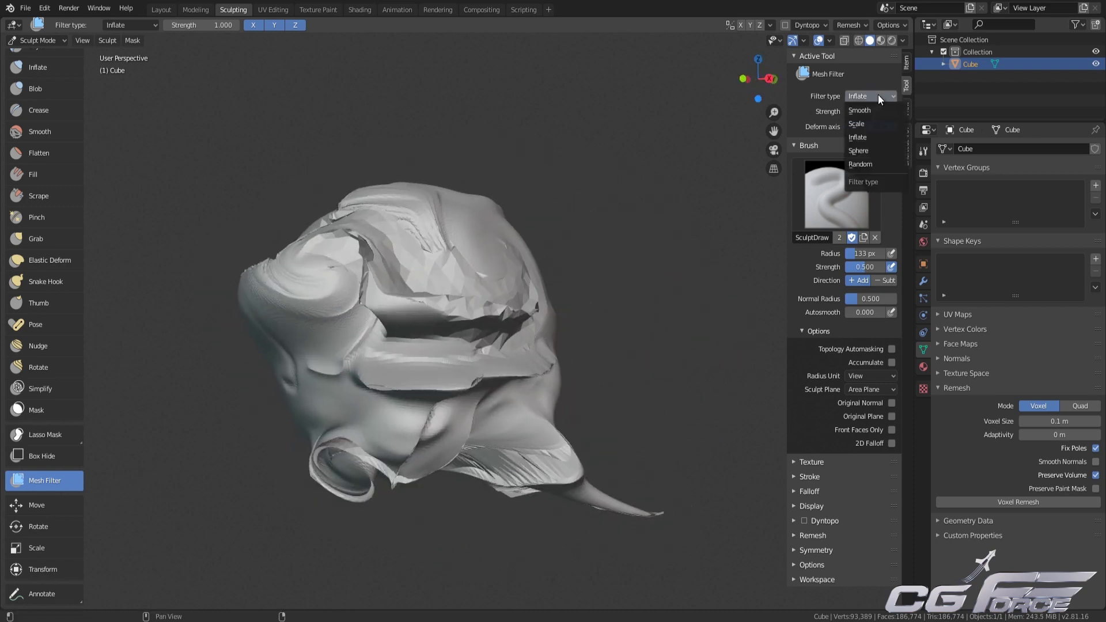
left_click(858, 150)
left_click_drag(529, 341, 979, 322)
mouse_move(661, 265)
left_mouse_down()
mouse_move(814, 300)
mouse_move(840, 241)
left_mouse_up()
- Soften the creases over the whole rounded head with the Mesh Filter's Smooth type
left_click(868, 97)
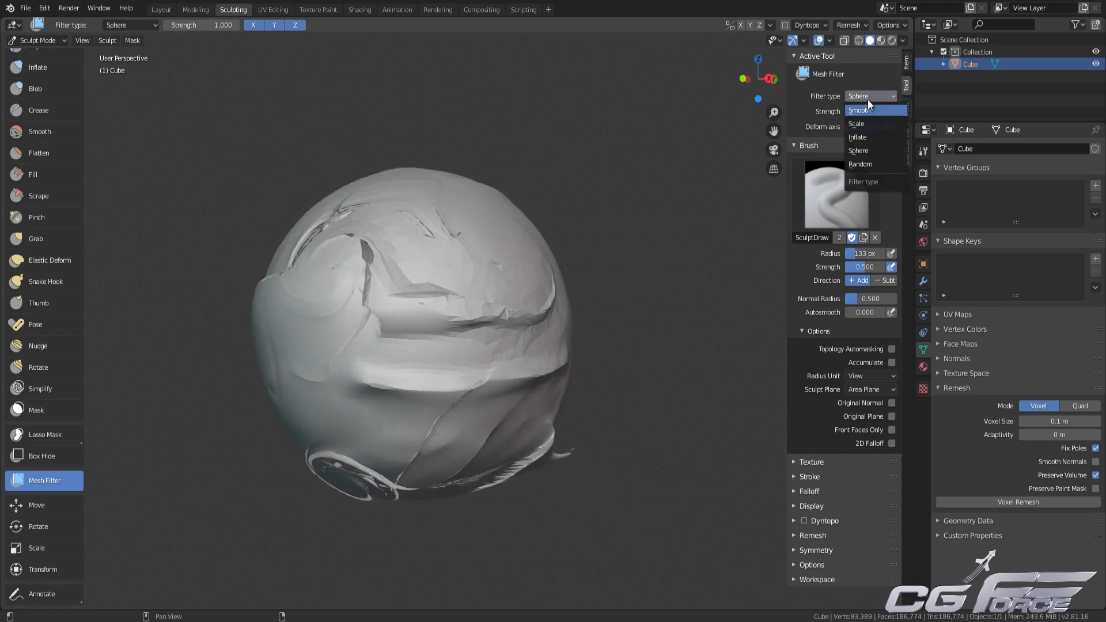
left_click(871, 111)
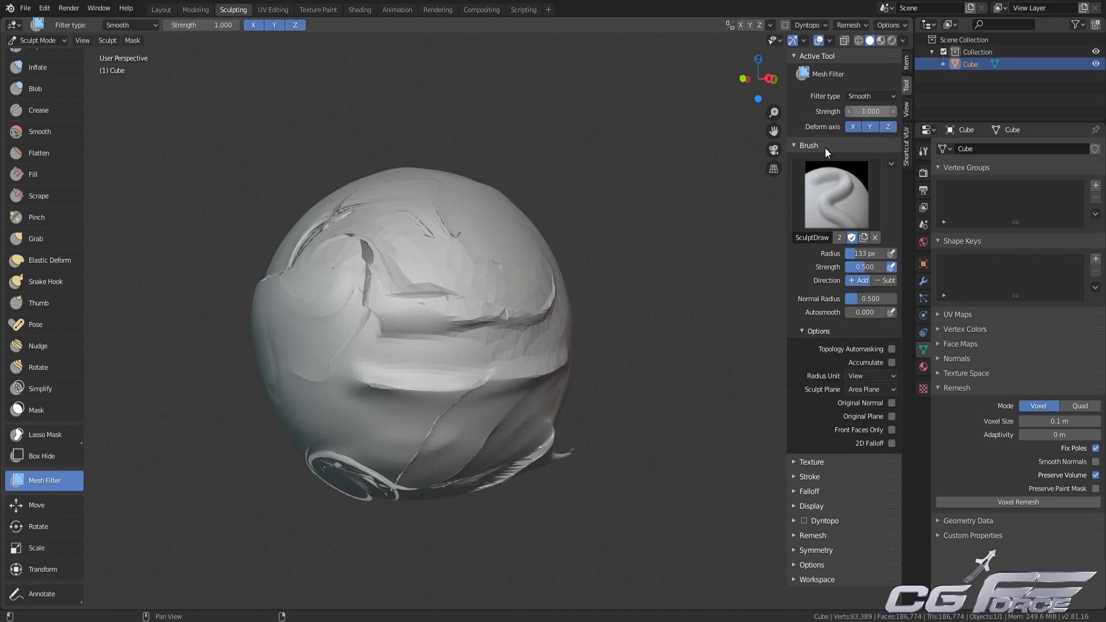
mouse_move(465, 344)
left_mouse_down()
mouse_move(906, 402)
mouse_move(910, 374)
left_mouse_up()
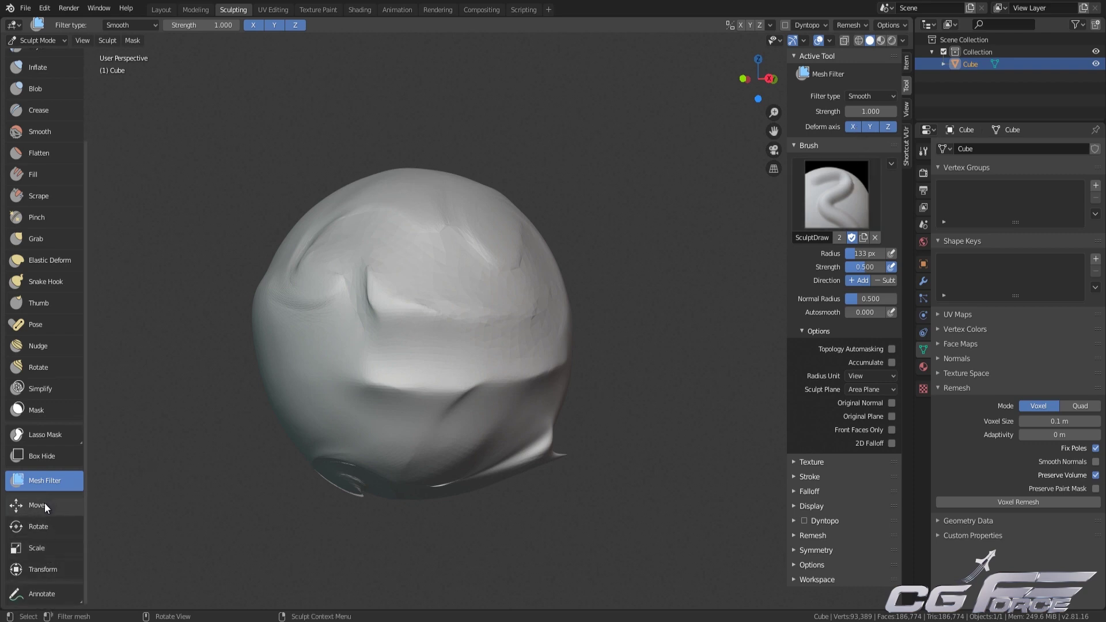
- Switch back to the Draw brush and look over the smoothed head
scroll(48, 506, "up", 4)
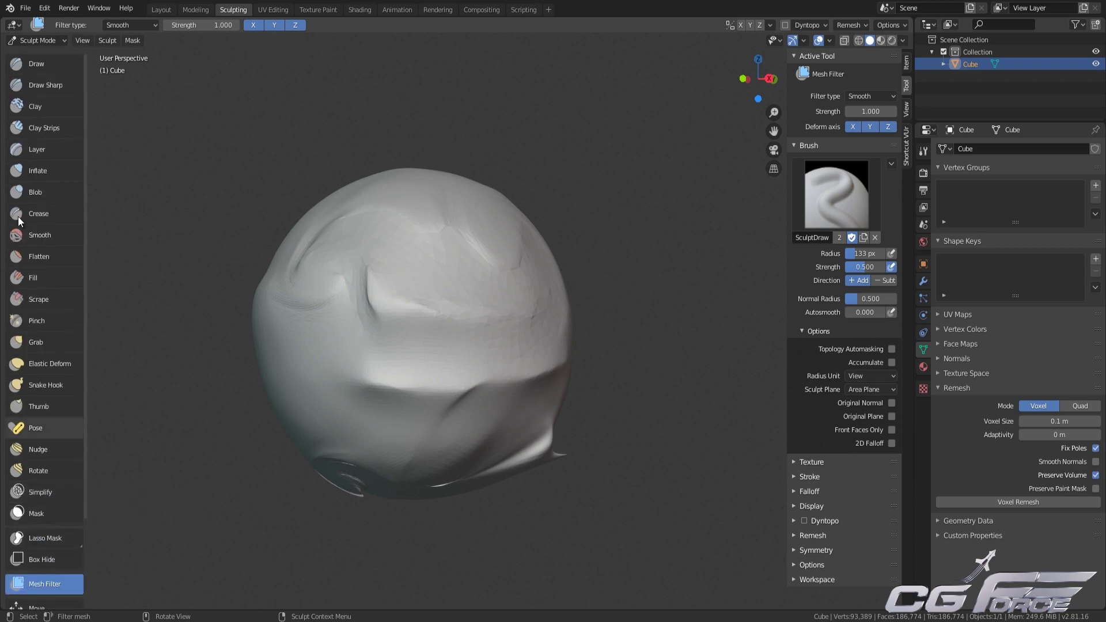
key("x")
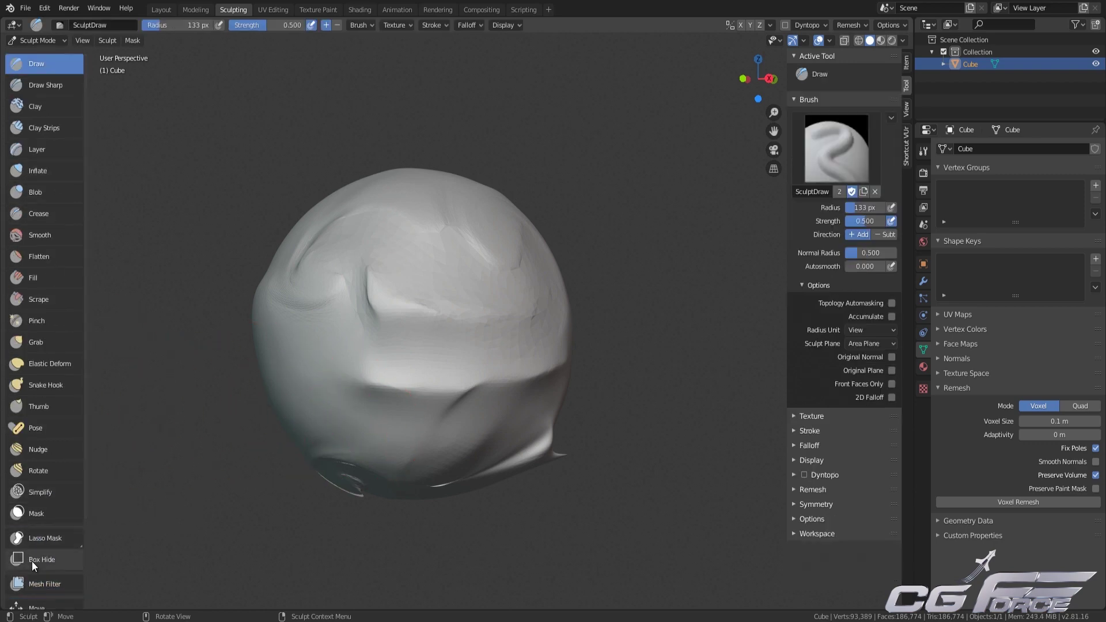
middle_click_drag(468, 331, 499, 333, "shift")
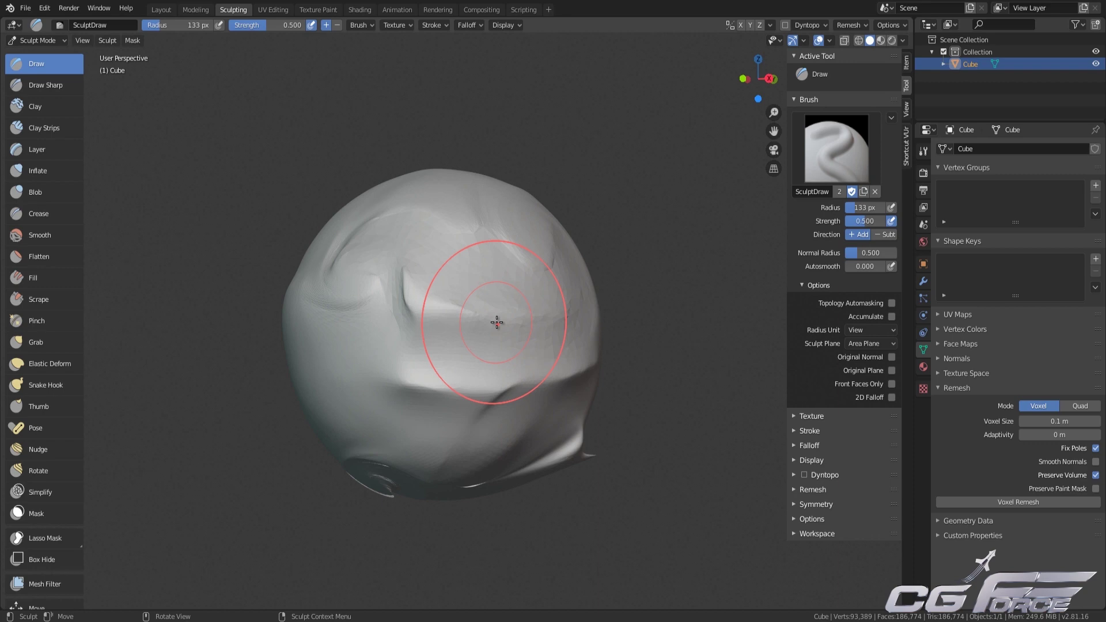
mouse_move(496, 323)
middle_mouse_down()
mouse_move(390, 326)
mouse_move(445, 327)
mouse_move(474, 358)
mouse_move(524, 348)
mouse_move(512, 342)
middle_mouse_up()
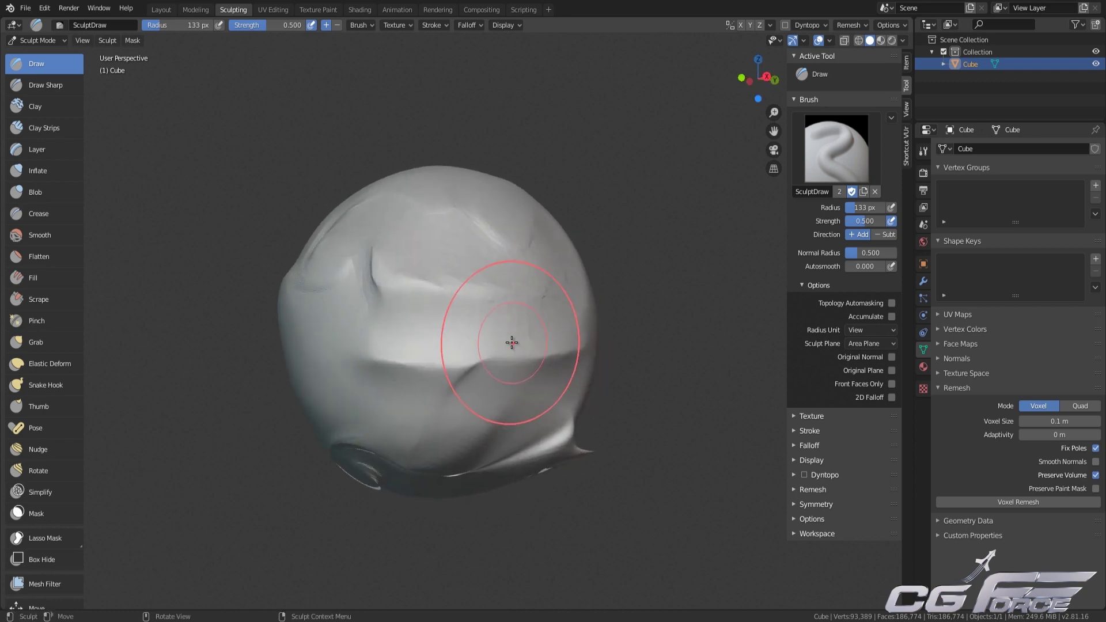